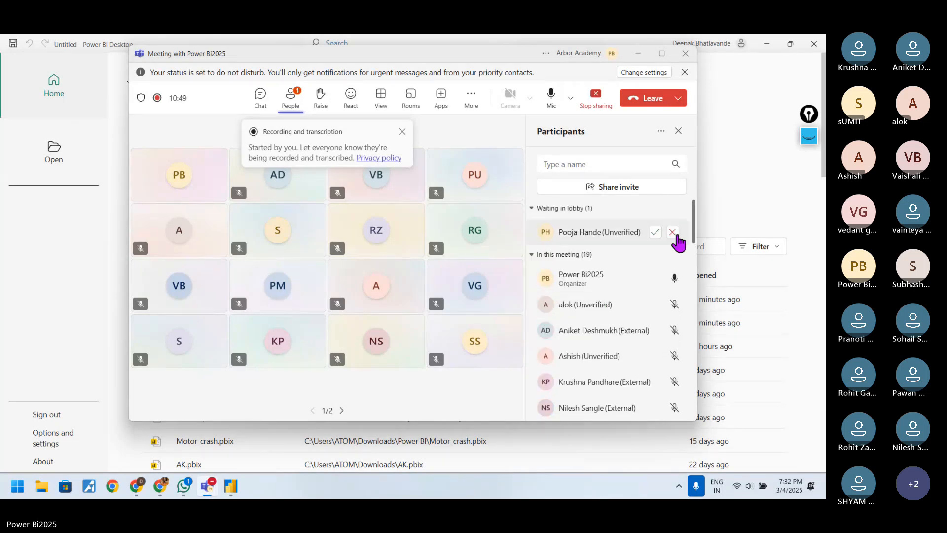
Step: Admit the participants waiting in the meeting lobby and dismiss the recording and transcription notice
{"action": "left_click", "coordinate": [652, 233]}
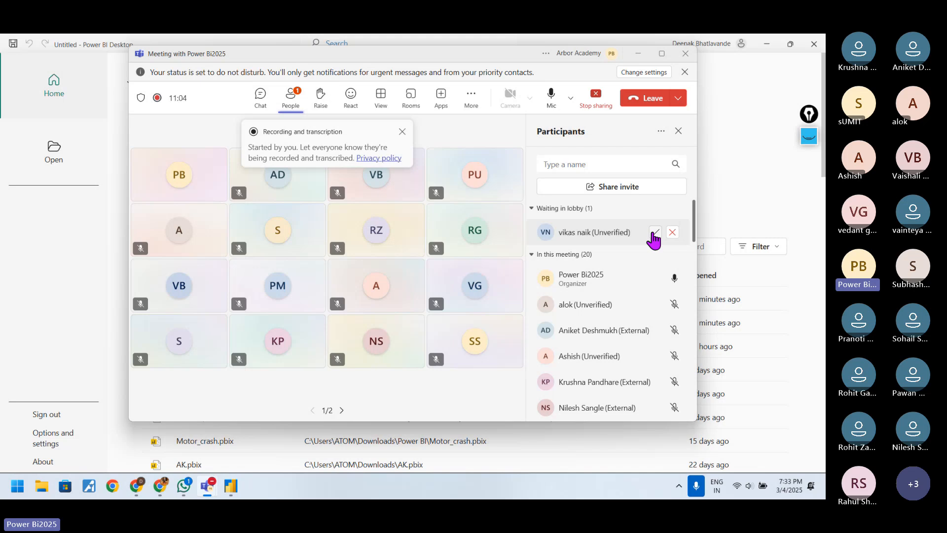
{"action": "left_click", "coordinate": [654, 234]}
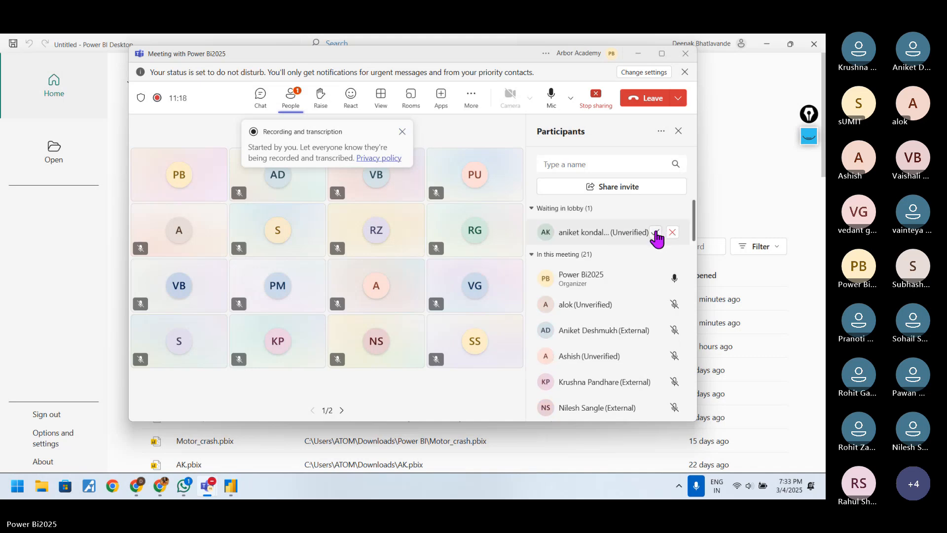
{"action": "left_click", "coordinate": [655, 232]}
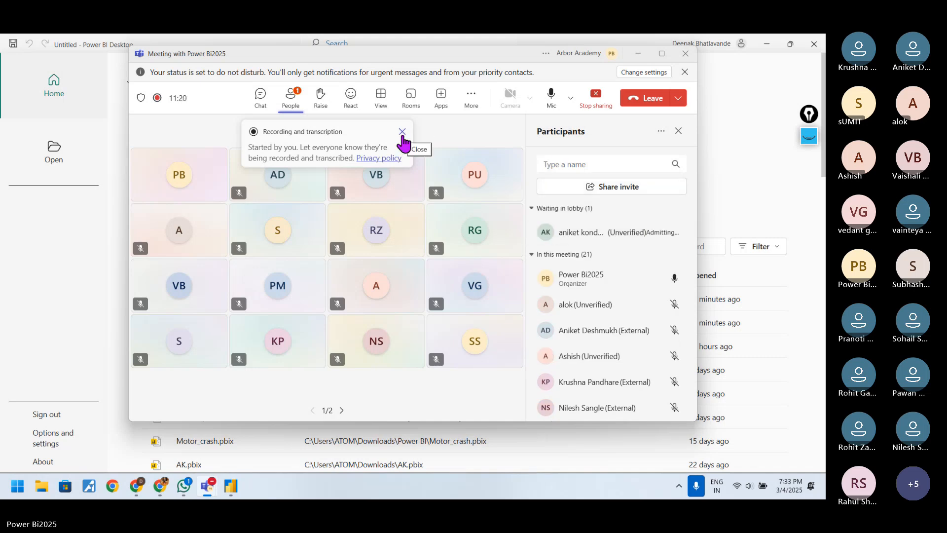
{"action": "left_click", "coordinate": [403, 132]}
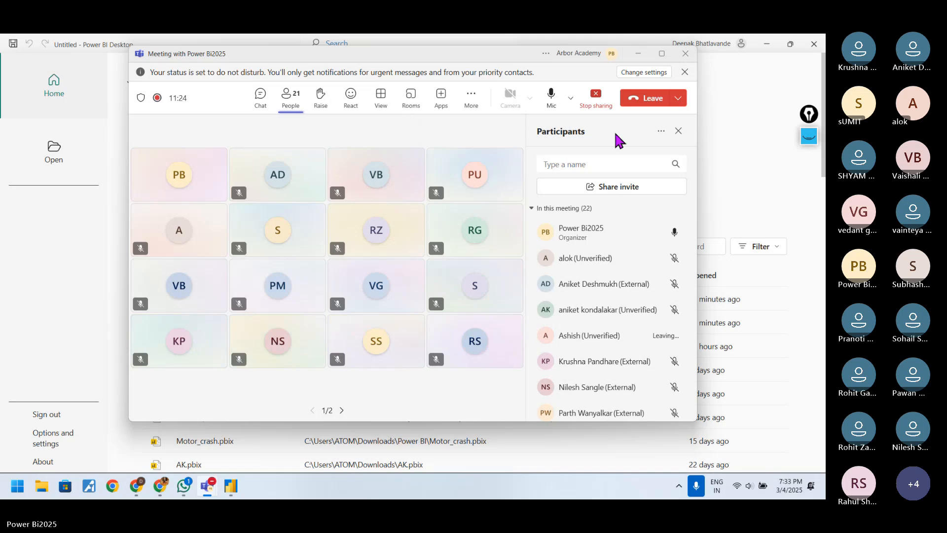
Step: Check the system notifications, then switch to WhatsApp and open the chat of the student asking for the class link
{"action": "left_click", "coordinate": [811, 487]}
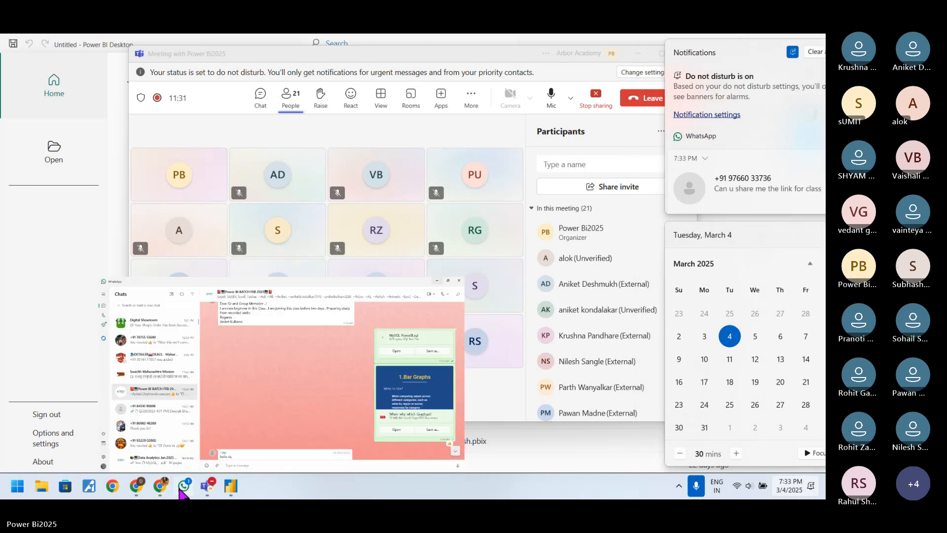
{"action": "left_click", "coordinate": [184, 486]}
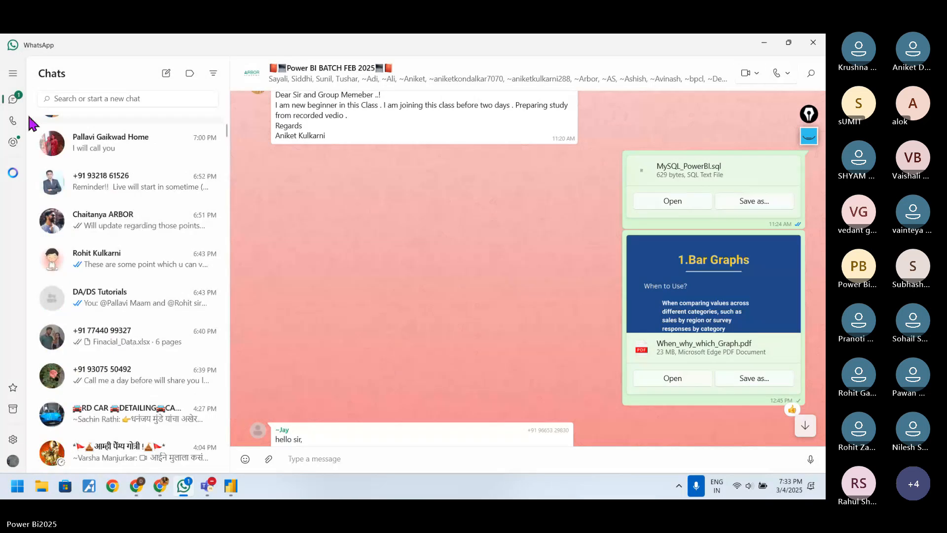
{"action": "left_click", "coordinate": [98, 135]}
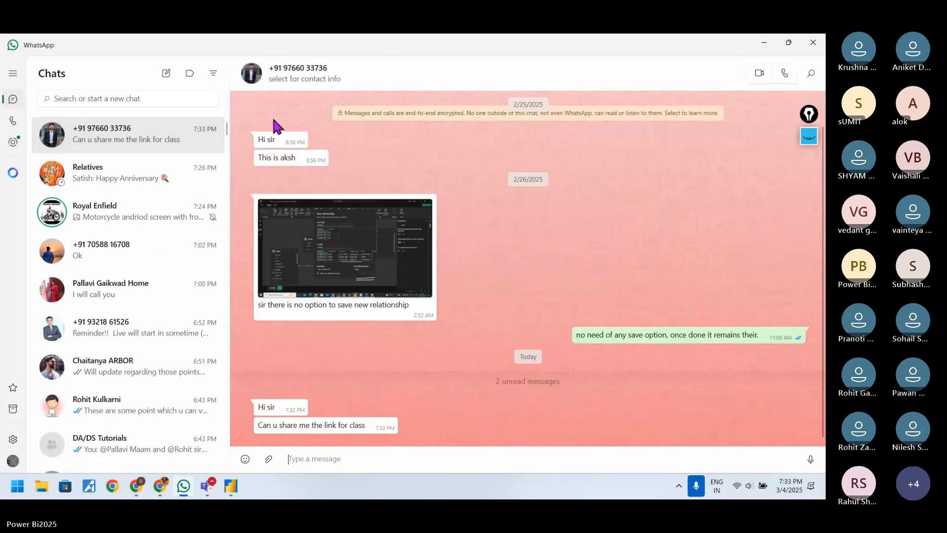
Step: Check the student's contact info, looking at the groups in common and the overview, and close it again
{"action": "left_click", "coordinate": [319, 77]}
{"action": "left_click", "coordinate": [274, 205]}
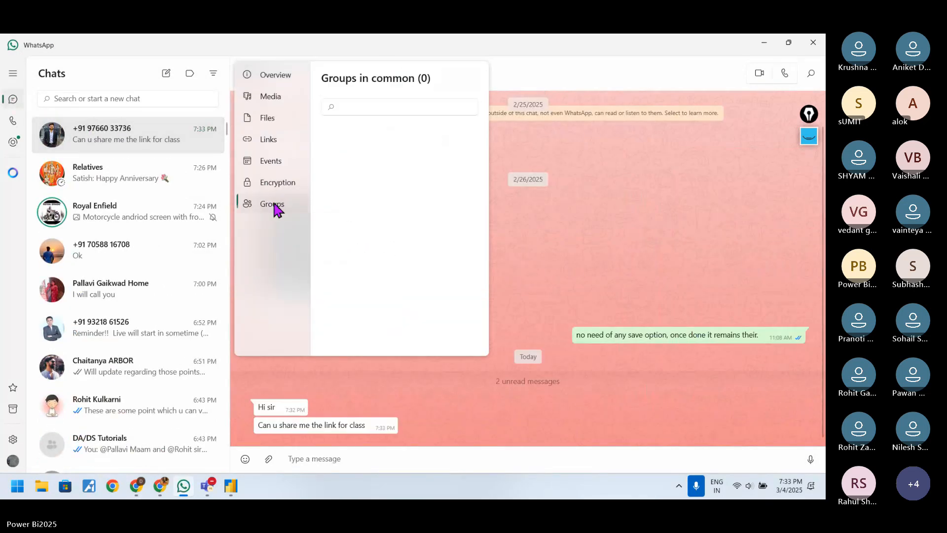
{"action": "left_click", "coordinate": [606, 218]}
{"action": "left_click", "coordinate": [300, 80]}
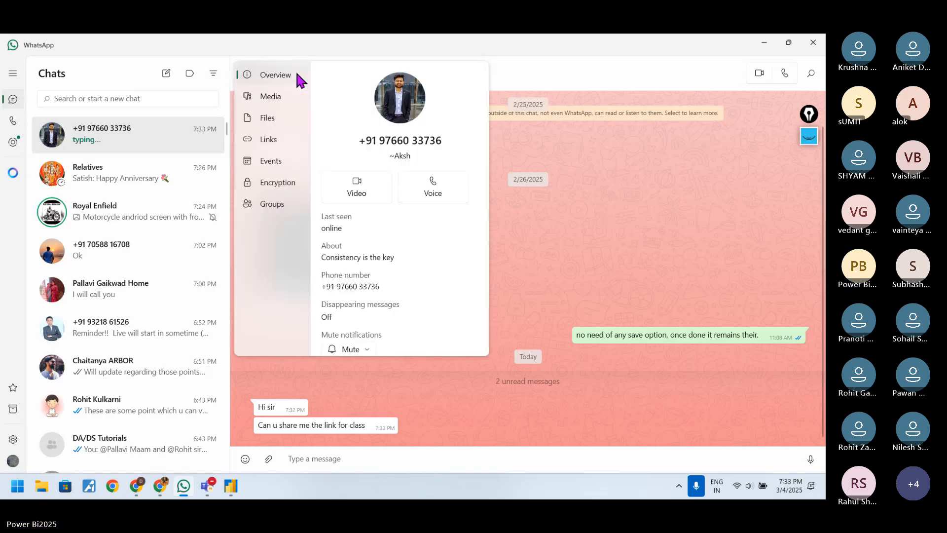
{"action": "key", "text": "Escape"}
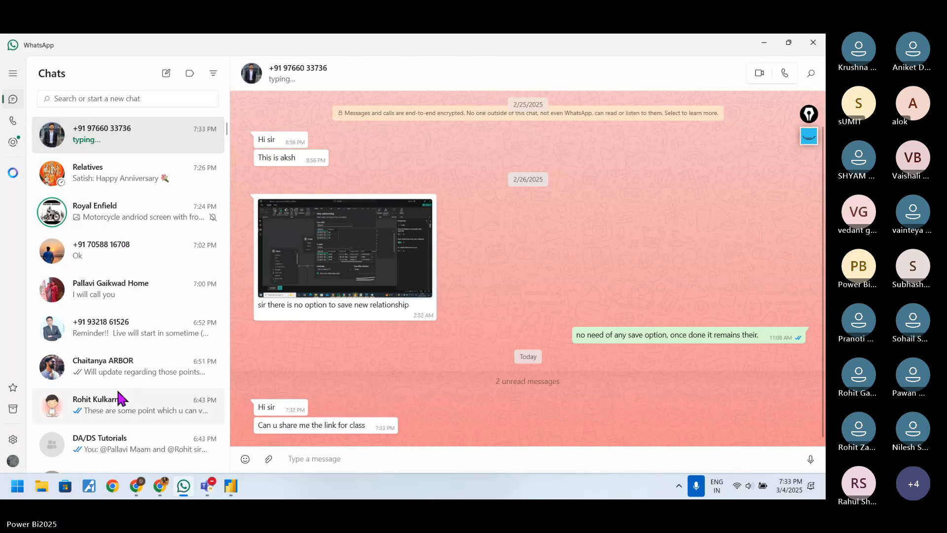
Step: Copy the Teams session link from the full description of the Power BI BATCH FEB 2025 group
{"action": "scroll", "coordinate": [119, 395], "scroll_direction": "down", "scroll_amount": 4}
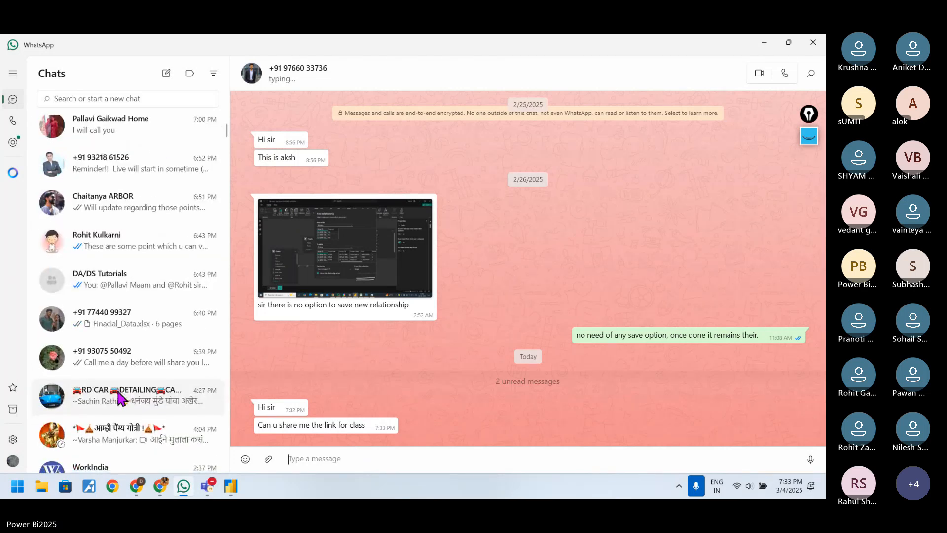
{"action": "scroll", "coordinate": [118, 395], "scroll_direction": "down", "scroll_amount": 12}
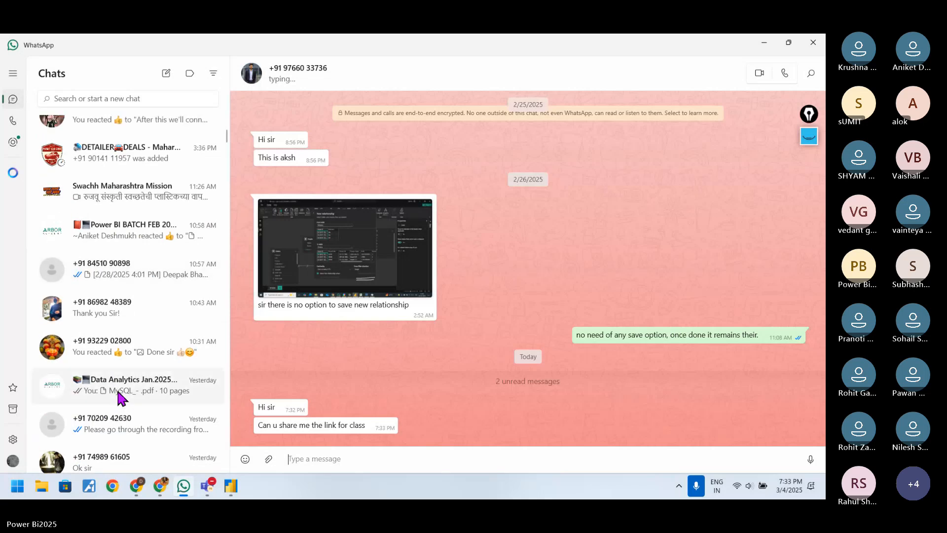
{"action": "scroll", "coordinate": [118, 395], "scroll_direction": "up", "scroll_amount": 9}
{"action": "scroll", "coordinate": [120, 397], "scroll_direction": "up", "scroll_amount": 7}
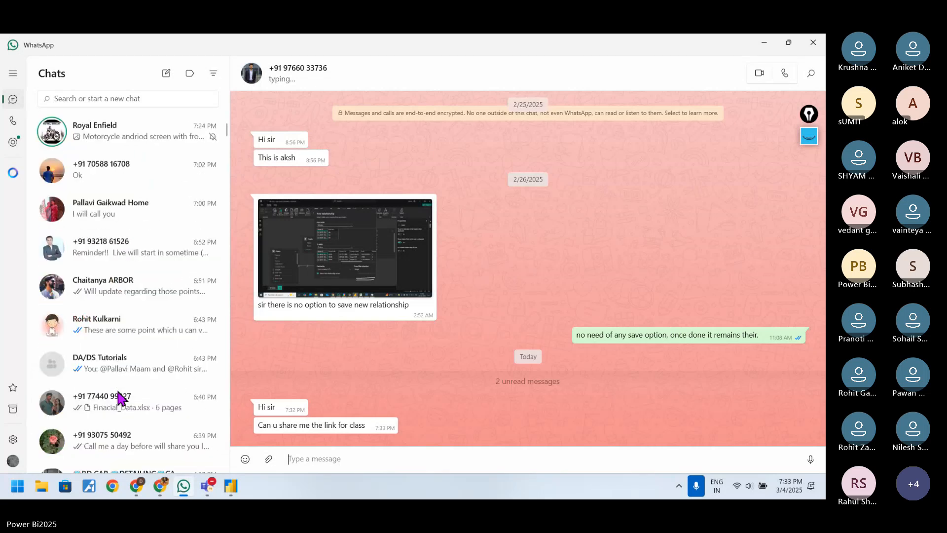
{"action": "scroll", "coordinate": [149, 392], "scroll_direction": "down", "scroll_amount": 10}
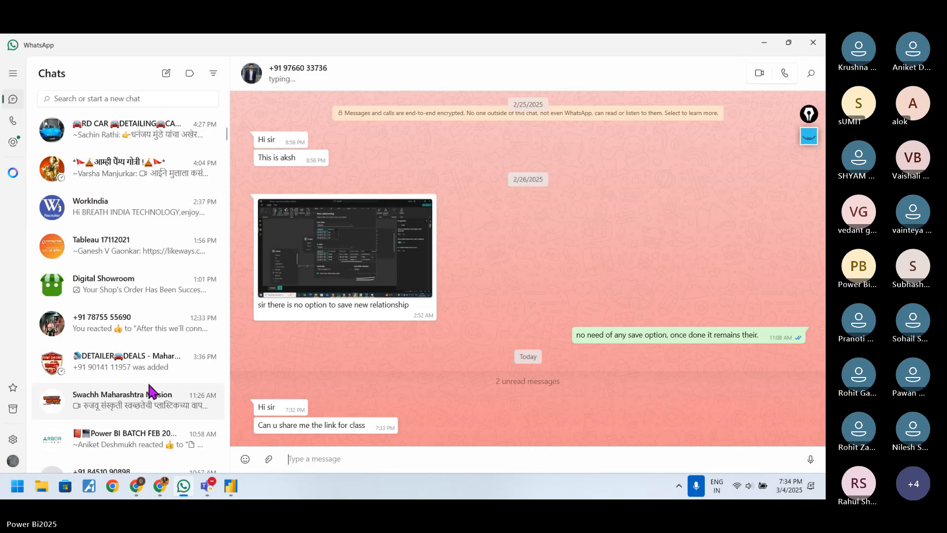
{"action": "scroll", "coordinate": [150, 392], "scroll_direction": "down", "scroll_amount": 5}
{"action": "left_click", "coordinate": [171, 228]}
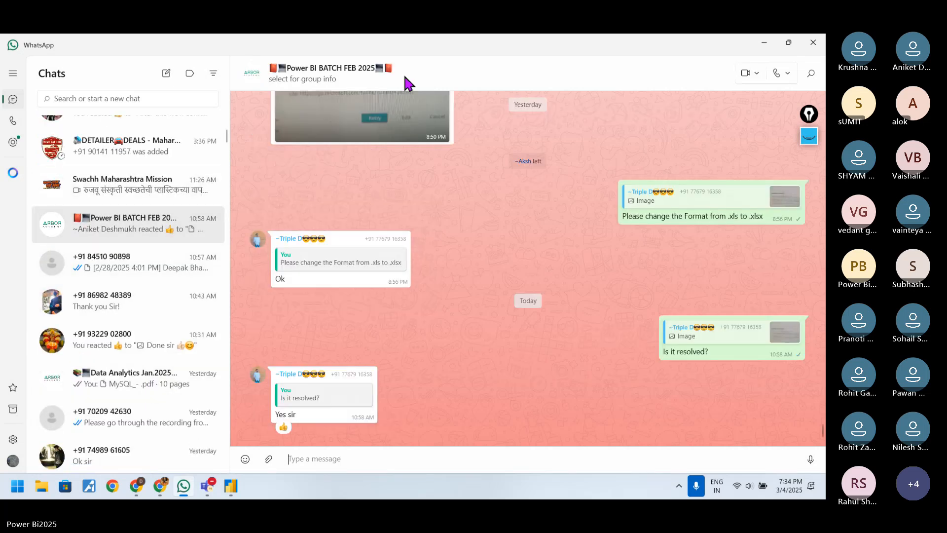
{"action": "left_click", "coordinate": [406, 83]}
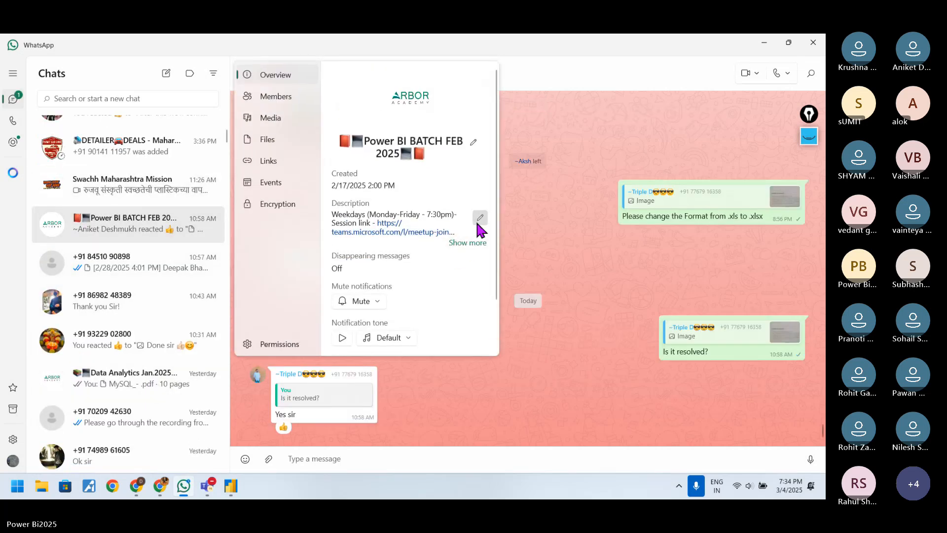
{"action": "left_click", "coordinate": [473, 243]}
{"action": "right_click", "coordinate": [417, 259]}
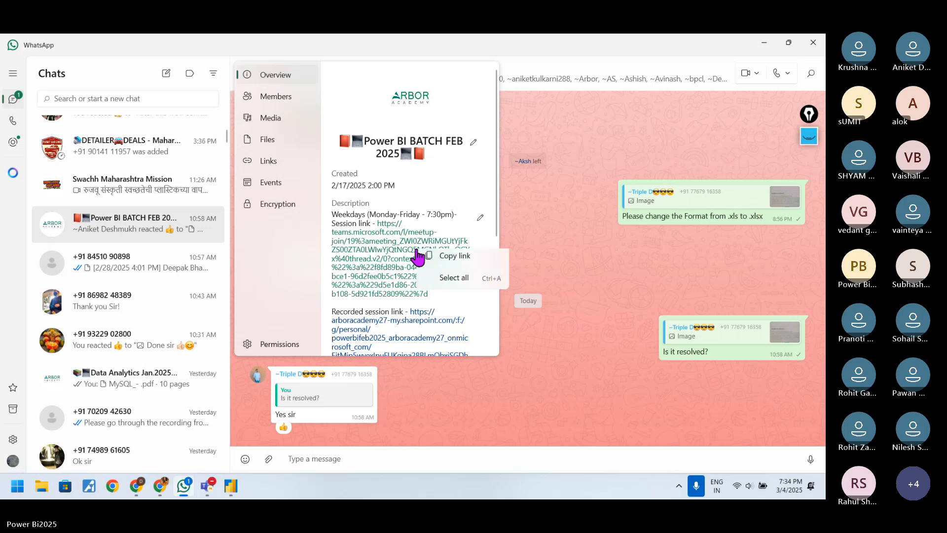
{"action": "left_click", "coordinate": [458, 265]}
{"action": "left_click", "coordinate": [528, 209]}
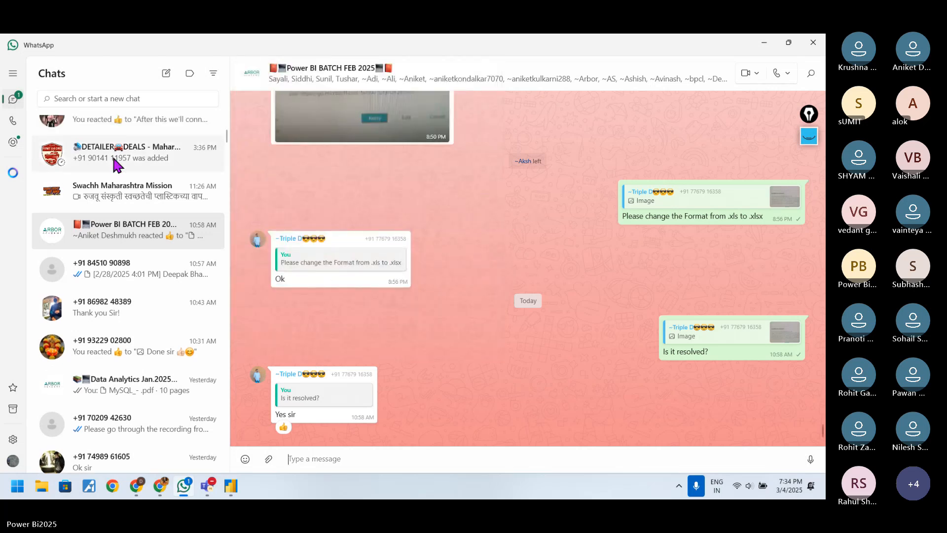
Step: Send the copied Teams session link to the student who asked for the class link
{"action": "scroll", "coordinate": [112, 153], "scroll_direction": "up", "scroll_amount": 10}
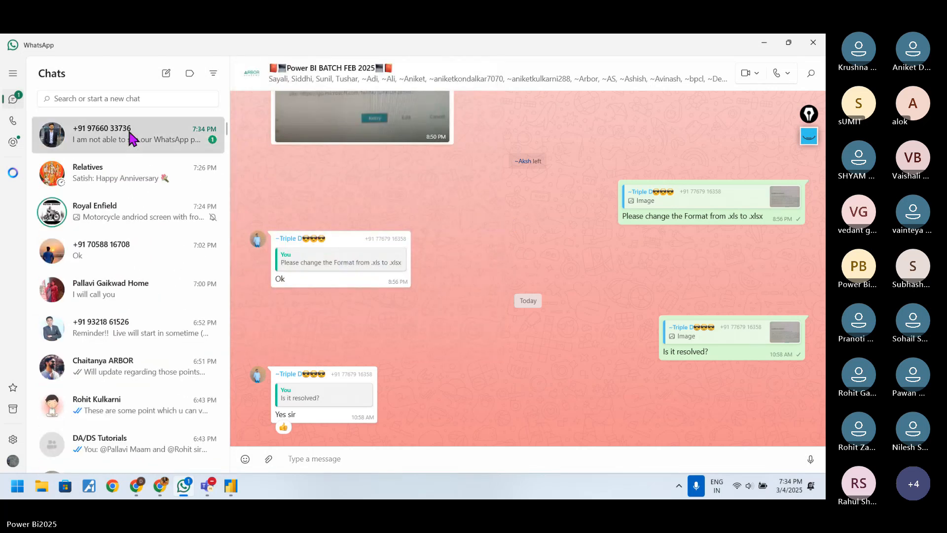
{"action": "left_click", "coordinate": [131, 139]}
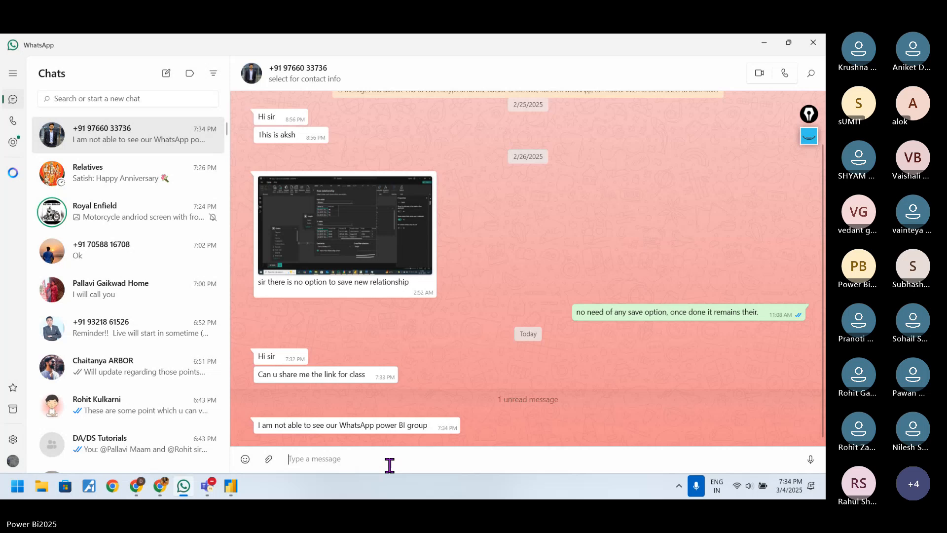
{"action": "key", "text": "Return"}
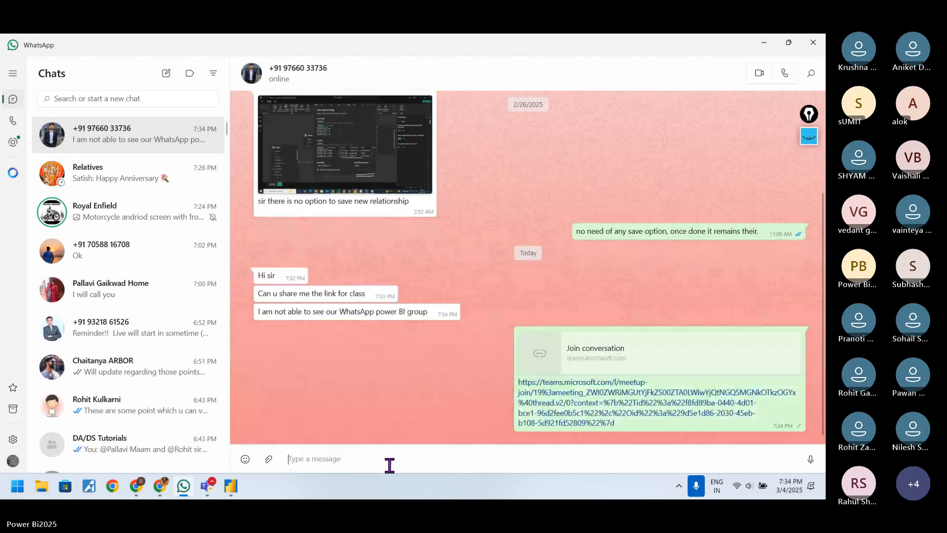
Step: Leave the student's chat, minimize WhatsApp to return to the Teams meeting, and admit the participant waiting in the lobby
{"action": "left_click", "coordinate": [93, 173]}
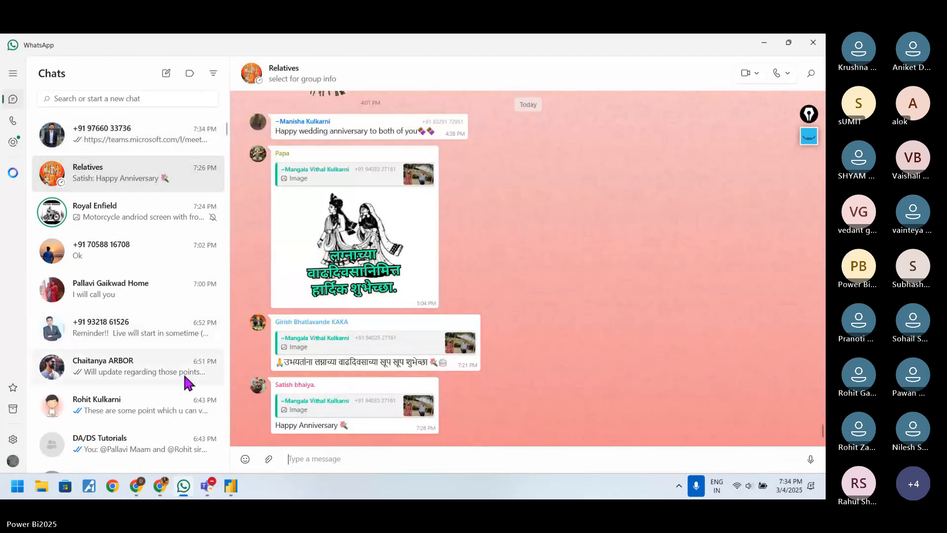
{"action": "left_click", "coordinate": [755, 44]}
{"action": "left_click", "coordinate": [663, 209]}
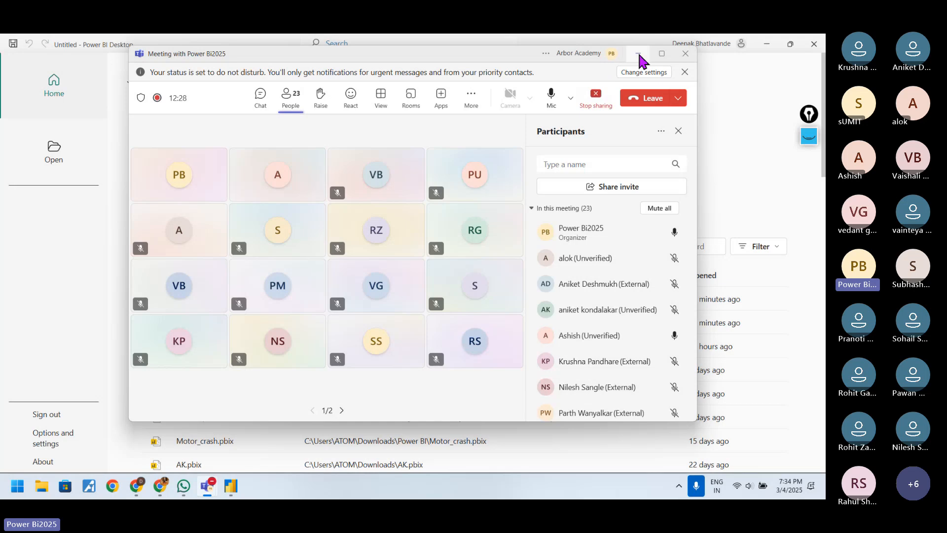
{"action": "left_click", "coordinate": [655, 232]}
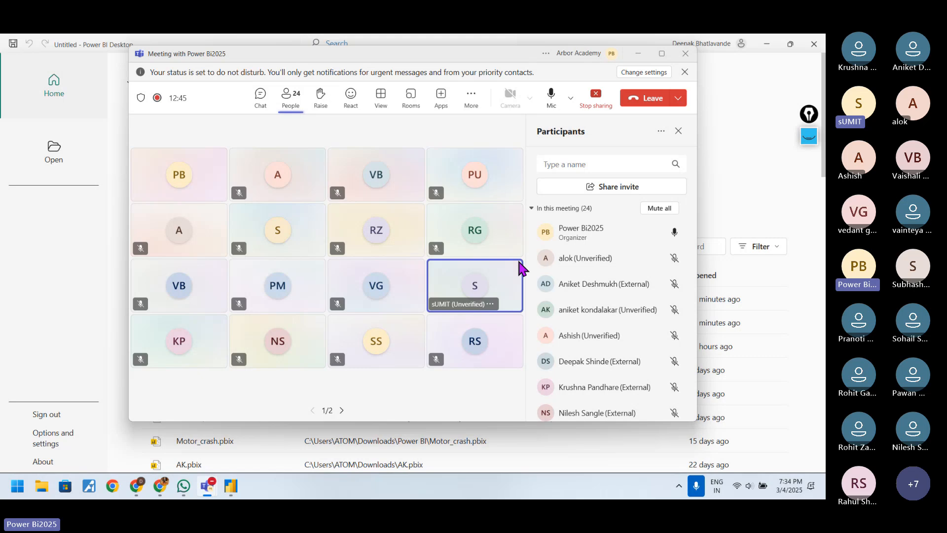
{"action": "left_click", "coordinate": [546, 232]}
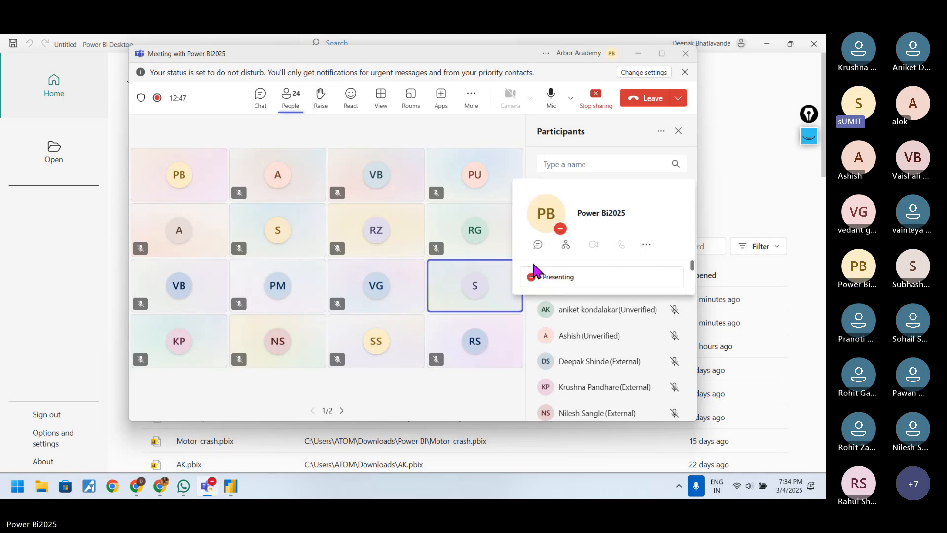
{"action": "left_click", "coordinate": [456, 411]}
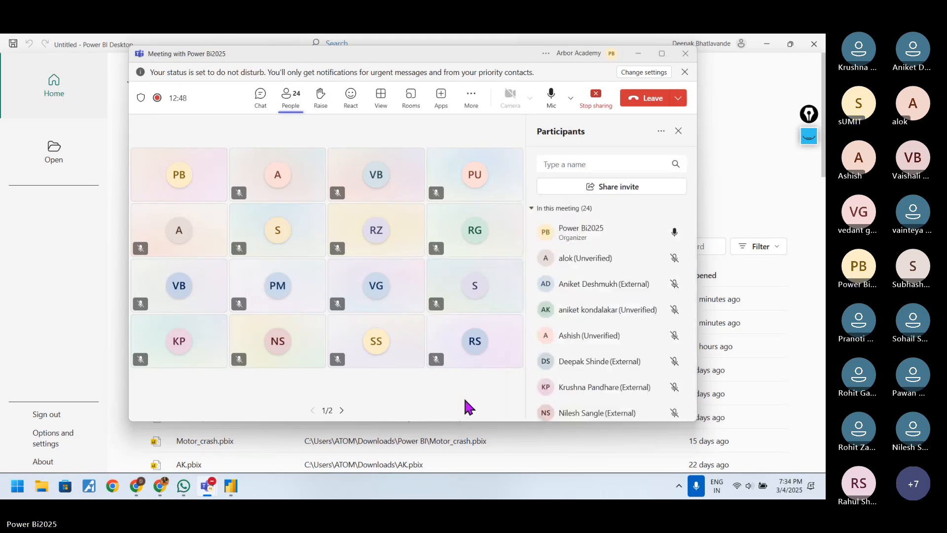
Step: Minimize the Teams meeting window to bring the Power BI Desktop start screen to the front
{"action": "left_click", "coordinate": [638, 55]}
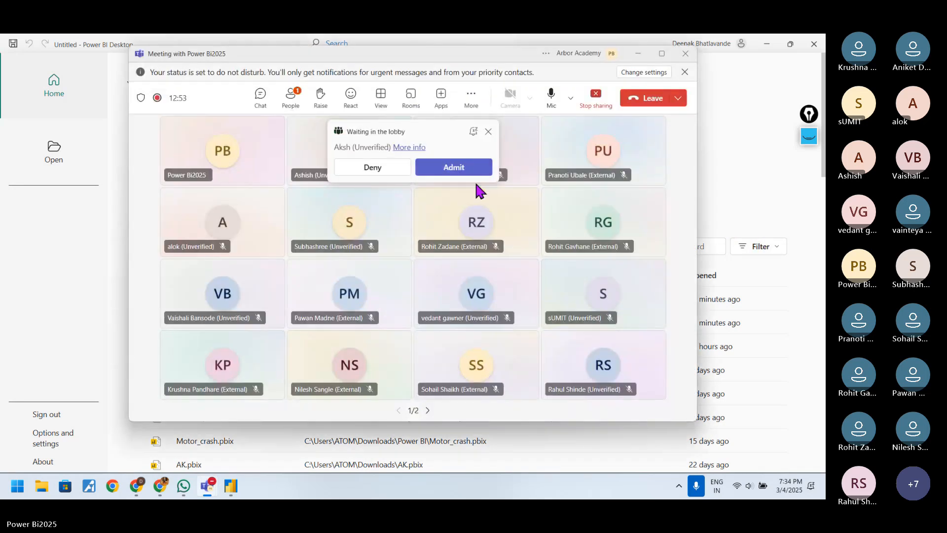
{"action": "left_click", "coordinate": [459, 165]}
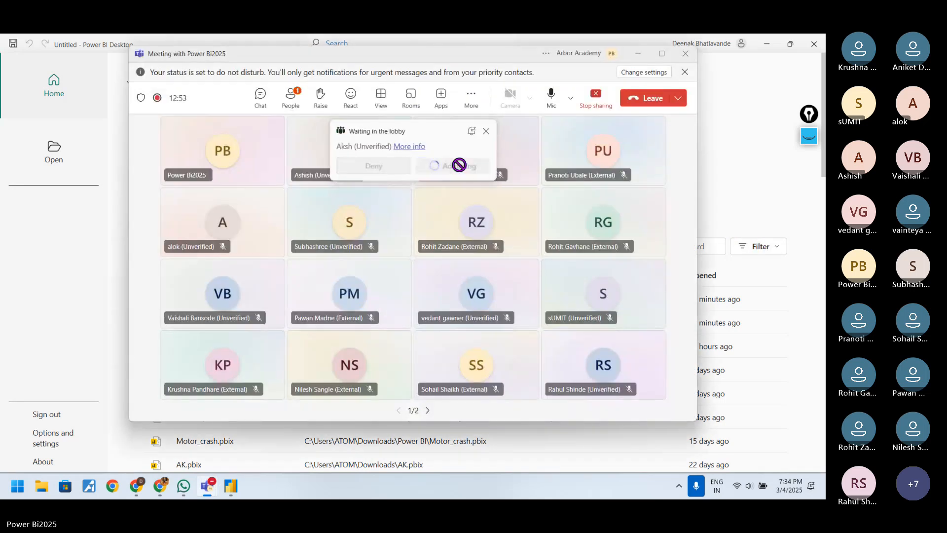
{"action": "left_click", "coordinate": [638, 55]}
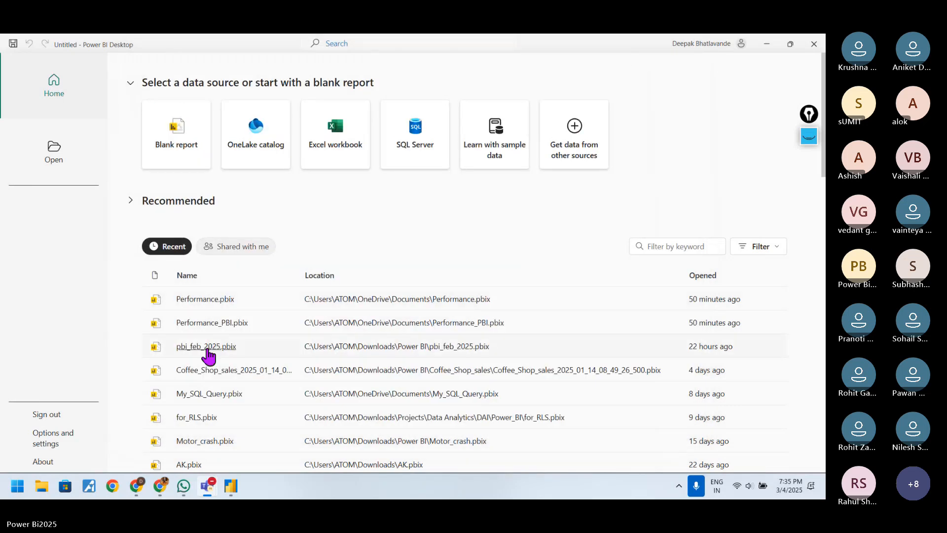
Step: Open the recent report pbi_feb_2025.pbix and close the blank untitled report without saving
{"action": "left_click", "coordinate": [206, 347]}
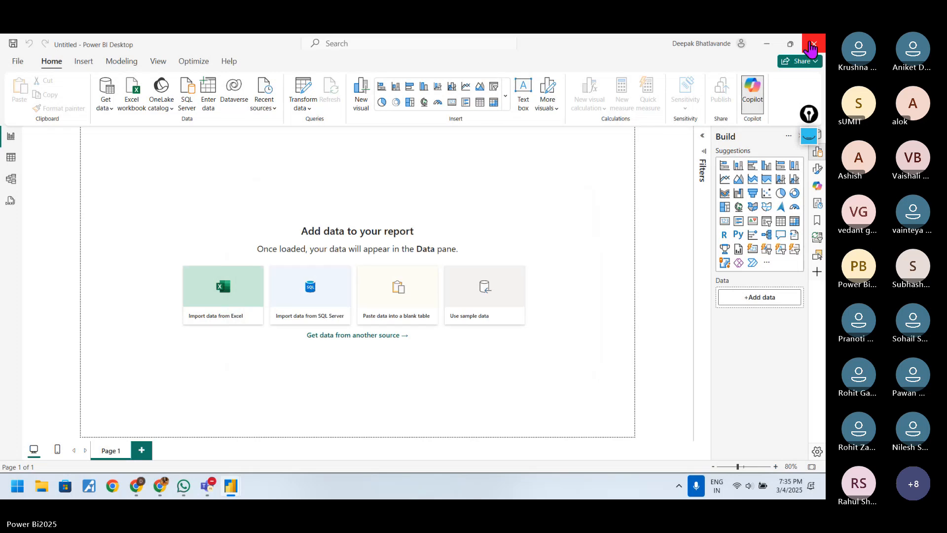
{"action": "left_click", "coordinate": [810, 43]}
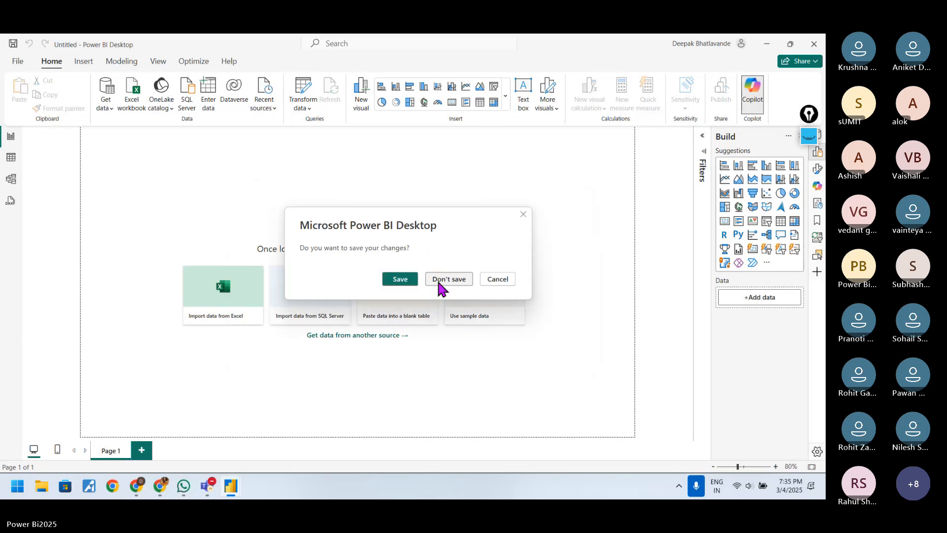
{"action": "left_click", "coordinate": [438, 280]}
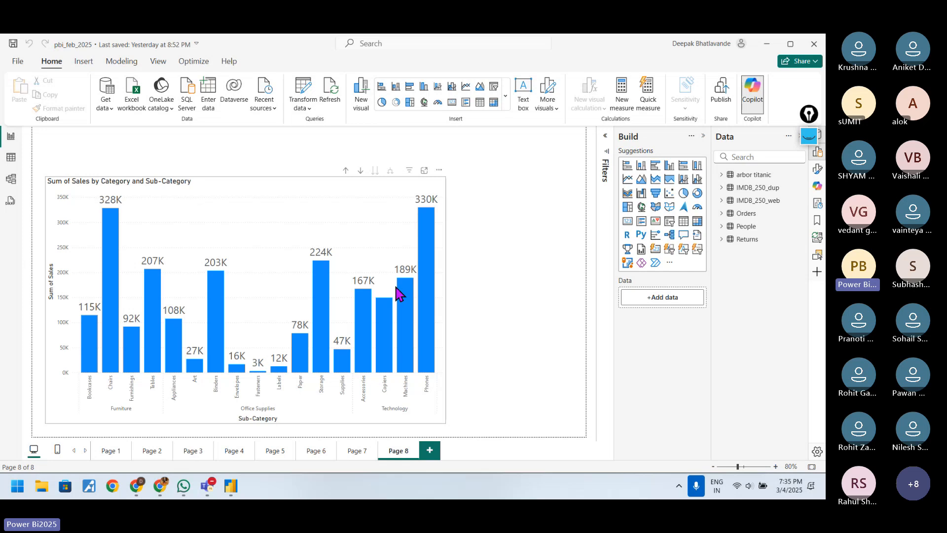
Step: Look at Page 7, then move the Sum of Sales by Category and Sub-Category chart to the upper-left corner of Page 8
{"action": "left_click", "coordinate": [356, 451]}
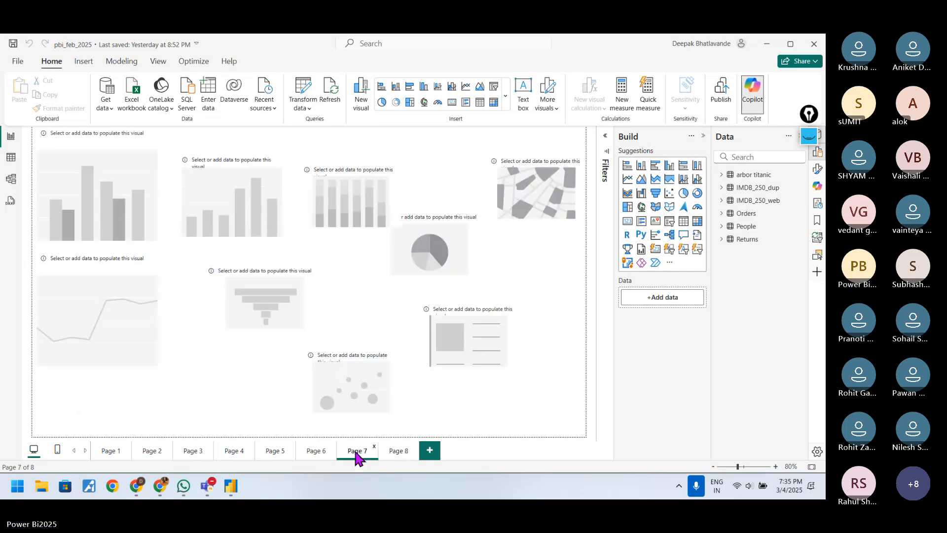
{"action": "left_click", "coordinate": [395, 453]}
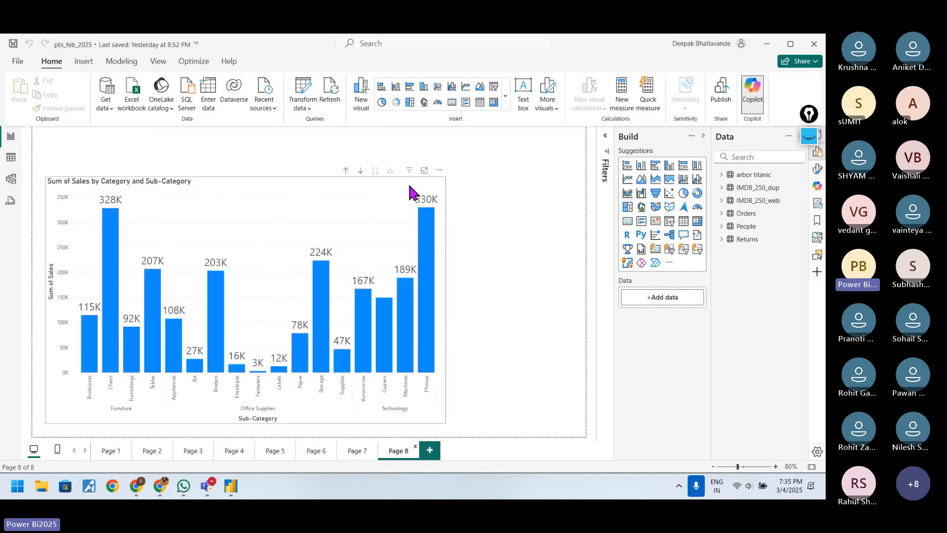
{"action": "left_click_drag", "start_coordinate": [368, 169], "coordinate": [345, 127]}
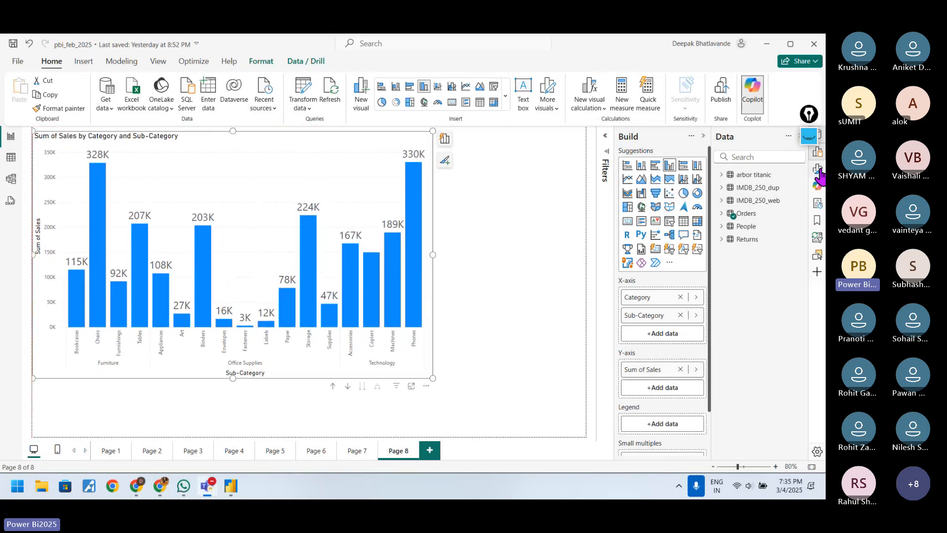
Step: With the screen annotation pen, circle the Build heading, bracket and underline the visual gallery's rows, and circle its three-dot more-visuals option
{"action": "left_click", "coordinate": [809, 136]}
{"action": "left_click", "coordinate": [809, 184]}
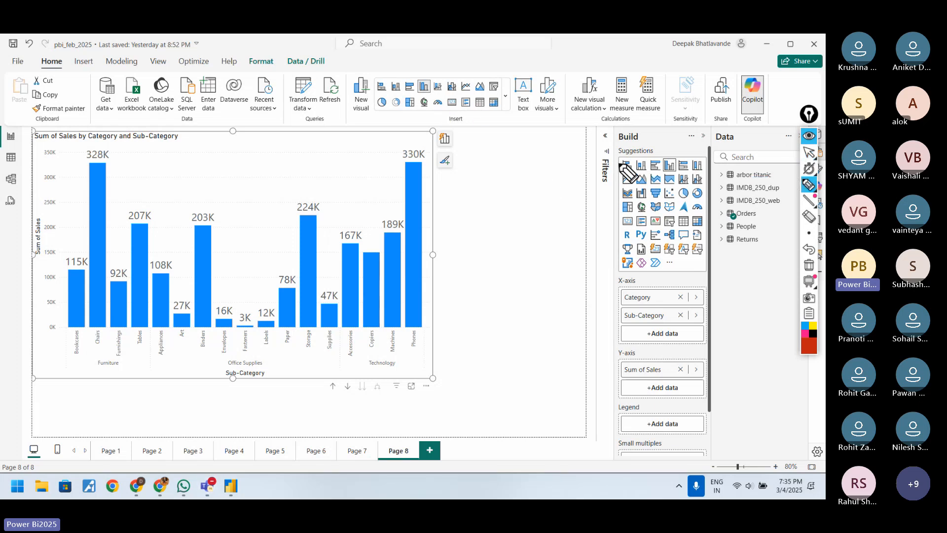
{"action": "mouse_move", "coordinate": [614, 159]}
{"action": "left_mouse_down"}
{"action": "mouse_move", "coordinate": [601, 223]}
{"action": "mouse_move", "coordinate": [622, 270]}
{"action": "mouse_move", "coordinate": [586, 241]}
{"action": "left_mouse_up"}
{"action": "mouse_move", "coordinate": [630, 130]}
{"action": "left_mouse_down"}
{"action": "mouse_move", "coordinate": [617, 132]}
{"action": "mouse_move", "coordinate": [641, 130]}
{"action": "left_mouse_up"}
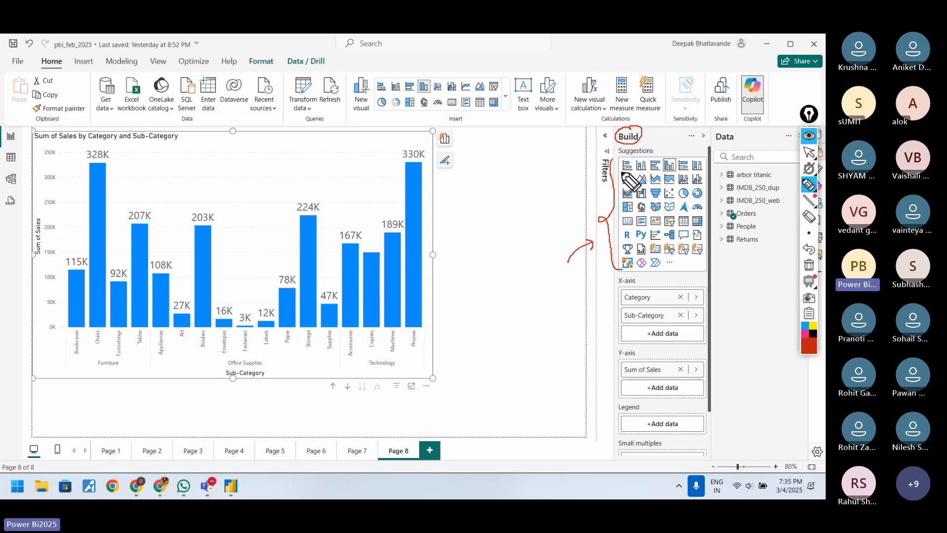
{"action": "left_click_drag", "start_coordinate": [620, 171], "coordinate": [646, 171]}
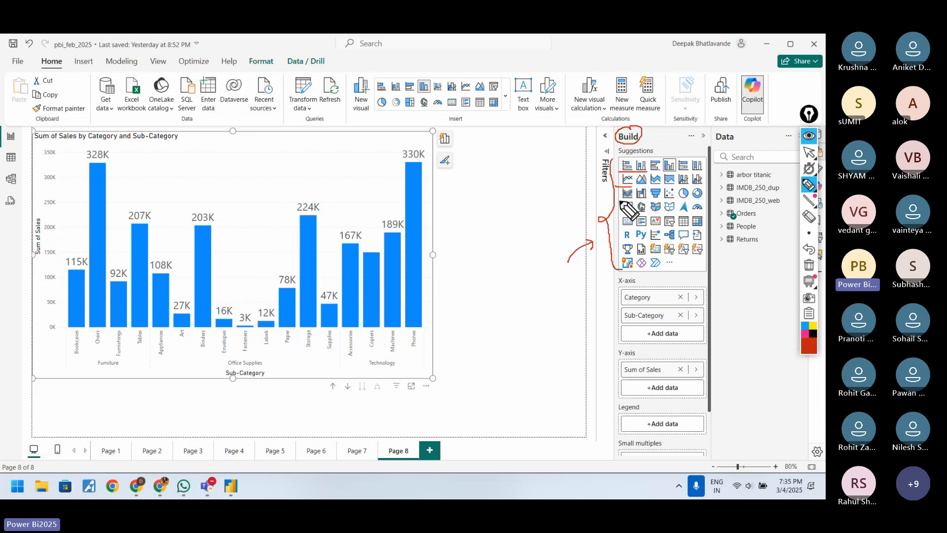
{"action": "left_click_drag", "start_coordinate": [620, 200], "coordinate": [646, 200]}
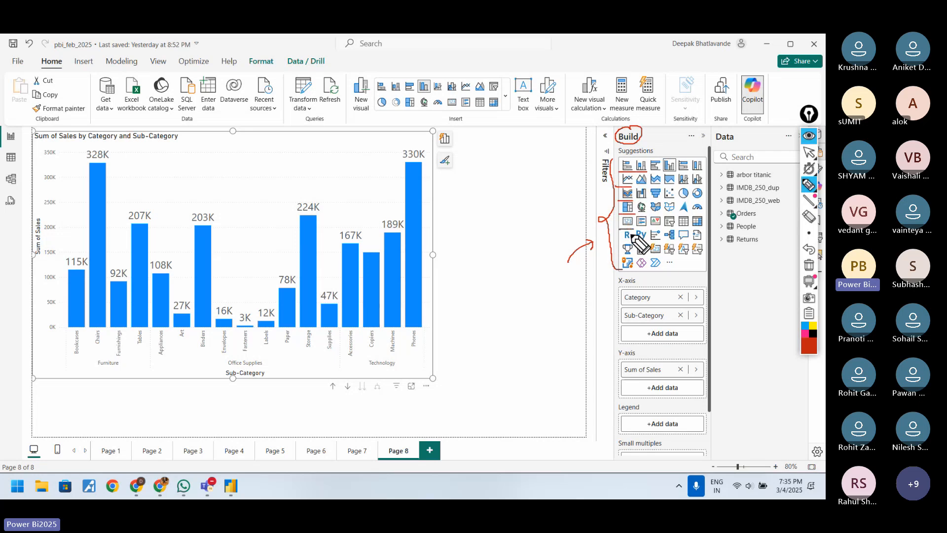
{"action": "left_click_drag", "start_coordinate": [620, 242], "coordinate": [632, 242]}
{"action": "mouse_move", "coordinate": [619, 255]}
{"action": "left_mouse_down"}
{"action": "mouse_move", "coordinate": [632, 255]}
{"action": "mouse_move", "coordinate": [636, 273]}
{"action": "mouse_move", "coordinate": [669, 270]}
{"action": "mouse_move", "coordinate": [674, 258]}
{"action": "mouse_move", "coordinate": [669, 277]}
{"action": "mouse_move", "coordinate": [681, 274]}
{"action": "left_mouse_up"}
{"action": "mouse_move", "coordinate": [684, 272]}
{"action": "left_mouse_down"}
{"action": "mouse_move", "coordinate": [683, 283]}
{"action": "mouse_move", "coordinate": [693, 280]}
{"action": "left_mouse_up"}
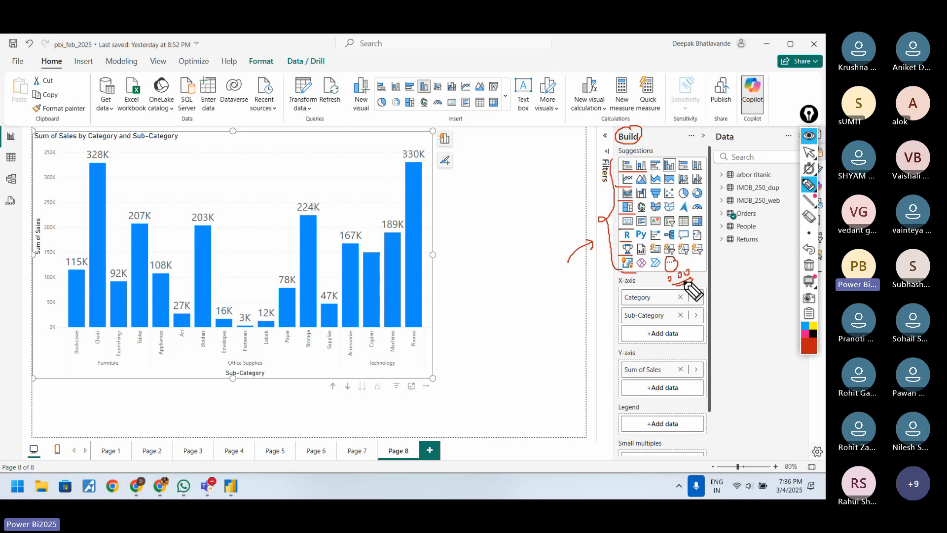
Step: Underline the signed-in account name, draw an arrow to it from a handwritten "Sign up" note, and clear all annotations
{"action": "left_click_drag", "start_coordinate": [667, 47], "coordinate": [712, 47]}
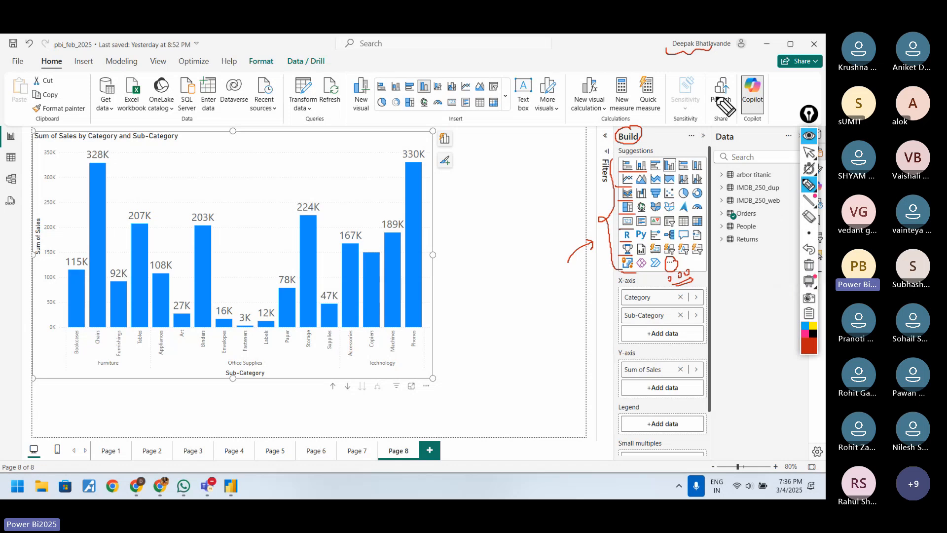
{"action": "mouse_move", "coordinate": [711, 58]}
{"action": "left_mouse_down"}
{"action": "mouse_move", "coordinate": [683, 63]}
{"action": "mouse_move", "coordinate": [730, 68]}
{"action": "left_mouse_up"}
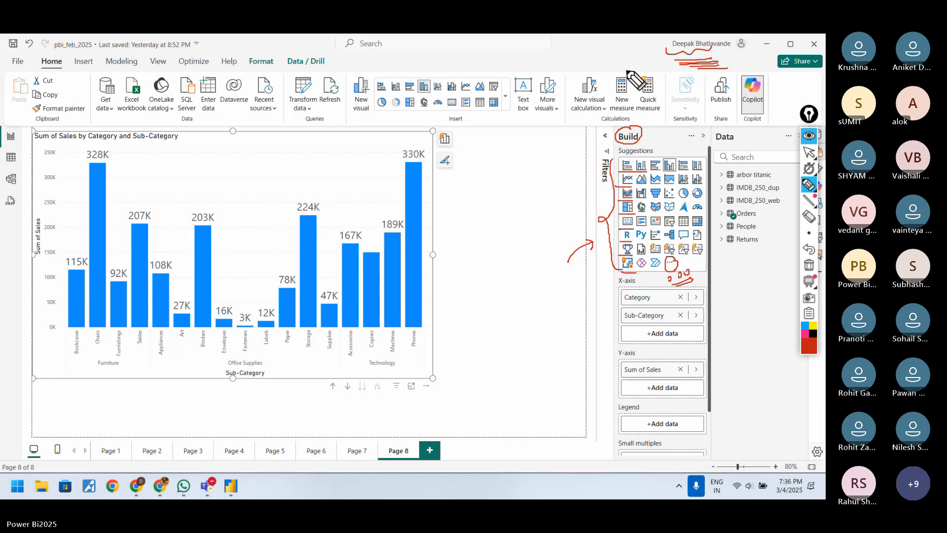
{"action": "left_click_drag", "start_coordinate": [598, 68], "coordinate": [654, 50]}
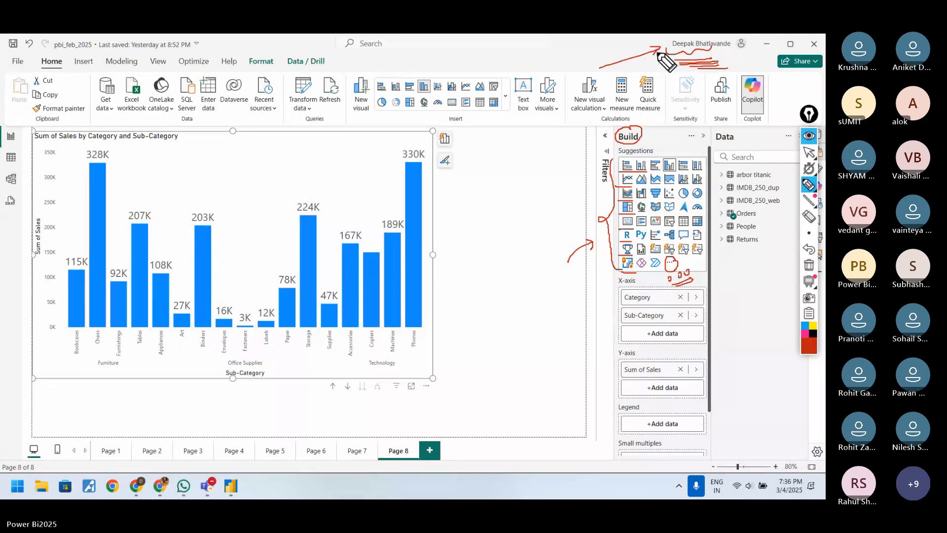
{"action": "mouse_move", "coordinate": [538, 65]}
{"action": "left_mouse_down"}
{"action": "mouse_move", "coordinate": [545, 57]}
{"action": "mouse_move", "coordinate": [590, 62]}
{"action": "left_mouse_up"}
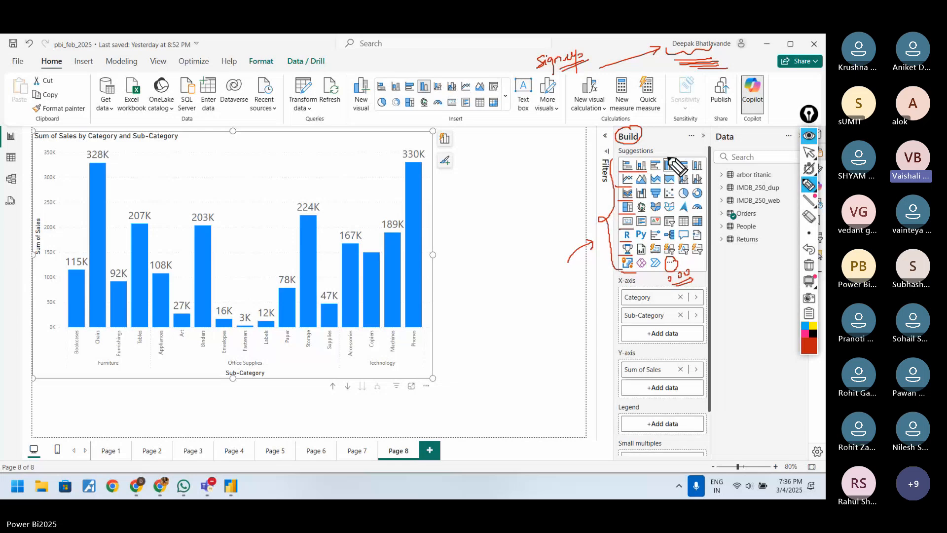
{"action": "left_click", "coordinate": [809, 264]}
Step: Circle the gallery's more-visuals option again, bracket the built-in visuals, and erase the marks
{"action": "left_click_drag", "start_coordinate": [671, 257], "coordinate": [668, 271]}
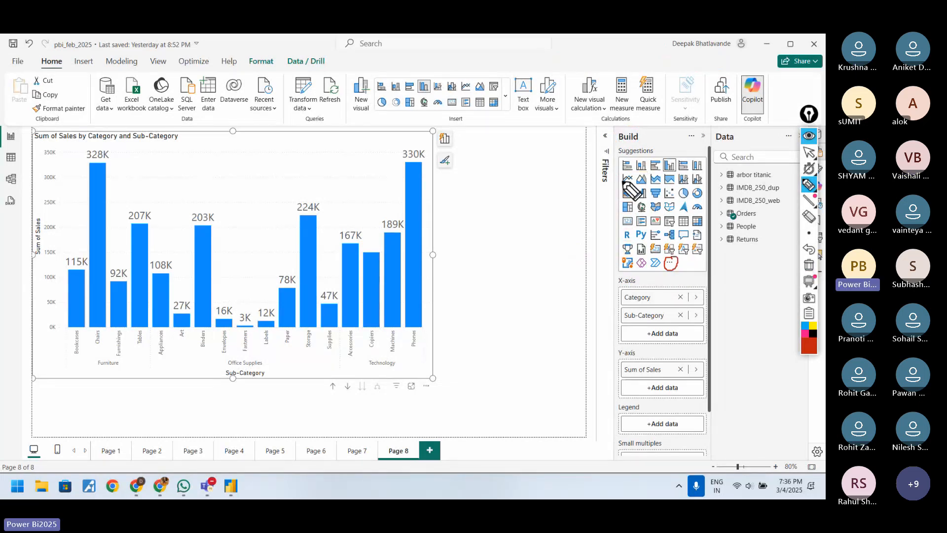
{"action": "left_click_drag", "start_coordinate": [618, 160], "coordinate": [616, 253]}
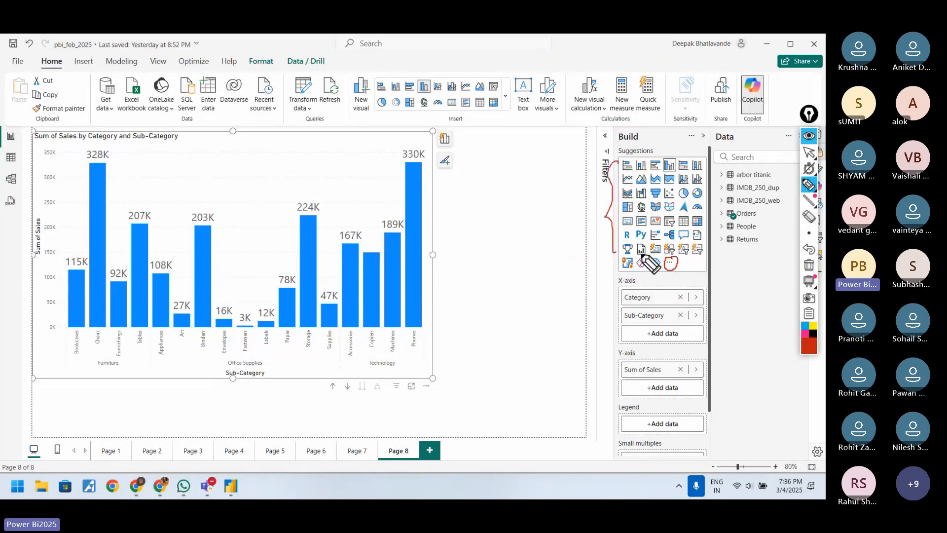
{"action": "left_click", "coordinate": [809, 267]}
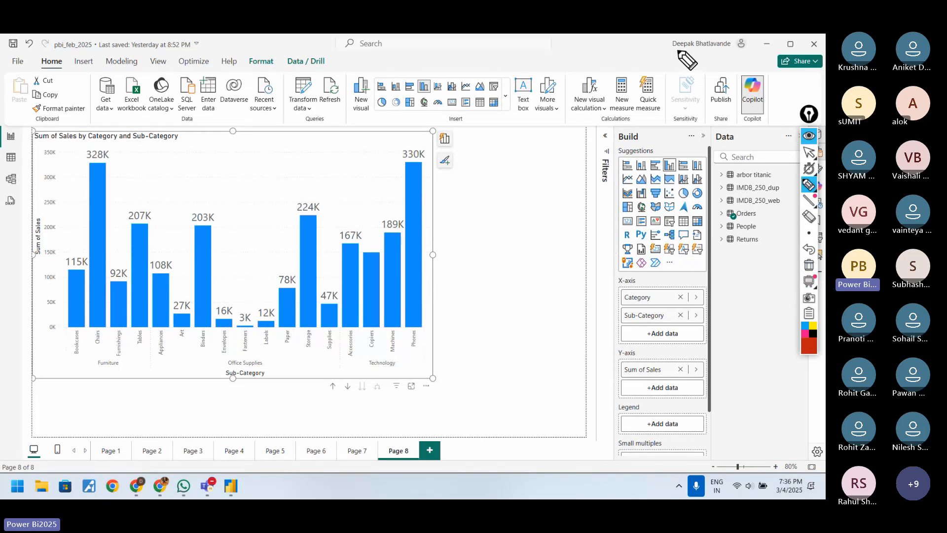
Step: Box the signed-in account name, sketch two linked rectangles with arrows in the blank area beside the chart, and clear the drawing
{"action": "mouse_move", "coordinate": [673, 49]}
{"action": "left_mouse_down"}
{"action": "mouse_move", "coordinate": [713, 52]}
{"action": "mouse_move", "coordinate": [730, 38]}
{"action": "left_mouse_up"}
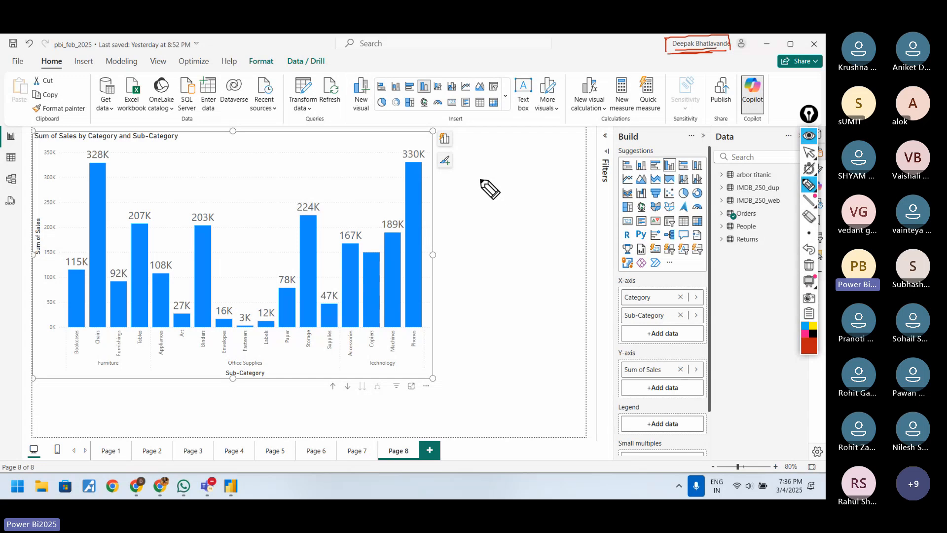
{"action": "mouse_move", "coordinate": [481, 216]}
{"action": "left_mouse_down"}
{"action": "mouse_move", "coordinate": [480, 179]}
{"action": "mouse_move", "coordinate": [534, 200]}
{"action": "mouse_move", "coordinate": [496, 190]}
{"action": "mouse_move", "coordinate": [504, 196]}
{"action": "left_mouse_up"}
{"action": "mouse_move", "coordinate": [487, 138]}
{"action": "left_mouse_down"}
{"action": "mouse_move", "coordinate": [494, 158]}
{"action": "mouse_move", "coordinate": [539, 131]}
{"action": "mouse_move", "coordinate": [536, 148]}
{"action": "mouse_move", "coordinate": [504, 161]}
{"action": "mouse_move", "coordinate": [527, 134]}
{"action": "mouse_move", "coordinate": [527, 145]}
{"action": "left_mouse_up"}
{"action": "mouse_move", "coordinate": [493, 115]}
{"action": "left_mouse_down"}
{"action": "mouse_move", "coordinate": [506, 130]}
{"action": "mouse_move", "coordinate": [541, 137]}
{"action": "left_mouse_up"}
{"action": "left_click_drag", "start_coordinate": [544, 130], "coordinate": [549, 134]}
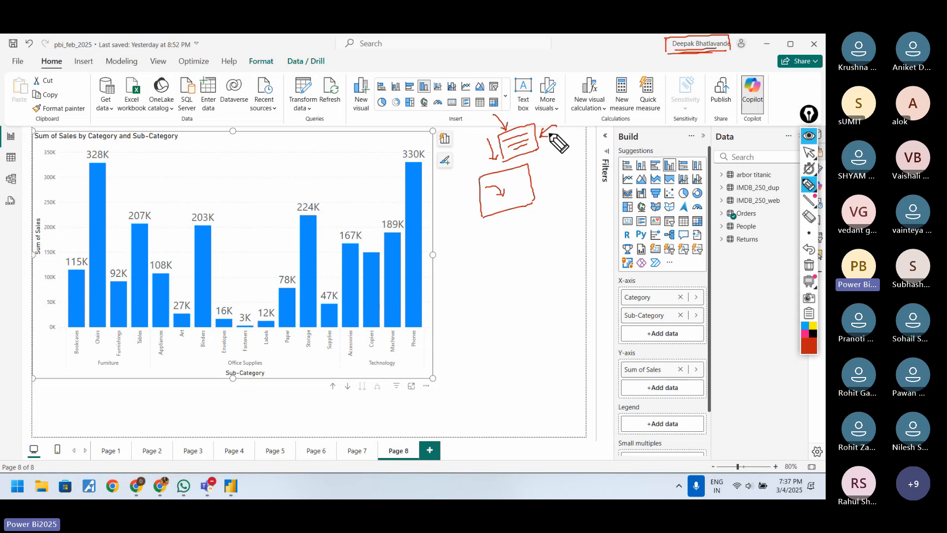
{"action": "mouse_move", "coordinate": [495, 164]}
{"action": "left_mouse_down"}
{"action": "mouse_move", "coordinate": [543, 147]}
{"action": "mouse_move", "coordinate": [495, 157]}
{"action": "mouse_move", "coordinate": [483, 176]}
{"action": "left_mouse_up"}
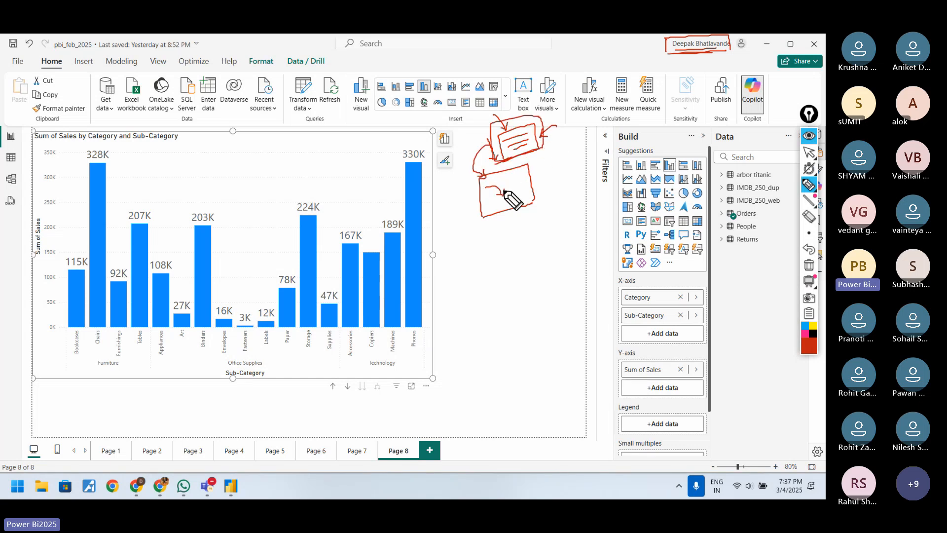
{"action": "left_click", "coordinate": [809, 265]}
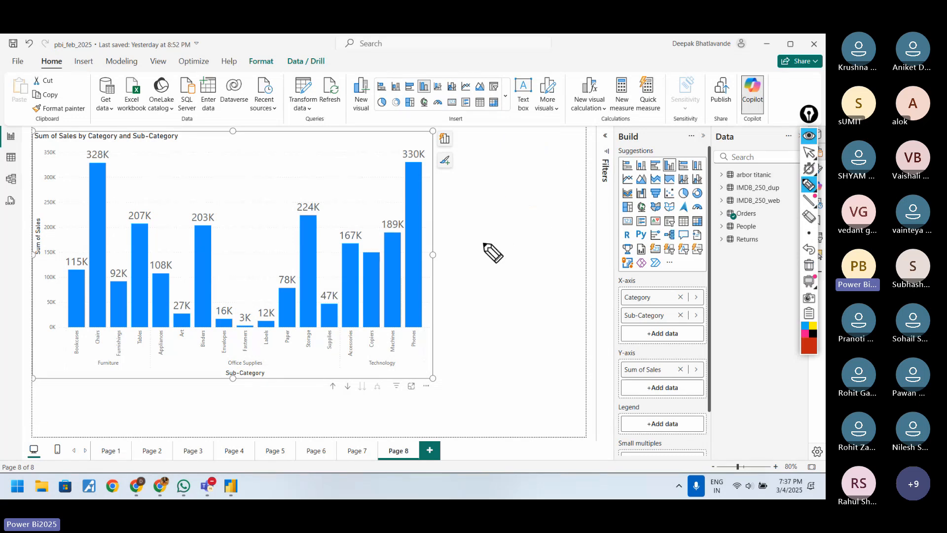
Step: Handwrite "org. email" with a circled xyz.com domain, cross out two alternatives noted below it, and erase the notes
{"action": "mouse_move", "coordinate": [484, 244]}
{"action": "left_mouse_down"}
{"action": "mouse_move", "coordinate": [515, 251]}
{"action": "mouse_move", "coordinate": [528, 238]}
{"action": "mouse_move", "coordinate": [560, 233]}
{"action": "left_mouse_up"}
{"action": "mouse_move", "coordinate": [522, 279]}
{"action": "left_mouse_down"}
{"action": "mouse_move", "coordinate": [551, 272]}
{"action": "mouse_move", "coordinate": [568, 281]}
{"action": "left_mouse_up"}
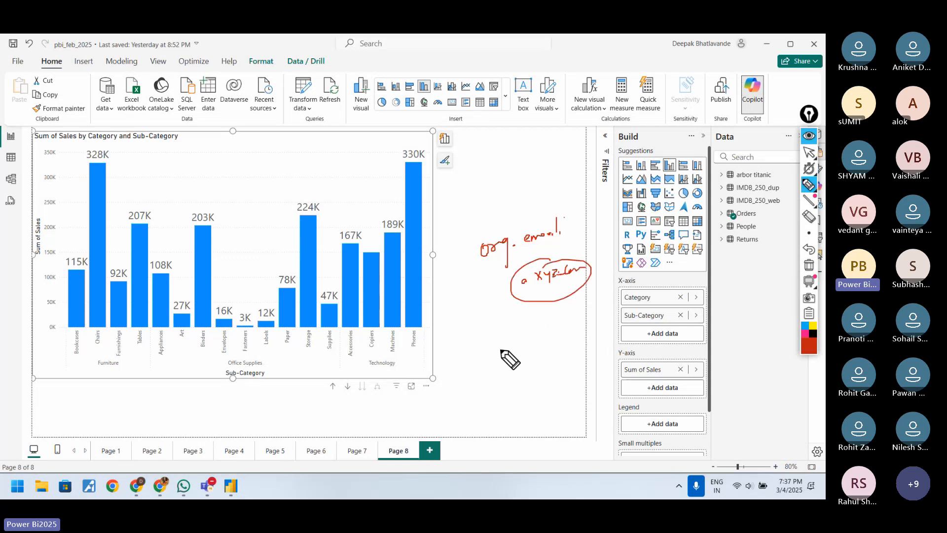
{"action": "left_click_drag", "start_coordinate": [498, 348], "coordinate": [543, 332]}
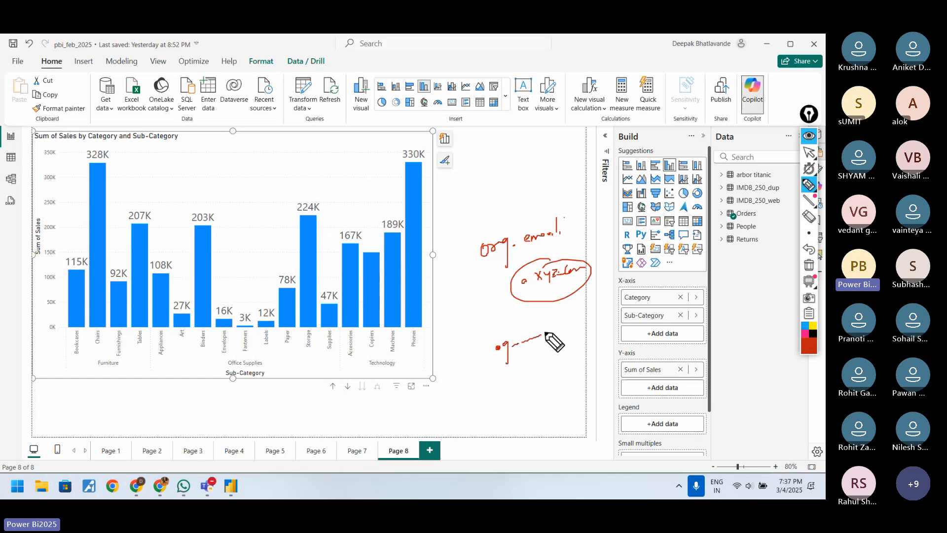
{"action": "left_click_drag", "start_coordinate": [518, 367], "coordinate": [561, 351]}
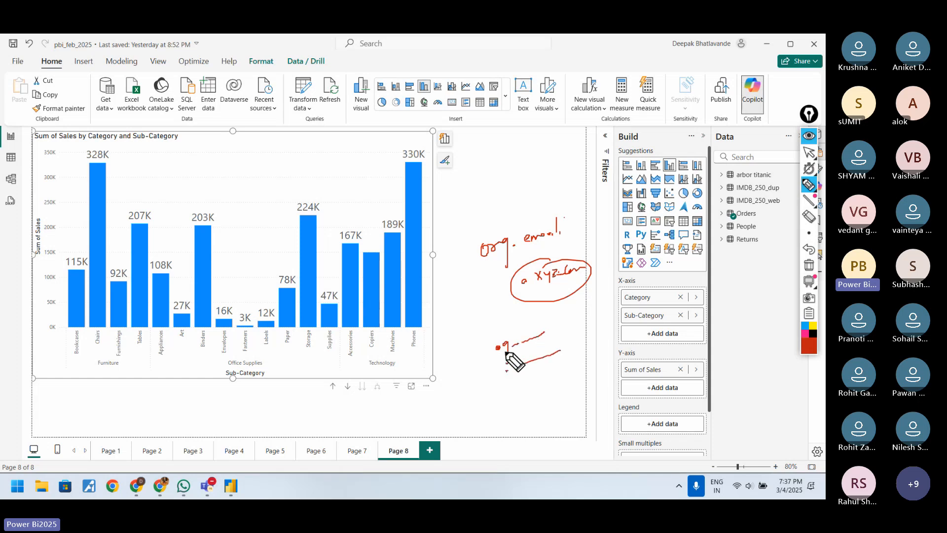
{"action": "mouse_move", "coordinate": [489, 339]}
{"action": "left_mouse_down"}
{"action": "mouse_move", "coordinate": [490, 382]}
{"action": "mouse_move", "coordinate": [467, 400]}
{"action": "left_mouse_up"}
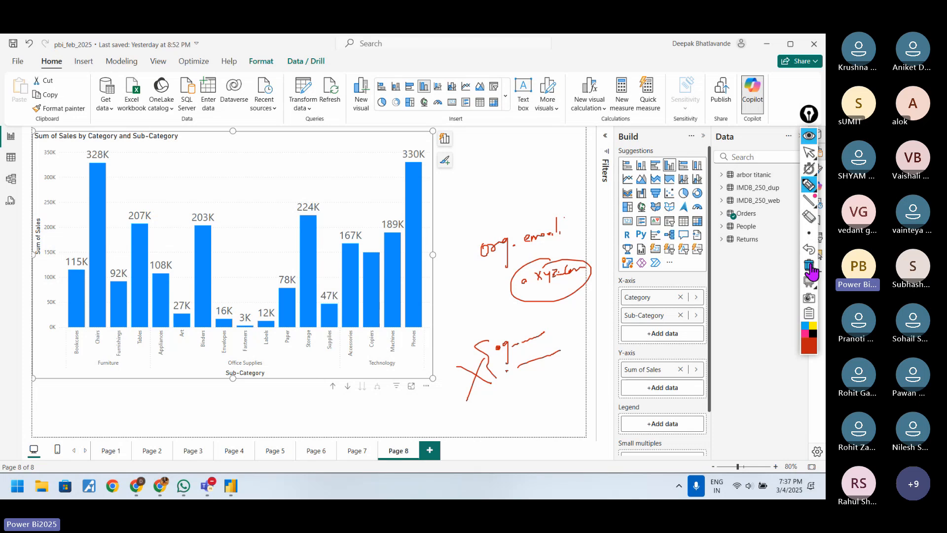
{"action": "left_click", "coordinate": [809, 267]}
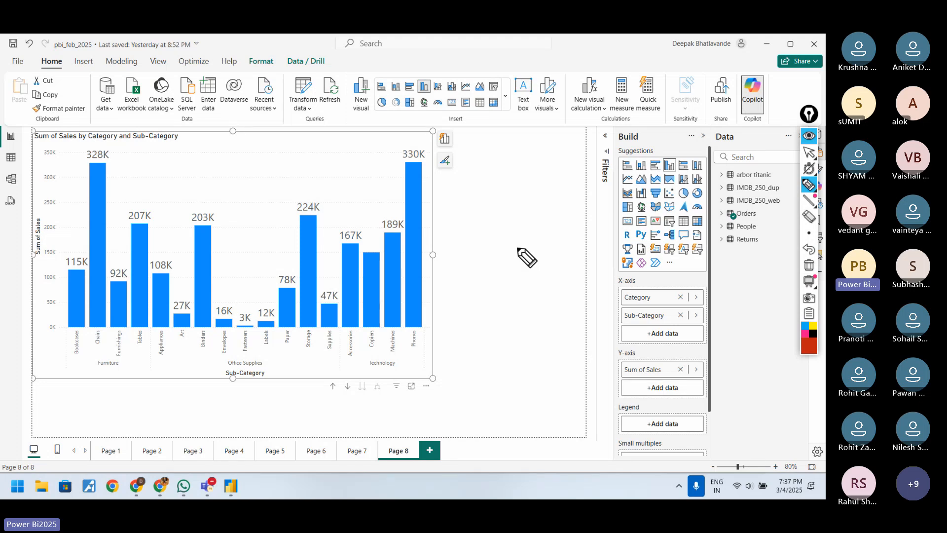
Step: Return to pointer mode, deselect the Sum of Sales column chart, and select it again
{"action": "left_click", "coordinate": [808, 152]}
{"action": "left_click", "coordinate": [529, 224]}
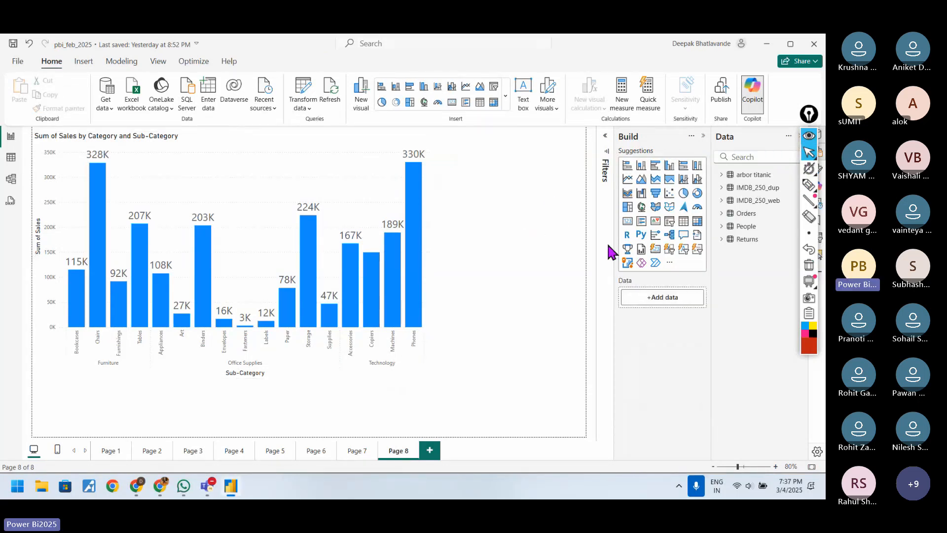
{"action": "left_click", "coordinate": [808, 187]}
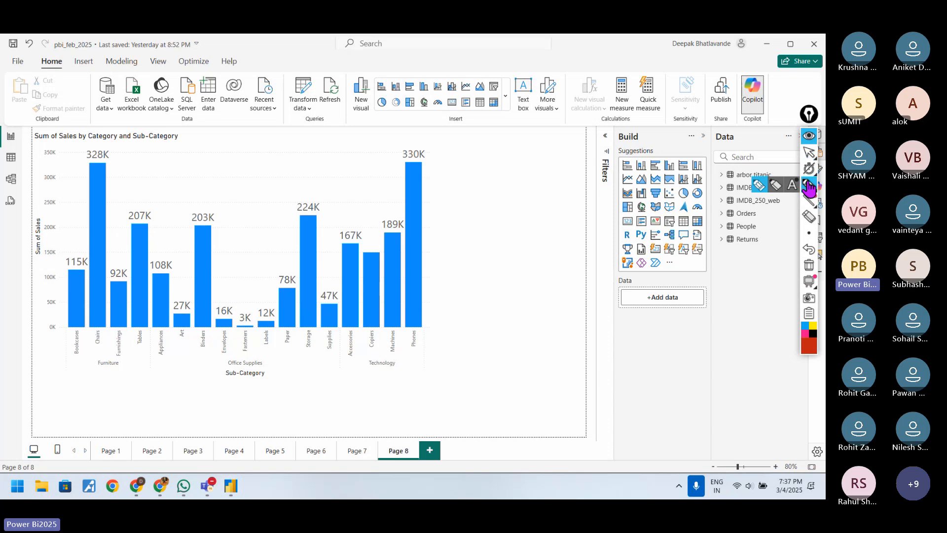
{"action": "left_click", "coordinate": [808, 153]}
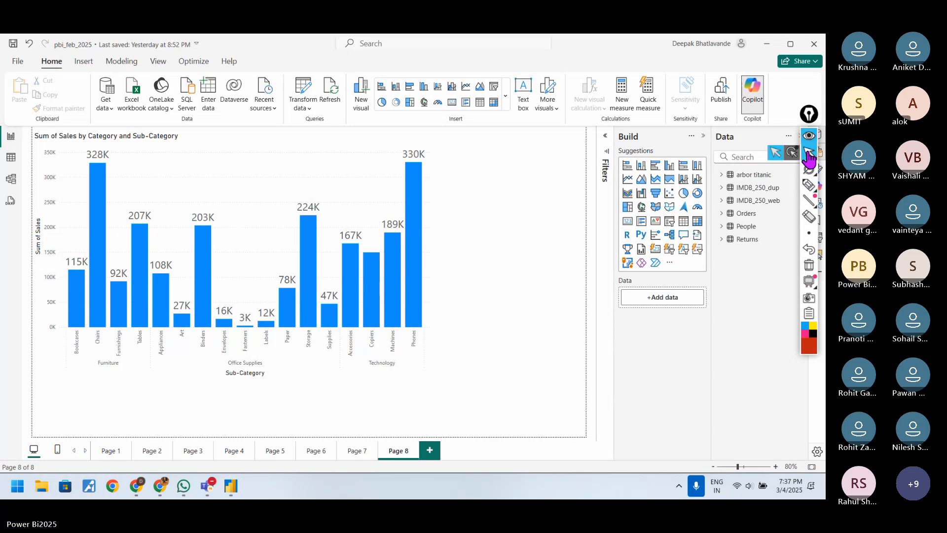
{"action": "left_click", "coordinate": [373, 143]}
Step: Handwrite "Cluster Column Chart" in the blank area beside the chart and draw a small upward arrow above its columns
{"action": "left_click", "coordinate": [809, 184]}
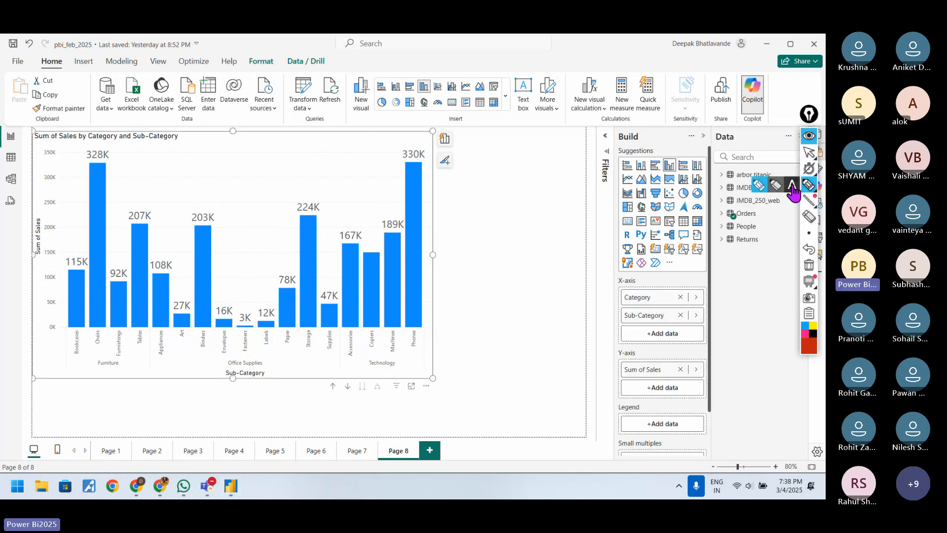
{"action": "left_click_drag", "start_coordinate": [466, 236], "coordinate": [519, 228]}
{"action": "left_click_drag", "start_coordinate": [474, 260], "coordinate": [523, 249]}
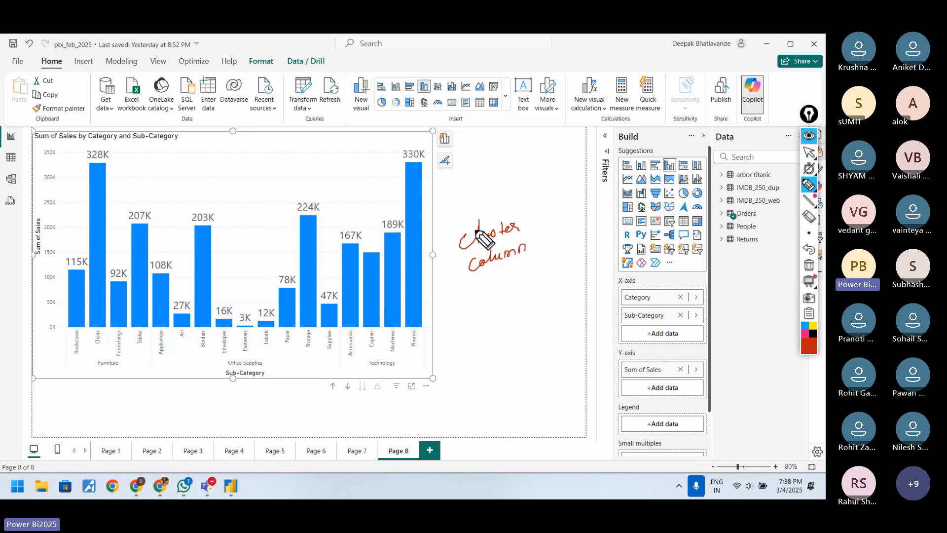
{"action": "left_click_drag", "start_coordinate": [484, 274], "coordinate": [521, 270]}
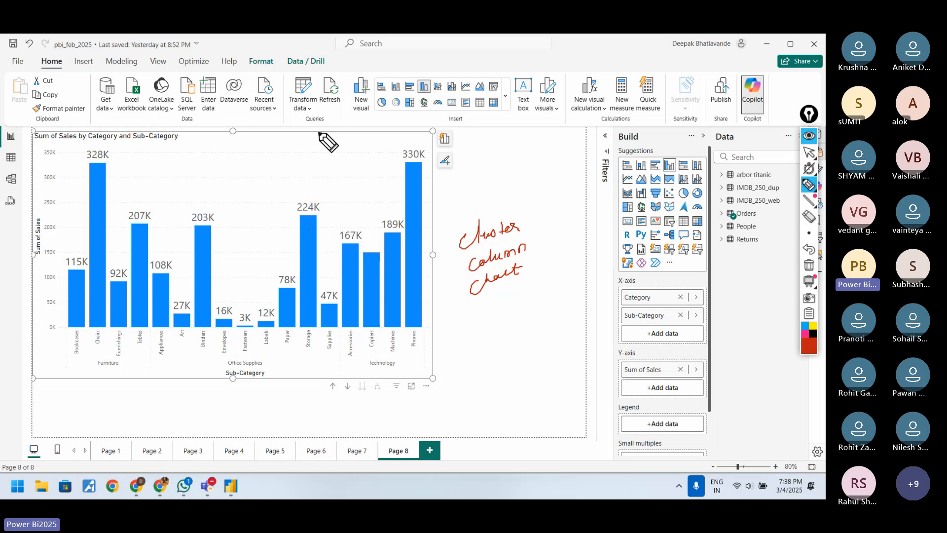
{"action": "left_click_drag", "start_coordinate": [318, 135], "coordinate": [318, 145]}
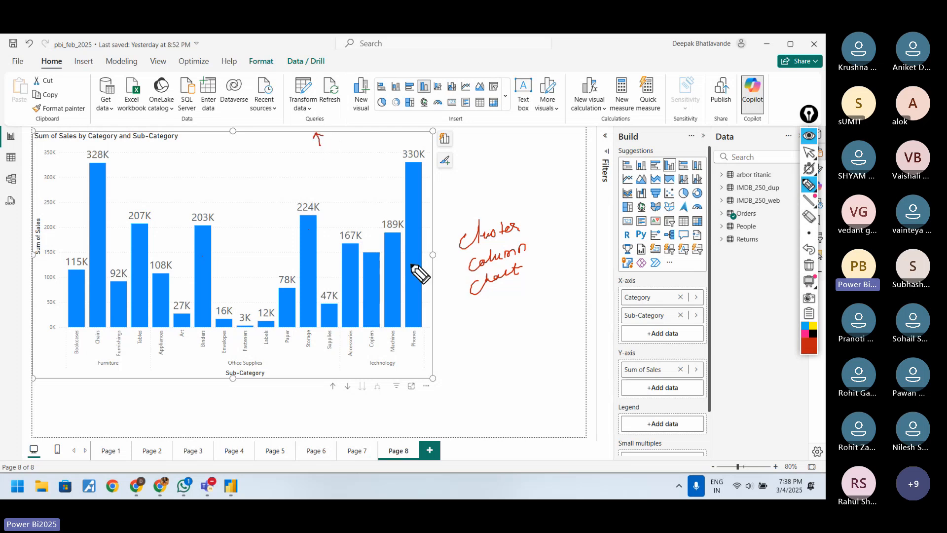
Step: Highlight the Storage column to inspect its data, highlight the Phones column, and clear each highlight
{"action": "left_click", "coordinate": [809, 152]}
{"action": "left_click", "coordinate": [310, 242]}
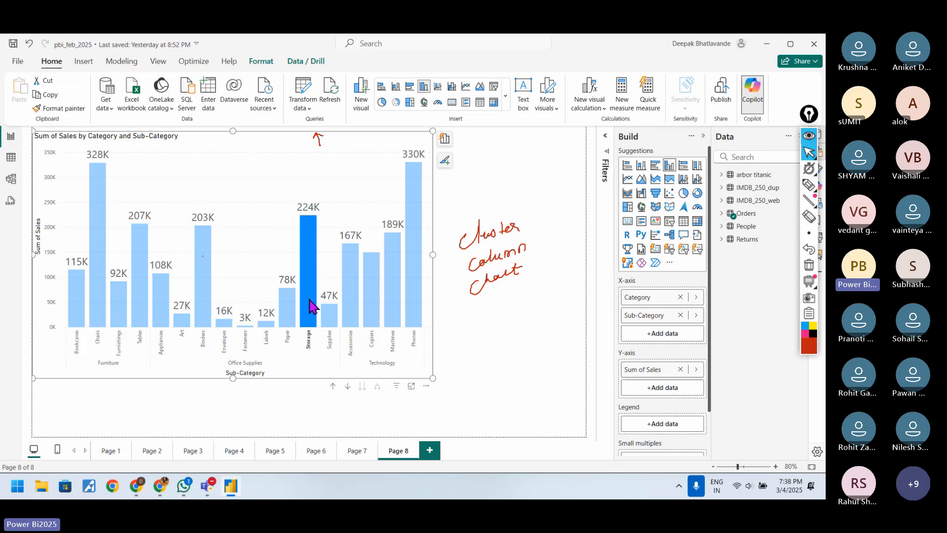
{"action": "mouse_move", "coordinate": [309, 304]}
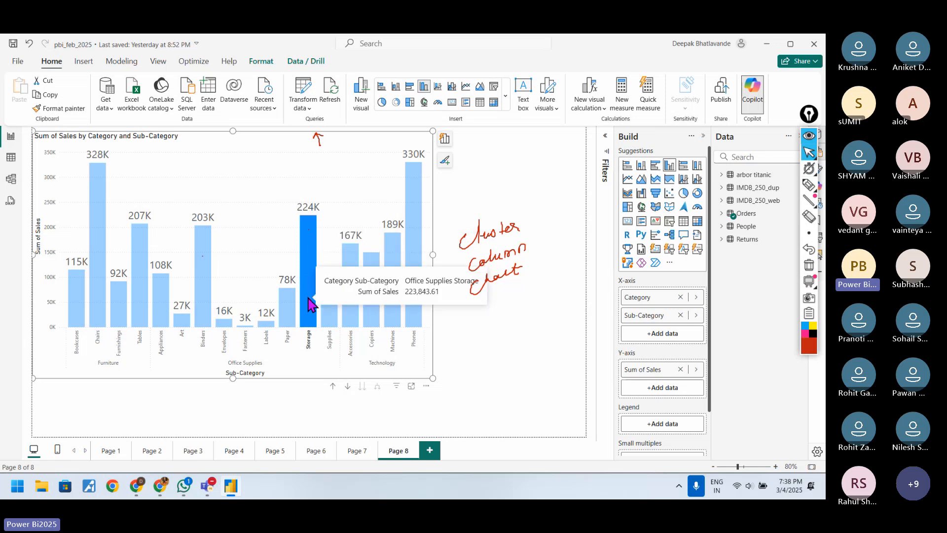
{"action": "left_click", "coordinate": [308, 269]}
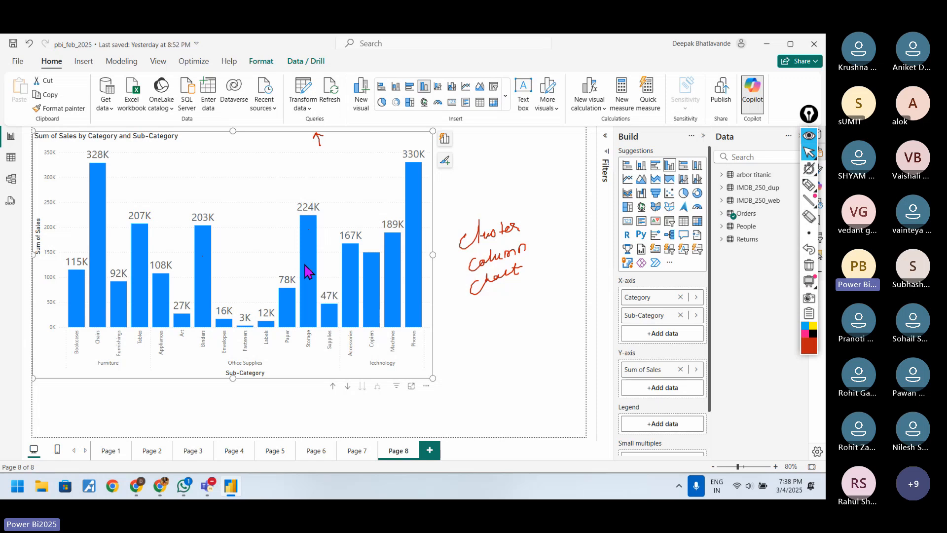
{"action": "left_click", "coordinate": [408, 185]}
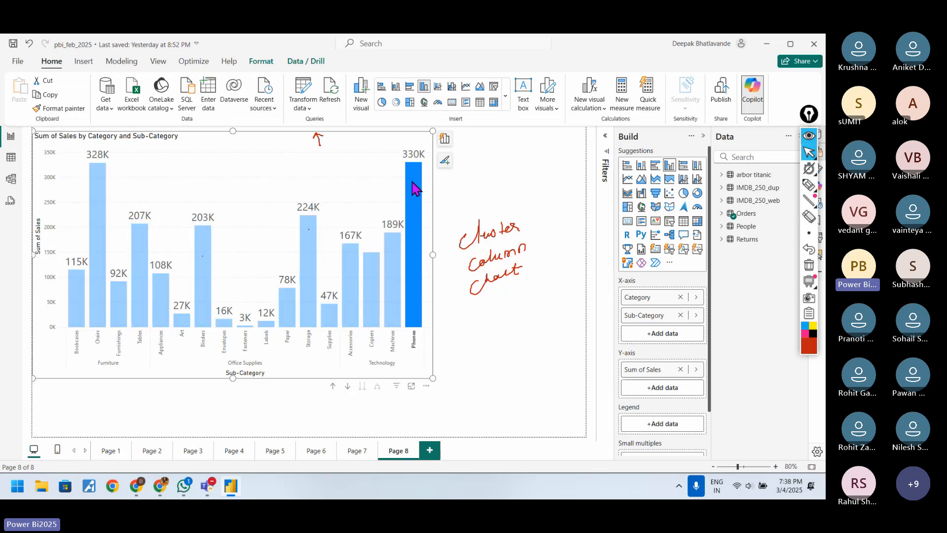
{"action": "left_click", "coordinate": [412, 191]}
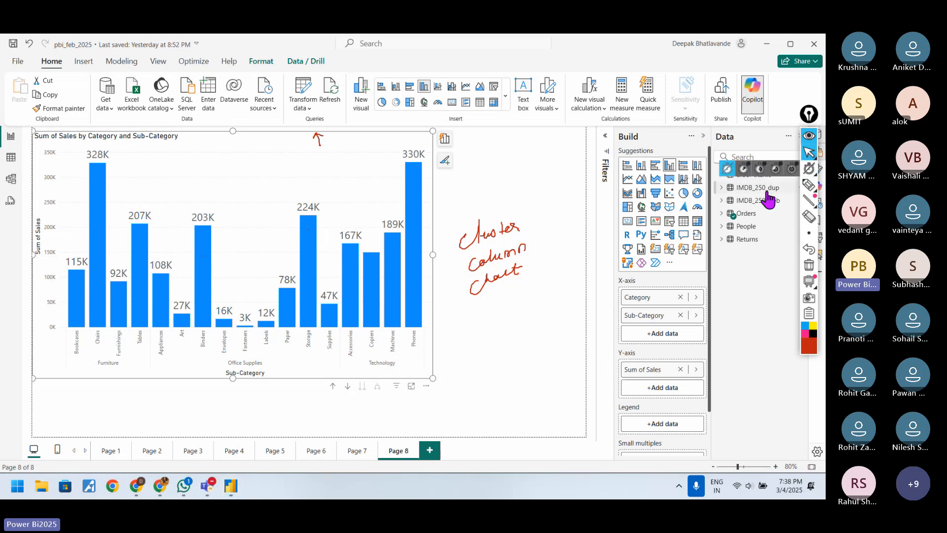
Step: Expand the Orders table and add Product Name to the chart's X-axis below Sub-Category
{"action": "left_click", "coordinate": [722, 213]}
{"action": "left_click_drag", "start_coordinate": [805, 365], "coordinate": [796, 424]}
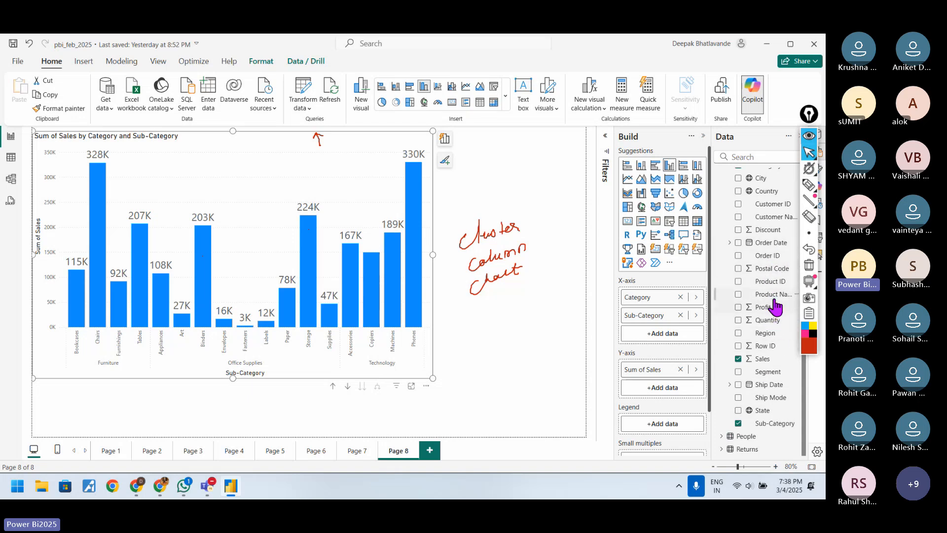
{"action": "left_click_drag", "start_coordinate": [773, 294], "coordinate": [681, 335]}
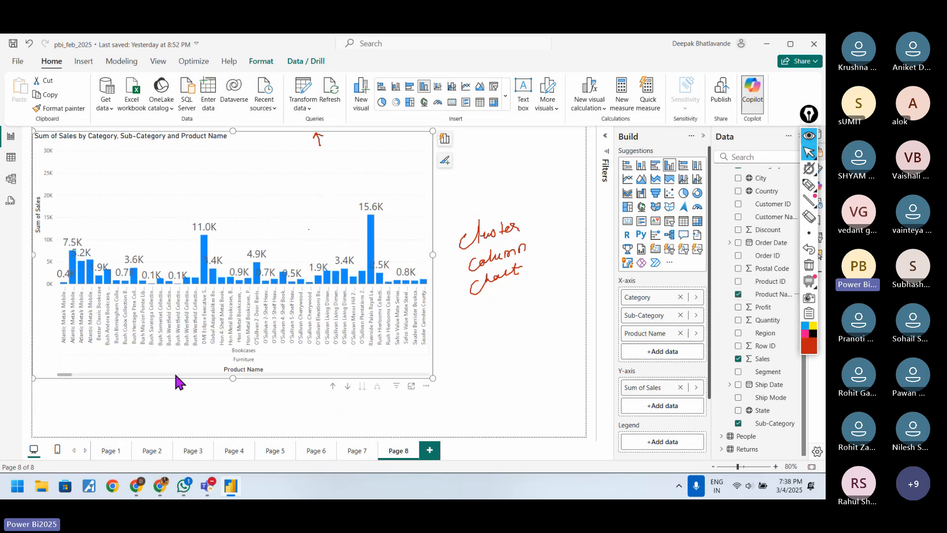
Step: Examine the product-level columns across the chart, view the chart in focus mode, and return to the report page
{"action": "left_click_drag", "start_coordinate": [59, 375], "coordinate": [256, 375]}
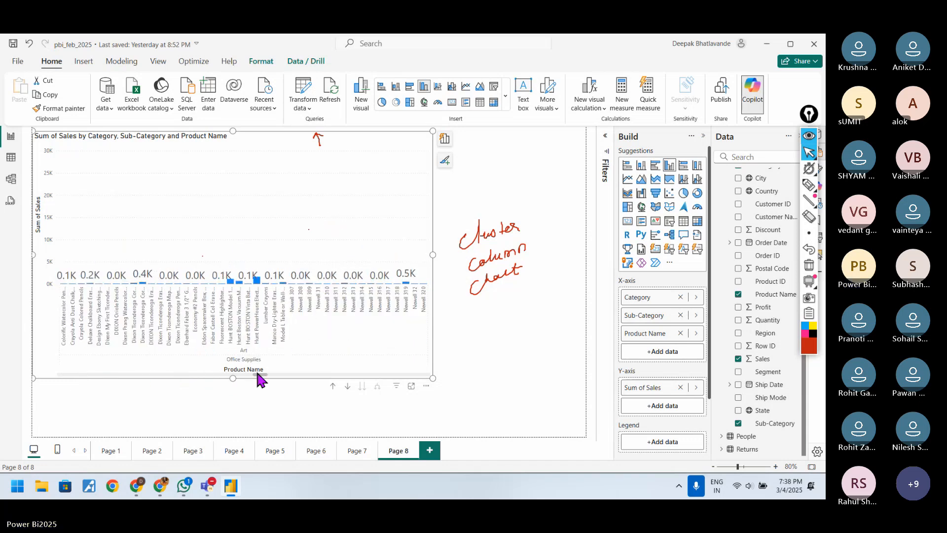
{"action": "double_click", "coordinate": [181, 290]}
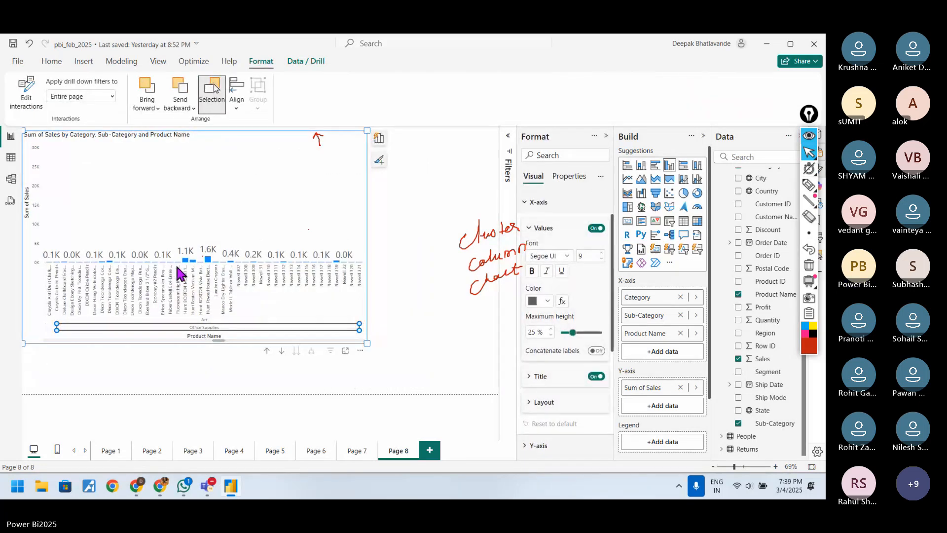
{"action": "left_click", "coordinate": [160, 337]}
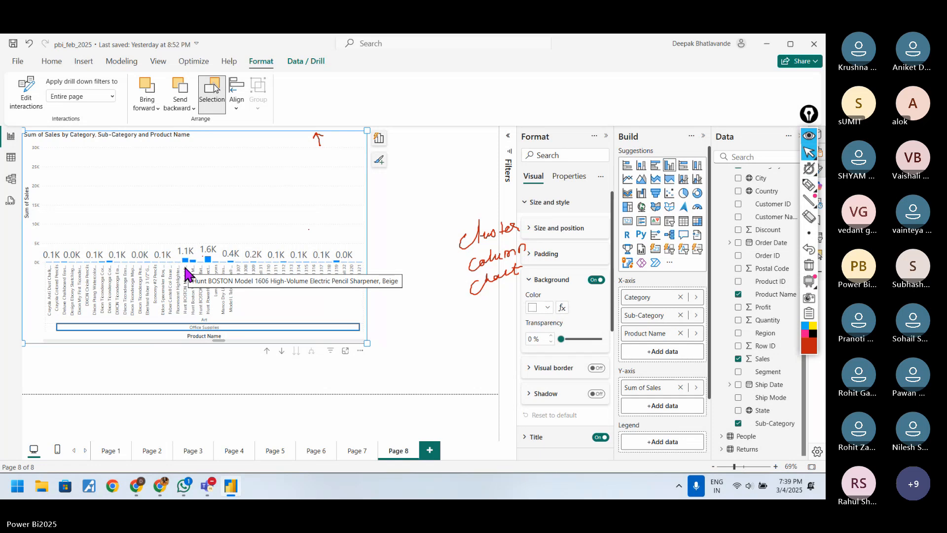
{"action": "left_click", "coordinate": [345, 352]}
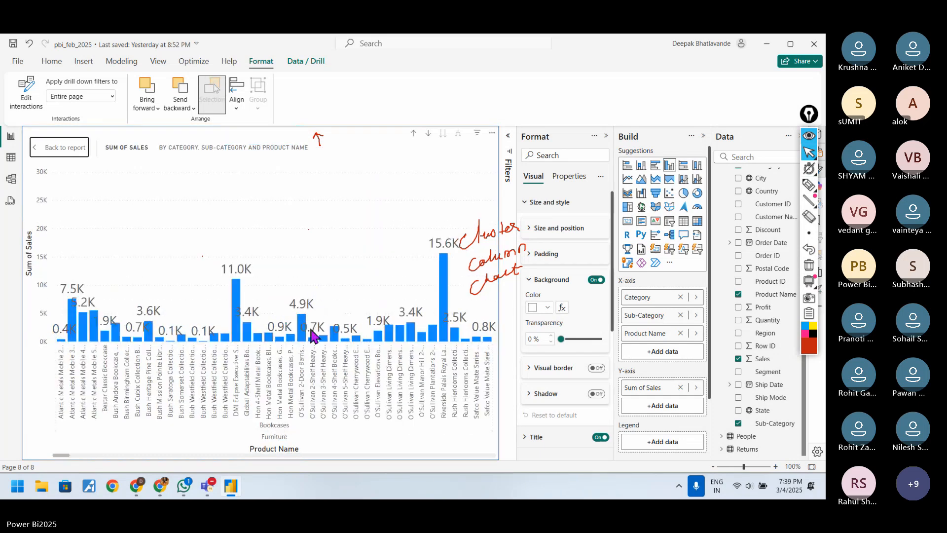
{"action": "left_click", "coordinate": [369, 340]}
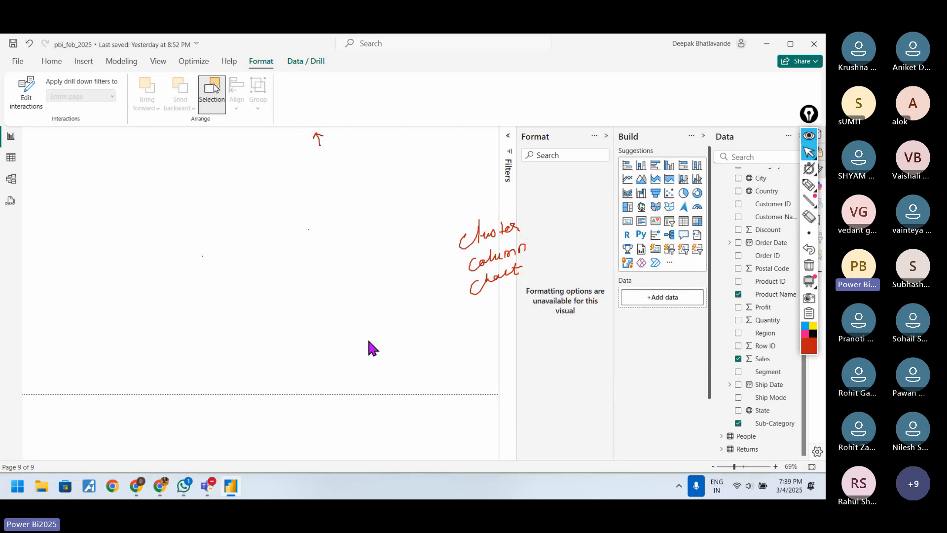
{"action": "left_click", "coordinate": [59, 147]}
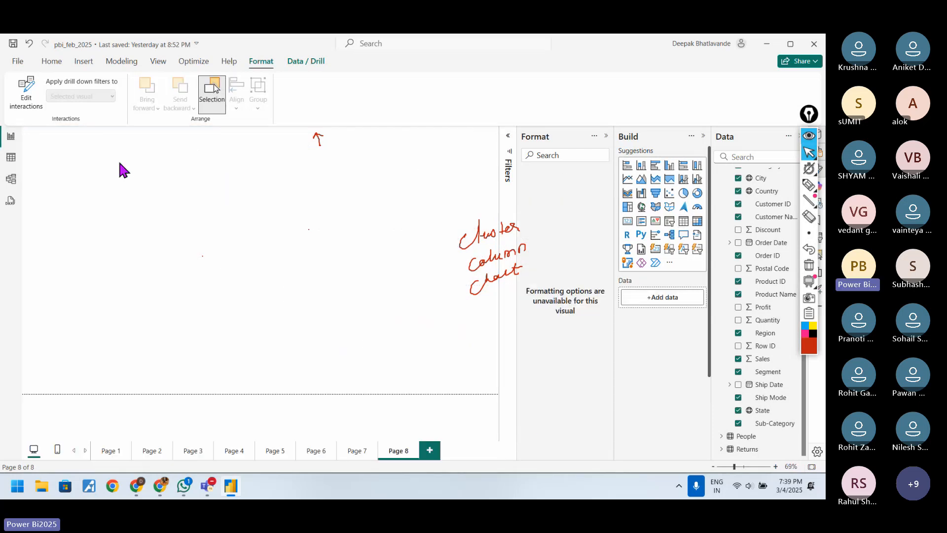
Step: Enlarge the column chart on Page 8 and show the Bush Somerset Collection Bookcase data point as a table
{"action": "left_click_drag", "start_coordinate": [367, 342], "coordinate": [489, 393]}
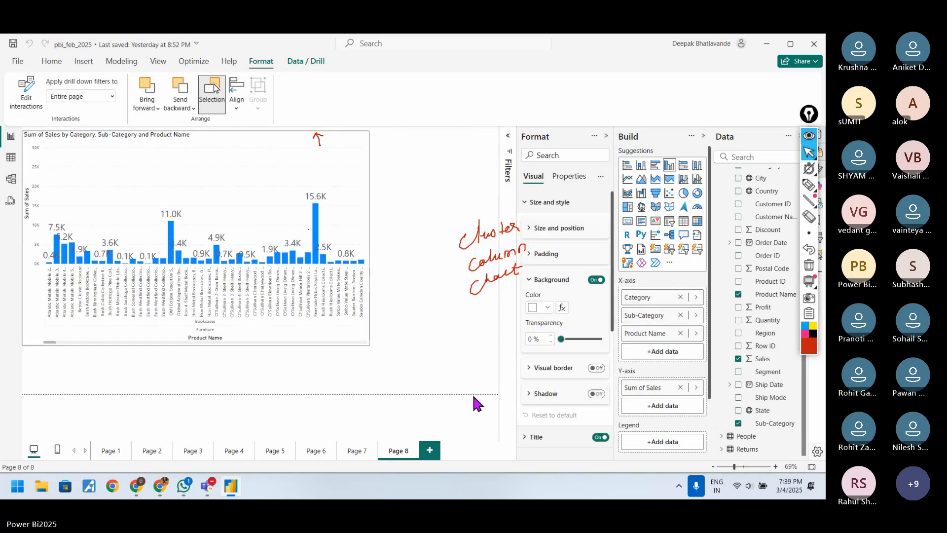
{"action": "left_click_drag", "start_coordinate": [53, 390], "coordinate": [159, 390]}
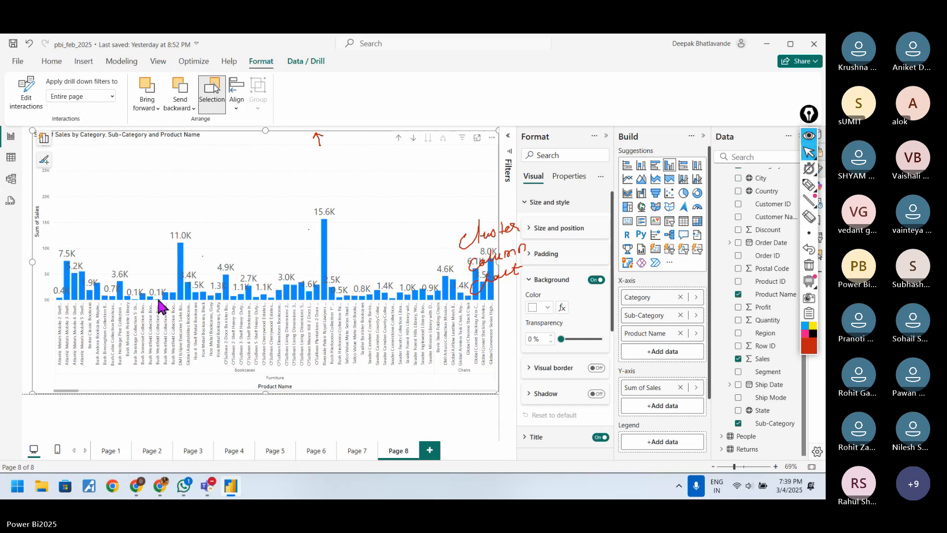
{"action": "scroll", "coordinate": [202, 340], "scroll_direction": "up", "scroll_amount": 2}
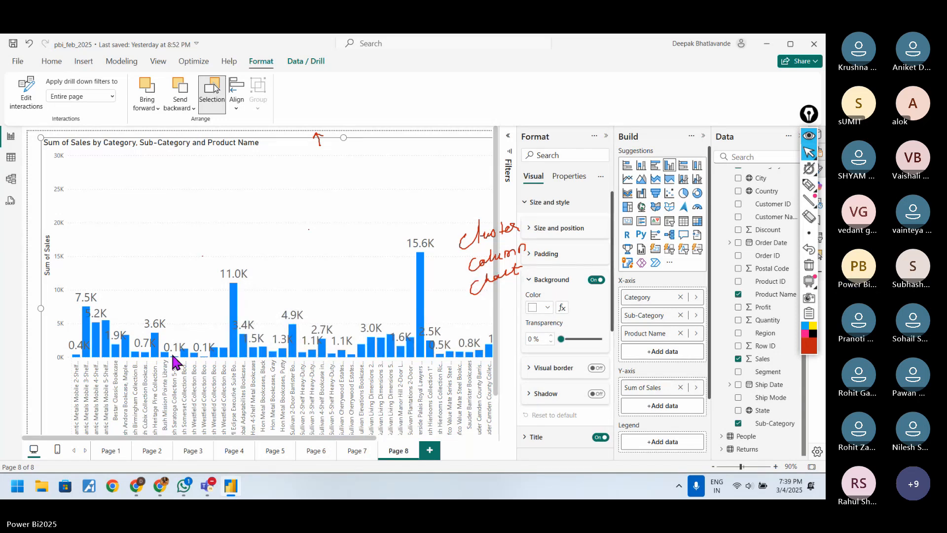
{"action": "left_click", "coordinate": [182, 354]}
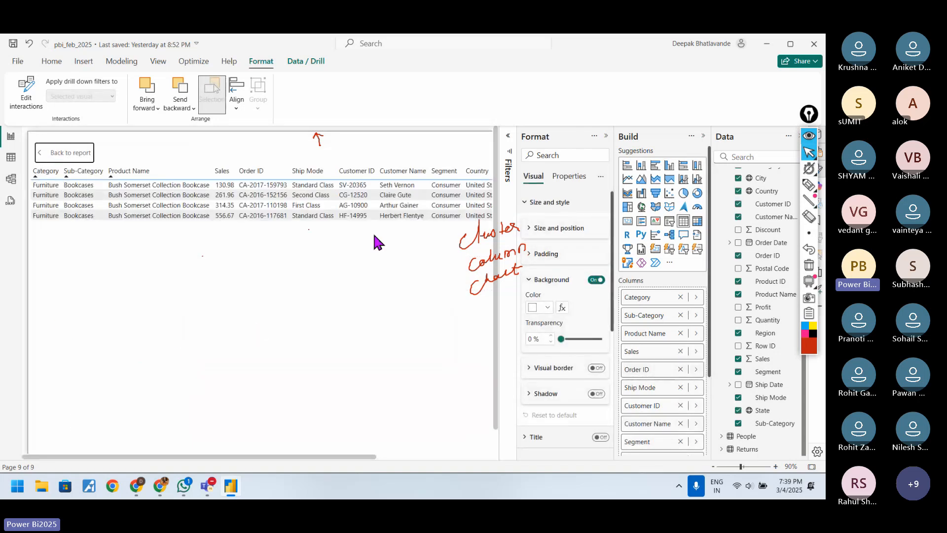
Step: Draw arrows below the table linking Category to Sub-Category and Sub-Category to Product Name, and return to pointer mode
{"action": "left_click", "coordinate": [809, 185]}
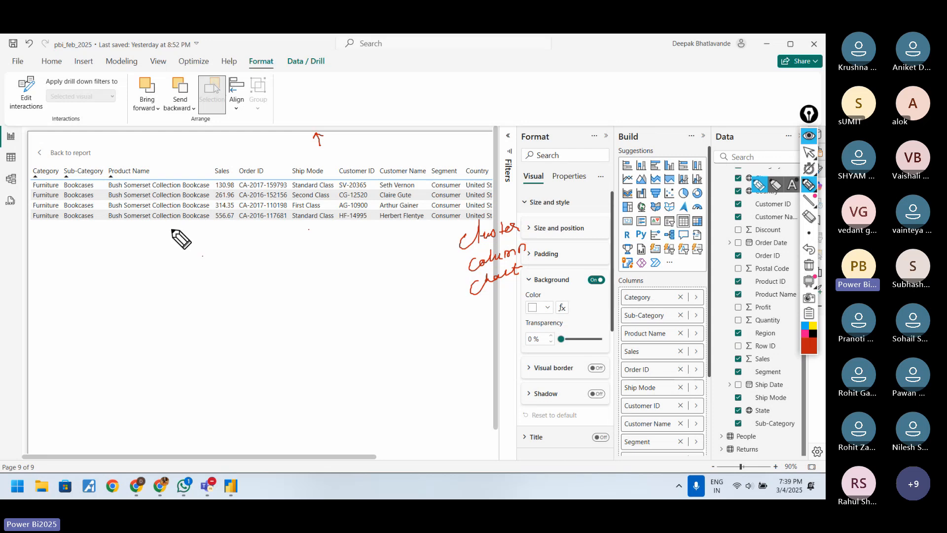
{"action": "mouse_move", "coordinate": [44, 252]}
{"action": "left_mouse_down"}
{"action": "mouse_move", "coordinate": [74, 229]}
{"action": "mouse_move", "coordinate": [74, 239]}
{"action": "left_mouse_up"}
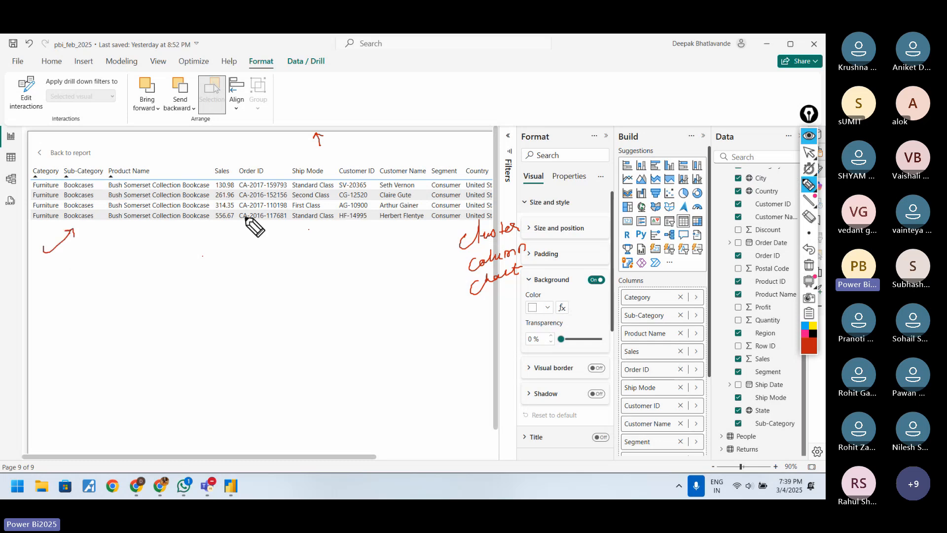
{"action": "mouse_move", "coordinate": [43, 226]}
{"action": "left_mouse_down"}
{"action": "mouse_move", "coordinate": [69, 223]}
{"action": "mouse_move", "coordinate": [89, 241]}
{"action": "mouse_move", "coordinate": [126, 230]}
{"action": "left_mouse_up"}
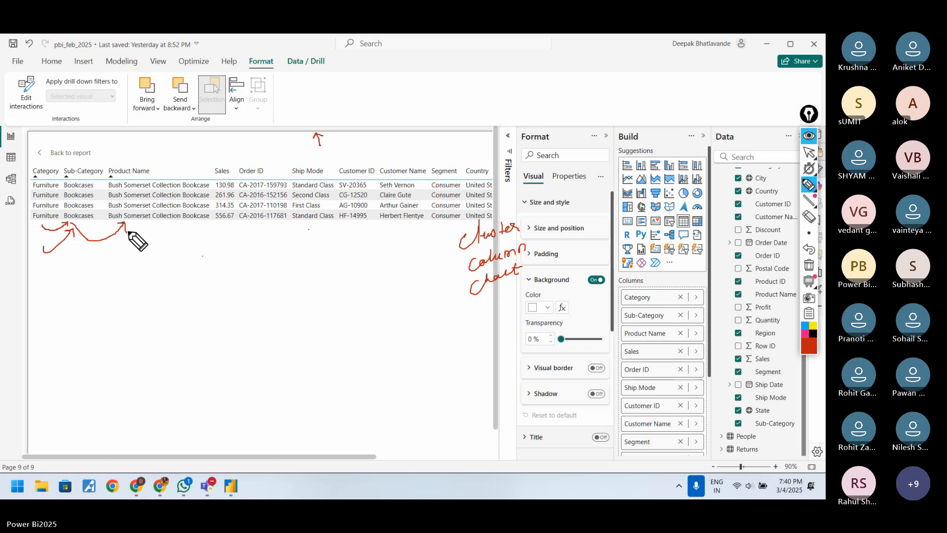
{"action": "left_click", "coordinate": [809, 152]}
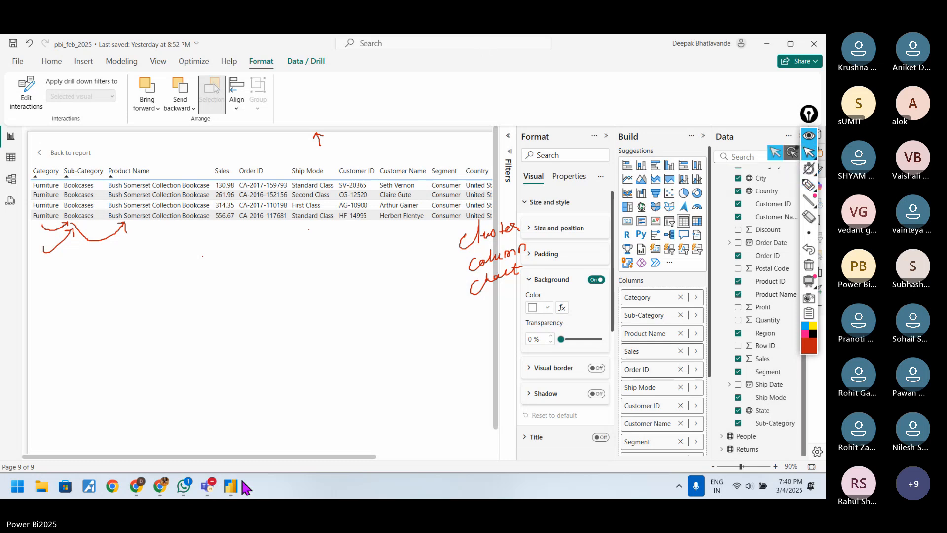
Step: Switch to the Teams meeting window and look through the list of participants
{"action": "left_click", "coordinate": [184, 487]}
{"action": "left_click", "coordinate": [185, 491]}
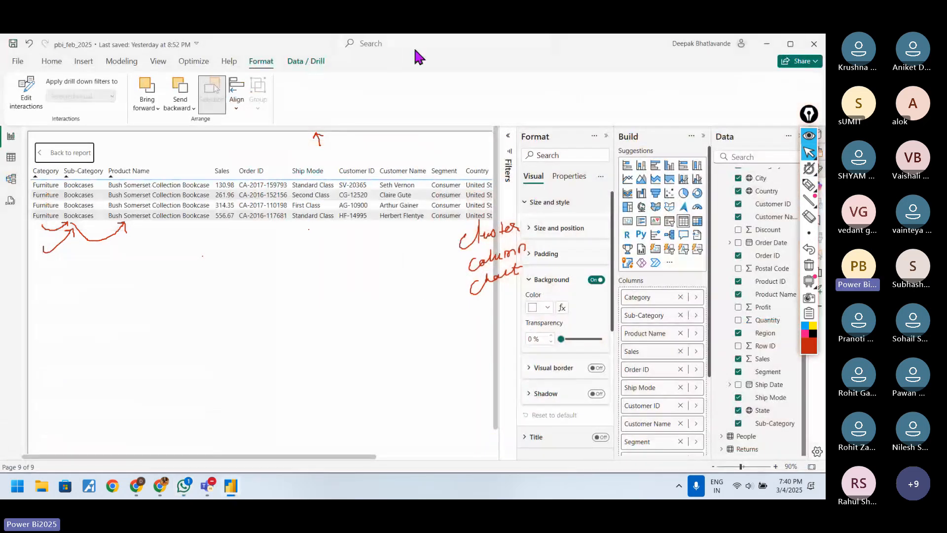
{"action": "left_click", "coordinate": [527, 49]}
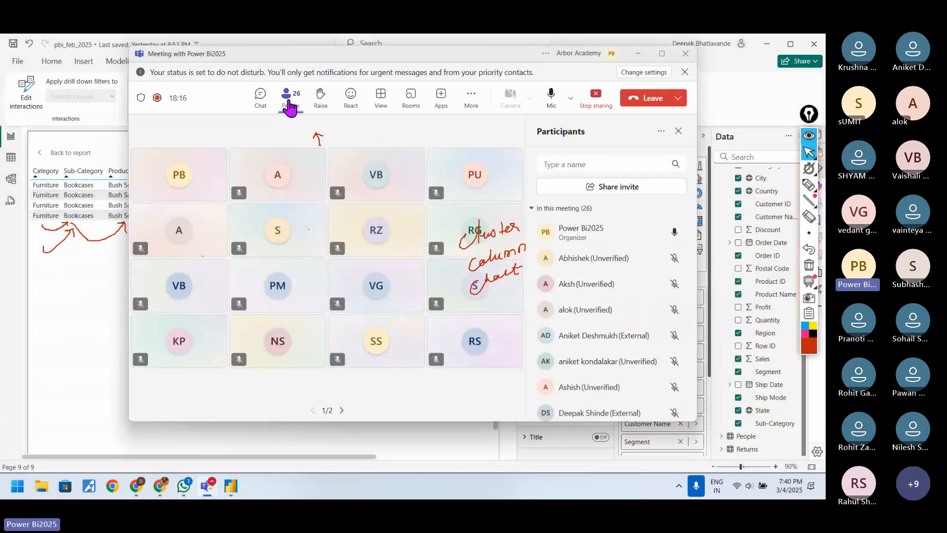
{"action": "left_click", "coordinate": [291, 101]}
{"action": "left_click", "coordinate": [290, 103]}
{"action": "left_click", "coordinate": [291, 105]}
{"action": "left_click", "coordinate": [291, 104]}
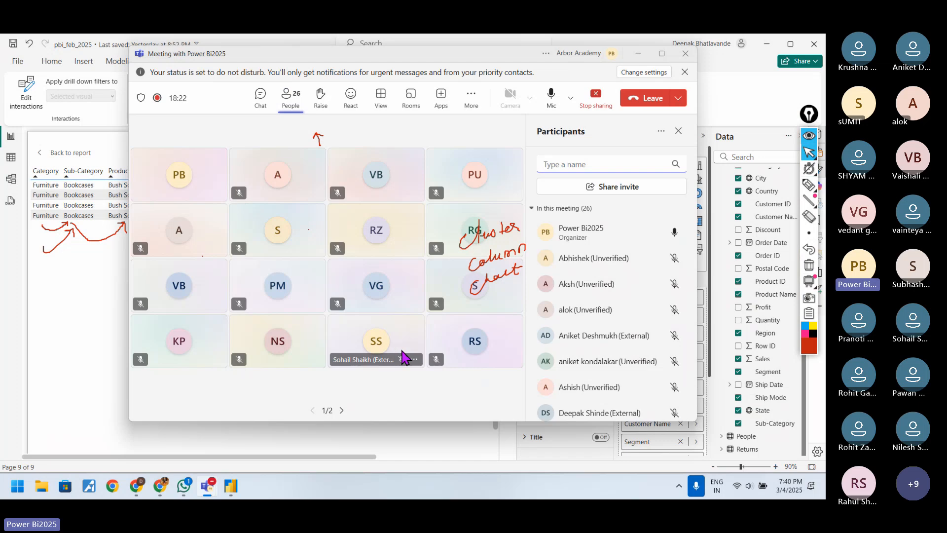
{"action": "scroll", "coordinate": [600, 351], "scroll_direction": "down", "scroll_amount": 3}
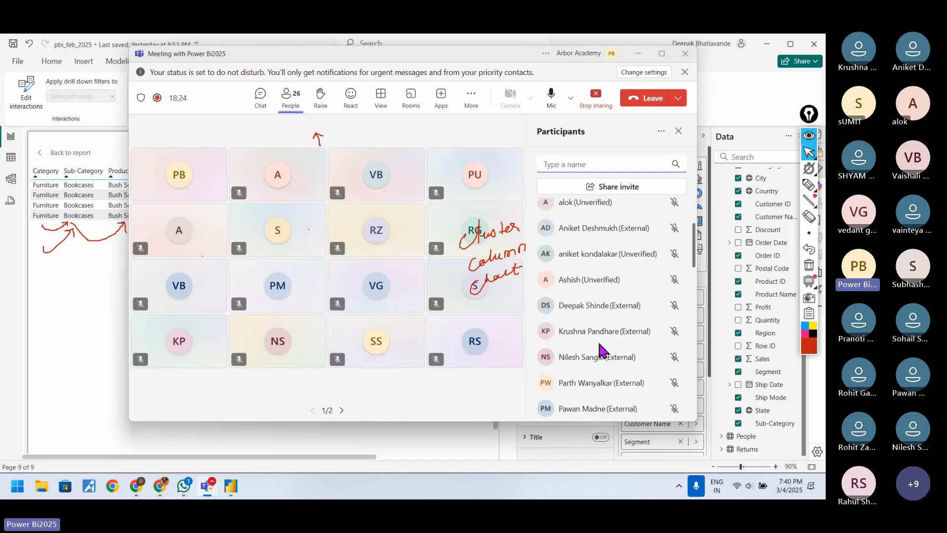
{"action": "scroll", "coordinate": [600, 352], "scroll_direction": "up", "scroll_amount": 3}
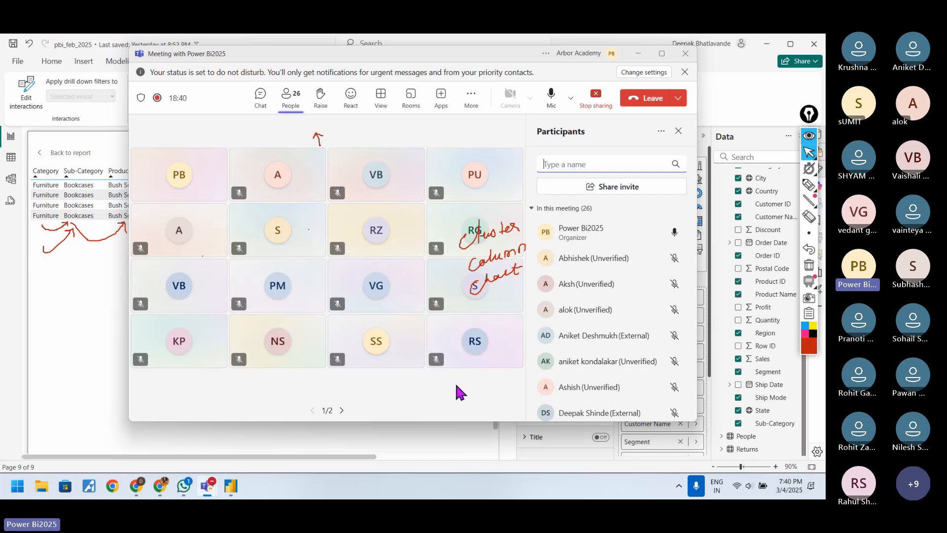
{"action": "scroll", "coordinate": [575, 320], "scroll_direction": "down", "scroll_amount": 8}
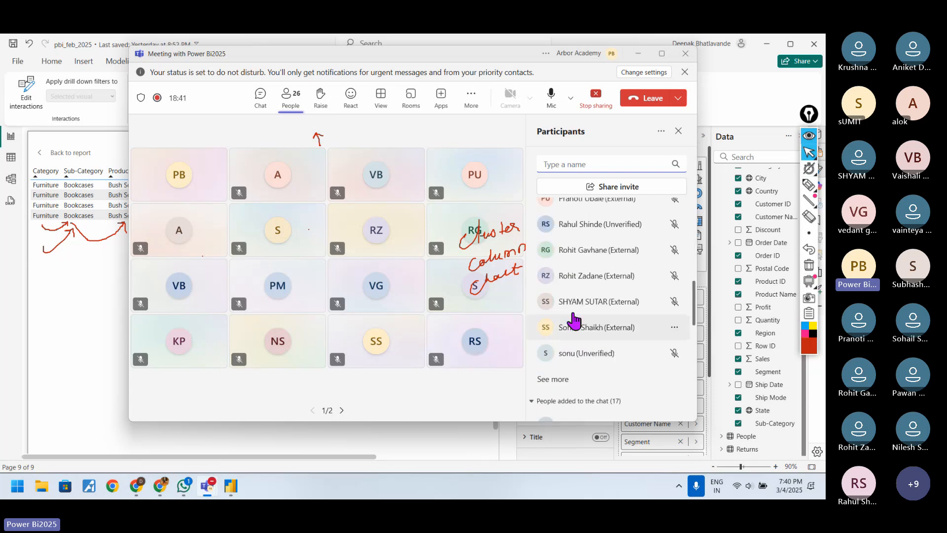
{"action": "scroll", "coordinate": [574, 320], "scroll_direction": "up", "scroll_amount": 8}
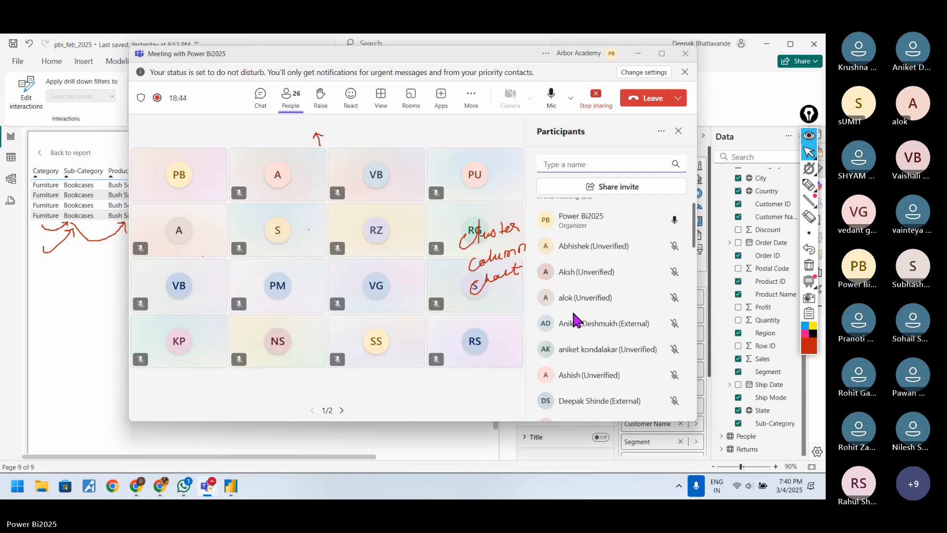
{"action": "scroll", "coordinate": [577, 320], "scroll_direction": "up", "scroll_amount": 1}
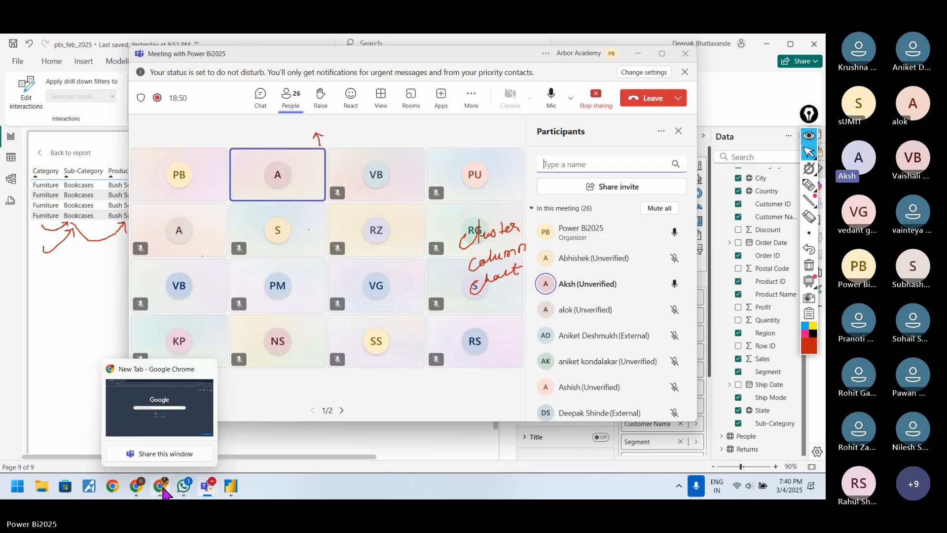
Step: Switch to WhatsApp, find the Power BI BATCH FEB 2025 group in the chat list, and open its conversation
{"action": "left_click", "coordinate": [183, 485]}
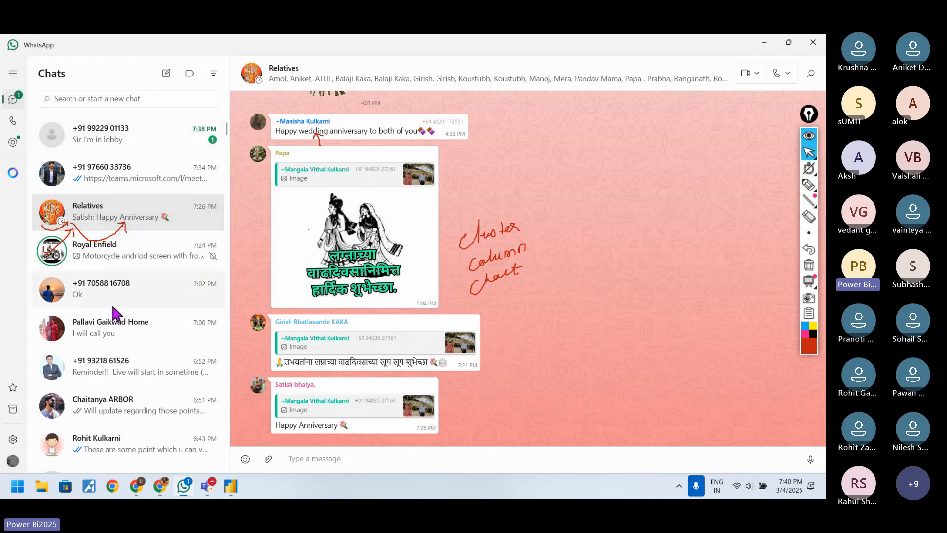
{"action": "scroll", "coordinate": [113, 312], "scroll_direction": "down", "scroll_amount": 4}
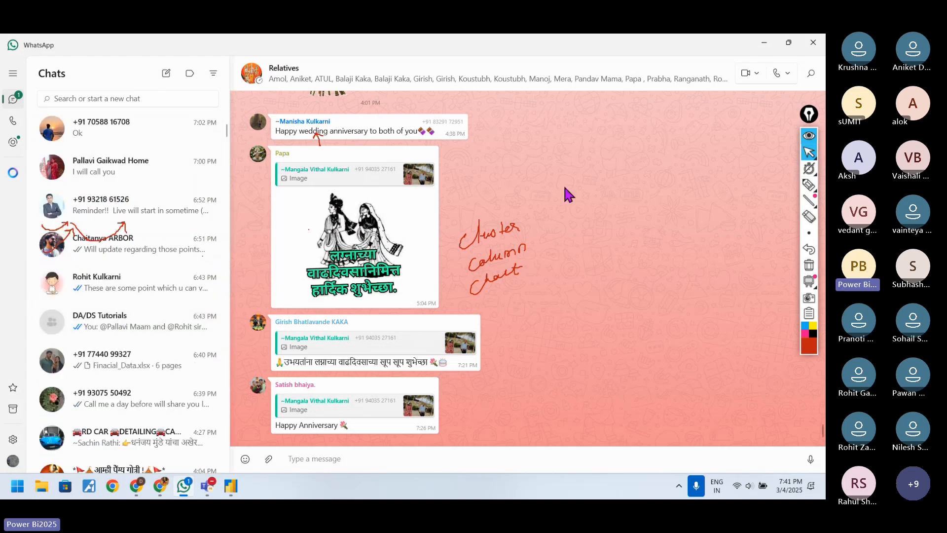
{"action": "scroll", "coordinate": [140, 248], "scroll_direction": "up", "scroll_amount": 3}
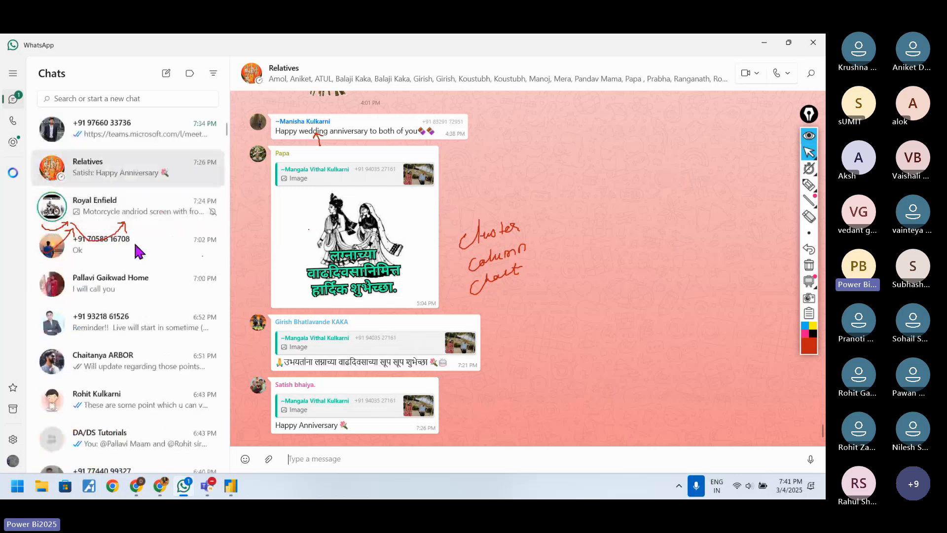
{"action": "scroll", "coordinate": [138, 251], "scroll_direction": "up", "scroll_amount": 1}
{"action": "scroll", "coordinate": [138, 251], "scroll_direction": "down", "scroll_amount": 5}
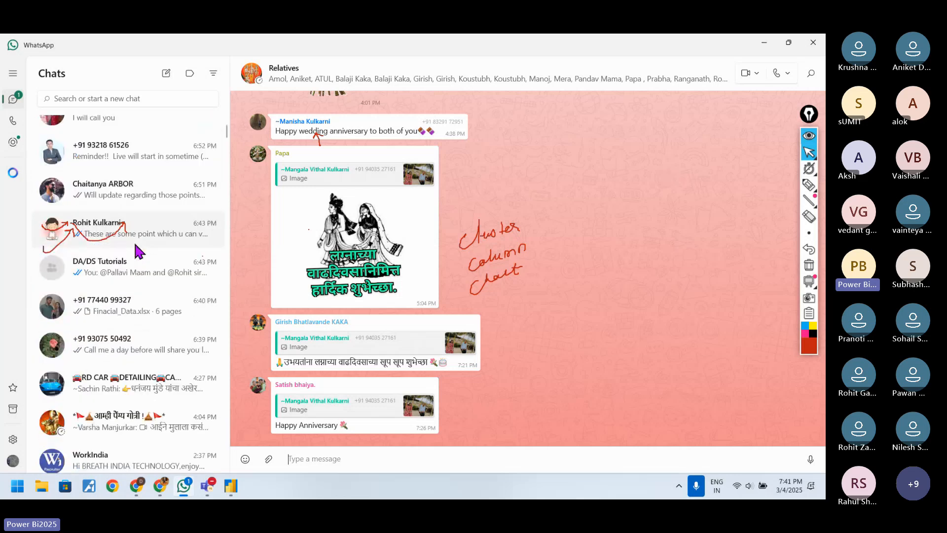
{"action": "left_click", "coordinate": [13, 98]}
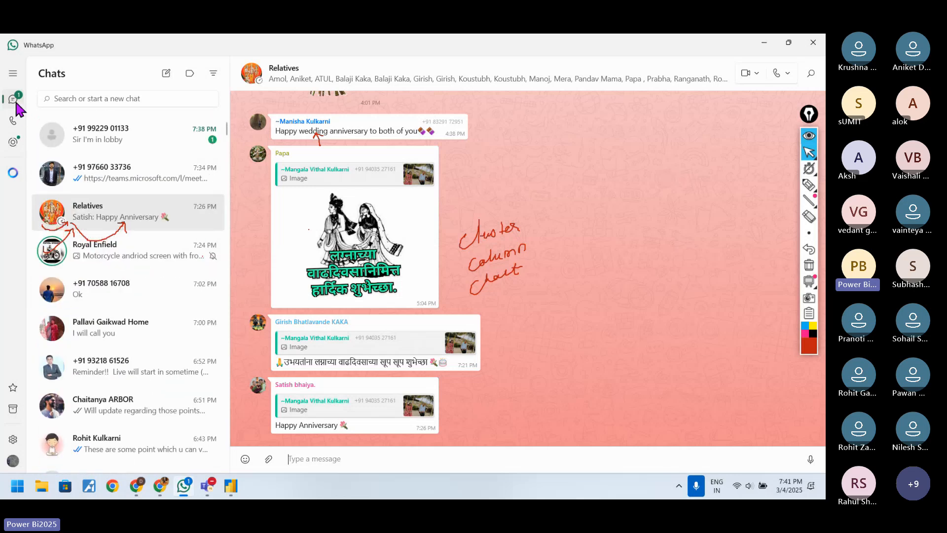
{"action": "left_click", "coordinate": [13, 120]}
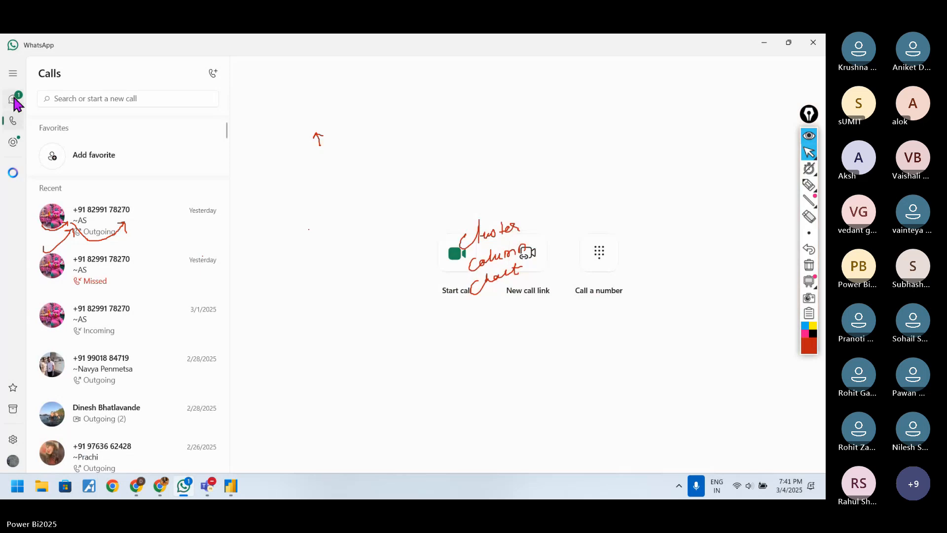
{"action": "left_click", "coordinate": [14, 99]}
{"action": "scroll", "coordinate": [168, 254], "scroll_direction": "down", "scroll_amount": 7}
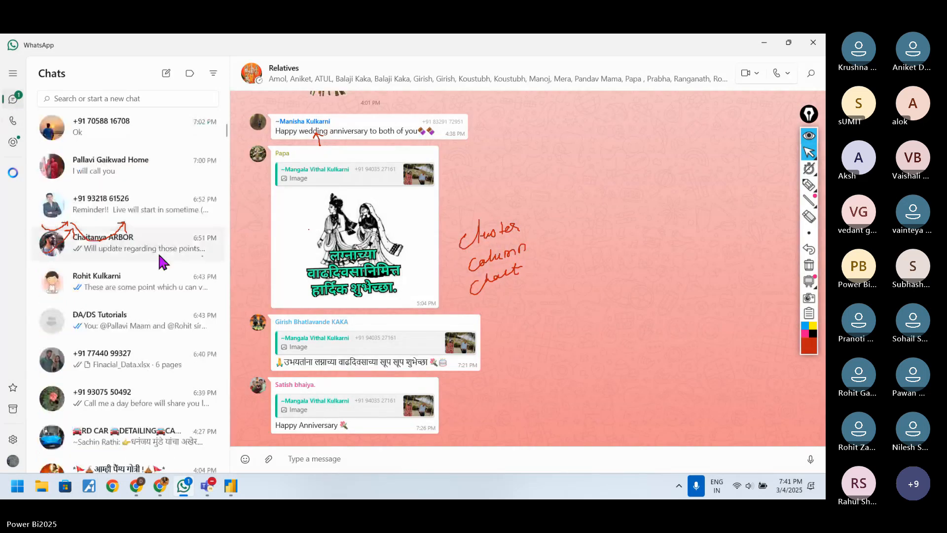
{"action": "scroll", "coordinate": [163, 262], "scroll_direction": "down", "scroll_amount": 7}
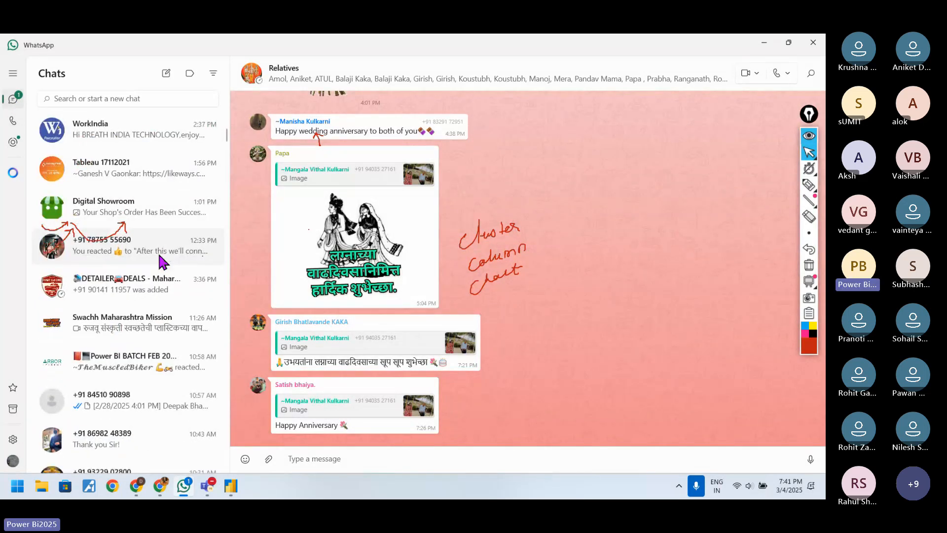
{"action": "left_click", "coordinate": [148, 316]}
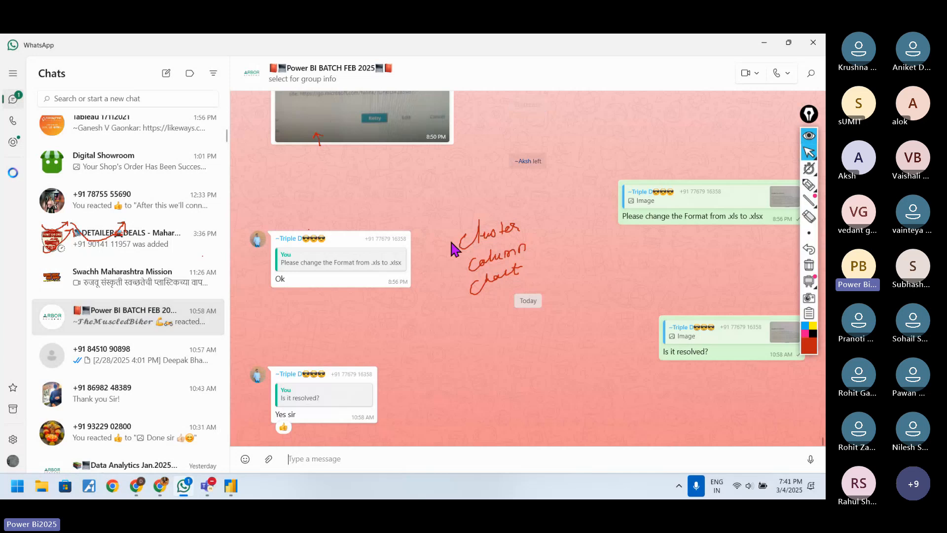
Step: Open the group's info, expand the full description to view the session links, and close the info
{"action": "left_click", "coordinate": [335, 79]}
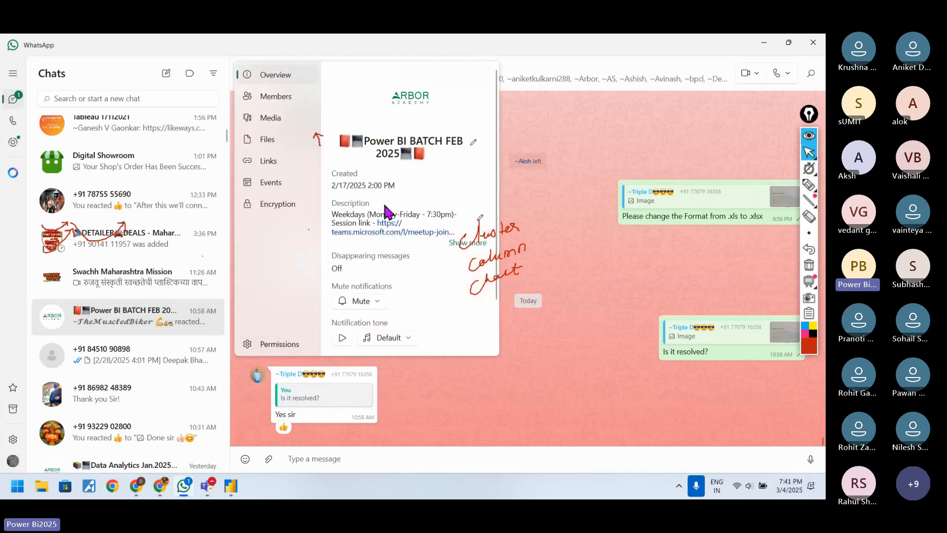
{"action": "left_click", "coordinate": [474, 243]}
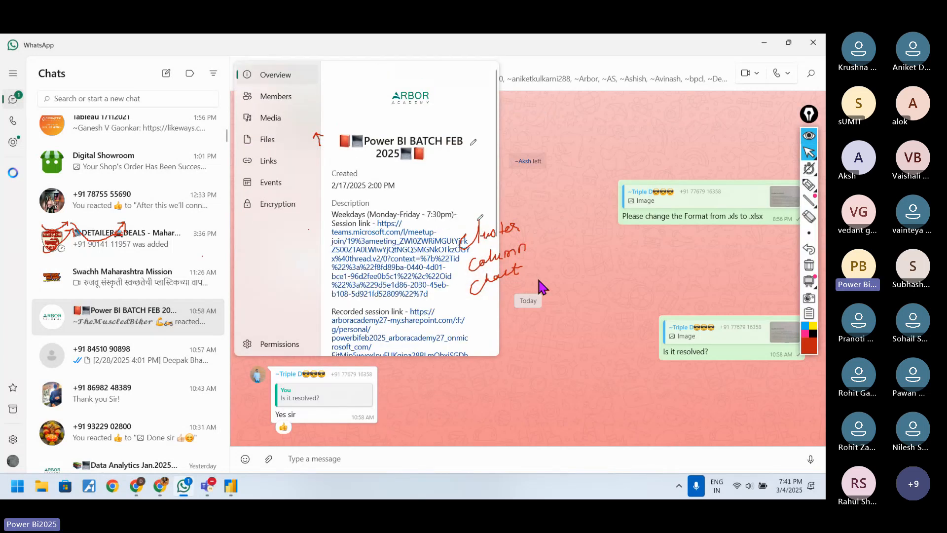
{"action": "left_click", "coordinate": [537, 279]}
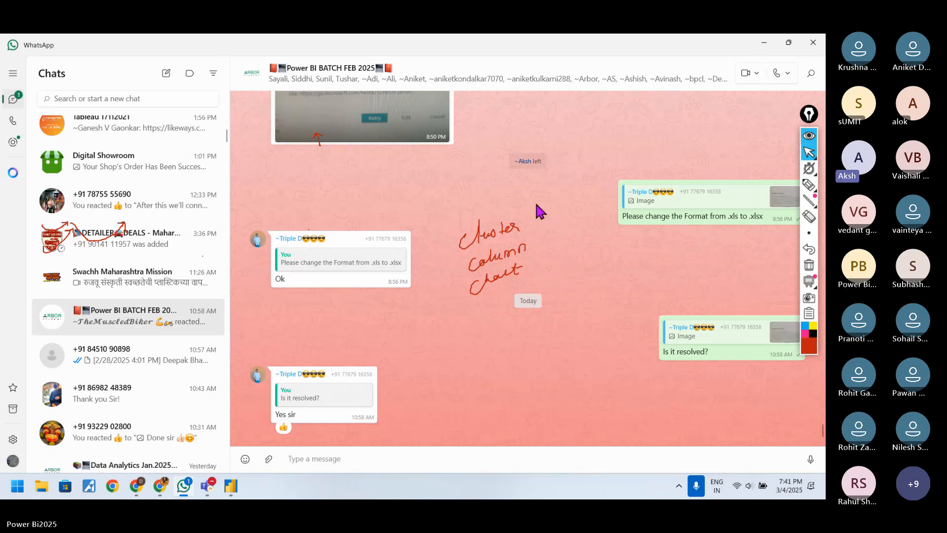
{"action": "mouse_move", "coordinate": [207, 489]}
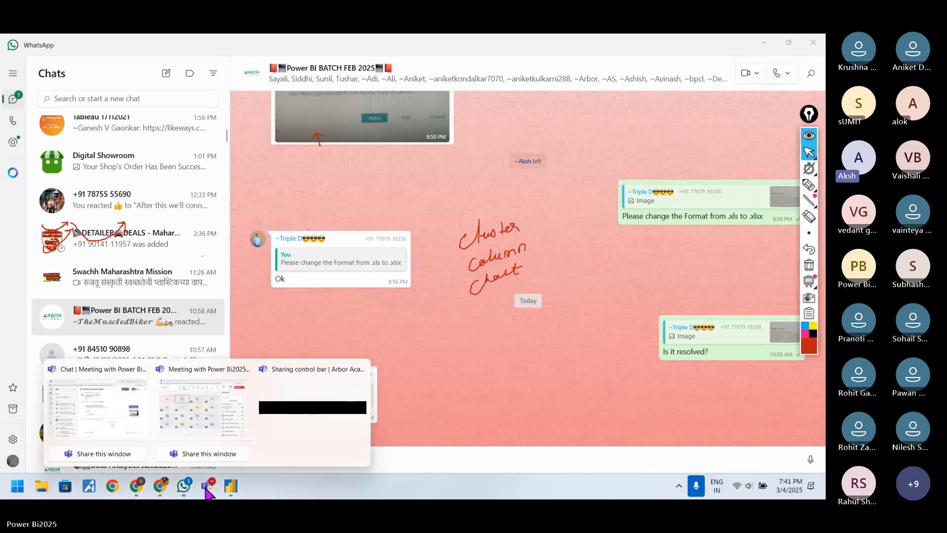
Step: Check the Teams meeting window, look back through the WhatsApp group's earlier messages, and return to the Power BI report
{"action": "left_click", "coordinate": [195, 418]}
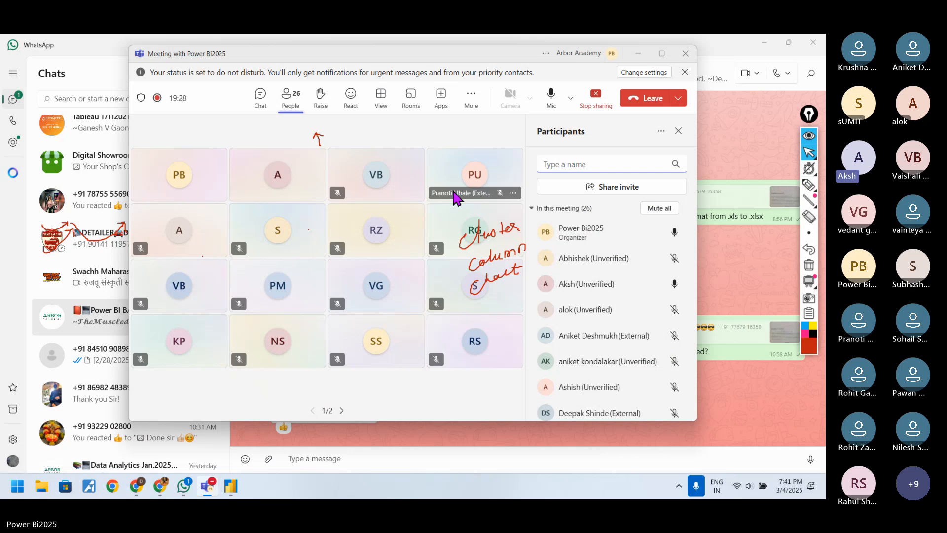
{"action": "mouse_move", "coordinate": [454, 198]}
{"action": "left_click", "coordinate": [638, 53]}
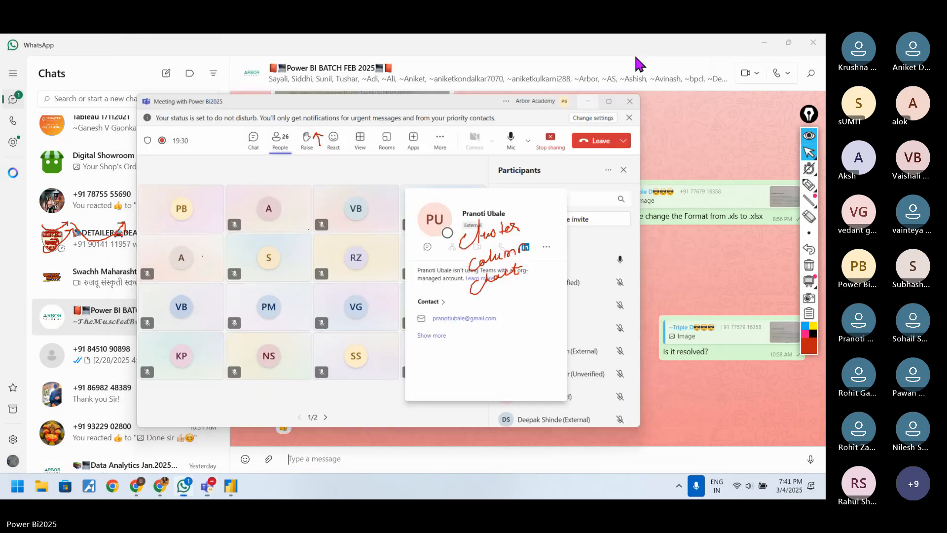
{"action": "scroll", "coordinate": [469, 247], "scroll_direction": "up", "scroll_amount": 4}
{"action": "scroll", "coordinate": [110, 341], "scroll_direction": "up", "scroll_amount": 2}
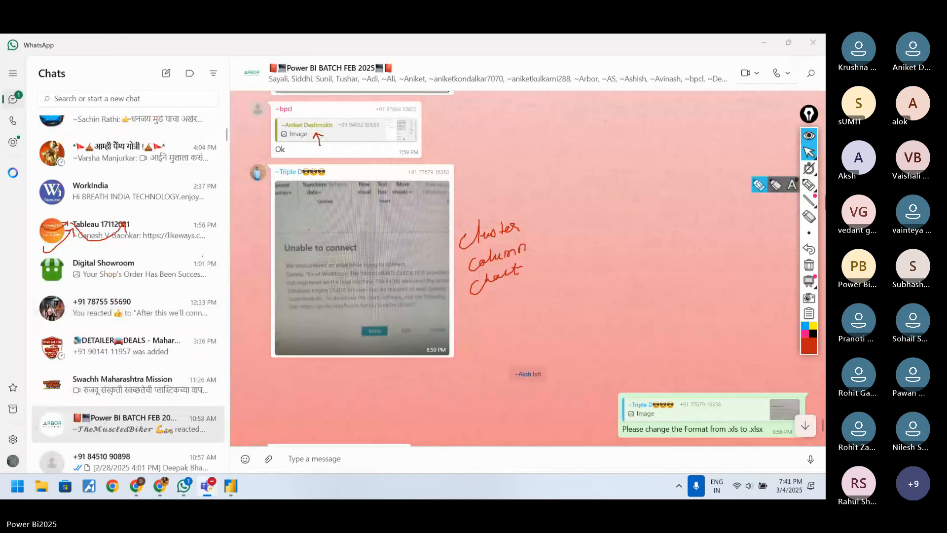
{"action": "left_click", "coordinate": [766, 42]}
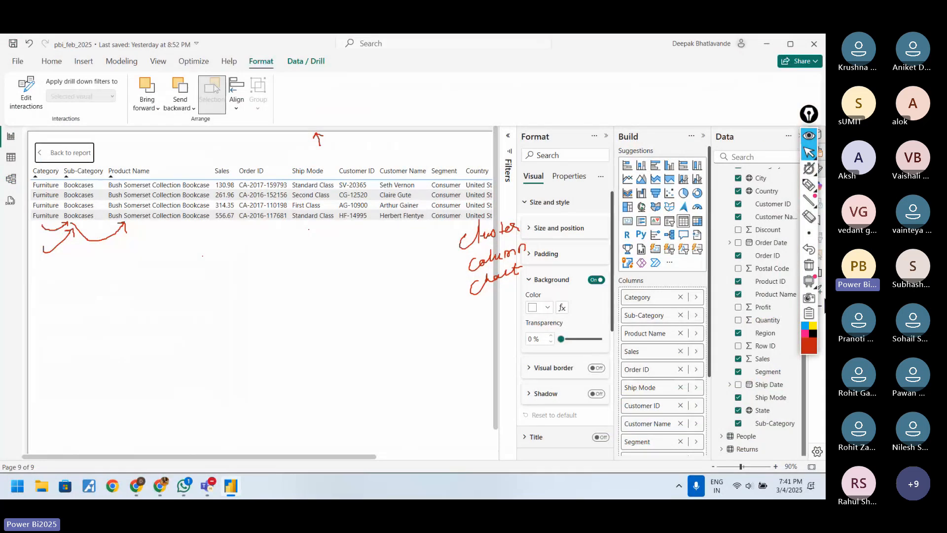
{"action": "left_click", "coordinate": [805, 186]}
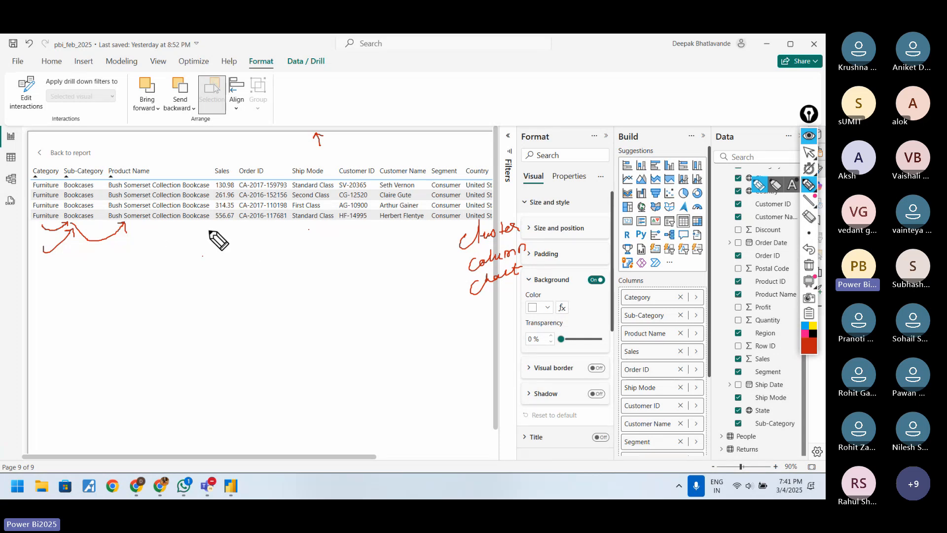
{"action": "left_click", "coordinate": [809, 153]}
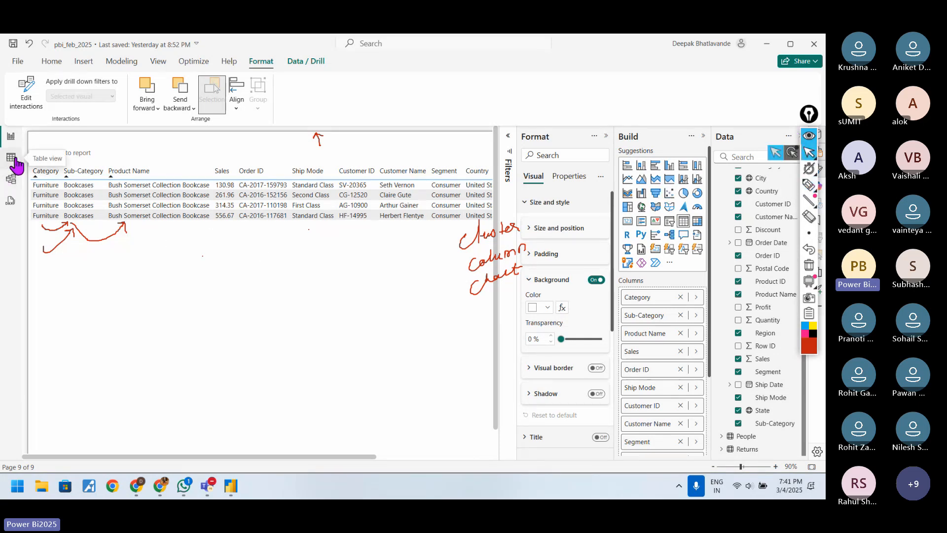
{"action": "left_click", "coordinate": [125, 188]}
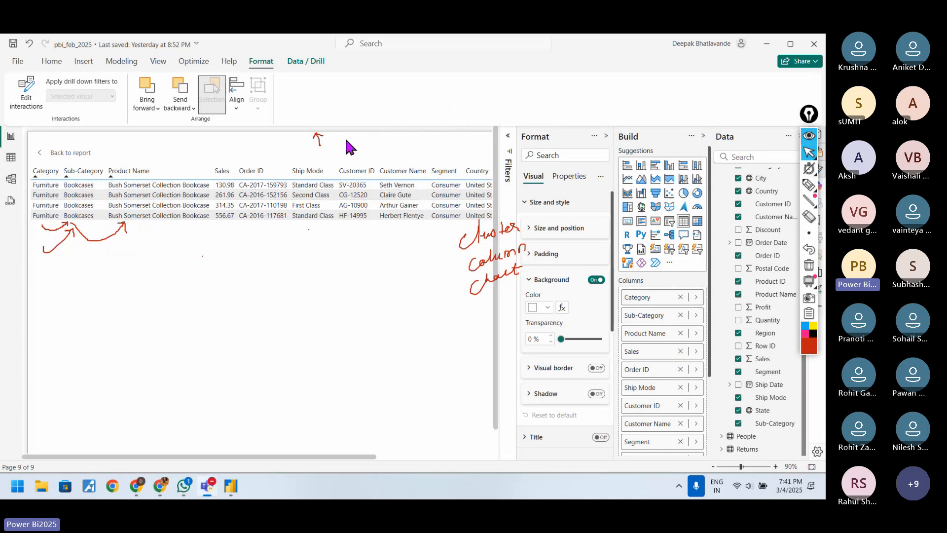
Step: Switch from the report to the table view, display the Orders table and expand its field list
{"action": "left_click", "coordinate": [11, 157]}
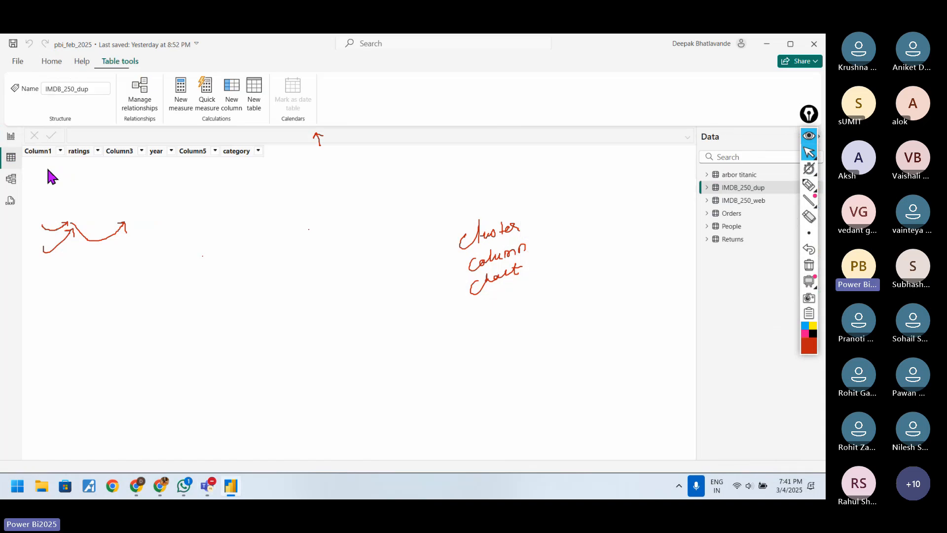
{"action": "left_click", "coordinate": [740, 214]}
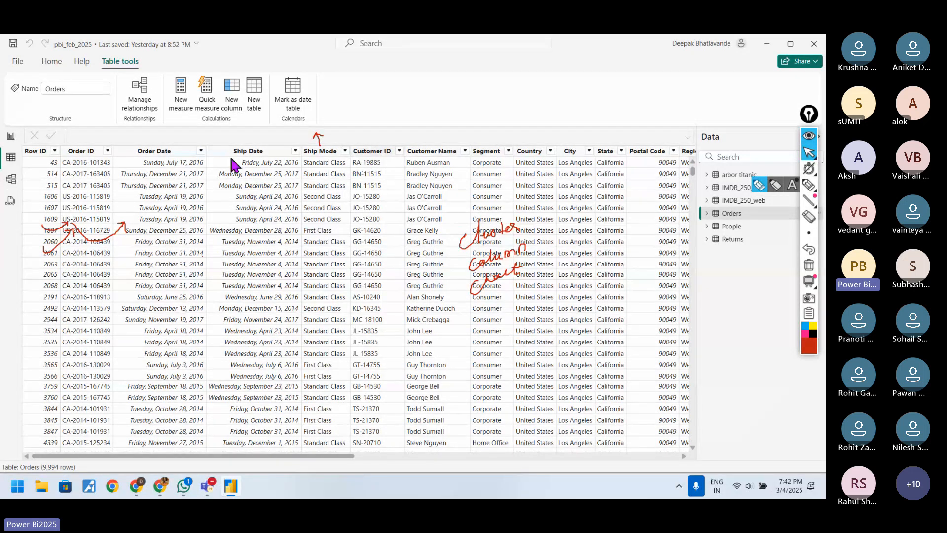
{"action": "left_click", "coordinate": [706, 214]}
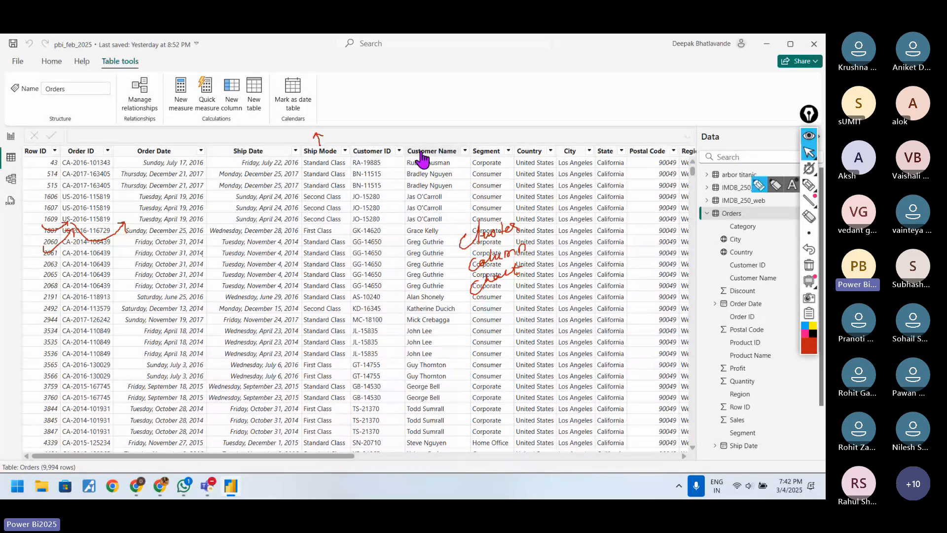
Step: Search the data fields for "cate" and select the Category column of the Orders table
{"action": "left_click", "coordinate": [727, 157]}
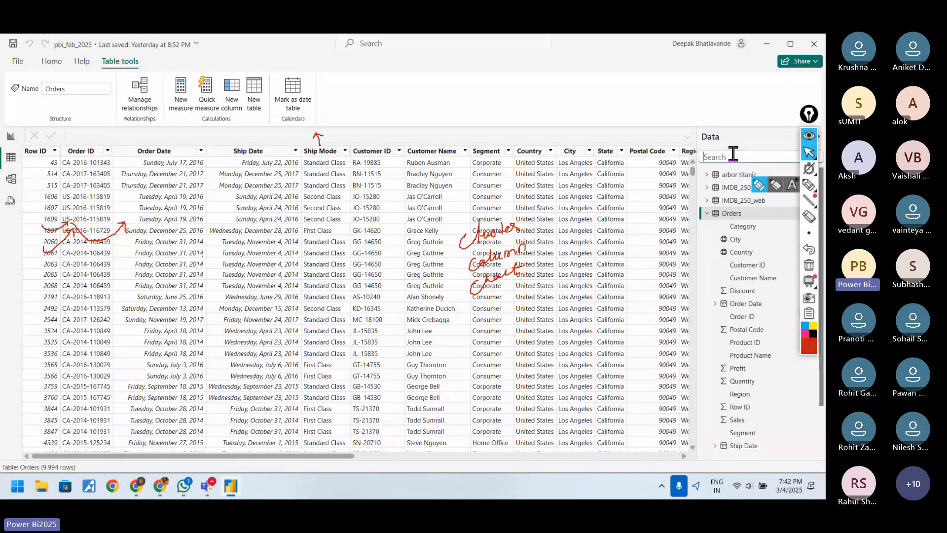
{"action": "type", "text": "cate"}
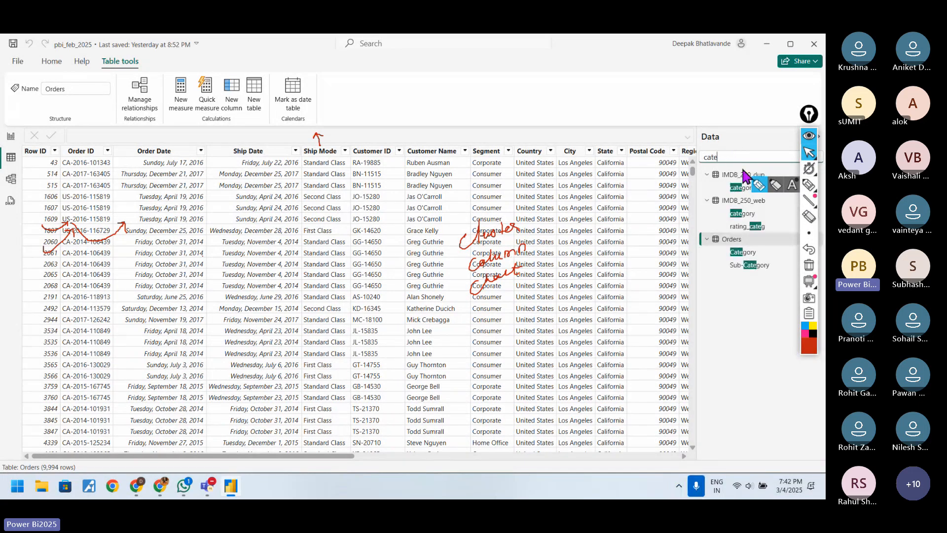
{"action": "left_click", "coordinate": [743, 252]}
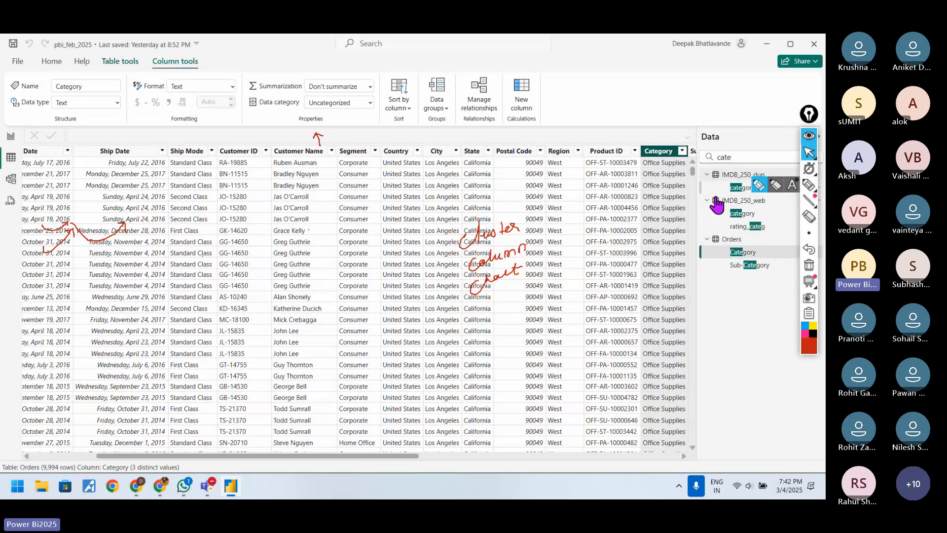
{"action": "left_click", "coordinate": [741, 294]}
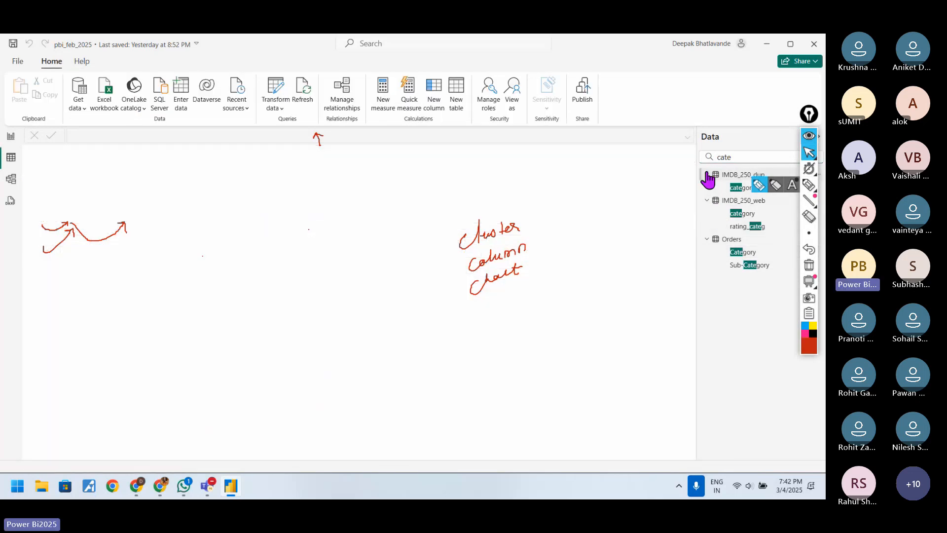
Step: Hide the pen annotations and redisplay the Orders table with the field search cleared
{"action": "left_click", "coordinate": [808, 138]}
{"action": "left_click", "coordinate": [814, 157]}
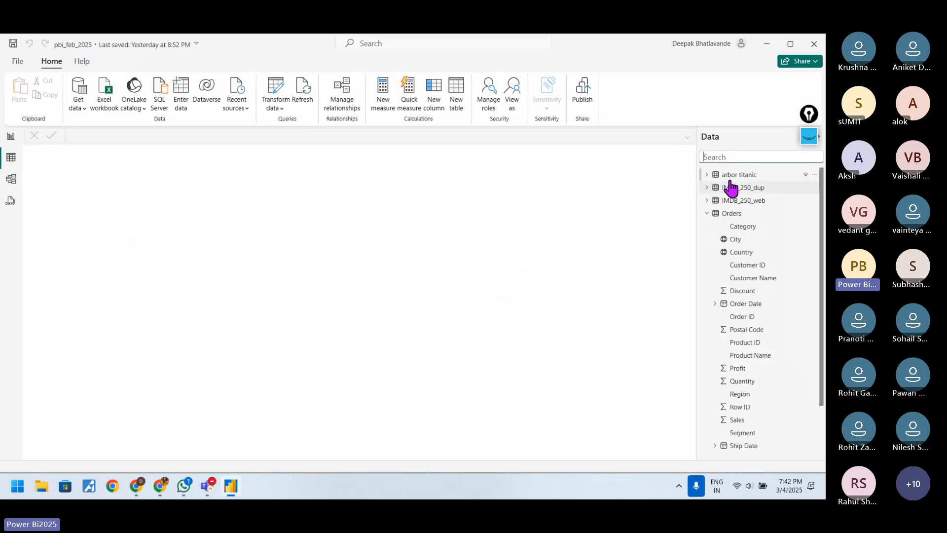
{"action": "left_click", "coordinate": [732, 215]}
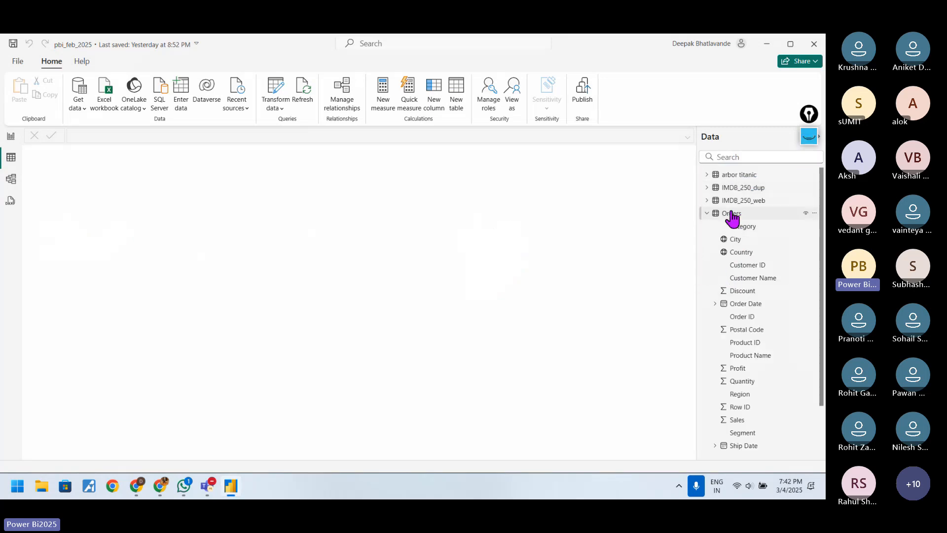
Step: Look through the Orders field list and select the Category column in the data table
{"action": "scroll", "coordinate": [715, 430], "scroll_direction": "down", "scroll_amount": 2}
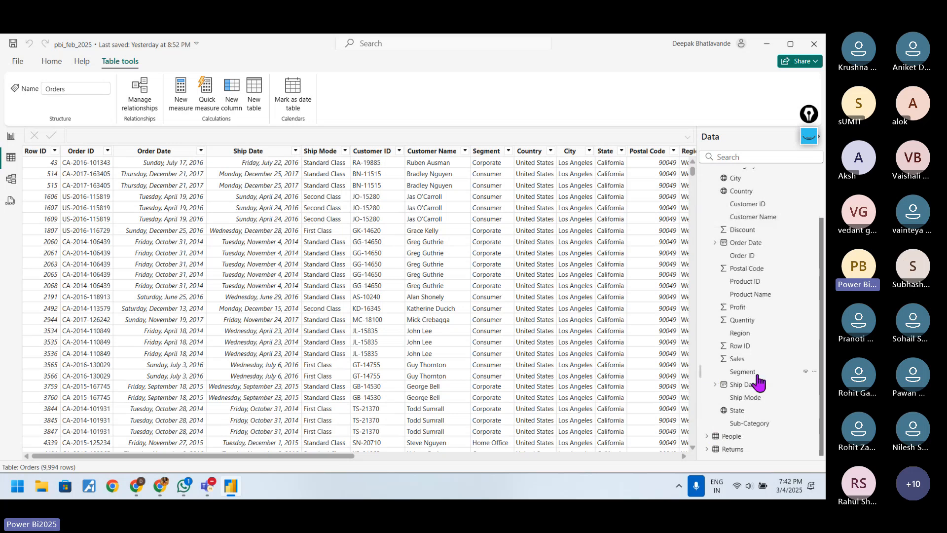
{"action": "scroll", "coordinate": [758, 381], "scroll_direction": "up", "scroll_amount": 2}
{"action": "scroll", "coordinate": [757, 385], "scroll_direction": "down", "scroll_amount": 2}
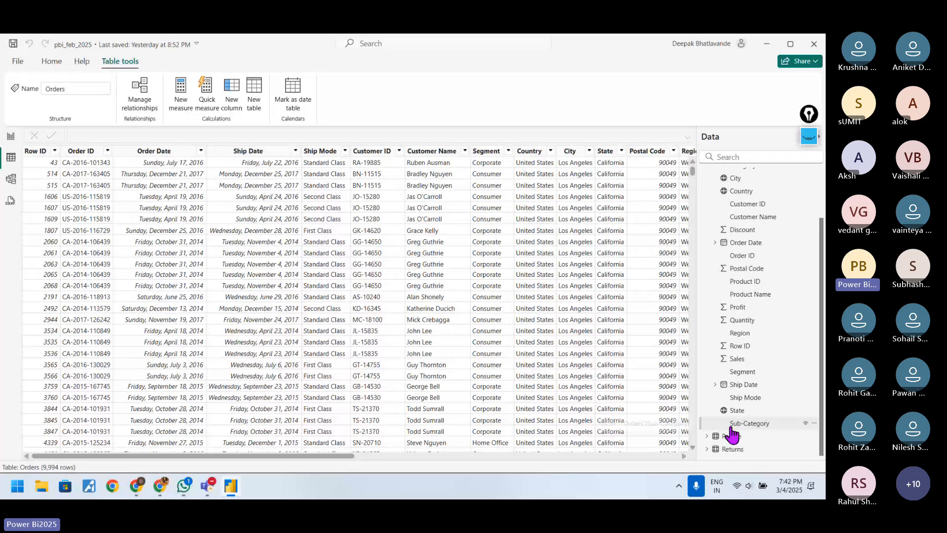
{"action": "scroll", "coordinate": [738, 292], "scroll_direction": "up", "scroll_amount": 2}
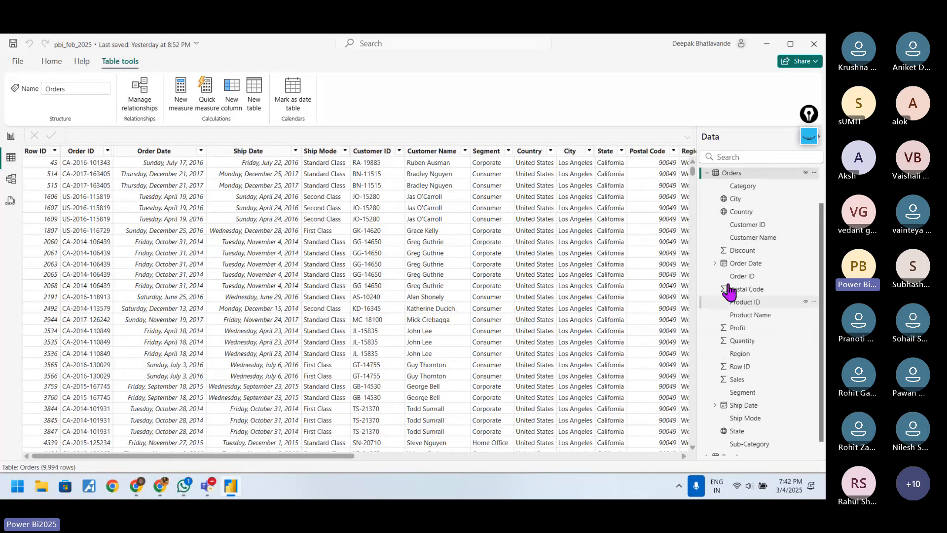
{"action": "left_click", "coordinate": [737, 227]}
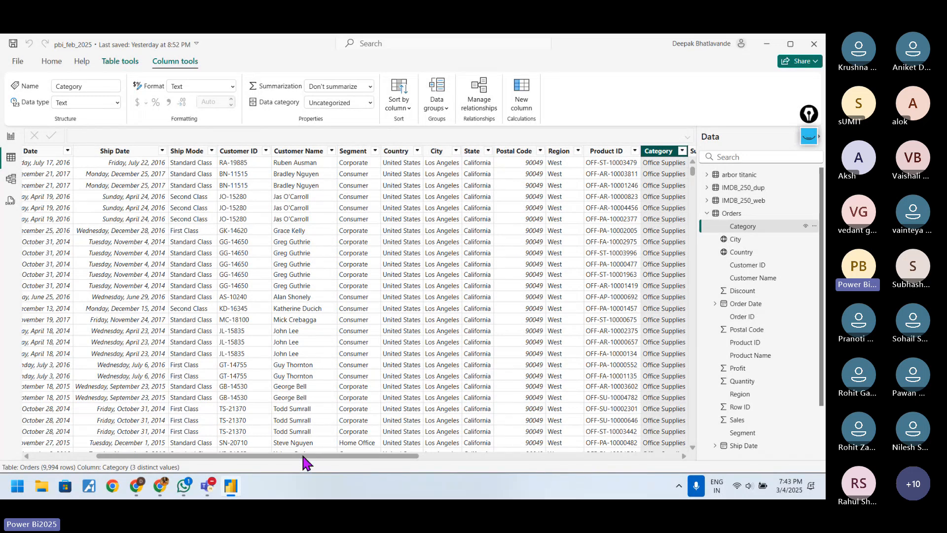
Step: Filter the Category column of the Orders table to show only Furniture
{"action": "left_click_drag", "start_coordinate": [303, 457], "coordinate": [383, 458]}
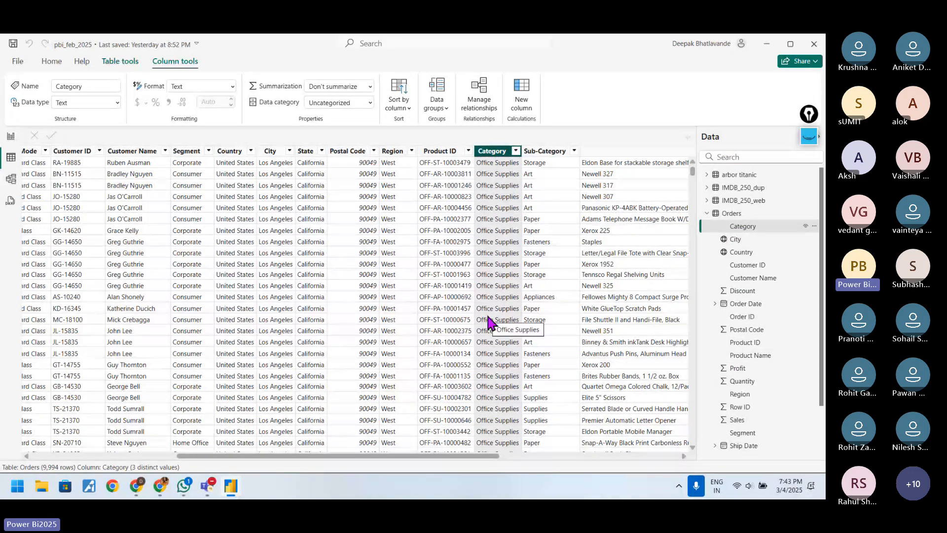
{"action": "left_click", "coordinate": [515, 151]}
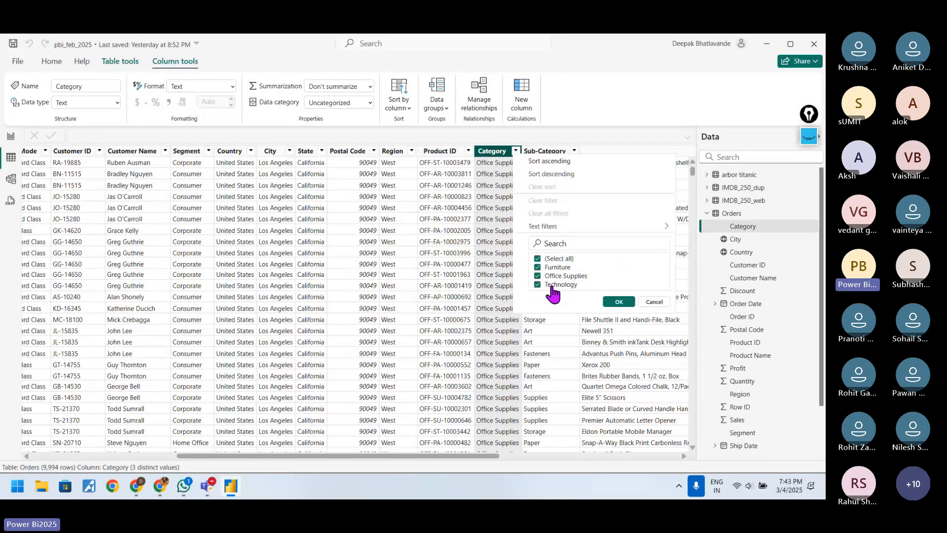
{"action": "left_click", "coordinate": [537, 258]}
{"action": "left_click", "coordinate": [619, 302]}
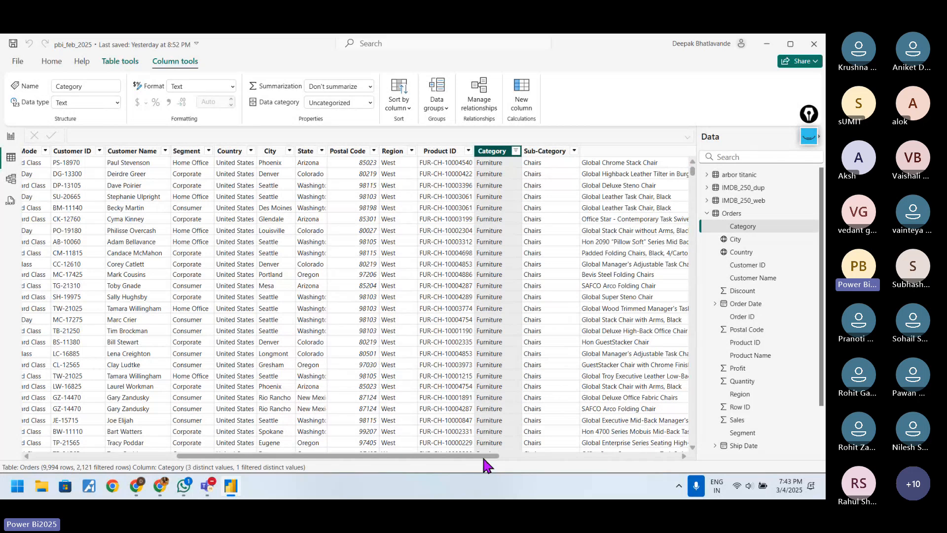
Step: Filter the Sub-Category column to show only Bookcases
{"action": "left_click_drag", "start_coordinate": [482, 458], "coordinate": [623, 456]}
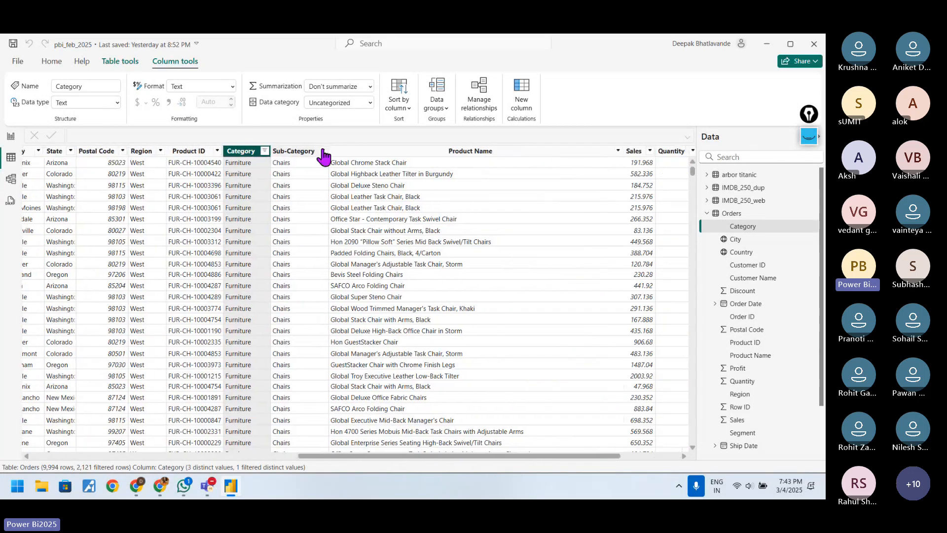
{"action": "left_click", "coordinate": [323, 151]}
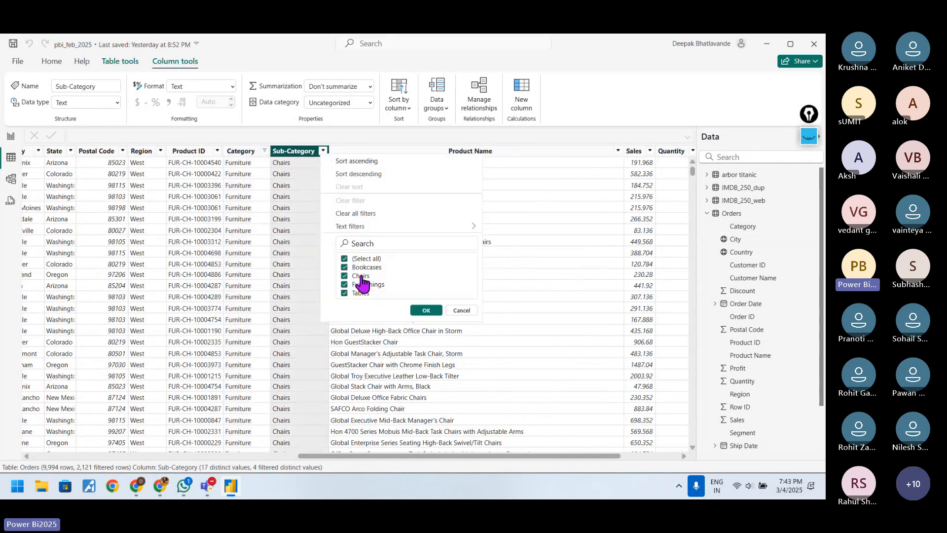
{"action": "left_click", "coordinate": [345, 258]}
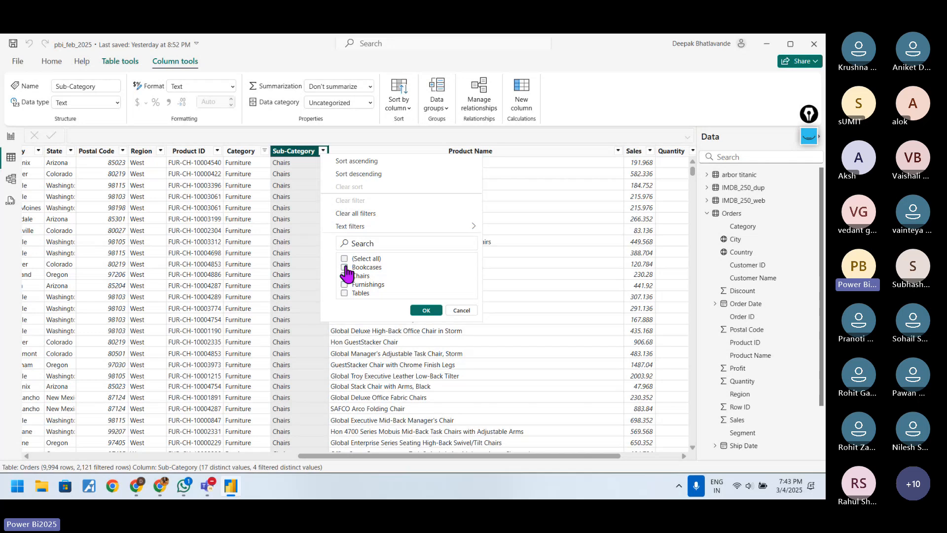
{"action": "left_click", "coordinate": [345, 266]}
{"action": "left_click", "coordinate": [426, 310]}
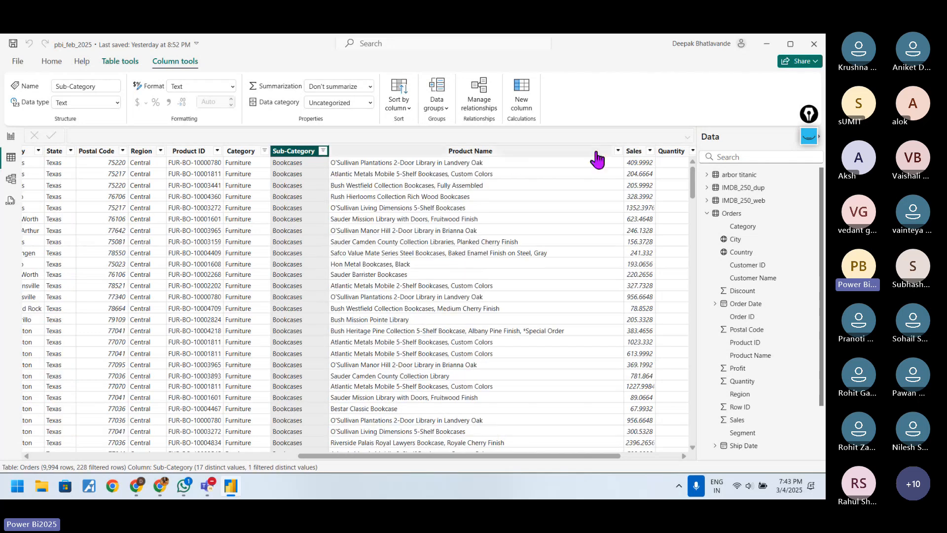
Step: Filter the Product Name column to show only Bush Somerset Collection Bookcase
{"action": "left_click", "coordinate": [617, 151]}
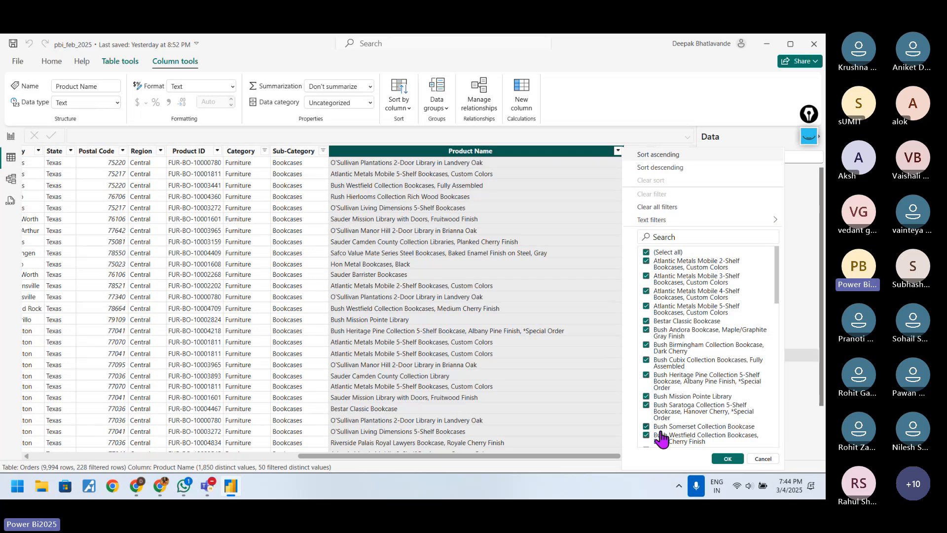
{"action": "left_click", "coordinate": [646, 252]}
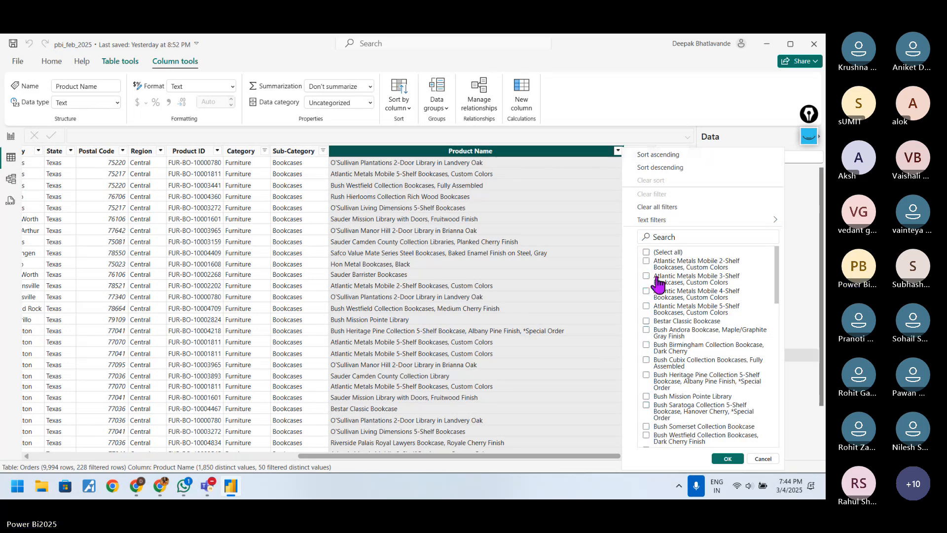
{"action": "left_click", "coordinate": [646, 427]}
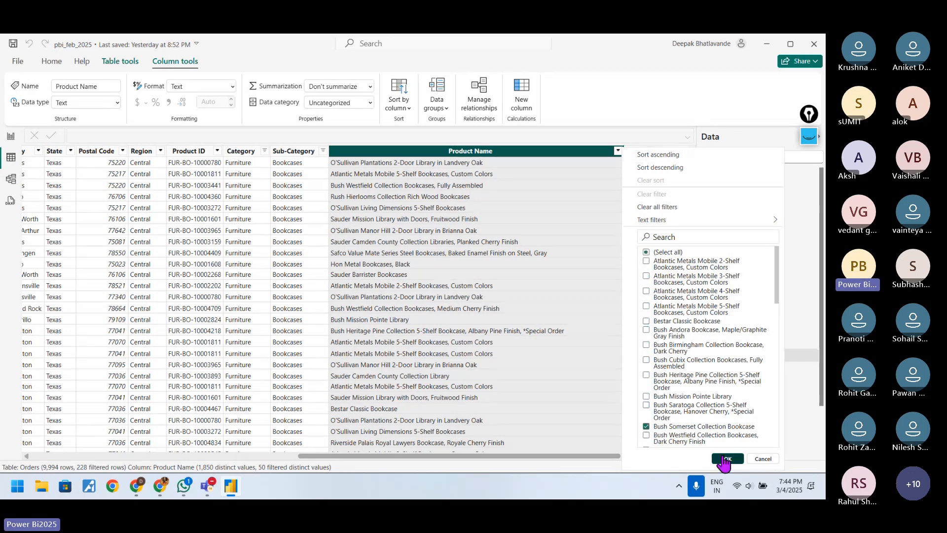
{"action": "left_click", "coordinate": [726, 458]}
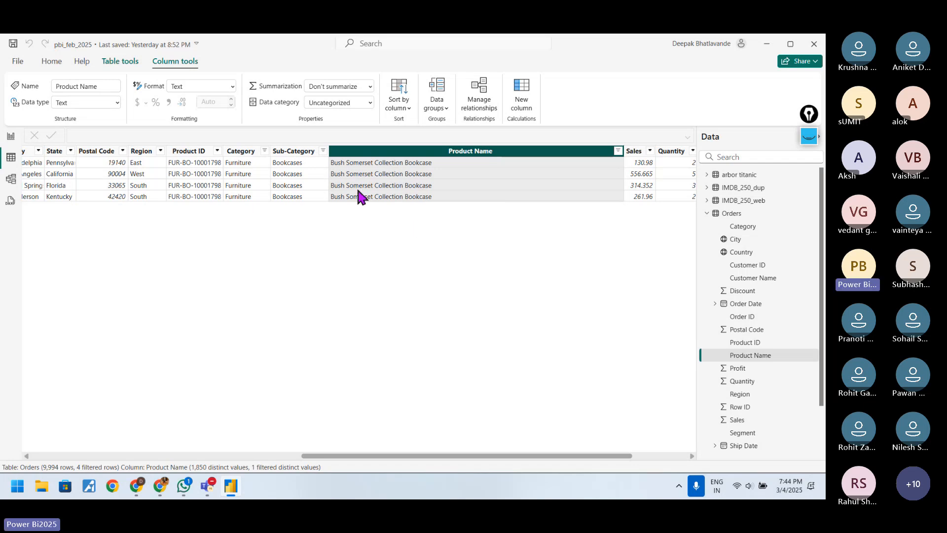
Step: Clear all filters from the Orders table at once through the Category column
{"action": "left_click_drag", "start_coordinate": [328, 457], "coordinate": [234, 457]}
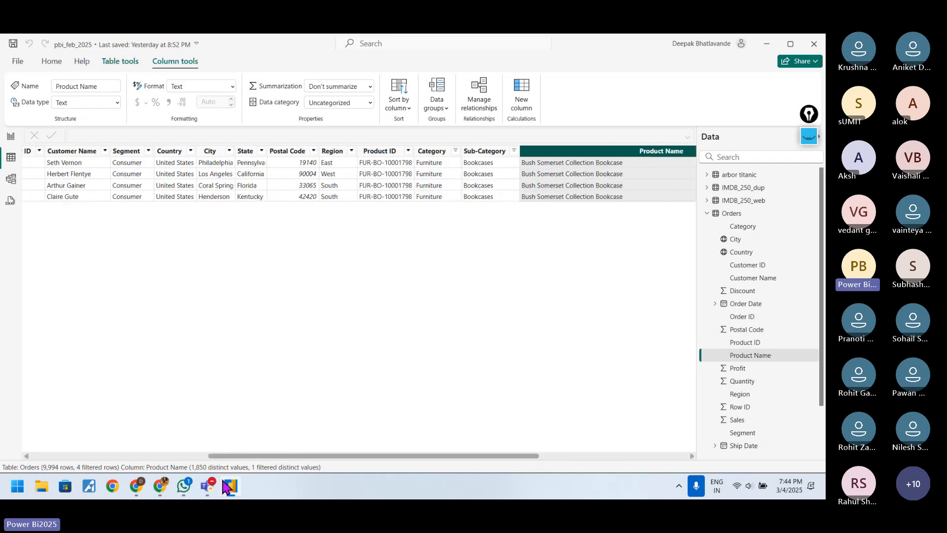
{"action": "left_click", "coordinate": [455, 150]}
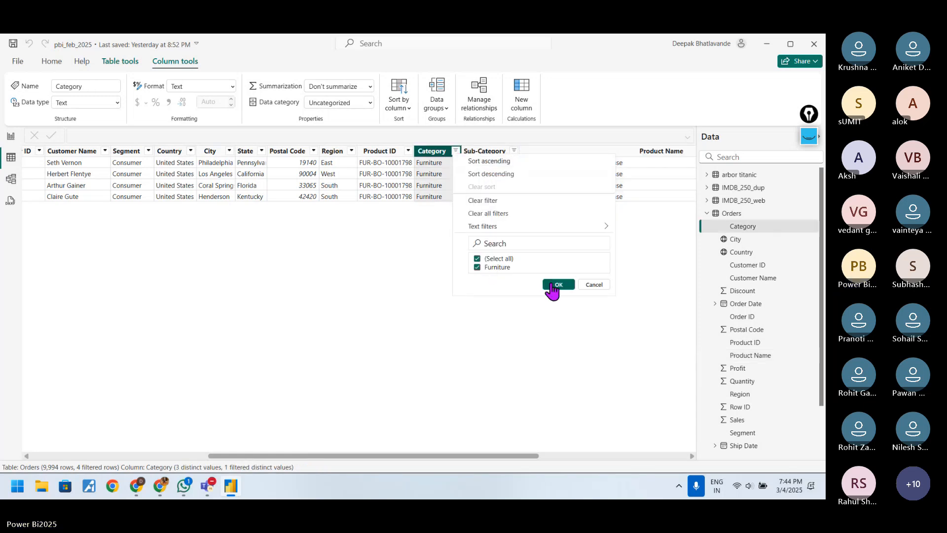
{"action": "left_click", "coordinate": [29, 50]}
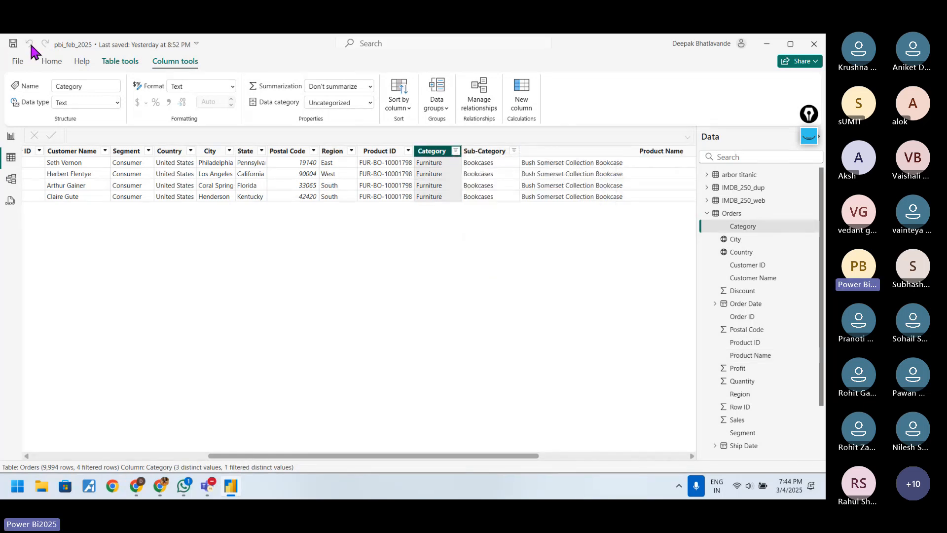
{"action": "left_click", "coordinate": [455, 150]}
{"action": "mouse_move", "coordinate": [486, 230]}
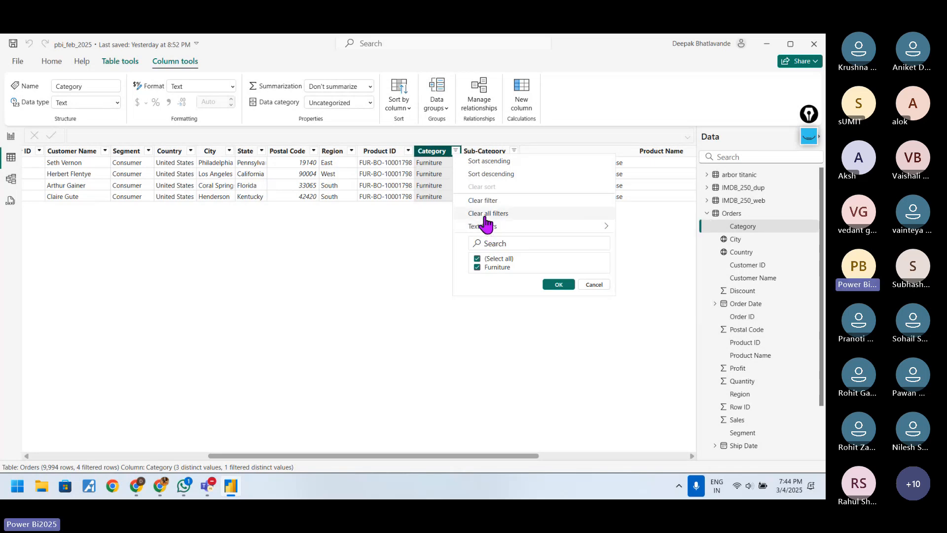
{"action": "left_click", "coordinate": [486, 213]}
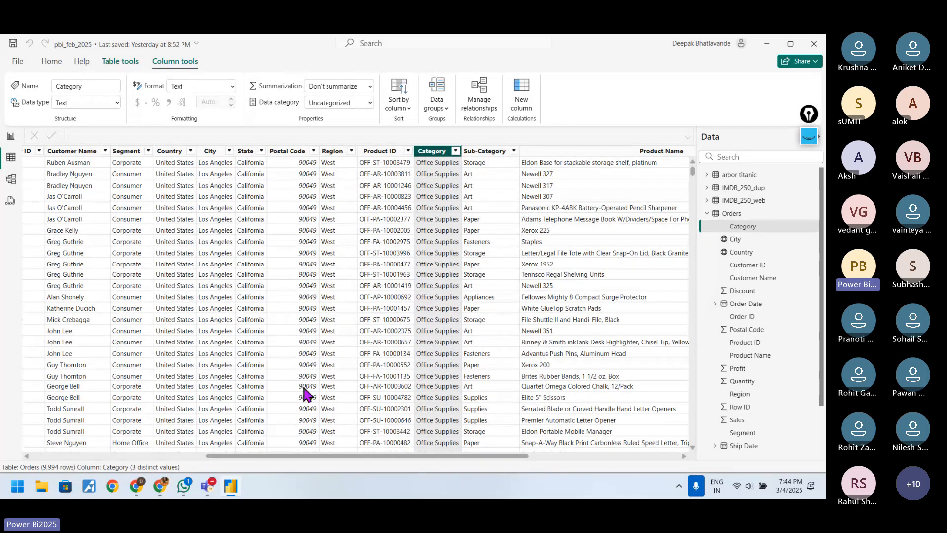
{"action": "left_click_drag", "start_coordinate": [275, 462], "coordinate": [58, 460]}
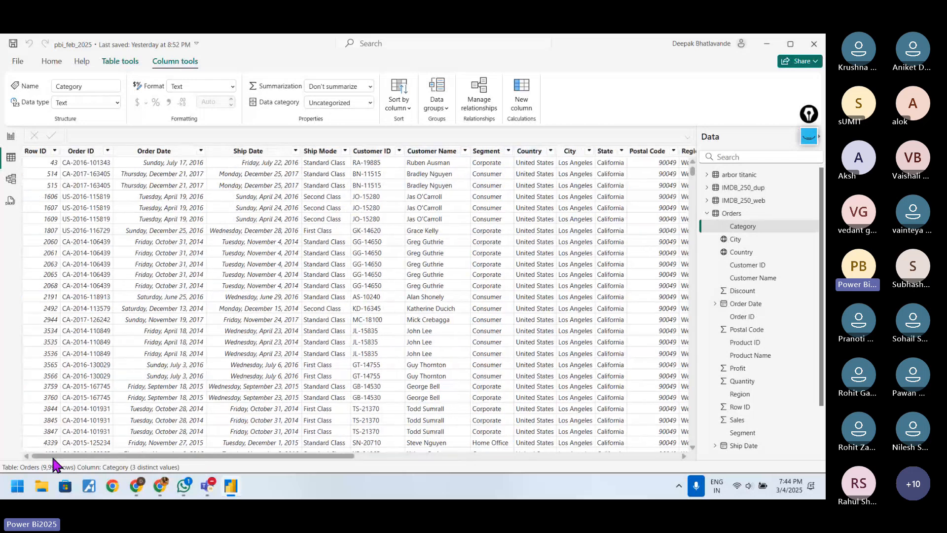
Step: Return to Page 8 in Report view, fit the page to the window and drill the sales chart up to the Sub-Category level
{"action": "left_click", "coordinate": [18, 62]}
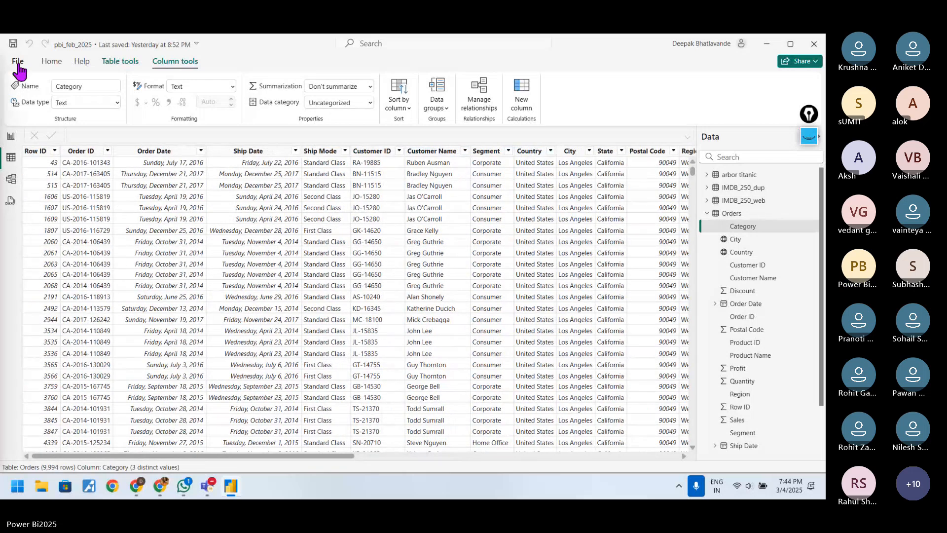
{"action": "left_click", "coordinate": [16, 66]}
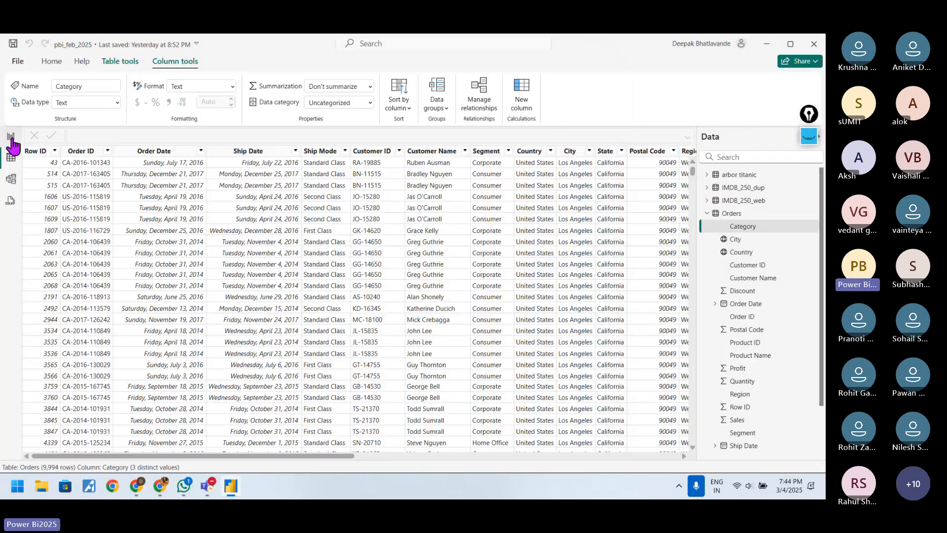
{"action": "left_click", "coordinate": [11, 137]}
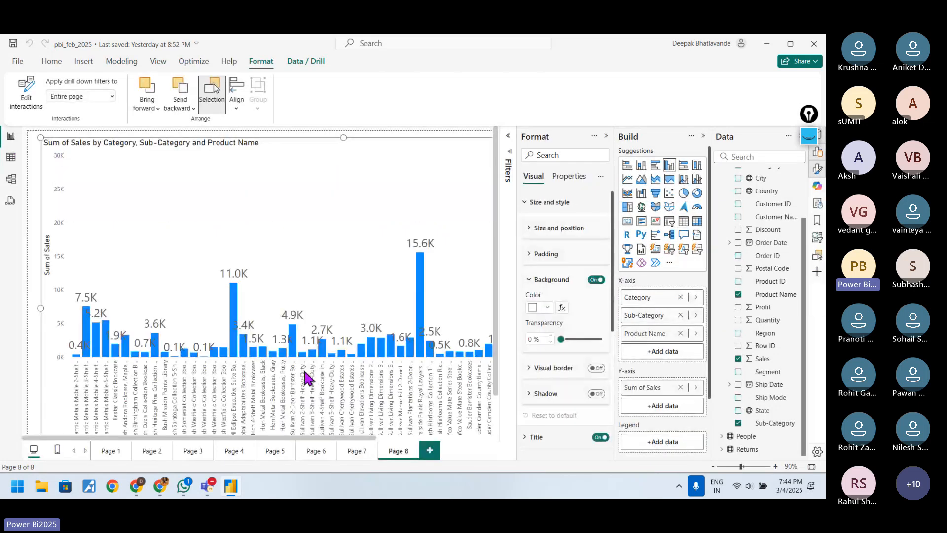
{"action": "mouse_move", "coordinate": [410, 353]}
{"action": "left_click", "coordinate": [745, 466]}
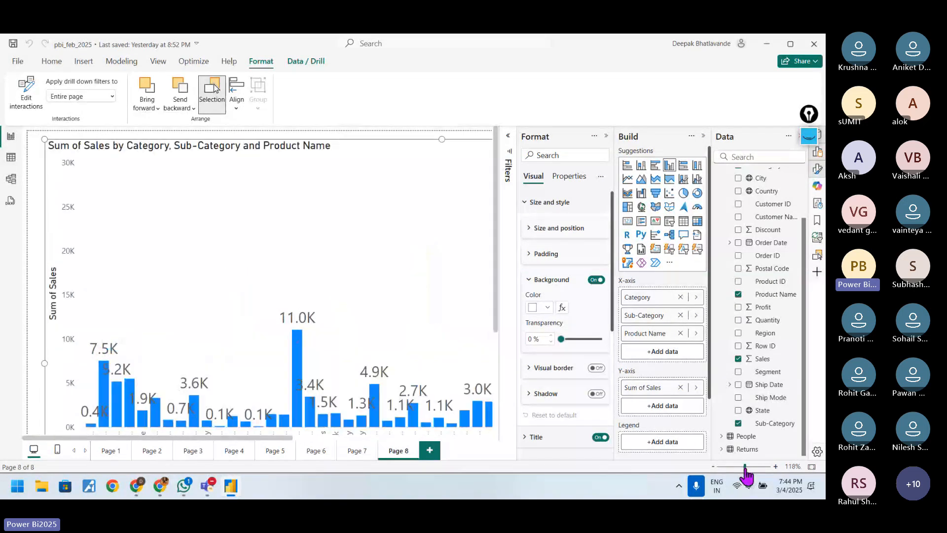
{"action": "left_click", "coordinate": [812, 467]}
{"action": "left_click", "coordinate": [399, 139]}
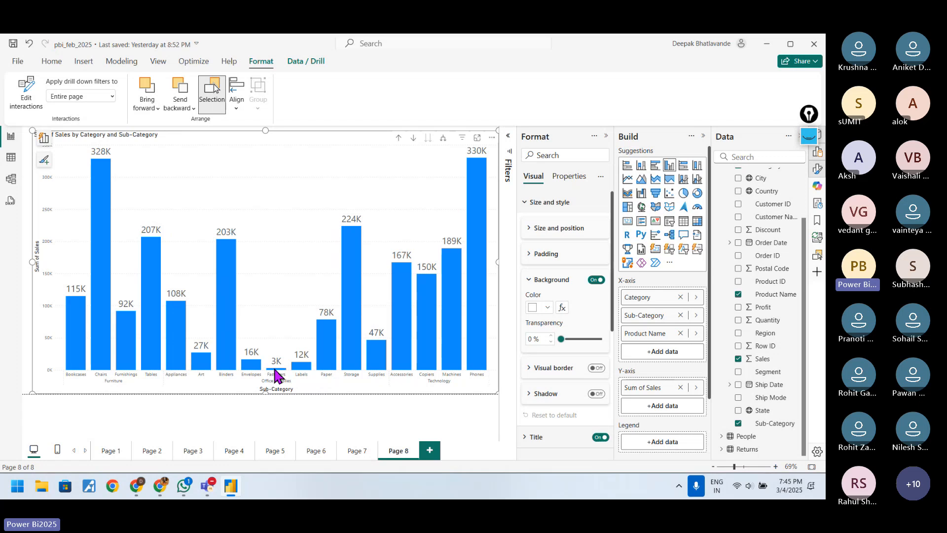
Step: Show the records behind the Envelopes bar as a table and return to the report
{"action": "left_click", "coordinate": [256, 365]}
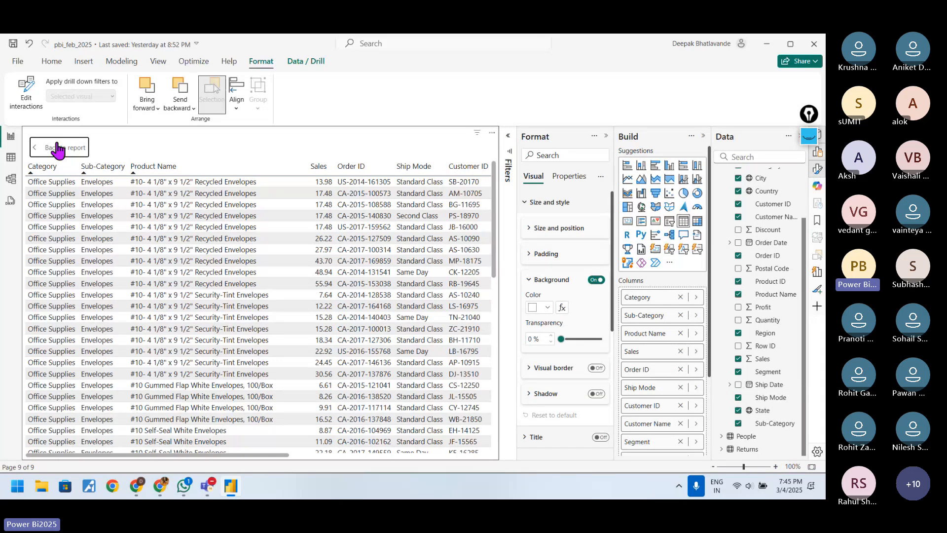
{"action": "left_click", "coordinate": [60, 148]}
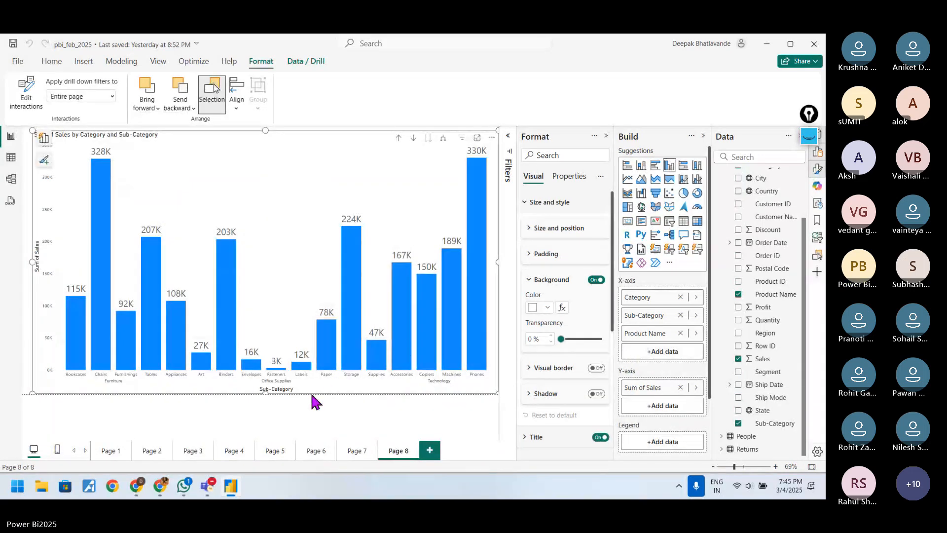
Step: Look through the chart's field and format options and collapse the Background settings
{"action": "scroll", "coordinate": [649, 414], "scroll_direction": "down", "scroll_amount": 2}
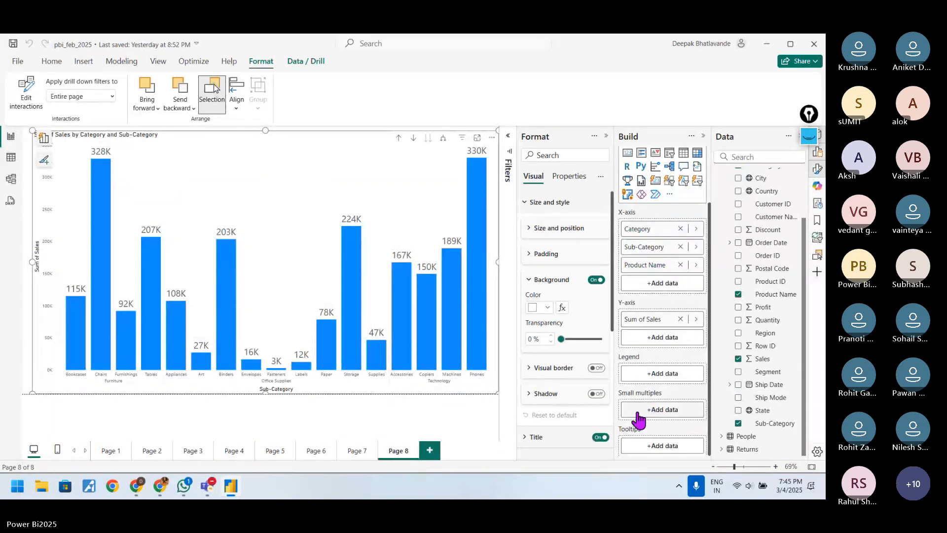
{"action": "scroll", "coordinate": [582, 434], "scroll_direction": "down", "scroll_amount": 2}
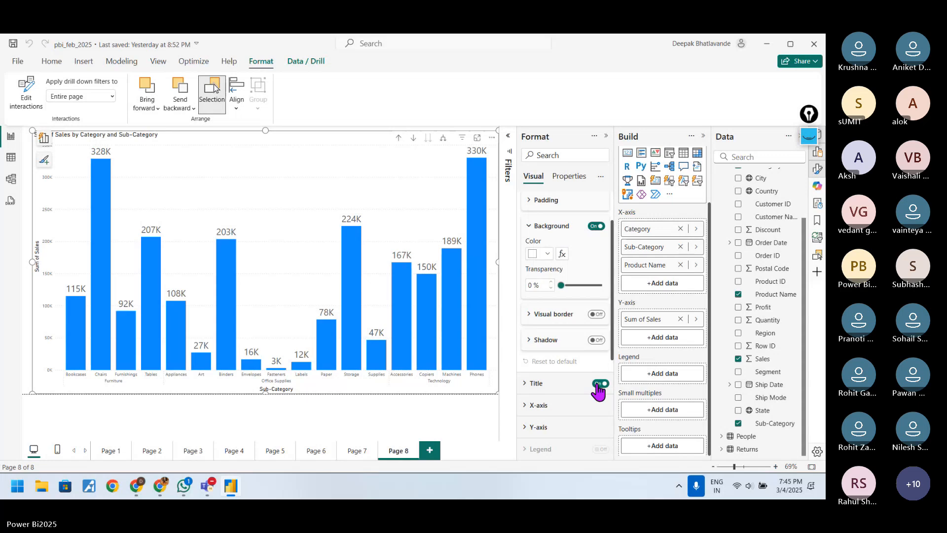
{"action": "scroll", "coordinate": [600, 391], "scroll_direction": "down", "scroll_amount": 3}
{"action": "scroll", "coordinate": [601, 391], "scroll_direction": "up", "scroll_amount": 4}
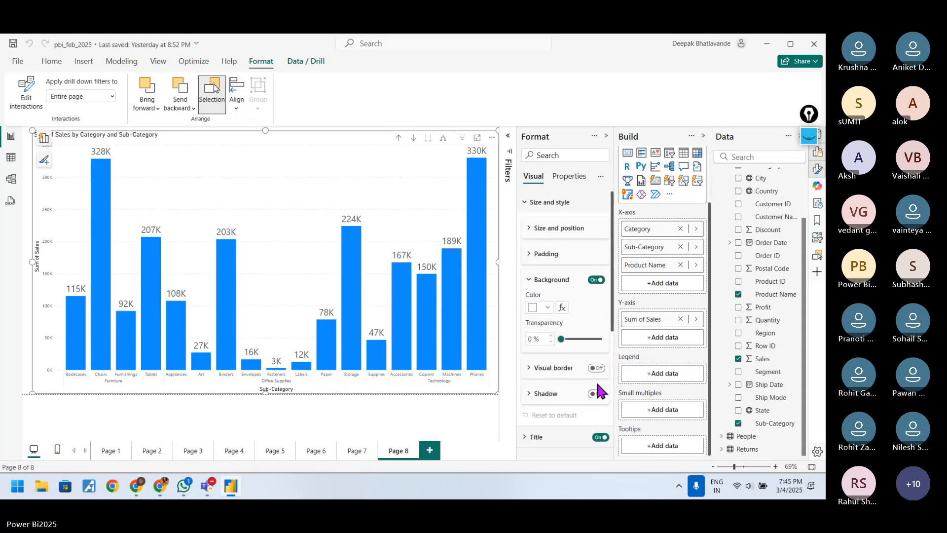
{"action": "left_click", "coordinate": [555, 280]}
{"action": "scroll", "coordinate": [564, 323], "scroll_direction": "down", "scroll_amount": 1}
{"action": "scroll", "coordinate": [564, 323], "scroll_direction": "up", "scroll_amount": 1}
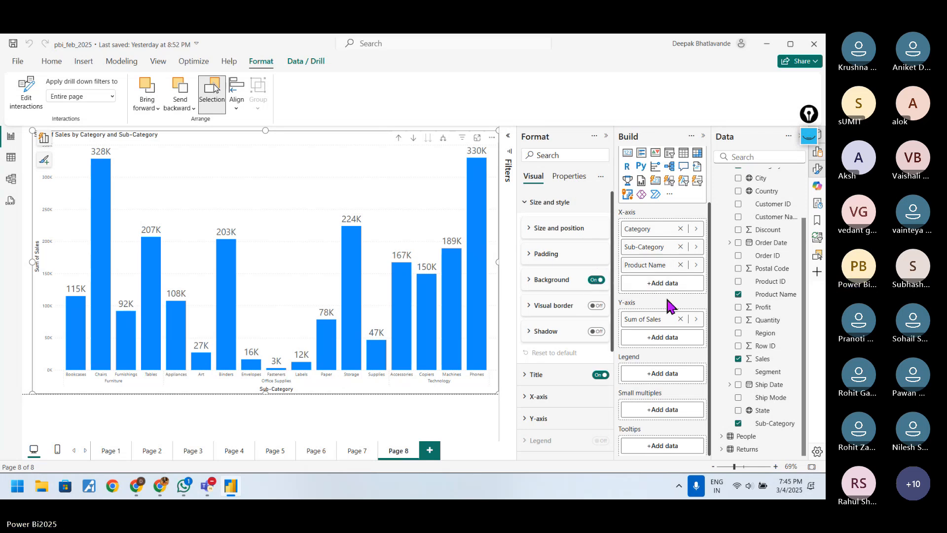
Step: Remove Product Name from the X-axis of the sales column chart
{"action": "left_click", "coordinate": [407, 394]}
{"action": "left_click", "coordinate": [369, 136]}
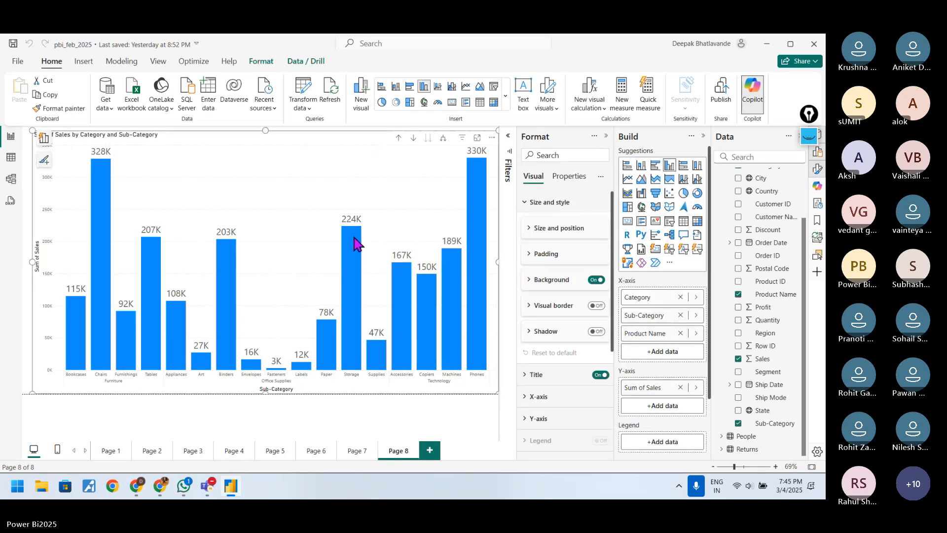
{"action": "mouse_move", "coordinate": [357, 240]}
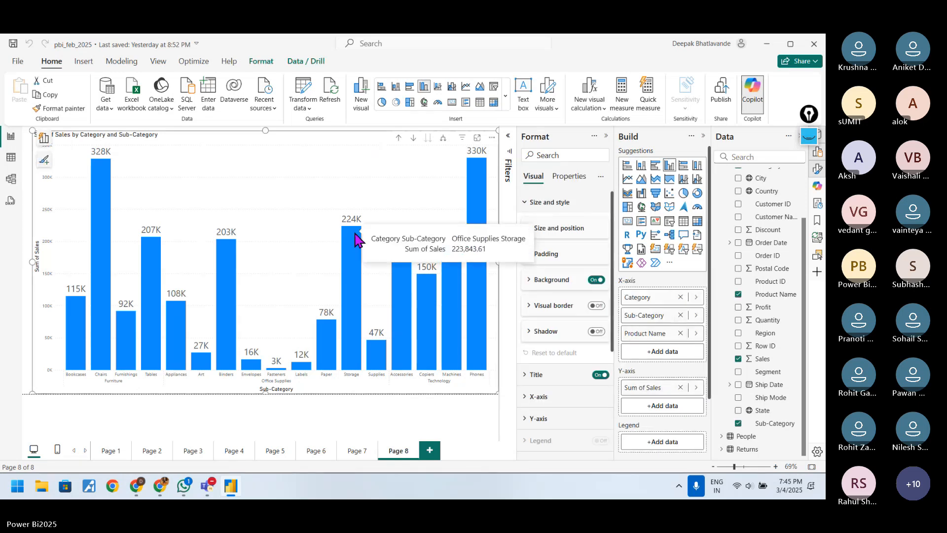
{"action": "left_click", "coordinate": [680, 333]}
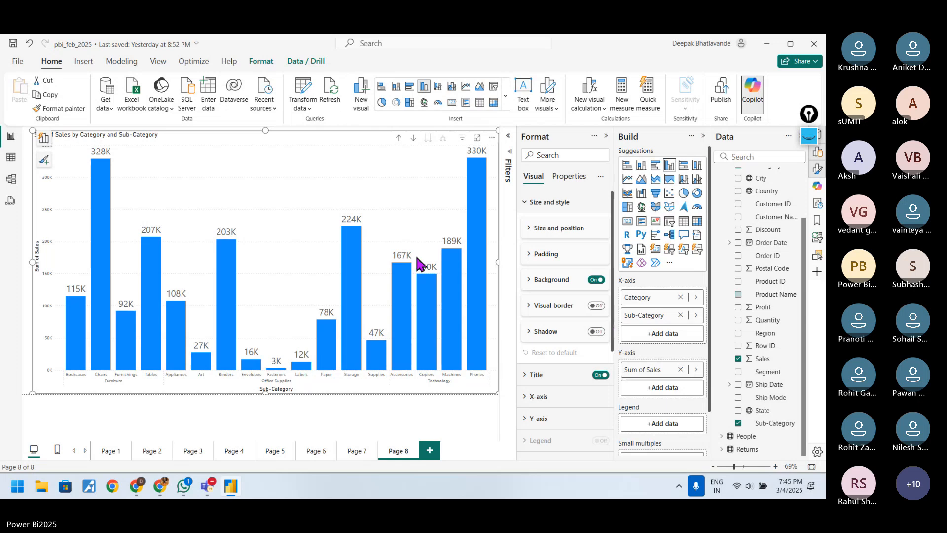
Step: Show the records behind the Storage bar as a table and return to the report
{"action": "left_click", "coordinate": [354, 239]}
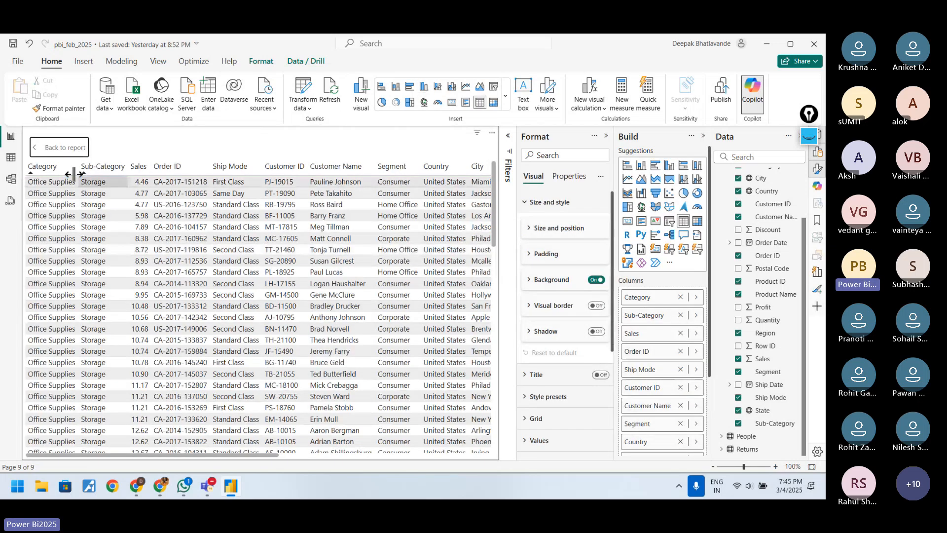
{"action": "left_click", "coordinate": [61, 149]}
Step: Shrink the sales chart to less than half the page width and move it slightly lower on the page
{"action": "scroll", "coordinate": [676, 375], "scroll_direction": "down", "scroll_amount": 2}
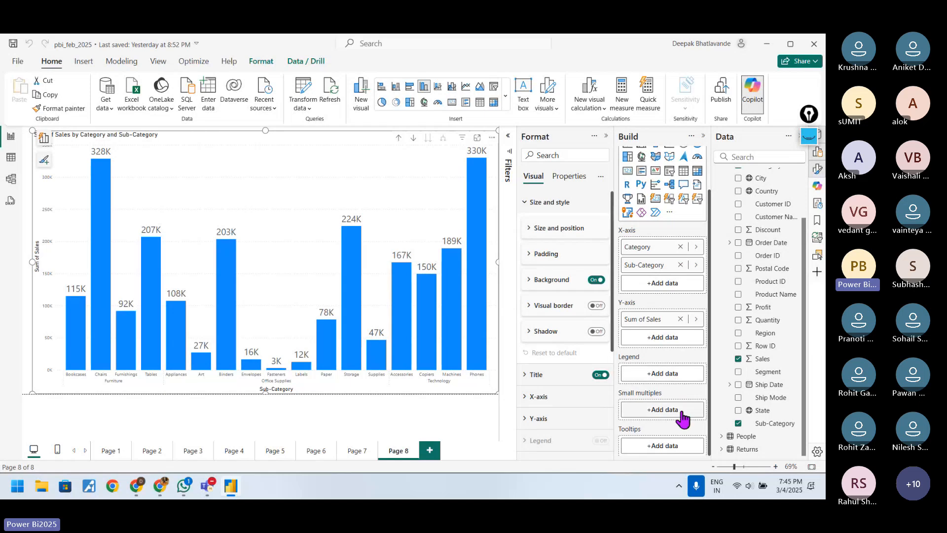
{"action": "scroll", "coordinate": [680, 416], "scroll_direction": "up", "scroll_amount": 2}
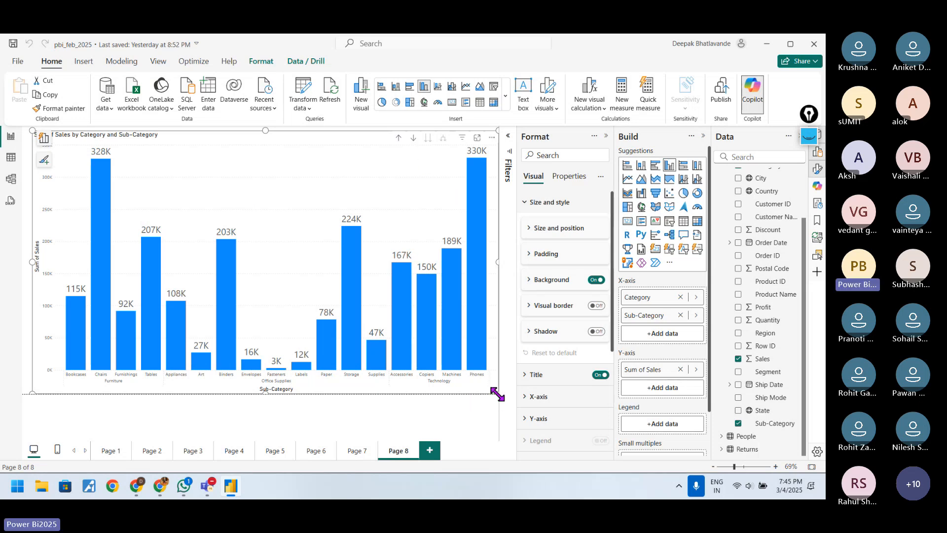
{"action": "left_click_drag", "start_coordinate": [498, 393], "coordinate": [227, 279]}
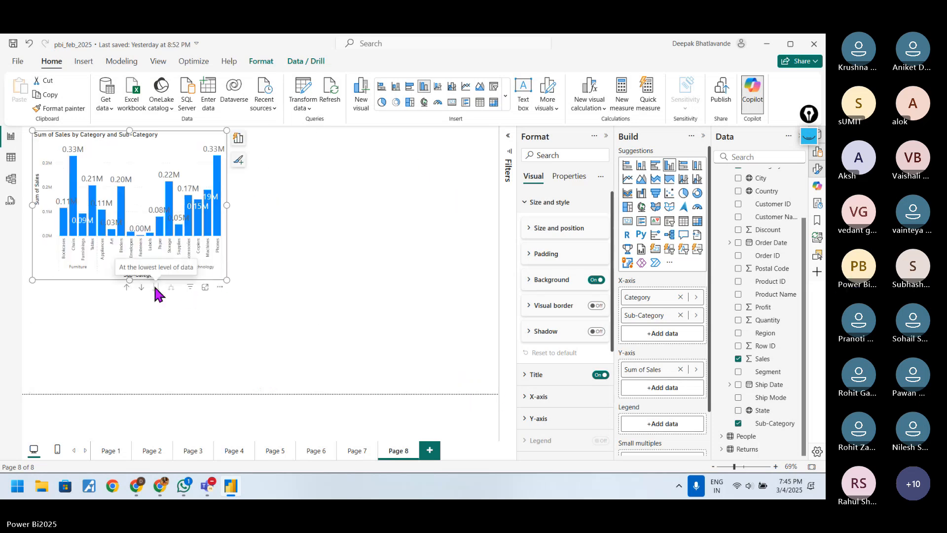
{"action": "left_click_drag", "start_coordinate": [200, 158], "coordinate": [207, 192]}
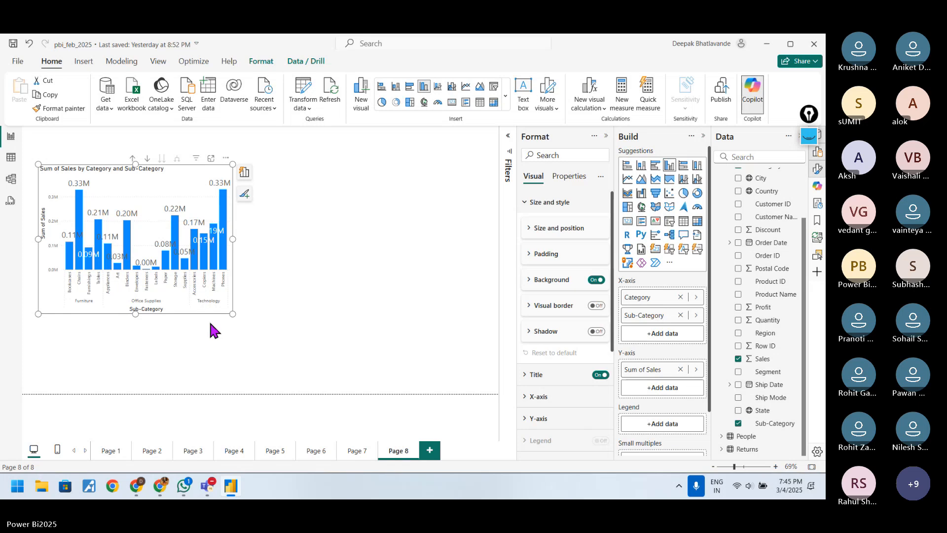
Step: Open the sales chart in focus mode, show the records behind the Binders bar as a table, and return to the report
{"action": "left_click", "coordinate": [210, 159]}
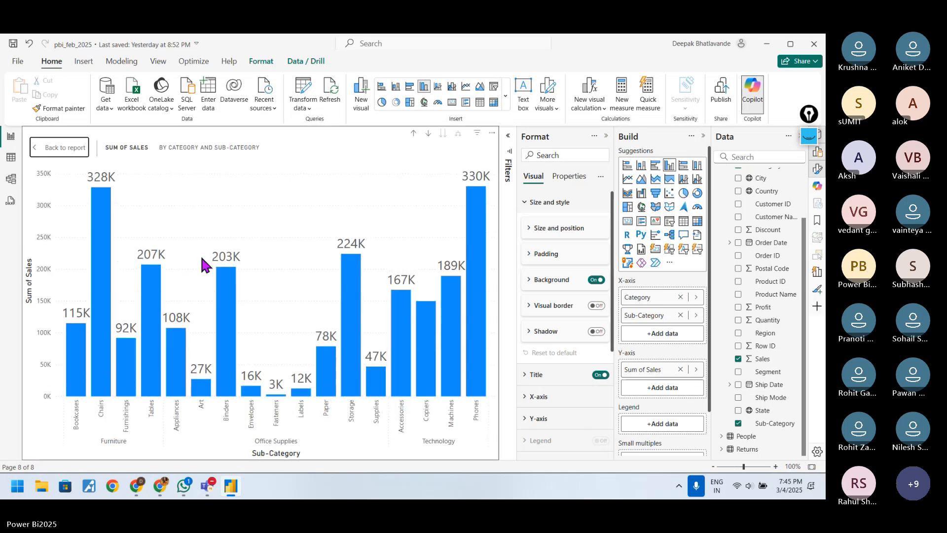
{"action": "left_click", "coordinate": [222, 301]}
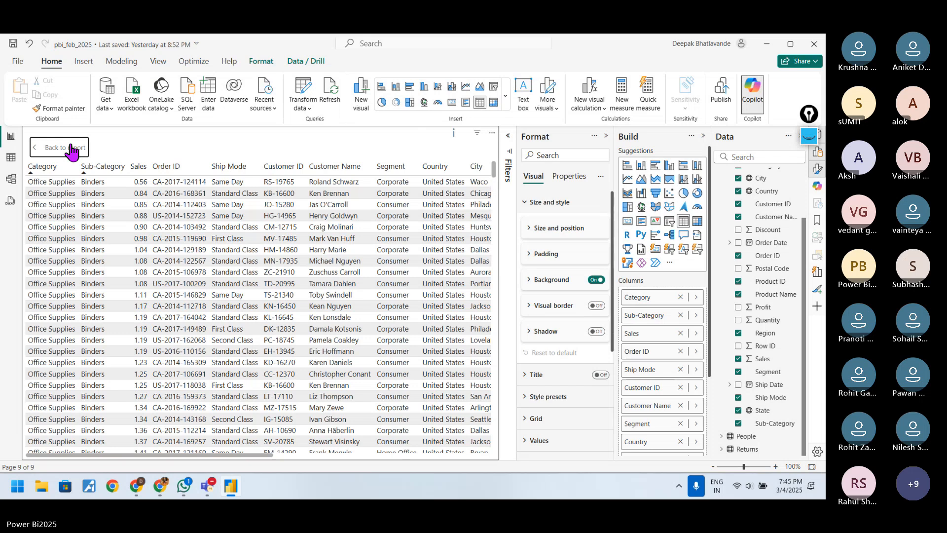
{"action": "left_click", "coordinate": [71, 148]}
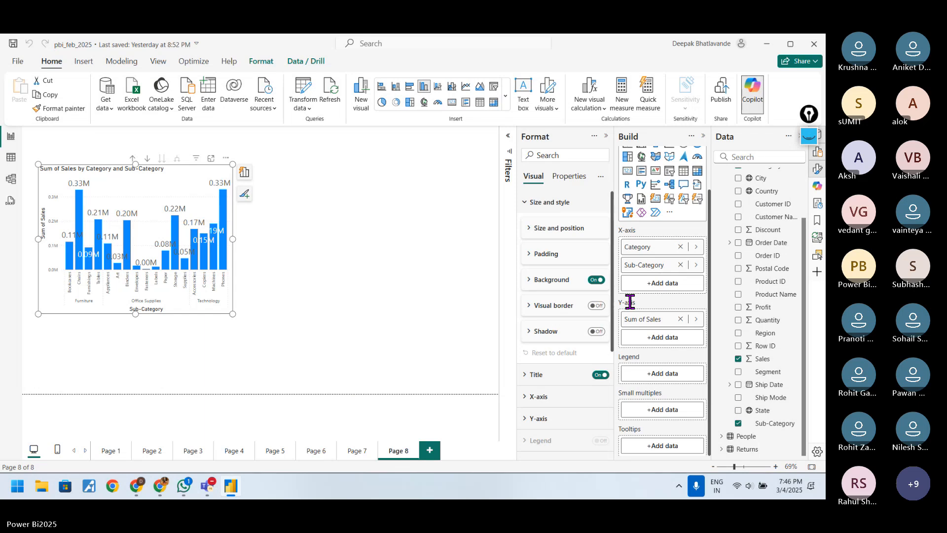
Step: Check the Category field's details on the X-axis and drill the sales chart up to the Category level
{"action": "scroll", "coordinate": [631, 302], "scroll_direction": "up", "scroll_amount": 2}
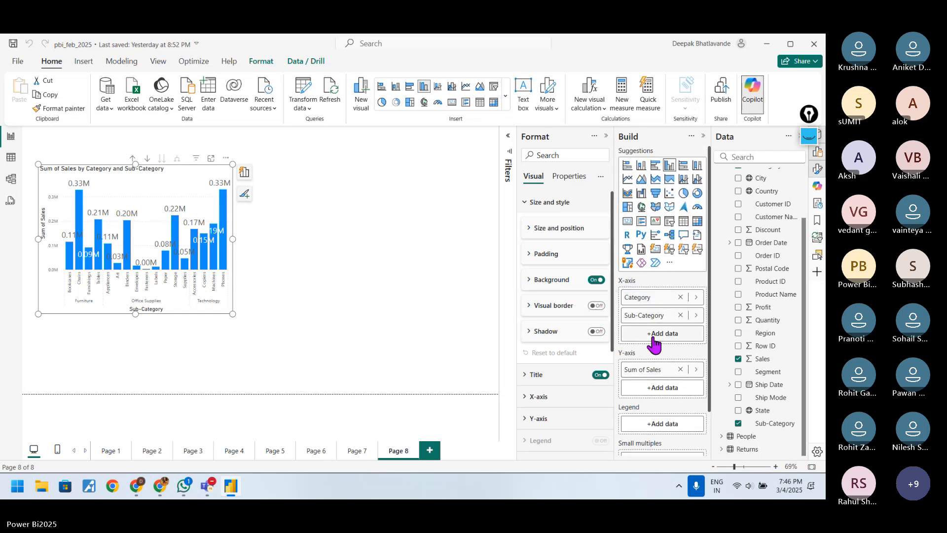
{"action": "left_click", "coordinate": [643, 299]}
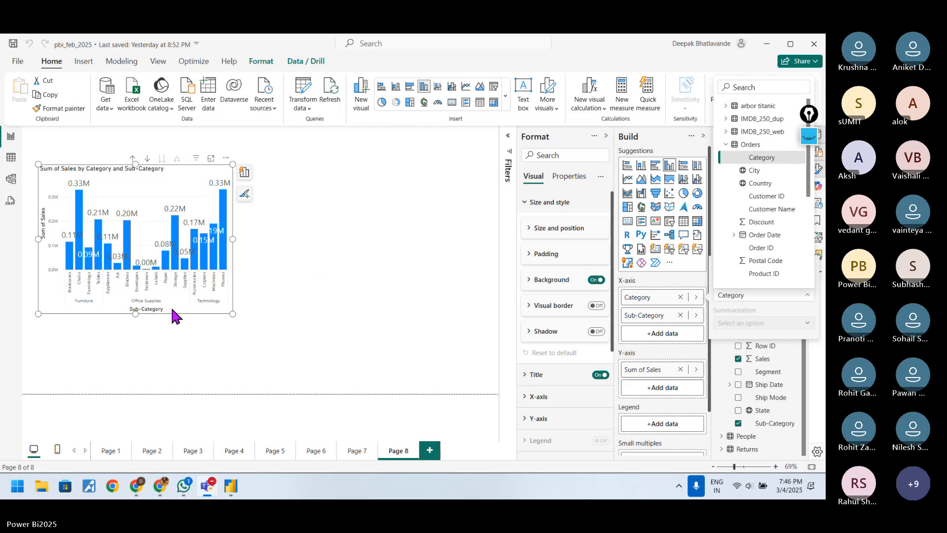
{"action": "left_click", "coordinate": [133, 157]}
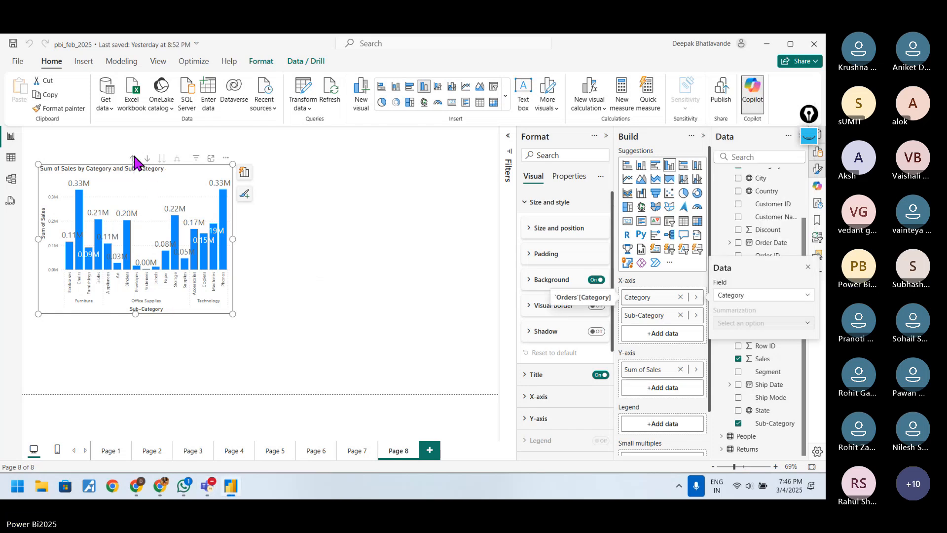
{"action": "left_click", "coordinate": [133, 158]}
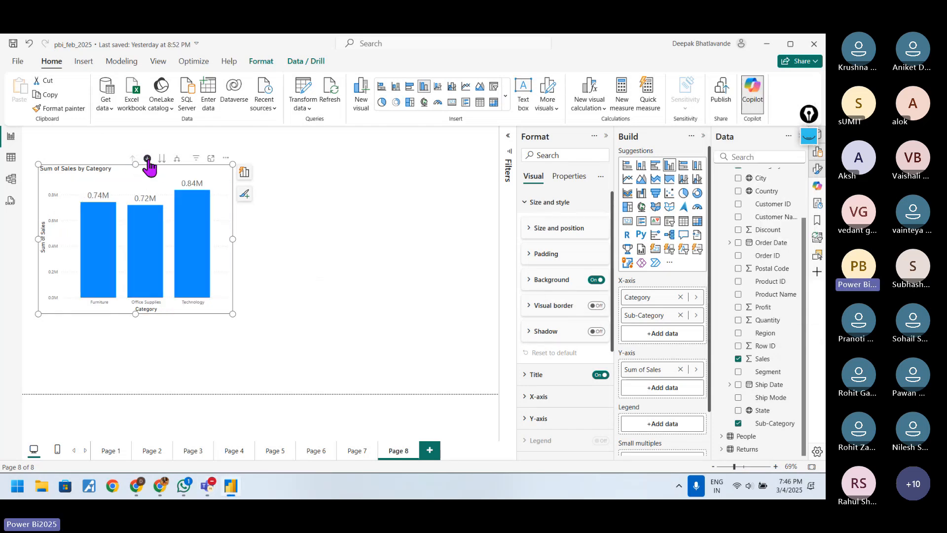
Step: Turn on drill-down mode, drill into the Office Supplies bar, and inspect the Storage bar's details
{"action": "left_click", "coordinate": [149, 217]}
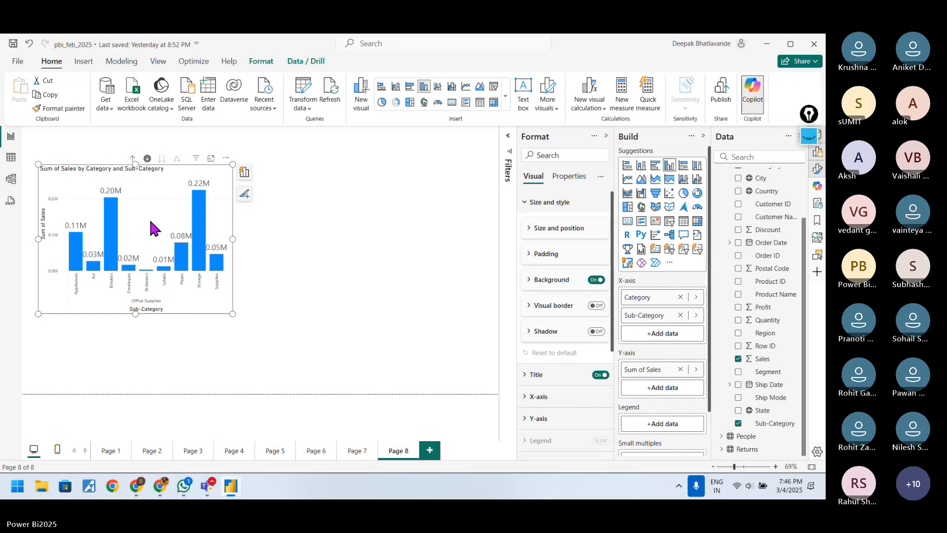
{"action": "mouse_move", "coordinate": [199, 219]}
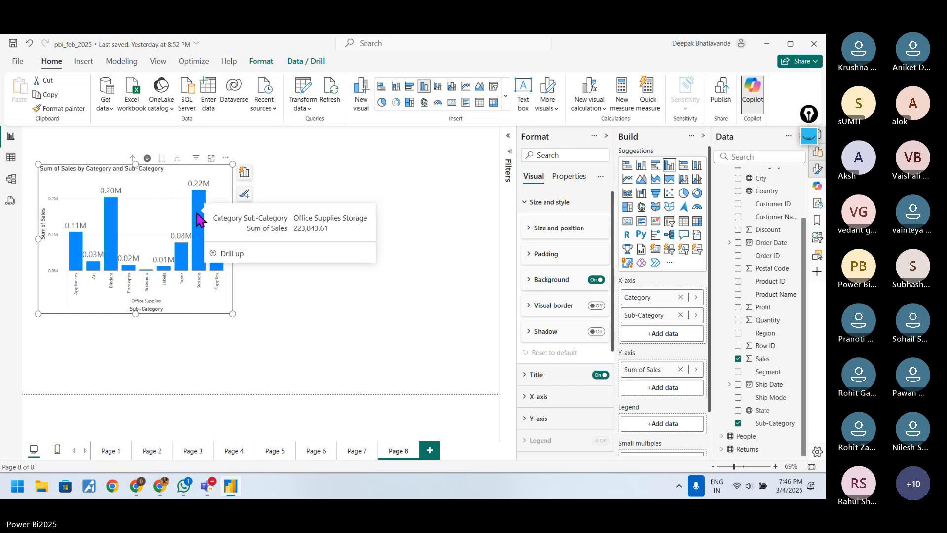
{"action": "mouse_move", "coordinate": [202, 268]}
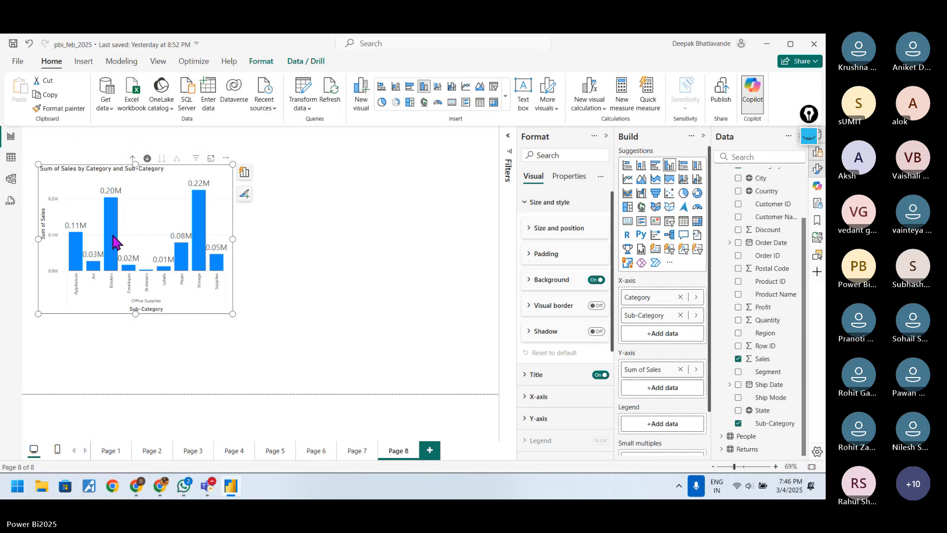
Step: Drill the sales chart up to Category, drill into Office Supplies, and return it to the Category level
{"action": "left_click", "coordinate": [132, 158]}
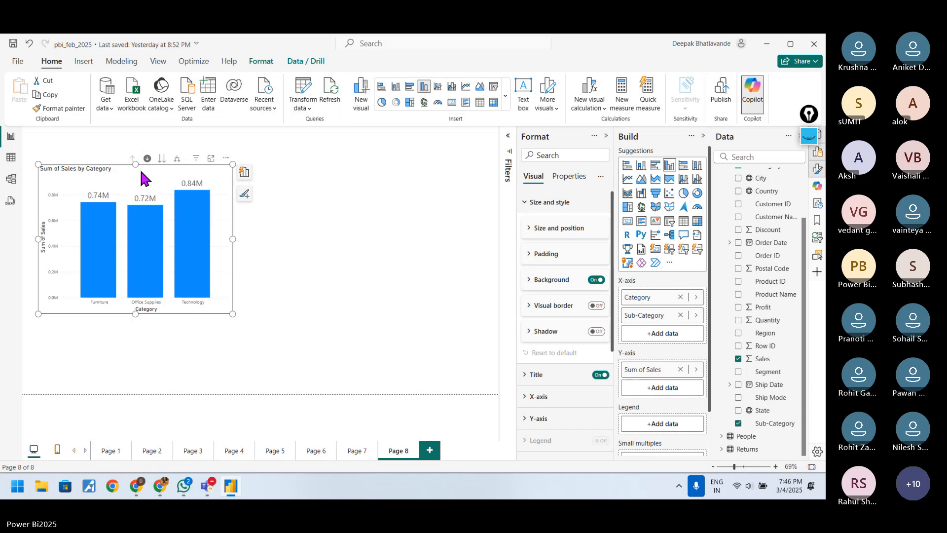
{"action": "left_click", "coordinate": [144, 282]}
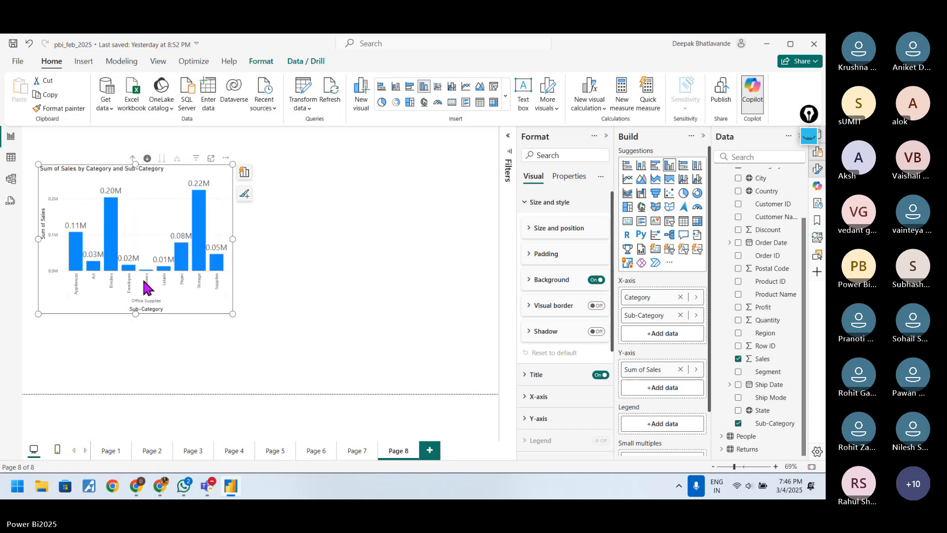
{"action": "left_click", "coordinate": [132, 158]}
{"action": "left_click", "coordinate": [331, 296]}
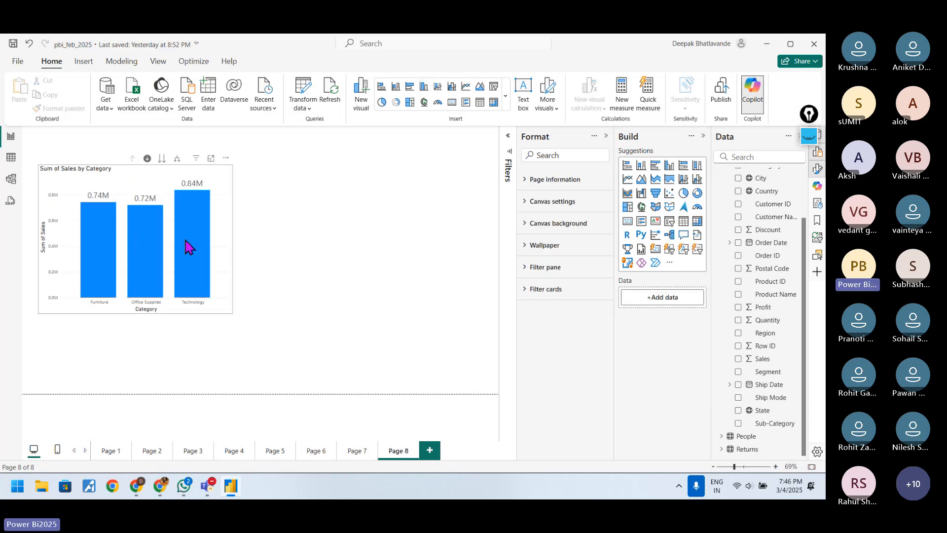
Step: Add a clustered column chart in the empty space beside the existing sales chart
{"action": "left_click", "coordinate": [165, 175]}
{"action": "left_click", "coordinate": [364, 219]}
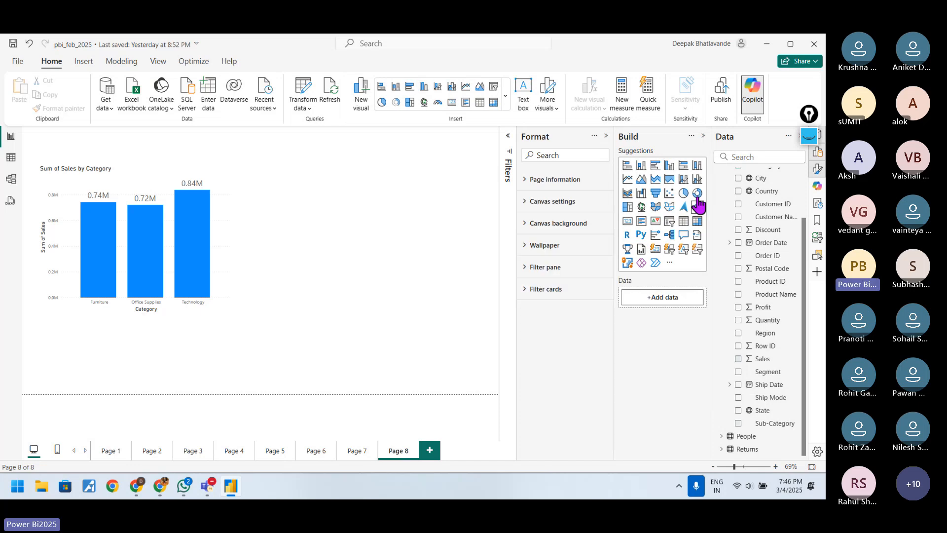
{"action": "left_click", "coordinate": [641, 165]}
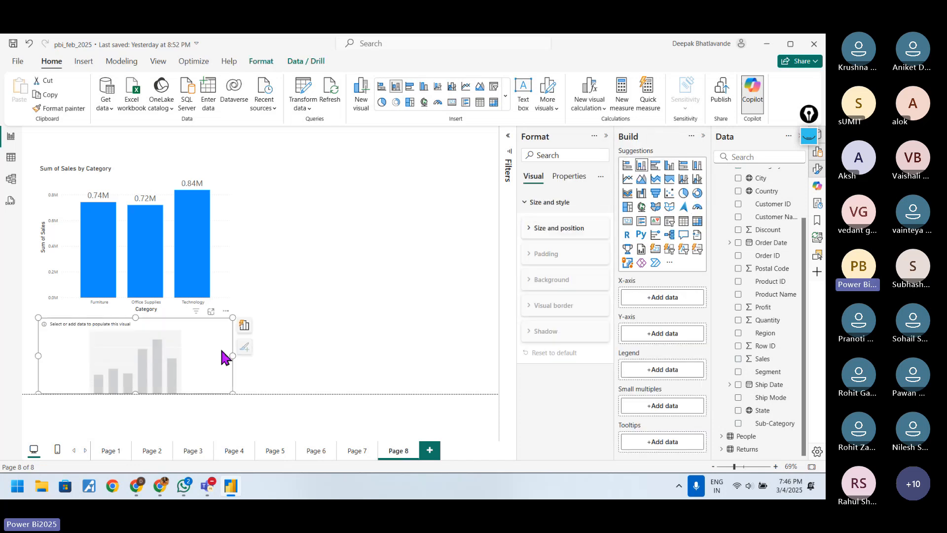
{"action": "left_click_drag", "start_coordinate": [187, 333], "coordinate": [371, 177]}
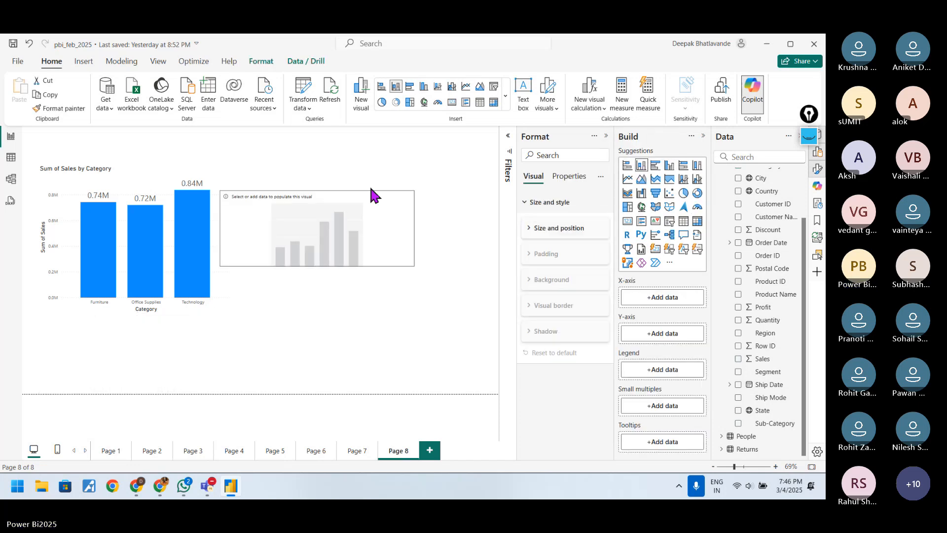
{"action": "left_click", "coordinate": [668, 169]}
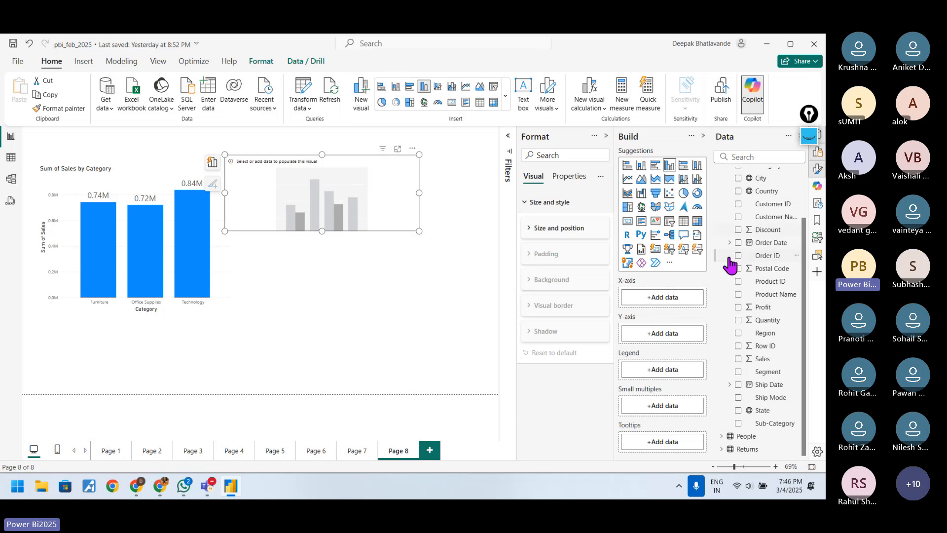
Step: Put Category and Sub-Category on the new chart's X-axis and Sales on its Y-axis
{"action": "scroll", "coordinate": [730, 261], "scroll_direction": "up", "scroll_amount": 3}
{"action": "left_click", "coordinate": [739, 233]}
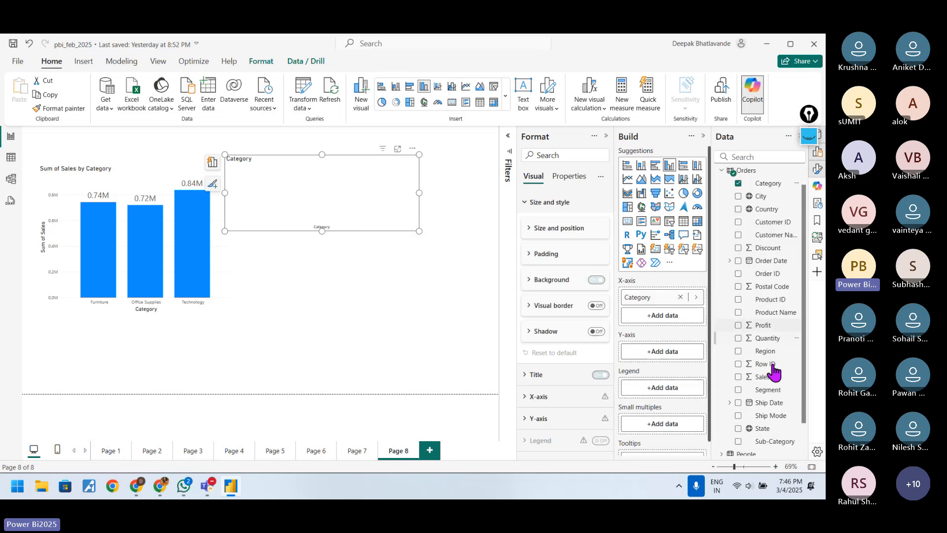
{"action": "scroll", "coordinate": [773, 371], "scroll_direction": "down", "scroll_amount": 1}
{"action": "left_click", "coordinate": [741, 363]}
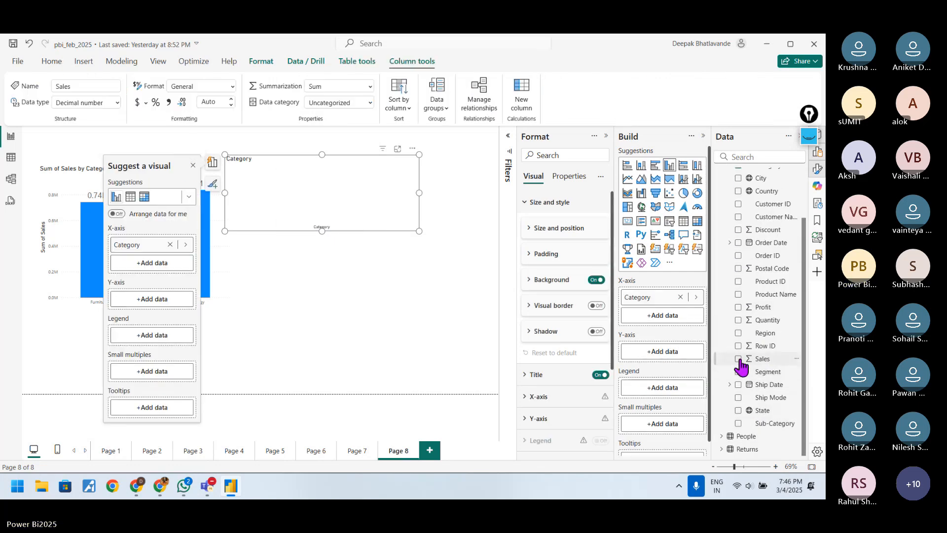
{"action": "left_click", "coordinate": [739, 359]}
{"action": "scroll", "coordinate": [769, 395], "scroll_direction": "up", "scroll_amount": 2}
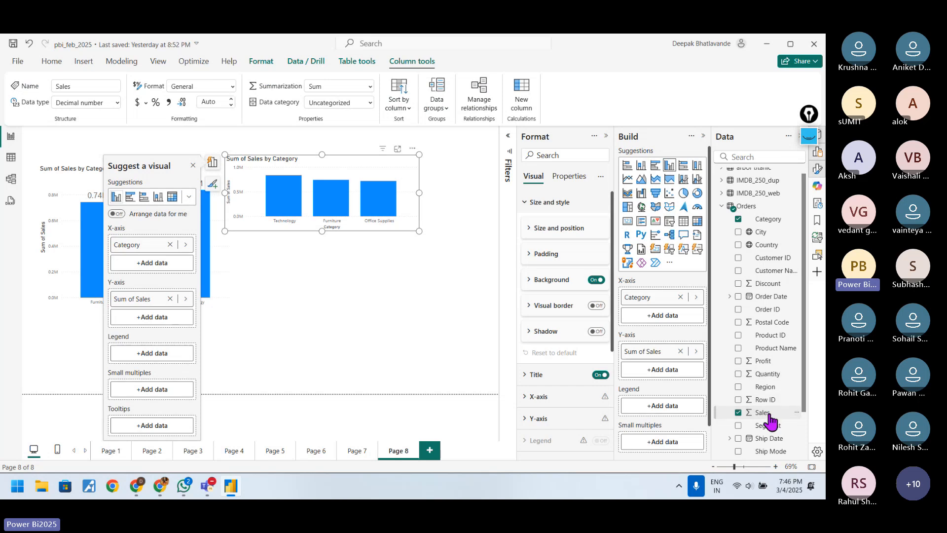
{"action": "scroll", "coordinate": [771, 420], "scroll_direction": "down", "scroll_amount": 3}
{"action": "left_click_drag", "start_coordinate": [769, 423], "coordinate": [667, 321]}
Step: Return from the Binders records to the report and enlarge the new column chart beside the sales chart
{"action": "left_click", "coordinate": [312, 185]}
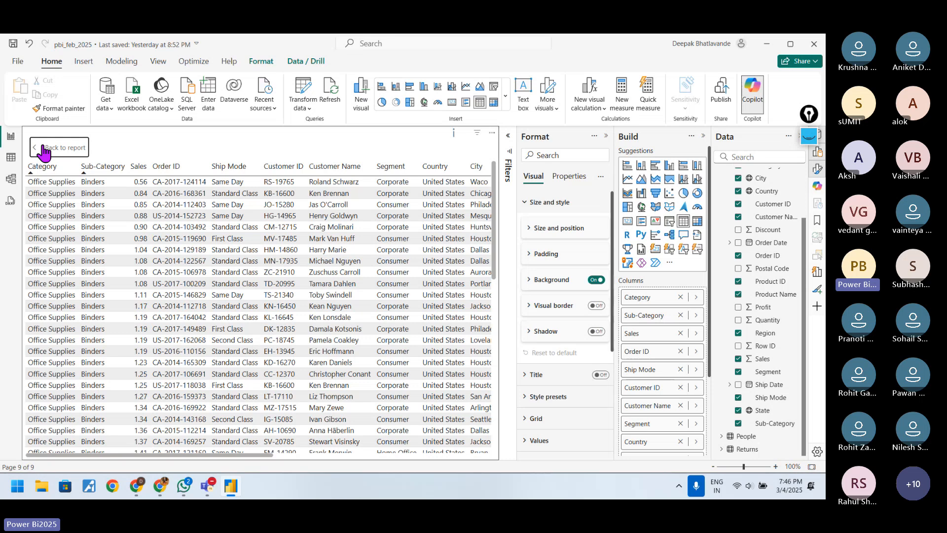
{"action": "left_click", "coordinate": [44, 153]}
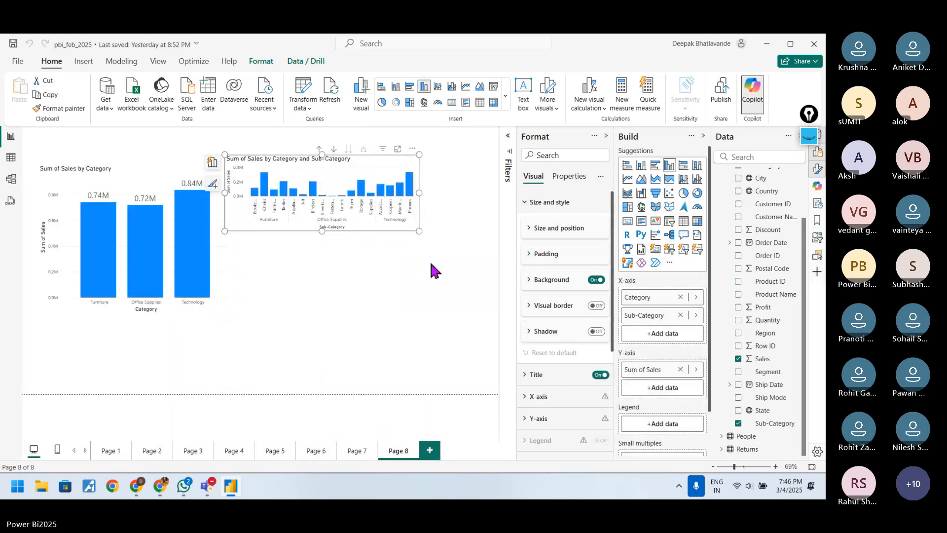
{"action": "left_click_drag", "start_coordinate": [420, 231], "coordinate": [471, 350]}
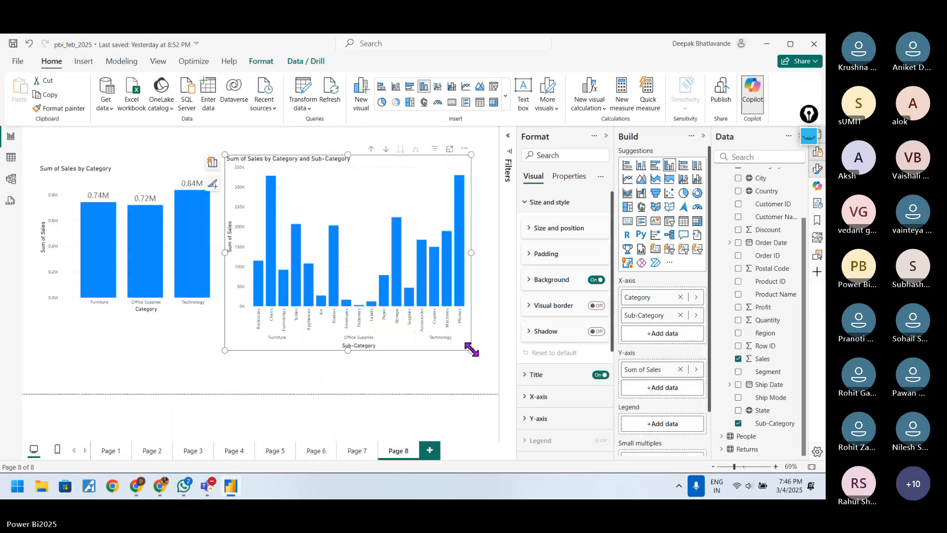
Step: Turn on drill-down mode for the new chart, go up to Category, and drill into Office Supplies
{"action": "left_click", "coordinate": [385, 149]}
{"action": "left_click", "coordinate": [370, 149]}
{"action": "left_click", "coordinate": [371, 260]}
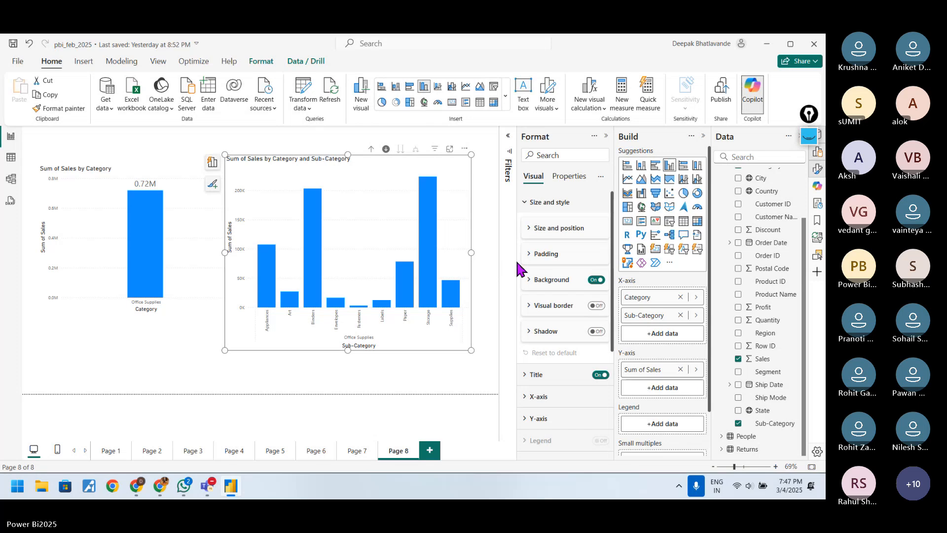
Step: Turn on tooltips for the new chart and switch its header icons off and back on
{"action": "left_click", "coordinate": [567, 177]}
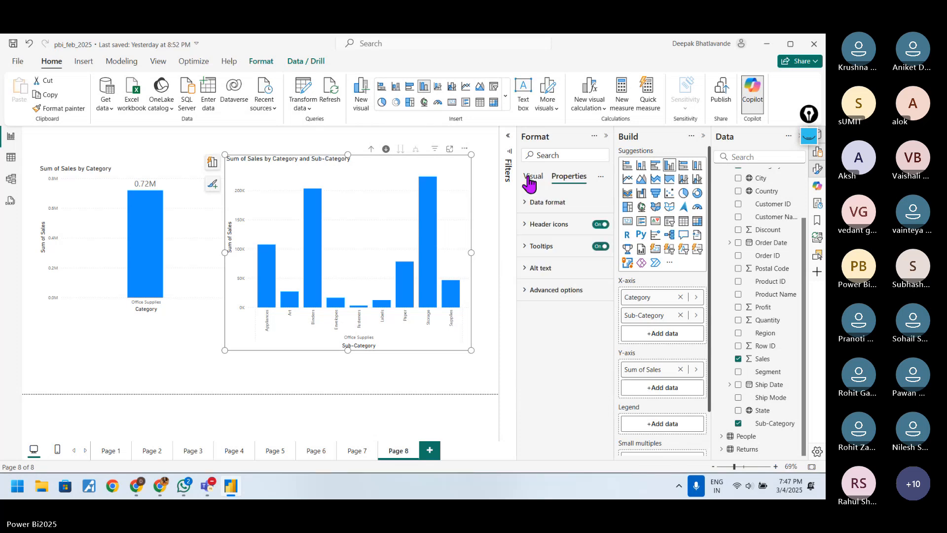
{"action": "left_click", "coordinate": [600, 247]}
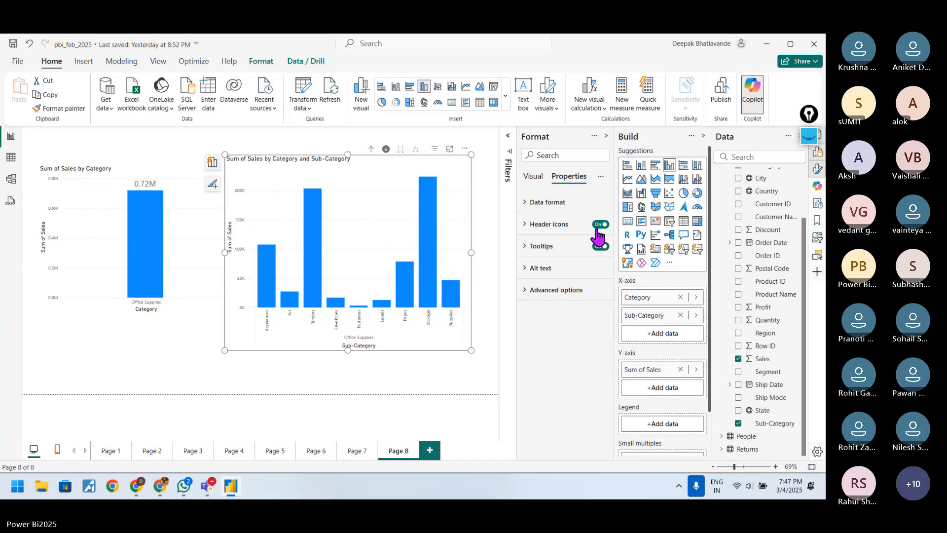
{"action": "left_click", "coordinate": [600, 225]}
{"action": "left_click", "coordinate": [598, 227]}
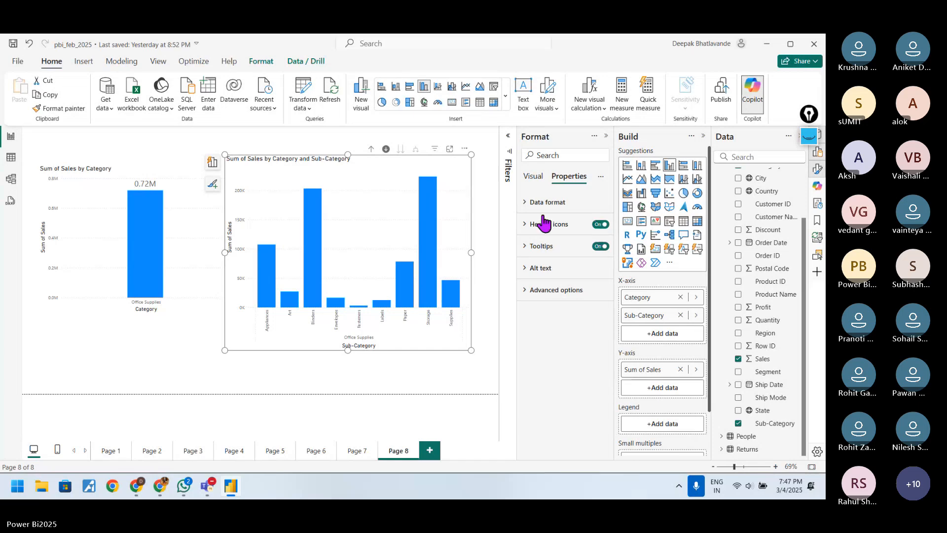
Step: Turn off drill-down on the new chart, highlight and clear the Binders bar, and turn drill-down back on
{"action": "left_click", "coordinate": [386, 148]}
{"action": "left_click", "coordinate": [310, 302]}
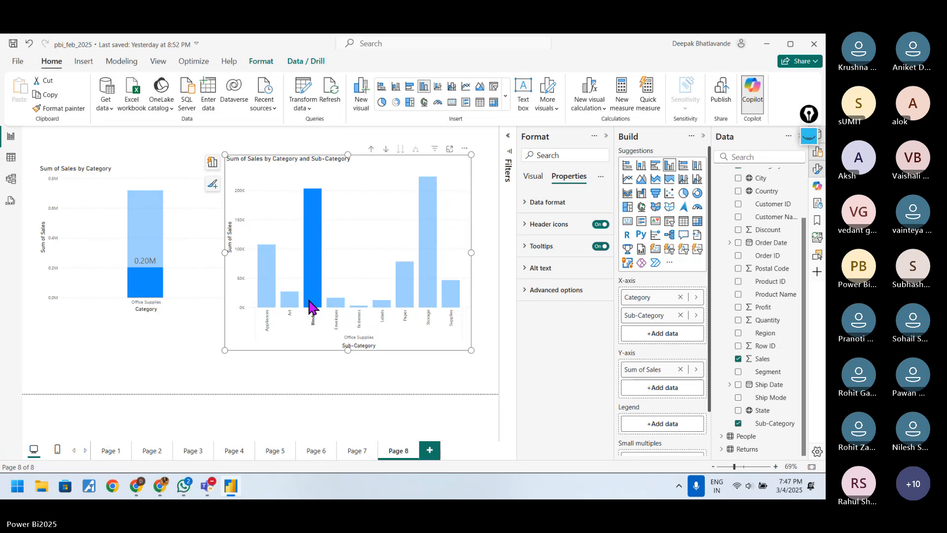
{"action": "left_click", "coordinate": [311, 302]}
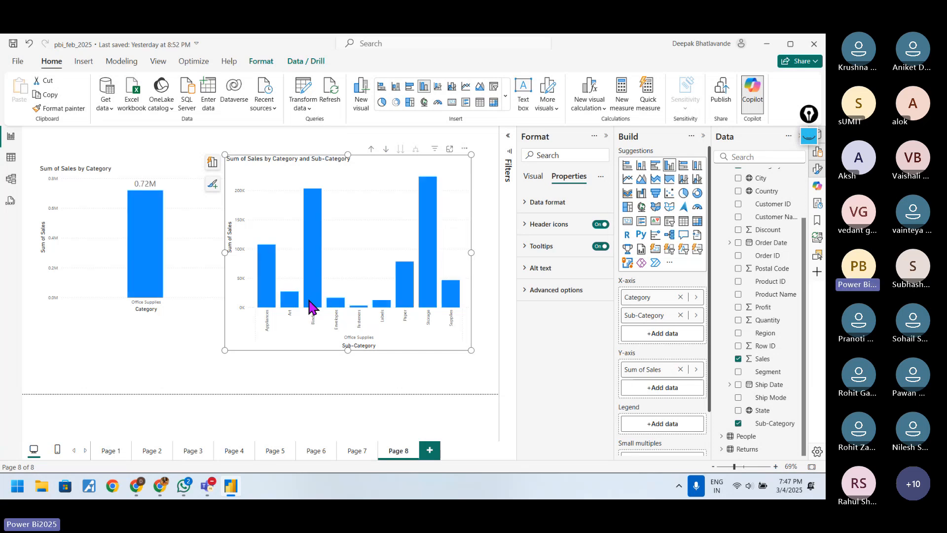
{"action": "left_click", "coordinate": [385, 150]}
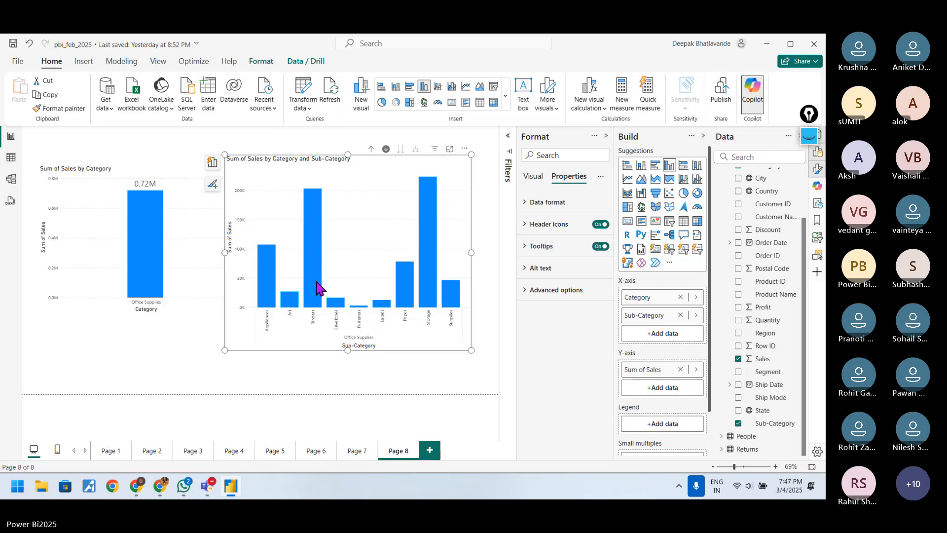
Step: Drill the new chart up to Category and into Technology, and turn off drill-down mode to test selecting Accessories
{"action": "left_click", "coordinate": [371, 151]}
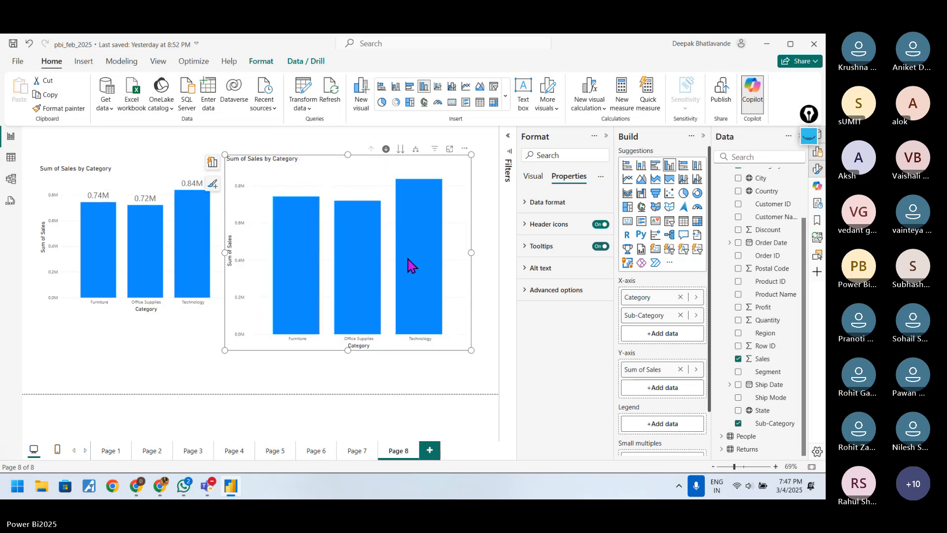
{"action": "left_click", "coordinate": [408, 264]}
{"action": "left_click", "coordinate": [386, 149]}
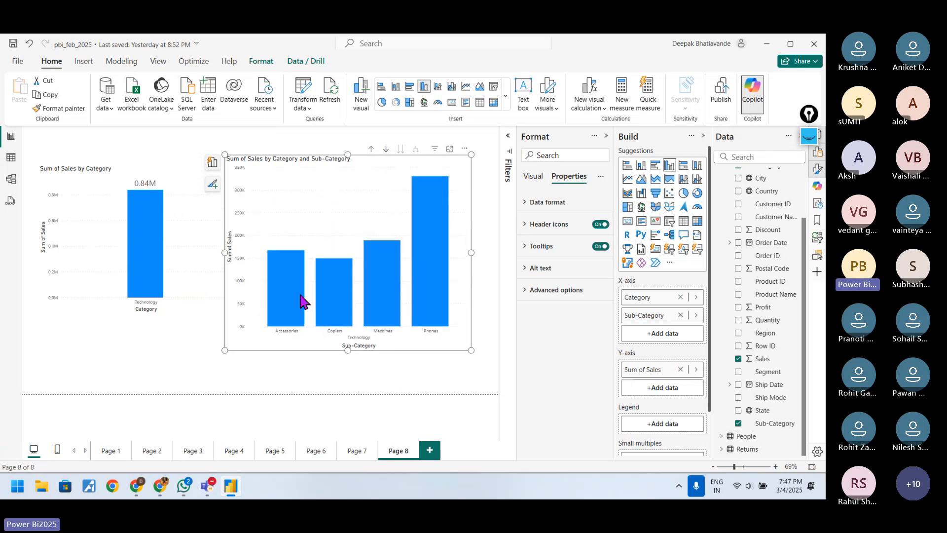
{"action": "left_click", "coordinate": [290, 302]}
{"action": "left_click", "coordinate": [248, 229]}
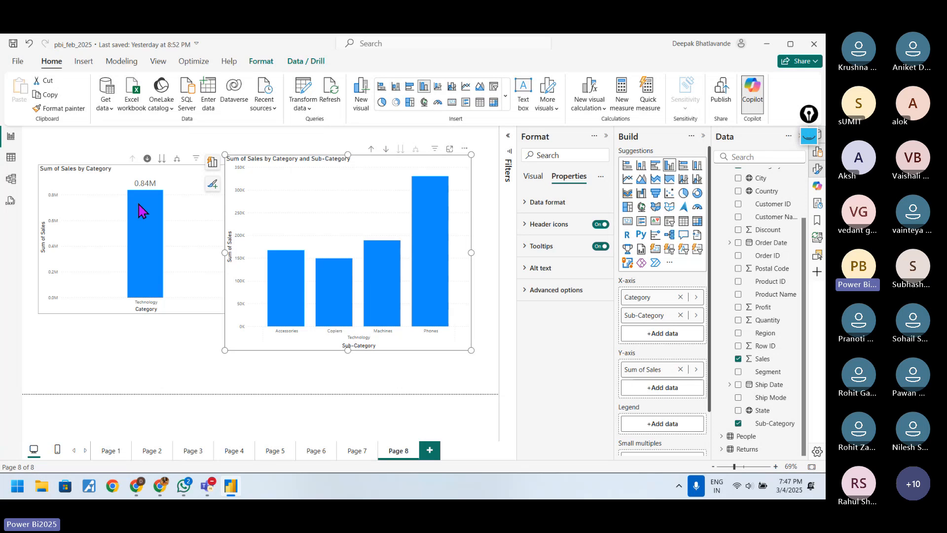
Step: Turn off drill-down on the first sales chart, show its Sub-Category level, and add Product Name below Sub-Category on the X-axis
{"action": "left_click", "coordinate": [147, 158]}
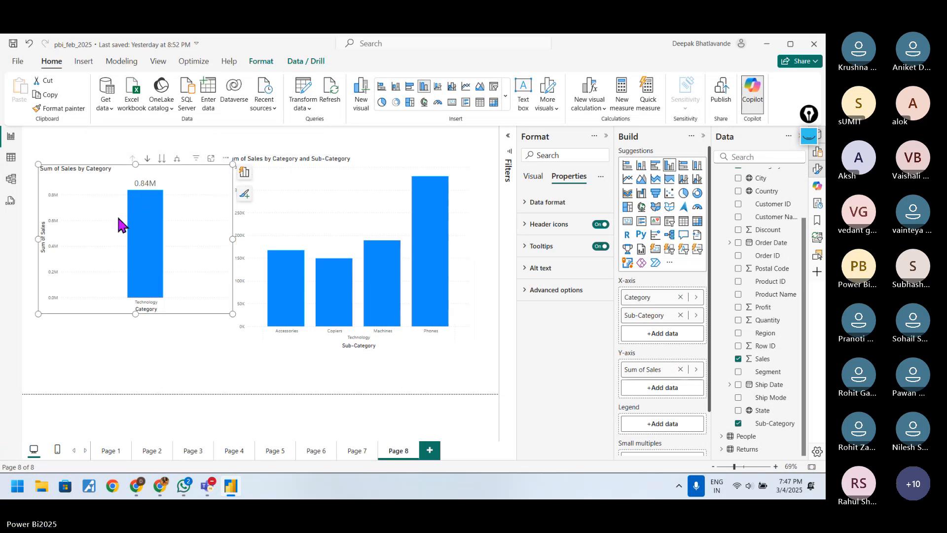
{"action": "left_click", "coordinate": [162, 159]}
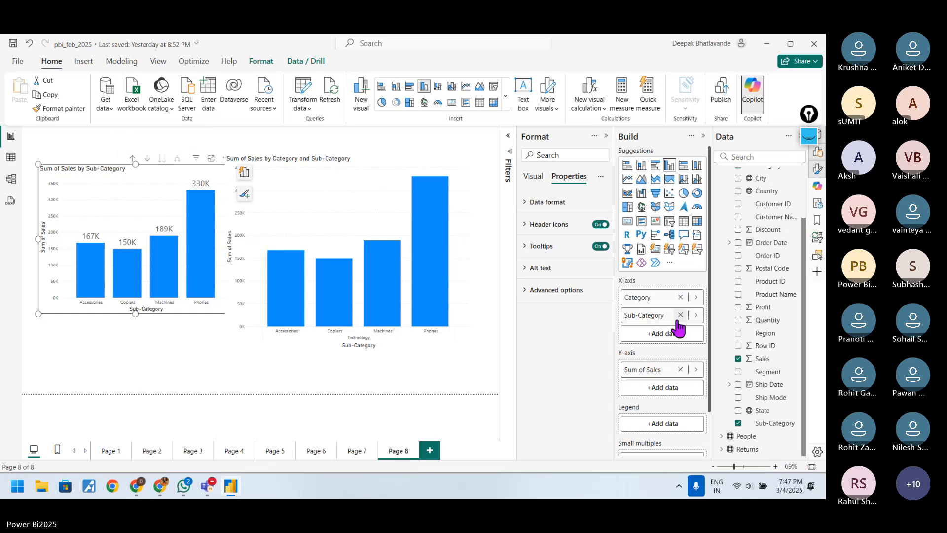
{"action": "scroll", "coordinate": [774, 408], "scroll_direction": "up", "scroll_amount": 2}
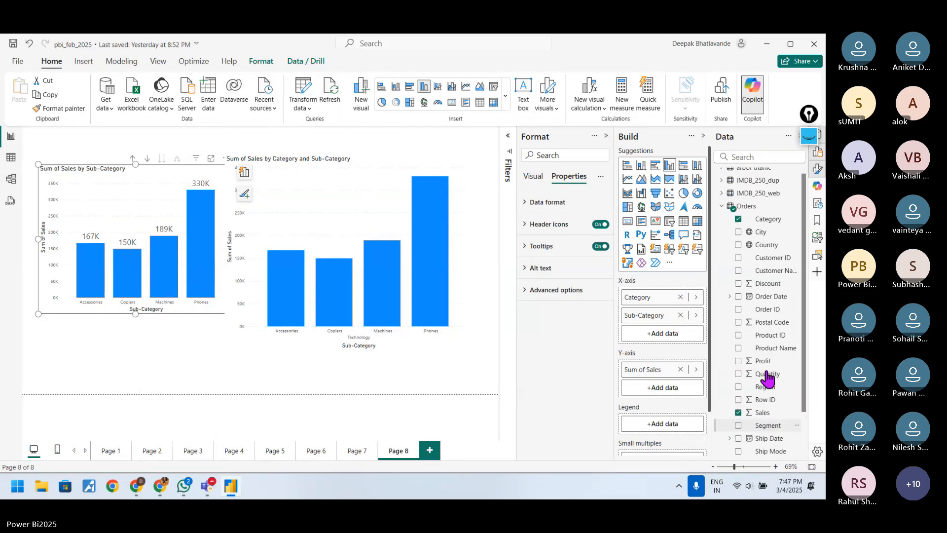
{"action": "left_click_drag", "start_coordinate": [775, 349], "coordinate": [680, 339]}
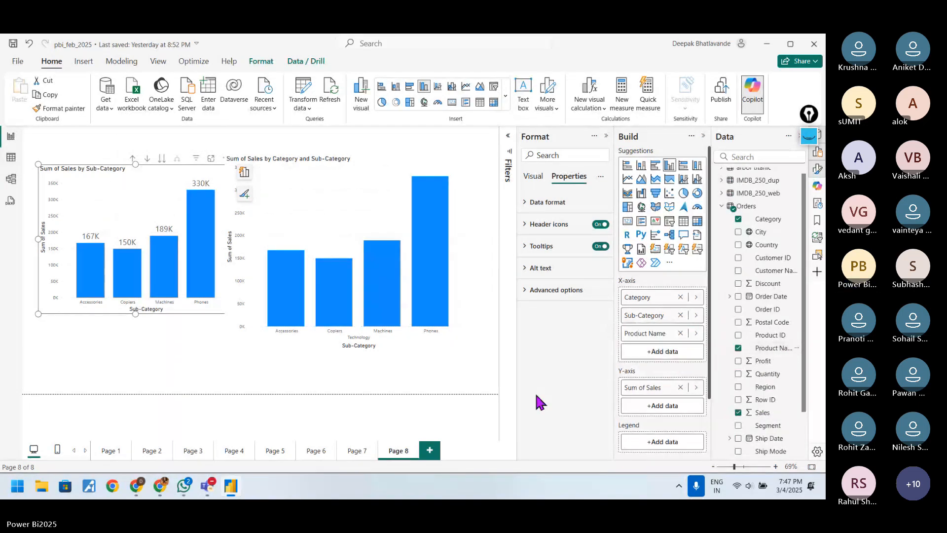
Step: Test selecting the Phones bar, move the first chart to the Product Name level, and highlight the Apple iPhone 5 bar
{"action": "left_click", "coordinate": [212, 253]}
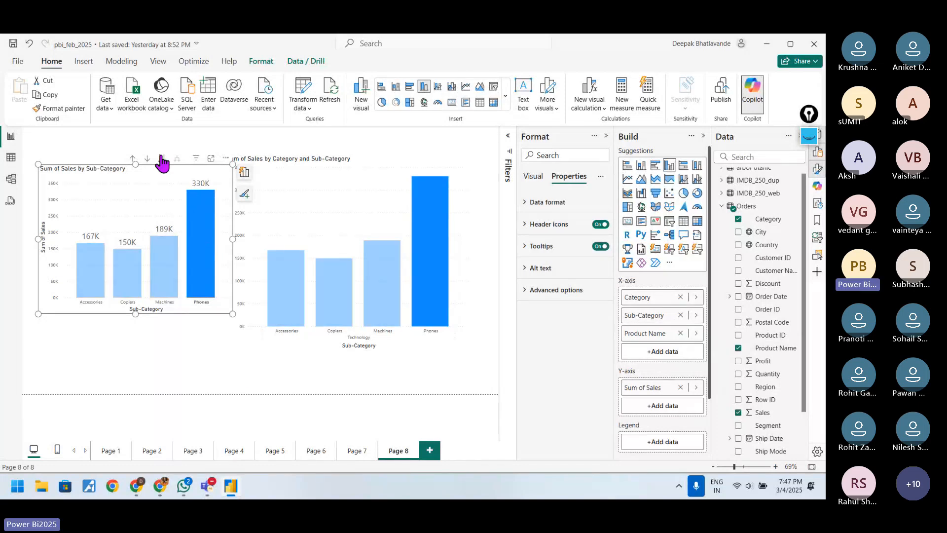
{"action": "left_click", "coordinate": [202, 224]}
{"action": "left_click", "coordinate": [162, 159]}
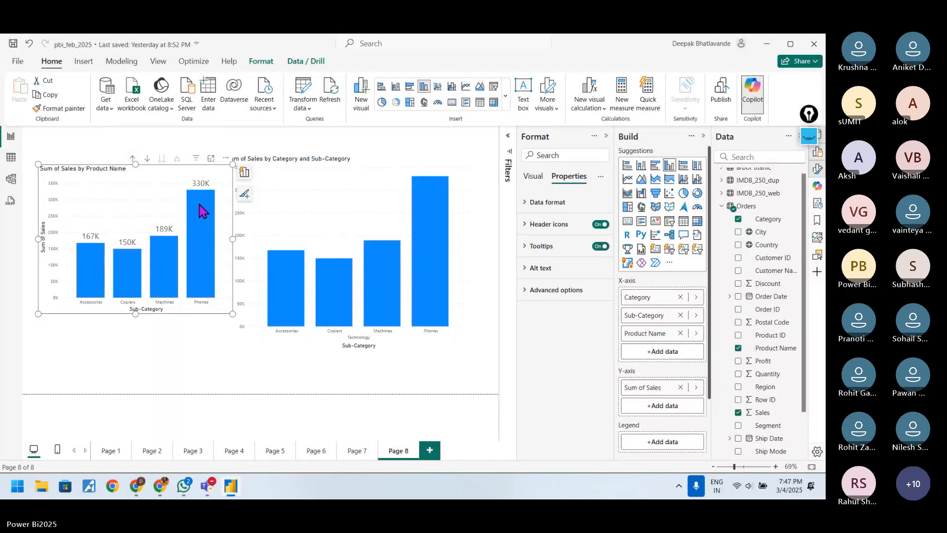
{"action": "left_click", "coordinate": [164, 256]}
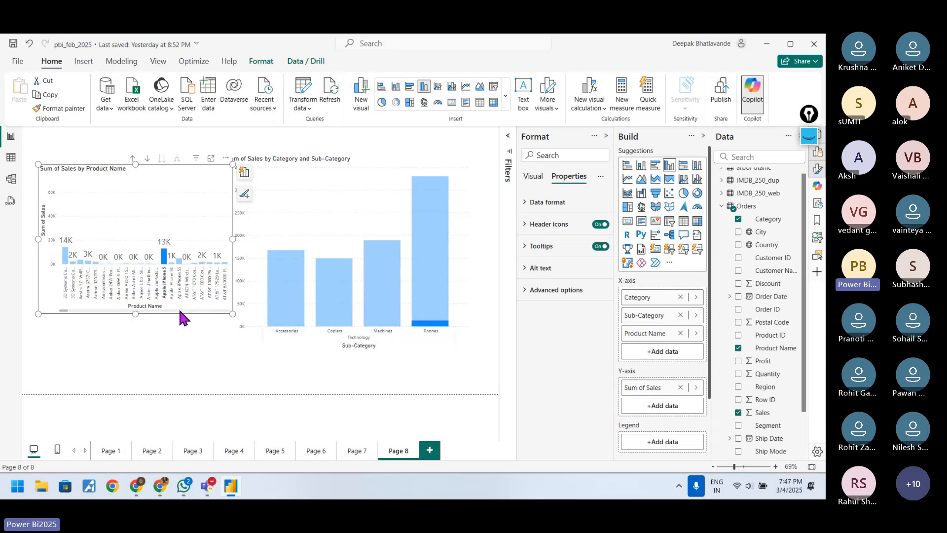
Step: Switch to WhatsApp, read the two newest unread chats, and return to the Power BI report
{"action": "left_click", "coordinate": [182, 489]}
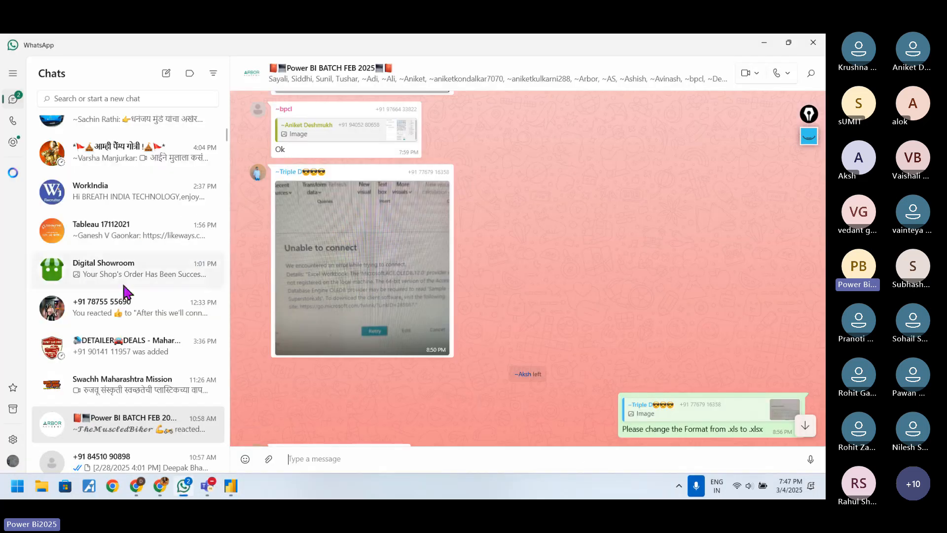
{"action": "scroll", "coordinate": [186, 289], "scroll_direction": "up", "scroll_amount": 10}
{"action": "left_click", "coordinate": [163, 169]}
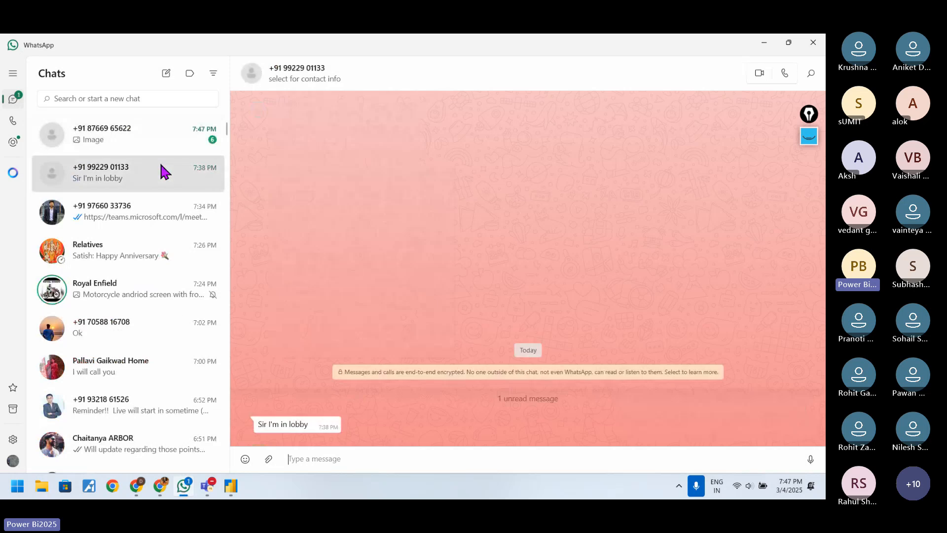
{"action": "left_click", "coordinate": [160, 142]}
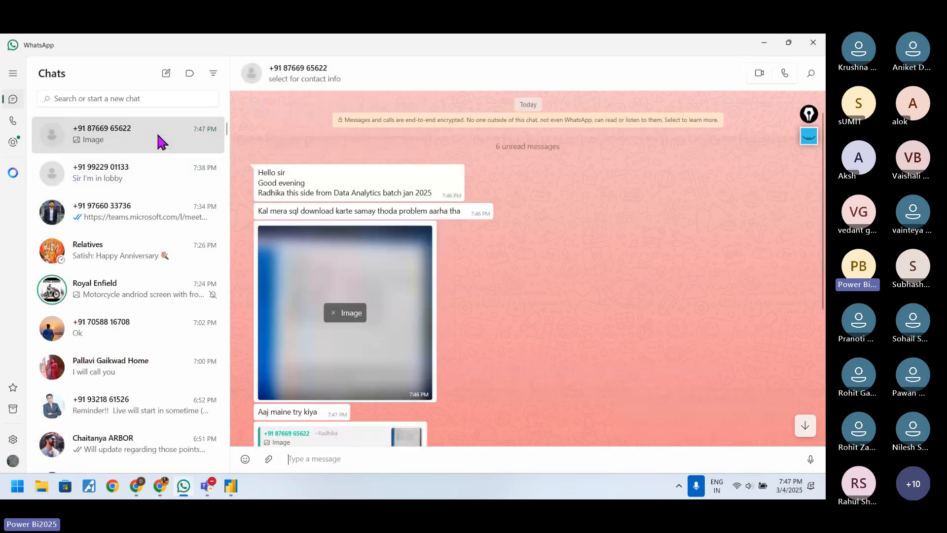
{"action": "left_click", "coordinate": [765, 42]}
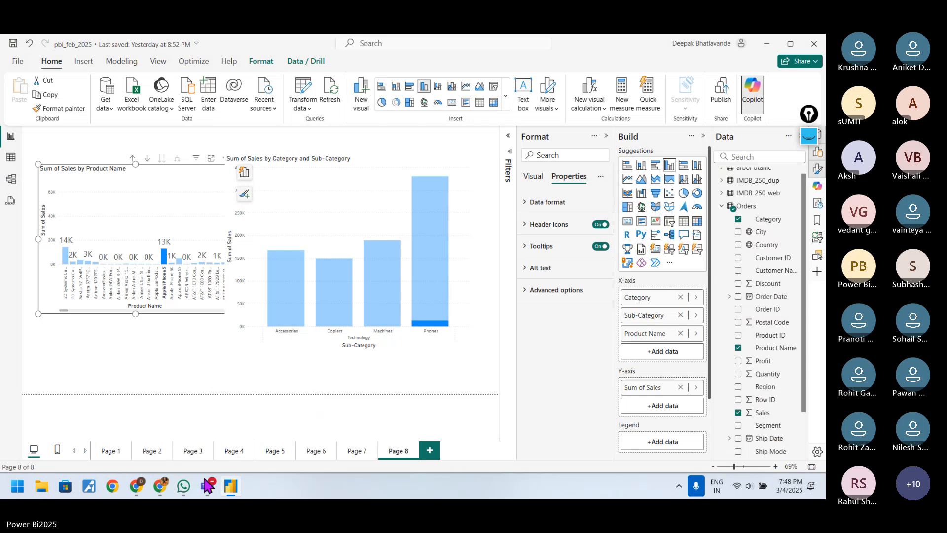
Step: Switch to the Teams meeting, look through the Participants list, and return to the Power BI report
{"action": "mouse_move", "coordinate": [206, 488]}
{"action": "left_click", "coordinate": [170, 402]}
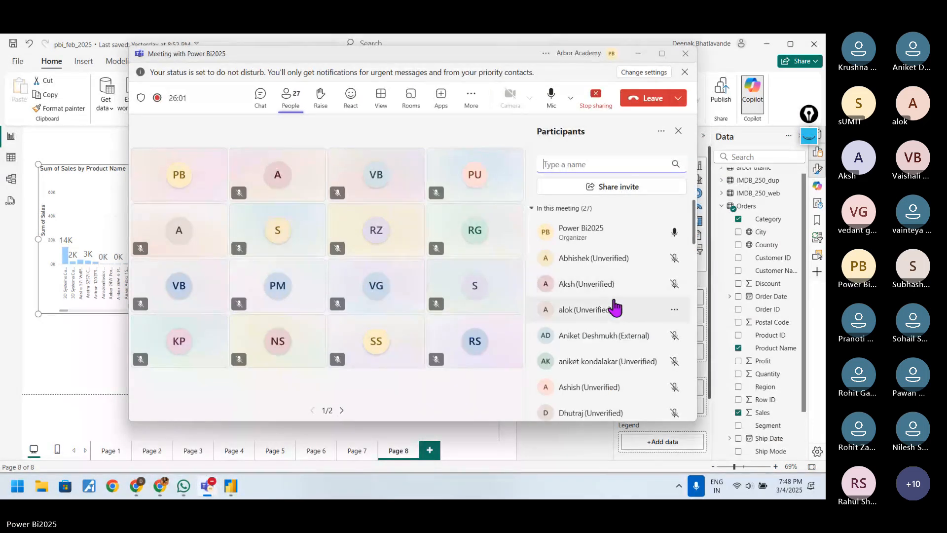
{"action": "scroll", "coordinate": [620, 378], "scroll_direction": "down", "scroll_amount": 3}
{"action": "scroll", "coordinate": [621, 377], "scroll_direction": "down", "scroll_amount": 1}
{"action": "scroll", "coordinate": [621, 377], "scroll_direction": "up", "scroll_amount": 5}
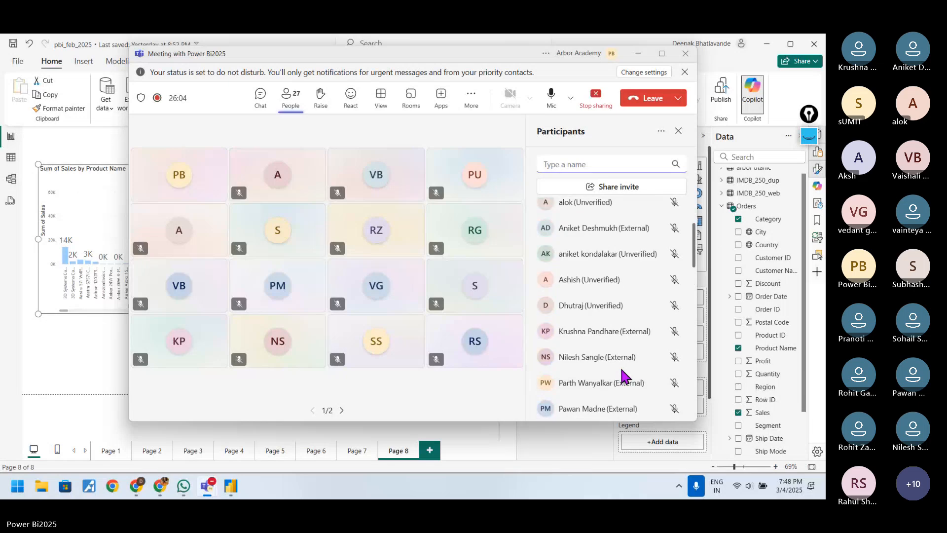
{"action": "scroll", "coordinate": [622, 378], "scroll_direction": "down", "scroll_amount": 10}
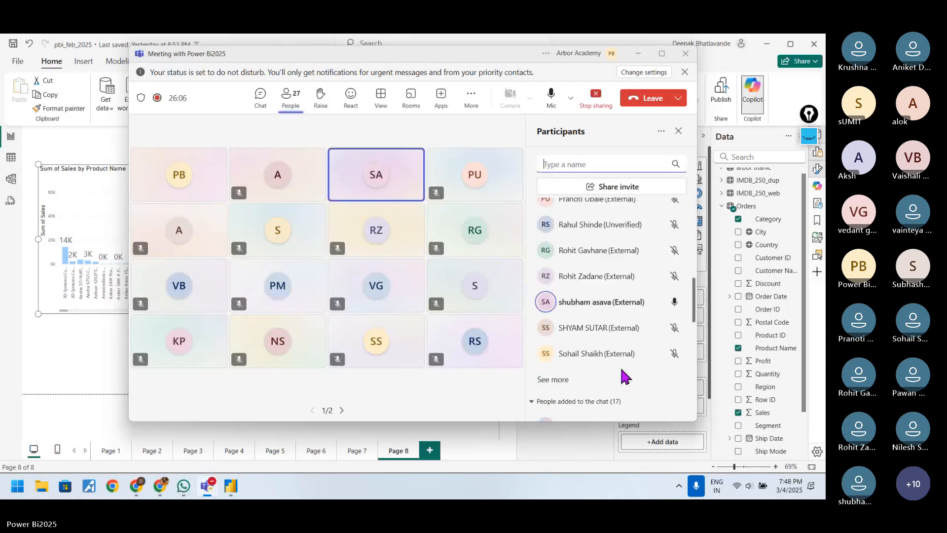
{"action": "left_click", "coordinate": [624, 164]}
{"action": "left_click", "coordinate": [638, 54]}
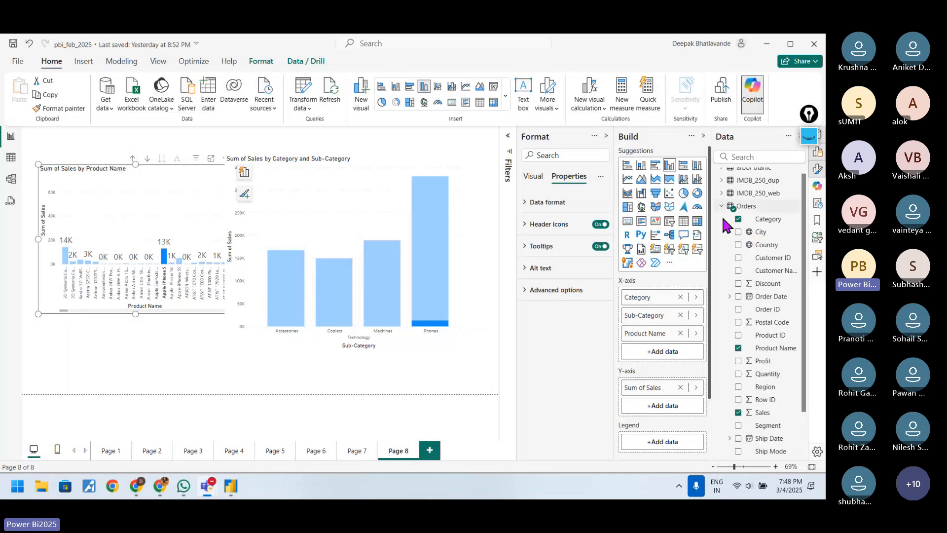
Step: Mark the Accessories, Copiers, Machines and Phones bars with the red pen and outline the highlighted part of the Phones bar
{"action": "left_click", "coordinate": [807, 136]}
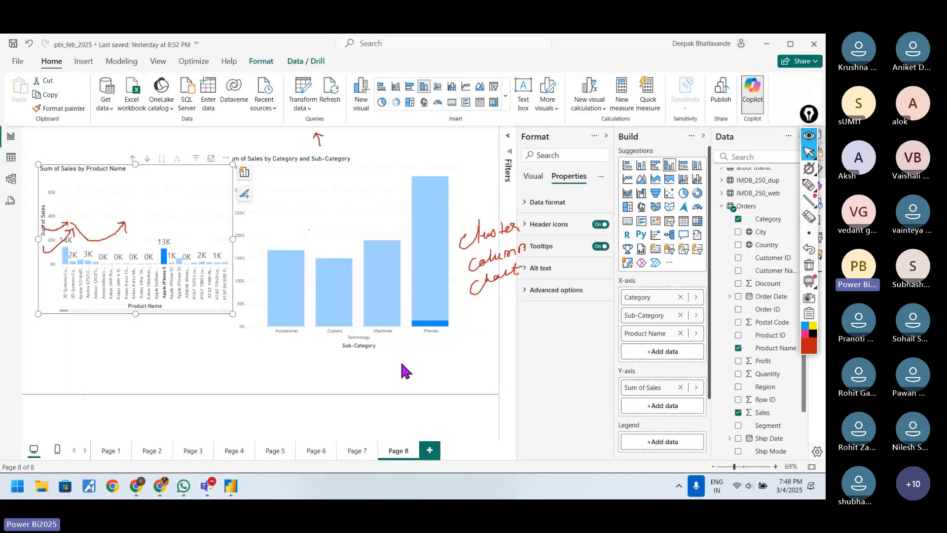
{"action": "left_click", "coordinate": [809, 185]}
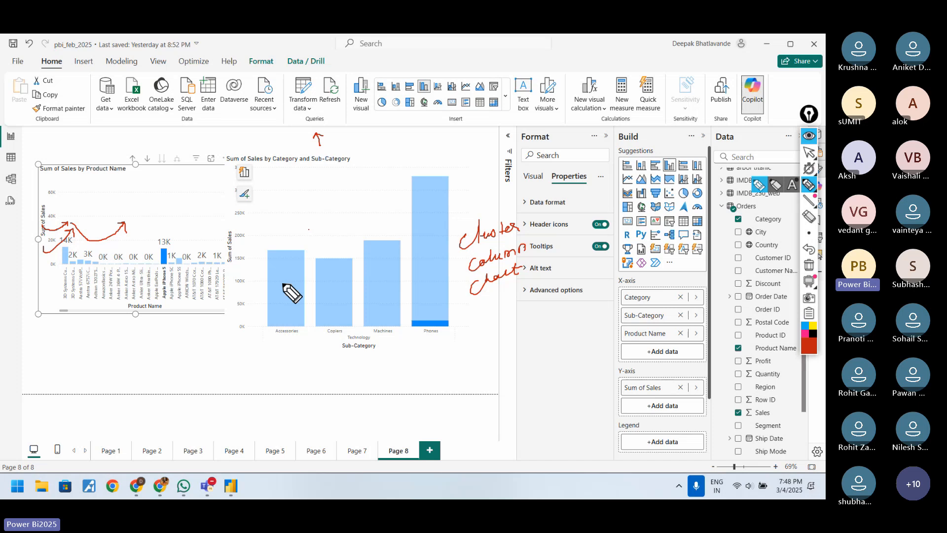
{"action": "left_click_drag", "start_coordinate": [282, 284], "coordinate": [388, 261]}
{"action": "left_click_drag", "start_coordinate": [437, 241], "coordinate": [432, 250]}
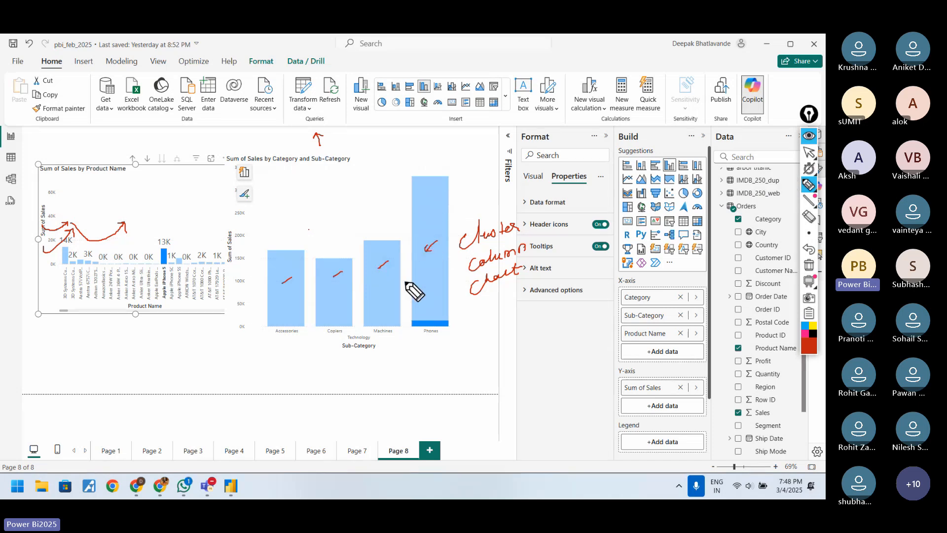
{"action": "mouse_move", "coordinate": [410, 328]}
{"action": "left_mouse_down"}
{"action": "mouse_move", "coordinate": [452, 316]}
{"action": "mouse_move", "coordinate": [451, 334]}
{"action": "left_mouse_up"}
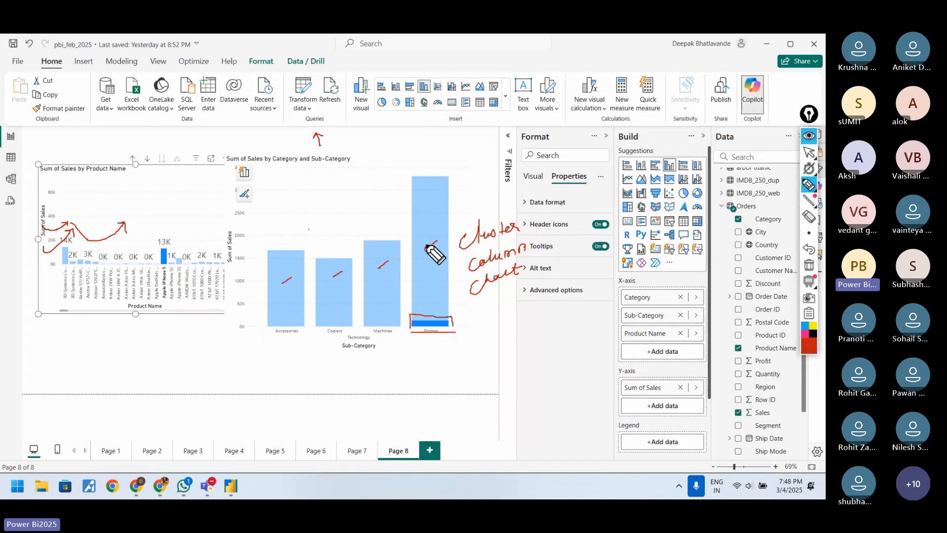
Step: Test cross-highlighting between the two charts by selecting the Phones bar and the Apple iPhone 5 bar, and clear the selection
{"action": "left_click", "coordinate": [809, 152]}
{"action": "left_click", "coordinate": [441, 333]}
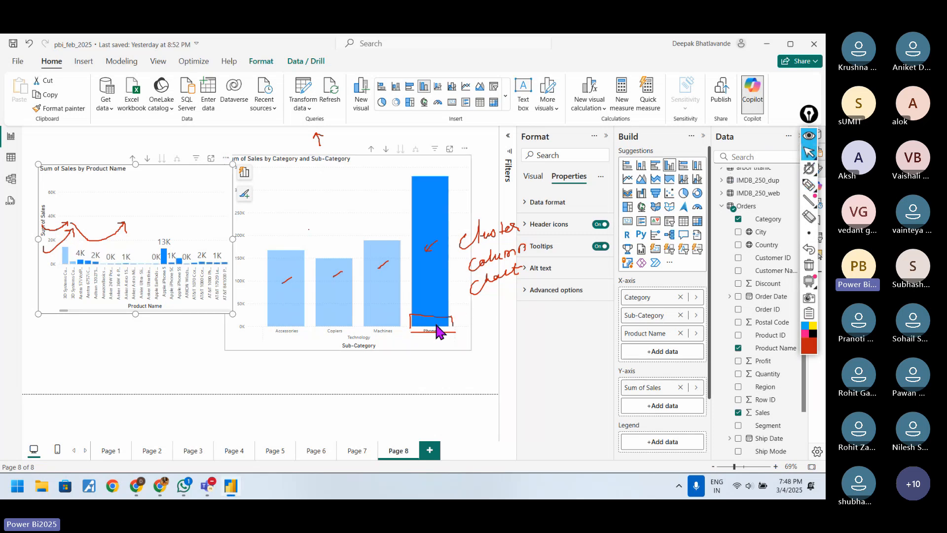
{"action": "left_click", "coordinate": [440, 334]}
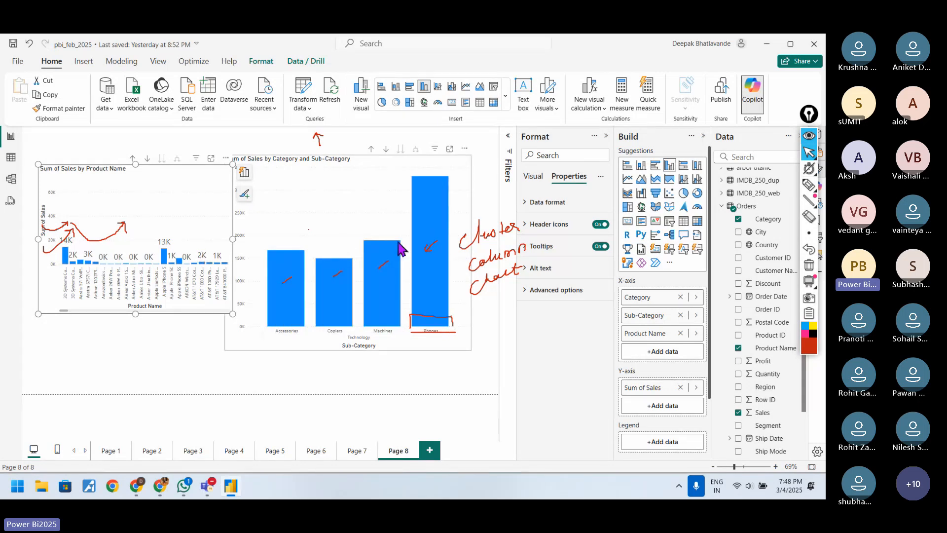
{"action": "left_click", "coordinate": [163, 260]}
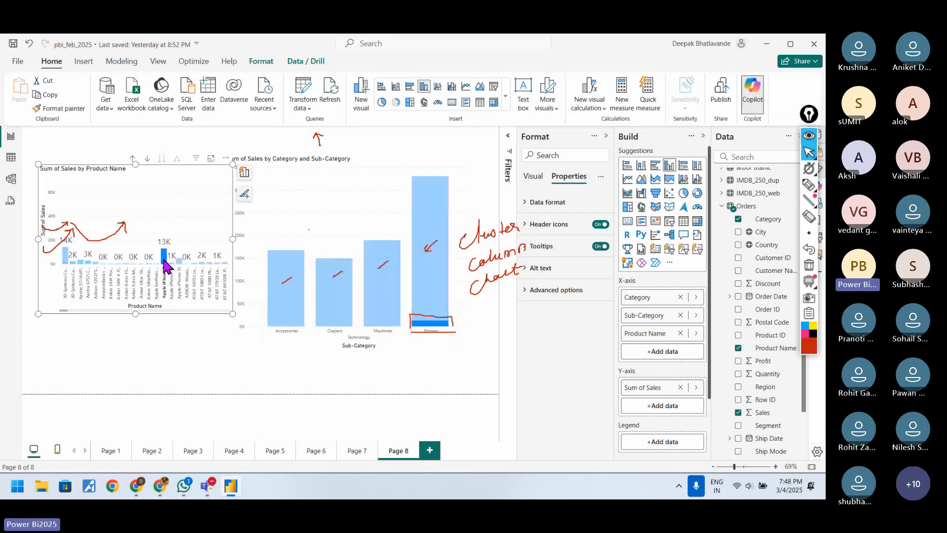
{"action": "left_click", "coordinate": [422, 327]}
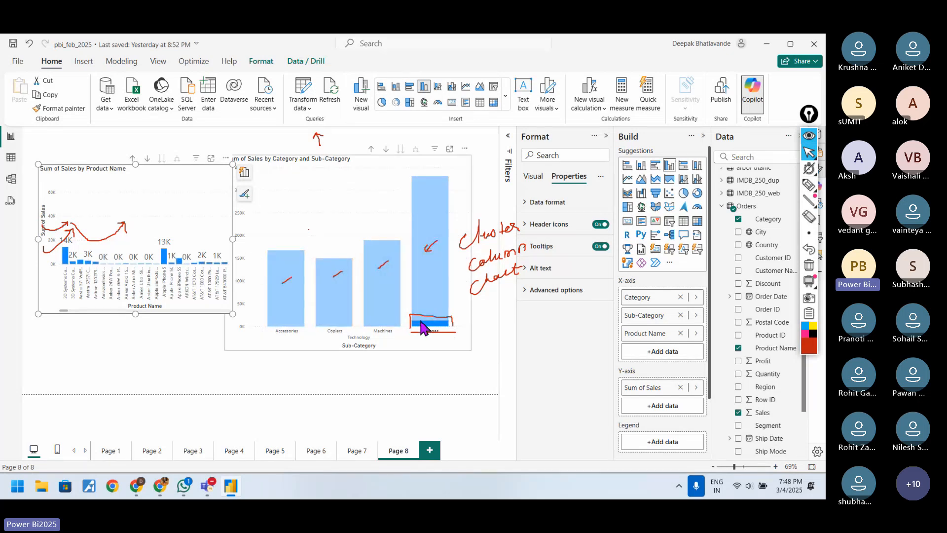
{"action": "left_click", "coordinate": [422, 327]}
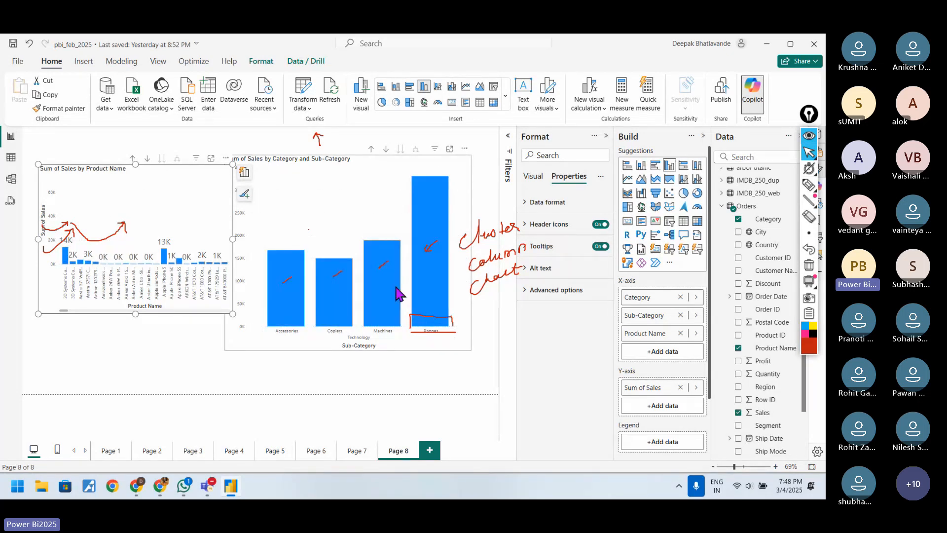
Step: Highlight the last visible AT&T product bar in the first chart, compare it with the Phones bar, and clear the highlight
{"action": "left_click", "coordinate": [225, 264]}
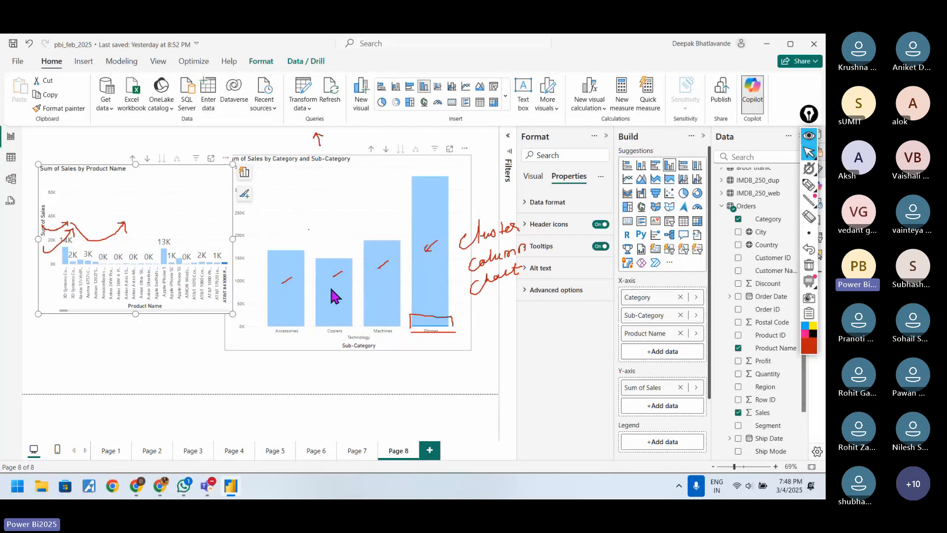
{"action": "left_click", "coordinate": [433, 322]}
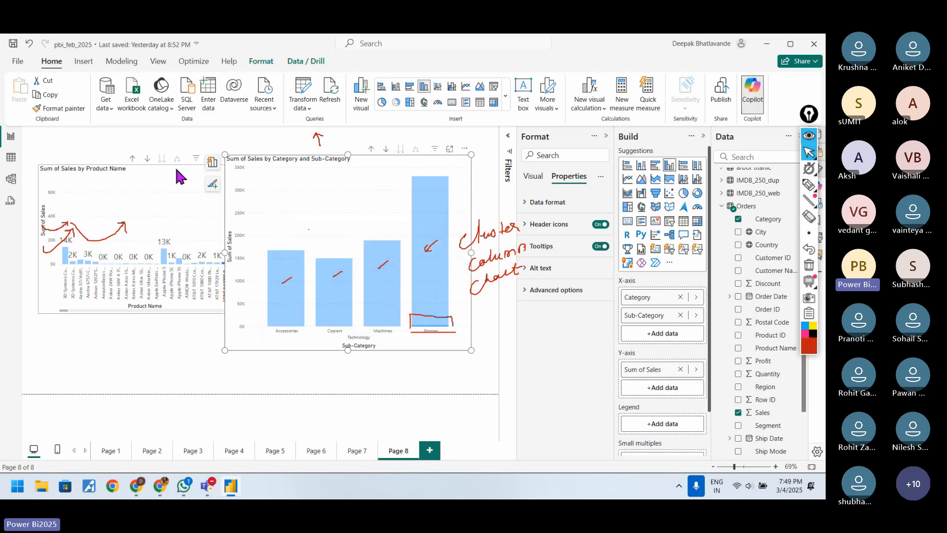
{"action": "left_click", "coordinate": [154, 164]}
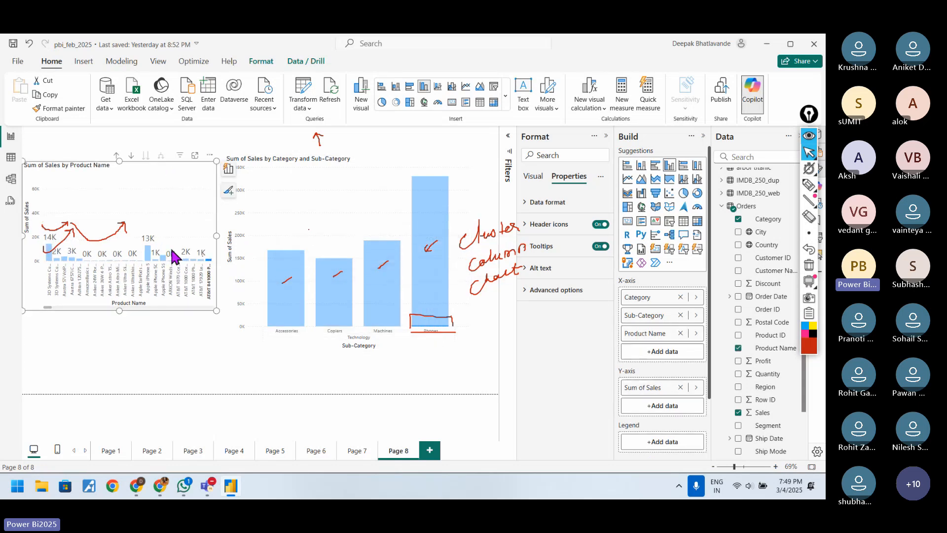
{"action": "left_click", "coordinate": [209, 266]}
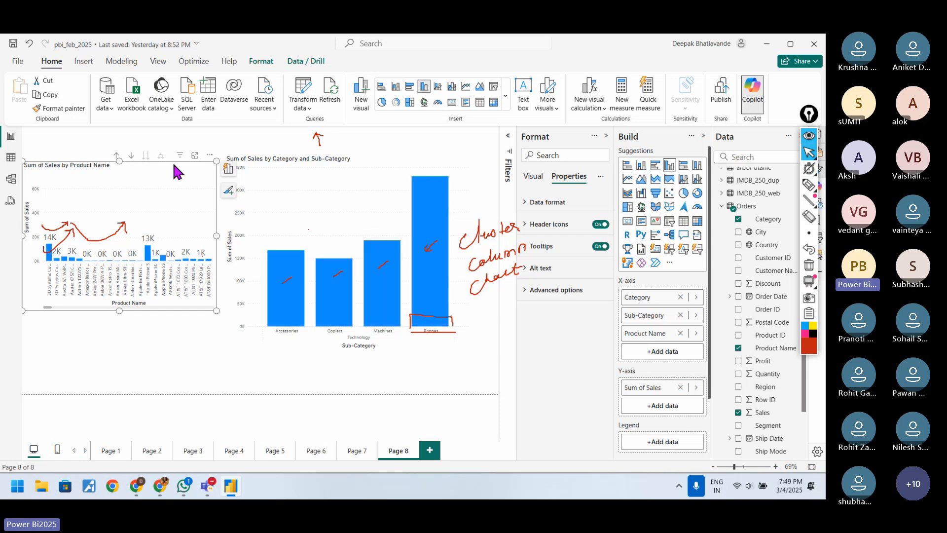
Step: Move the Product Name chart to the page's upper-left corner and enlarge it to reach the second chart's left and bottom edges
{"action": "left_click_drag", "start_coordinate": [175, 170], "coordinate": [187, 182]}
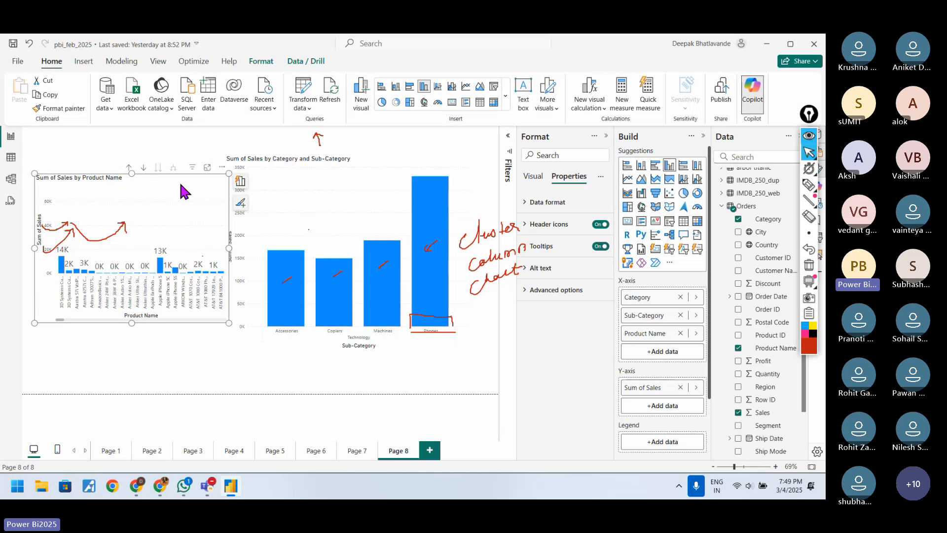
{"action": "left_click_drag", "start_coordinate": [152, 170], "coordinate": [147, 138]}
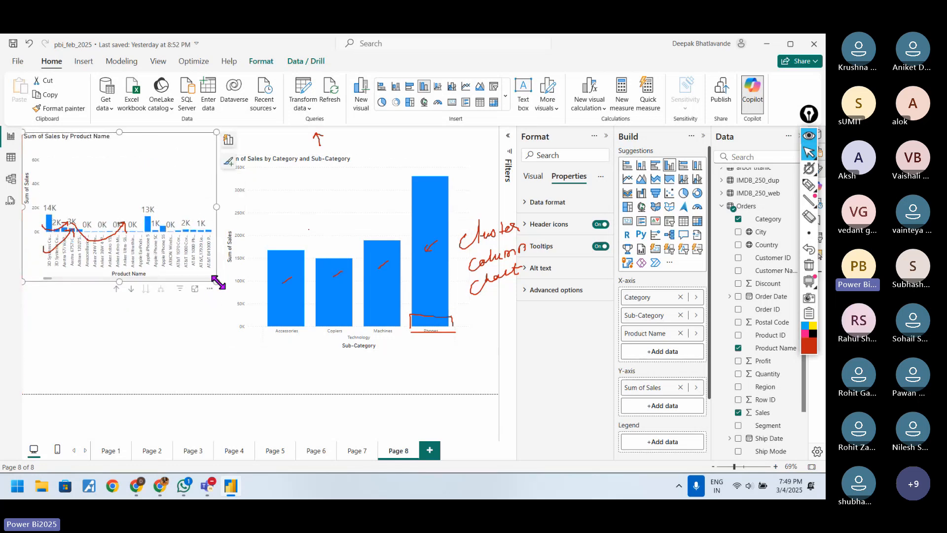
{"action": "mouse_move", "coordinate": [234, 345]}
{"action": "left_mouse_down"}
{"action": "mouse_move", "coordinate": [218, 368]}
{"action": "mouse_move", "coordinate": [227, 351]}
{"action": "left_mouse_up"}
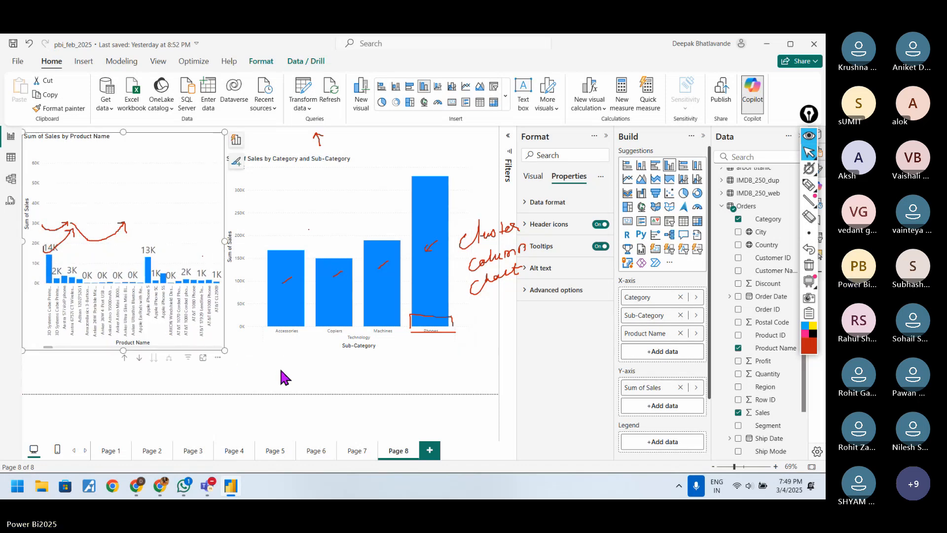
{"action": "left_click", "coordinate": [281, 370]}
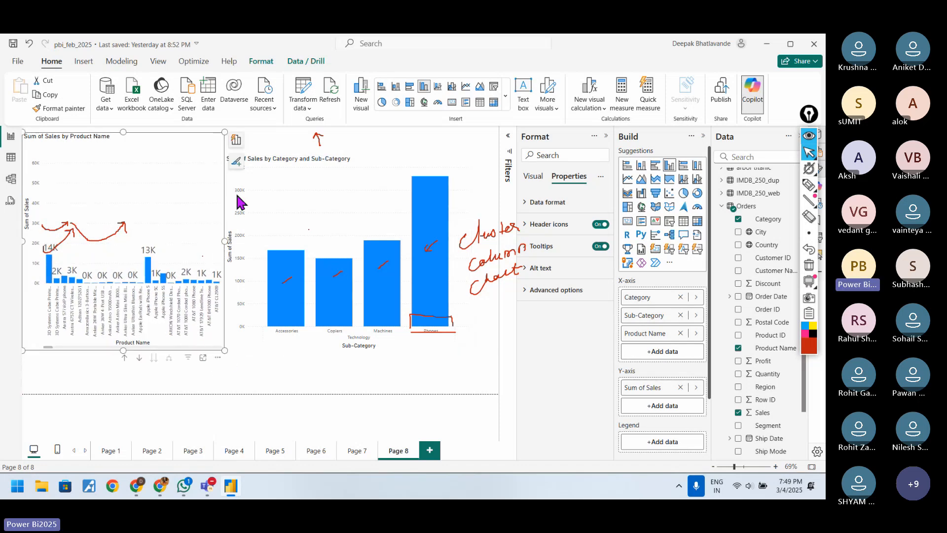
Step: Remove the Sum of Sales by Category and Sub-Category chart and erase all pen annotations
{"action": "left_click", "coordinate": [380, 169]}
{"action": "left_click", "coordinate": [467, 157]}
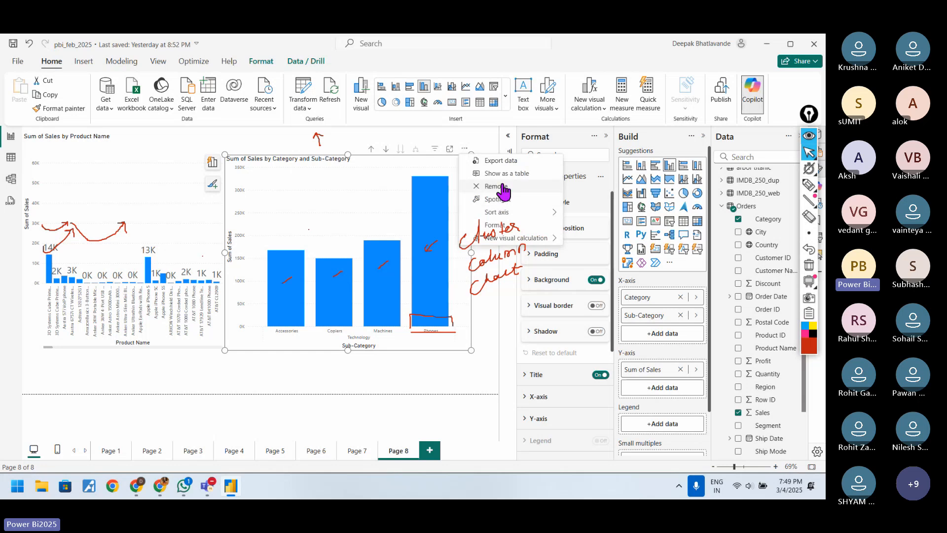
{"action": "left_click", "coordinate": [493, 185]}
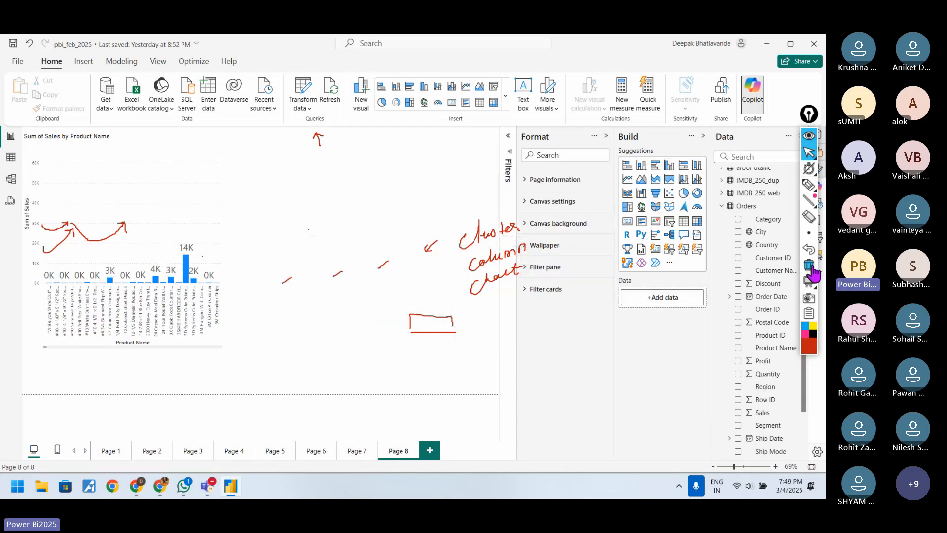
{"action": "left_click", "coordinate": [808, 266]}
Step: Widen the remaining sales chart across most of the page and drill it up to the Category level
{"action": "left_click", "coordinate": [212, 148]}
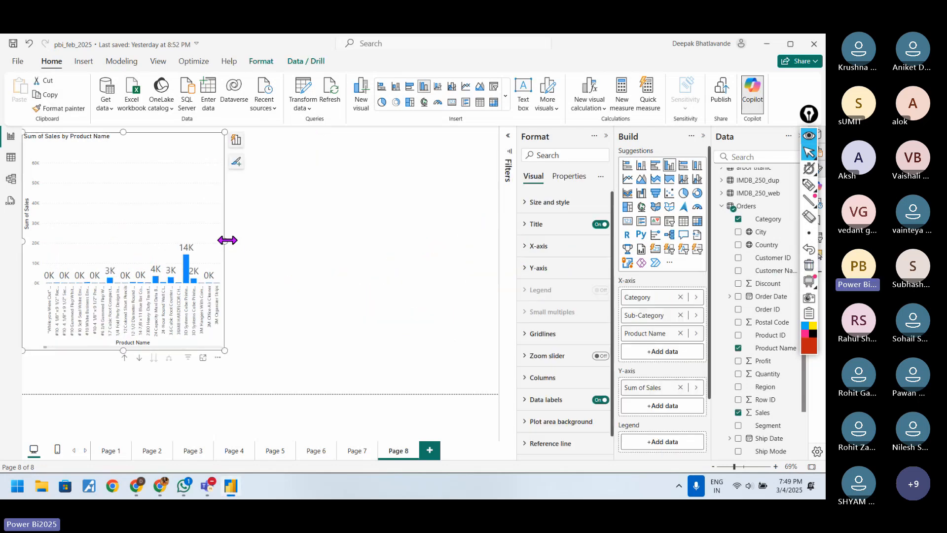
{"action": "left_click_drag", "start_coordinate": [226, 240], "coordinate": [464, 250]}
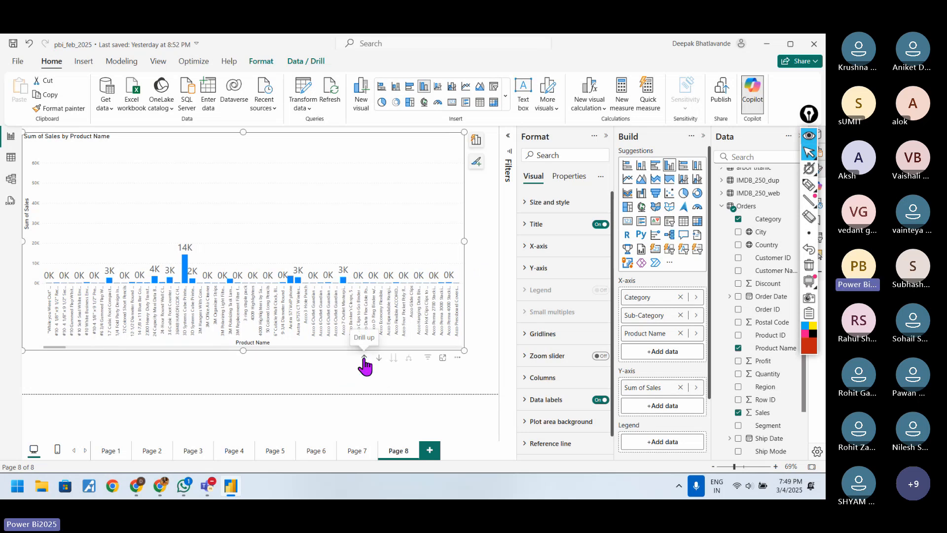
{"action": "left_click", "coordinate": [364, 357]}
{"action": "left_click", "coordinate": [364, 359]}
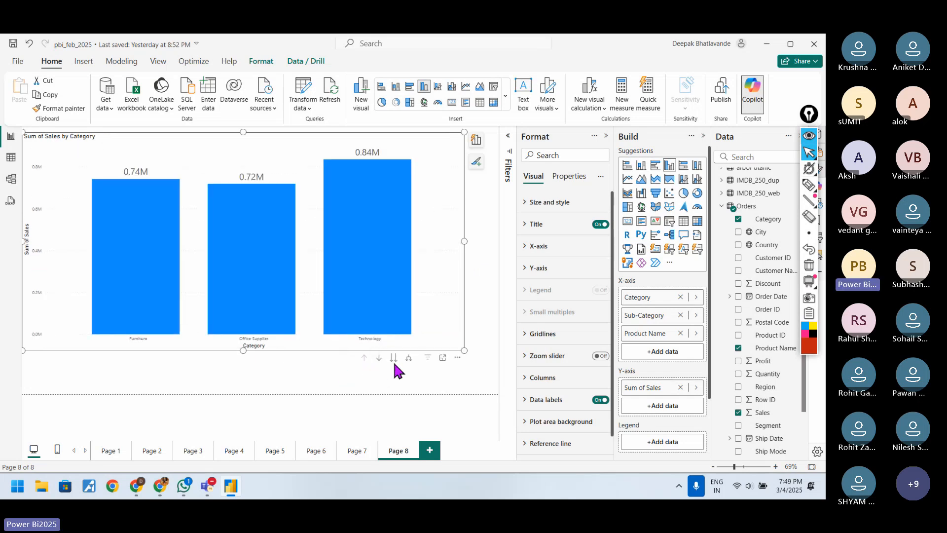
Step: Move the chart through the Sub-Category level to Product Name and browse along the axis to the GBC and Global products
{"action": "left_click", "coordinate": [394, 358]}
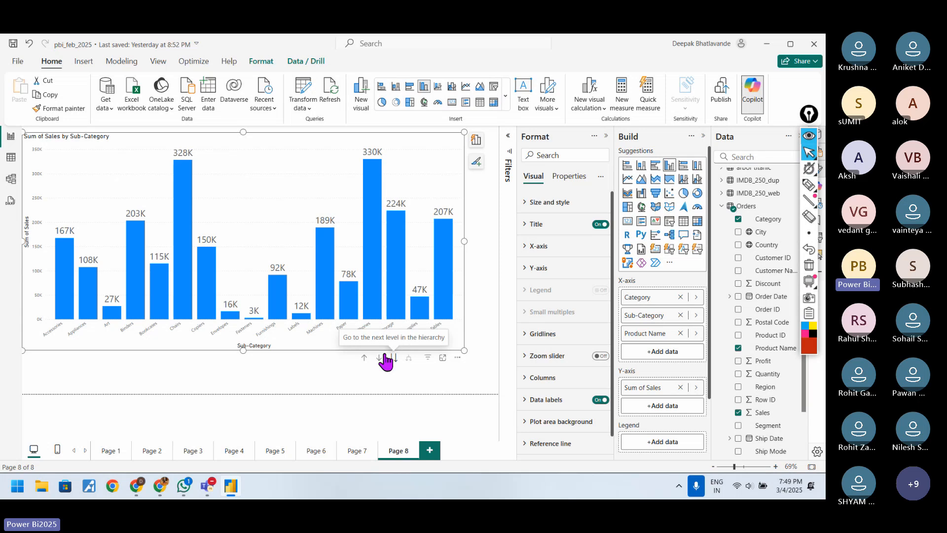
{"action": "left_click", "coordinate": [394, 357]}
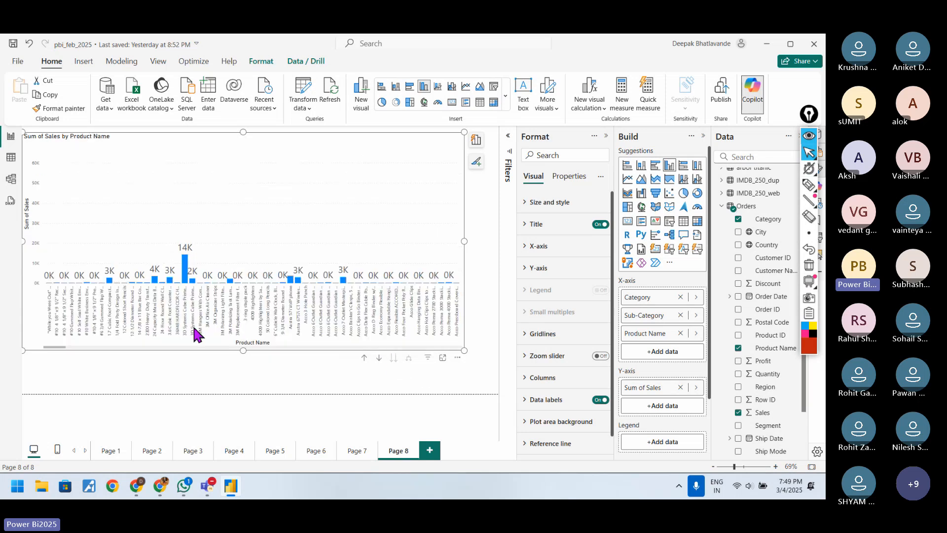
{"action": "mouse_move", "coordinate": [45, 350]}
{"action": "left_mouse_down"}
{"action": "mouse_move", "coordinate": [461, 347]}
{"action": "mouse_move", "coordinate": [277, 363]}
{"action": "mouse_move", "coordinate": [52, 352]}
{"action": "mouse_move", "coordinate": [266, 339]}
{"action": "mouse_move", "coordinate": [467, 351]}
{"action": "mouse_move", "coordinate": [228, 354]}
{"action": "left_mouse_up"}
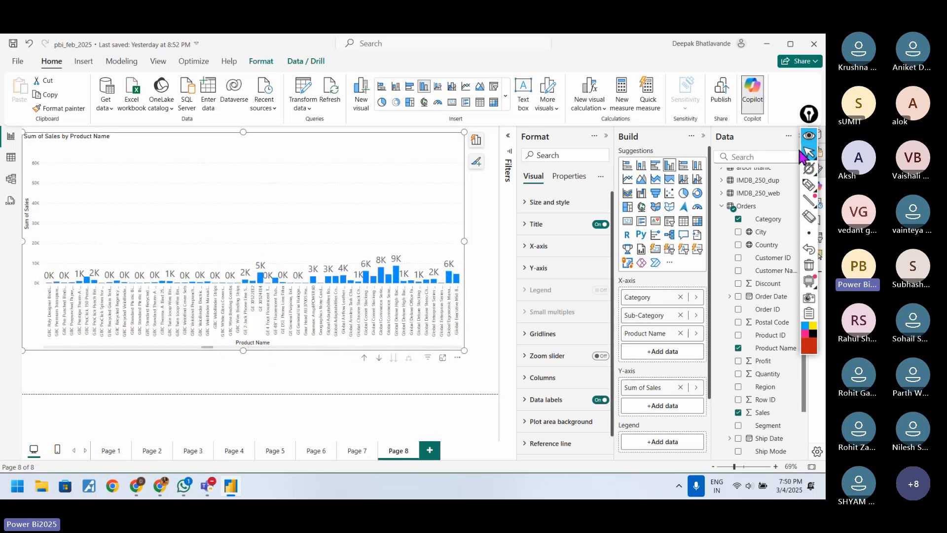
{"action": "left_click", "coordinate": [809, 187]}
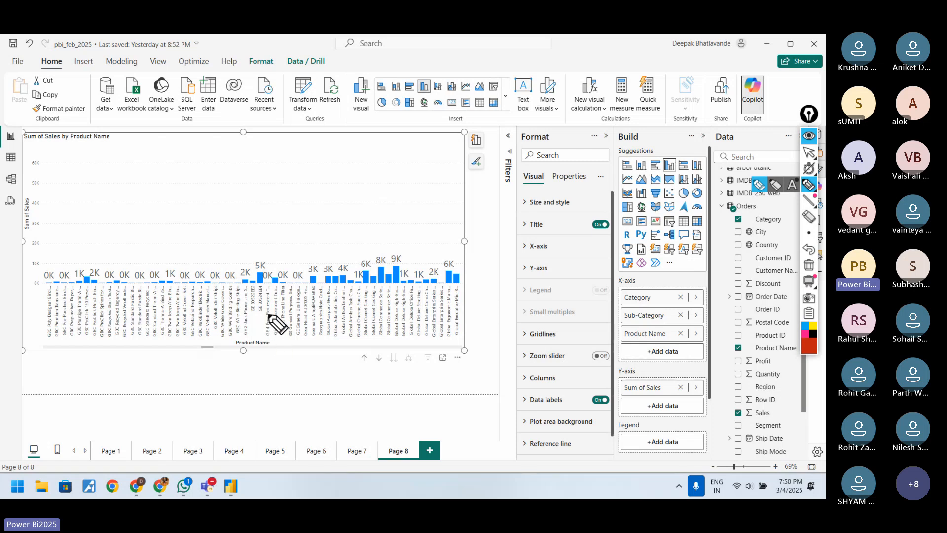
{"action": "left_click", "coordinate": [809, 152]}
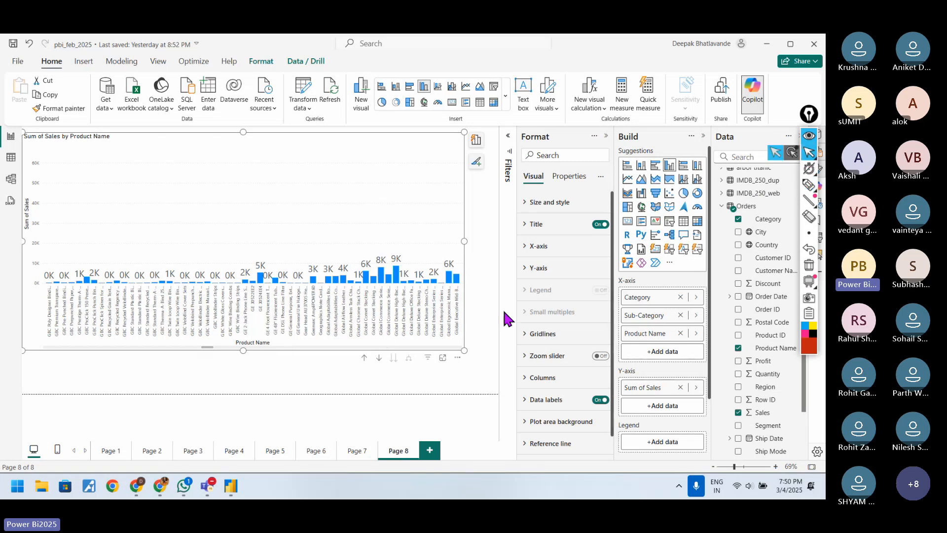
Step: Show the chart in focus mode, browse to the Fellowes products, and mark the Fellowes PB500 Electric label with the red pen
{"action": "left_click", "coordinate": [442, 357]}
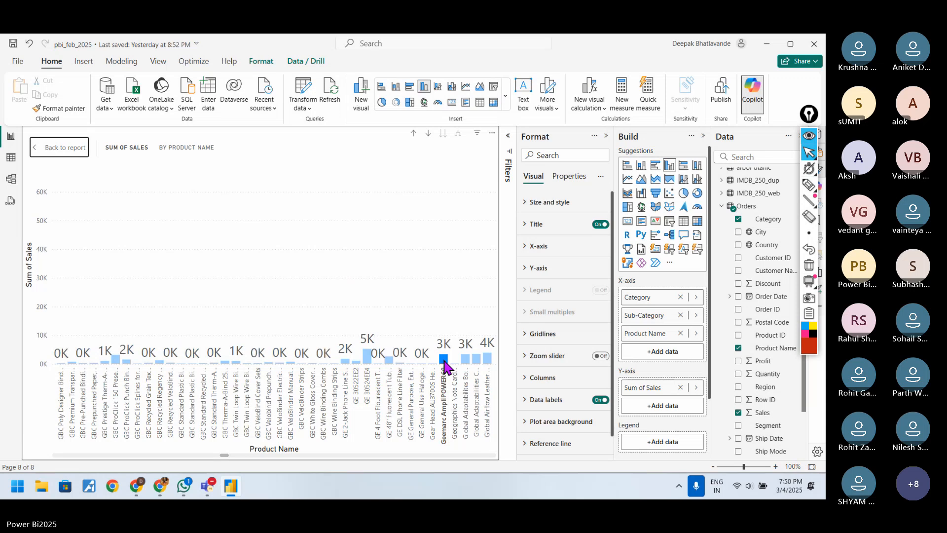
{"action": "left_click", "coordinate": [445, 361]}
{"action": "left_click_drag", "start_coordinate": [230, 456], "coordinate": [207, 455]}
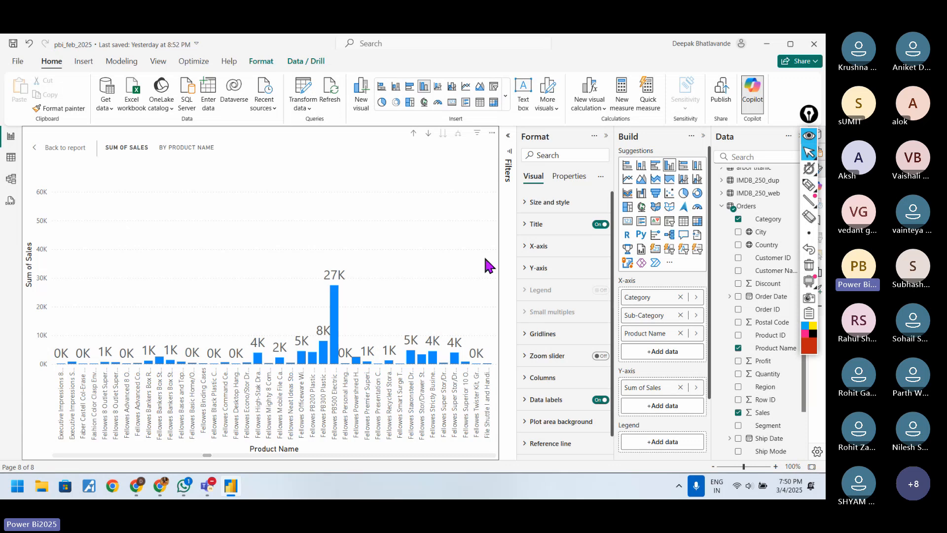
{"action": "left_click", "coordinate": [809, 185]}
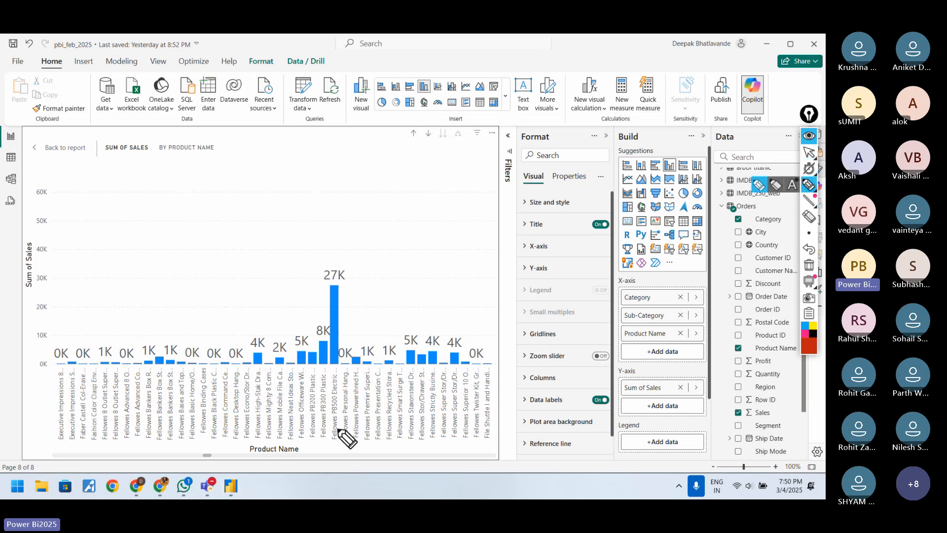
{"action": "mouse_move", "coordinate": [339, 416]}
{"action": "left_mouse_down"}
{"action": "mouse_move", "coordinate": [339, 439]}
{"action": "mouse_move", "coordinate": [339, 377]}
{"action": "left_mouse_up"}
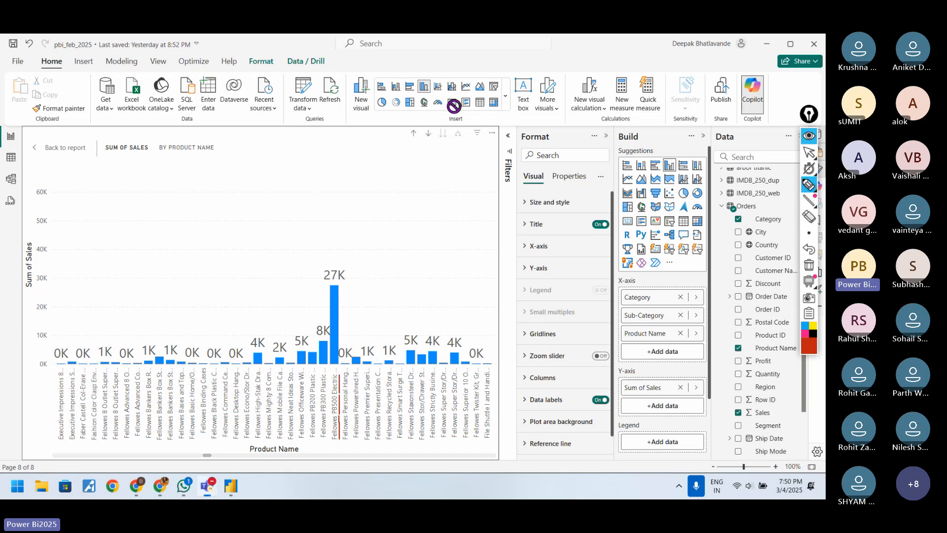
Step: Circle the 27K label of the Fellowes PB500 Electric bar in red pen and draw arrows pointing at it
{"action": "mouse_move", "coordinate": [342, 261]}
{"action": "left_mouse_down"}
{"action": "mouse_move", "coordinate": [321, 282]}
{"action": "mouse_move", "coordinate": [344, 262]}
{"action": "left_mouse_up"}
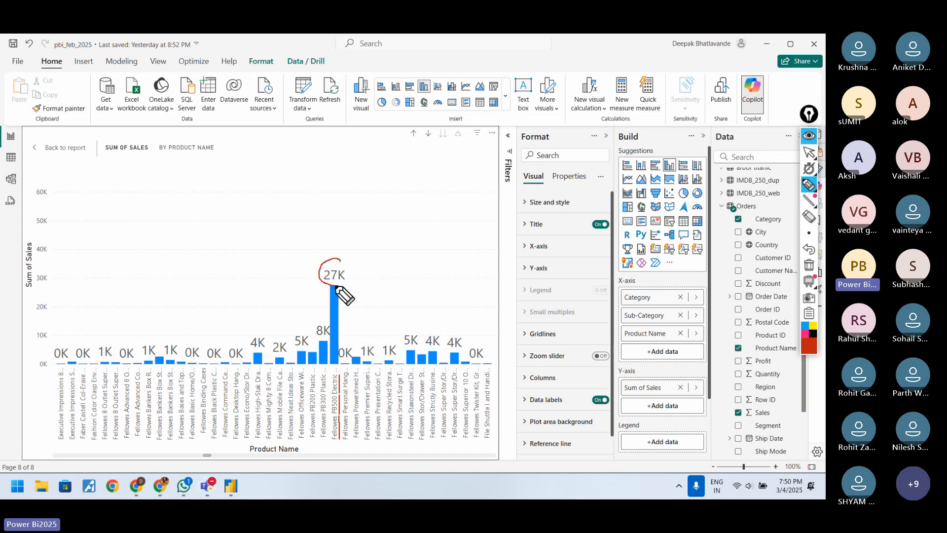
{"action": "left_click_drag", "start_coordinate": [400, 256], "coordinate": [353, 255]}
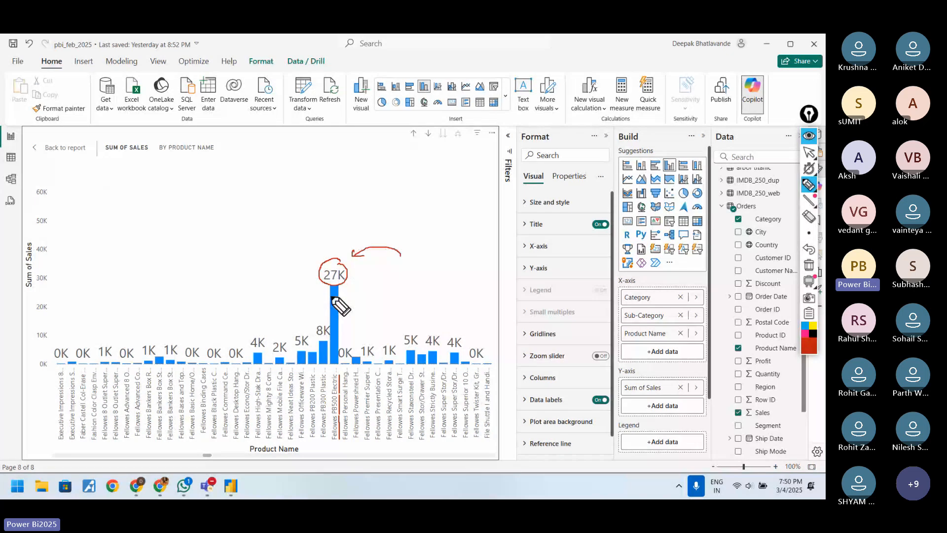
{"action": "left_click_drag", "start_coordinate": [300, 298], "coordinate": [326, 291]}
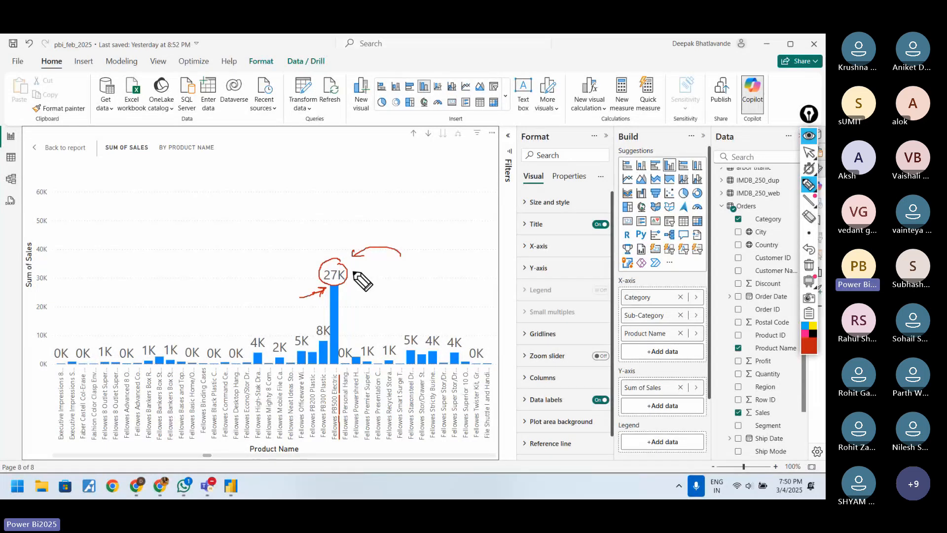
{"action": "mouse_move", "coordinate": [377, 273]}
{"action": "left_mouse_down"}
{"action": "mouse_move", "coordinate": [354, 273]}
{"action": "mouse_move", "coordinate": [363, 279]}
{"action": "left_mouse_up"}
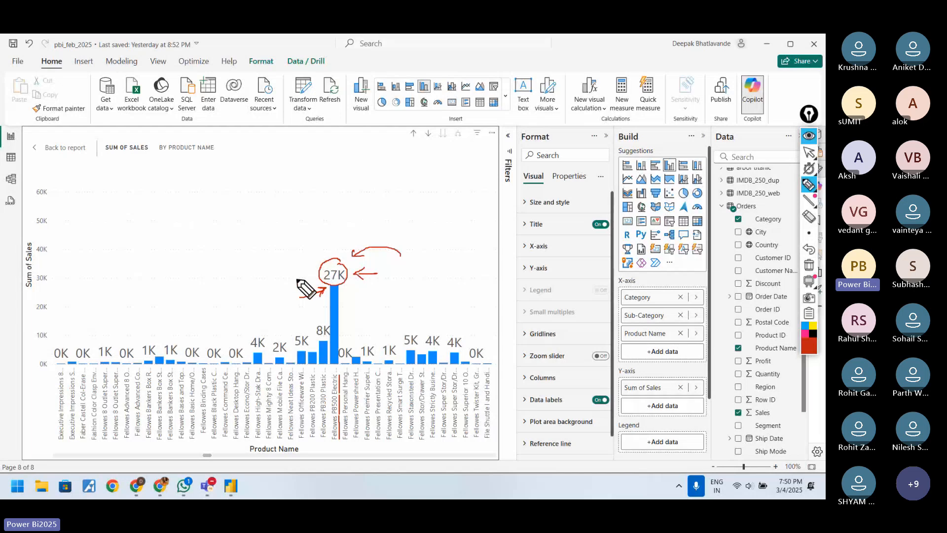
{"action": "left_click_drag", "start_coordinate": [294, 274], "coordinate": [310, 270]}
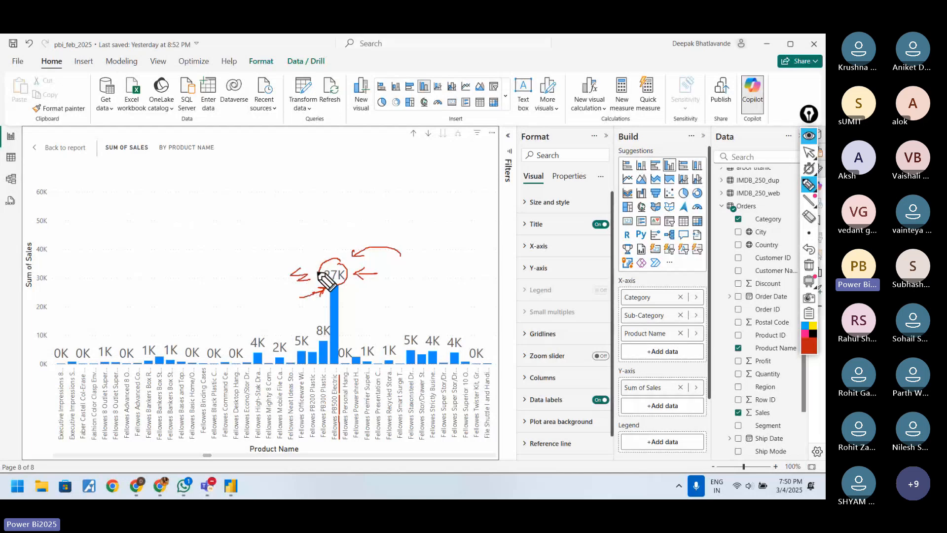
{"action": "left_click", "coordinate": [809, 152]}
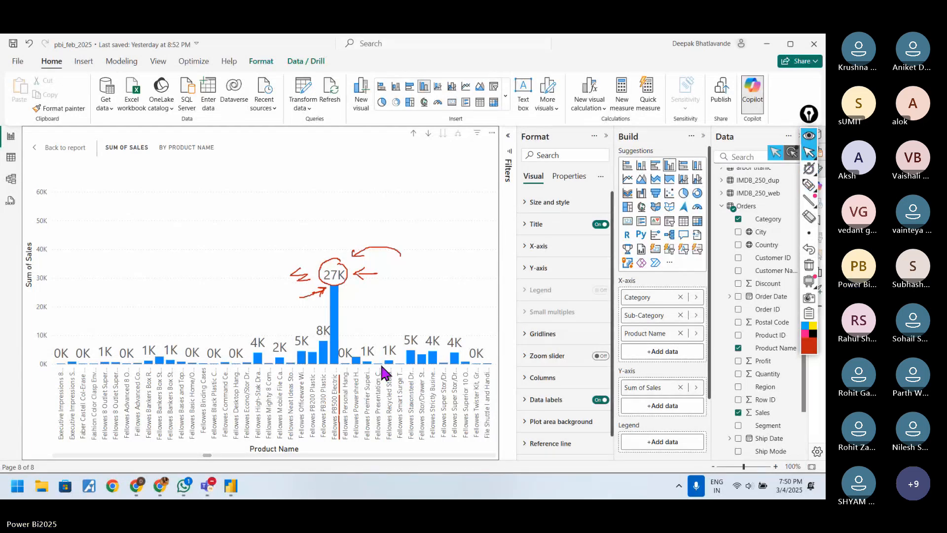
{"action": "left_click", "coordinate": [186, 488]}
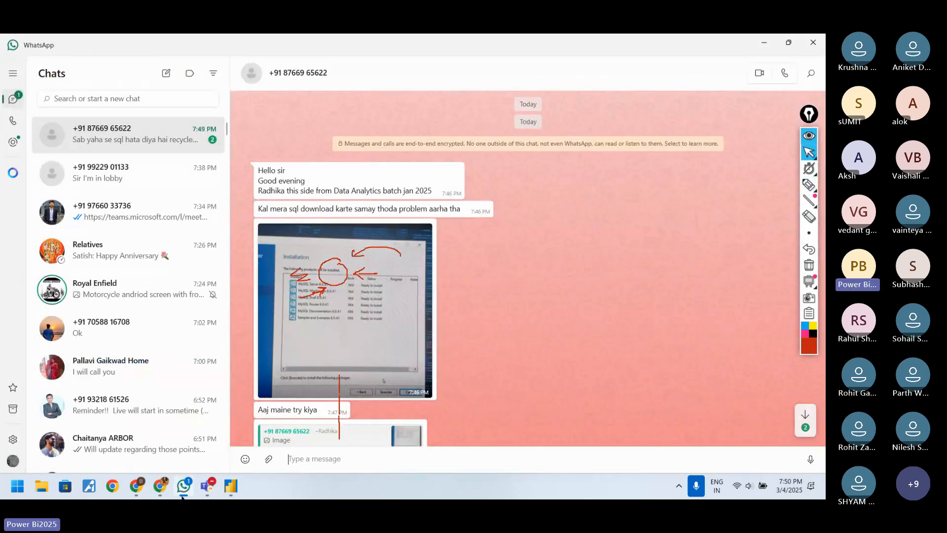
{"action": "left_click", "coordinate": [181, 493]}
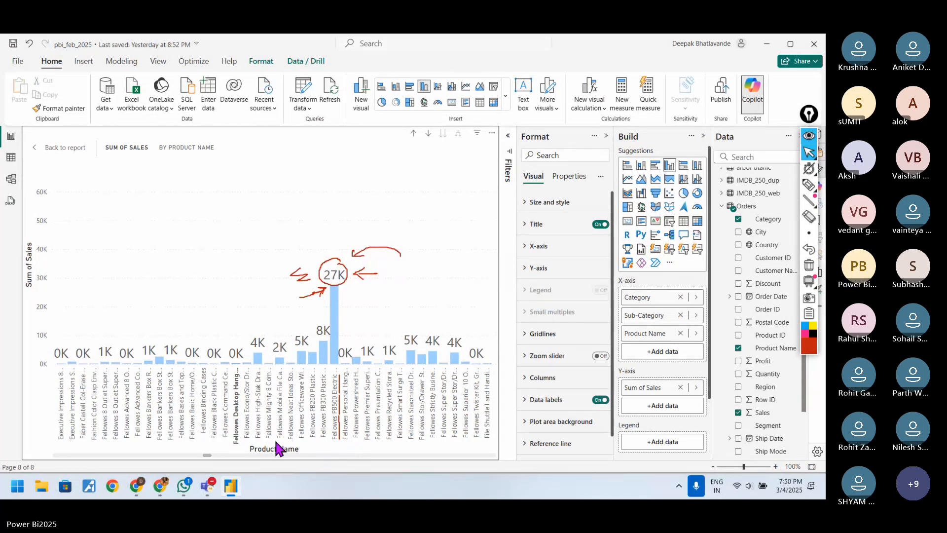
{"action": "left_click", "coordinate": [241, 443]}
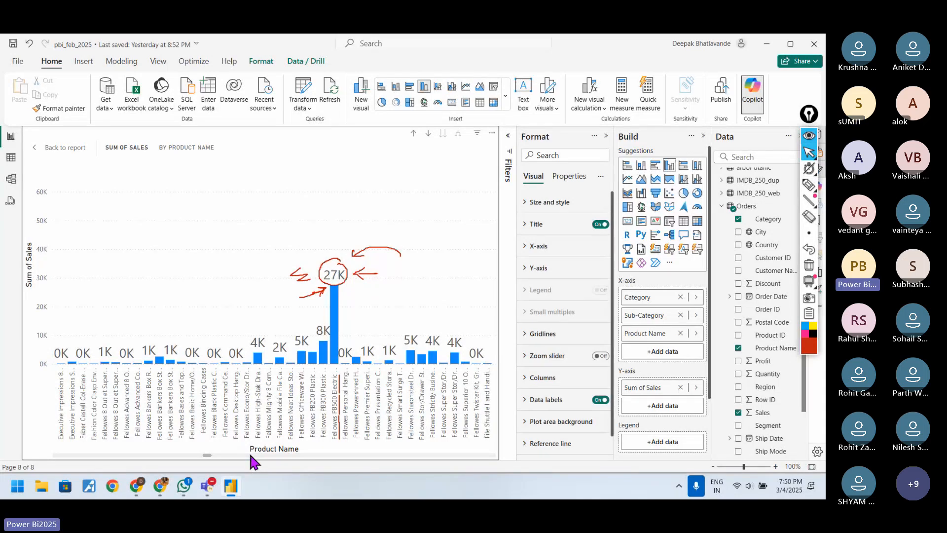
Step: Draw a descending column of short red pen dashes above the 27K bar, with a small arrow leading to it
{"action": "left_click", "coordinate": [809, 184]}
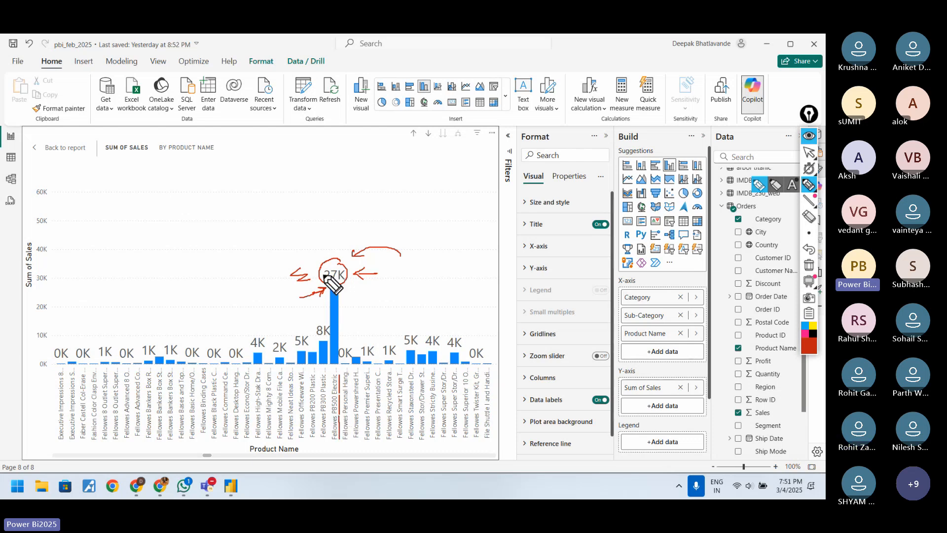
{"action": "mouse_move", "coordinate": [285, 167]}
{"action": "left_mouse_down"}
{"action": "mouse_move", "coordinate": [310, 163]}
{"action": "mouse_move", "coordinate": [319, 186]}
{"action": "left_mouse_up"}
{"action": "left_click_drag", "start_coordinate": [305, 197], "coordinate": [324, 197]}
{"action": "mouse_move", "coordinate": [310, 207]}
{"action": "left_mouse_down"}
{"action": "mouse_move", "coordinate": [325, 203]}
{"action": "mouse_move", "coordinate": [328, 220]}
{"action": "left_mouse_up"}
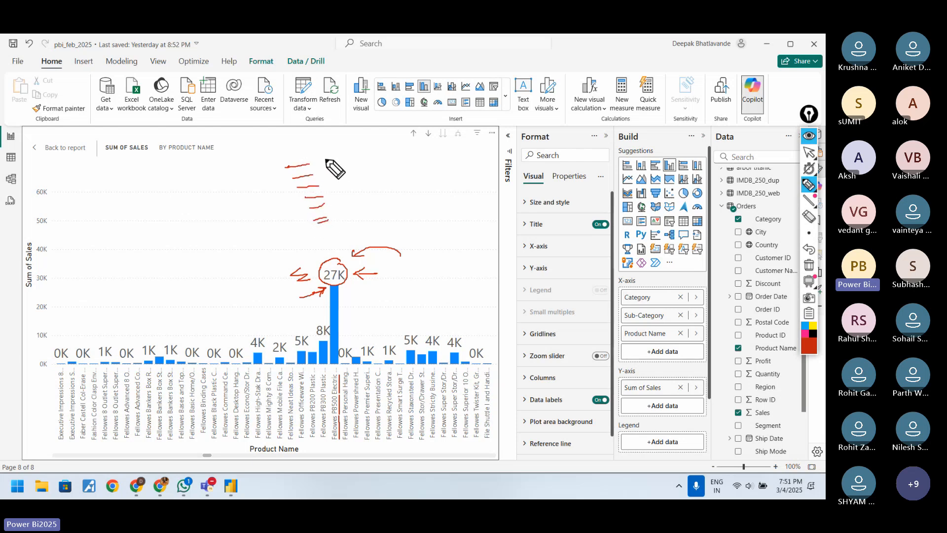
{"action": "left_click_drag", "start_coordinate": [259, 196], "coordinate": [278, 196]}
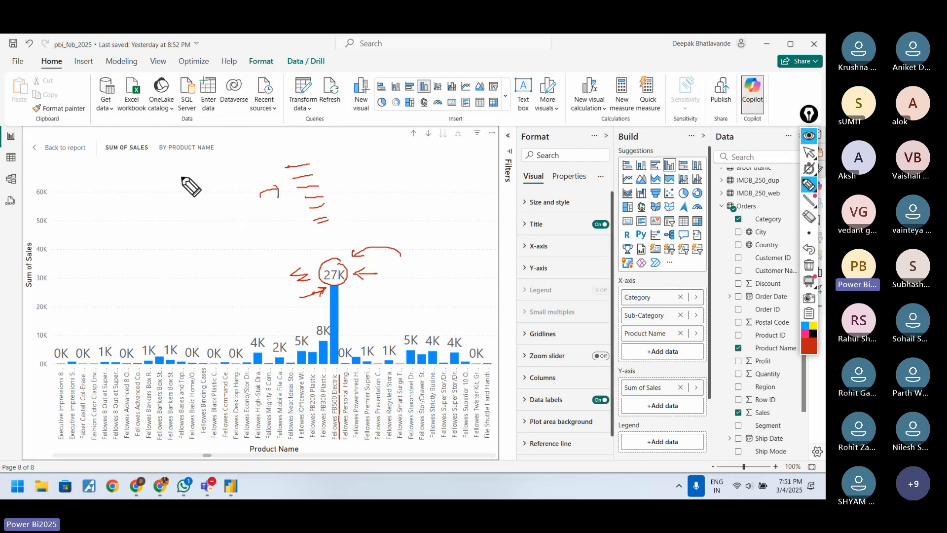
Step: Handwrite PB500 with dashes beneath it and the quantities 1, 2, 1, 3 alongside, linked by a curved arrow
{"action": "left_click_drag", "start_coordinate": [163, 179], "coordinate": [164, 184]}
{"action": "left_click_drag", "start_coordinate": [170, 176], "coordinate": [172, 187]}
{"action": "left_click_drag", "start_coordinate": [172, 175], "coordinate": [183, 183]}
{"action": "left_click_drag", "start_coordinate": [183, 174], "coordinate": [189, 172]}
{"action": "mouse_move", "coordinate": [193, 172]}
{"action": "left_mouse_down"}
{"action": "mouse_move", "coordinate": [210, 170]}
{"action": "mouse_move", "coordinate": [201, 189]}
{"action": "left_mouse_up"}
{"action": "left_click_drag", "start_coordinate": [181, 202], "coordinate": [202, 200]}
{"action": "left_click_drag", "start_coordinate": [189, 213], "coordinate": [211, 221]}
{"action": "left_click_drag", "start_coordinate": [197, 232], "coordinate": [213, 229]}
{"action": "mouse_move", "coordinate": [186, 164]}
{"action": "left_mouse_down"}
{"action": "mouse_move", "coordinate": [193, 149]}
{"action": "mouse_move", "coordinate": [244, 150]}
{"action": "mouse_move", "coordinate": [227, 168]}
{"action": "mouse_move", "coordinate": [240, 205]}
{"action": "left_mouse_up"}
{"action": "left_click", "coordinate": [237, 156]}
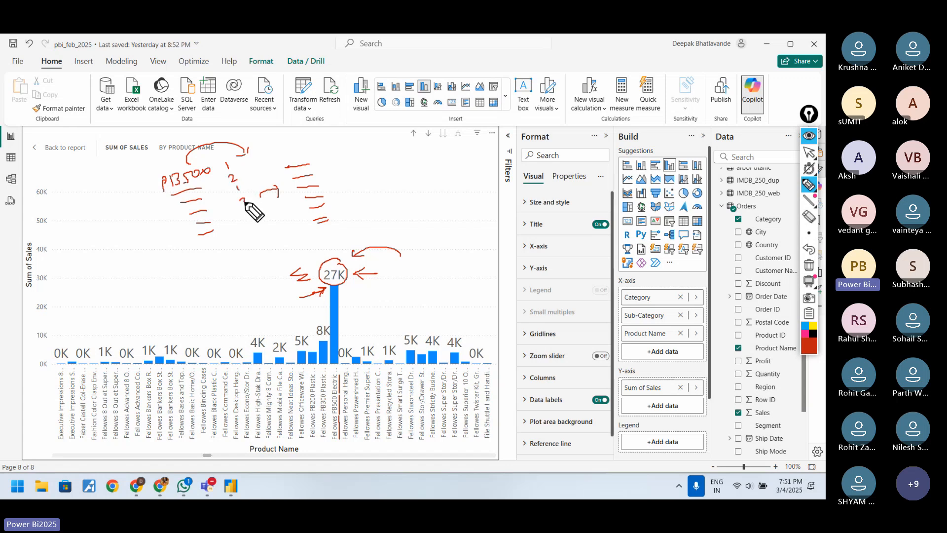
Step: Add dashes and a summation arrow from the quantities to the 27K label, and sketch the Cat, Su, P drill path
{"action": "mouse_move", "coordinate": [251, 163]}
{"action": "left_mouse_down"}
{"action": "mouse_move", "coordinate": [267, 157]}
{"action": "mouse_move", "coordinate": [270, 165]}
{"action": "left_mouse_up"}
{"action": "left_click_drag", "start_coordinate": [261, 175], "coordinate": [276, 172]}
{"action": "mouse_move", "coordinate": [269, 180]}
{"action": "left_mouse_down"}
{"action": "mouse_move", "coordinate": [269, 215]}
{"action": "mouse_move", "coordinate": [306, 226]}
{"action": "mouse_move", "coordinate": [320, 255]}
{"action": "left_mouse_up"}
{"action": "left_click_drag", "start_coordinate": [316, 247], "coordinate": [338, 272]}
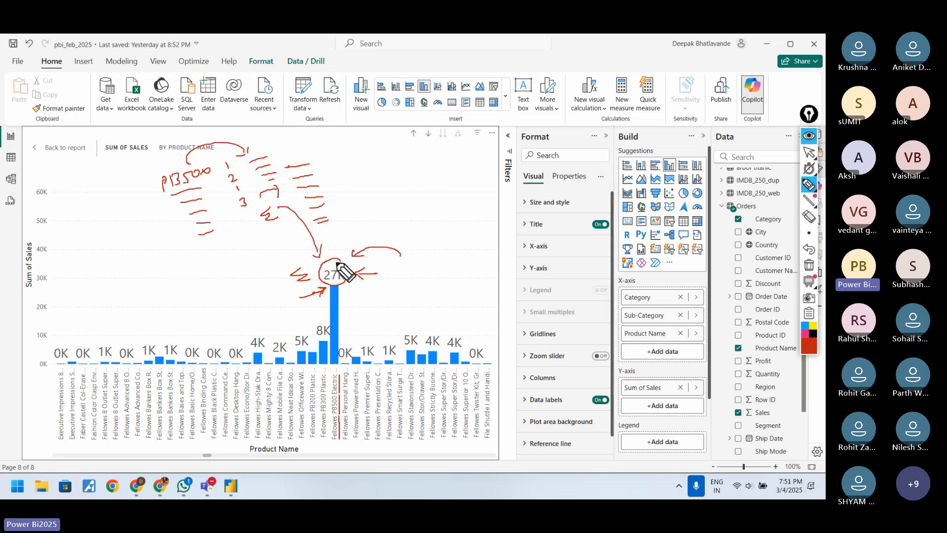
{"action": "mouse_move", "coordinate": [54, 217]}
{"action": "left_mouse_down"}
{"action": "mouse_move", "coordinate": [59, 228]}
{"action": "mouse_move", "coordinate": [63, 205]}
{"action": "mouse_move", "coordinate": [91, 207]}
{"action": "mouse_move", "coordinate": [128, 176]}
{"action": "mouse_move", "coordinate": [135, 183]}
{"action": "left_mouse_up"}
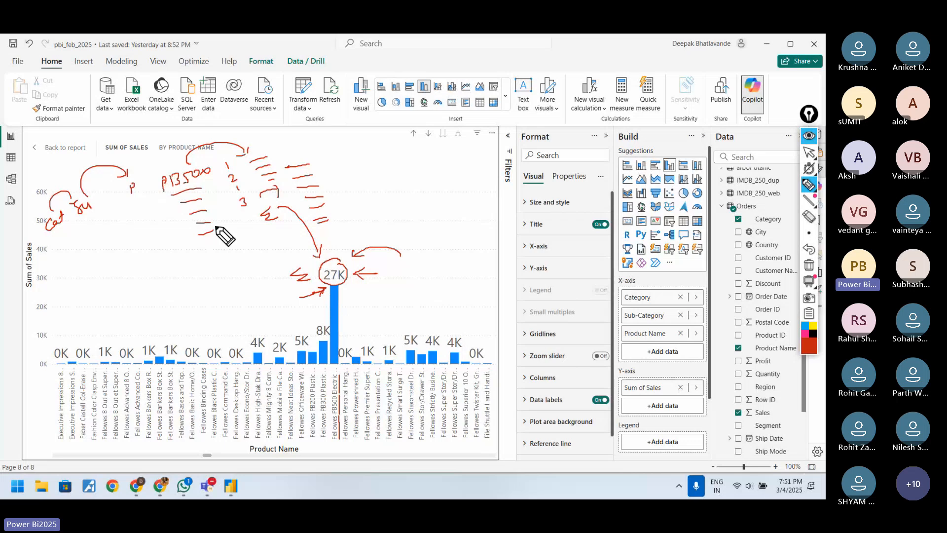
Step: Erase all pen annotations, draw a red arrow along the Product Name axis, and erase it as well
{"action": "left_click", "coordinate": [809, 269]}
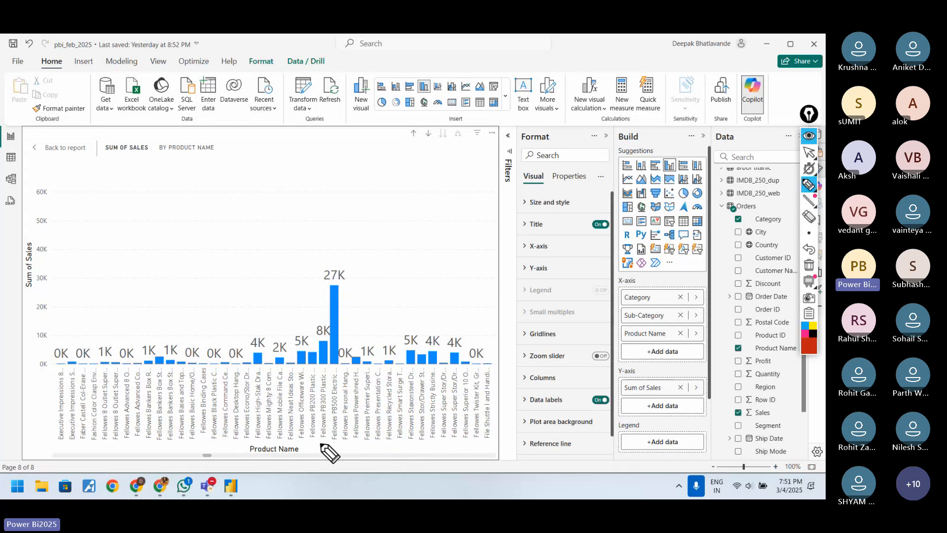
{"action": "left_click_drag", "start_coordinate": [154, 446], "coordinate": [251, 446]}
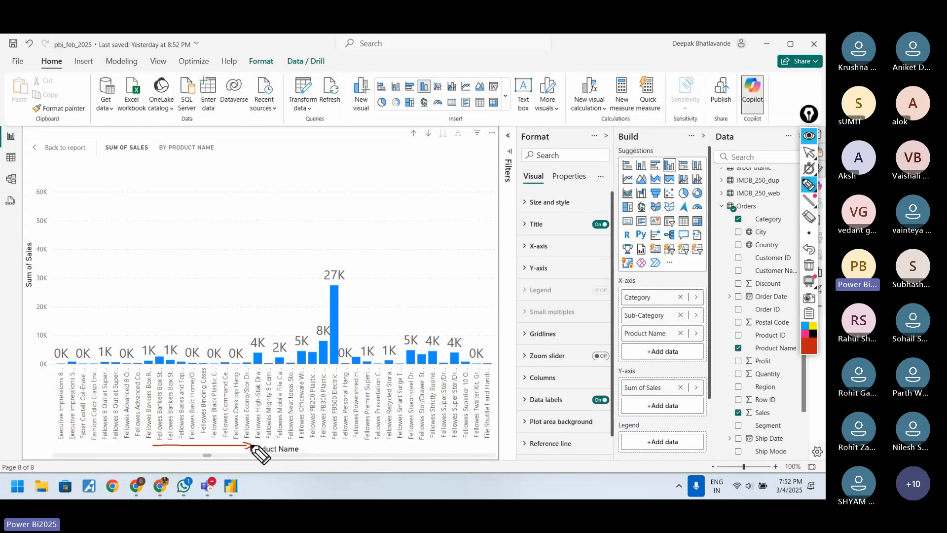
{"action": "left_click", "coordinate": [810, 270]}
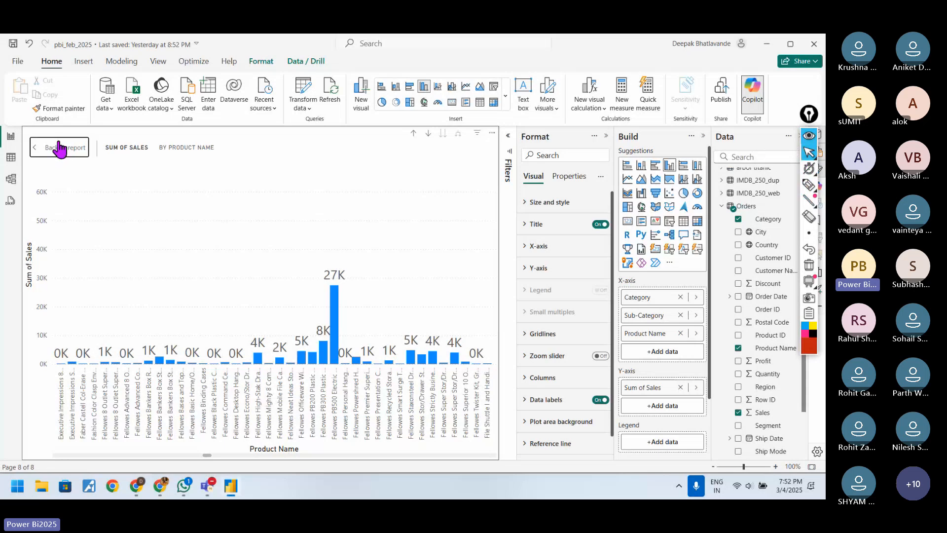
Step: Leave focus mode and shrink the Sum of Sales by Product Name chart into the upper part of Page 8
{"action": "left_click", "coordinate": [59, 148]}
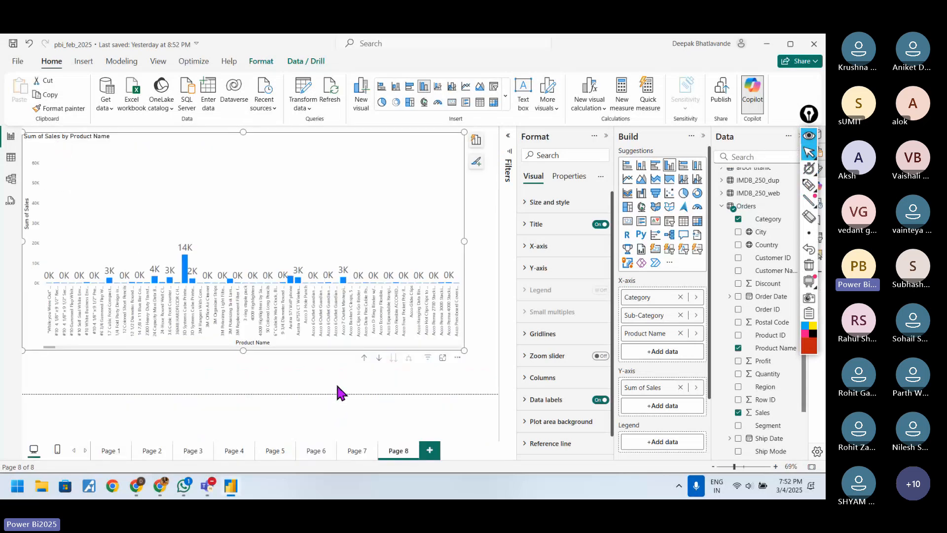
{"action": "left_click_drag", "start_coordinate": [462, 348], "coordinate": [367, 259]}
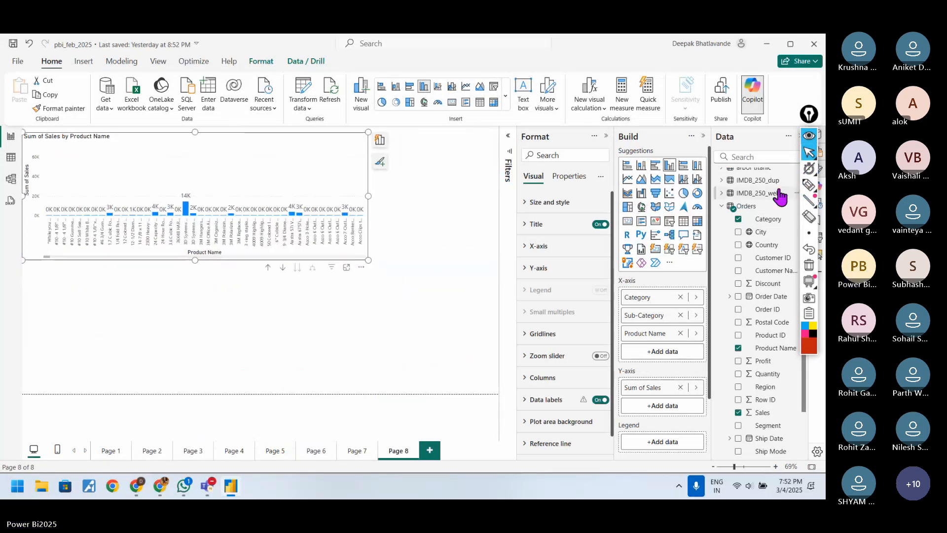
Step: Handwrite the starred note "Count of unique products" in red pen below the chart and return to the normal pointer
{"action": "left_click", "coordinate": [809, 185]}
{"action": "mouse_move", "coordinate": [322, 316]}
{"action": "left_mouse_down"}
{"action": "mouse_move", "coordinate": [375, 295]}
{"action": "mouse_move", "coordinate": [364, 304]}
{"action": "mouse_move", "coordinate": [428, 284]}
{"action": "mouse_move", "coordinate": [434, 291]}
{"action": "mouse_move", "coordinate": [457, 270]}
{"action": "mouse_move", "coordinate": [528, 252]}
{"action": "left_mouse_up"}
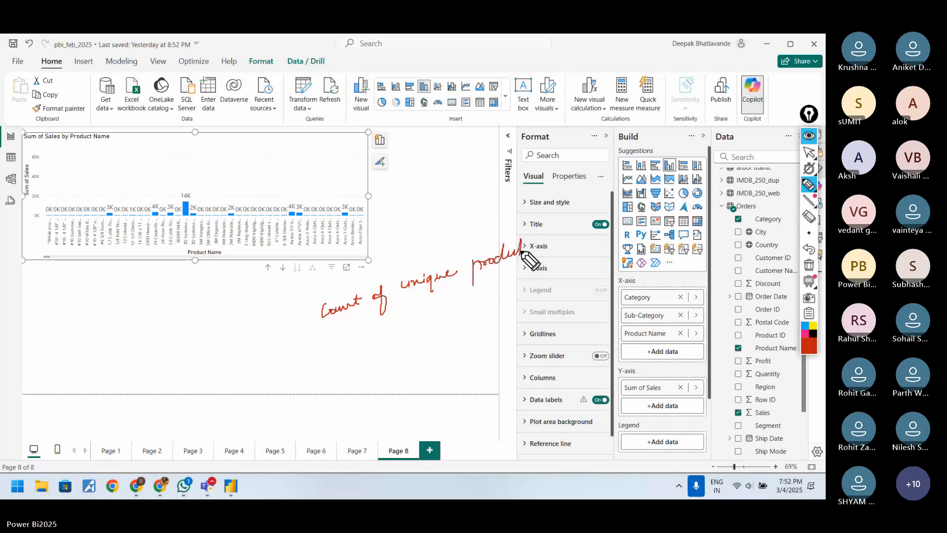
{"action": "left_click_drag", "start_coordinate": [302, 307], "coordinate": [302, 327]}
{"action": "left_click_drag", "start_coordinate": [296, 320], "coordinate": [309, 312]}
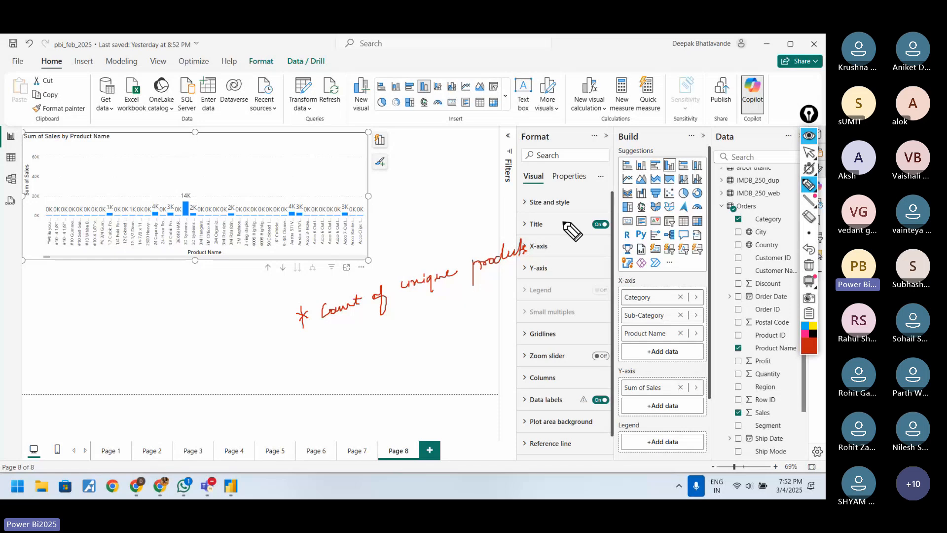
{"action": "left_click", "coordinate": [809, 153]}
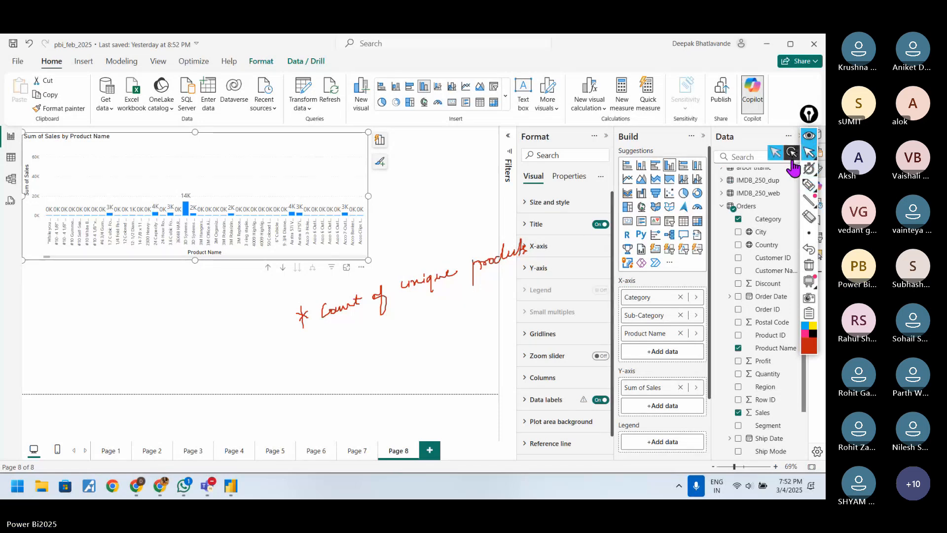
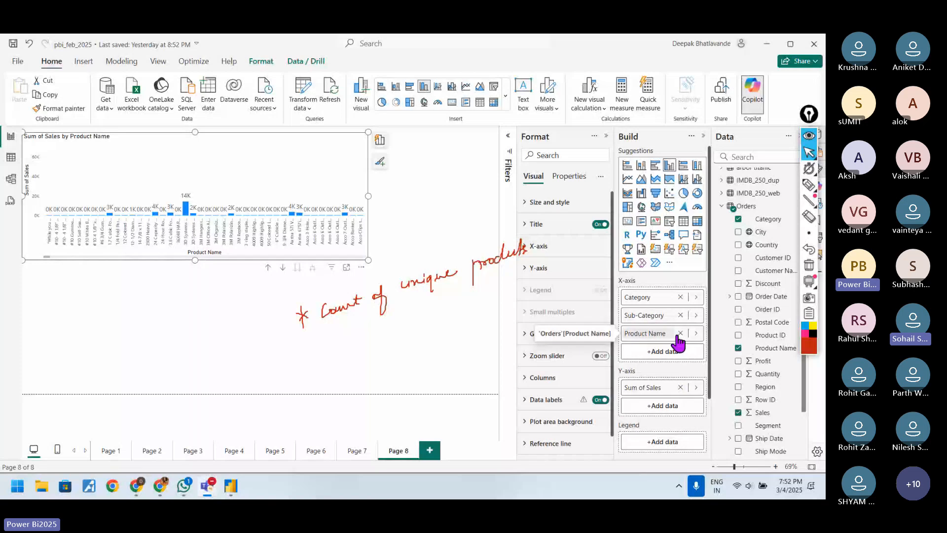
Step: Hide the pen annotations and examine the data options and field list for Product Name on the X-axis
{"action": "left_click", "coordinate": [696, 334]}
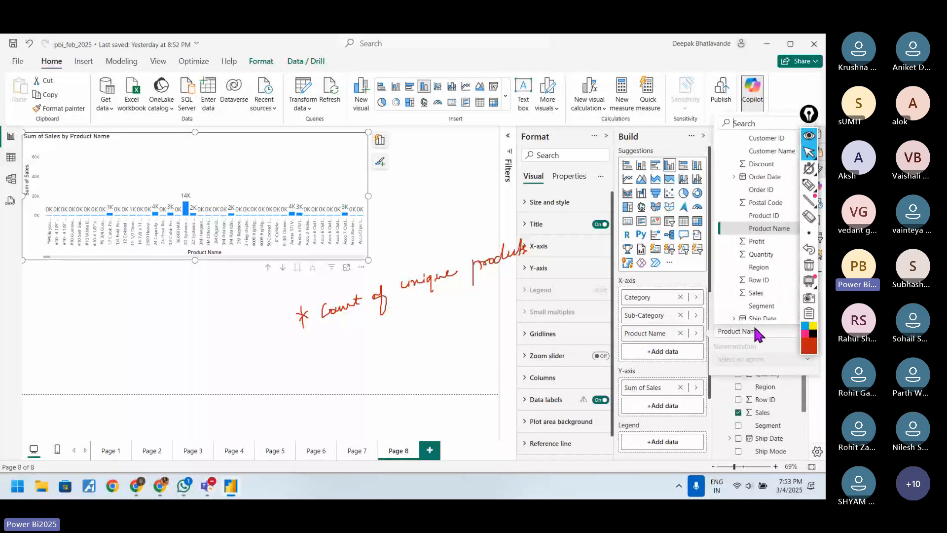
{"action": "scroll", "coordinate": [757, 236], "scroll_direction": "up", "scroll_amount": 4}
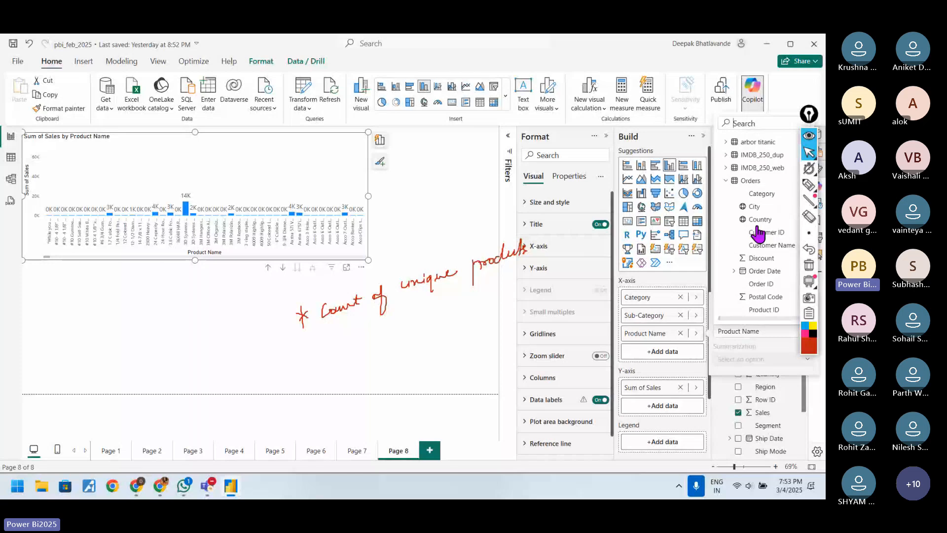
{"action": "left_click", "coordinate": [696, 334]}
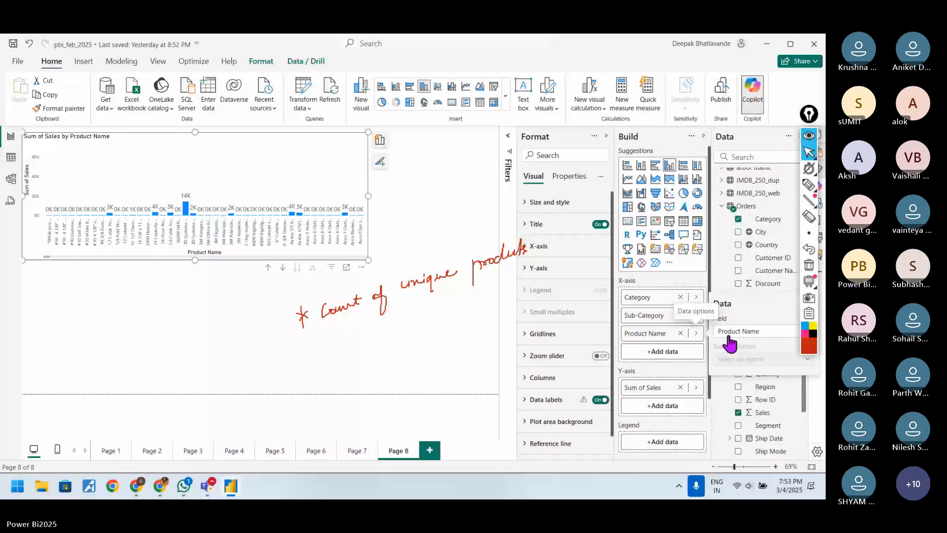
{"action": "left_click", "coordinate": [810, 136]}
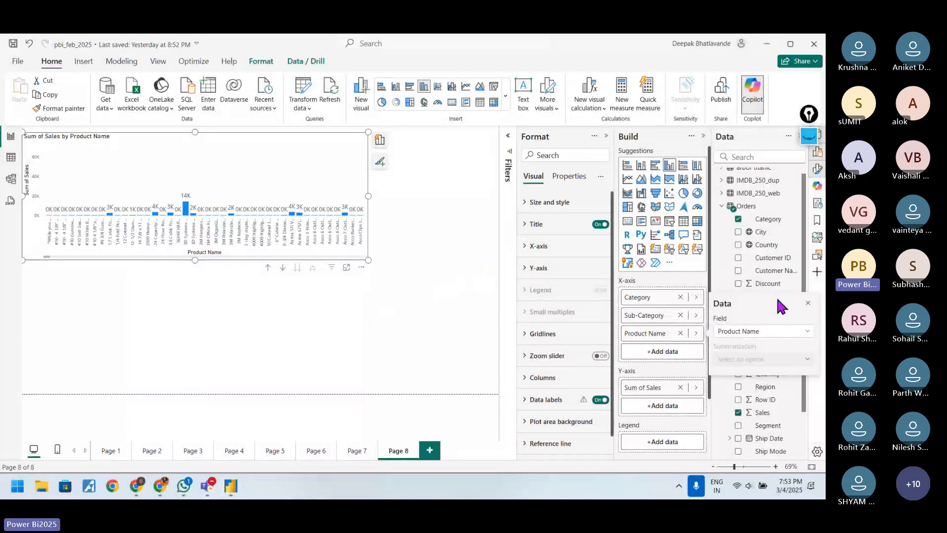
{"action": "left_click", "coordinate": [808, 333]}
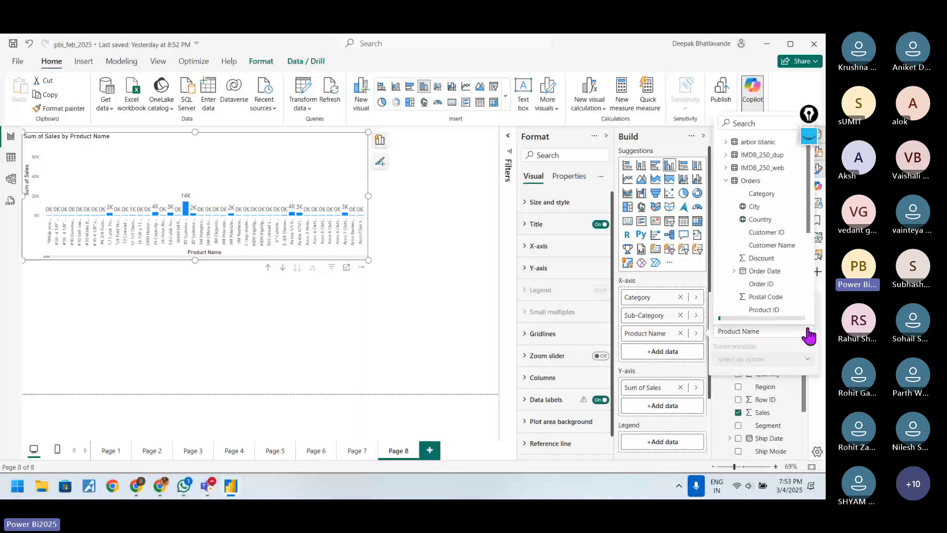
{"action": "scroll", "coordinate": [767, 196], "scroll_direction": "down", "scroll_amount": 5}
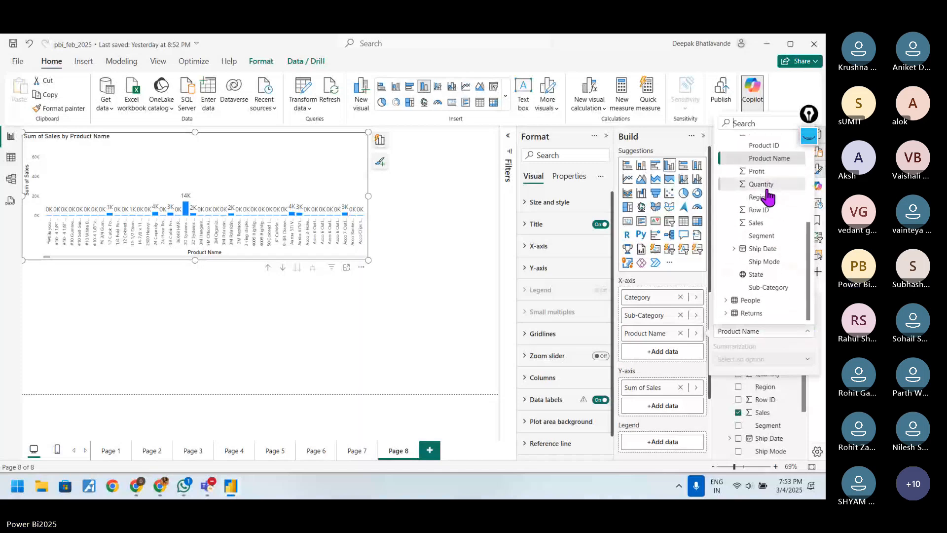
{"action": "scroll", "coordinate": [767, 196], "scroll_direction": "up", "scroll_amount": 5}
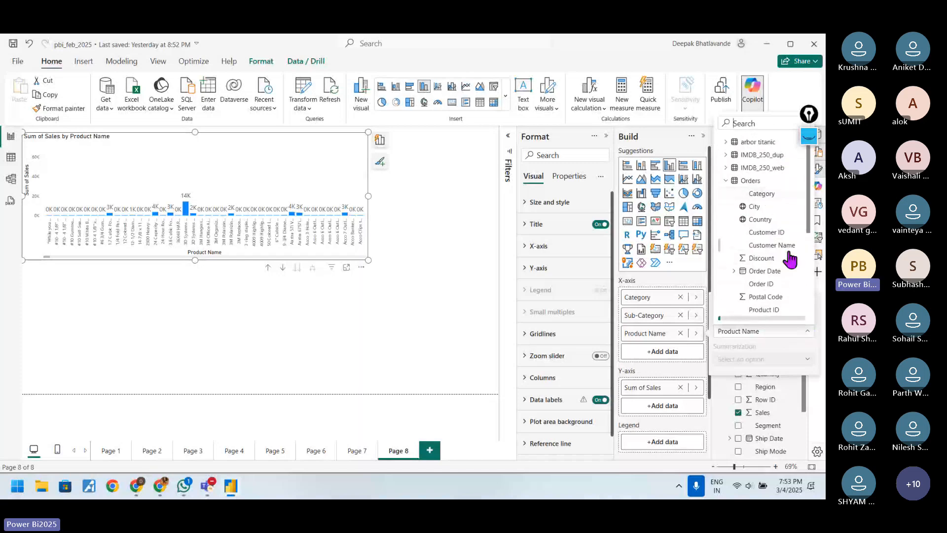
{"action": "left_click", "coordinate": [693, 372]}
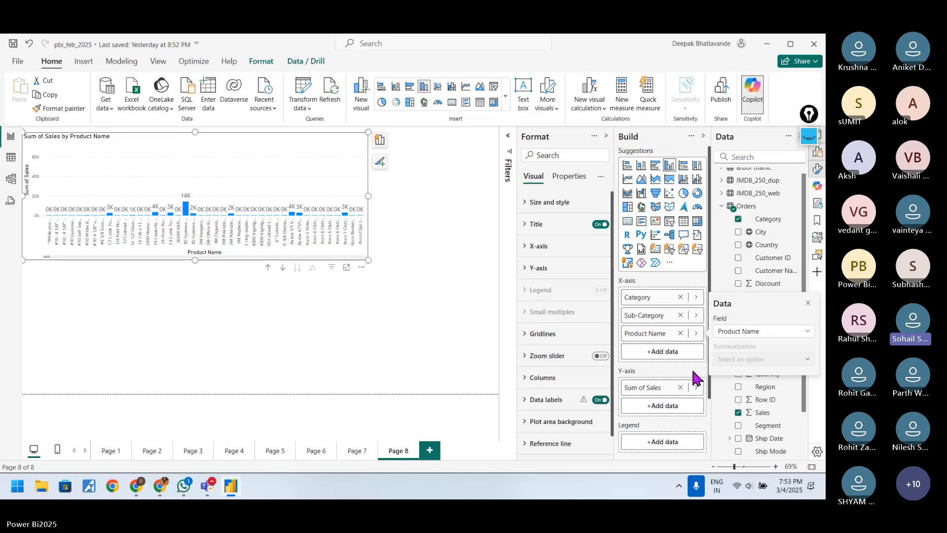
{"action": "left_click", "coordinate": [693, 372]}
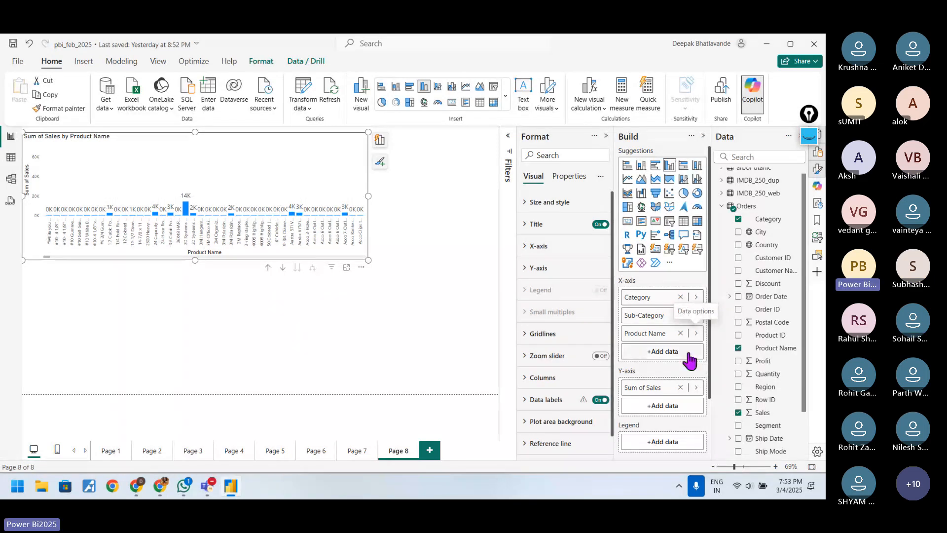
Step: Summarize the Y-axis Sales field as Count (Distinct) and stretch the chart down to the lower edge of Page 8
{"action": "left_click", "coordinate": [696, 388]}
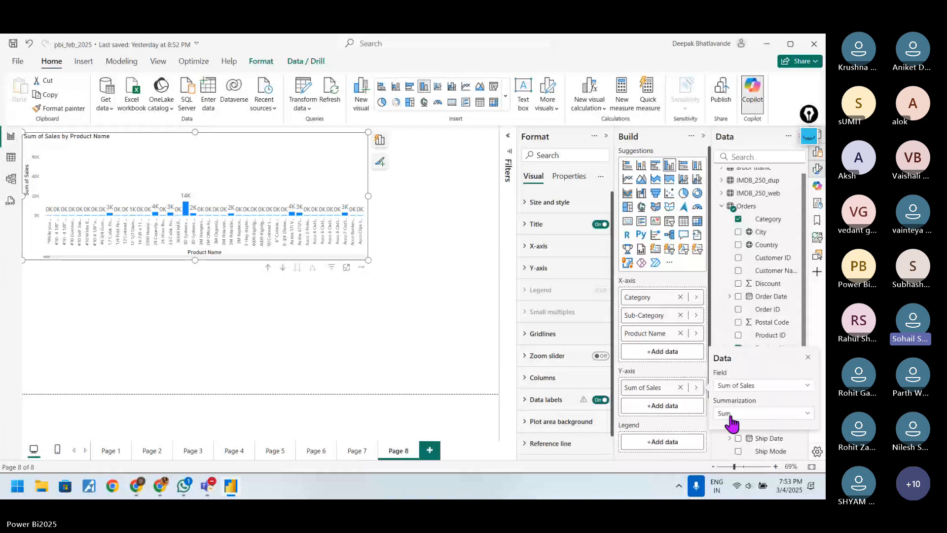
{"action": "left_click", "coordinate": [732, 417]}
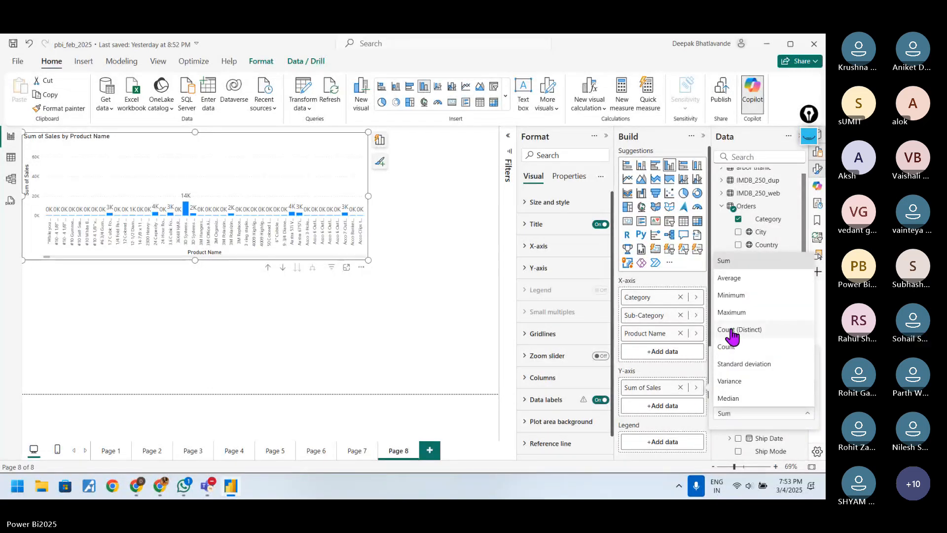
{"action": "left_click", "coordinate": [731, 340]}
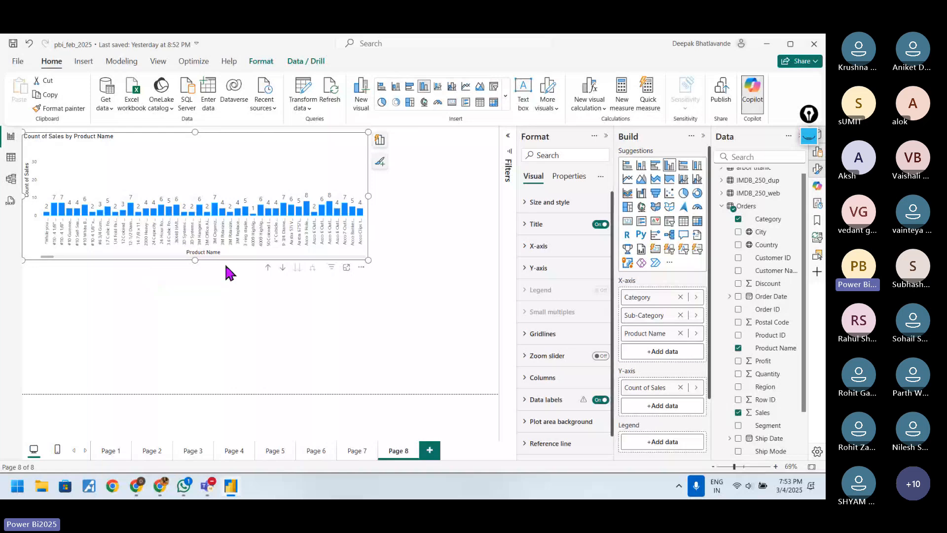
{"action": "left_click_drag", "start_coordinate": [195, 260], "coordinate": [220, 398]}
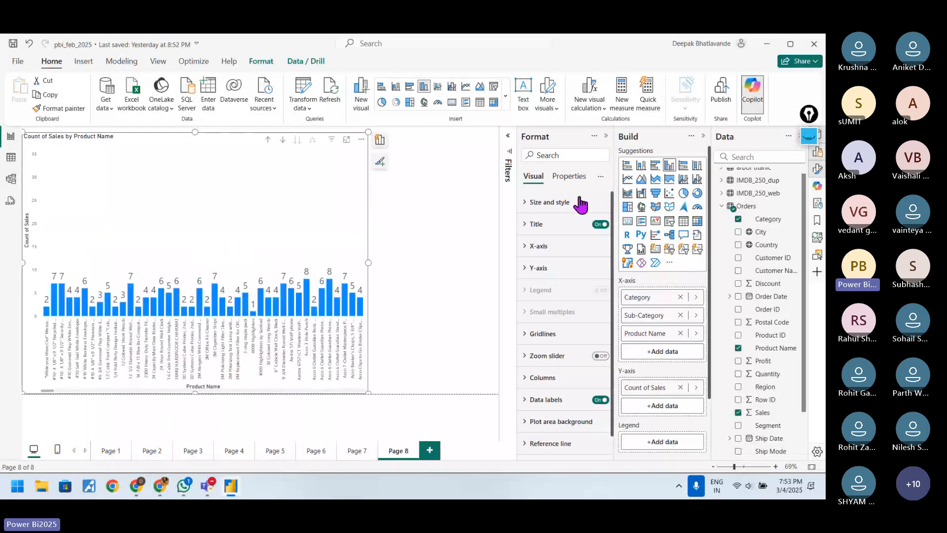
Step: Show the pen annotations again and open the Count of Sales by Product Name chart in focus mode
{"action": "left_click", "coordinate": [808, 137]}
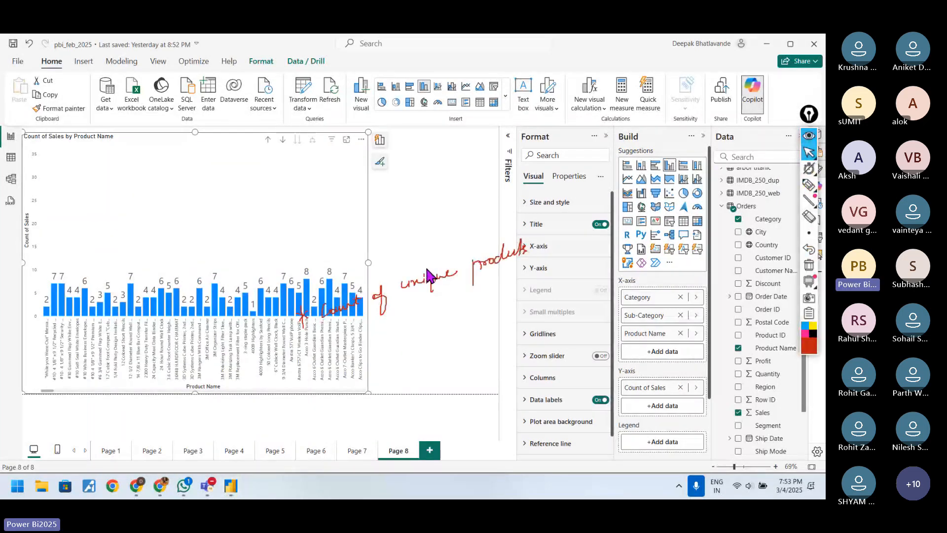
{"action": "left_click_drag", "start_coordinate": [428, 275], "coordinate": [421, 291]}
{"action": "left_click", "coordinate": [809, 186]}
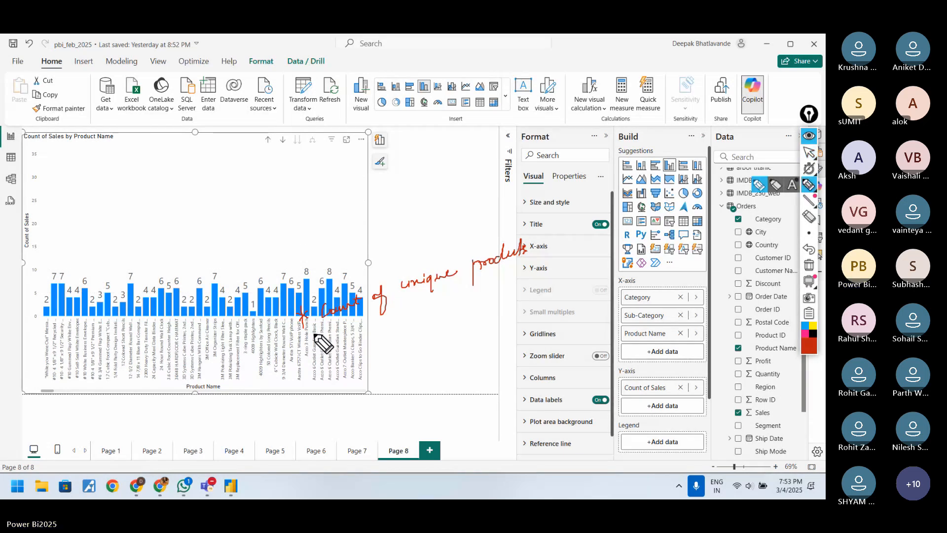
{"action": "left_click", "coordinate": [809, 152]}
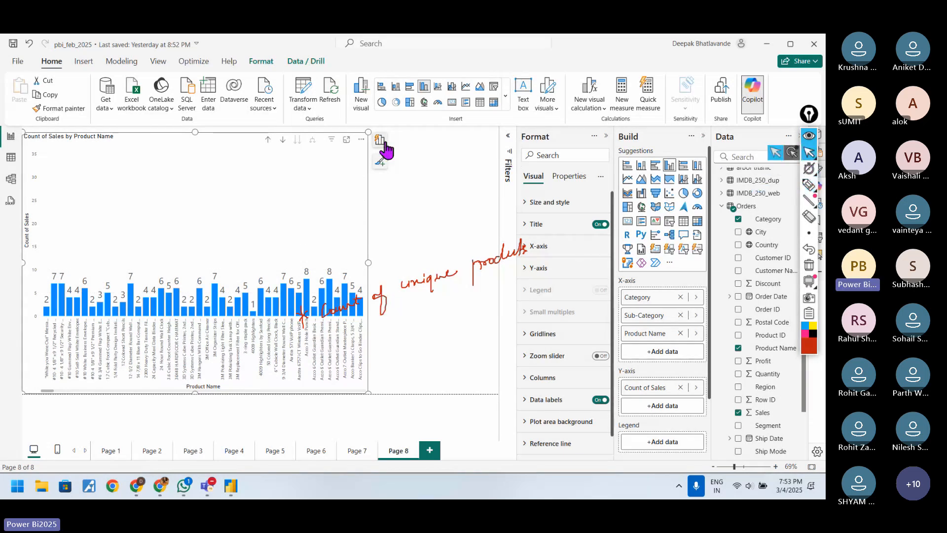
{"action": "left_click", "coordinate": [346, 140]}
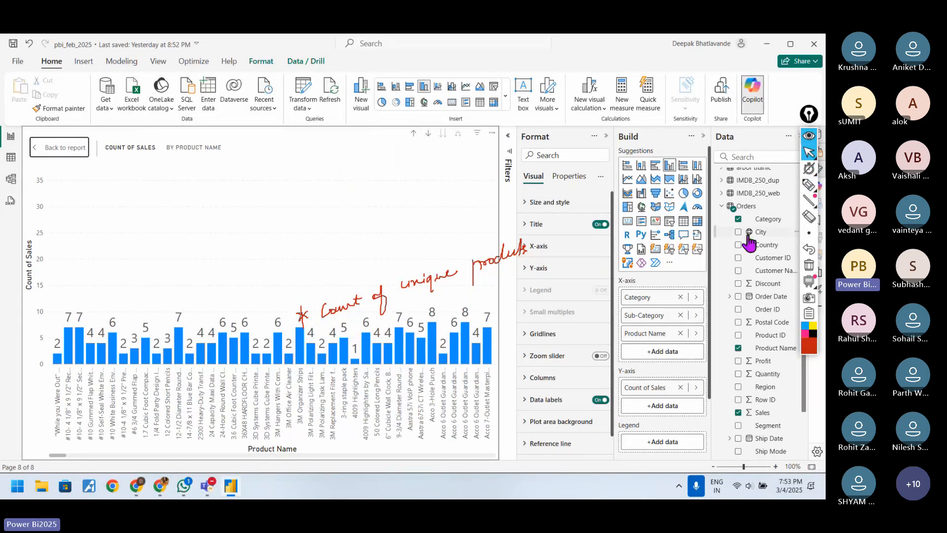
Step: Draw a red arrow to the 24 Capacity Maxi Data count, a line below the product names and a bracket over "unique", and erase all annotations
{"action": "left_click", "coordinate": [809, 185]}
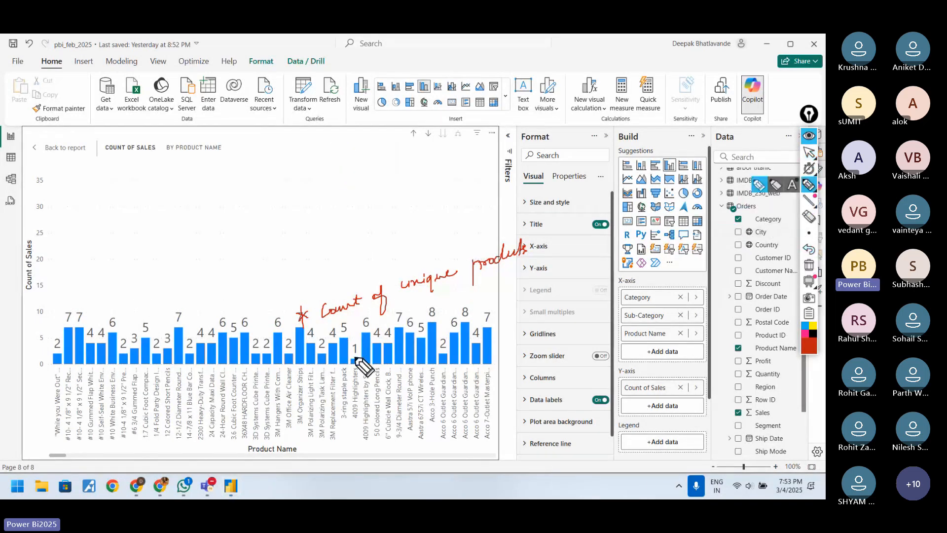
{"action": "mouse_move", "coordinate": [219, 427]}
{"action": "left_mouse_down"}
{"action": "mouse_move", "coordinate": [218, 394]}
{"action": "mouse_move", "coordinate": [218, 403]}
{"action": "mouse_move", "coordinate": [233, 395]}
{"action": "mouse_move", "coordinate": [231, 348]}
{"action": "mouse_move", "coordinate": [218, 343]}
{"action": "left_mouse_up"}
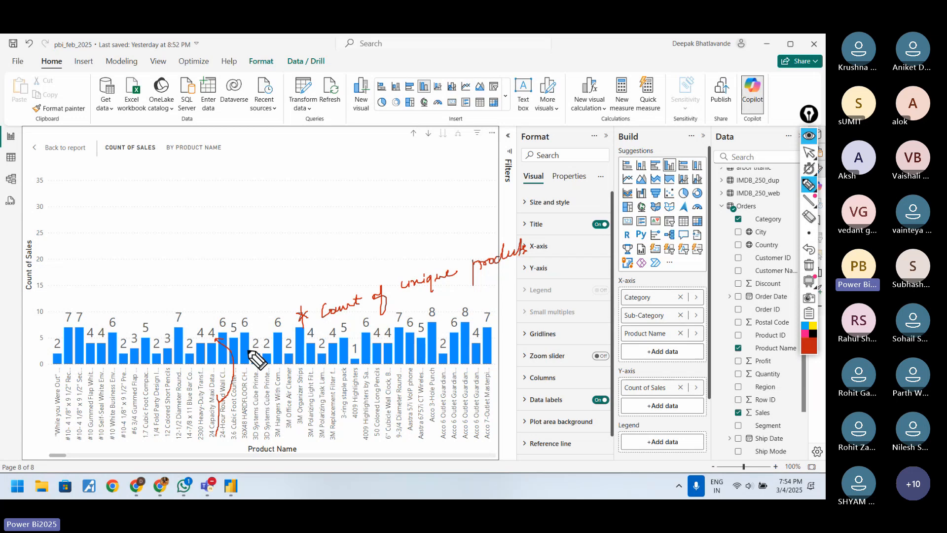
{"action": "left_click_drag", "start_coordinate": [144, 448], "coordinate": [242, 452]}
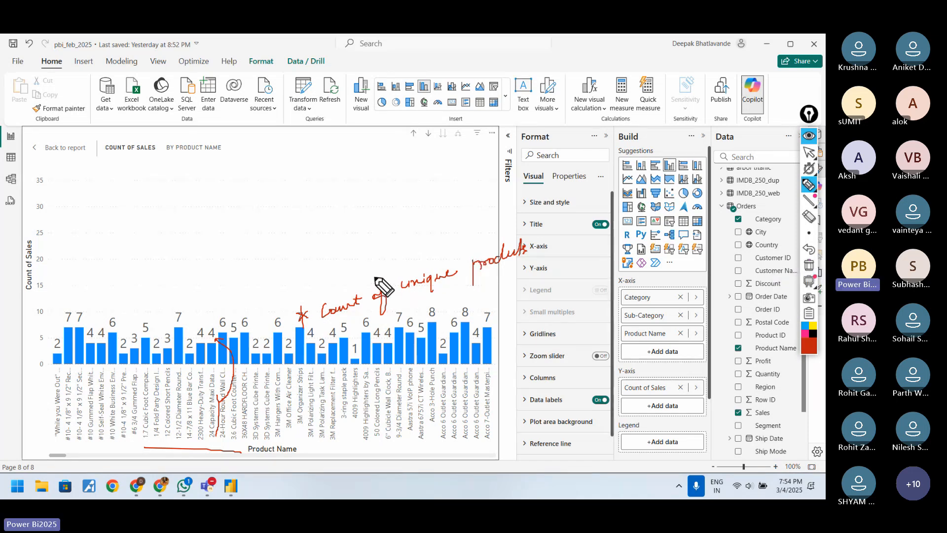
{"action": "left_click_drag", "start_coordinate": [373, 278], "coordinate": [413, 260]}
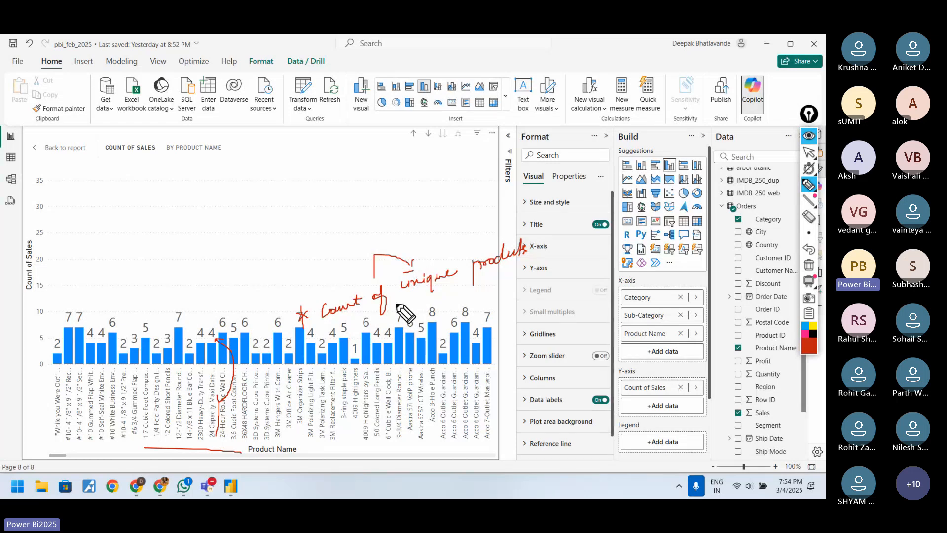
{"action": "left_click", "coordinate": [809, 265]}
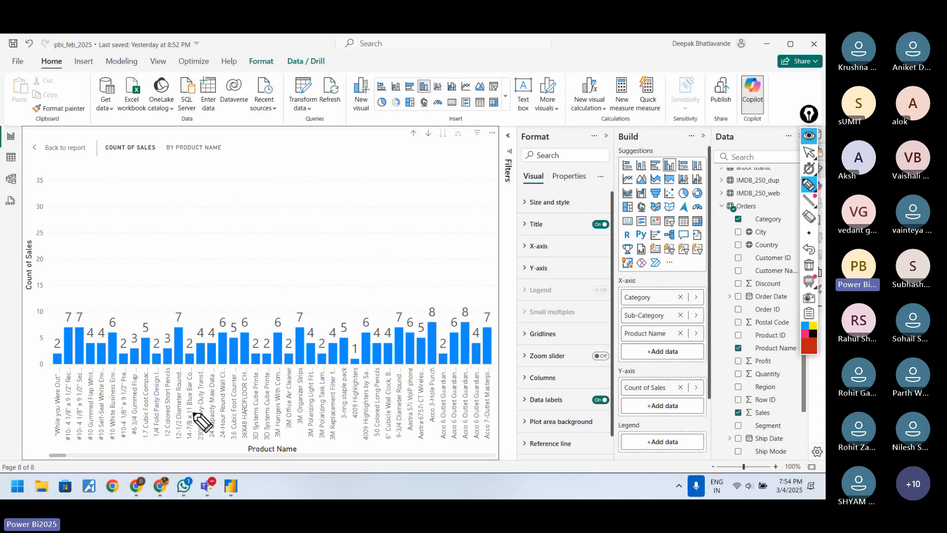
Step: Circle the counts of 14-7/8 x 11 Blue Bar, 12-1/2 Diameter Round and Acco 3-Hole Punch, mark their names, and erase all marks
{"action": "left_click_drag", "start_coordinate": [194, 417], "coordinate": [193, 436]}
{"action": "mouse_move", "coordinate": [193, 335]}
{"action": "left_mouse_down"}
{"action": "mouse_move", "coordinate": [187, 353]}
{"action": "mouse_move", "coordinate": [181, 310]}
{"action": "left_mouse_up"}
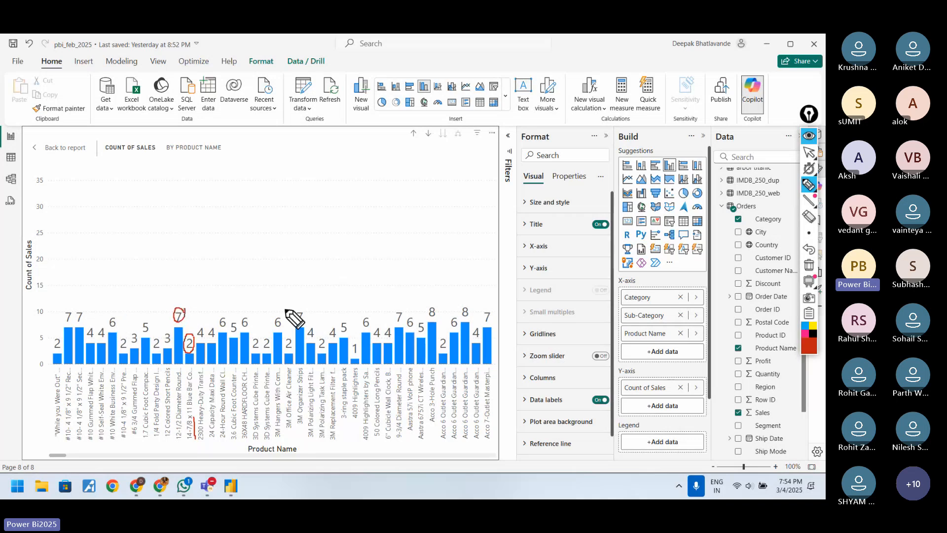
{"action": "left_click_drag", "start_coordinate": [437, 316], "coordinate": [436, 312]}
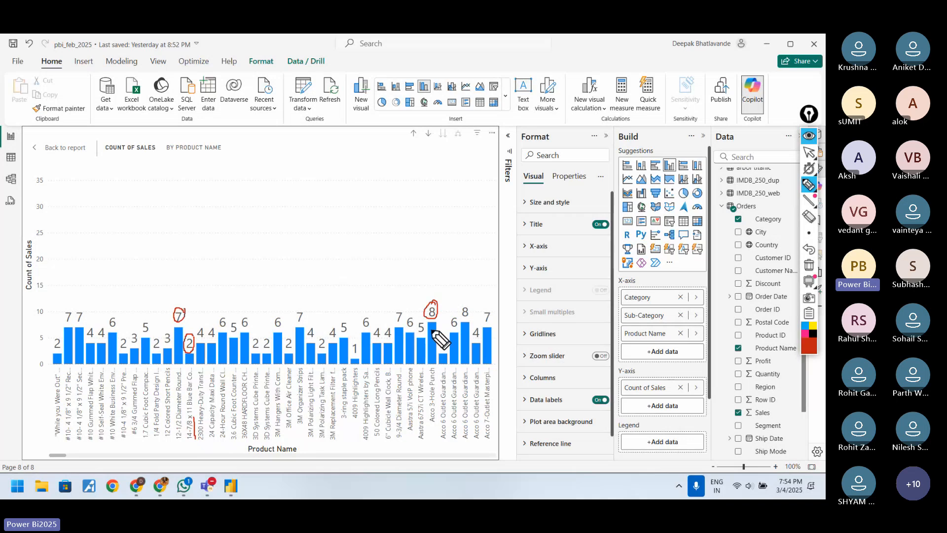
{"action": "left_click_drag", "start_coordinate": [436, 367], "coordinate": [436, 430]}
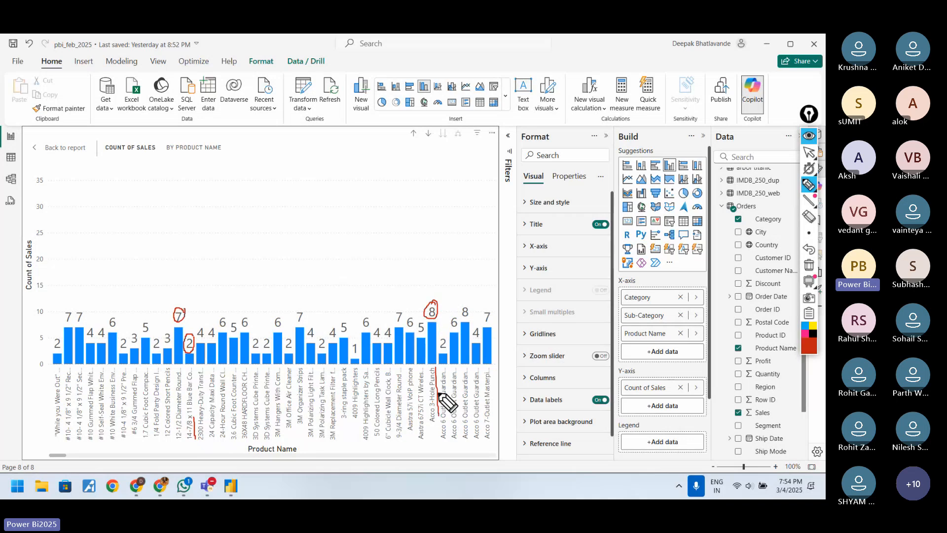
{"action": "left_click_drag", "start_coordinate": [436, 368], "coordinate": [439, 321]}
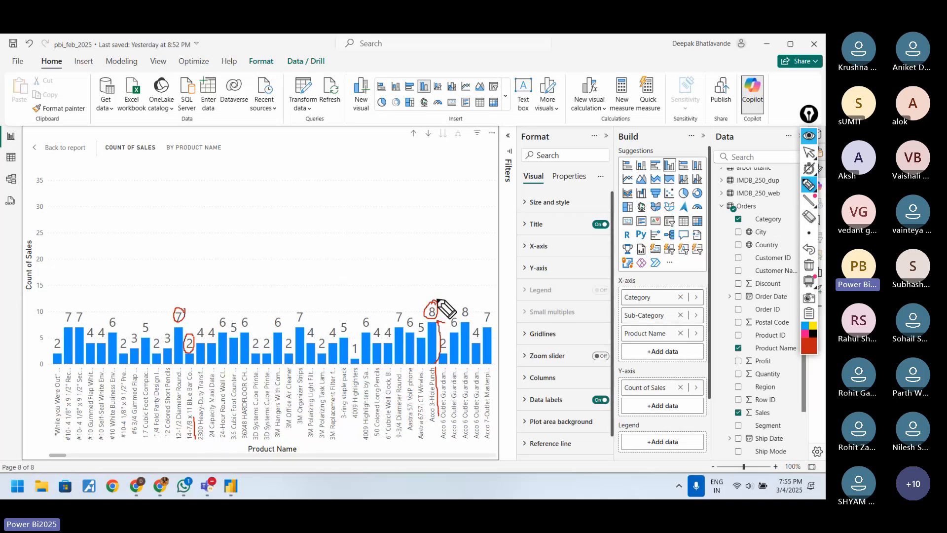
{"action": "mouse_move", "coordinate": [436, 299]}
{"action": "left_mouse_down"}
{"action": "mouse_move", "coordinate": [426, 306]}
{"action": "mouse_move", "coordinate": [431, 299]}
{"action": "left_mouse_up"}
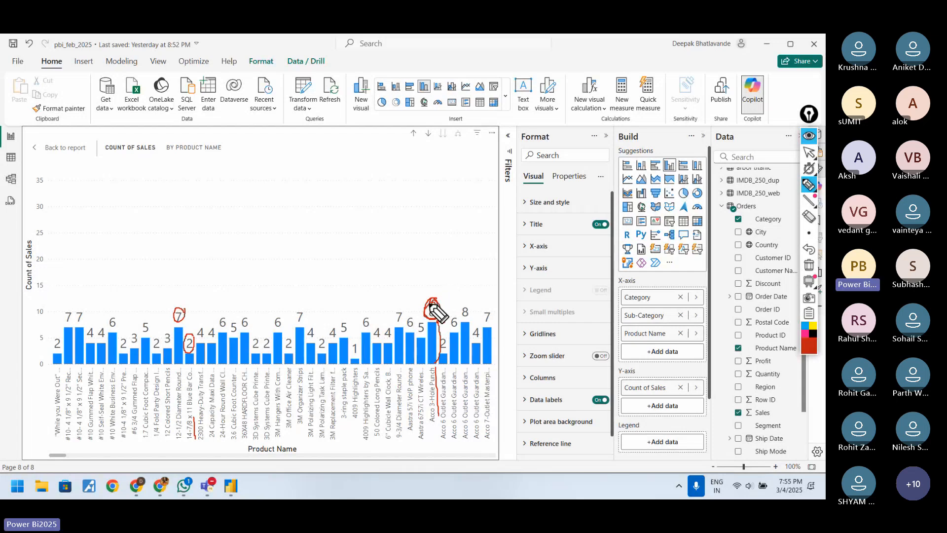
{"action": "left_click_drag", "start_coordinate": [149, 409], "coordinate": [224, 406]}
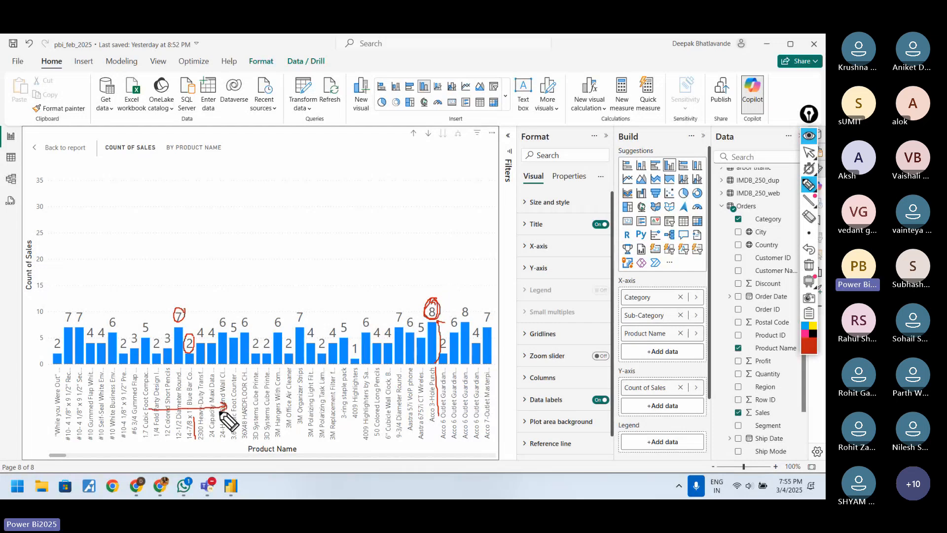
{"action": "left_click", "coordinate": [809, 265]}
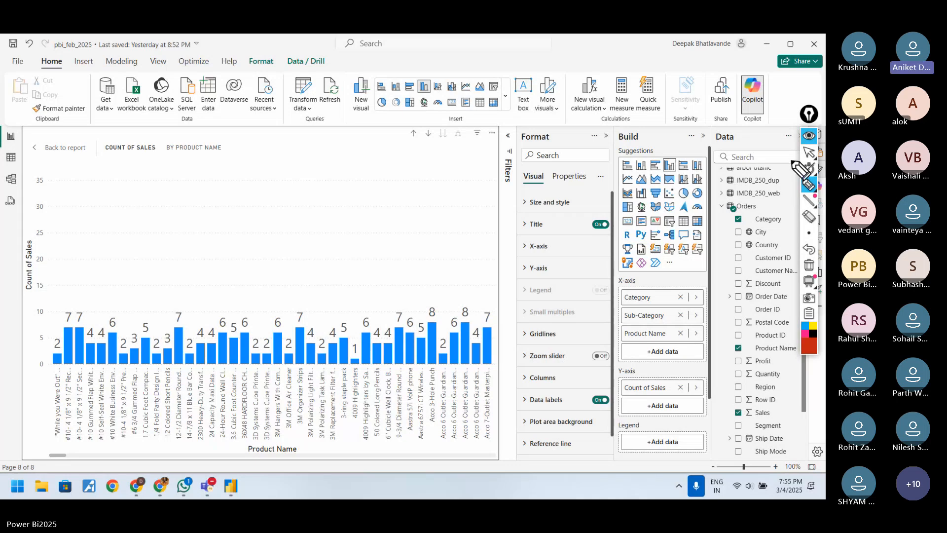
Step: Return to the normal pointer, leave focus mode, and narrow the Count of Sales by Product Name chart on Page 8
{"action": "left_click", "coordinate": [810, 153]}
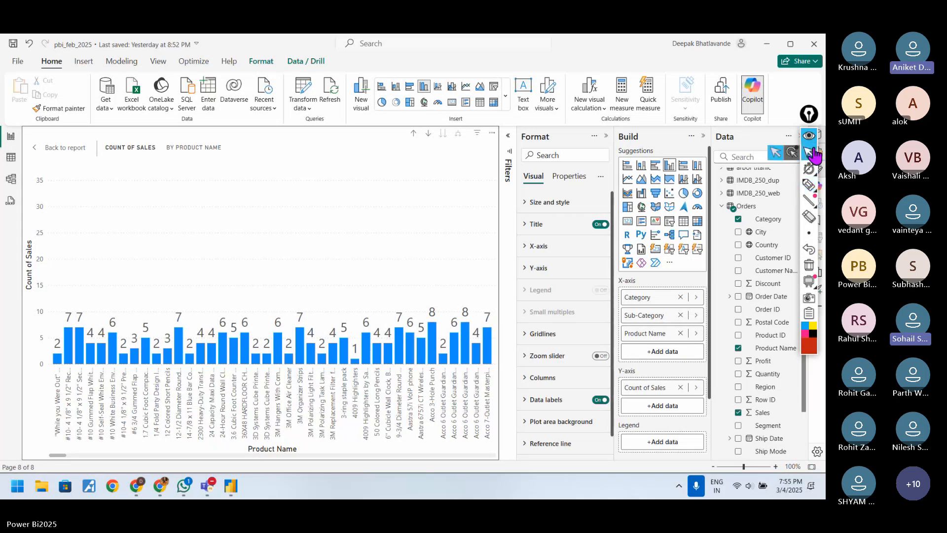
{"action": "left_click", "coordinate": [55, 147]}
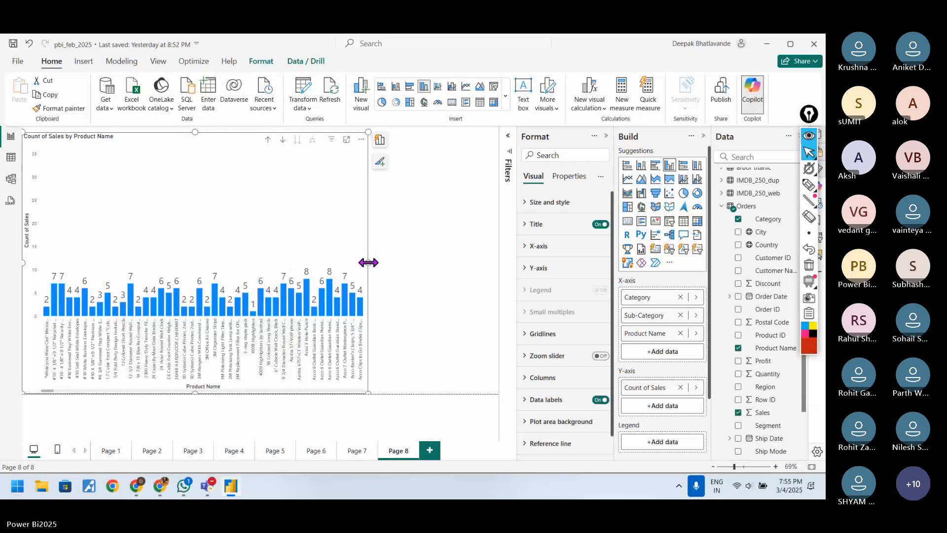
{"action": "left_click_drag", "start_coordinate": [369, 263], "coordinate": [286, 273]}
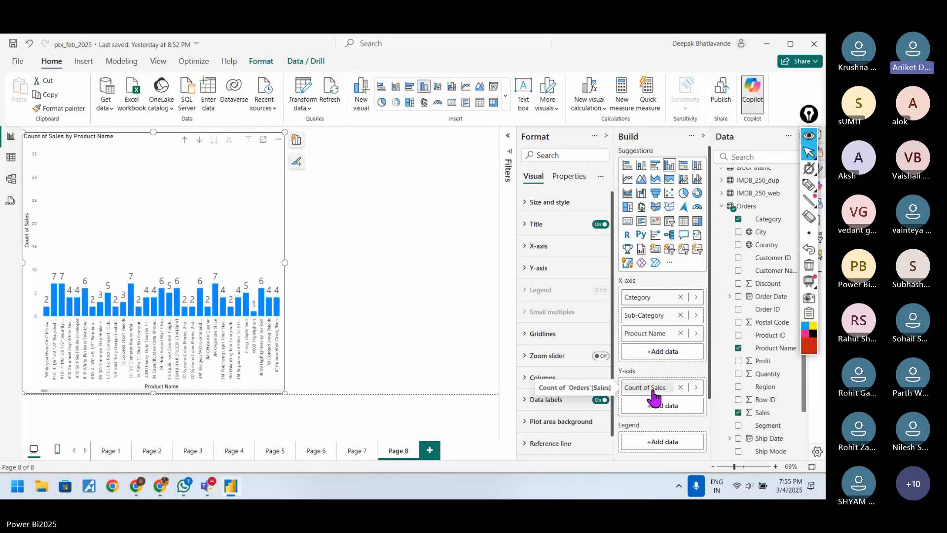
Step: Add Quantity to the chart's Y-axis summarized as Count (Distinct), and view the chart in focus mode before returning to the page
{"action": "left_click", "coordinate": [696, 387]}
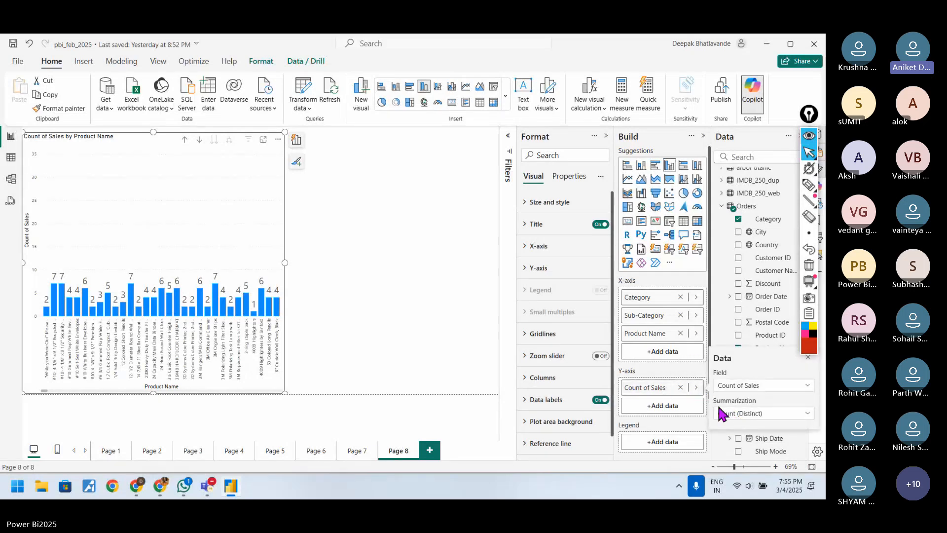
{"action": "left_click", "coordinate": [655, 370]}
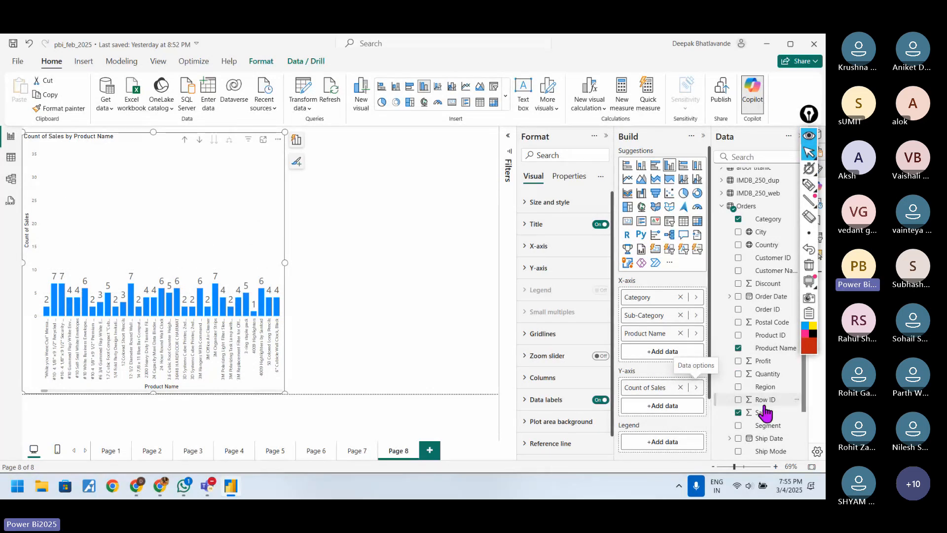
{"action": "scroll", "coordinate": [763, 410], "scroll_direction": "down", "scroll_amount": 2}
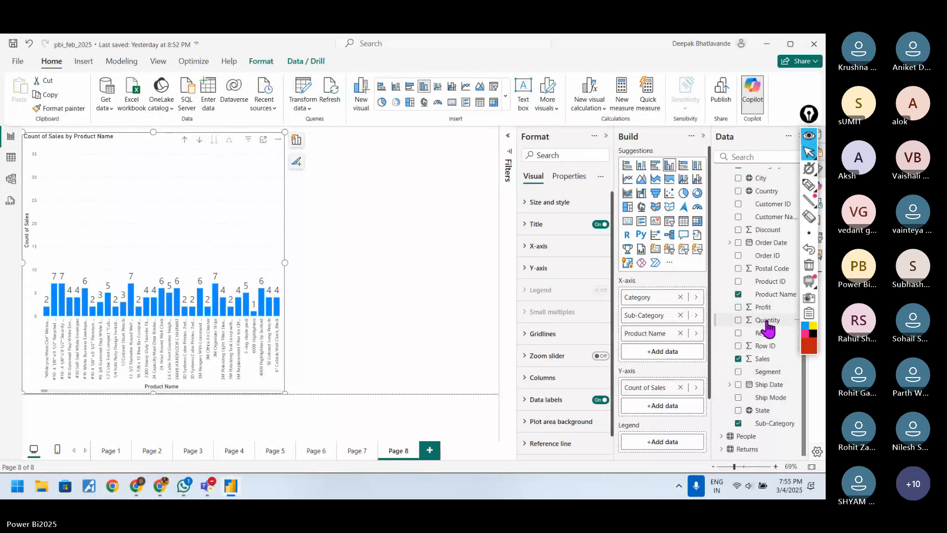
{"action": "left_click_drag", "start_coordinate": [768, 326], "coordinate": [656, 404]}
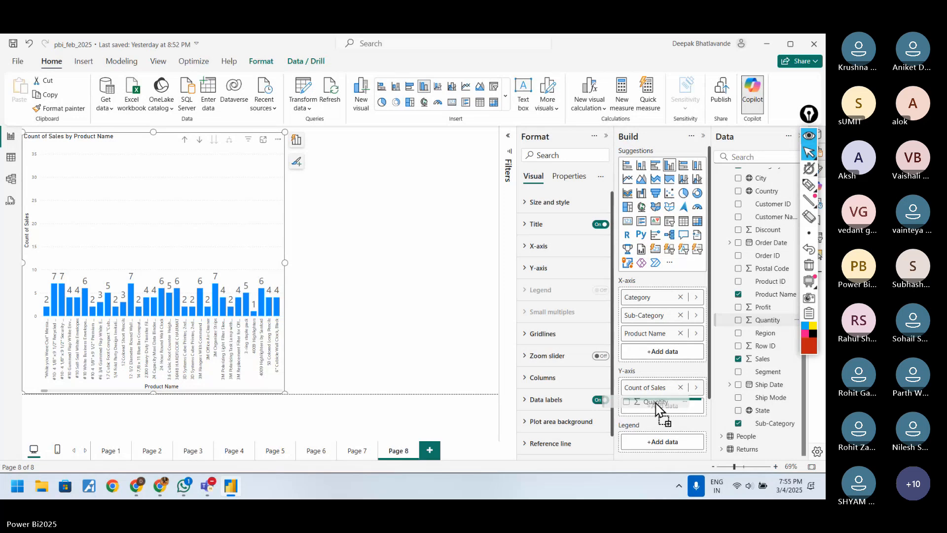
{"action": "left_click_drag", "start_coordinate": [656, 403], "coordinate": [657, 406]}
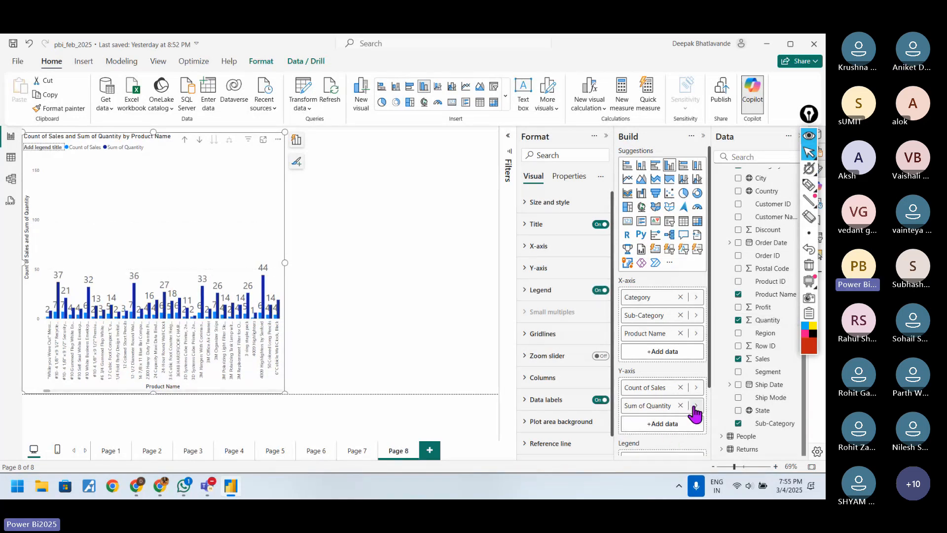
{"action": "left_click", "coordinate": [696, 406]}
{"action": "left_click", "coordinate": [732, 432]}
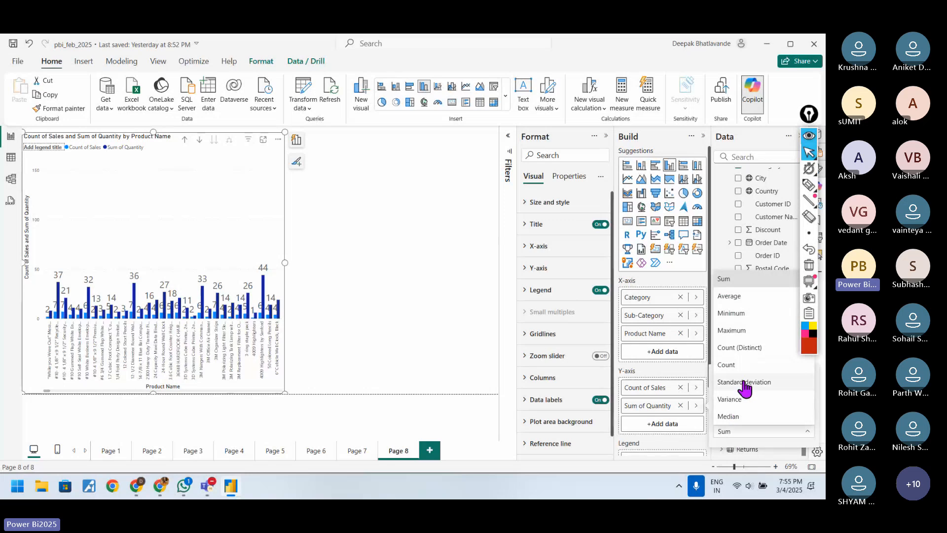
{"action": "left_click", "coordinate": [744, 388]}
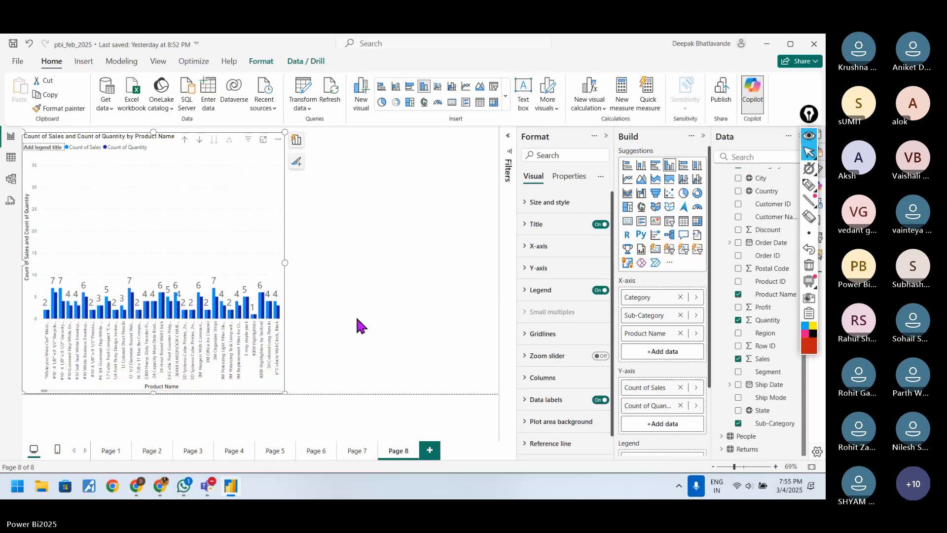
{"action": "left_click", "coordinate": [263, 139]}
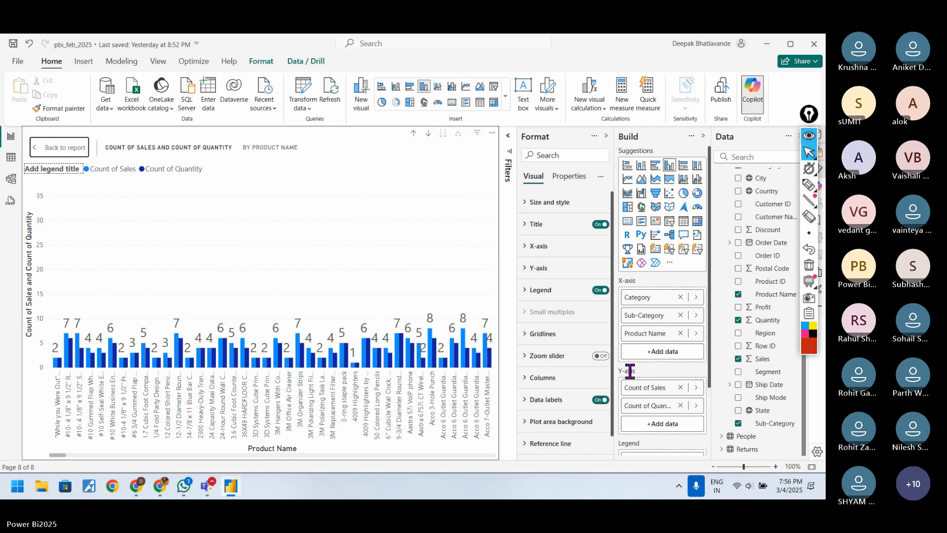
{"action": "left_click", "coordinate": [38, 147]}
Step: Add a card visual beside the chart showing Product Name summarized as Count (Distinct)
{"action": "left_click", "coordinate": [405, 255]}
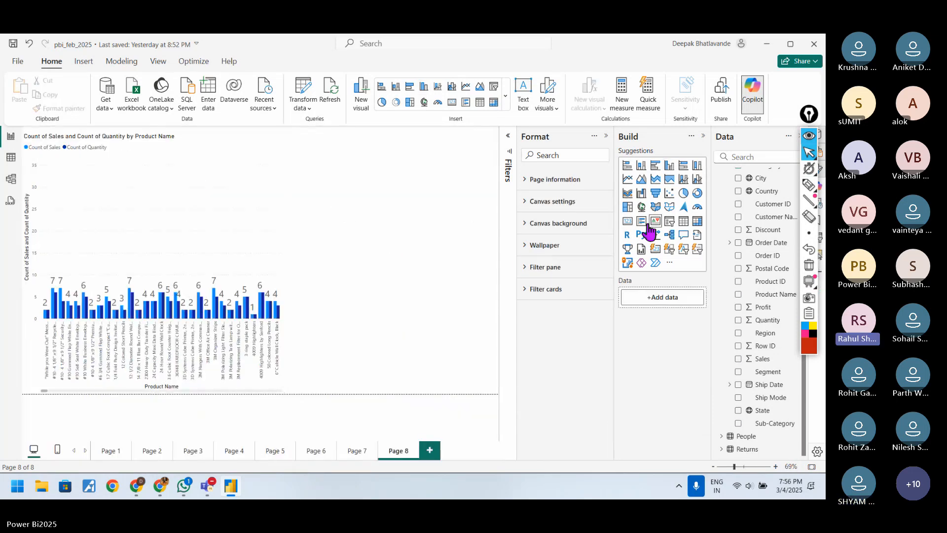
{"action": "left_click", "coordinate": [626, 221]}
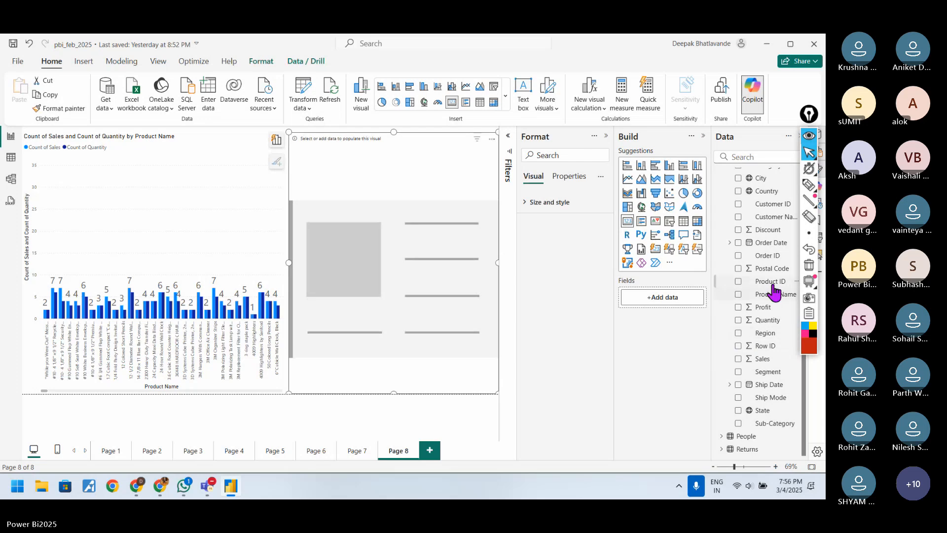
{"action": "left_click_drag", "start_coordinate": [771, 294], "coordinate": [660, 297]}
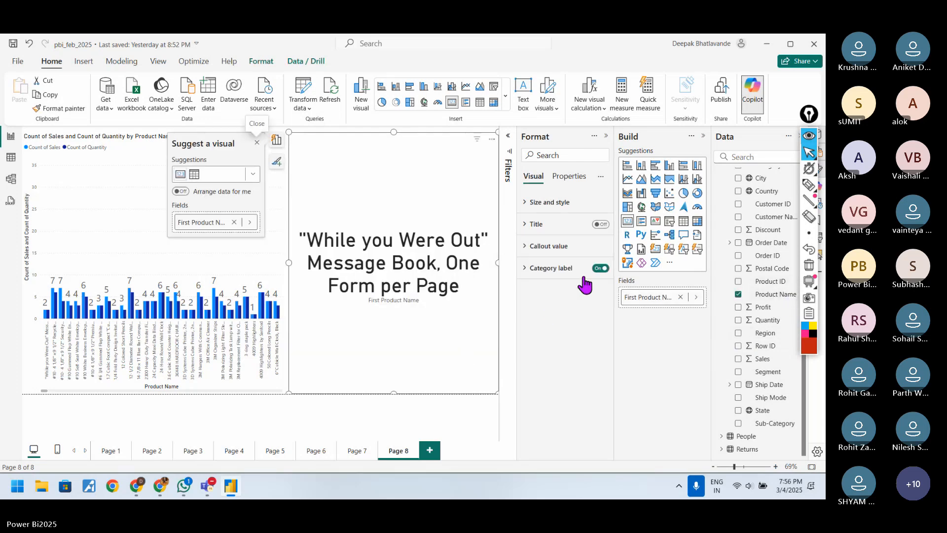
{"action": "left_click", "coordinate": [698, 297]}
{"action": "left_click", "coordinate": [730, 323]}
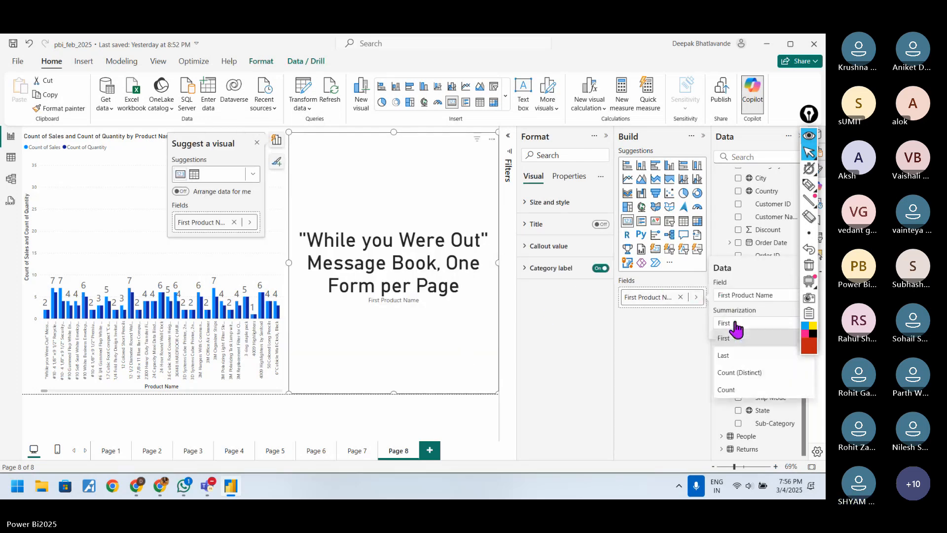
{"action": "left_click", "coordinate": [744, 379]}
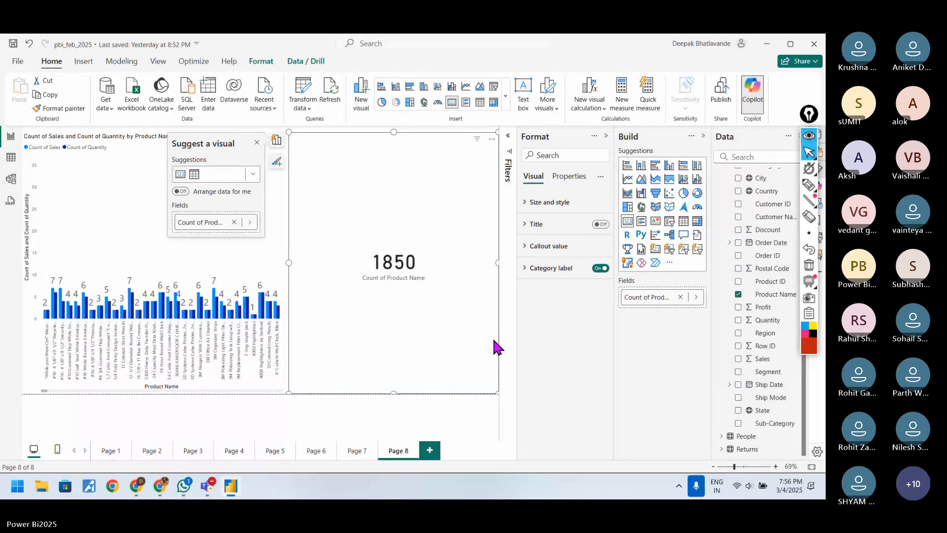
Step: Inspect the Product Name column and its filter list in the table view of Orders, leaving the filter unchanged
{"action": "left_click", "coordinate": [9, 158]}
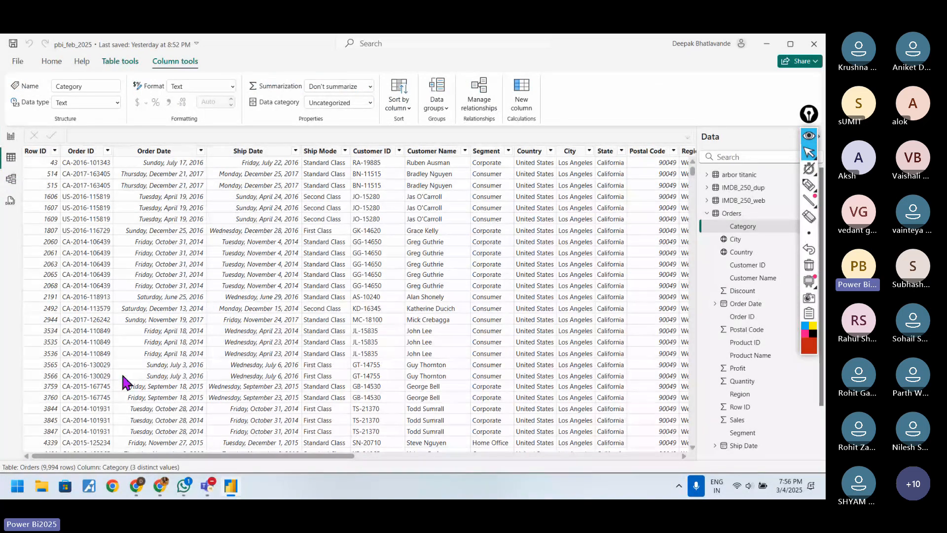
{"action": "left_click", "coordinate": [413, 455]}
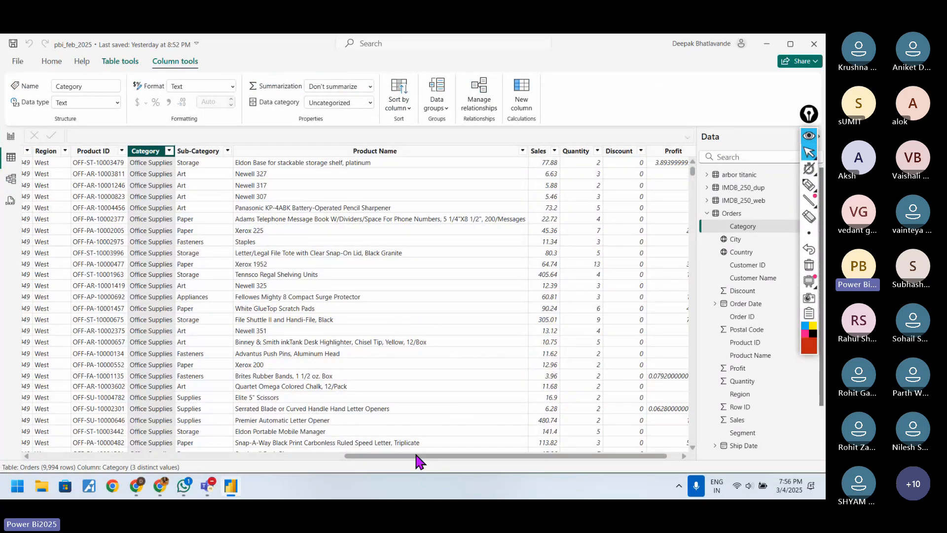
{"action": "left_click", "coordinate": [520, 150]}
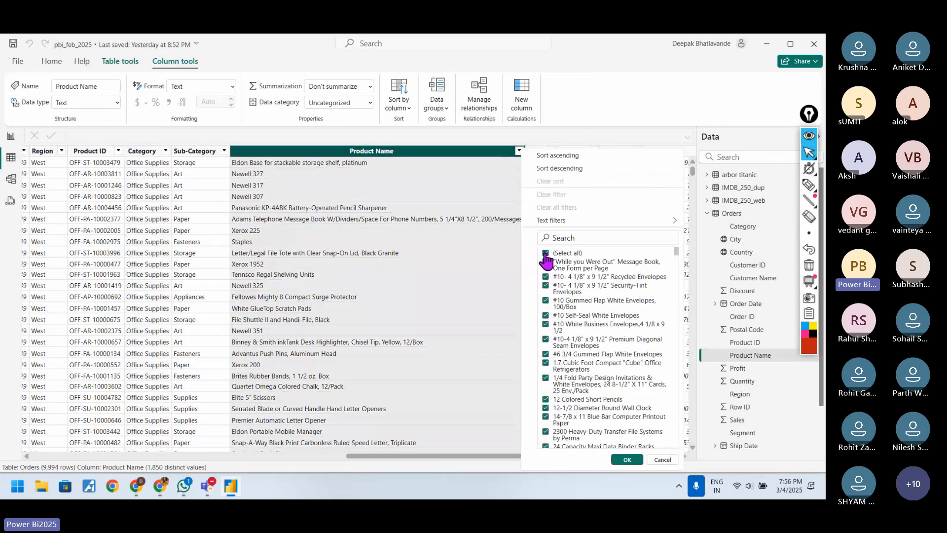
{"action": "left_click", "coordinate": [661, 459]}
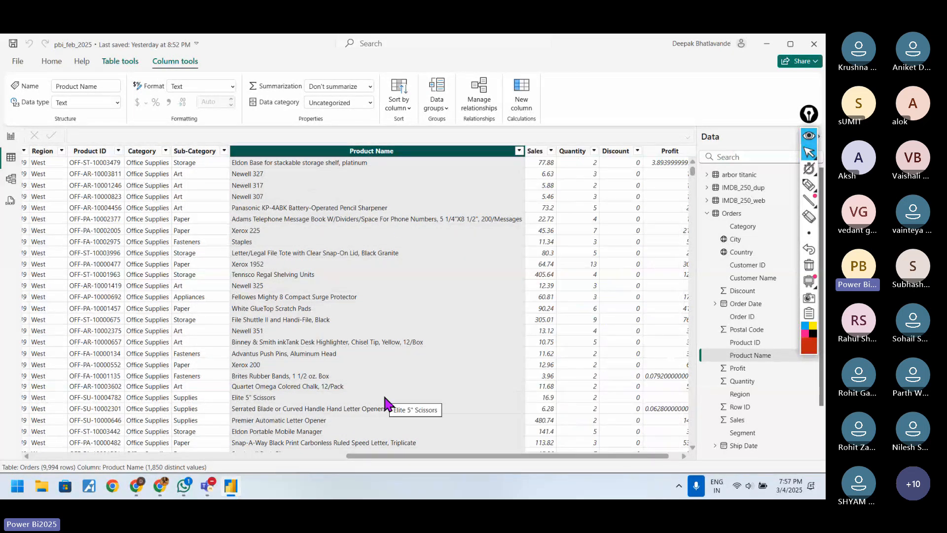
Step: Circle the 1,850 distinct values figure for Product Name in red, draw an arrow from it and write "1850 distinct values"
{"action": "left_click", "coordinate": [809, 185]}
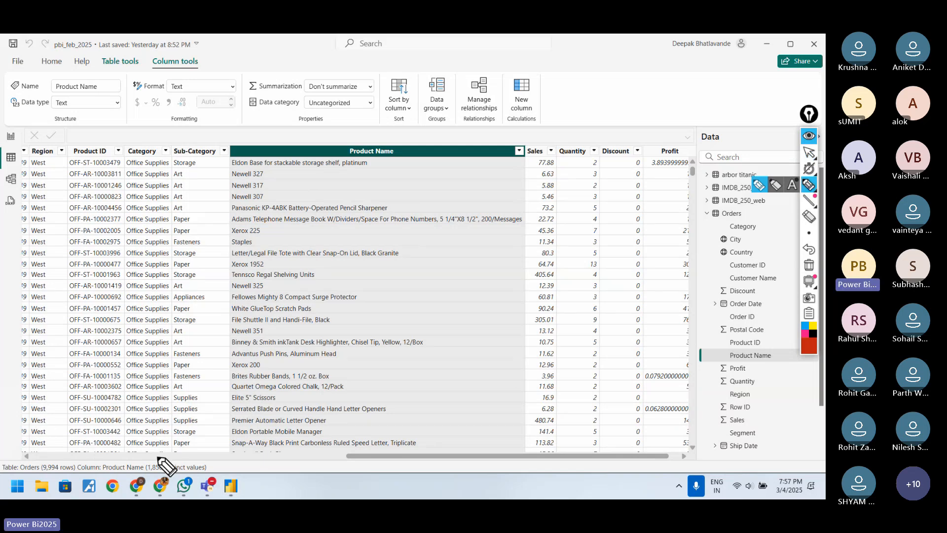
{"action": "mouse_move", "coordinate": [160, 457]}
{"action": "left_mouse_down"}
{"action": "mouse_move", "coordinate": [143, 458]}
{"action": "mouse_move", "coordinate": [142, 471]}
{"action": "mouse_move", "coordinate": [179, 468]}
{"action": "mouse_move", "coordinate": [171, 454]}
{"action": "mouse_move", "coordinate": [160, 466]}
{"action": "left_mouse_up"}
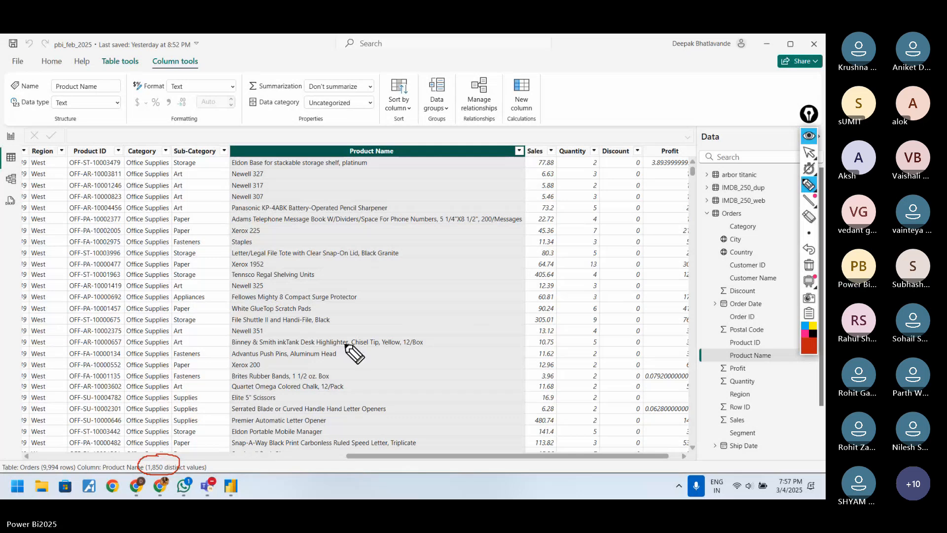
{"action": "left_click_drag", "start_coordinate": [180, 457], "coordinate": [337, 366]}
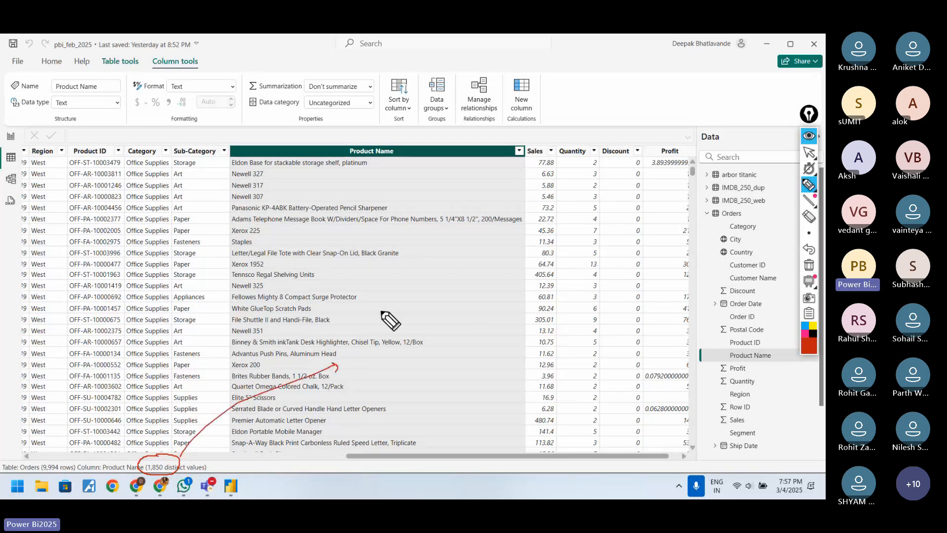
{"action": "mouse_move", "coordinate": [368, 317]}
{"action": "left_mouse_down"}
{"action": "mouse_move", "coordinate": [368, 338]}
{"action": "mouse_move", "coordinate": [382, 318]}
{"action": "mouse_move", "coordinate": [407, 311]}
{"action": "left_mouse_up"}
{"action": "mouse_move", "coordinate": [415, 311]}
{"action": "left_mouse_down"}
{"action": "mouse_move", "coordinate": [454, 306]}
{"action": "mouse_move", "coordinate": [473, 292]}
{"action": "left_mouse_up"}
{"action": "mouse_move", "coordinate": [476, 281]}
{"action": "left_mouse_down"}
{"action": "mouse_move", "coordinate": [477, 296]}
{"action": "mouse_move", "coordinate": [509, 274]}
{"action": "left_mouse_up"}
{"action": "left_click_drag", "start_coordinate": [459, 321], "coordinate": [517, 308]}
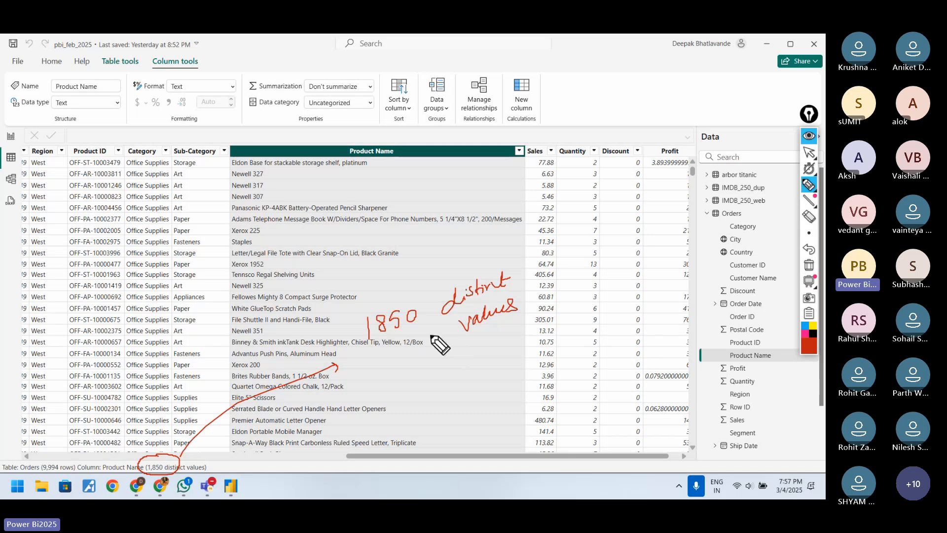
Step: Underline the handwritten 1850, write 9994 above it with a connecting arrow, then erase all marks and return to the report view
{"action": "left_click_drag", "start_coordinate": [375, 341], "coordinate": [418, 329]}
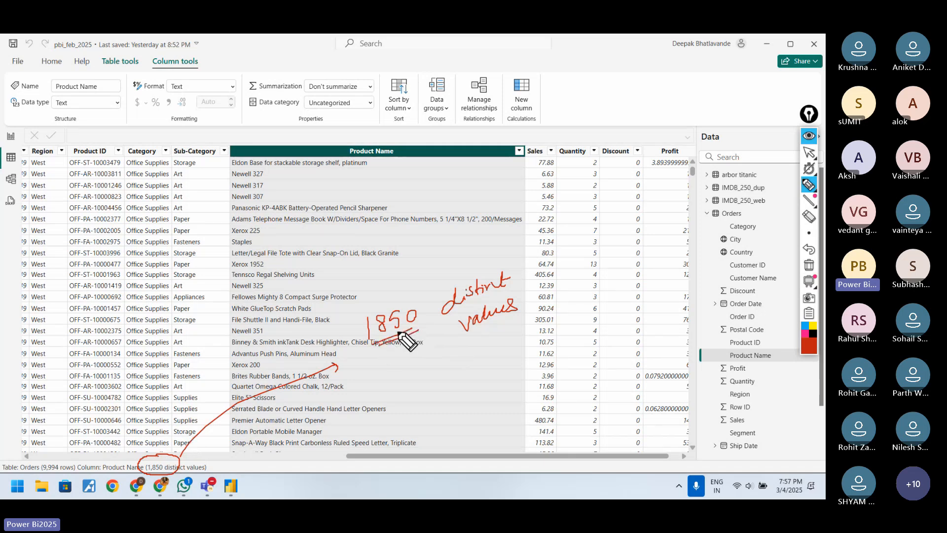
{"action": "mouse_move", "coordinate": [368, 242]}
{"action": "left_mouse_down"}
{"action": "mouse_move", "coordinate": [371, 257]}
{"action": "mouse_move", "coordinate": [402, 247]}
{"action": "mouse_move", "coordinate": [378, 260]}
{"action": "mouse_move", "coordinate": [405, 250]}
{"action": "mouse_move", "coordinate": [338, 275]}
{"action": "mouse_move", "coordinate": [364, 316]}
{"action": "left_mouse_up"}
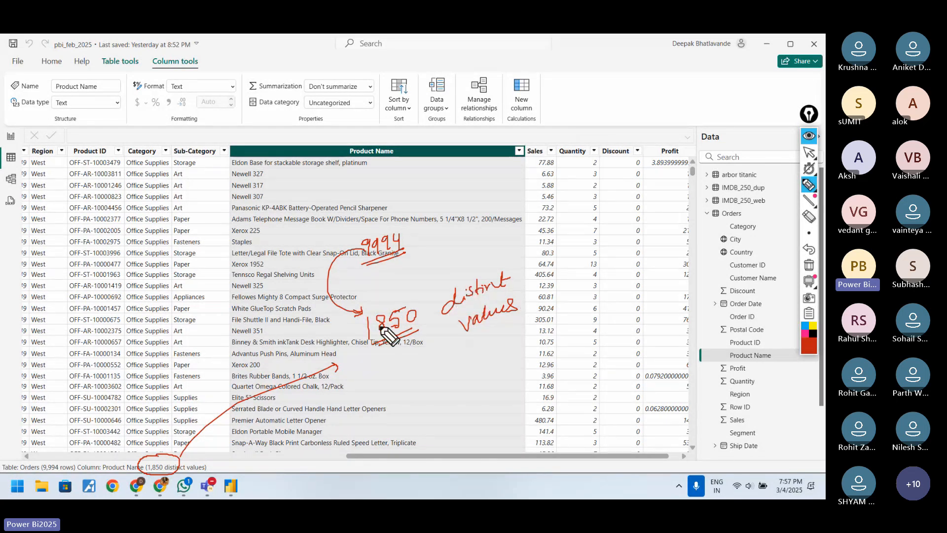
{"action": "left_click_drag", "start_coordinate": [369, 319], "coordinate": [365, 330]}
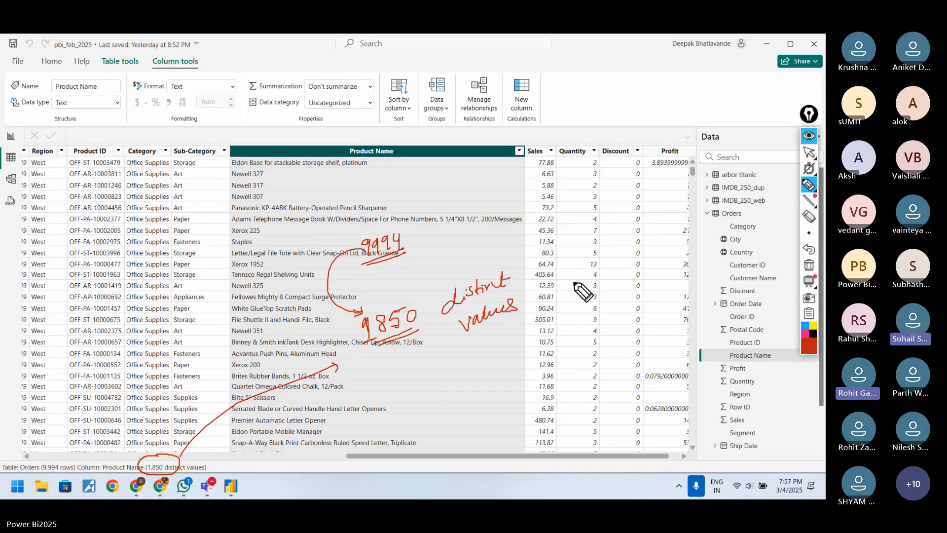
{"action": "left_click", "coordinate": [809, 265]}
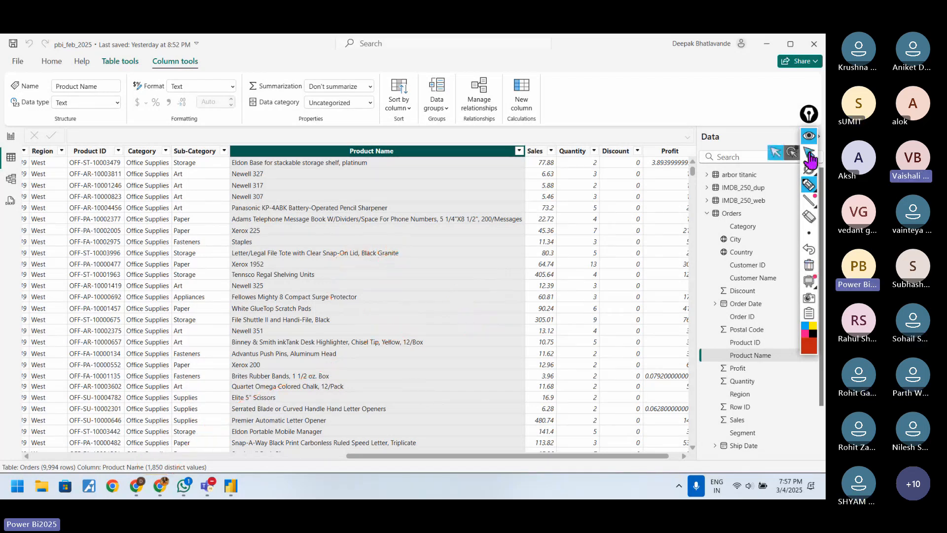
{"action": "left_click", "coordinate": [809, 152]}
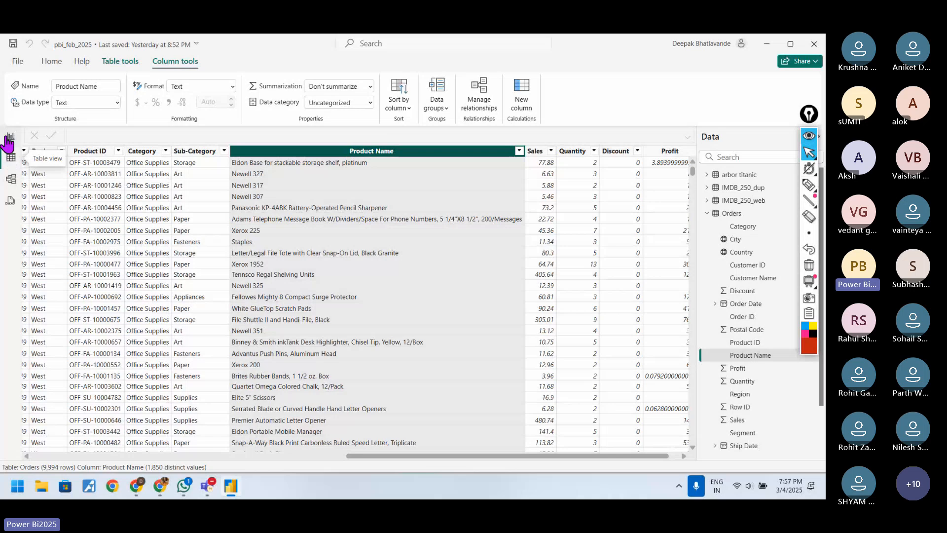
{"action": "left_click", "coordinate": [11, 136]}
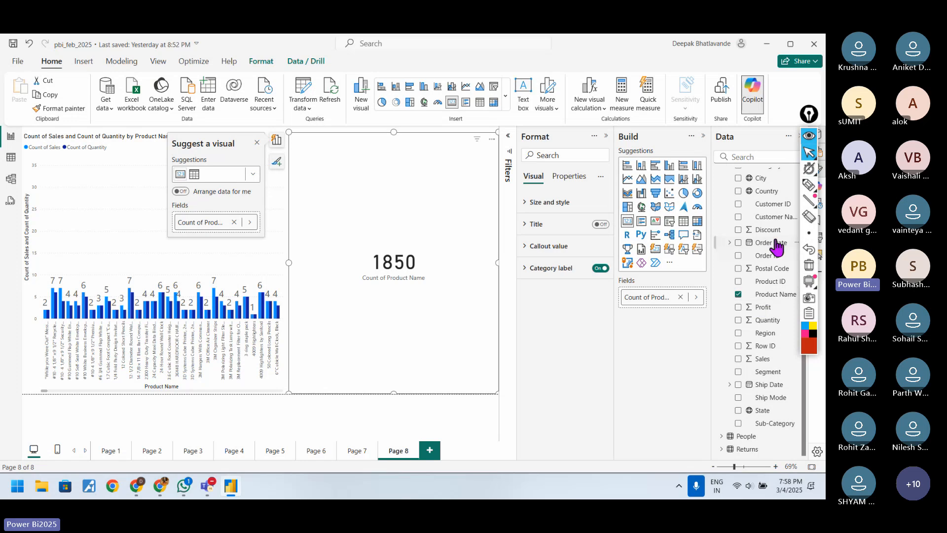
Step: Draw arrows from the Product Name field to the card, write "sum" and "Distinct", circle the field's data options, and erase all annotations
{"action": "left_click", "coordinate": [808, 185]}
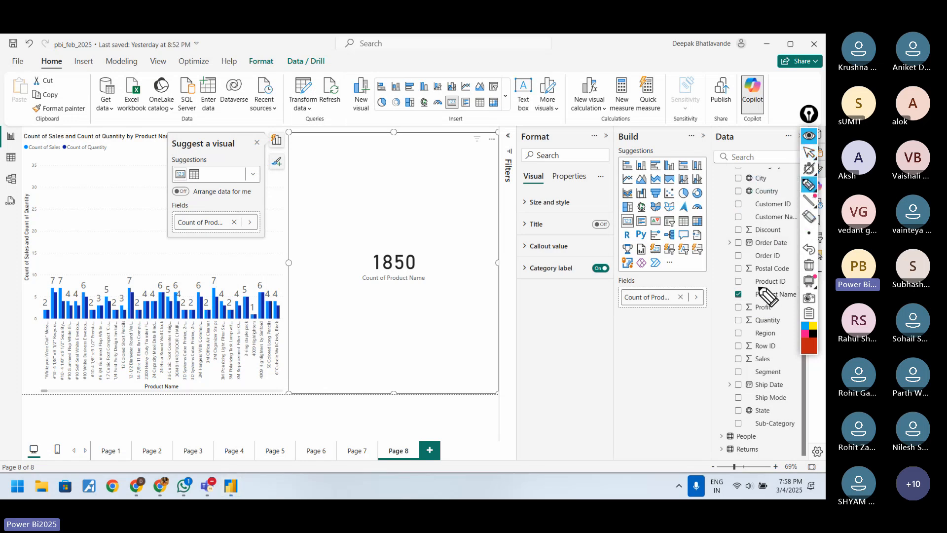
{"action": "mouse_move", "coordinate": [759, 292]}
{"action": "left_mouse_down"}
{"action": "mouse_move", "coordinate": [619, 207]}
{"action": "mouse_move", "coordinate": [475, 234]}
{"action": "left_mouse_up"}
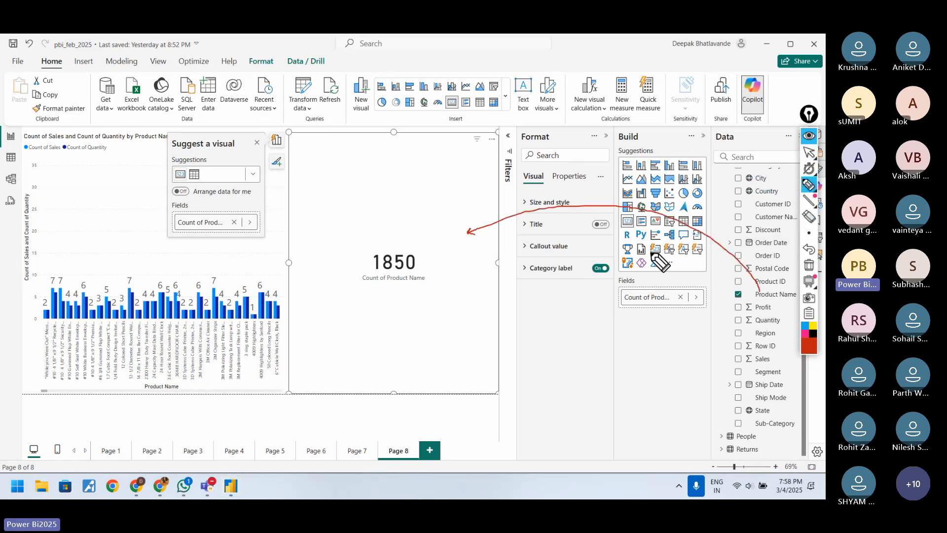
{"action": "mouse_move", "coordinate": [755, 293]}
{"action": "left_mouse_down"}
{"action": "mouse_move", "coordinate": [713, 279]}
{"action": "mouse_move", "coordinate": [744, 296]}
{"action": "mouse_move", "coordinate": [734, 300]}
{"action": "left_mouse_up"}
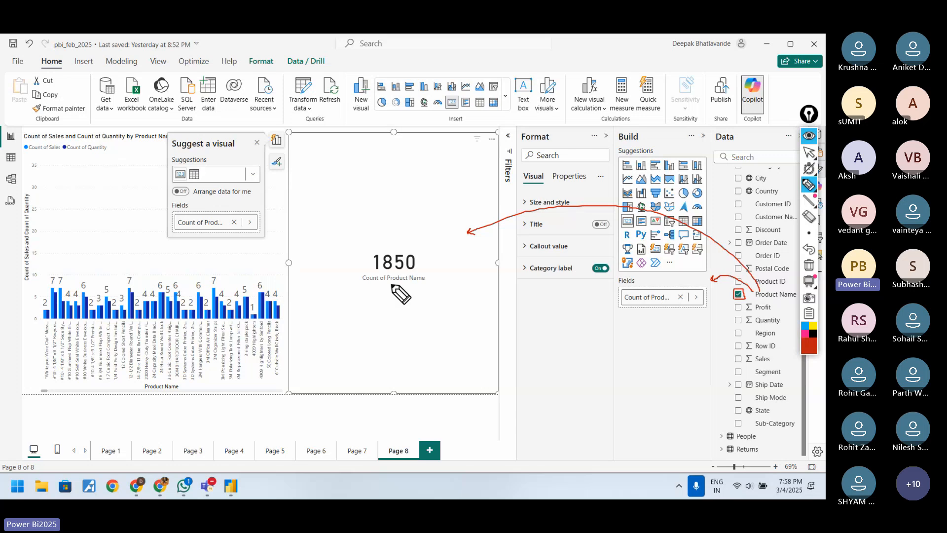
{"action": "mouse_move", "coordinate": [377, 282]}
{"action": "left_mouse_down"}
{"action": "mouse_move", "coordinate": [356, 307]}
{"action": "mouse_move", "coordinate": [382, 305]}
{"action": "left_mouse_up"}
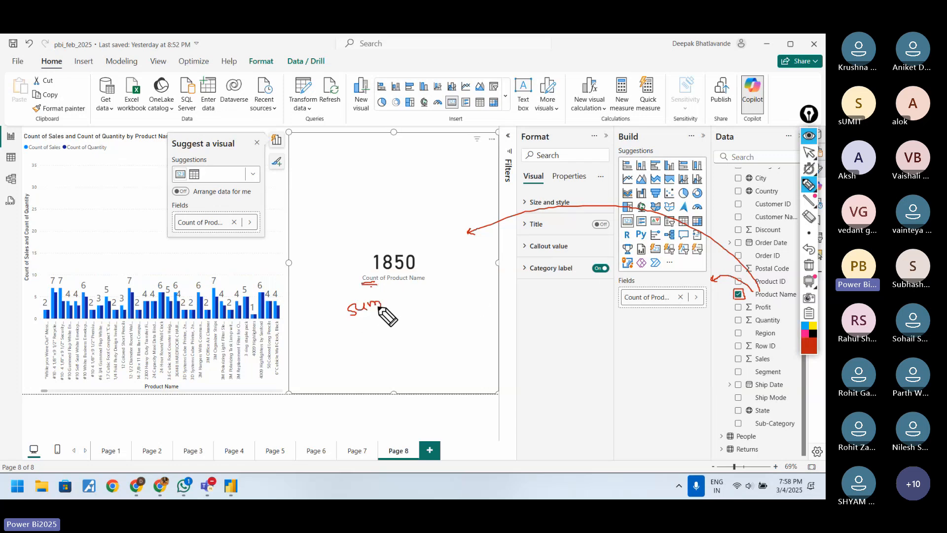
{"action": "mouse_move", "coordinate": [699, 291]}
{"action": "left_mouse_down"}
{"action": "mouse_move", "coordinate": [690, 293]}
{"action": "mouse_move", "coordinate": [702, 299]}
{"action": "mouse_move", "coordinate": [694, 290]}
{"action": "mouse_move", "coordinate": [703, 323]}
{"action": "left_mouse_up"}
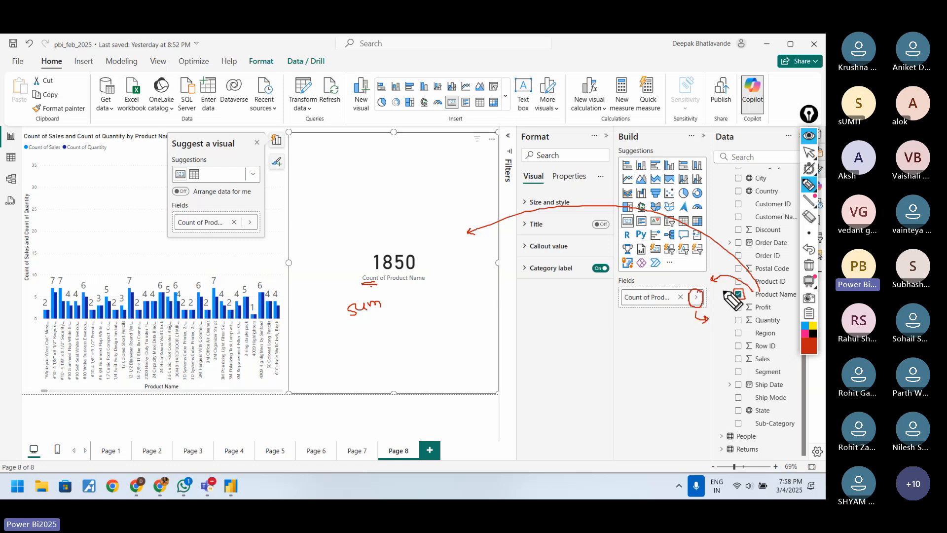
{"action": "mouse_move", "coordinate": [655, 345]}
{"action": "left_mouse_down"}
{"action": "mouse_move", "coordinate": [659, 355]}
{"action": "mouse_move", "coordinate": [705, 337]}
{"action": "mouse_move", "coordinate": [704, 349]}
{"action": "left_mouse_up"}
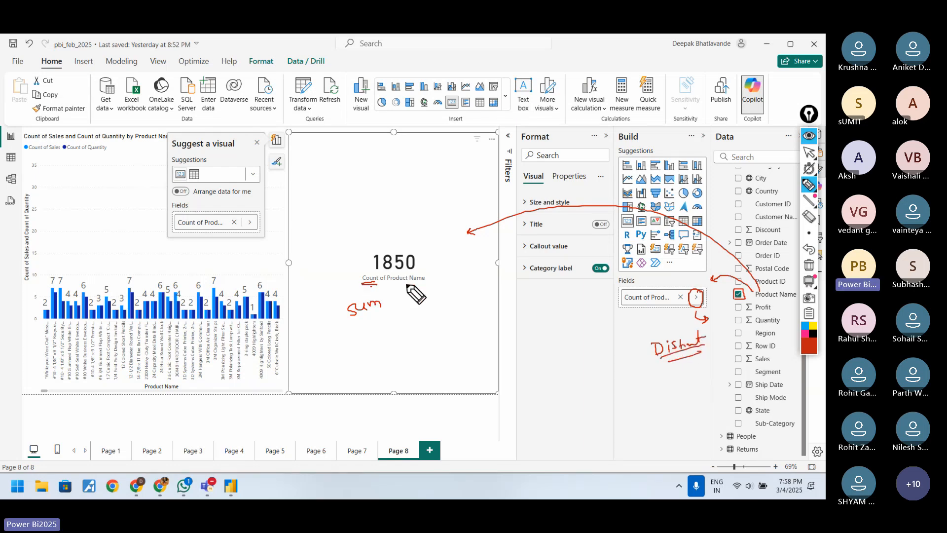
{"action": "left_click", "coordinate": [809, 265]}
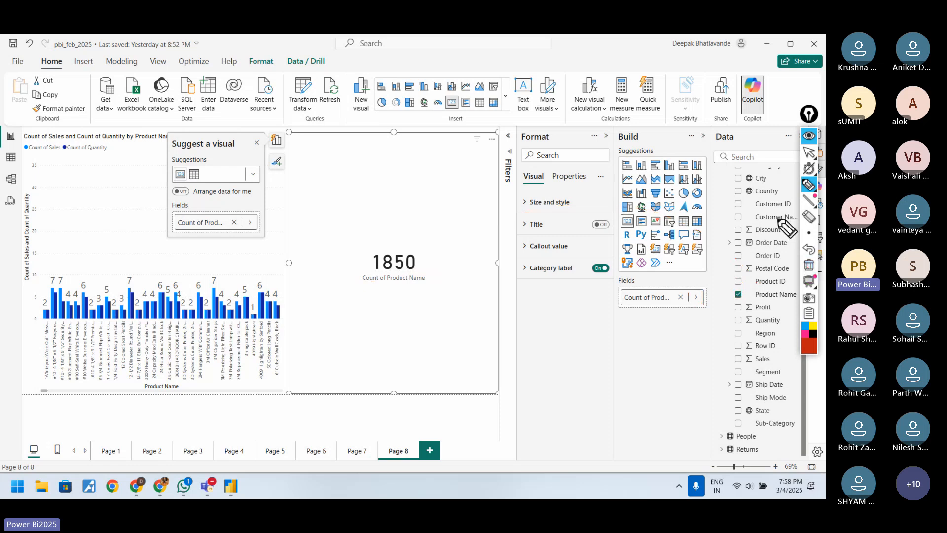
{"action": "left_click", "coordinate": [805, 153]}
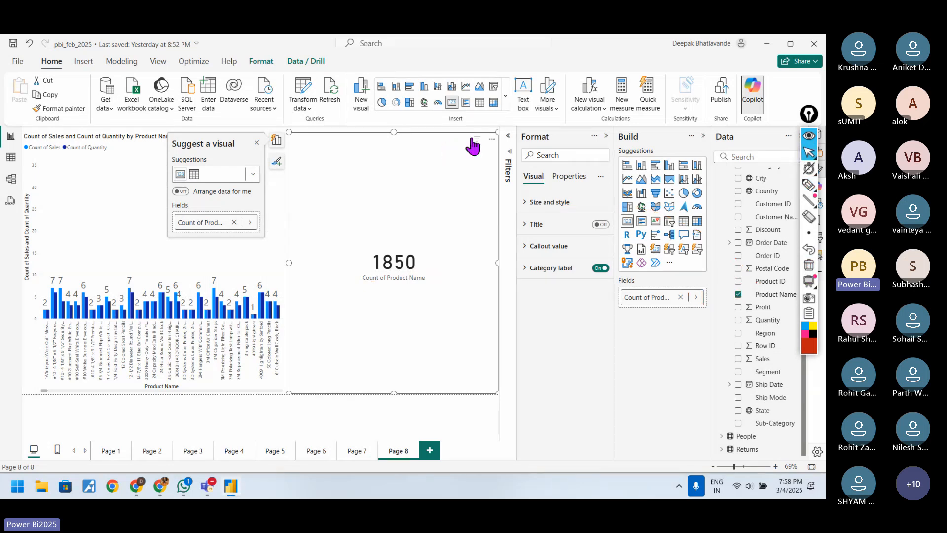
Step: Shrink the Product Name count card to a small box beside the chart's lower corner and deselect it
{"action": "left_click_drag", "start_coordinate": [497, 131], "coordinate": [371, 336]}
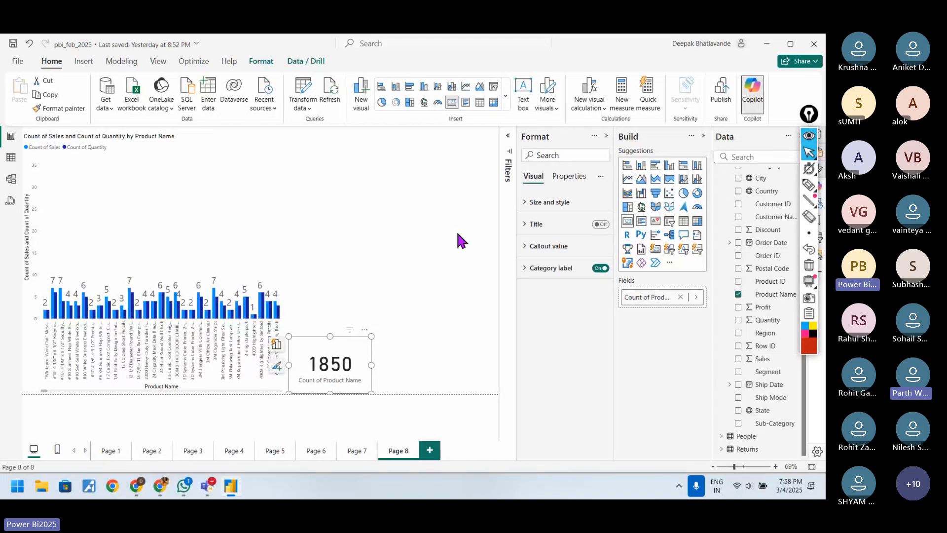
{"action": "left_click", "coordinate": [443, 232]}
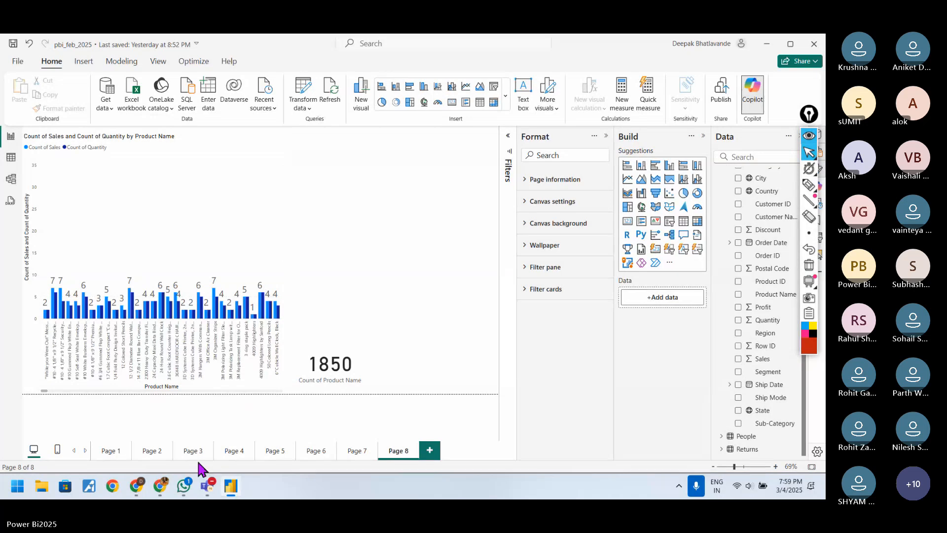
Step: Switch to the Teams meeting window to check the participants, then minimize it to return to the report
{"action": "mouse_move", "coordinate": [208, 491]}
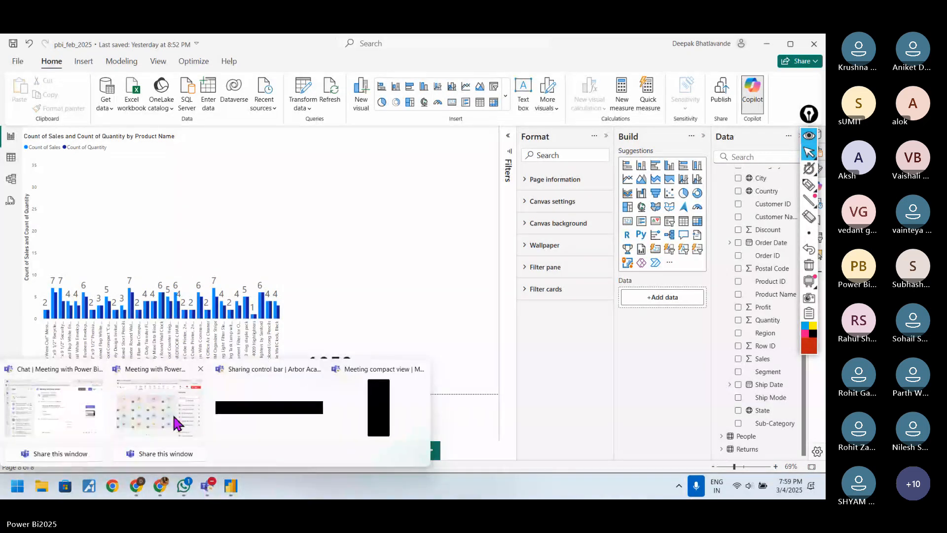
{"action": "left_click", "coordinate": [176, 423]}
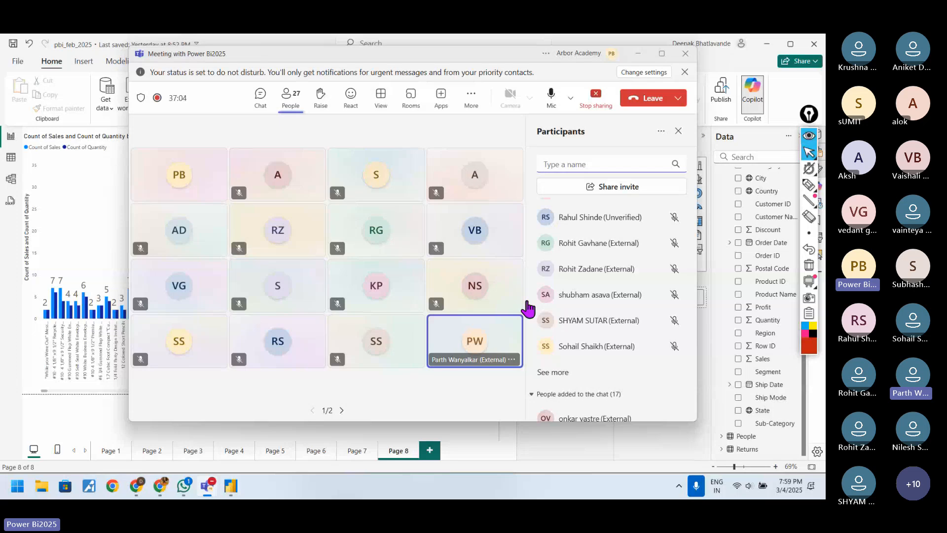
{"action": "left_click", "coordinate": [640, 54]}
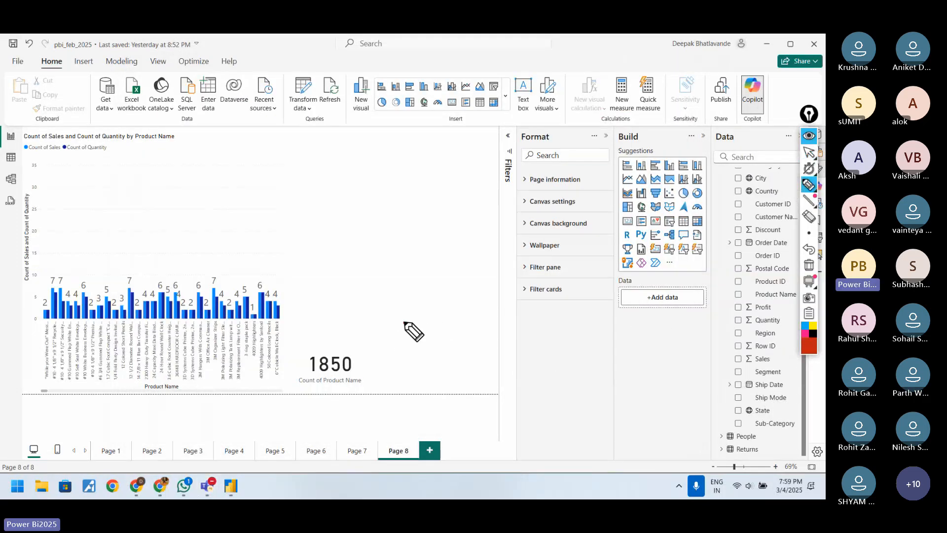
Step: Draw red arrows to the card and chart, box the card, write "DAX" beside both, and erase all marks
{"action": "left_click_drag", "start_coordinate": [405, 323], "coordinate": [362, 330]}
{"action": "left_click_drag", "start_coordinate": [271, 256], "coordinate": [249, 269]}
{"action": "mouse_move", "coordinate": [294, 351]}
{"action": "left_mouse_down"}
{"action": "mouse_move", "coordinate": [294, 379]}
{"action": "mouse_move", "coordinate": [302, 351]}
{"action": "mouse_move", "coordinate": [367, 351]}
{"action": "mouse_move", "coordinate": [379, 390]}
{"action": "left_mouse_up"}
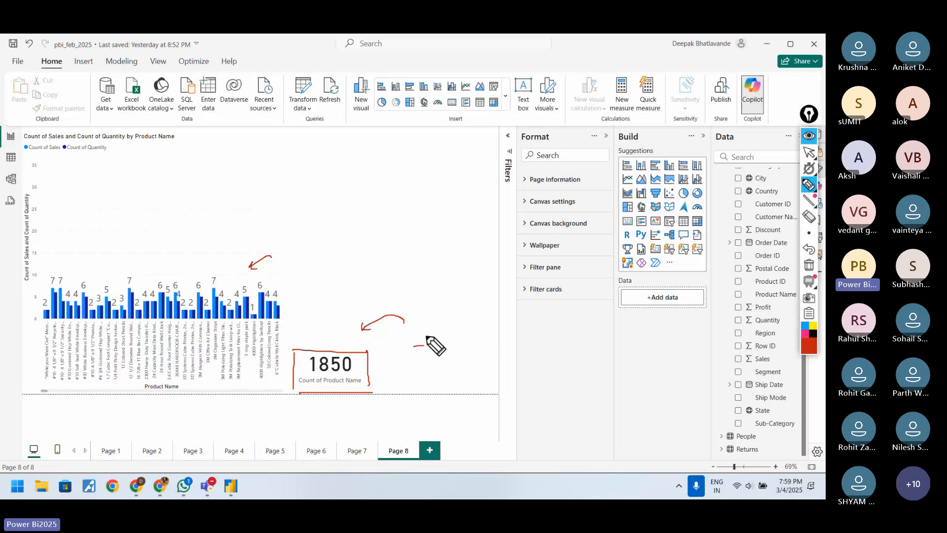
{"action": "mouse_move", "coordinate": [423, 345]}
{"action": "left_mouse_down"}
{"action": "mouse_move", "coordinate": [420, 356]}
{"action": "mouse_move", "coordinate": [453, 349]}
{"action": "left_mouse_up"}
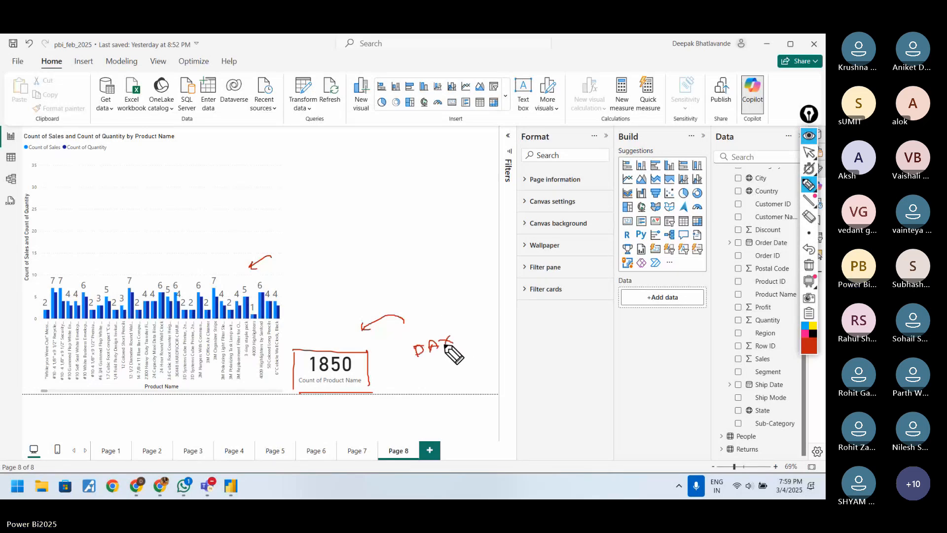
{"action": "left_click_drag", "start_coordinate": [230, 267], "coordinate": [247, 270]}
{"action": "left_click_drag", "start_coordinate": [249, 271], "coordinate": [261, 285]}
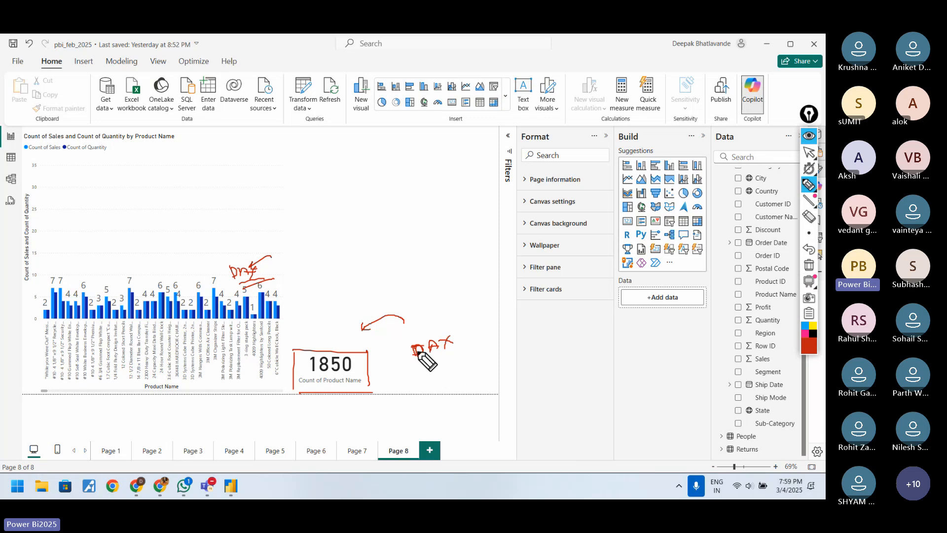
{"action": "left_click", "coordinate": [808, 265]}
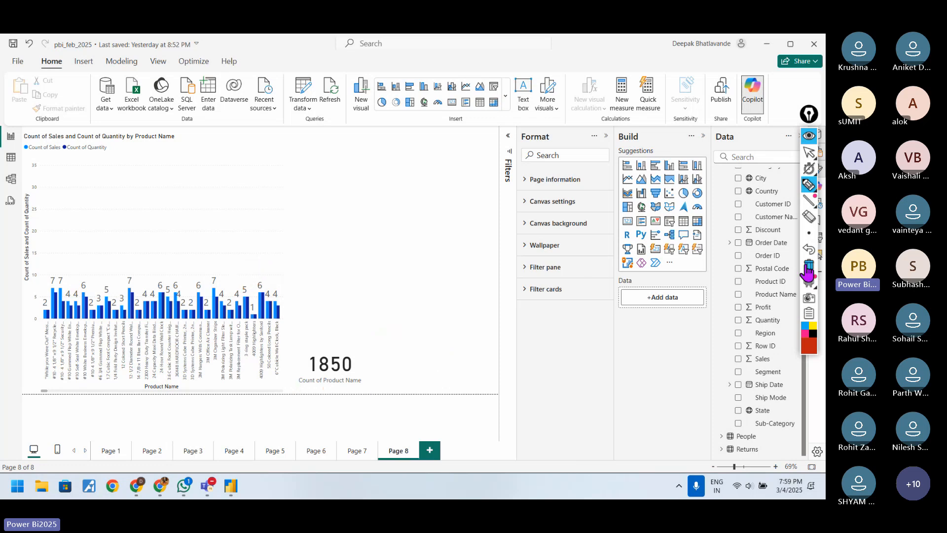
{"action": "left_click", "coordinate": [807, 153]}
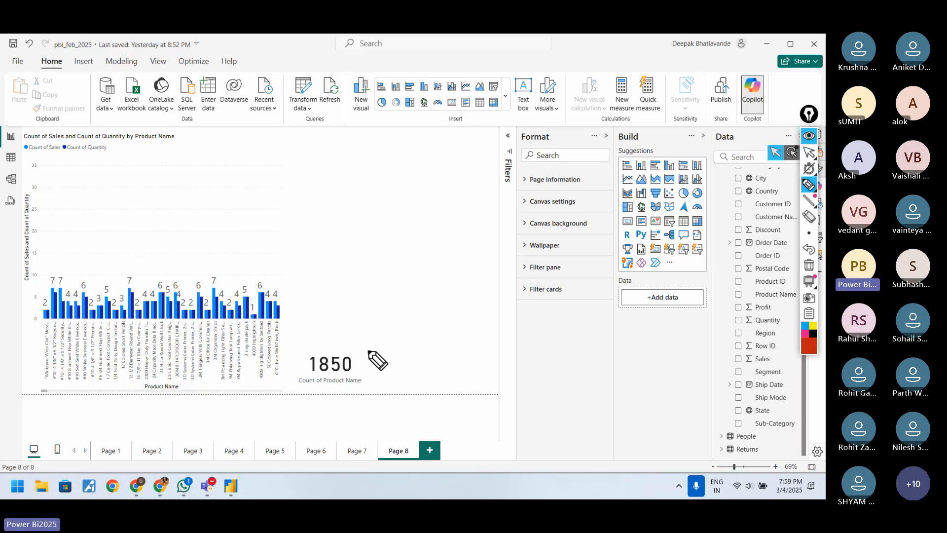
Step: Draw an empty red box on the blank canvas and write "order" above it with an arrow to "product"
{"action": "mouse_move", "coordinate": [398, 343]}
{"action": "left_mouse_down"}
{"action": "mouse_move", "coordinate": [397, 271]}
{"action": "mouse_move", "coordinate": [481, 249]}
{"action": "mouse_move", "coordinate": [493, 312]}
{"action": "left_mouse_up"}
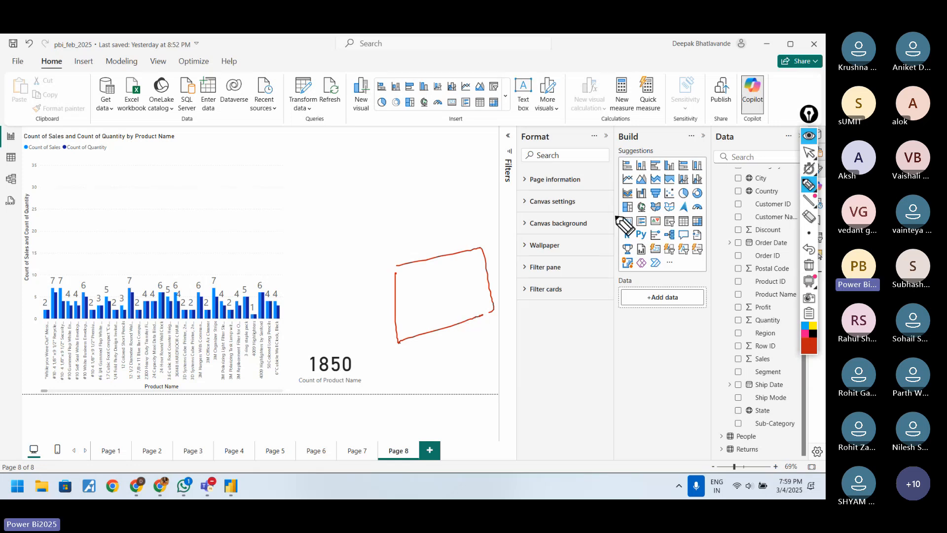
{"action": "left_click", "coordinate": [809, 152]}
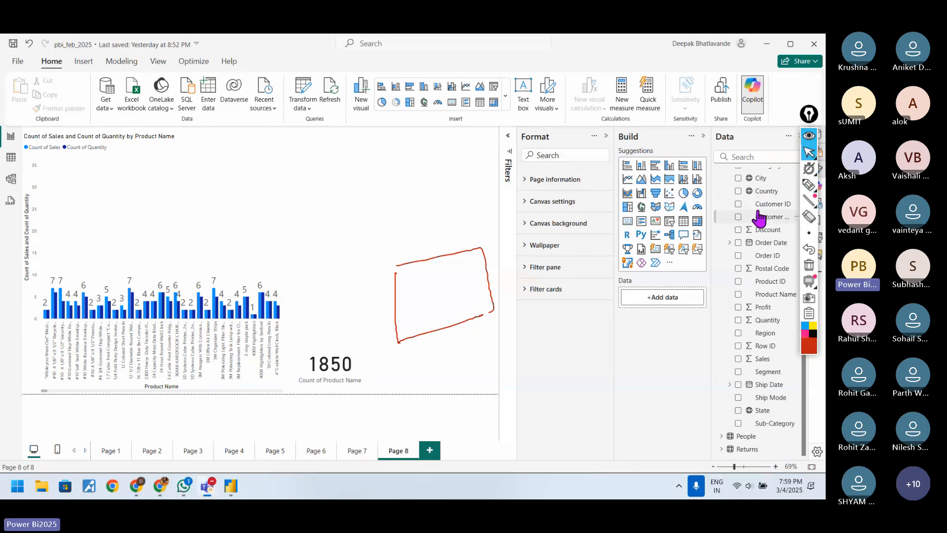
{"action": "left_click", "coordinate": [808, 186]}
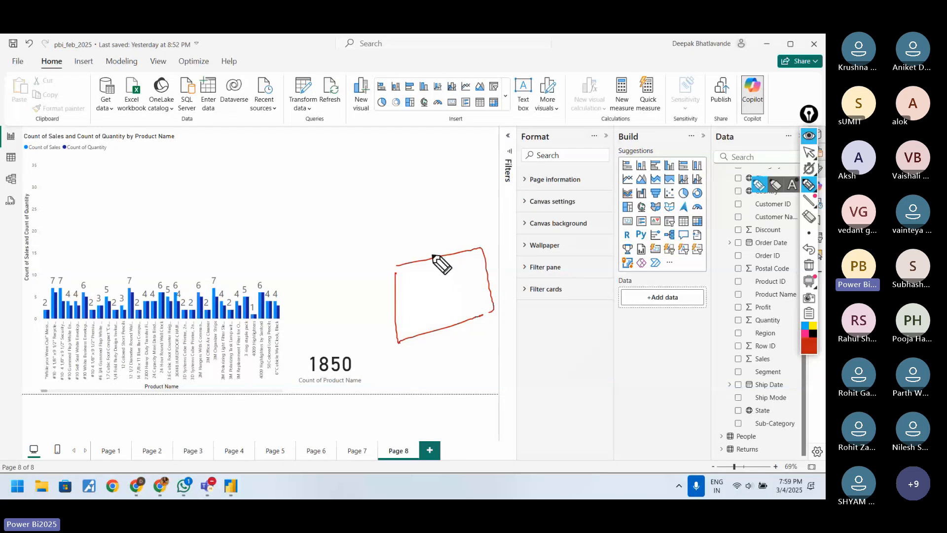
{"action": "mouse_move", "coordinate": [371, 235]}
{"action": "left_mouse_down"}
{"action": "mouse_move", "coordinate": [370, 243]}
{"action": "mouse_move", "coordinate": [401, 231]}
{"action": "mouse_move", "coordinate": [423, 202]}
{"action": "mouse_move", "coordinate": [427, 213]}
{"action": "mouse_move", "coordinate": [444, 200]}
{"action": "mouse_move", "coordinate": [476, 198]}
{"action": "left_mouse_up"}
{"action": "left_click", "coordinate": [809, 152]}
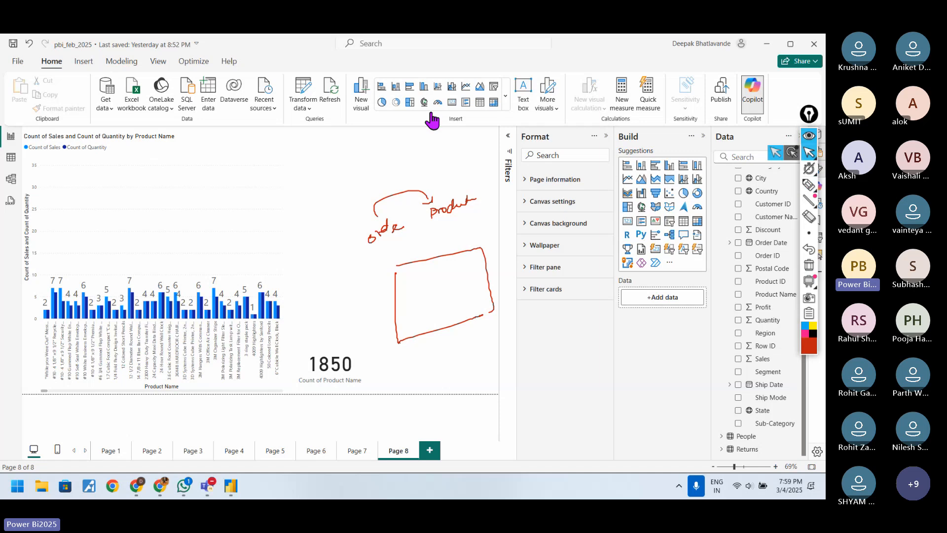
Step: Extend the handwritten chain with arrows to "sum" and "cus", underline the words, and erase all annotations
{"action": "left_click", "coordinate": [809, 185]}
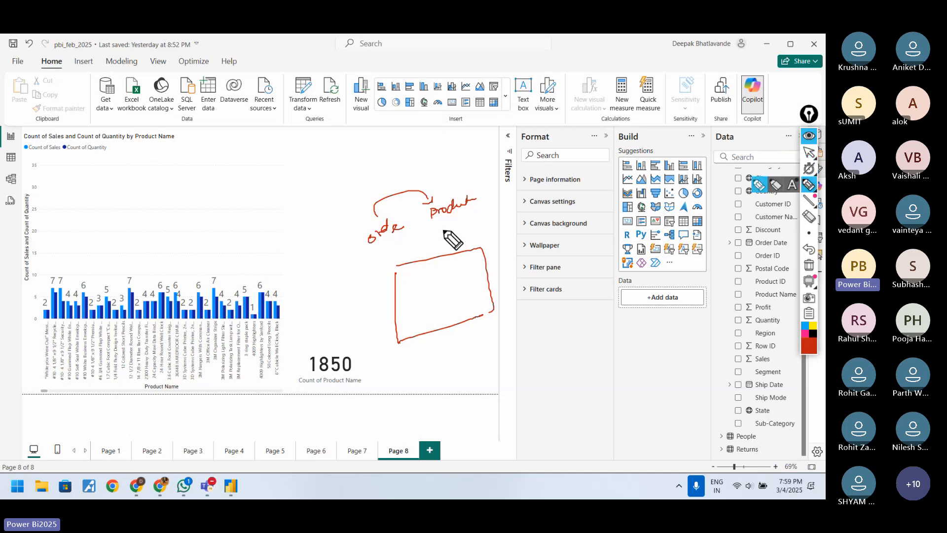
{"action": "mouse_move", "coordinate": [447, 218]}
{"action": "left_mouse_down"}
{"action": "mouse_move", "coordinate": [500, 224]}
{"action": "mouse_move", "coordinate": [489, 225]}
{"action": "left_mouse_up"}
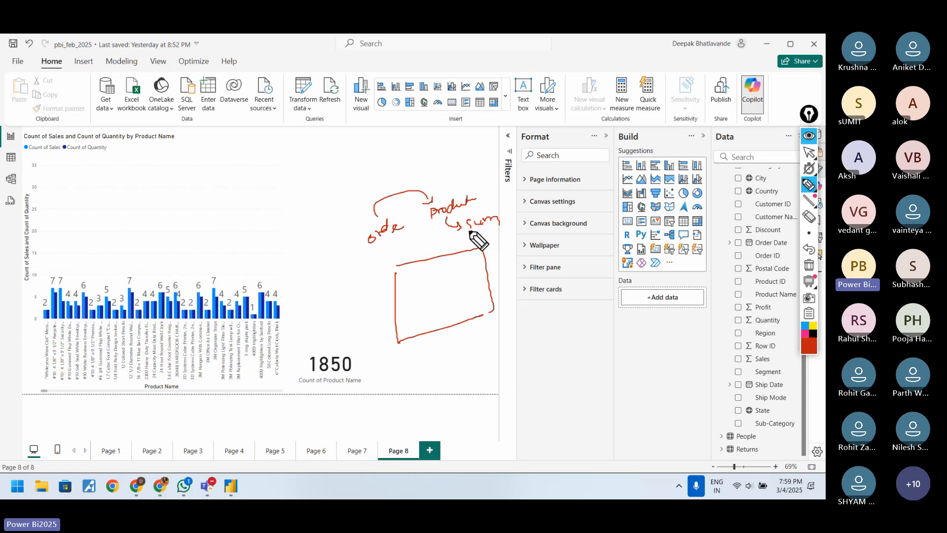
{"action": "left_click_drag", "start_coordinate": [470, 236], "coordinate": [562, 211]}
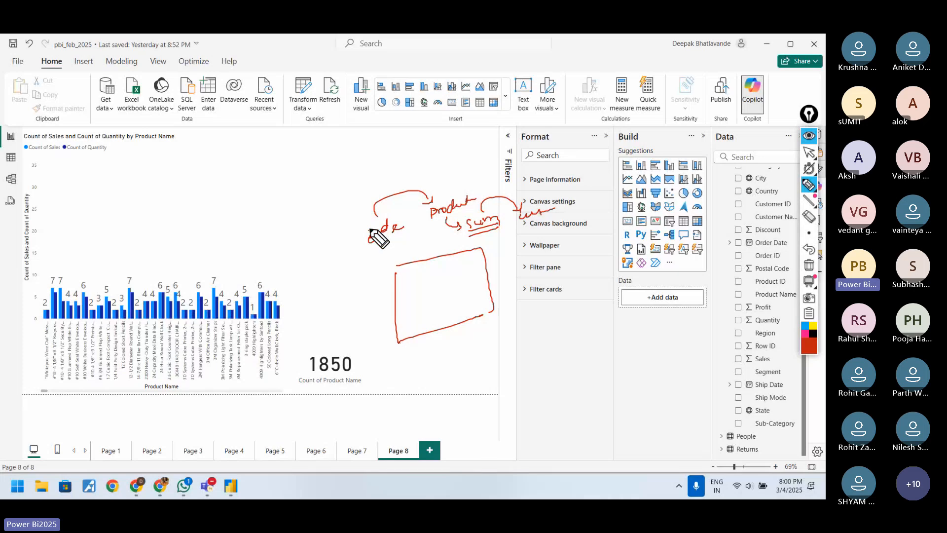
{"action": "left_click_drag", "start_coordinate": [369, 229], "coordinate": [380, 225]}
{"action": "left_click_drag", "start_coordinate": [467, 208], "coordinate": [551, 216]}
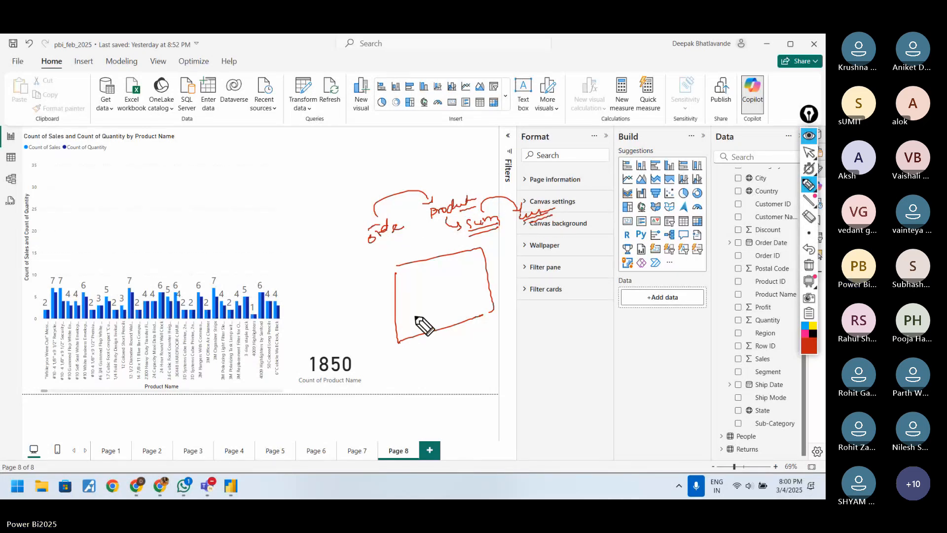
{"action": "left_click", "coordinate": [809, 264]}
{"action": "left_click", "coordinate": [807, 186]}
{"action": "left_click", "coordinate": [809, 152]}
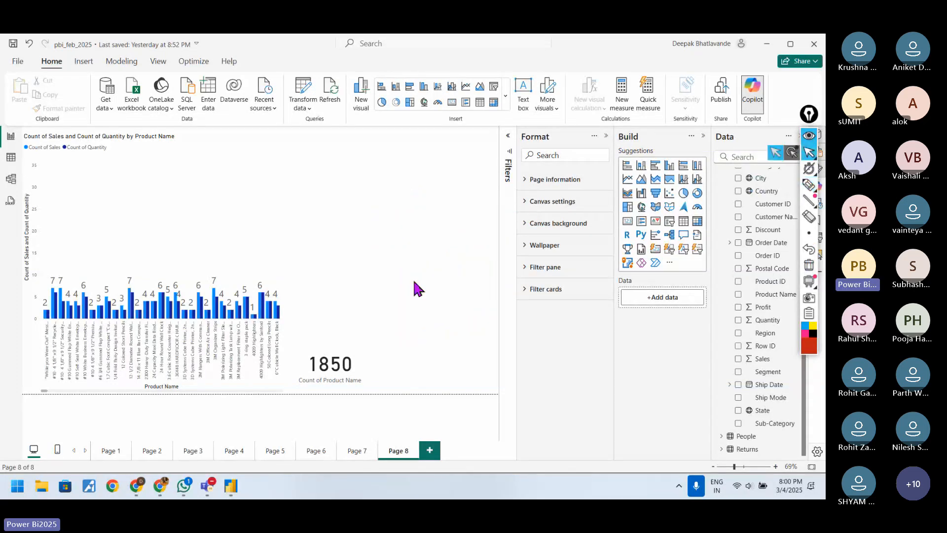
Step: Select the card and annotate it with "Card", a circled sigma, and "calculated value" branching to "measure" and "column"
{"action": "left_click", "coordinate": [337, 347]}
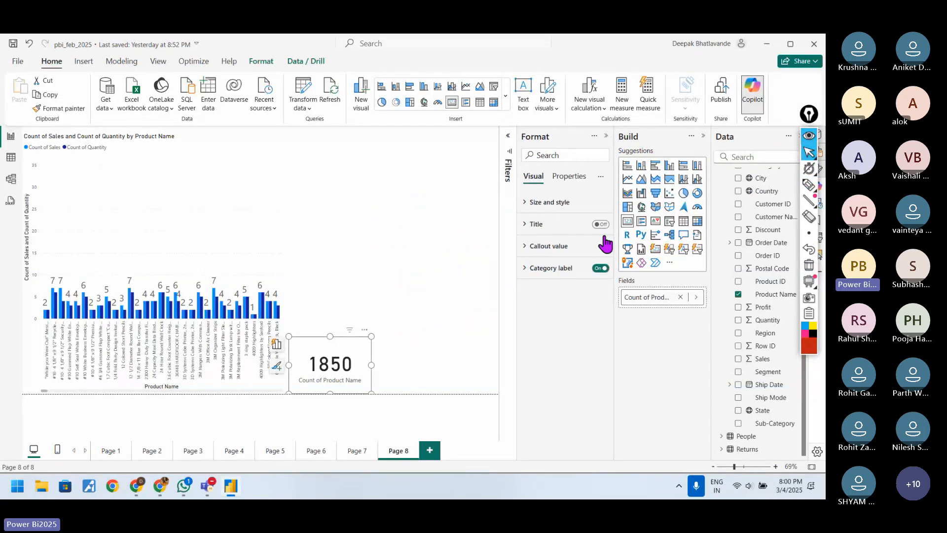
{"action": "left_click", "coordinate": [808, 185]}
{"action": "left_click_drag", "start_coordinate": [398, 335], "coordinate": [388, 348]}
{"action": "mouse_move", "coordinate": [393, 352]}
{"action": "left_mouse_down"}
{"action": "mouse_move", "coordinate": [396, 363]}
{"action": "mouse_move", "coordinate": [406, 359]}
{"action": "mouse_move", "coordinate": [423, 333]}
{"action": "mouse_move", "coordinate": [459, 340]}
{"action": "mouse_move", "coordinate": [462, 328]}
{"action": "mouse_move", "coordinate": [471, 339]}
{"action": "left_mouse_up"}
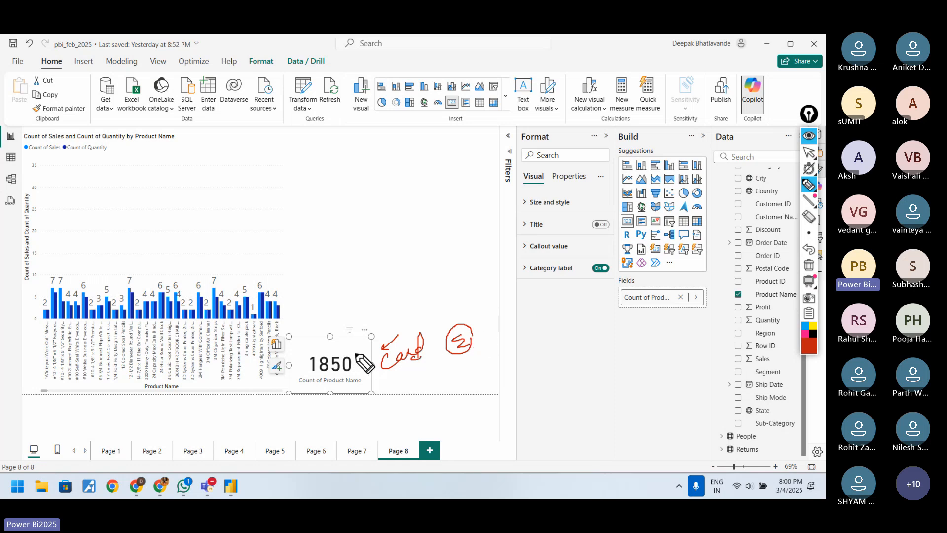
{"action": "mouse_move", "coordinate": [472, 361]}
{"action": "left_mouse_down"}
{"action": "mouse_move", "coordinate": [469, 370]}
{"action": "mouse_move", "coordinate": [498, 340]}
{"action": "mouse_move", "coordinate": [517, 337]}
{"action": "mouse_move", "coordinate": [540, 337]}
{"action": "mouse_move", "coordinate": [543, 348]}
{"action": "mouse_move", "coordinate": [526, 357]}
{"action": "mouse_move", "coordinate": [571, 352]}
{"action": "mouse_move", "coordinate": [588, 308]}
{"action": "mouse_move", "coordinate": [683, 290]}
{"action": "left_mouse_up"}
{"action": "left_click_drag", "start_coordinate": [571, 329], "coordinate": [676, 328]}
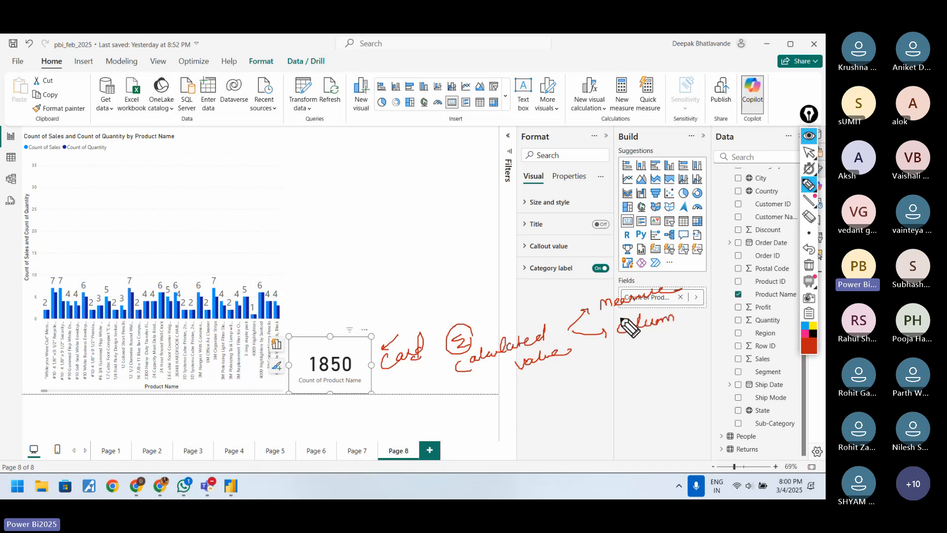
{"action": "mouse_move", "coordinate": [479, 362]}
{"action": "left_mouse_down"}
{"action": "mouse_move", "coordinate": [513, 356]}
{"action": "mouse_move", "coordinate": [515, 379]}
{"action": "left_mouse_up"}
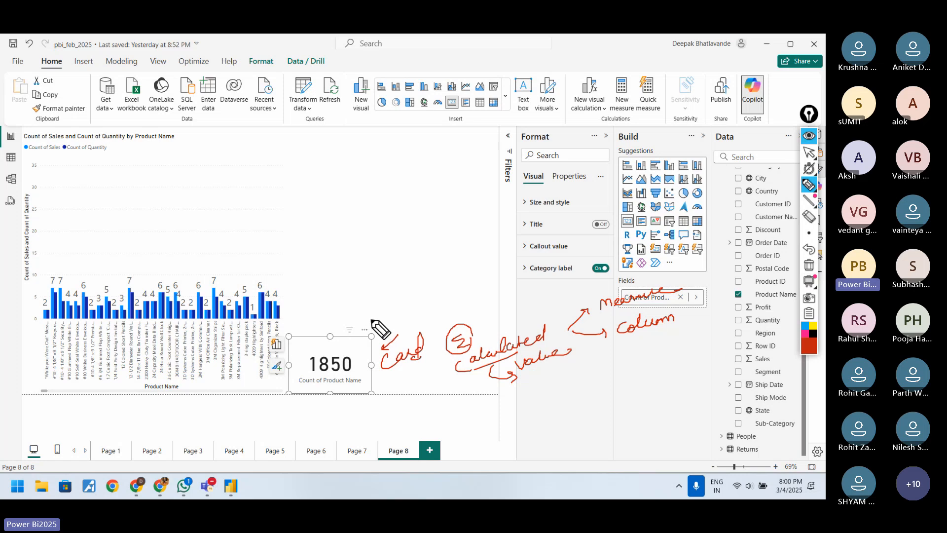
Step: Sketch a single box and a four-part box, circle a second card visual type in the gallery, then erase the annotations and deselect the card
{"action": "mouse_move", "coordinate": [321, 181]}
{"action": "left_mouse_down"}
{"action": "mouse_move", "coordinate": [322, 147]}
{"action": "mouse_move", "coordinate": [381, 139]}
{"action": "mouse_move", "coordinate": [328, 182]}
{"action": "mouse_move", "coordinate": [308, 175]}
{"action": "mouse_move", "coordinate": [328, 249]}
{"action": "mouse_move", "coordinate": [482, 174]}
{"action": "mouse_move", "coordinate": [483, 209]}
{"action": "left_mouse_up"}
{"action": "left_click_drag", "start_coordinate": [328, 248], "coordinate": [484, 217]}
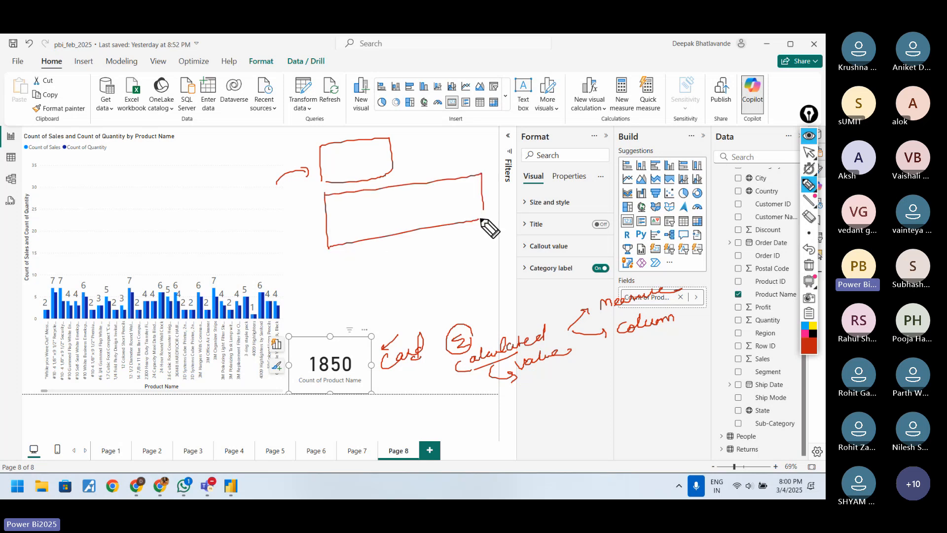
{"action": "mouse_move", "coordinate": [652, 241]}
{"action": "left_mouse_down"}
{"action": "mouse_move", "coordinate": [655, 257]}
{"action": "mouse_move", "coordinate": [663, 249]}
{"action": "mouse_move", "coordinate": [650, 243]}
{"action": "left_mouse_up"}
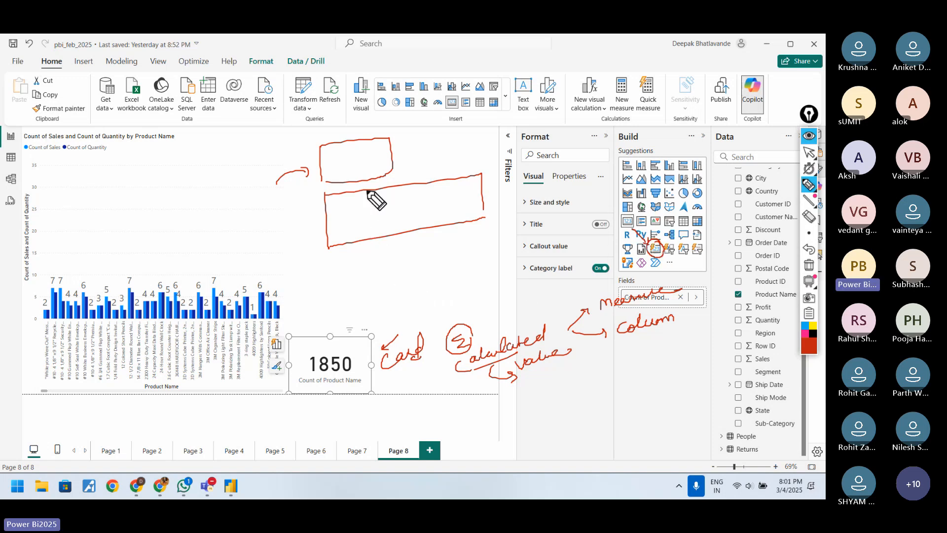
{"action": "left_click_drag", "start_coordinate": [368, 192], "coordinate": [378, 234]}
{"action": "left_click_drag", "start_coordinate": [417, 183], "coordinate": [424, 224]}
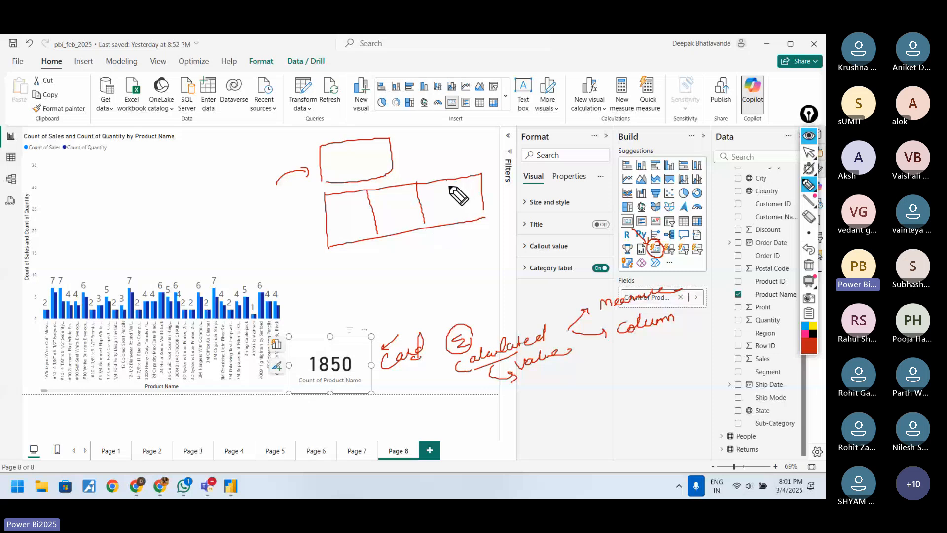
{"action": "left_click_drag", "start_coordinate": [447, 180], "coordinate": [455, 215]}
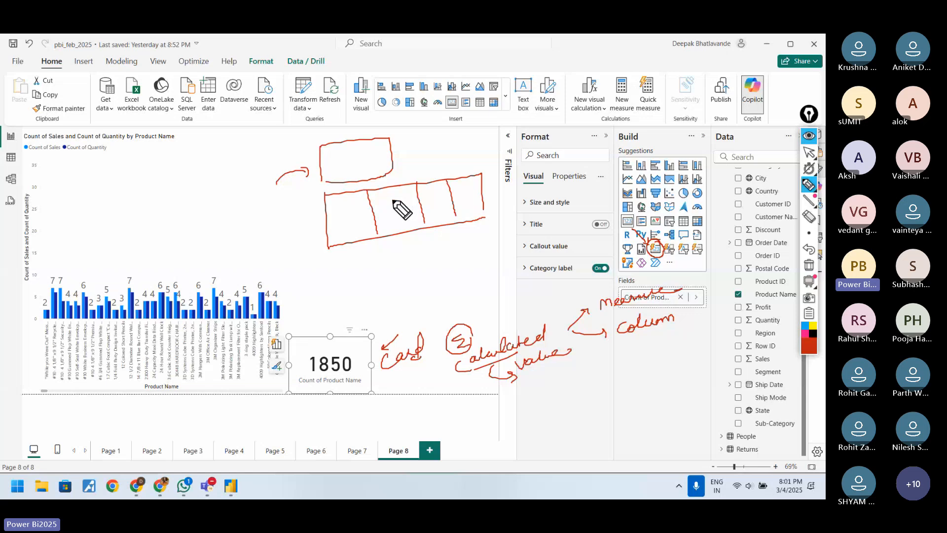
{"action": "left_click", "coordinate": [809, 267]}
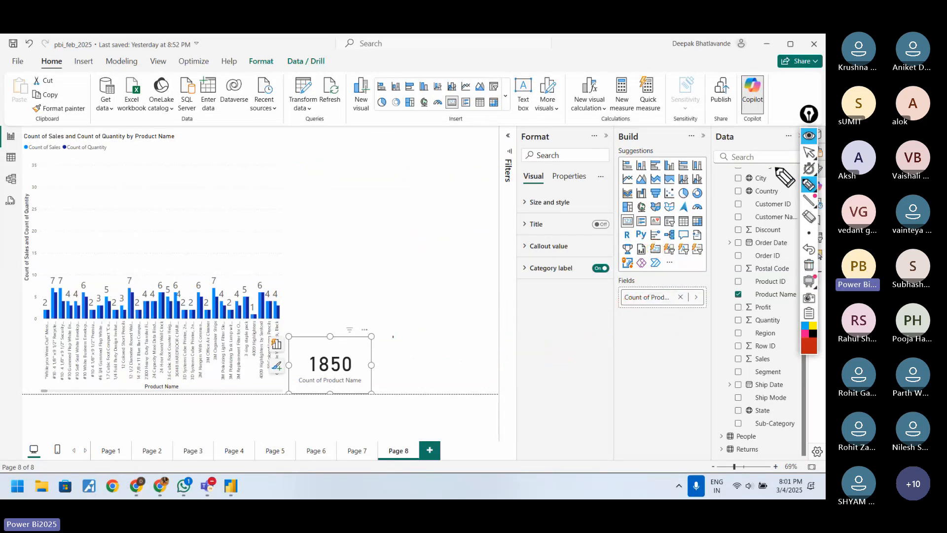
{"action": "left_click", "coordinate": [809, 152]}
{"action": "left_click", "coordinate": [348, 286]}
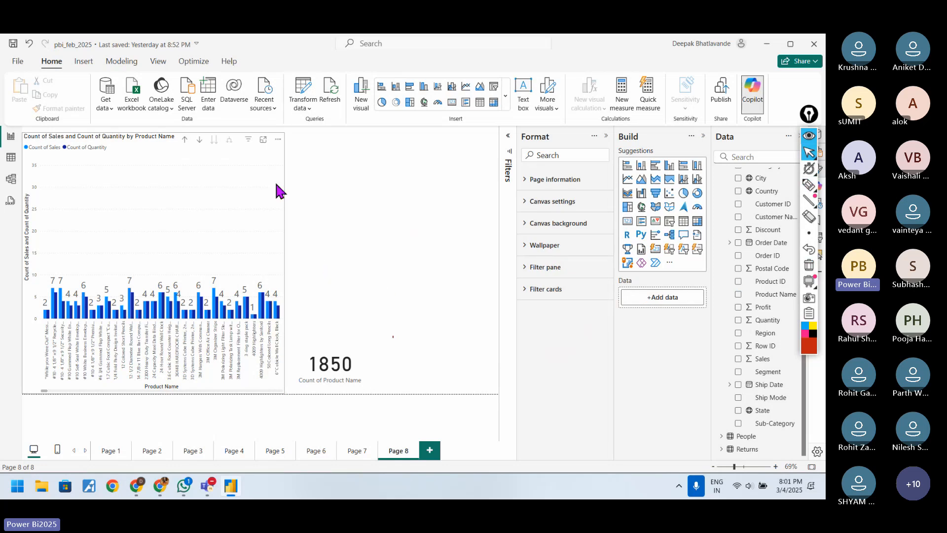
Step: Drill the column chart up to Sub-Category and remove Count of Quantity from its Y-axis
{"action": "left_click", "coordinate": [237, 159]}
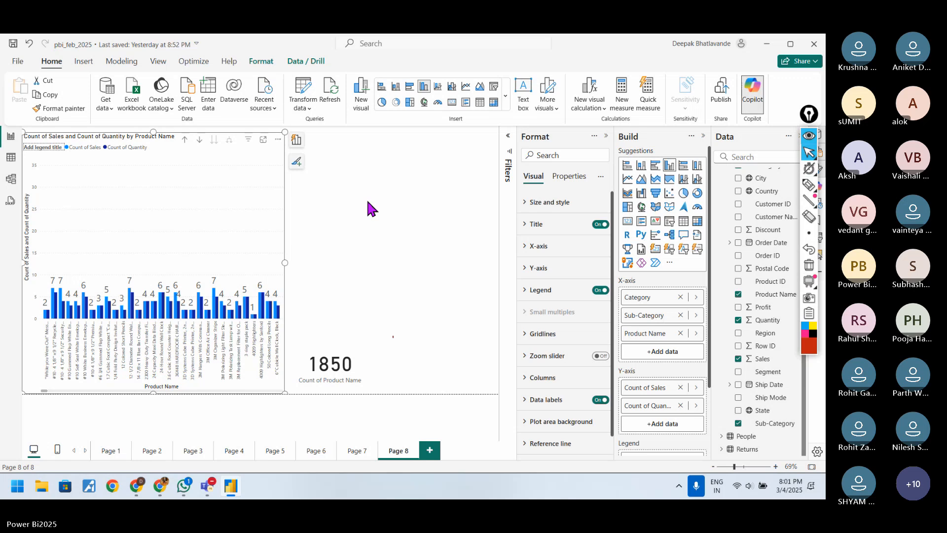
{"action": "left_click", "coordinate": [278, 140]}
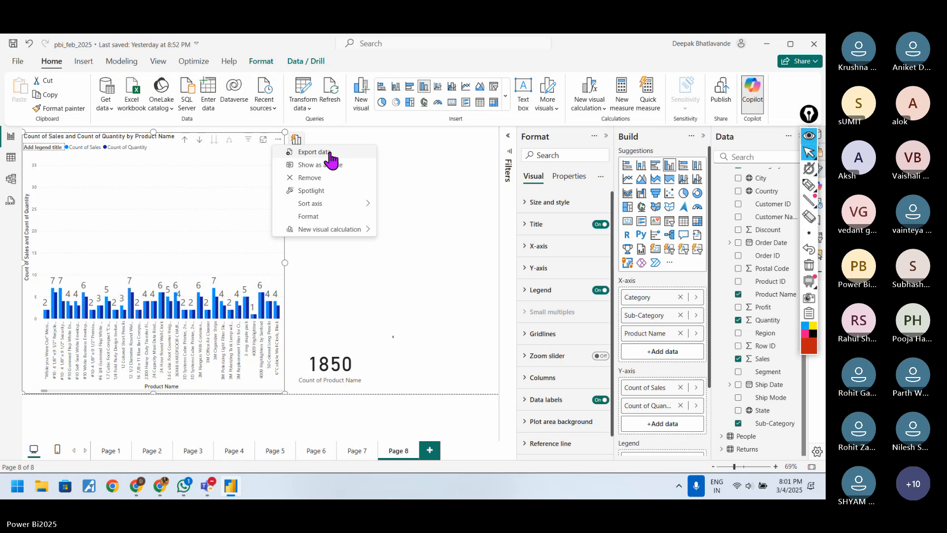
{"action": "left_click", "coordinate": [385, 154]}
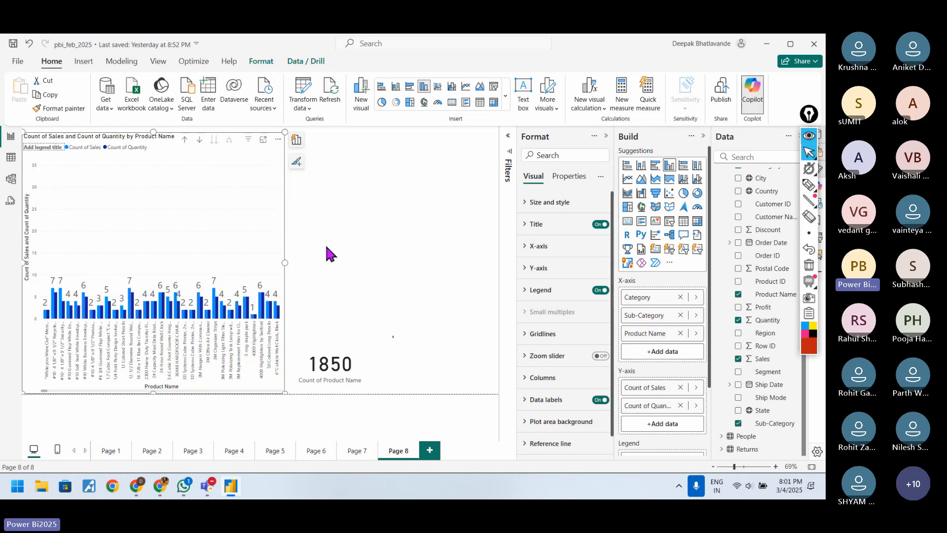
{"action": "left_click", "coordinate": [185, 141]}
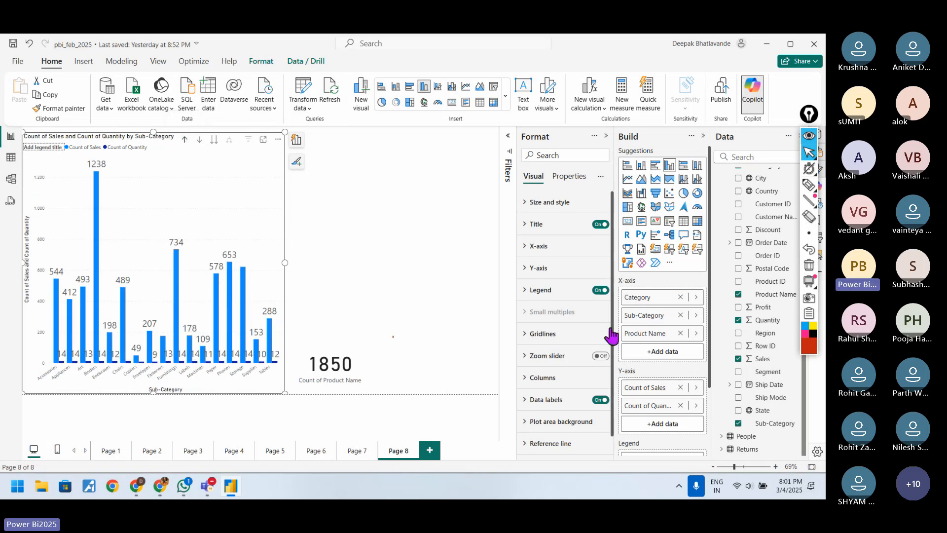
{"action": "left_click", "coordinate": [680, 406]}
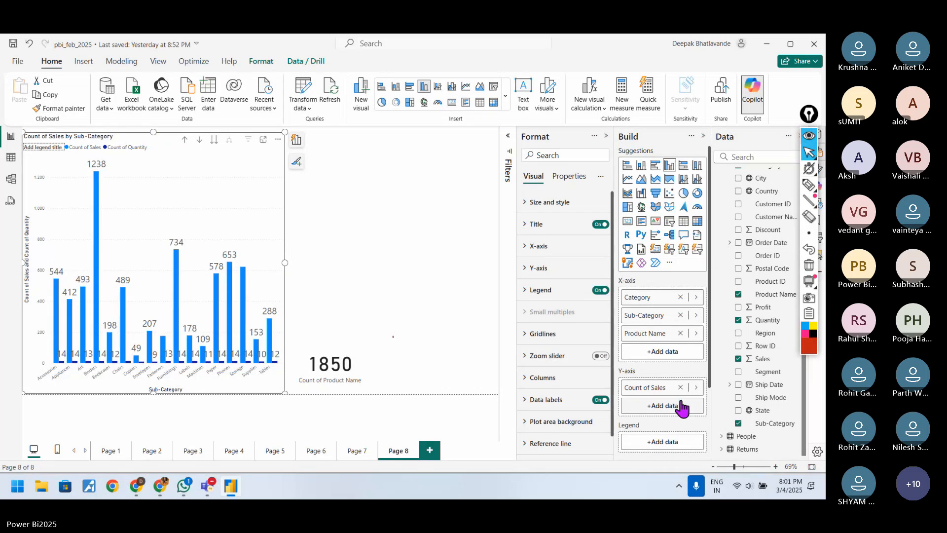
{"action": "left_click", "coordinate": [469, 275]}
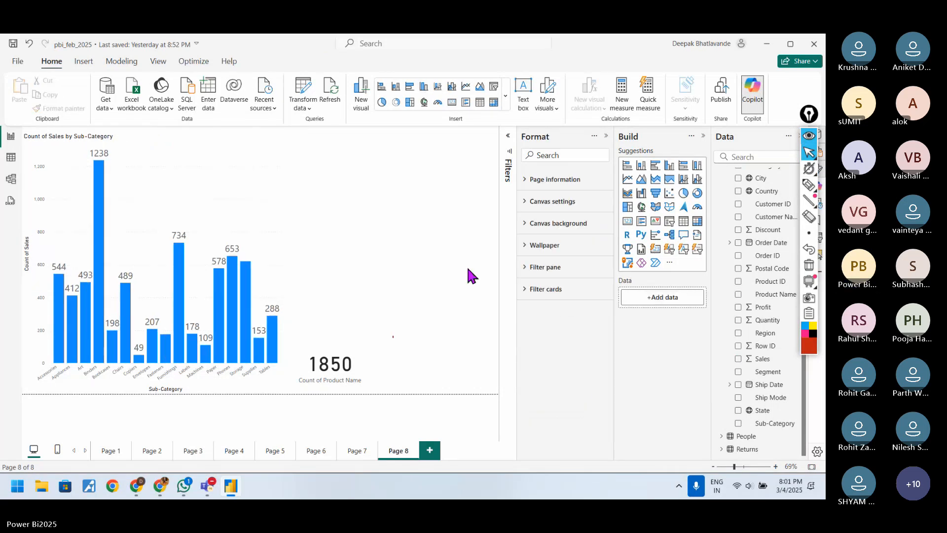
Step: Drill the column chart up to the Category level and resize it to fill the page height
{"action": "left_click", "coordinate": [280, 143]}
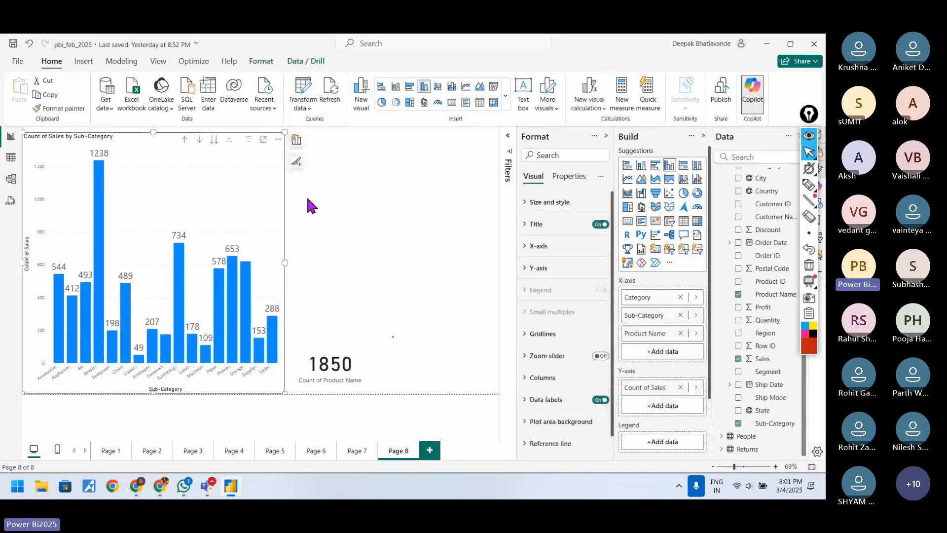
{"action": "left_click", "coordinate": [354, 340]}
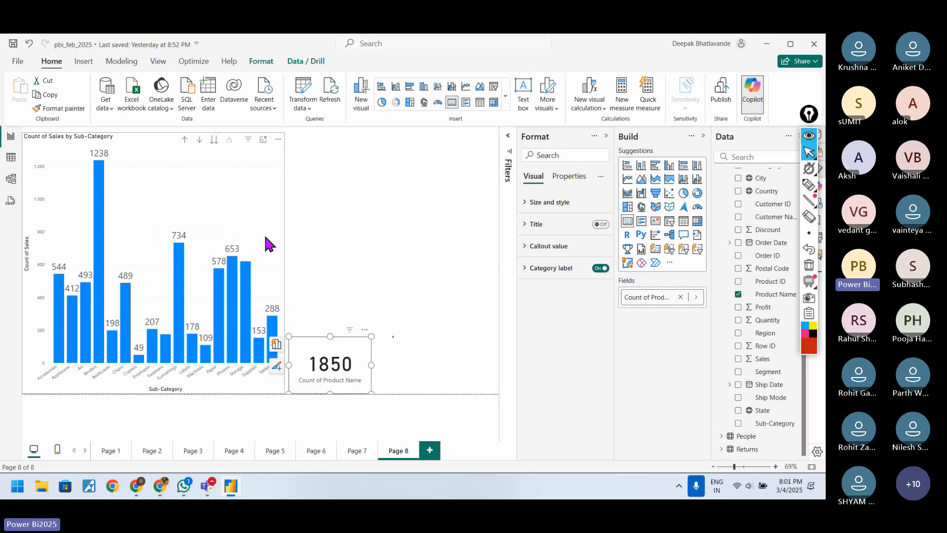
{"action": "left_click", "coordinate": [268, 152]}
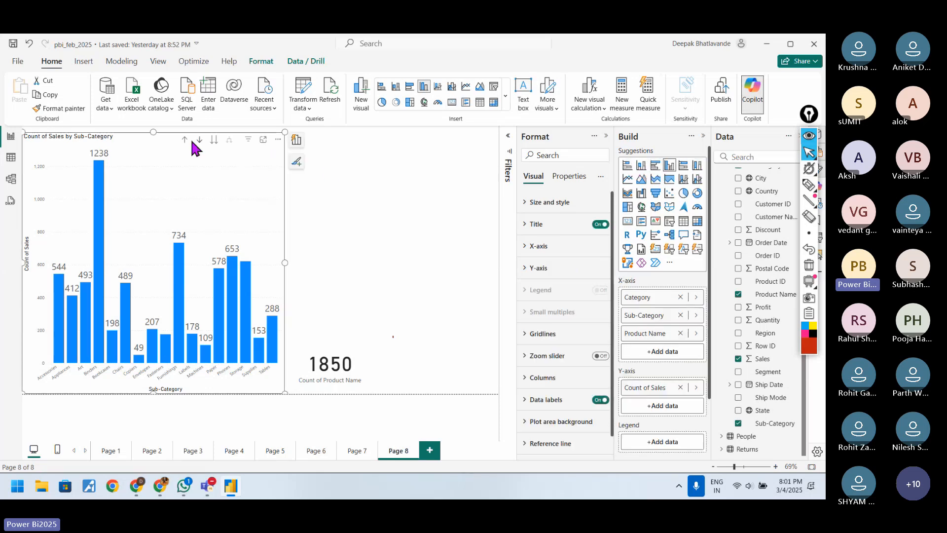
{"action": "left_click_drag", "start_coordinate": [156, 131], "coordinate": [164, 165]}
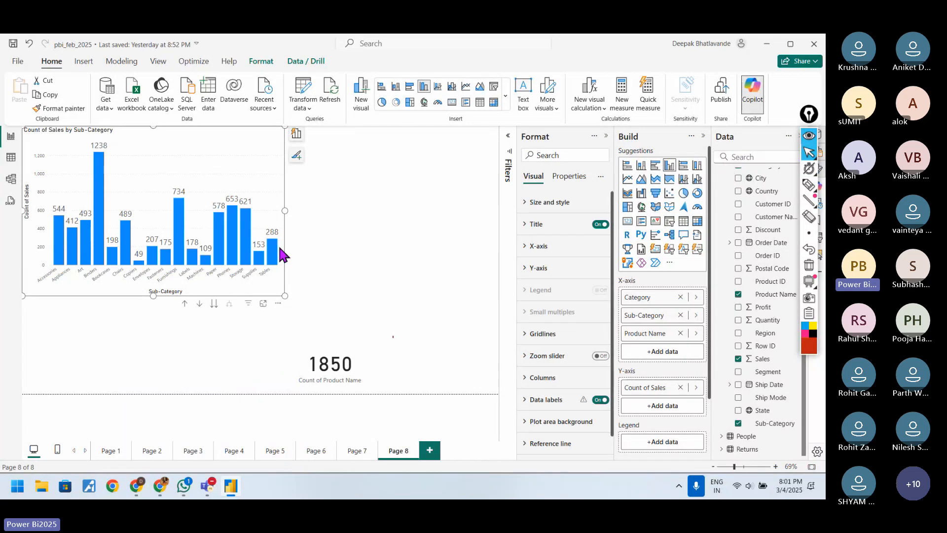
{"action": "left_click", "coordinate": [184, 303]}
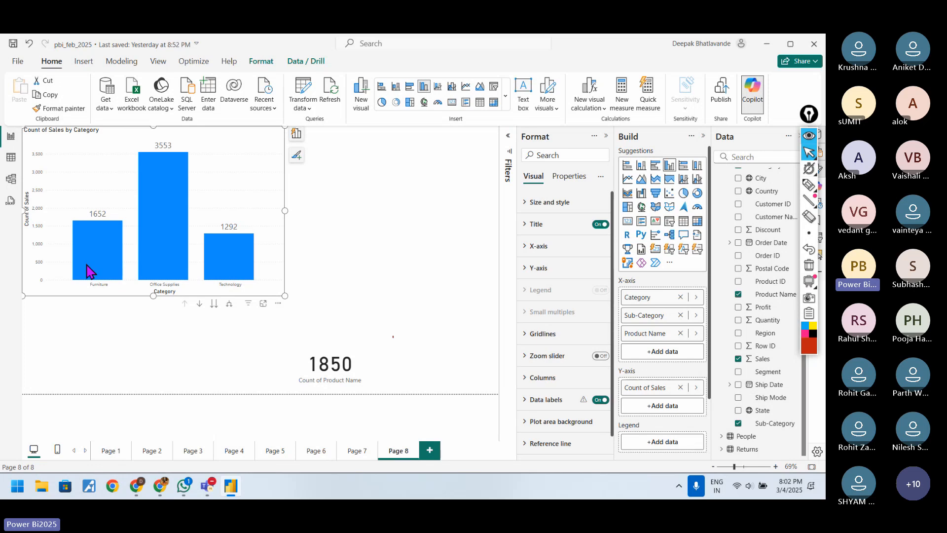
{"action": "mouse_move", "coordinate": [108, 270]}
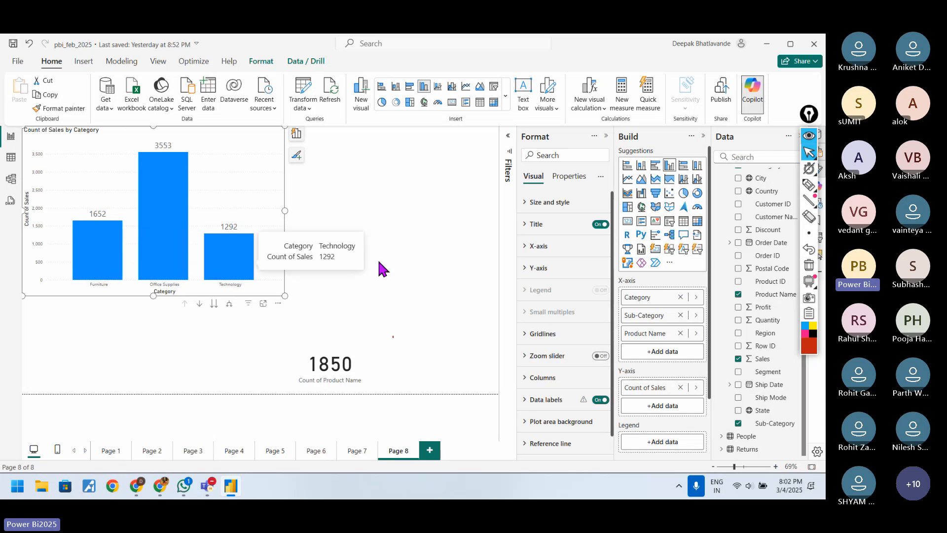
{"action": "left_click_drag", "start_coordinate": [285, 295], "coordinate": [285, 393]}
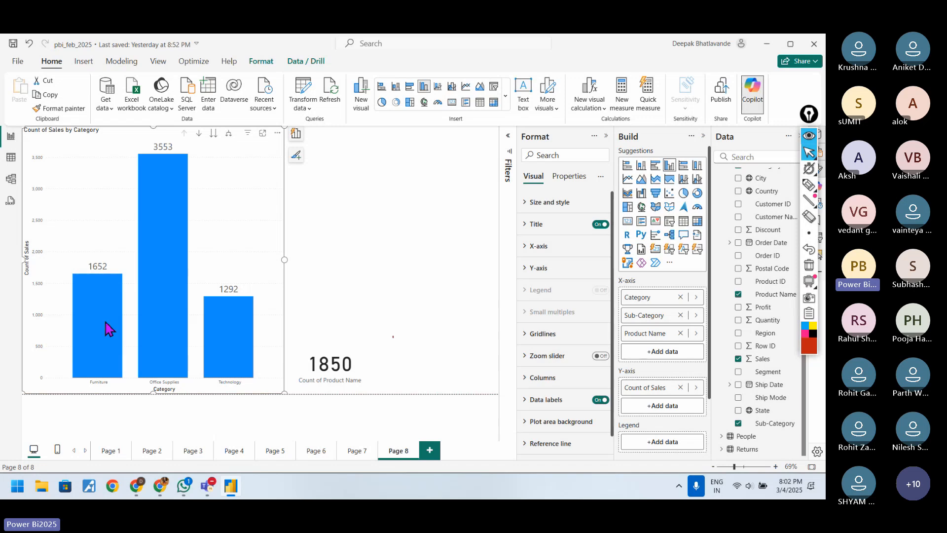
Step: Switch the chart to the next hierarchy level, Sub-Category, and drill back up to Category
{"action": "mouse_move", "coordinate": [108, 328]}
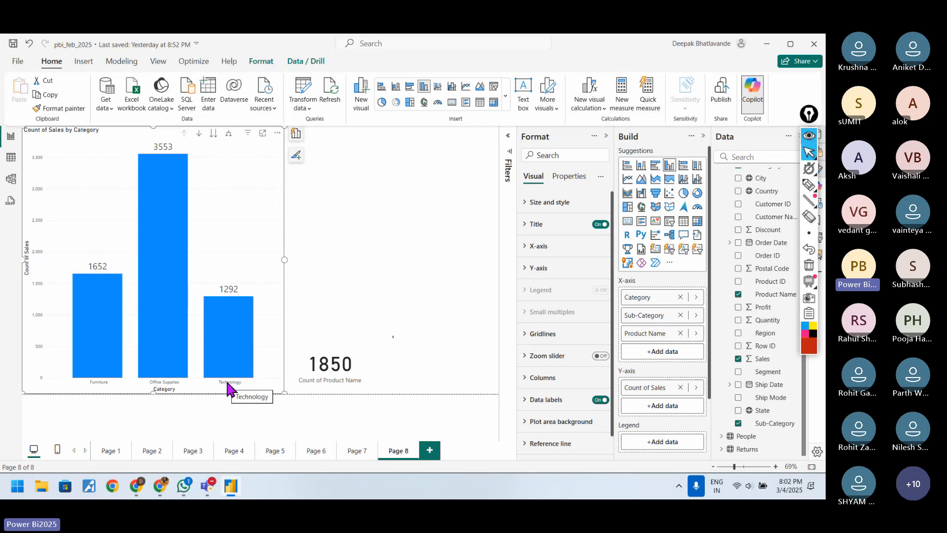
{"action": "left_click", "coordinate": [213, 134]}
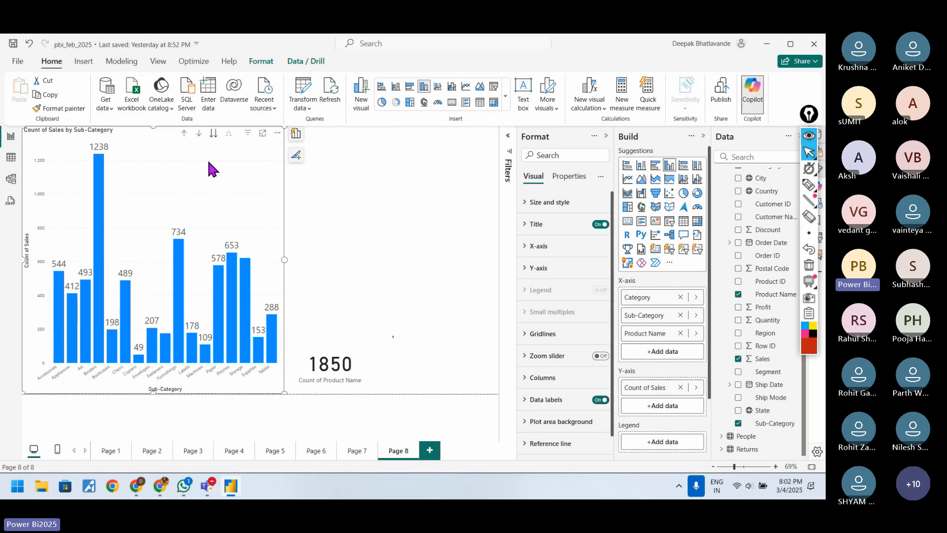
{"action": "left_click", "coordinate": [184, 133]}
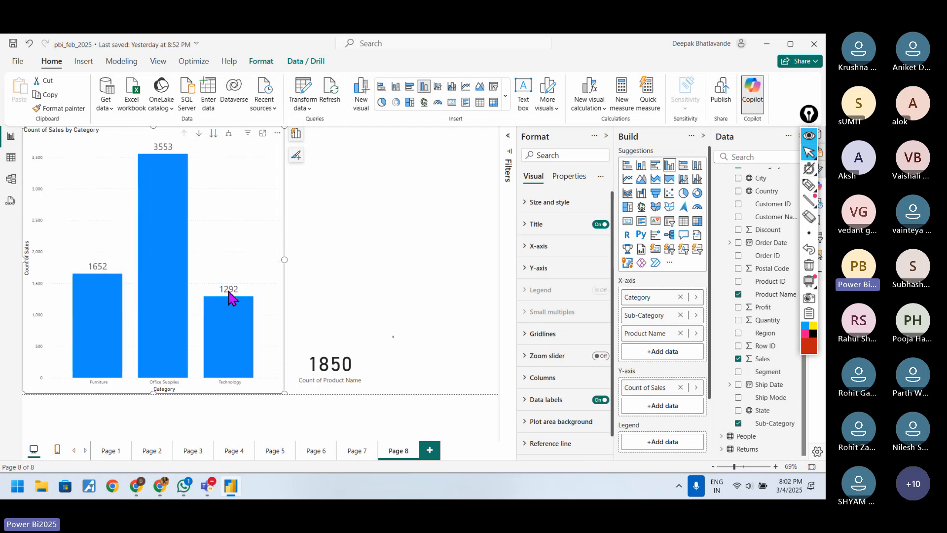
Step: Remove Product Name and Sub-Category from the column chart's X-axis, keeping only Category
{"action": "left_click", "coordinate": [680, 333]}
{"action": "left_click", "coordinate": [681, 316]}
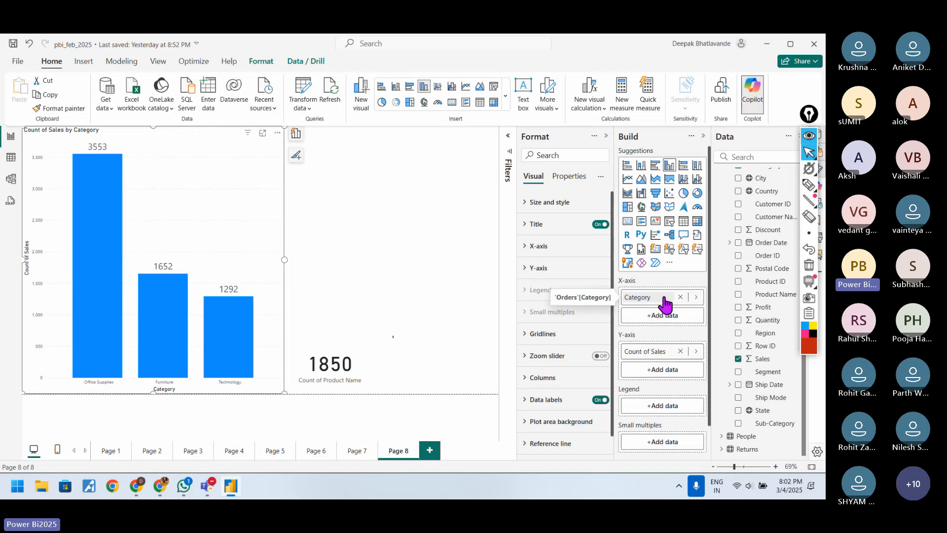
{"action": "mouse_move", "coordinate": [102, 216]}
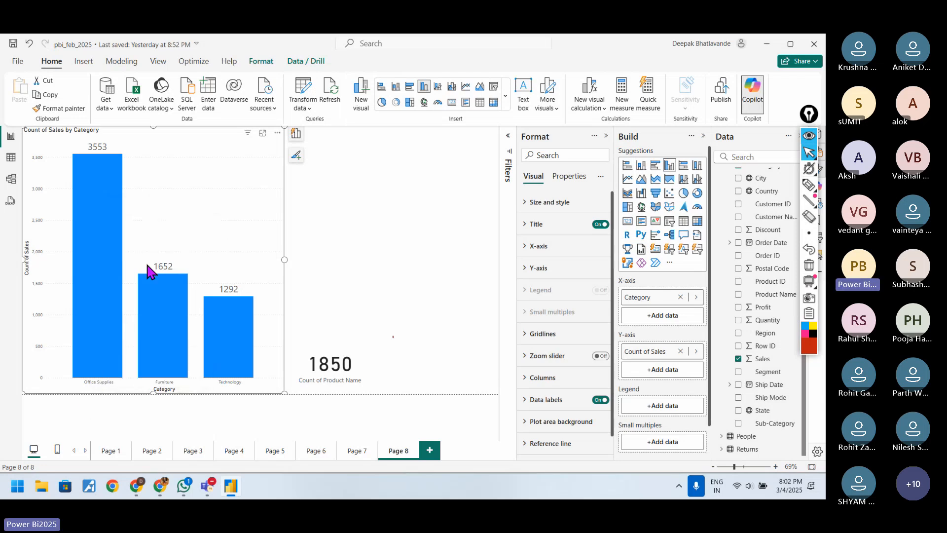
{"action": "left_click", "coordinate": [656, 299]}
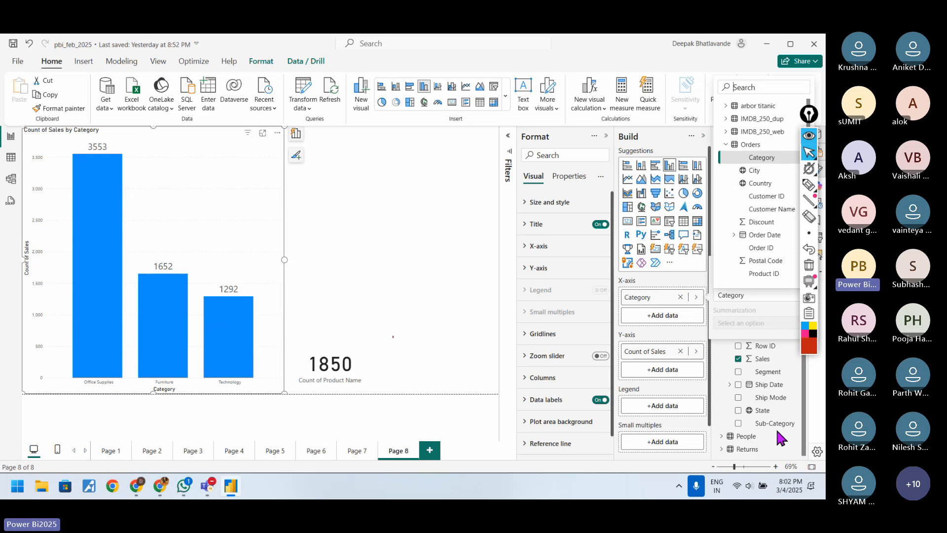
{"action": "left_click", "coordinate": [723, 397]}
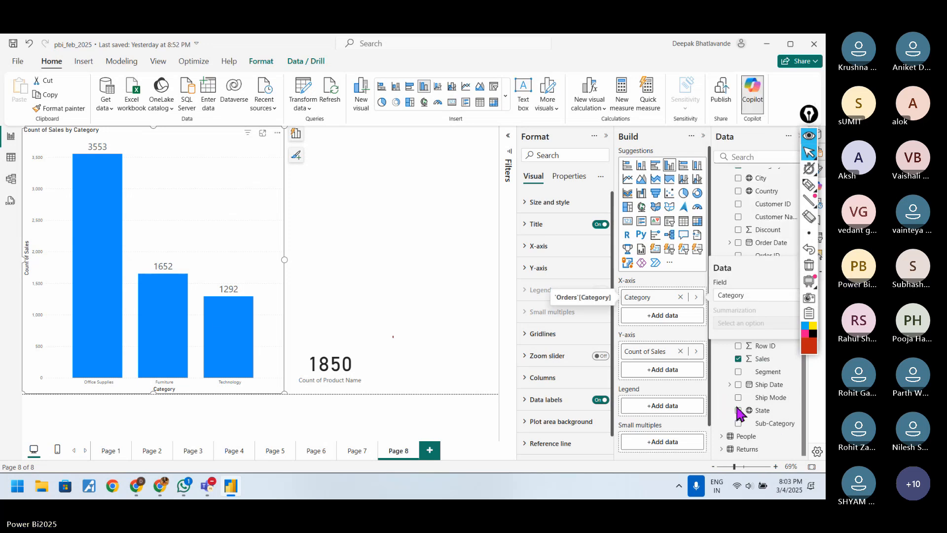
Step: Add Sub-Category from the Orders table as the column chart's legend
{"action": "left_click", "coordinate": [699, 407]}
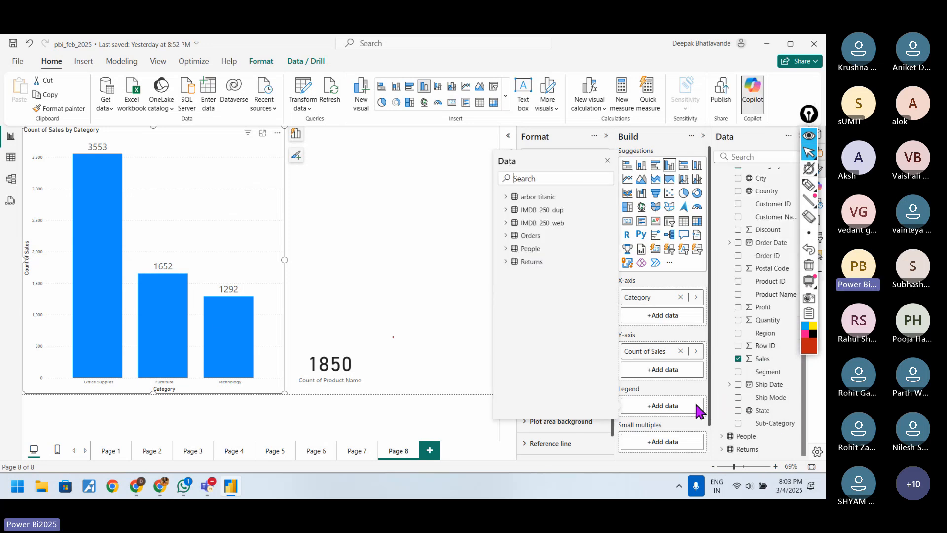
{"action": "left_click", "coordinate": [508, 236]}
{"action": "scroll", "coordinate": [571, 395], "scroll_direction": "down", "scroll_amount": 2}
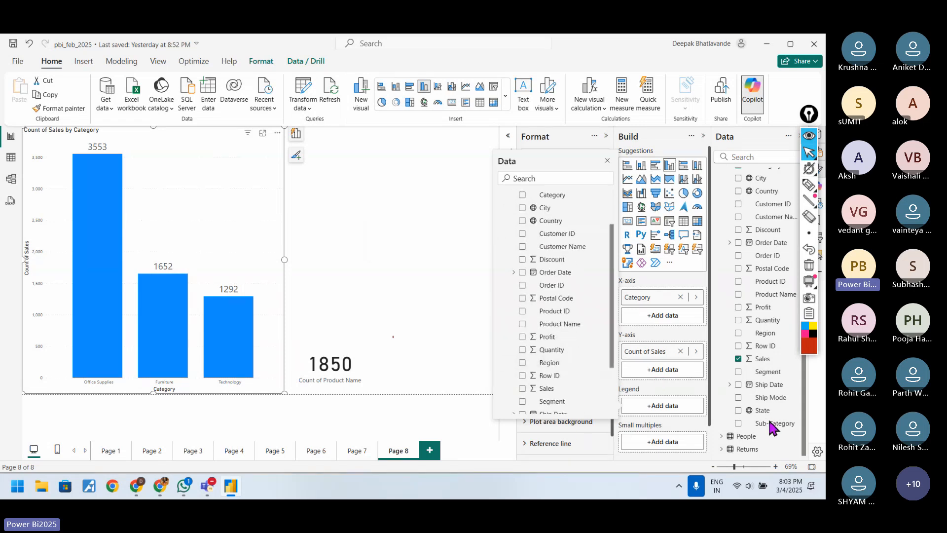
{"action": "scroll", "coordinate": [552, 363], "scroll_direction": "down", "scroll_amount": 3}
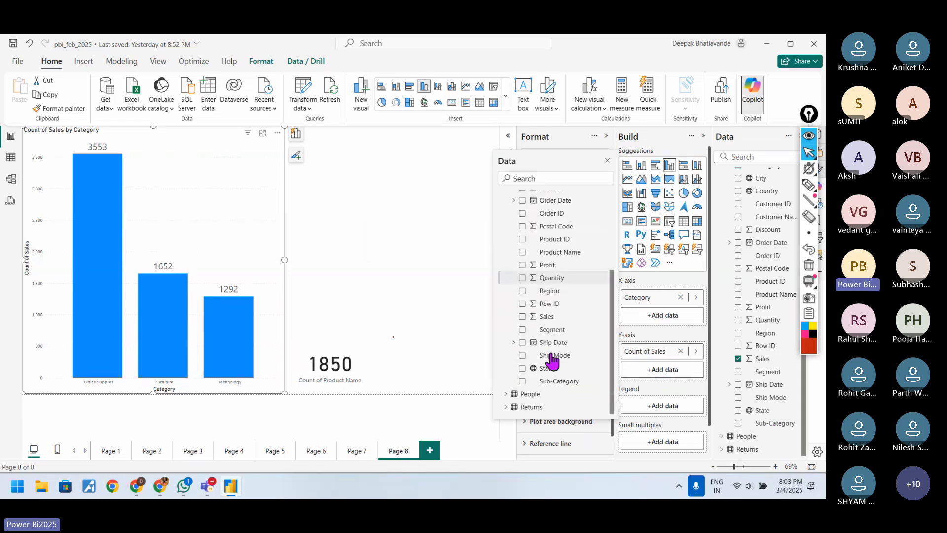
{"action": "left_click", "coordinate": [552, 382]}
{"action": "left_click", "coordinate": [571, 424]}
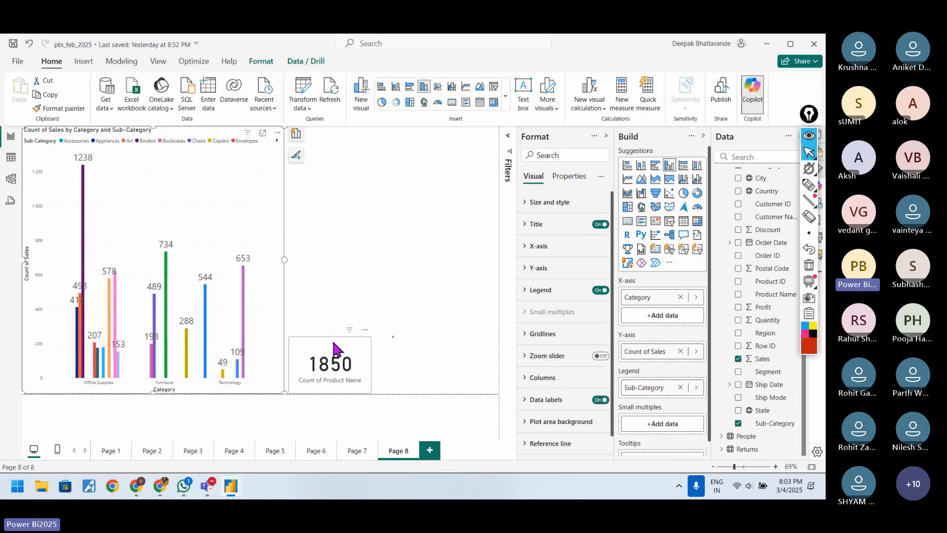
Step: Widen the chart to the full page width, shorten it to roughly the upper half, and collapse the Format pane
{"action": "left_click_drag", "start_coordinate": [284, 258], "coordinate": [497, 261]}
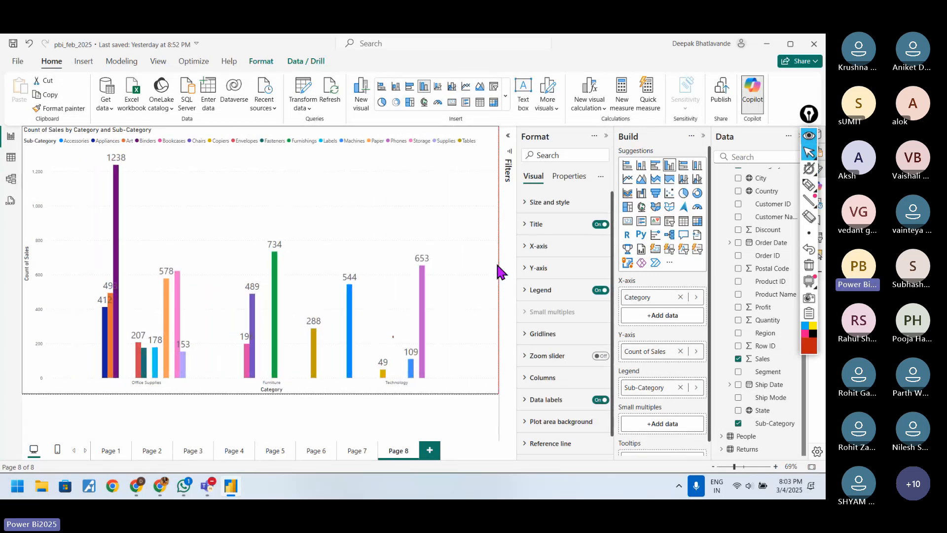
{"action": "left_click_drag", "start_coordinate": [260, 394], "coordinate": [260, 270]}
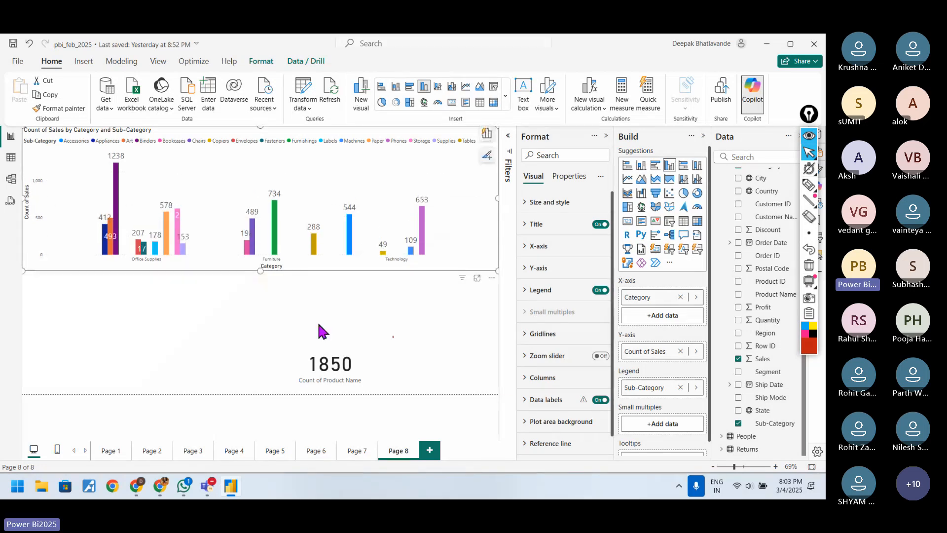
{"action": "left_click", "coordinate": [606, 136]}
Step: Underline the Office Supplies and Furniture labels and the legend entries in red pen, with small arrows under the first three bars
{"action": "left_click", "coordinate": [809, 185]}
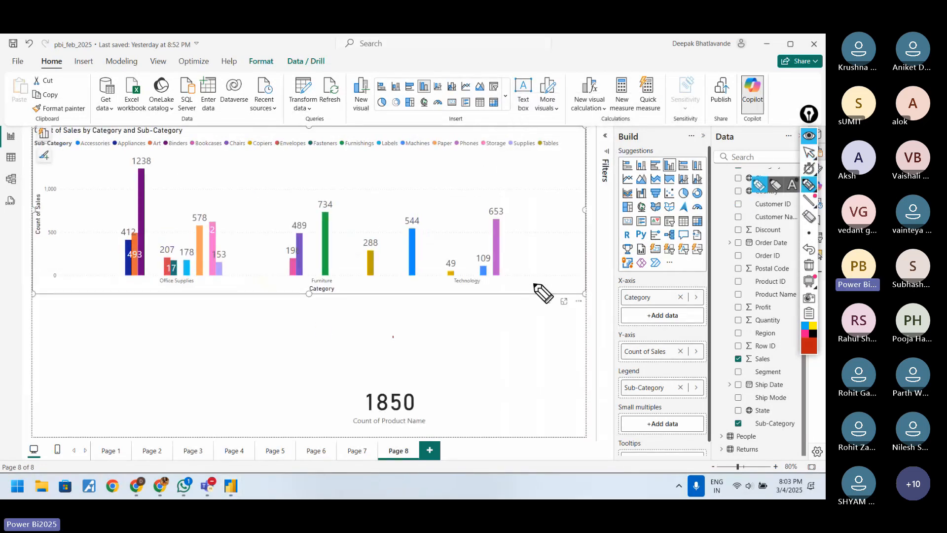
{"action": "mouse_move", "coordinate": [167, 285]}
{"action": "left_mouse_down"}
{"action": "mouse_move", "coordinate": [159, 286]}
{"action": "mouse_move", "coordinate": [187, 286]}
{"action": "left_mouse_up"}
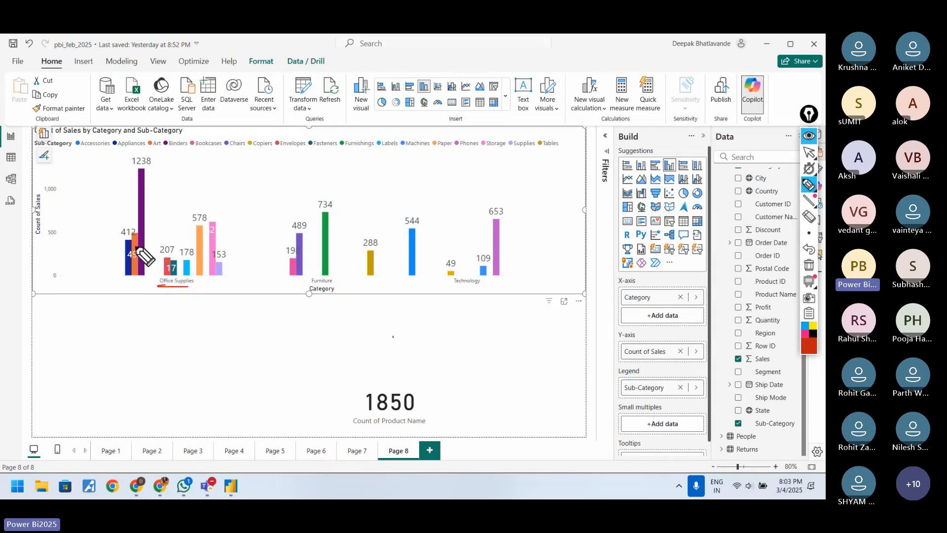
{"action": "mouse_move", "coordinate": [129, 292]}
{"action": "left_mouse_down"}
{"action": "mouse_move", "coordinate": [127, 282]}
{"action": "mouse_move", "coordinate": [139, 285]}
{"action": "left_mouse_up"}
{"action": "mouse_move", "coordinate": [144, 282]}
{"action": "left_mouse_down"}
{"action": "mouse_move", "coordinate": [176, 271]}
{"action": "mouse_move", "coordinate": [188, 289]}
{"action": "left_mouse_up"}
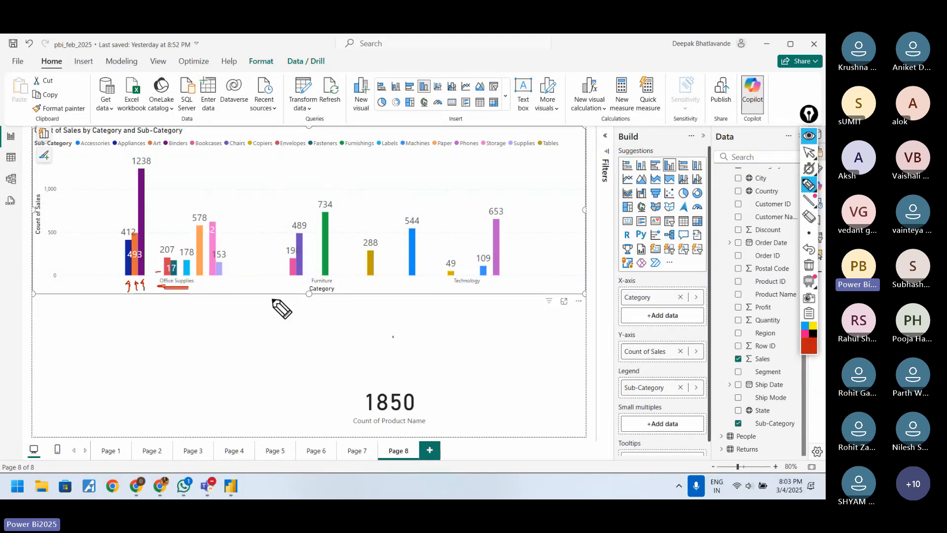
{"action": "left_click_drag", "start_coordinate": [291, 280], "coordinate": [302, 279]}
{"action": "left_click_drag", "start_coordinate": [291, 281], "coordinate": [334, 284]}
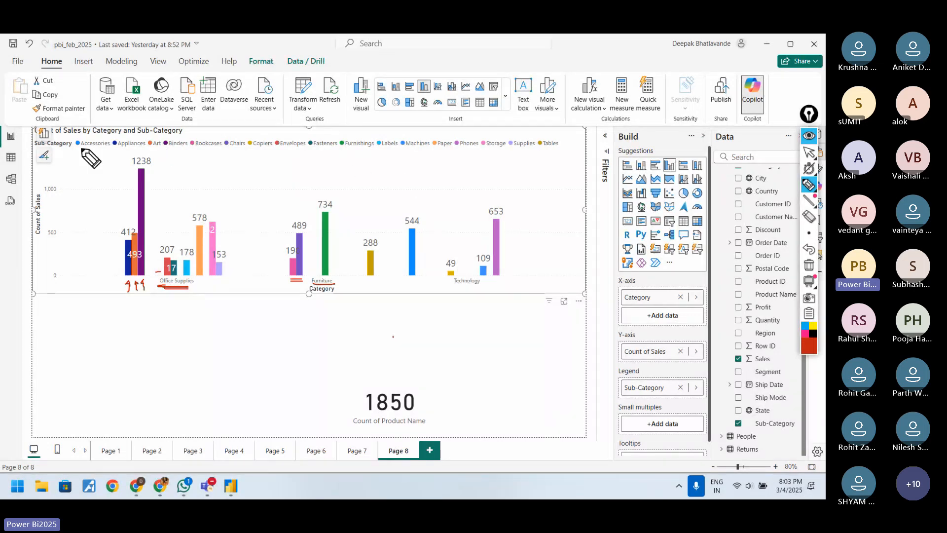
{"action": "left_click_drag", "start_coordinate": [82, 152], "coordinate": [458, 157]}
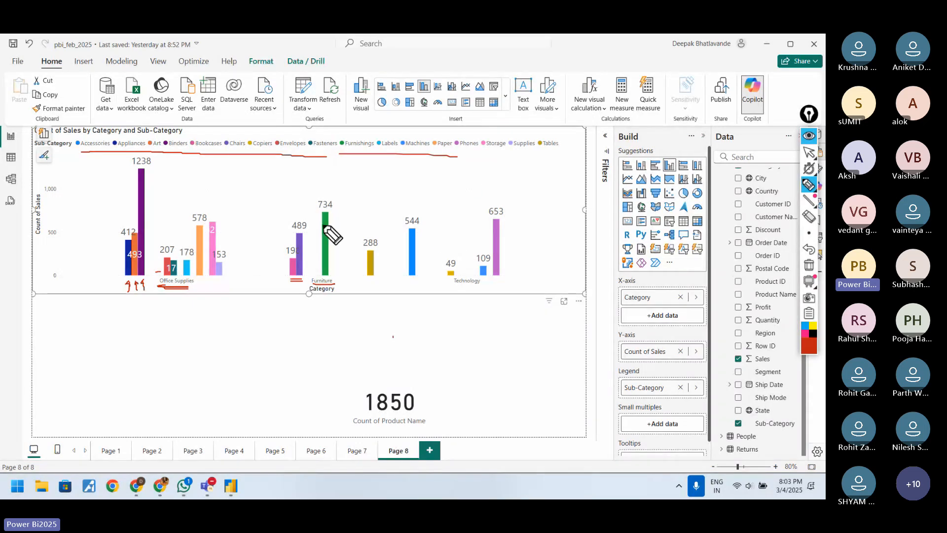
Step: Draw arrows at bars in all three category groups and at the legend entries, and erase all annotations
{"action": "left_click_drag", "start_coordinate": [253, 281], "coordinate": [278, 270]}
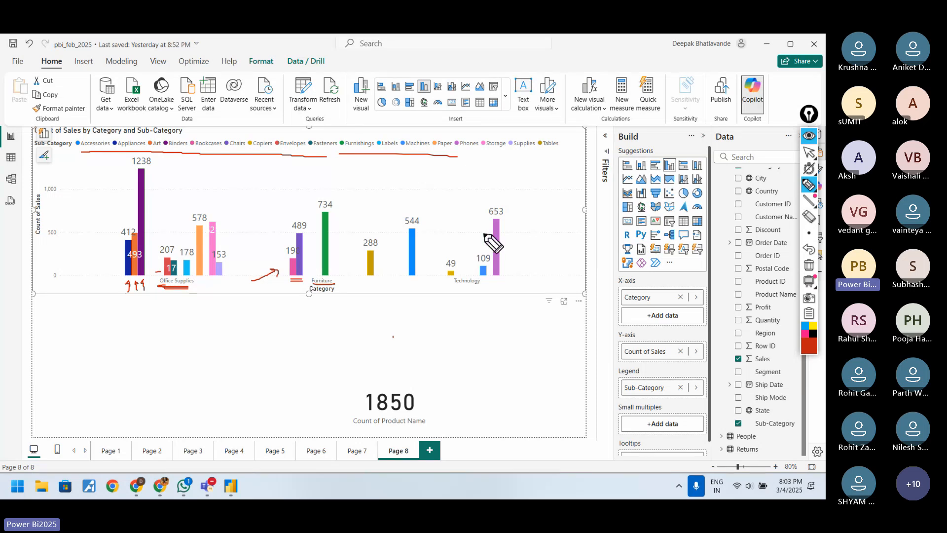
{"action": "mouse_move", "coordinate": [547, 225]}
{"action": "left_mouse_down"}
{"action": "mouse_move", "coordinate": [523, 236]}
{"action": "mouse_move", "coordinate": [534, 237]}
{"action": "left_mouse_up"}
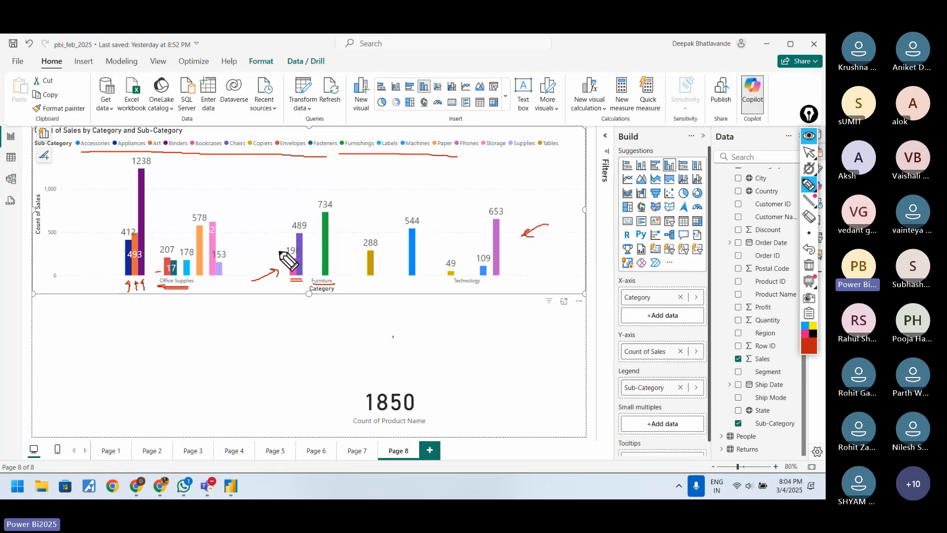
{"action": "left_click_drag", "start_coordinate": [235, 220], "coordinate": [231, 232]}
{"action": "mouse_move", "coordinate": [195, 179]}
{"action": "left_mouse_down"}
{"action": "mouse_move", "coordinate": [195, 161]}
{"action": "mouse_move", "coordinate": [198, 168]}
{"action": "left_mouse_up"}
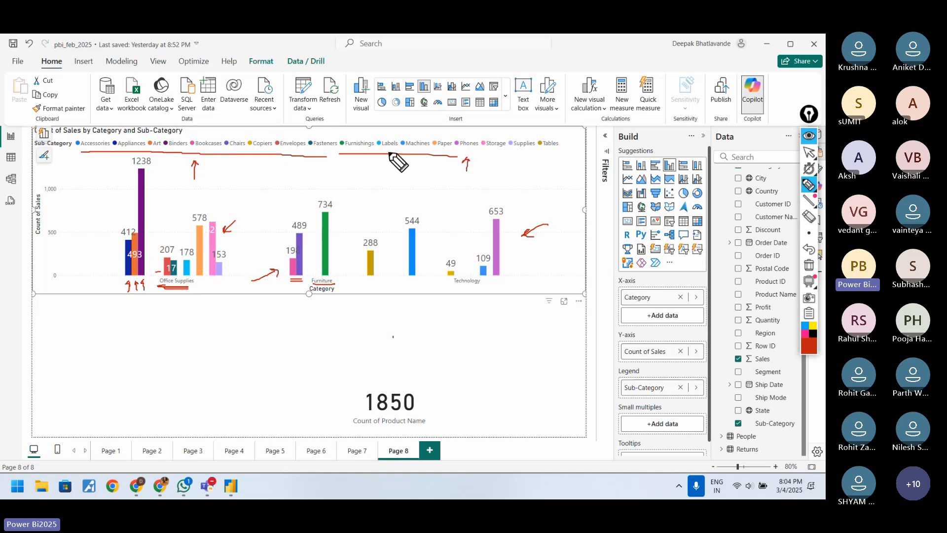
{"action": "left_click_drag", "start_coordinate": [494, 174], "coordinate": [499, 162]}
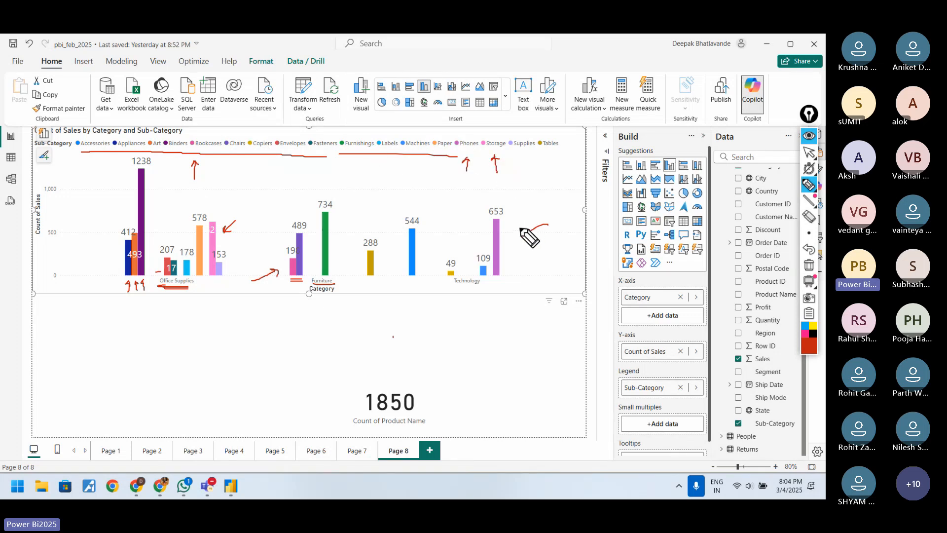
{"action": "left_click_drag", "start_coordinate": [522, 233], "coordinate": [533, 232]}
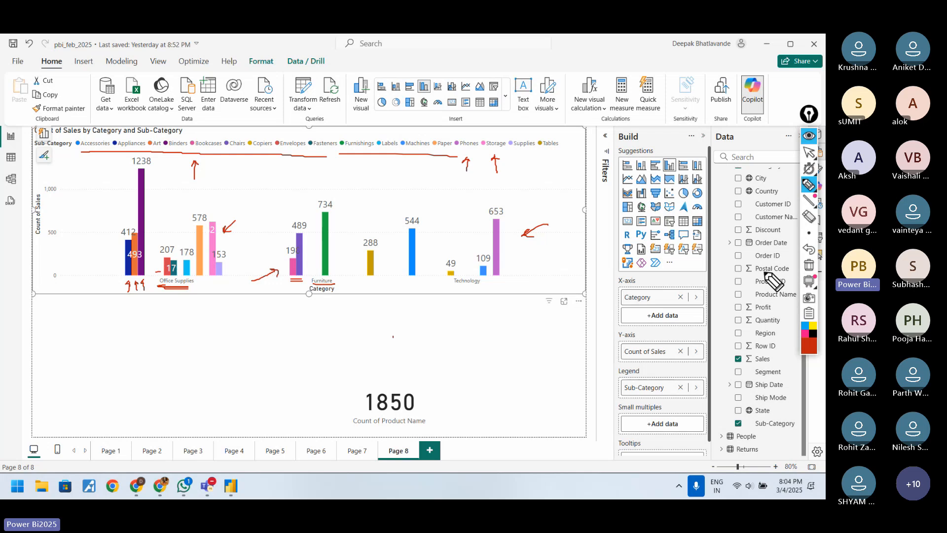
{"action": "left_click", "coordinate": [809, 265]}
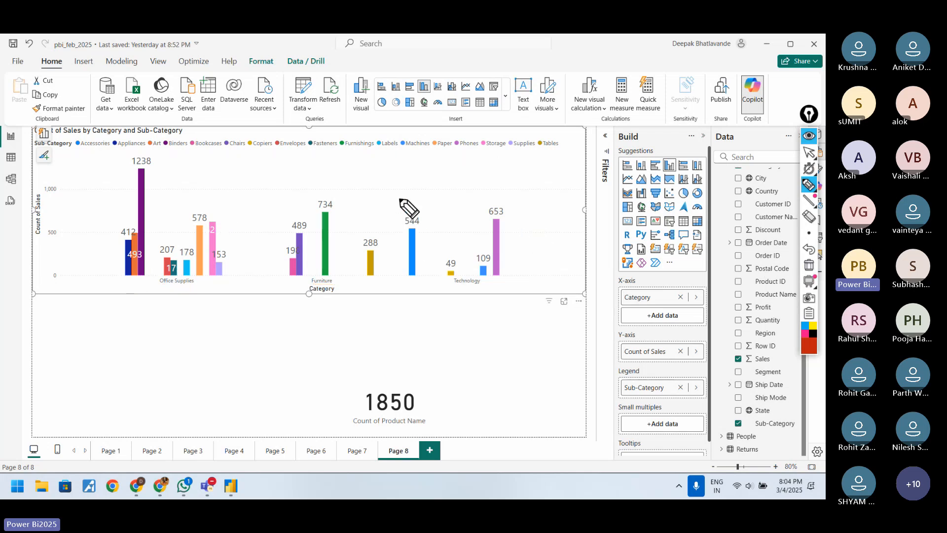
Step: Draw a vertical divider between Furniture and Technology with curved strokes to either side, and erase the drawing
{"action": "left_click_drag", "start_coordinate": [401, 193], "coordinate": [397, 289]}
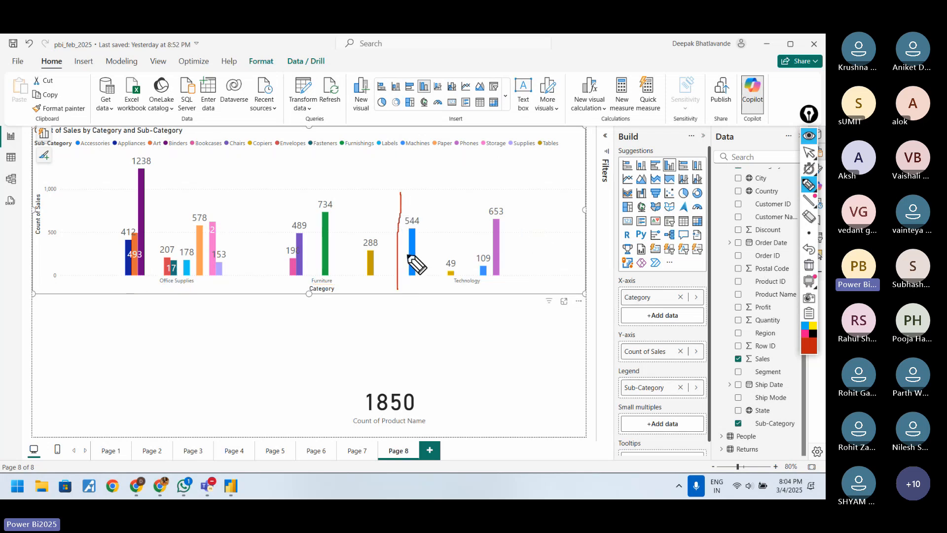
{"action": "mouse_move", "coordinate": [396, 239]}
{"action": "left_mouse_down"}
{"action": "mouse_move", "coordinate": [361, 233]}
{"action": "mouse_move", "coordinate": [407, 254]}
{"action": "left_mouse_up"}
{"action": "left_click_drag", "start_coordinate": [419, 250], "coordinate": [465, 238]}
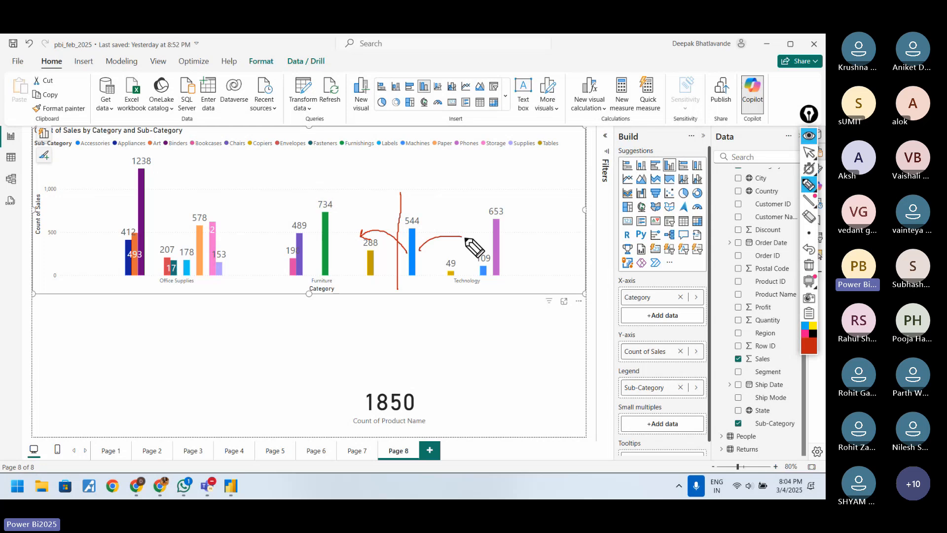
{"action": "left_click", "coordinate": [804, 266]}
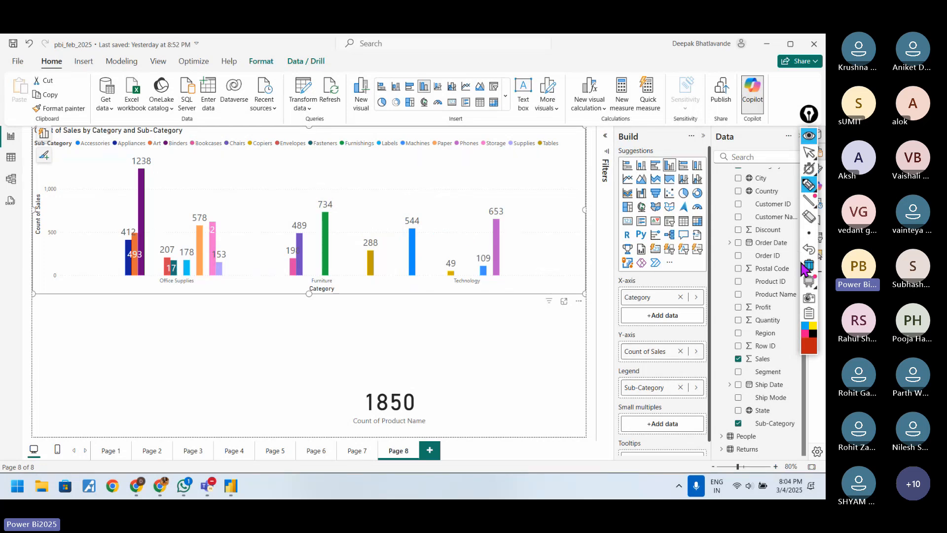
Step: Circle the Office Supplies and Technology labels and draw a horizontal line across each category's group of bars
{"action": "mouse_move", "coordinate": [160, 284]}
{"action": "left_mouse_down"}
{"action": "mouse_move", "coordinate": [196, 286]}
{"action": "mouse_move", "coordinate": [162, 292]}
{"action": "mouse_move", "coordinate": [165, 279]}
{"action": "left_mouse_up"}
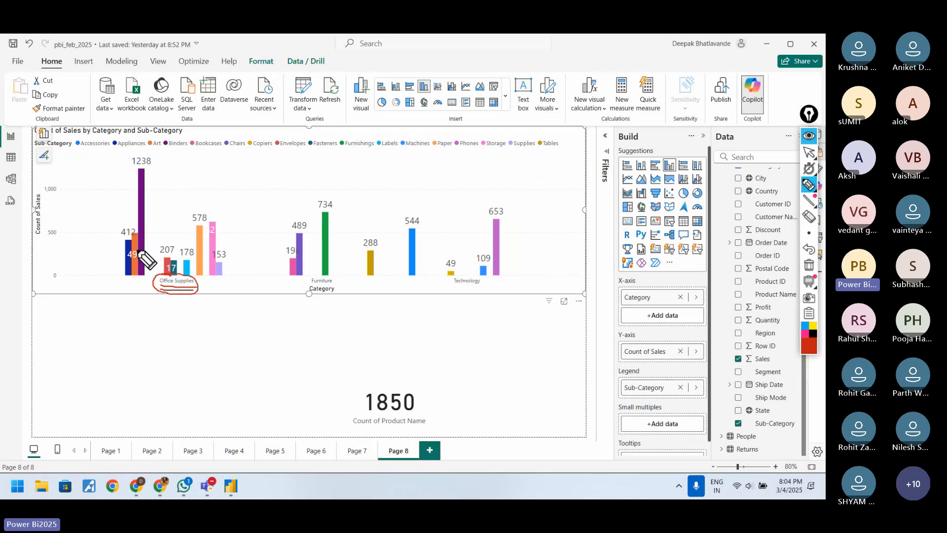
{"action": "left_click_drag", "start_coordinate": [127, 243], "coordinate": [217, 242]}
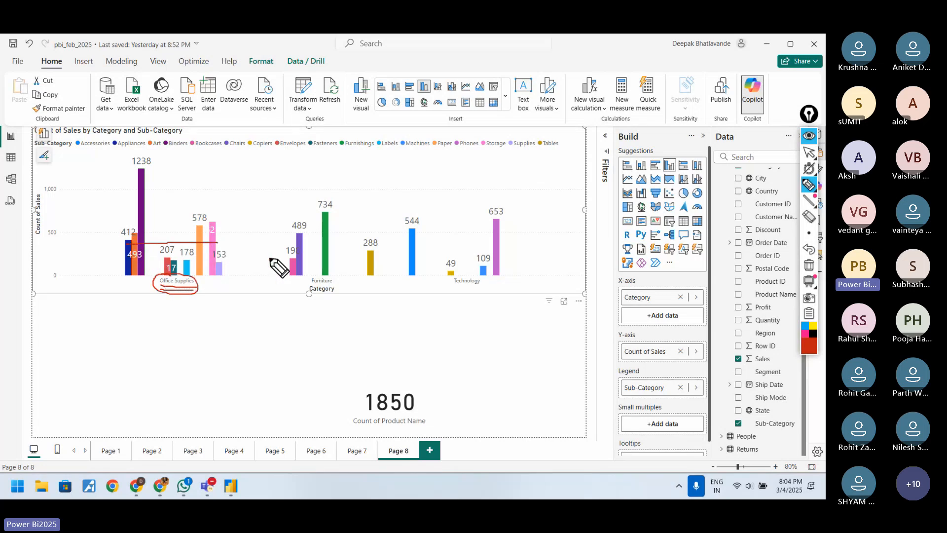
{"action": "mouse_move", "coordinate": [295, 260]}
{"action": "left_mouse_down"}
{"action": "mouse_move", "coordinate": [498, 254]}
{"action": "mouse_move", "coordinate": [469, 279]}
{"action": "left_mouse_up"}
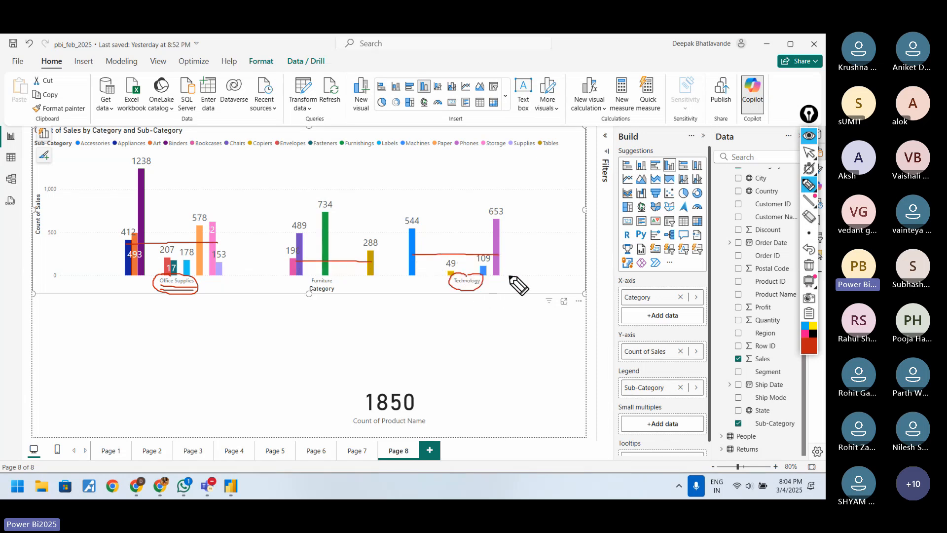
Step: Erase the pen annotations and move Sub-Category from the chart's legend to the X-axis beneath Category
{"action": "left_click", "coordinate": [809, 267]}
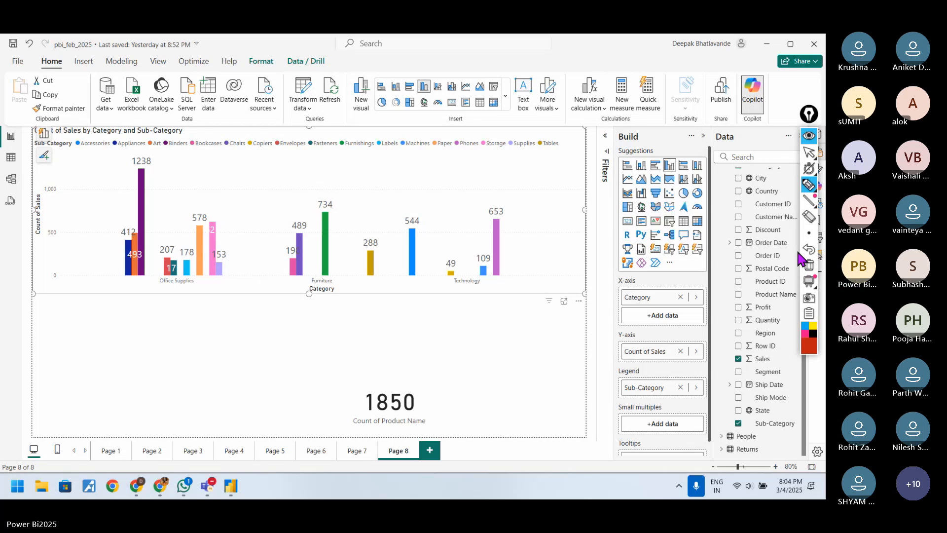
{"action": "left_click", "coordinate": [809, 152]}
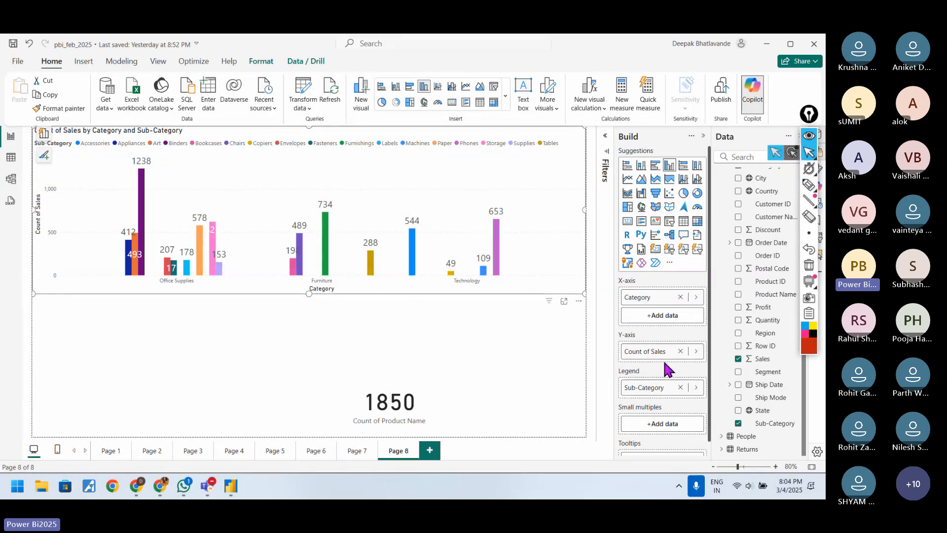
{"action": "left_click", "coordinate": [680, 387]}
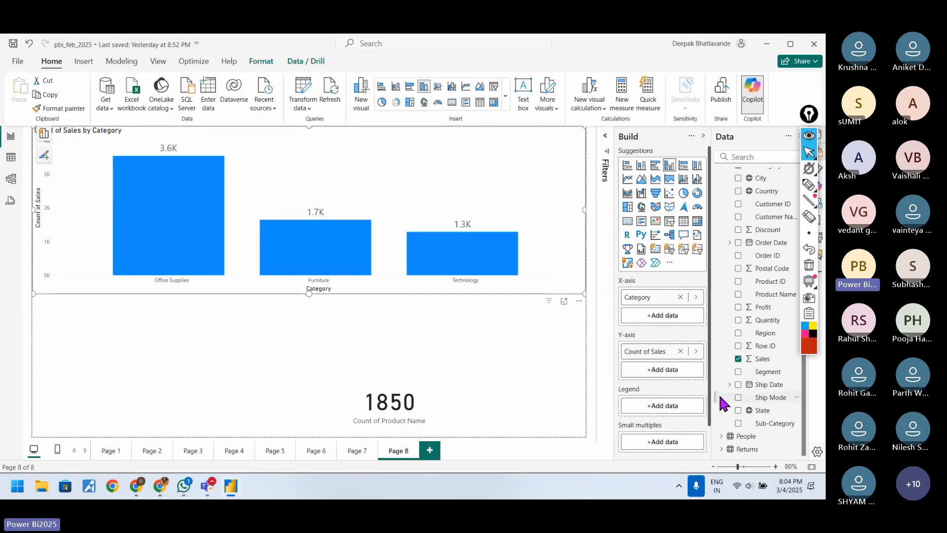
{"action": "left_click_drag", "start_coordinate": [778, 428], "coordinate": [686, 314]}
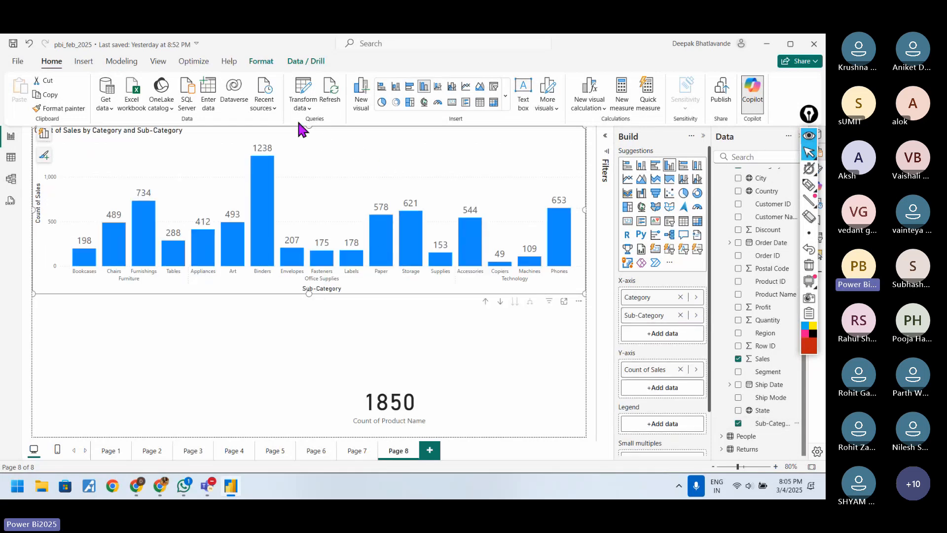
Step: Drill the chart up to Category level, cross out the go-to-next-level icon and circle the expand-all icon in red pen
{"action": "left_click", "coordinate": [487, 302]}
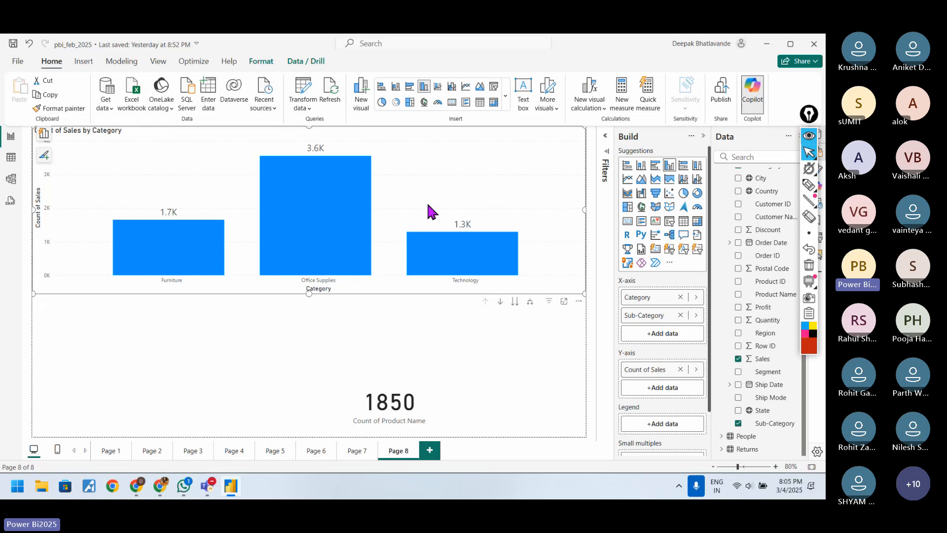
{"action": "left_click", "coordinate": [809, 184]}
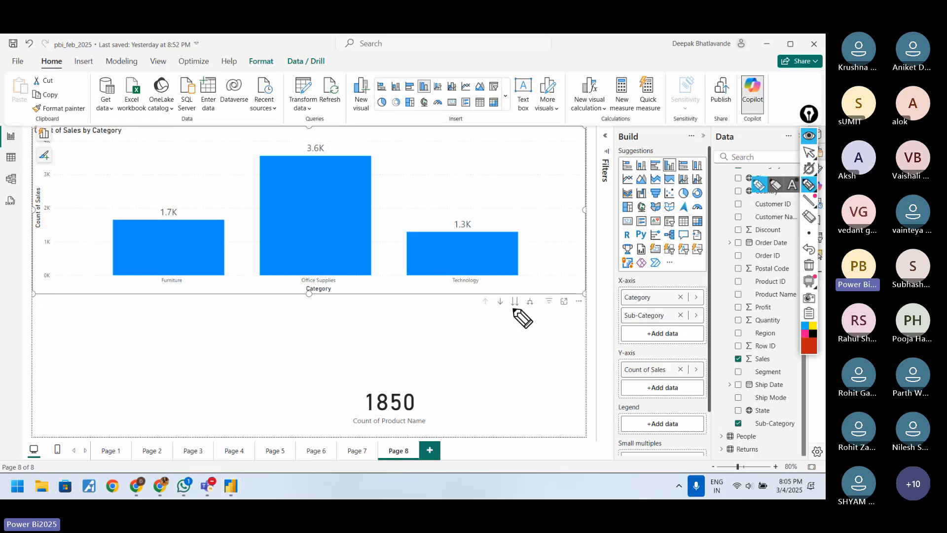
{"action": "mouse_move", "coordinate": [511, 312]}
{"action": "left_mouse_down"}
{"action": "mouse_move", "coordinate": [521, 314]}
{"action": "mouse_move", "coordinate": [519, 297]}
{"action": "mouse_move", "coordinate": [535, 312]}
{"action": "mouse_move", "coordinate": [536, 298]}
{"action": "left_mouse_up"}
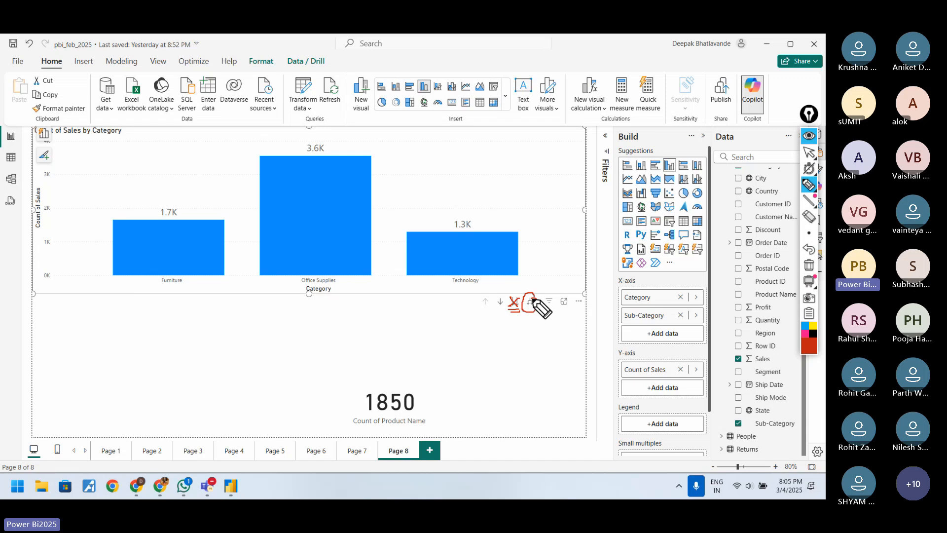
Step: Expand the chart down one hierarchy level to show sub-categories within categories, and stretch the chart downward toward the card
{"action": "left_click", "coordinate": [810, 156]}
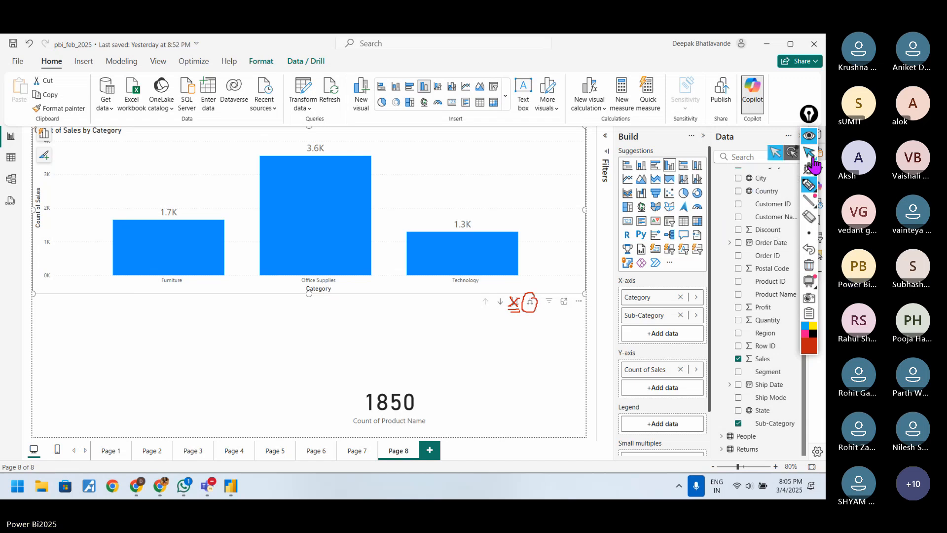
{"action": "left_click", "coordinate": [531, 306]}
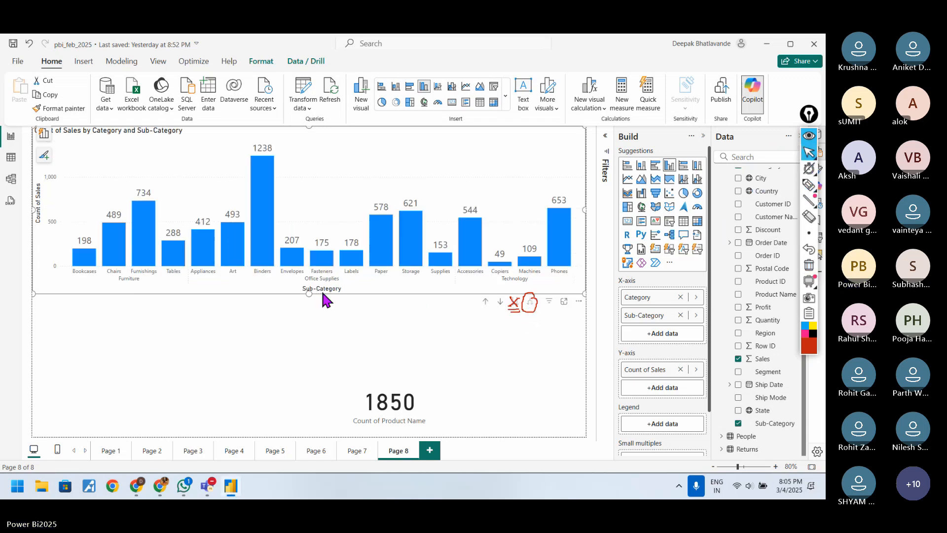
{"action": "left_click_drag", "start_coordinate": [309, 293], "coordinate": [313, 365]}
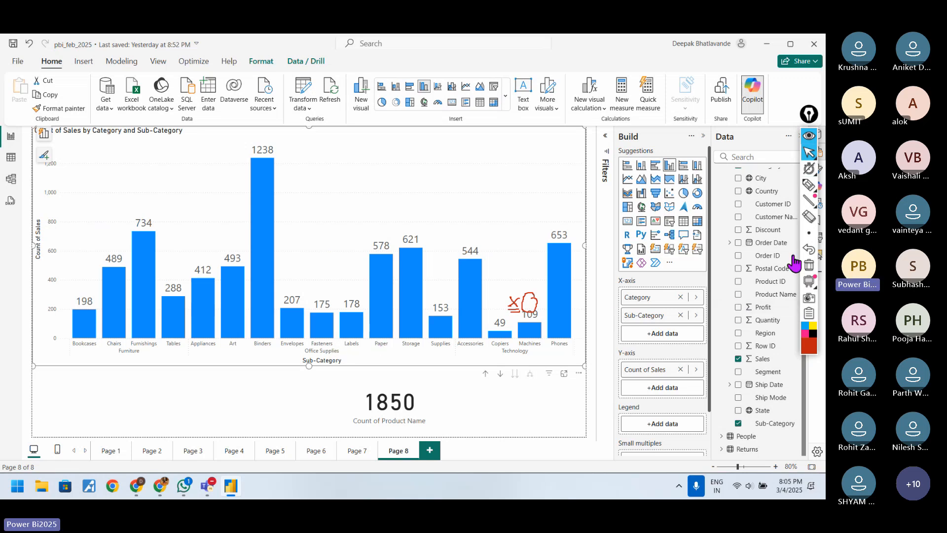
Step: Underline the Furniture axis label in red pen and erase all annotations
{"action": "left_click", "coordinate": [809, 185]}
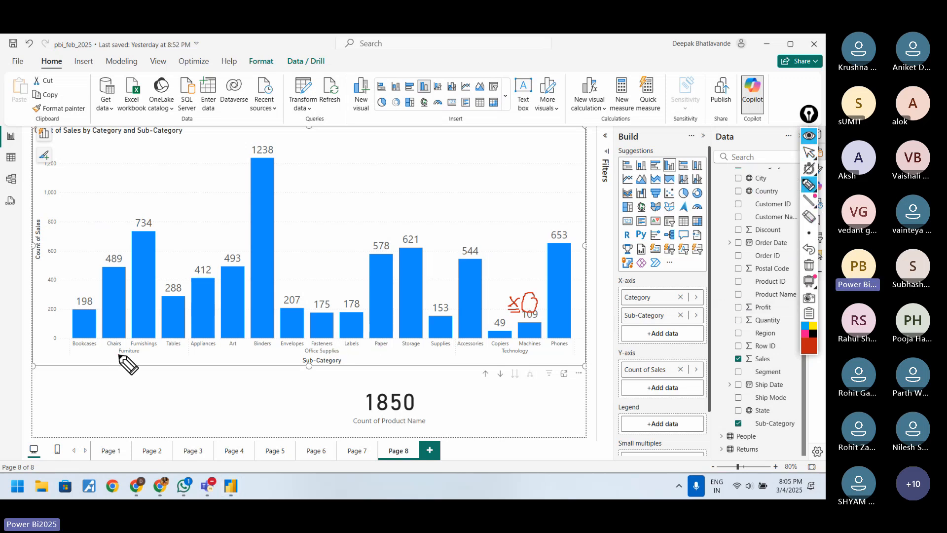
{"action": "left_click_drag", "start_coordinate": [118, 355], "coordinate": [137, 356]}
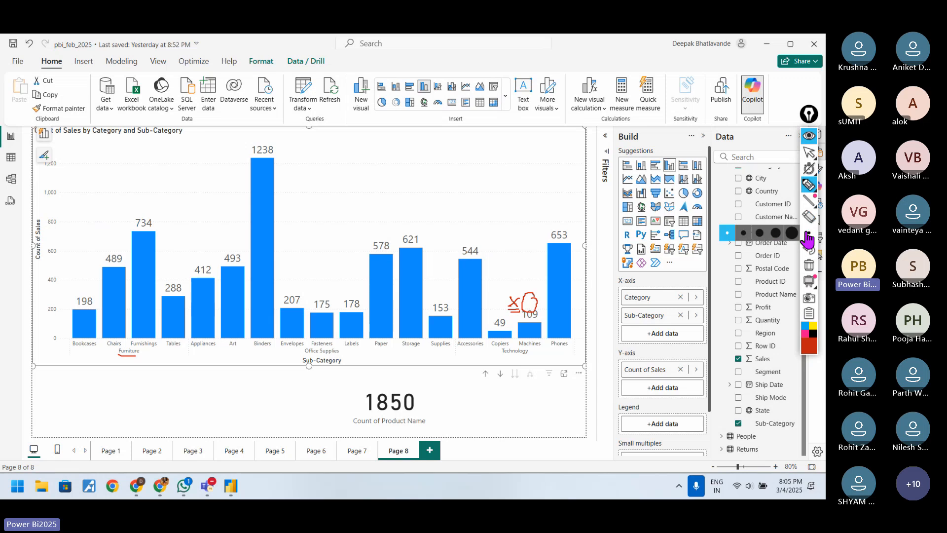
{"action": "left_click", "coordinate": [809, 265]}
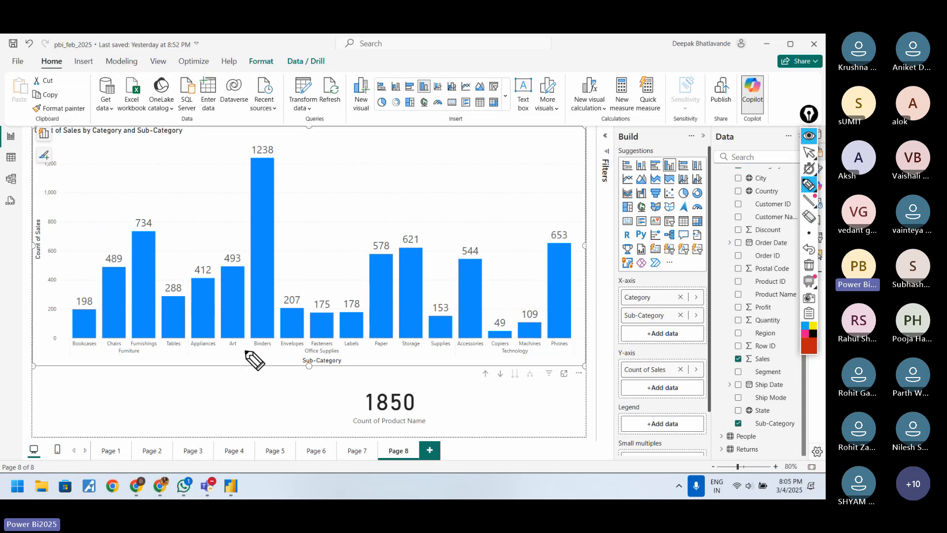
Step: Hide the annotation tools and set the chart's horizontal gridline color to red in its format settings
{"action": "left_click", "coordinate": [808, 152]}
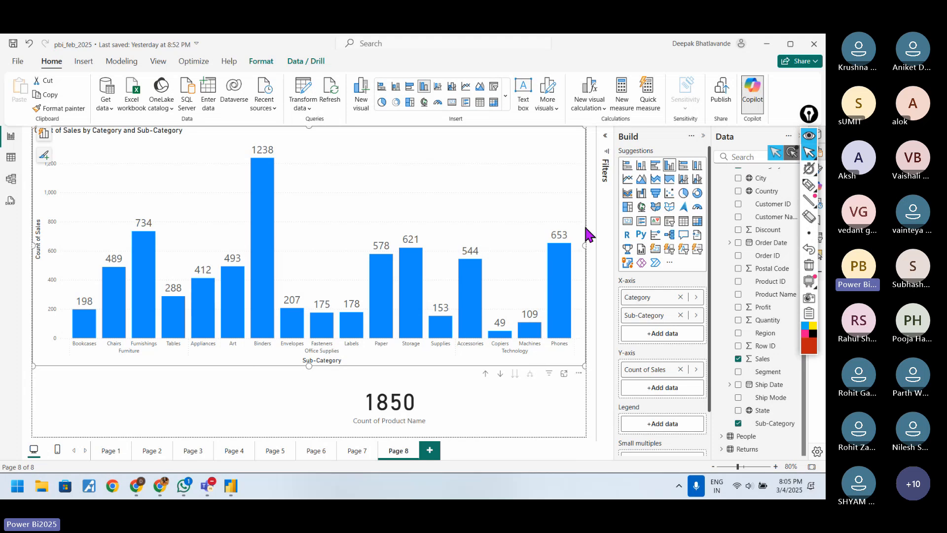
{"action": "left_click", "coordinate": [809, 137]}
{"action": "left_click", "coordinate": [817, 168]}
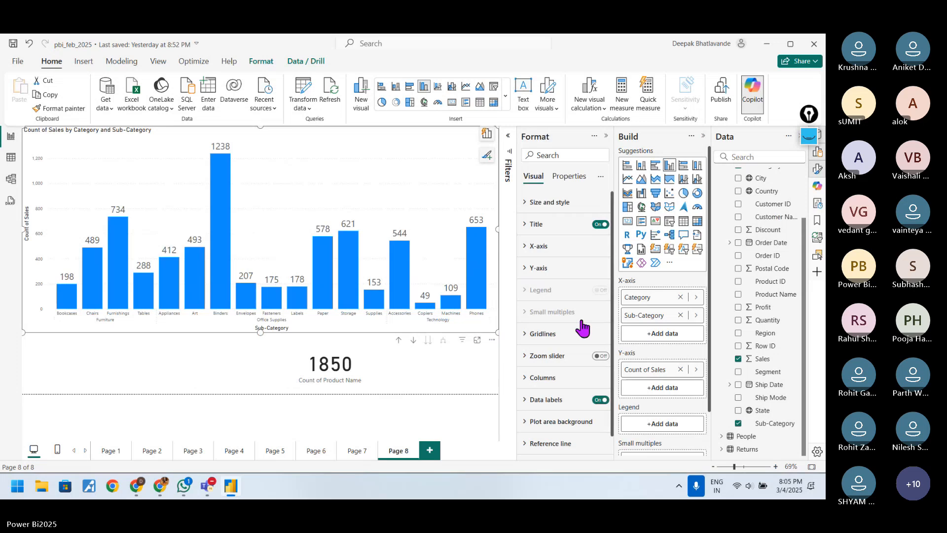
{"action": "left_click", "coordinate": [565, 333]}
{"action": "scroll", "coordinate": [562, 336], "scroll_direction": "down", "scroll_amount": 4}
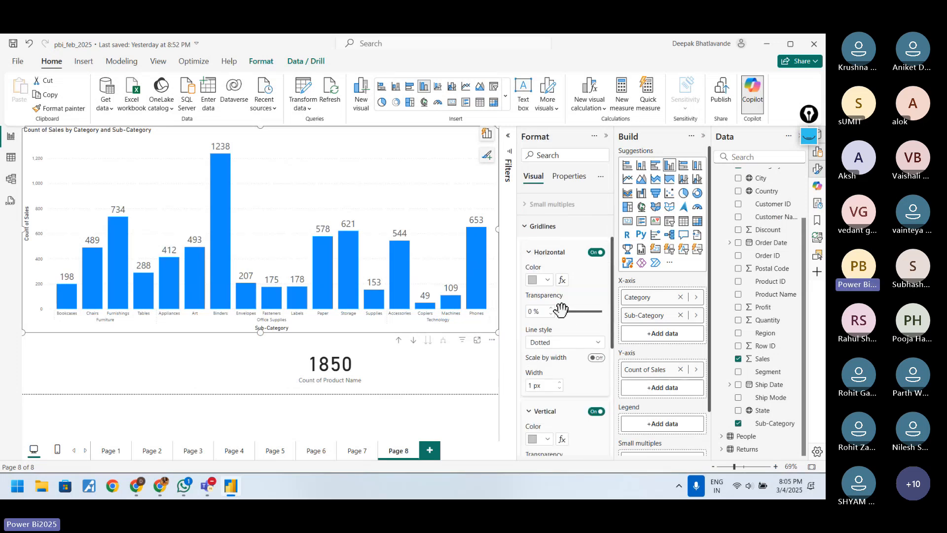
{"action": "left_click", "coordinate": [548, 280]}
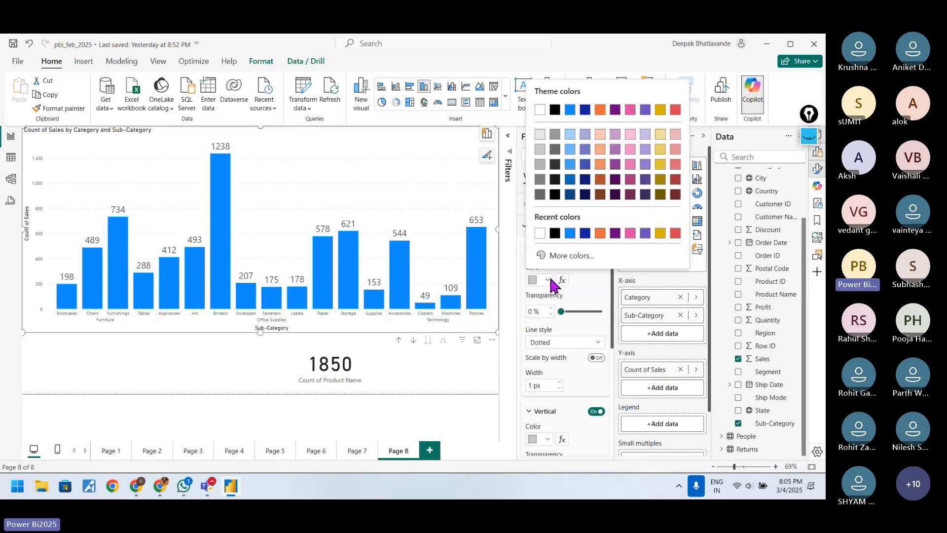
{"action": "left_click", "coordinate": [675, 233]}
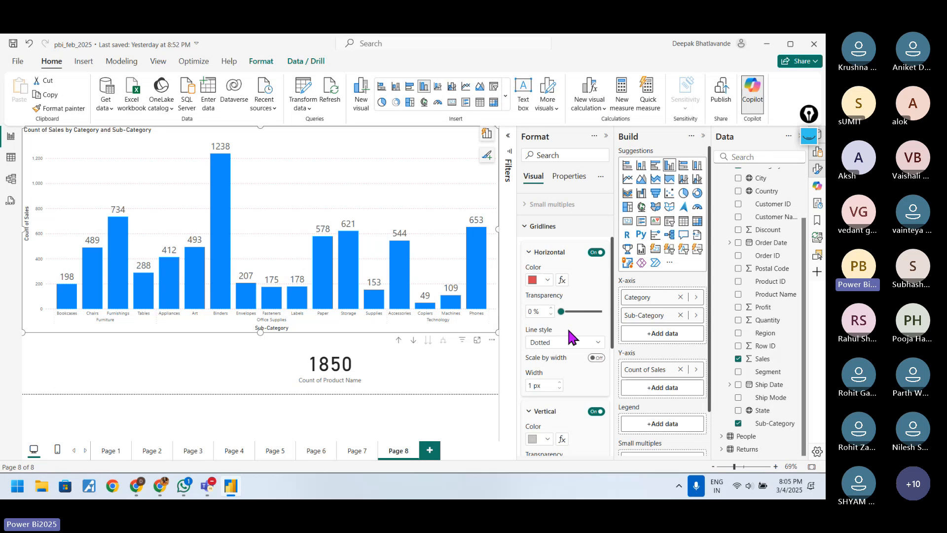
Step: Try the Dashed and Solid line styles on the horizontal gridlines and settle on Dashed
{"action": "left_click", "coordinate": [594, 344]}
{"action": "left_click", "coordinate": [568, 368]}
{"action": "left_click", "coordinate": [581, 342]}
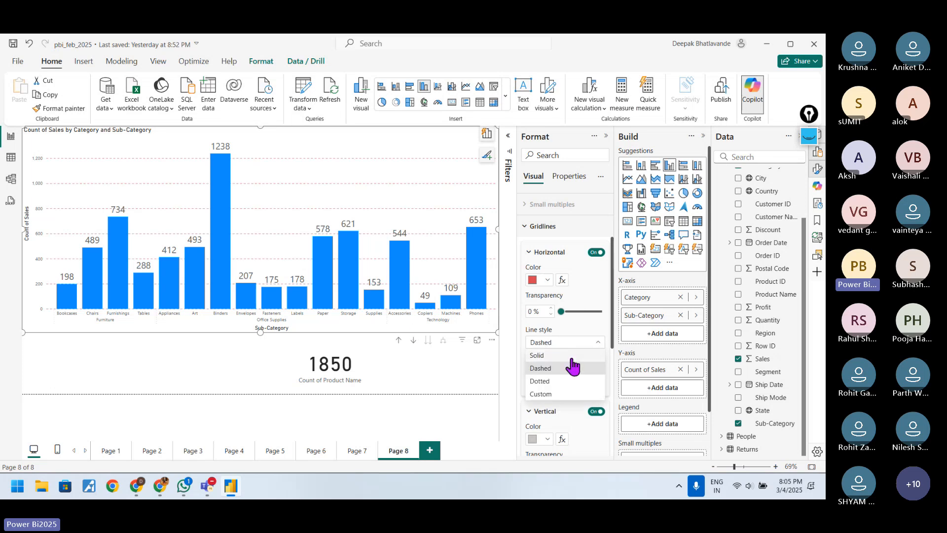
{"action": "left_click", "coordinate": [561, 355]}
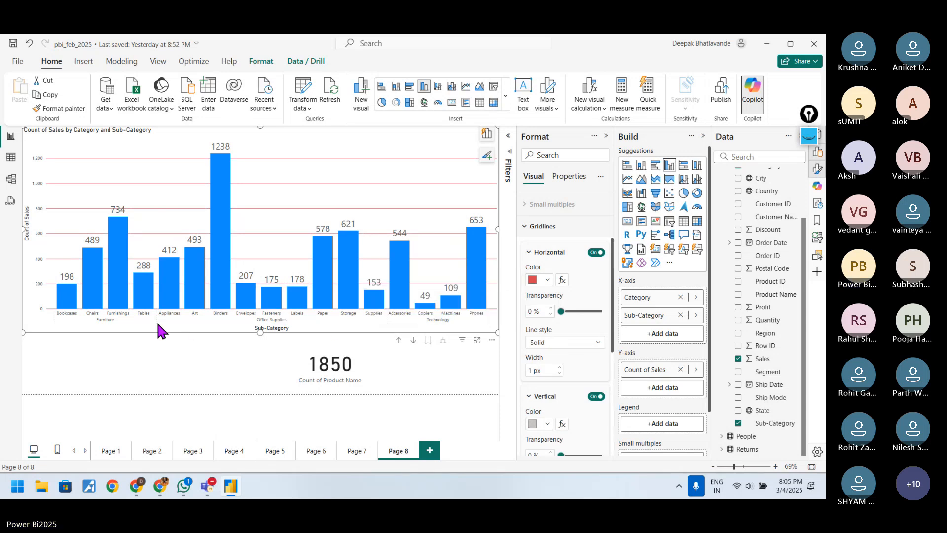
{"action": "left_click", "coordinate": [597, 345]}
{"action": "left_click", "coordinate": [567, 371]}
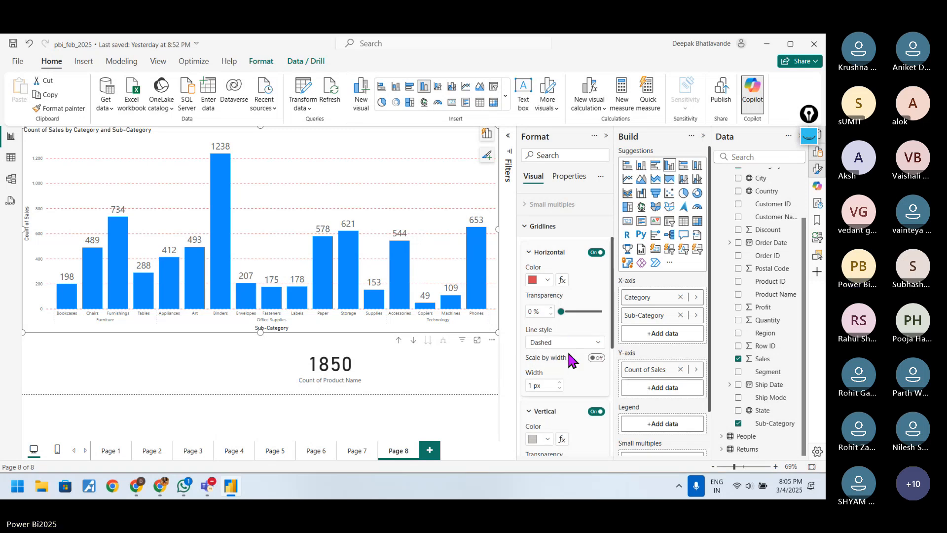
Step: Set the chart's vertical gridline color to red
{"action": "scroll", "coordinate": [562, 375], "scroll_direction": "down", "scroll_amount": 4}
{"action": "left_click", "coordinate": [547, 279]}
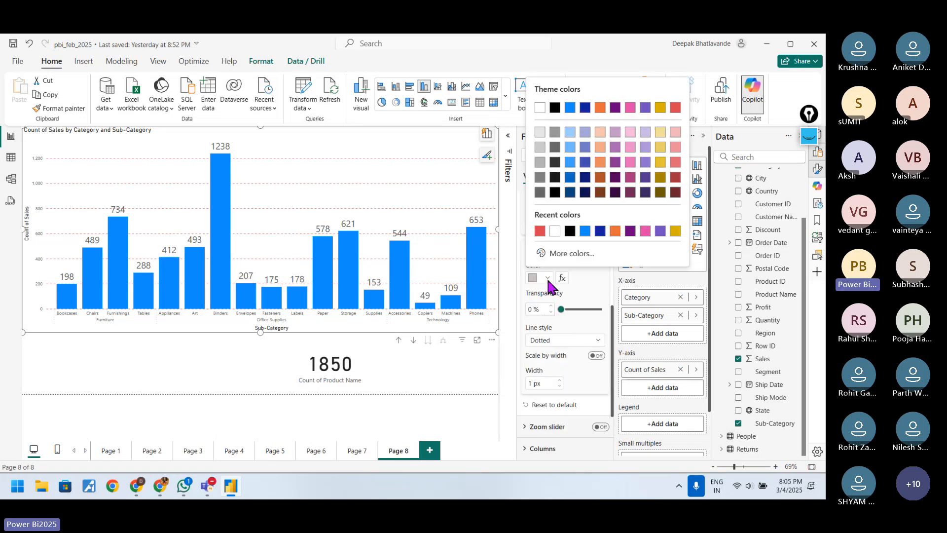
{"action": "left_click", "coordinate": [540, 231]}
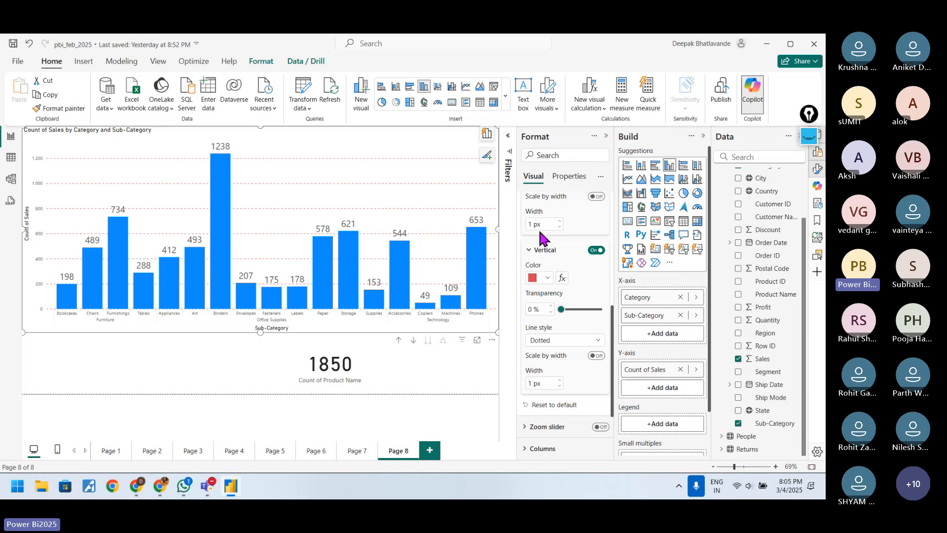
Step: Change the horizontal gridline color to light grey
{"action": "scroll", "coordinate": [572, 296], "scroll_direction": "up", "scroll_amount": 4}
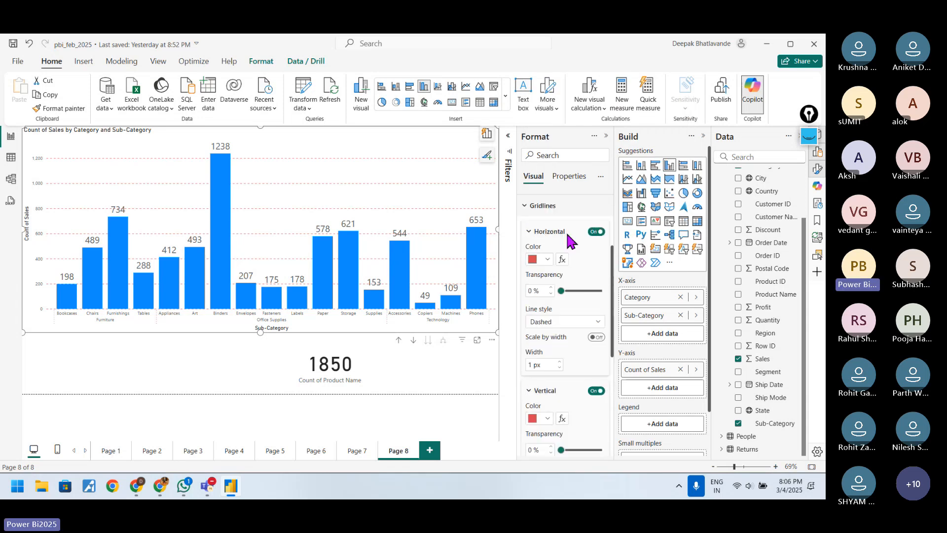
{"action": "left_click", "coordinate": [547, 280]}
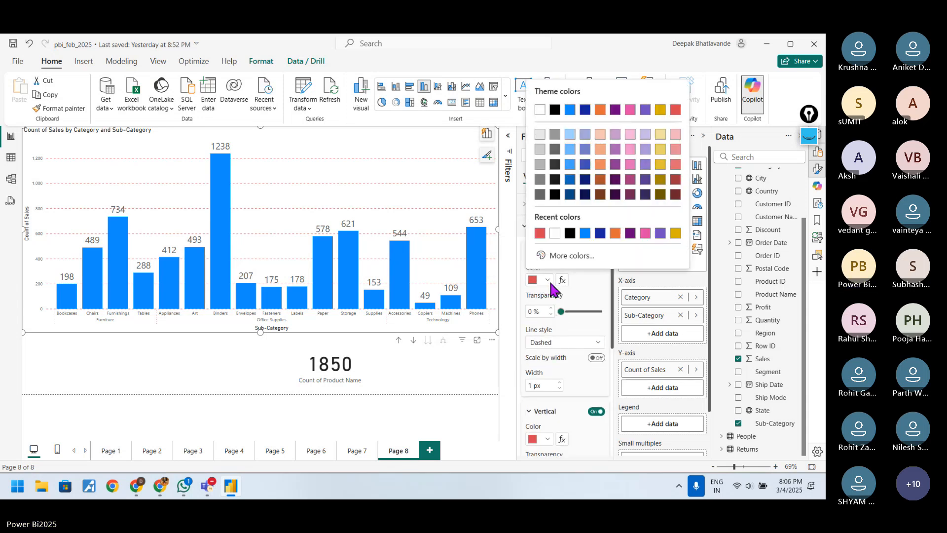
{"action": "left_click", "coordinate": [540, 149]}
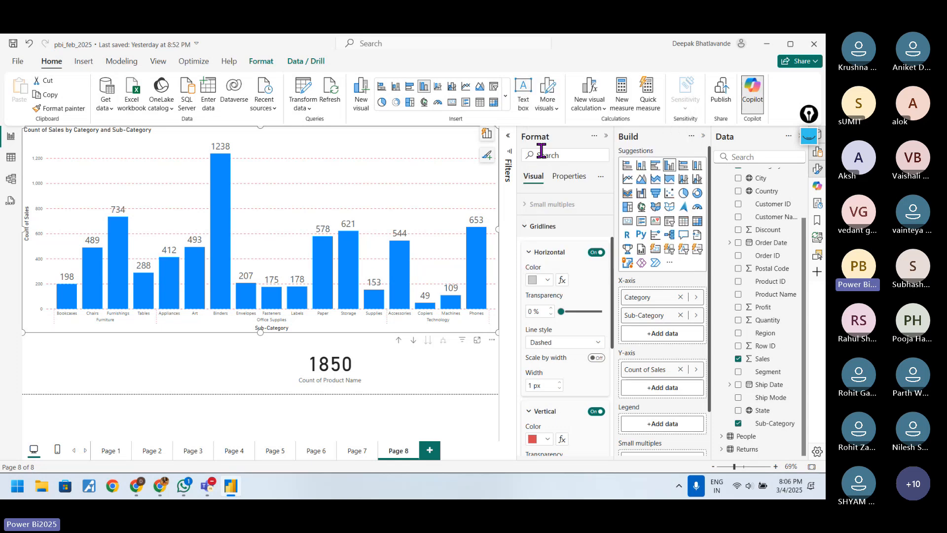
Step: Set the vertical gridlines to a Solid line style with a width of 2 px
{"action": "scroll", "coordinate": [551, 377], "scroll_direction": "down", "scroll_amount": 3}
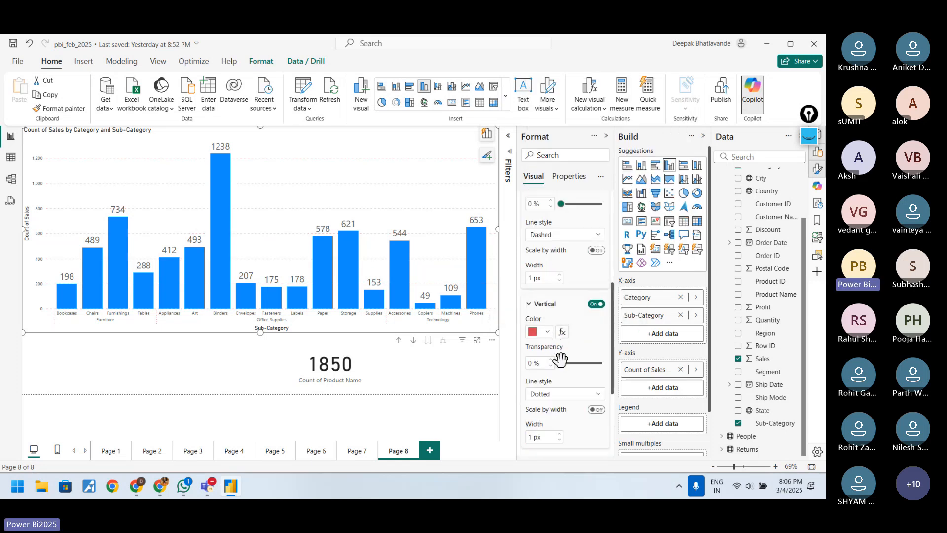
{"action": "left_click", "coordinate": [582, 395]}
{"action": "left_click", "coordinate": [567, 418]}
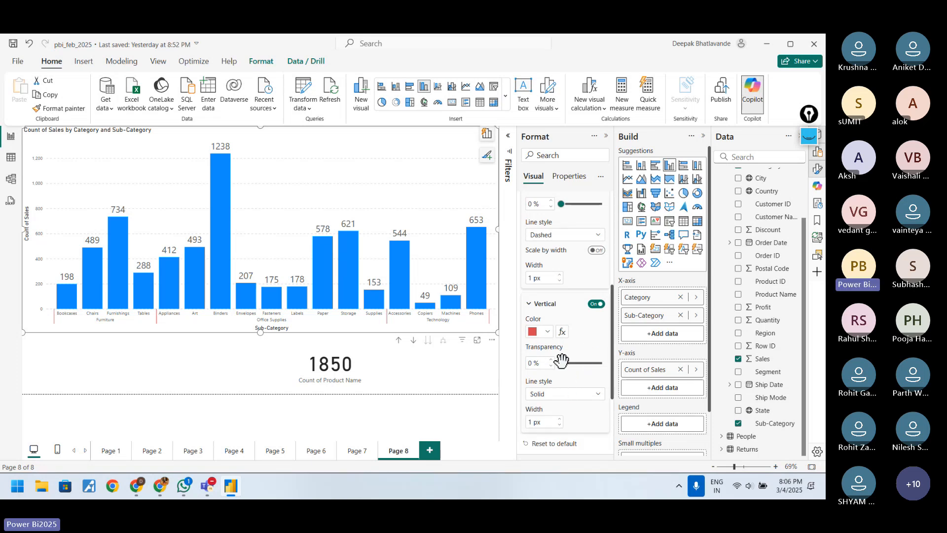
{"action": "scroll", "coordinate": [584, 402], "scroll_direction": "down", "scroll_amount": 2}
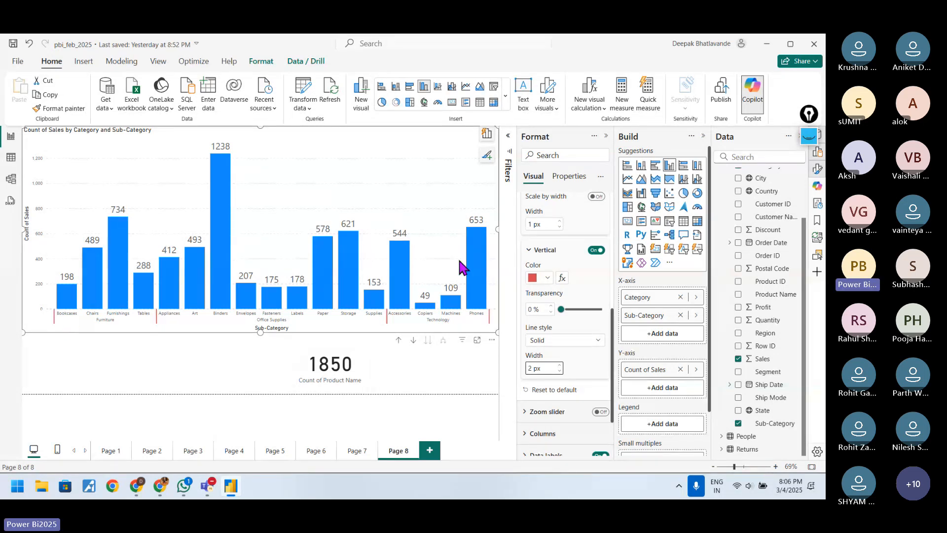
Step: Show the column chart in focus mode and collapse its gridline settings
{"action": "left_click", "coordinate": [477, 340]}
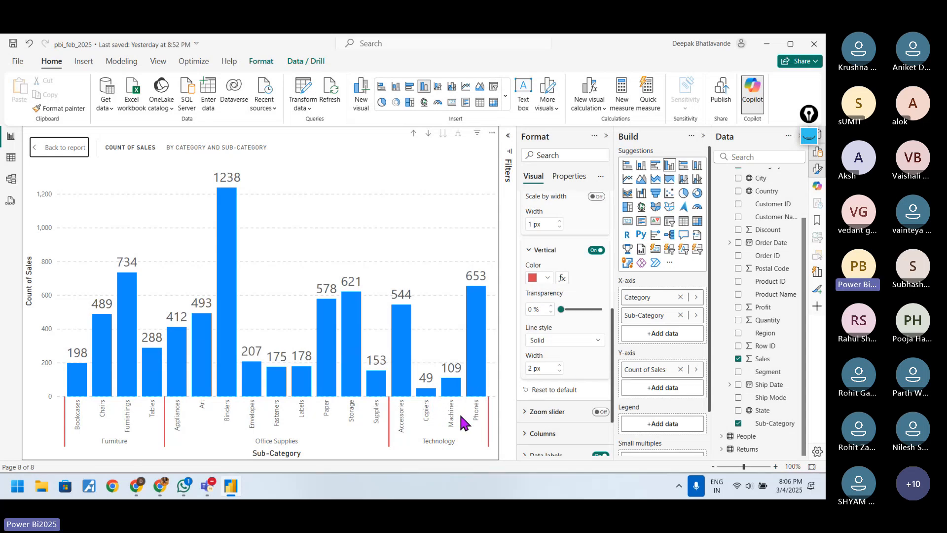
{"action": "scroll", "coordinate": [518, 368], "scroll_direction": "up", "scroll_amount": 5}
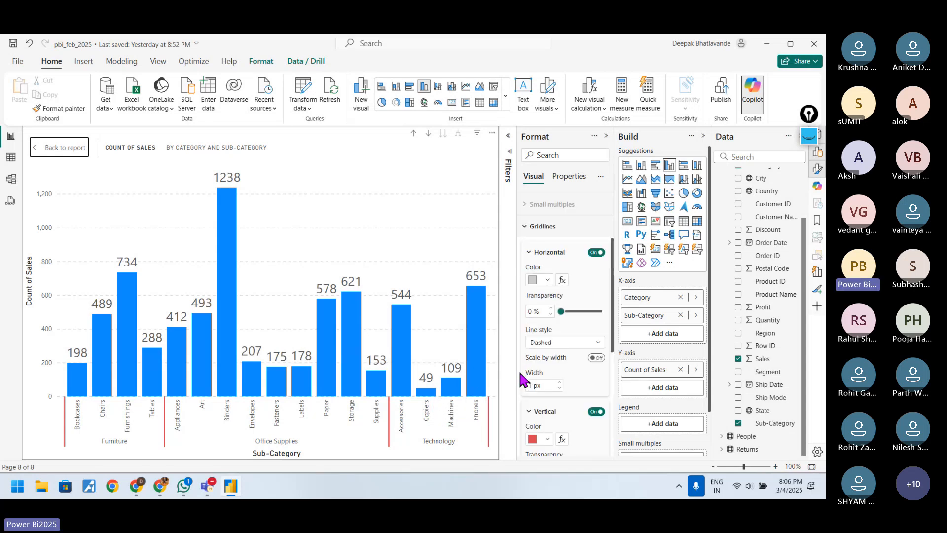
{"action": "left_click", "coordinate": [524, 336]}
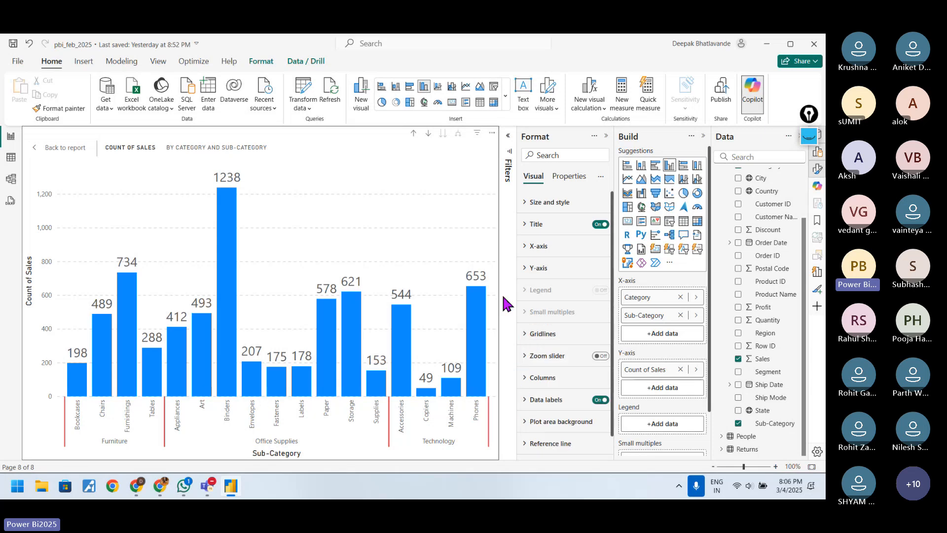
Step: Examine the chart's X-axis Values, Title and Layout settings, and collapse the X-axis group
{"action": "left_click", "coordinate": [532, 246]}
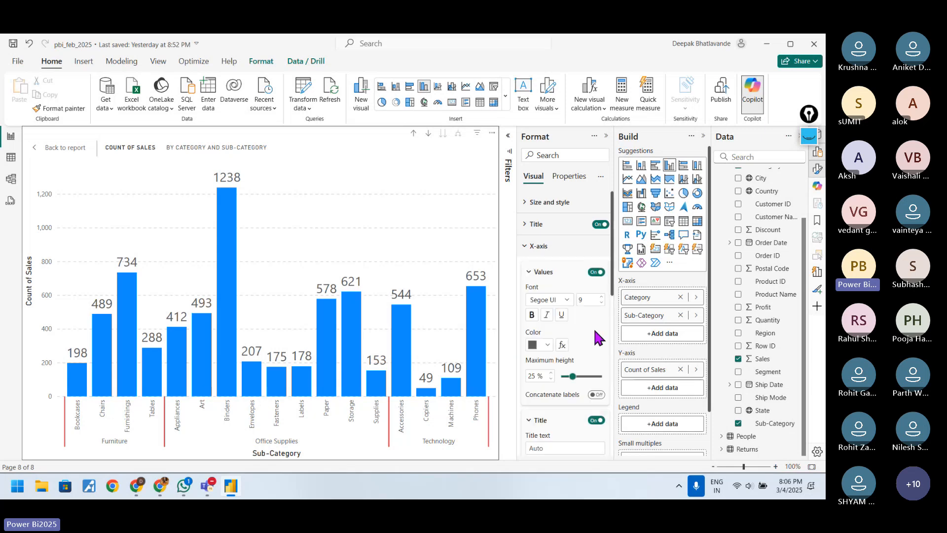
{"action": "scroll", "coordinate": [598, 334], "scroll_direction": "down", "scroll_amount": 3}
{"action": "scroll", "coordinate": [585, 376], "scroll_direction": "down", "scroll_amount": 3}
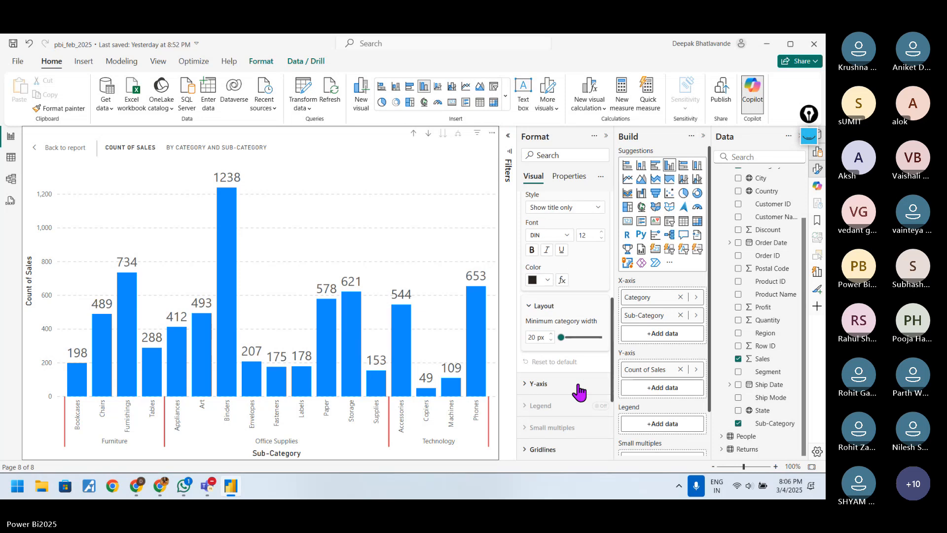
{"action": "scroll", "coordinate": [579, 389], "scroll_direction": "up", "scroll_amount": 5}
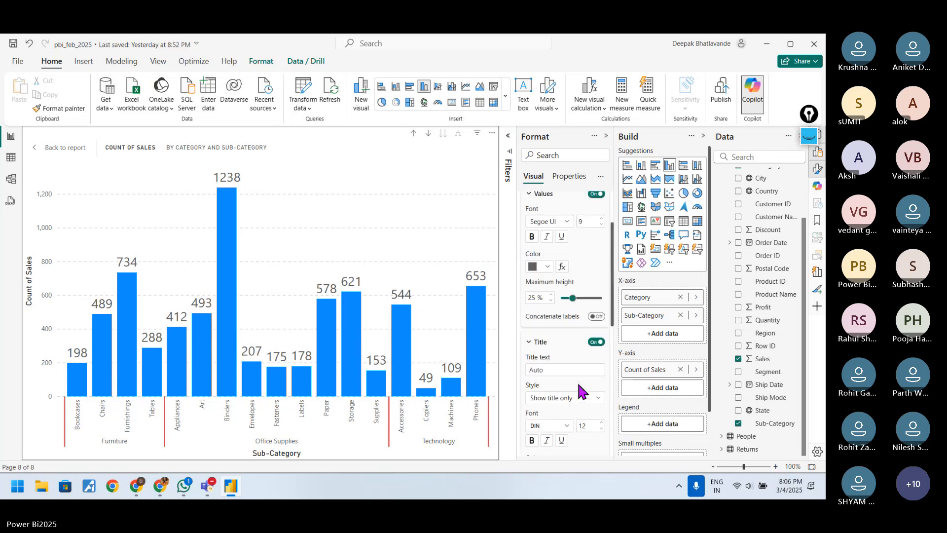
{"action": "scroll", "coordinate": [574, 315], "scroll_direction": "up", "scroll_amount": 2}
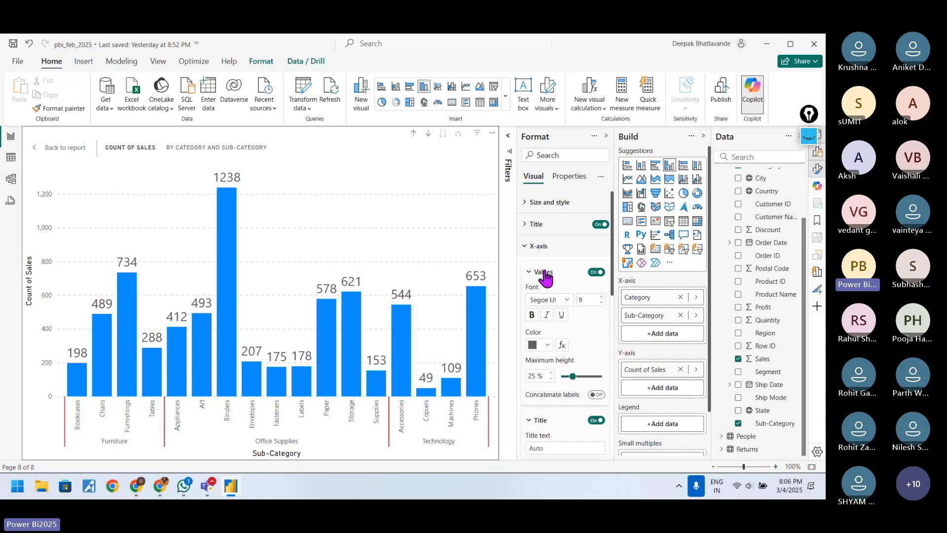
{"action": "left_click", "coordinate": [538, 273]}
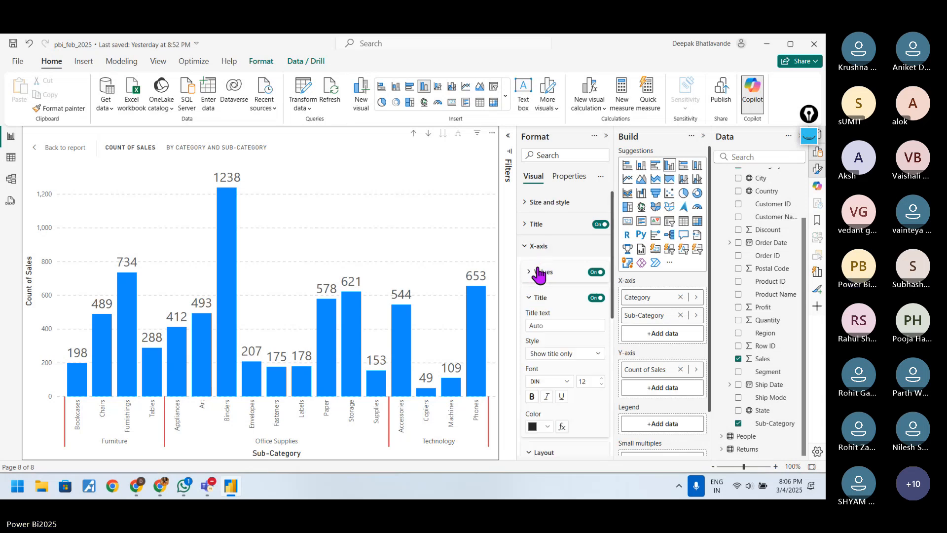
{"action": "left_click", "coordinate": [531, 246]}
Step: Examine the chart's Size and style settings, including padding, background, border and shadow, and collapse the group
{"action": "left_click", "coordinate": [547, 202]}
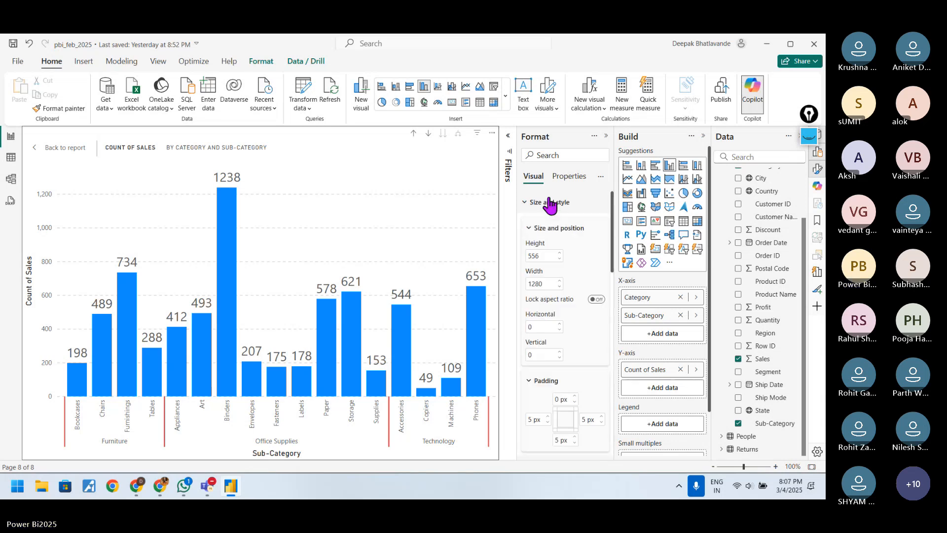
{"action": "scroll", "coordinate": [552, 331], "scroll_direction": "down", "scroll_amount": 3}
{"action": "scroll", "coordinate": [557, 333], "scroll_direction": "down", "scroll_amount": 6}
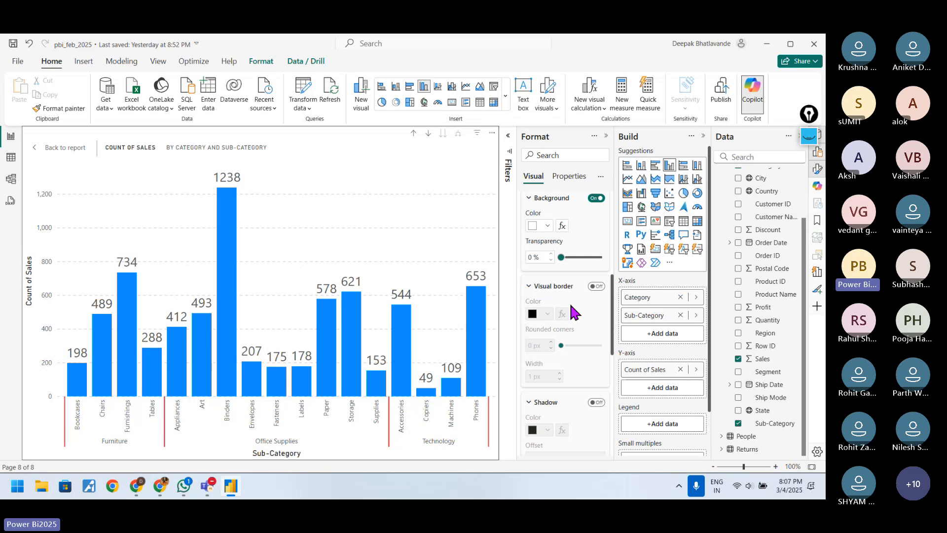
{"action": "scroll", "coordinate": [582, 332], "scroll_direction": "down", "scroll_amount": 2}
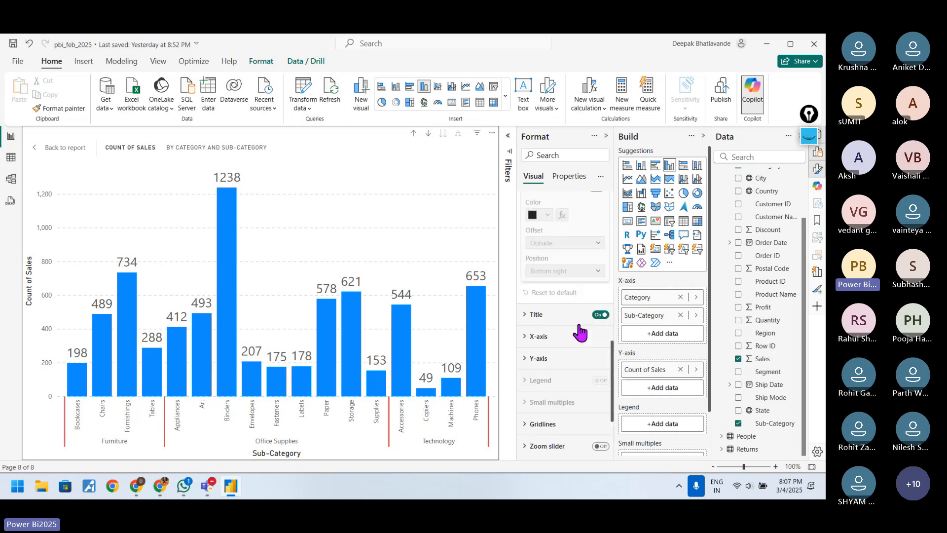
{"action": "scroll", "coordinate": [579, 332], "scroll_direction": "up", "scroll_amount": 10}
{"action": "left_click", "coordinate": [548, 230]}
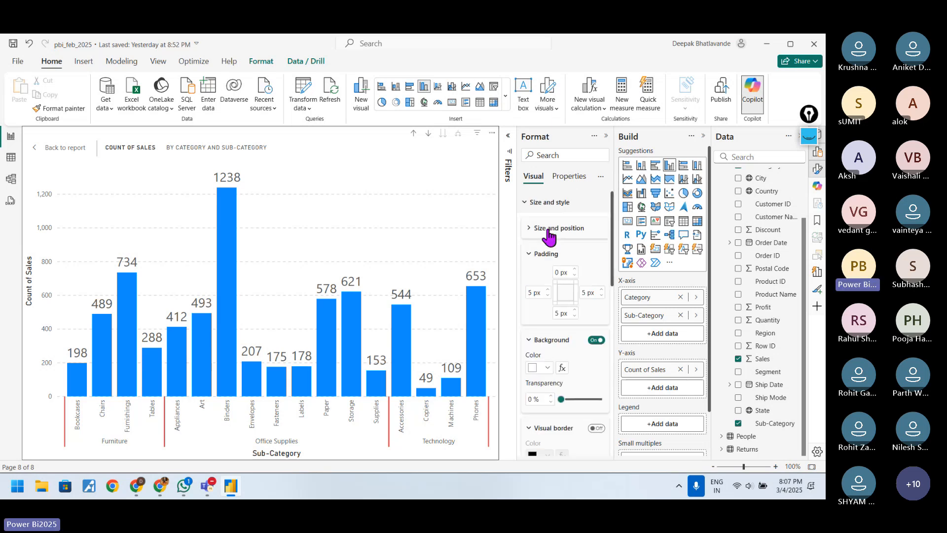
{"action": "left_click", "coordinate": [538, 203]}
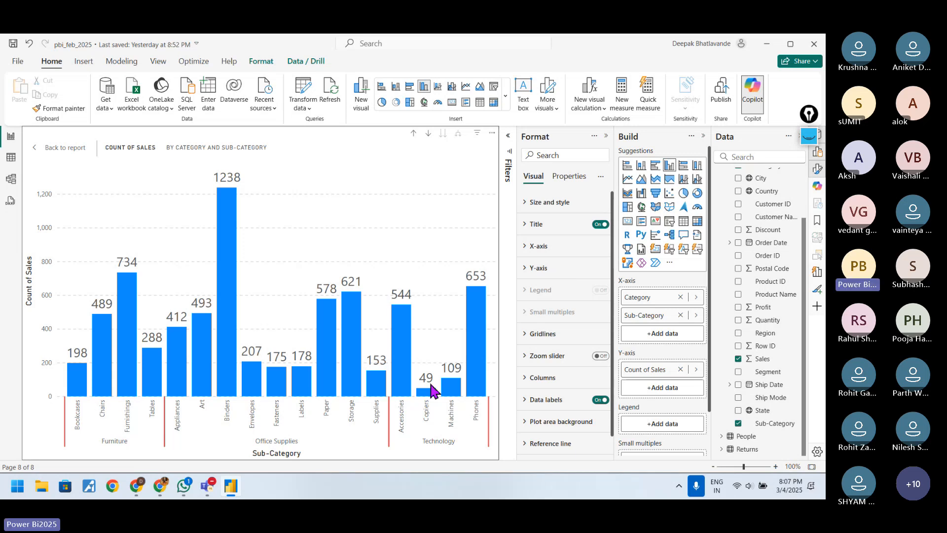
Step: Examine the Columns formatting and the list of categories that its settings can be applied to
{"action": "left_click", "coordinate": [555, 381]}
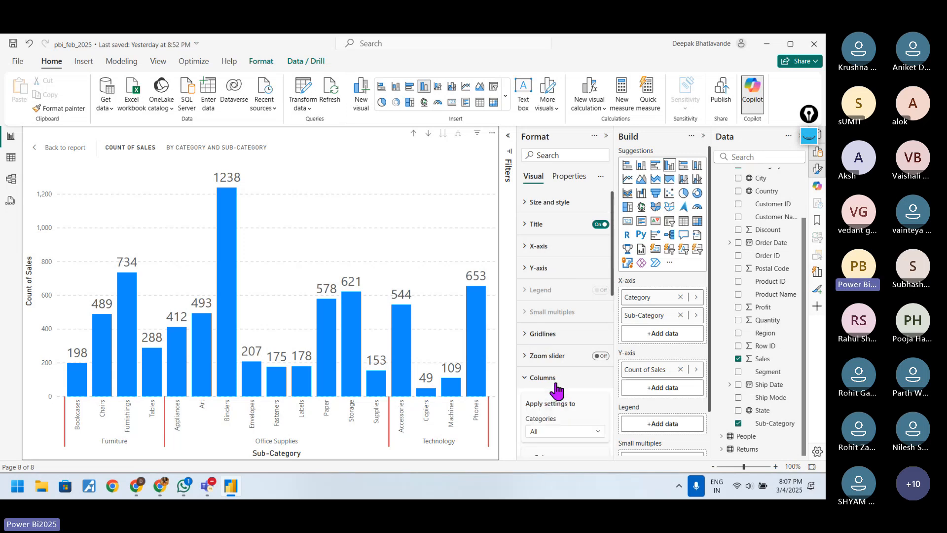
{"action": "scroll", "coordinate": [558, 390], "scroll_direction": "down", "scroll_amount": 3}
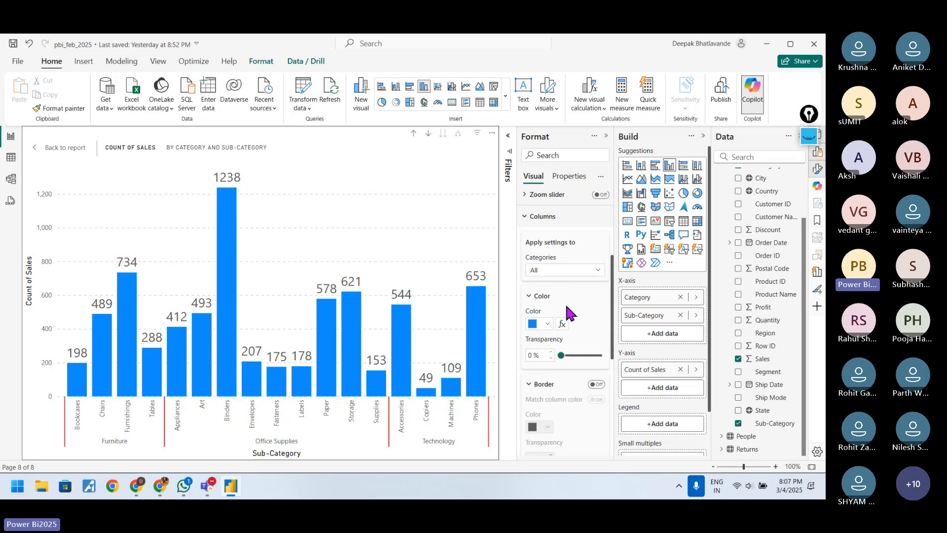
{"action": "left_click", "coordinate": [599, 280]}
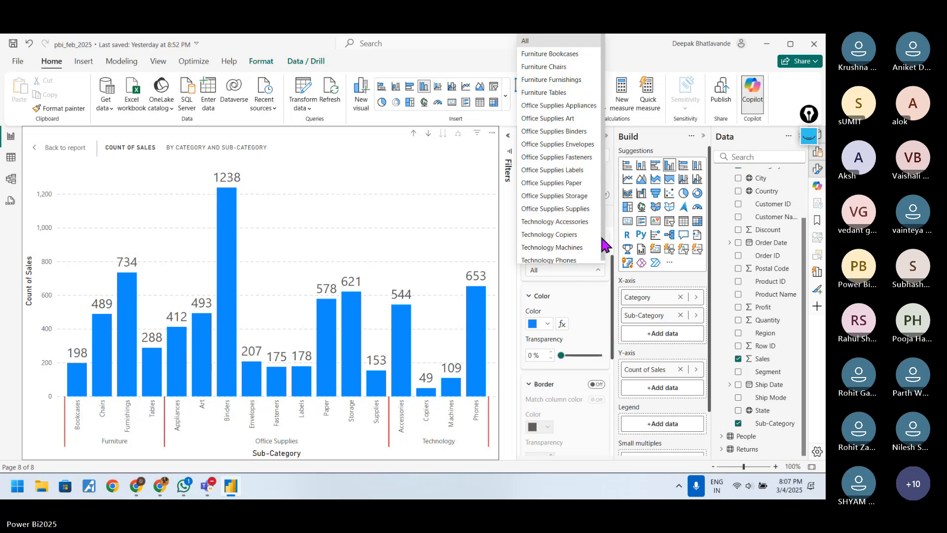
{"action": "left_click_drag", "start_coordinate": [603, 240], "coordinate": [604, 245]}
{"action": "left_click", "coordinate": [593, 294]}
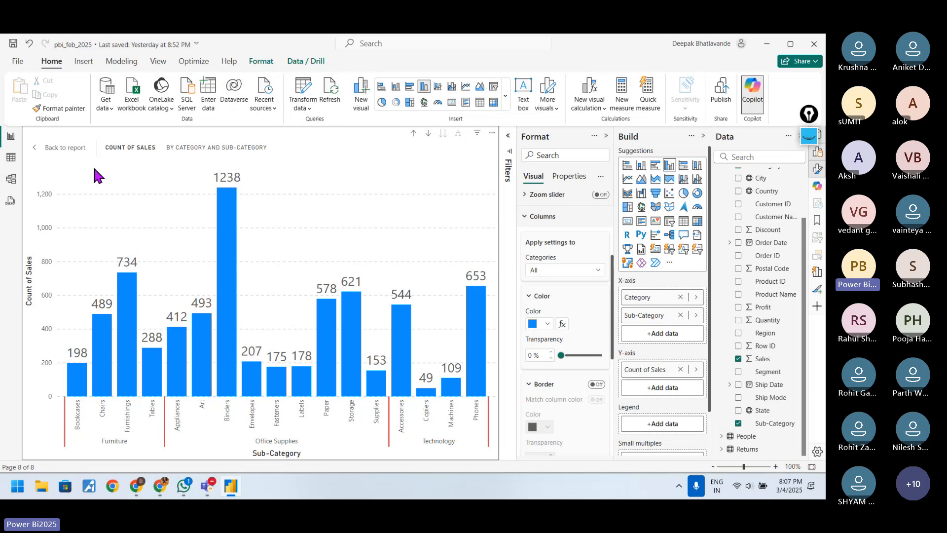
Step: Leave focus mode and drill the column chart up to the Category level
{"action": "left_click", "coordinate": [68, 159]}
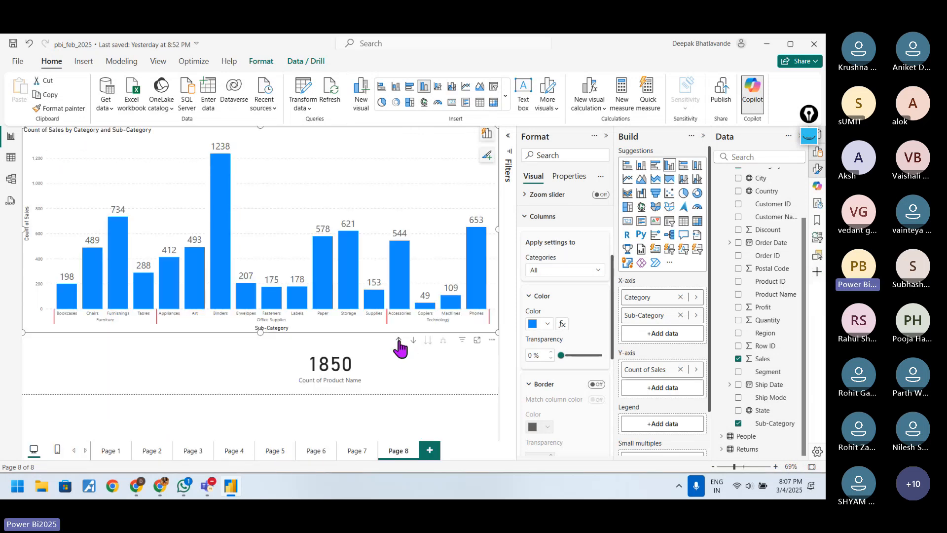
{"action": "left_click", "coordinate": [400, 342]}
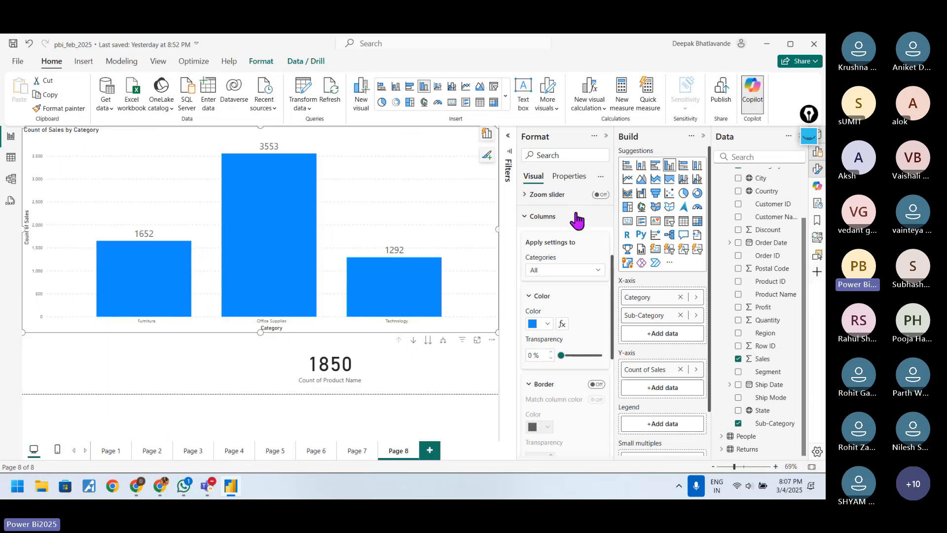
Step: Apply the column settings to the Furniture category and color its column orange
{"action": "left_click", "coordinate": [571, 270]}
{"action": "left_click", "coordinate": [562, 296]}
{"action": "left_click", "coordinate": [543, 324]}
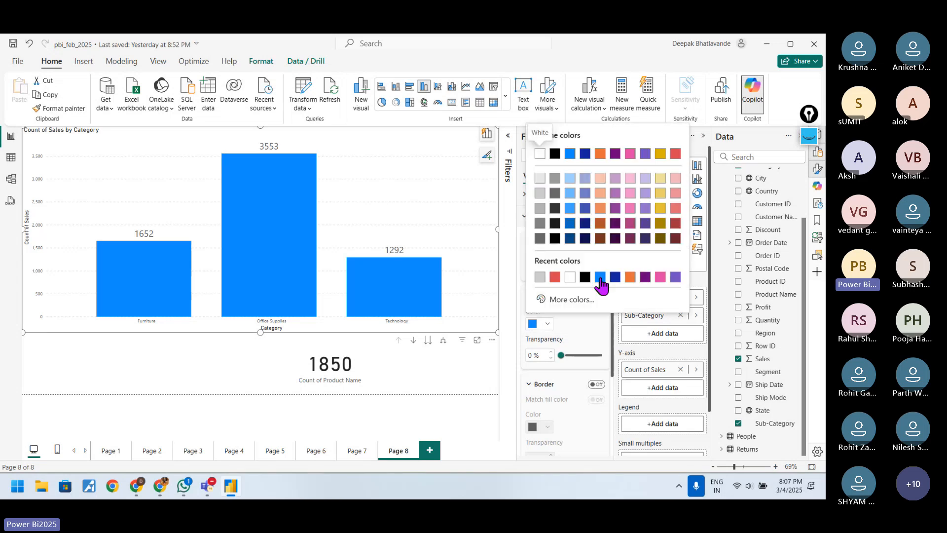
{"action": "left_click", "coordinate": [626, 276]}
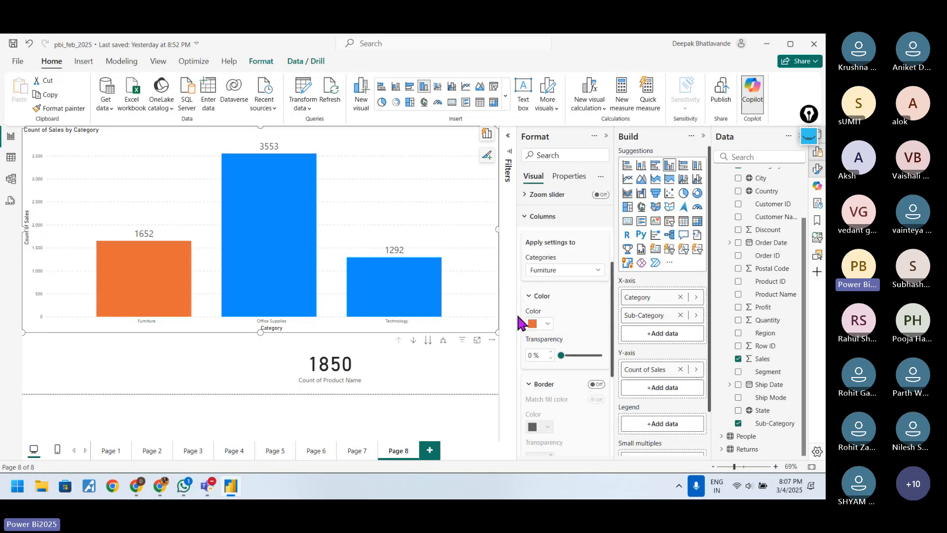
Step: Apply the column settings to the Office Supplies category and color its column blue
{"action": "left_click", "coordinate": [592, 275]}
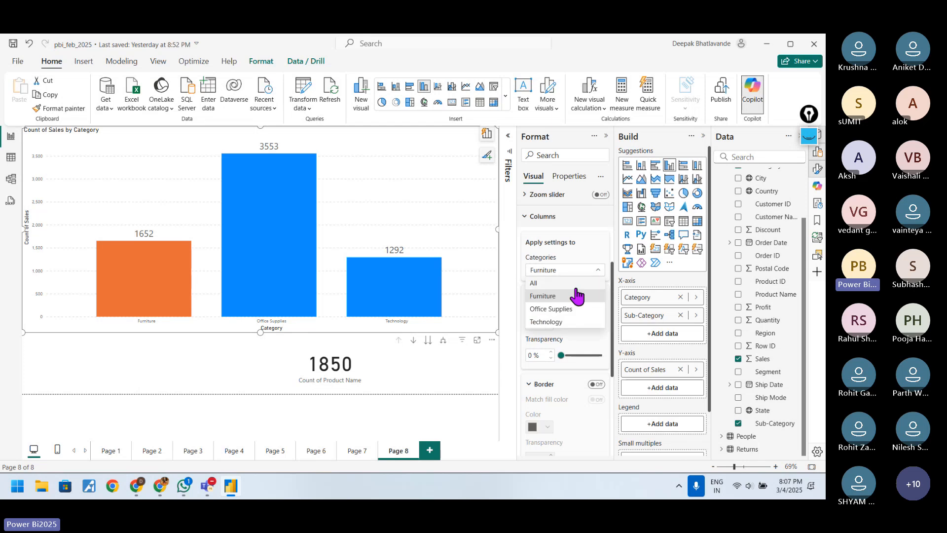
{"action": "left_click", "coordinate": [564, 311]}
{"action": "left_click", "coordinate": [586, 274]}
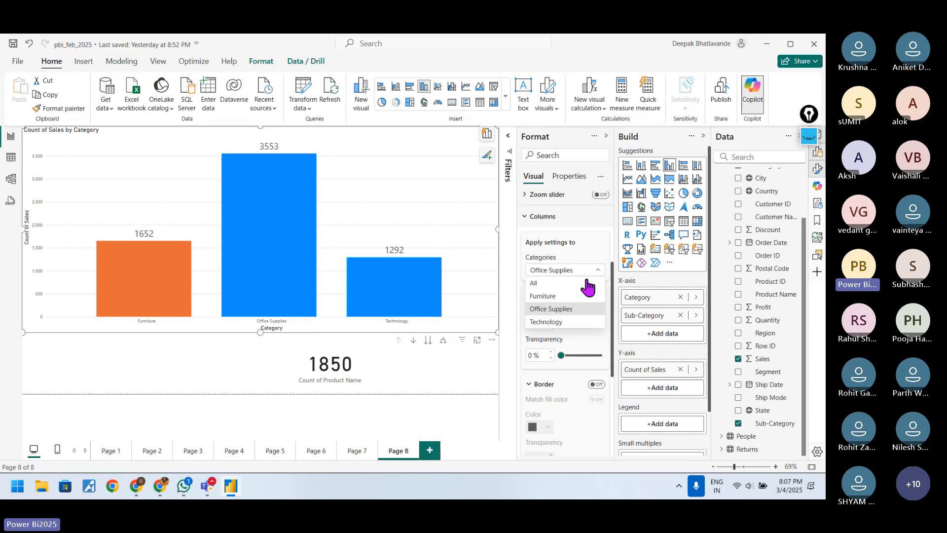
{"action": "left_click", "coordinate": [599, 343]}
{"action": "left_click", "coordinate": [546, 325]}
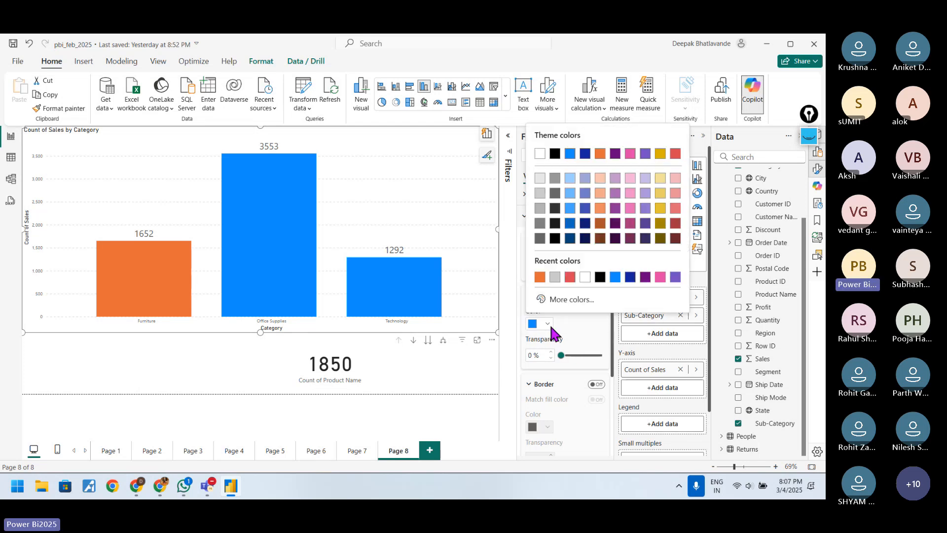
{"action": "left_click", "coordinate": [586, 326]}
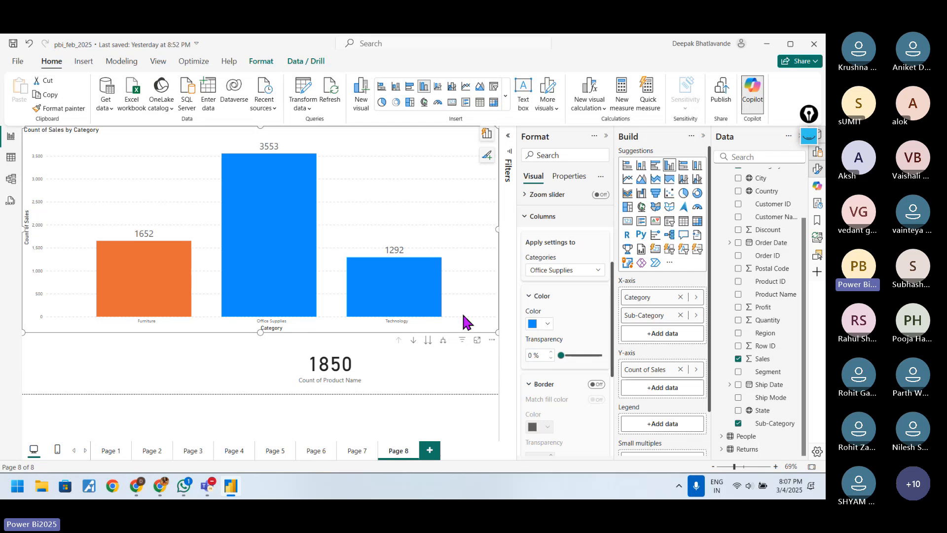
Step: Apply the column settings to the Technology category and color its column light yellow
{"action": "left_click", "coordinate": [594, 274]}
{"action": "left_click", "coordinate": [575, 323]}
{"action": "left_click", "coordinate": [551, 324]}
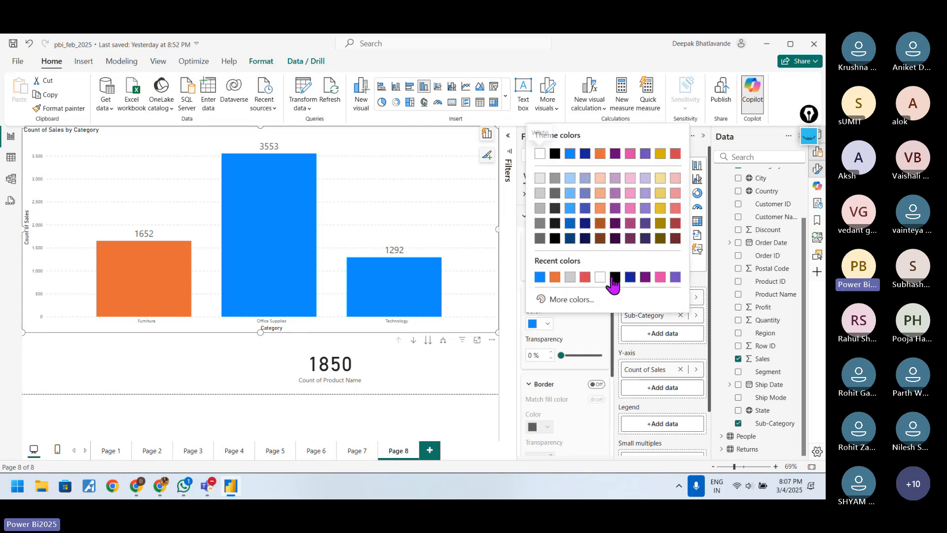
{"action": "left_click", "coordinate": [660, 208]}
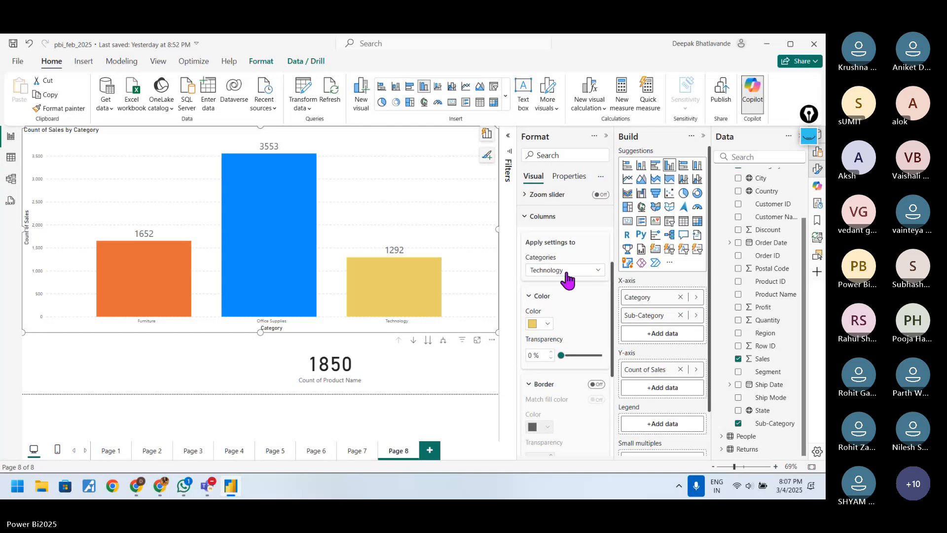
Step: Switch the chart between the Category and Sub-Category levels, turn on drill mode, and return to the Category level
{"action": "left_click", "coordinate": [441, 340]}
{"action": "left_click", "coordinate": [399, 341]}
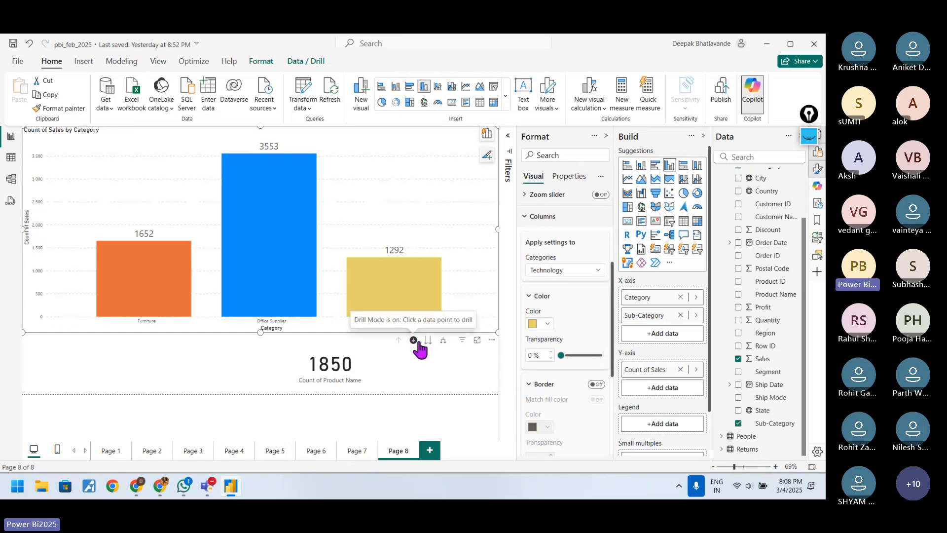
{"action": "left_click", "coordinate": [427, 340]}
{"action": "left_click", "coordinate": [399, 341]}
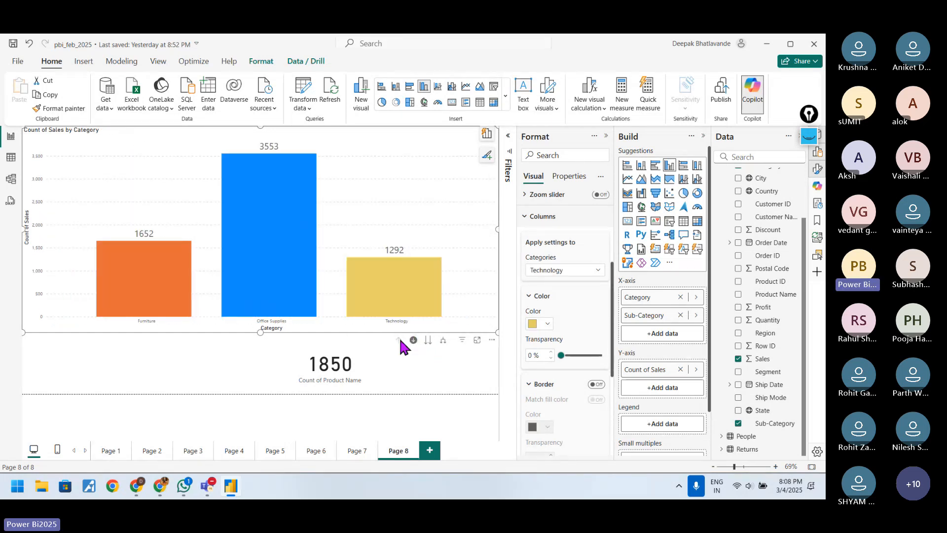
Step: Look over the remaining Columns options, such as Border and Layout, and collapse the Columns group
{"action": "scroll", "coordinate": [567, 331], "scroll_direction": "down", "scroll_amount": 2}
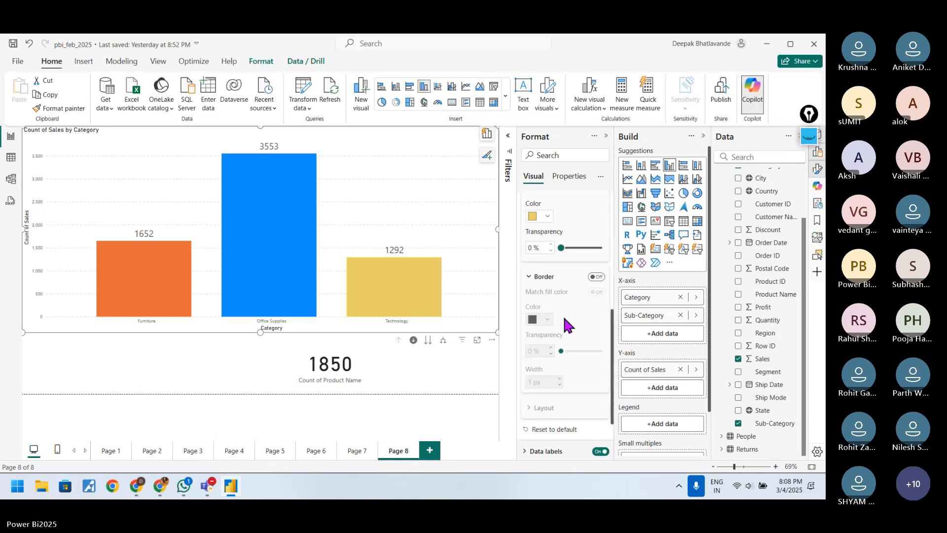
{"action": "scroll", "coordinate": [565, 318], "scroll_direction": "up", "scroll_amount": 5}
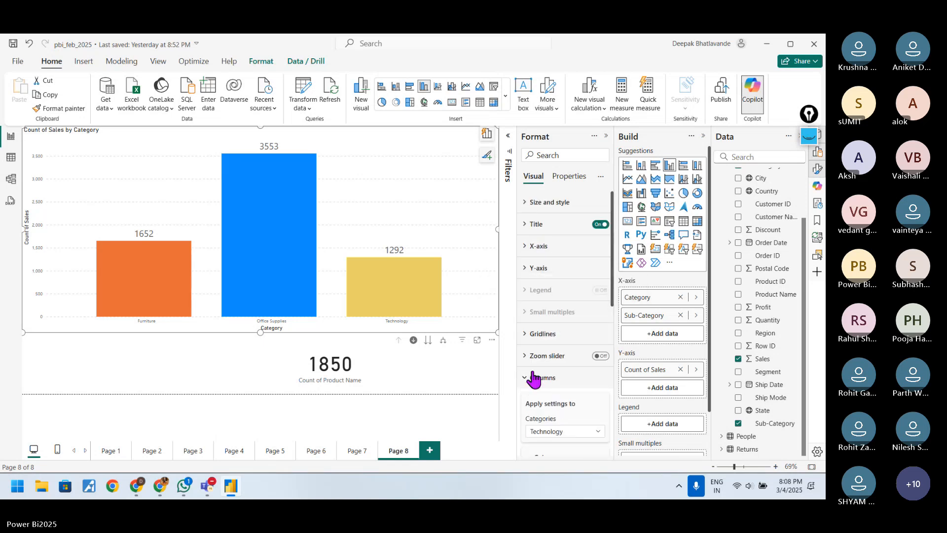
{"action": "left_click", "coordinate": [546, 375]}
{"action": "scroll", "coordinate": [562, 345], "scroll_direction": "down", "scroll_amount": 1}
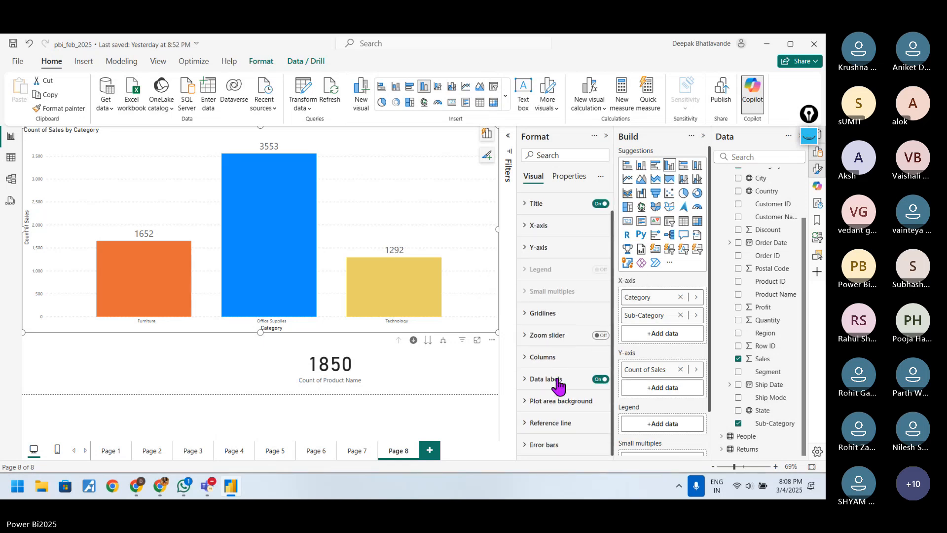
{"action": "scroll", "coordinate": [558, 385], "scroll_direction": "up", "scroll_amount": 1}
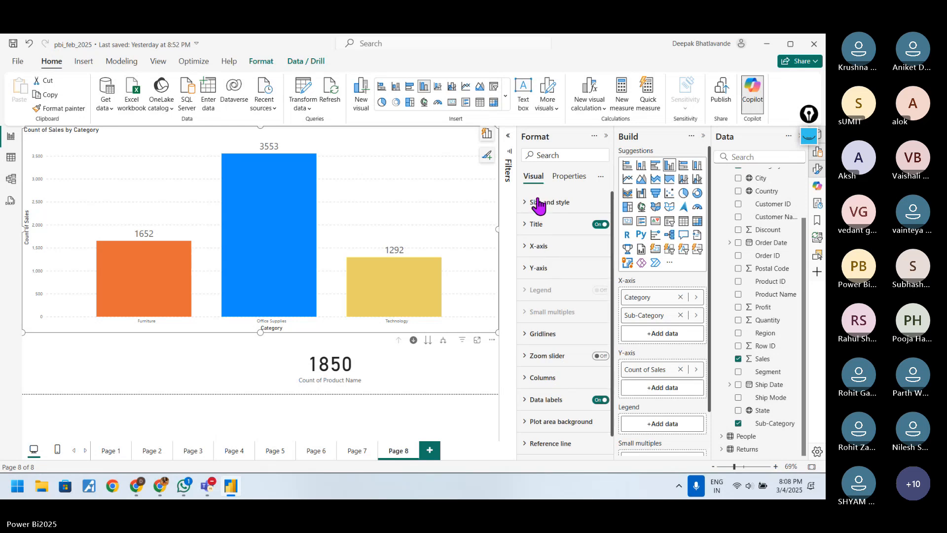
Step: Show the chart by Sub-Category alone, drill back up, and expand it to Category and Sub-Category together
{"action": "left_click", "coordinate": [428, 341]}
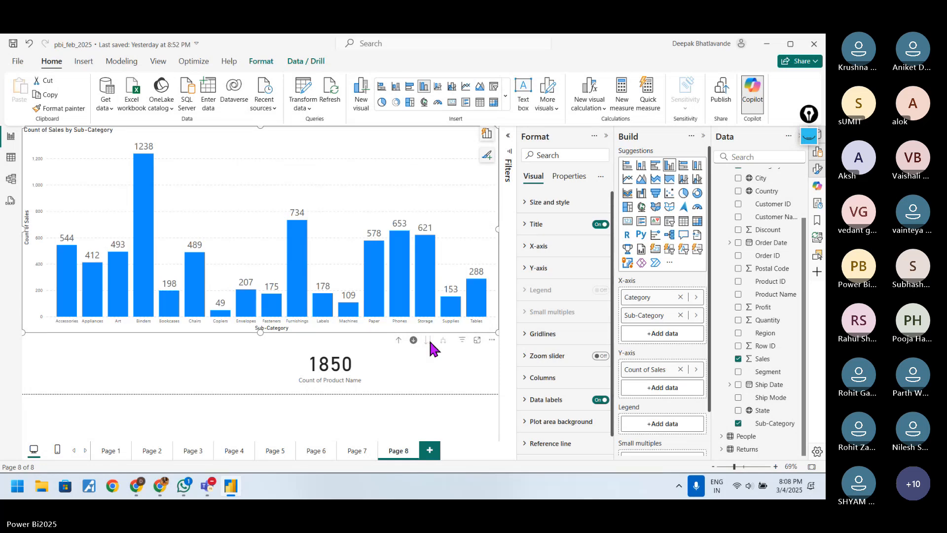
{"action": "left_click", "coordinate": [398, 340]}
{"action": "left_click", "coordinate": [443, 340]}
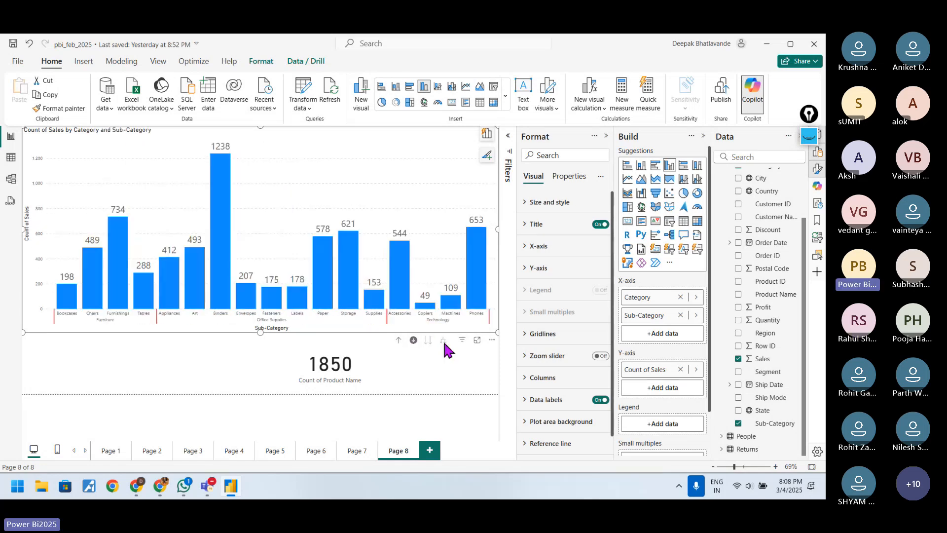
{"action": "scroll", "coordinate": [557, 338], "scroll_direction": "down", "scroll_amount": 1}
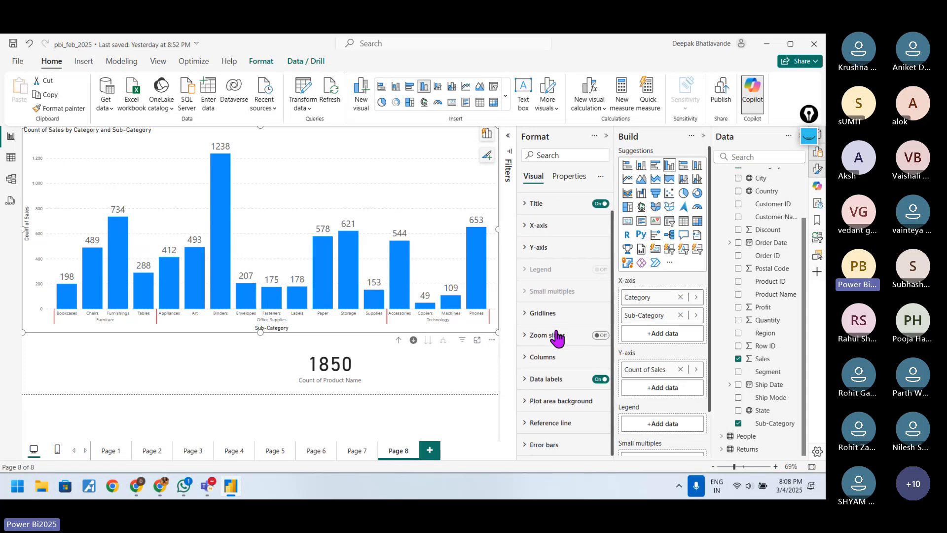
Step: Expand the Columns settings and look through the Category and Sub-Category combinations the settings can be applied to
{"action": "scroll", "coordinate": [555, 338], "scroll_direction": "up", "scroll_amount": 1}
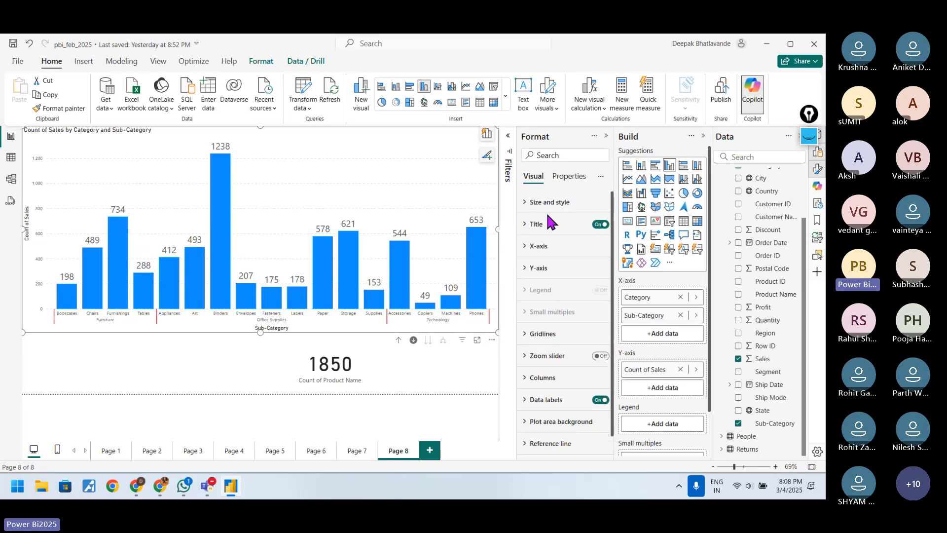
{"action": "scroll", "coordinate": [544, 308], "scroll_direction": "down", "scroll_amount": 1}
{"action": "left_click", "coordinate": [550, 357]}
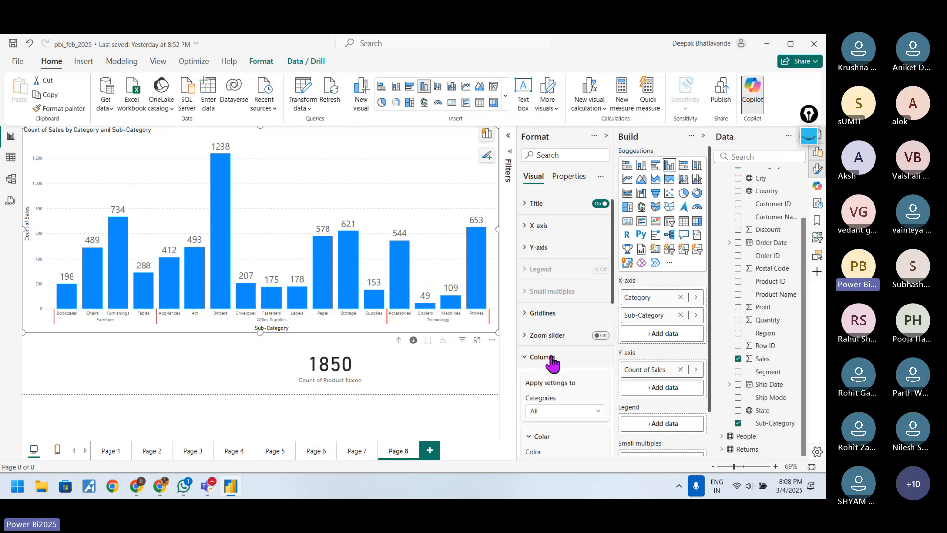
{"action": "left_click", "coordinate": [592, 251]}
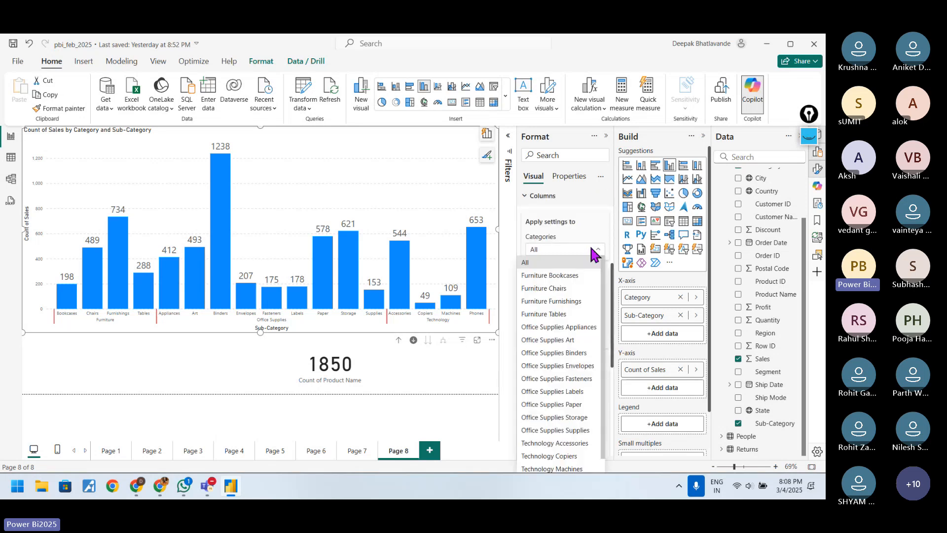
{"action": "left_click_drag", "start_coordinate": [602, 341], "coordinate": [604, 310]}
{"action": "left_click", "coordinate": [586, 243]}
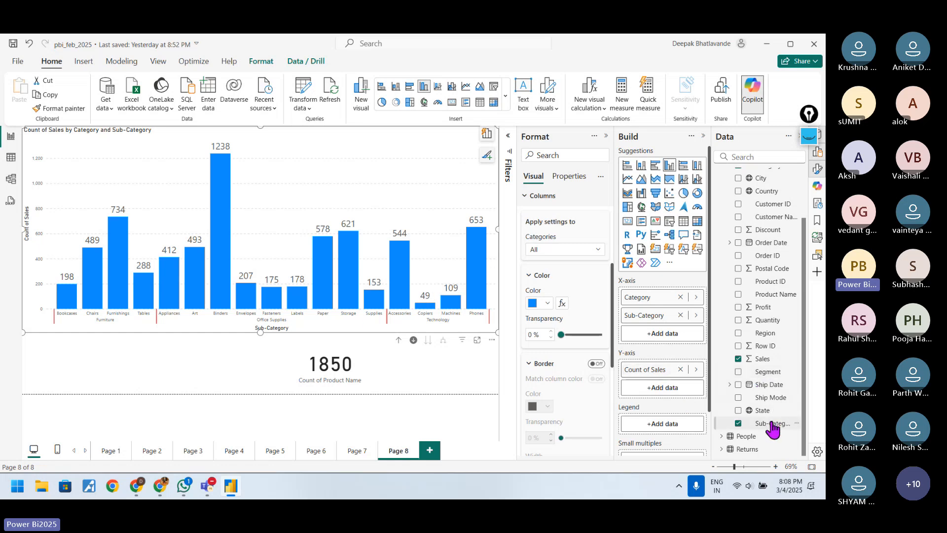
Step: Add Sub-Category as the column chart's legend and extend the chart's lower edge down over the Count of Product Name card
{"action": "left_click_drag", "start_coordinate": [773, 429], "coordinate": [672, 430]}
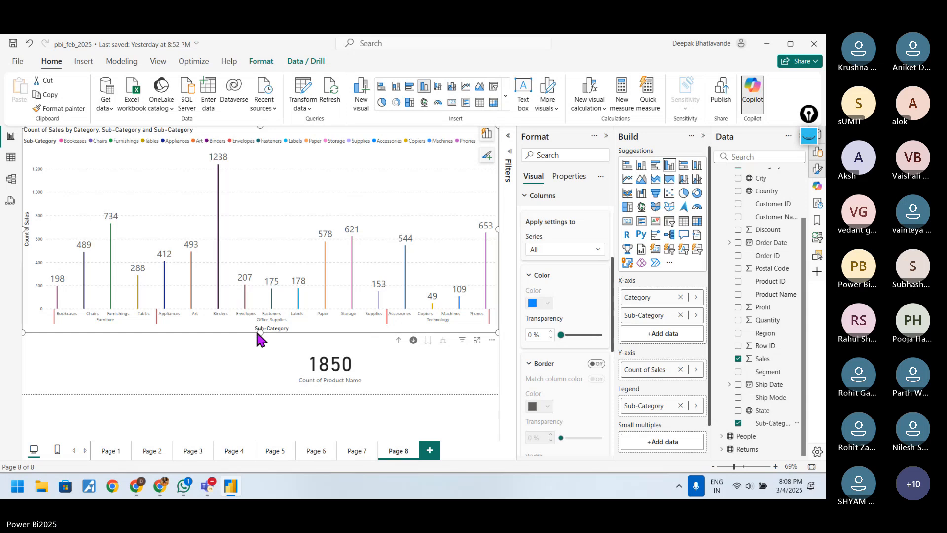
{"action": "left_click_drag", "start_coordinate": [260, 332], "coordinate": [259, 376]}
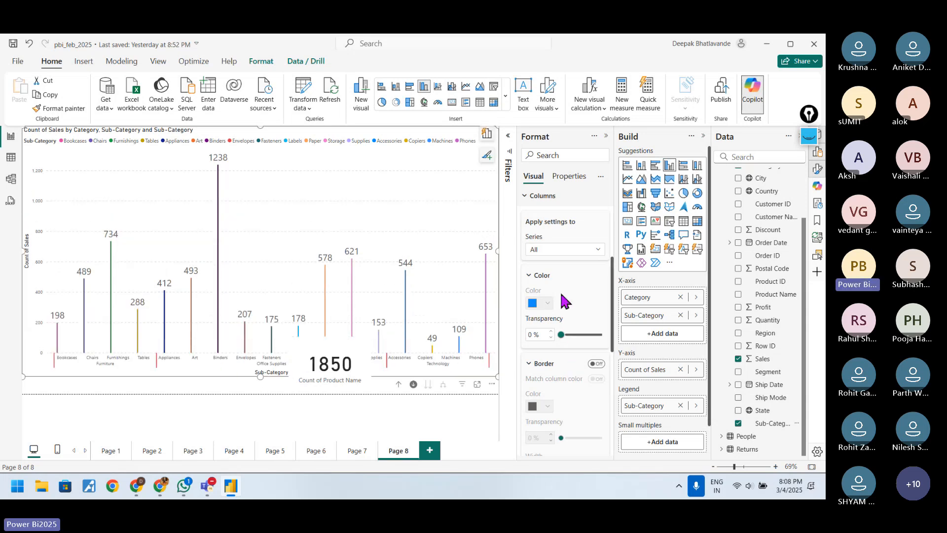
Step: Examine the Color options of the Columns settings with the Sub-Category legend applied, and collapse the Color group
{"action": "left_click", "coordinate": [542, 278]}
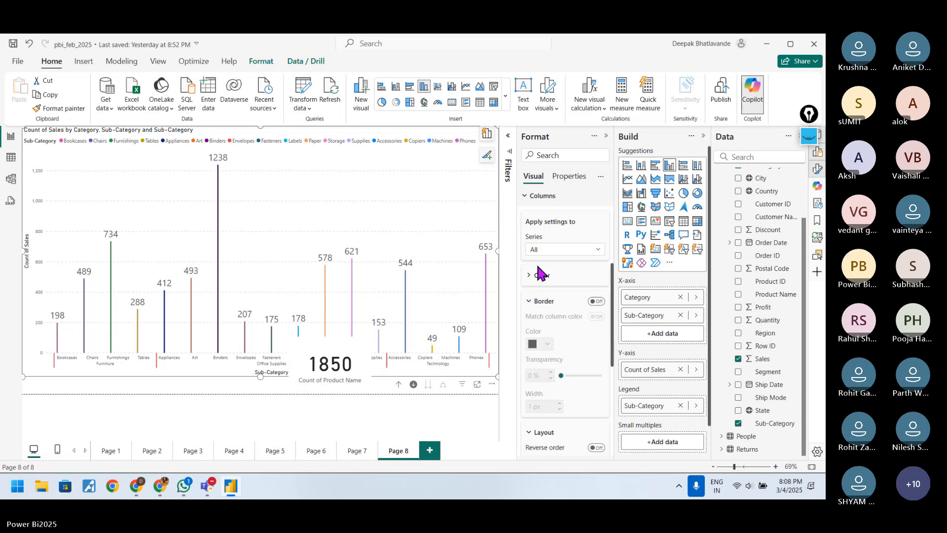
{"action": "left_click", "coordinate": [536, 196]}
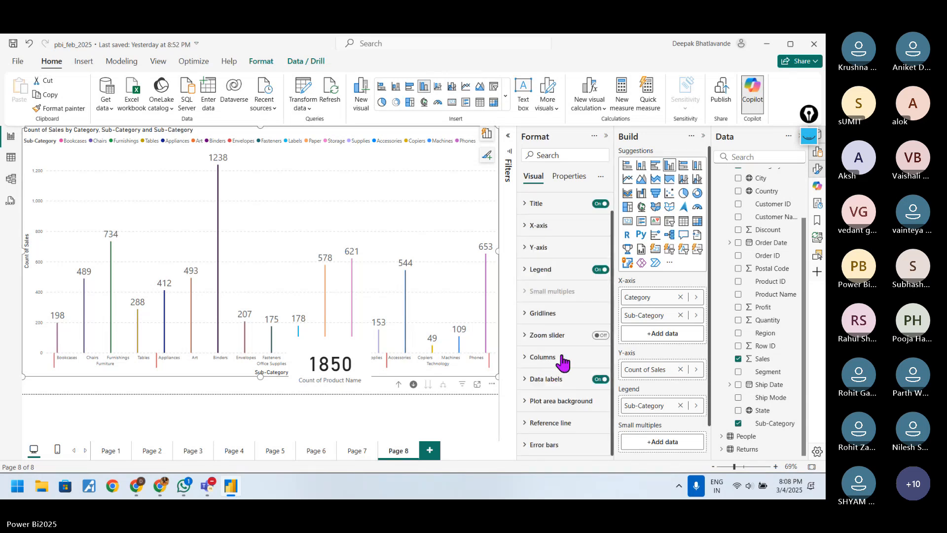
{"action": "left_click", "coordinate": [562, 362]}
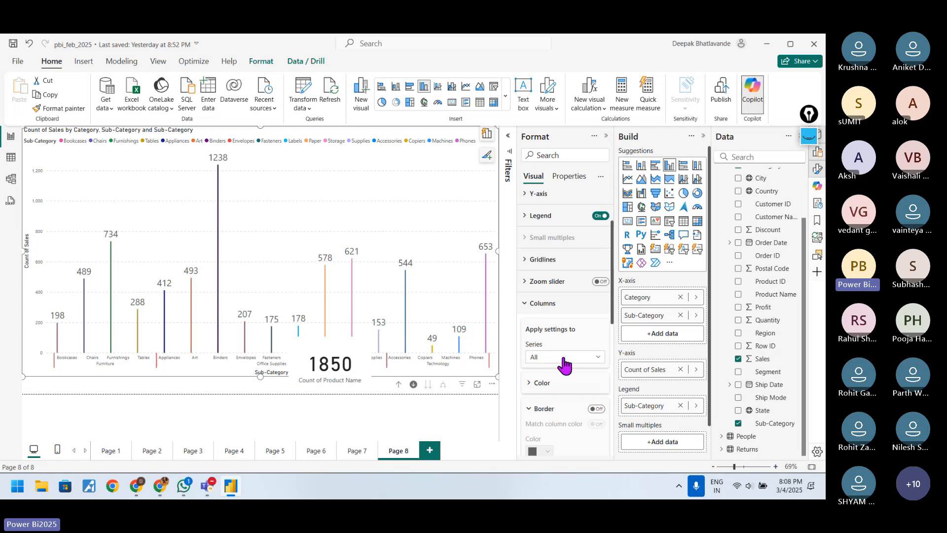
{"action": "scroll", "coordinate": [564, 364], "scroll_direction": "down", "scroll_amount": 1}
{"action": "left_click", "coordinate": [550, 358]}
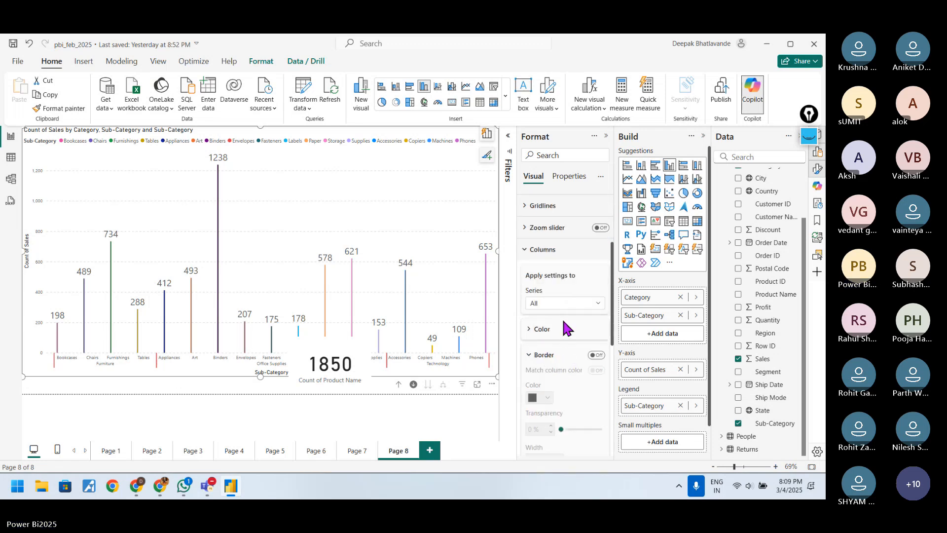
{"action": "scroll", "coordinate": [566, 328], "scroll_direction": "down", "scroll_amount": 2}
{"action": "left_click", "coordinate": [572, 222]}
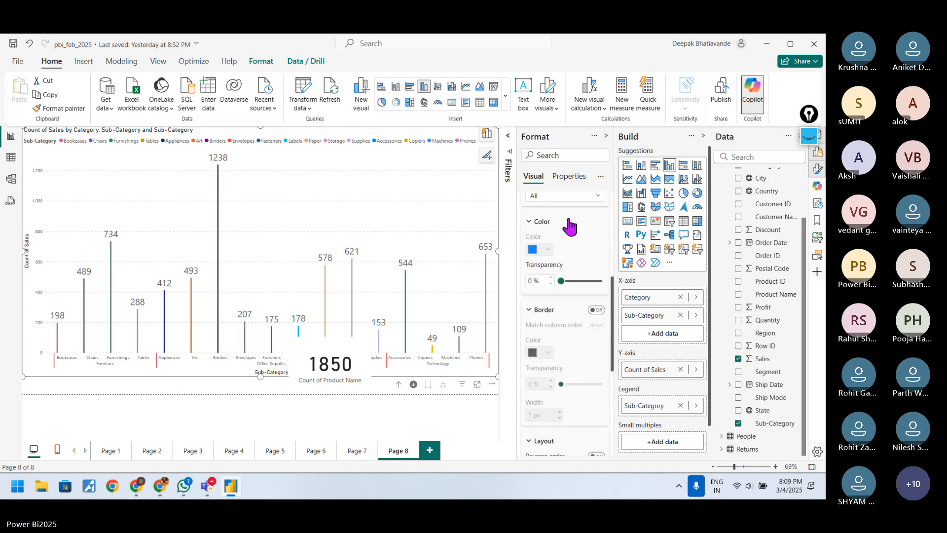
{"action": "left_click", "coordinate": [556, 221]}
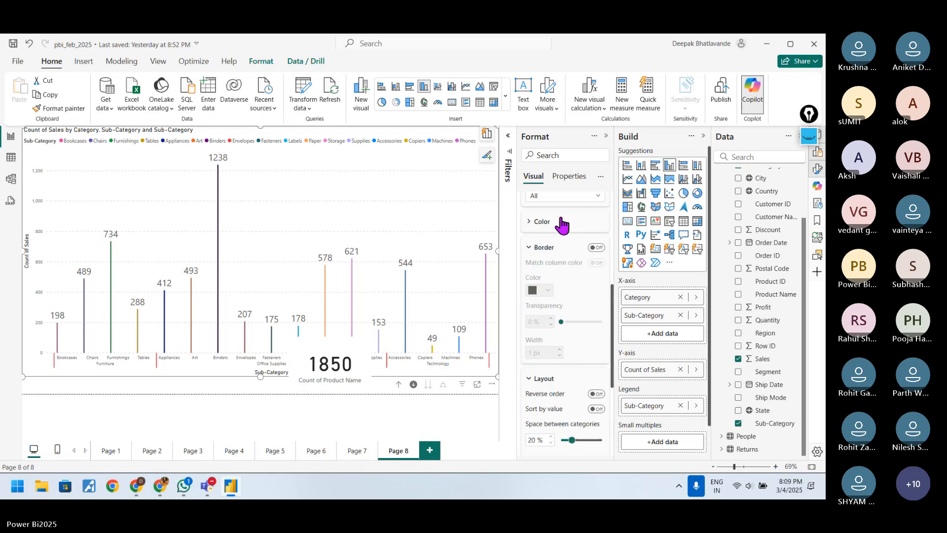
Step: Review the series the column settings can apply to, keep All, and look over the Layout spacing and Overlap options
{"action": "scroll", "coordinate": [559, 217], "scroll_direction": "up", "scroll_amount": 3}
{"action": "scroll", "coordinate": [557, 269], "scroll_direction": "down", "scroll_amount": 3}
{"action": "left_click", "coordinate": [582, 250]}
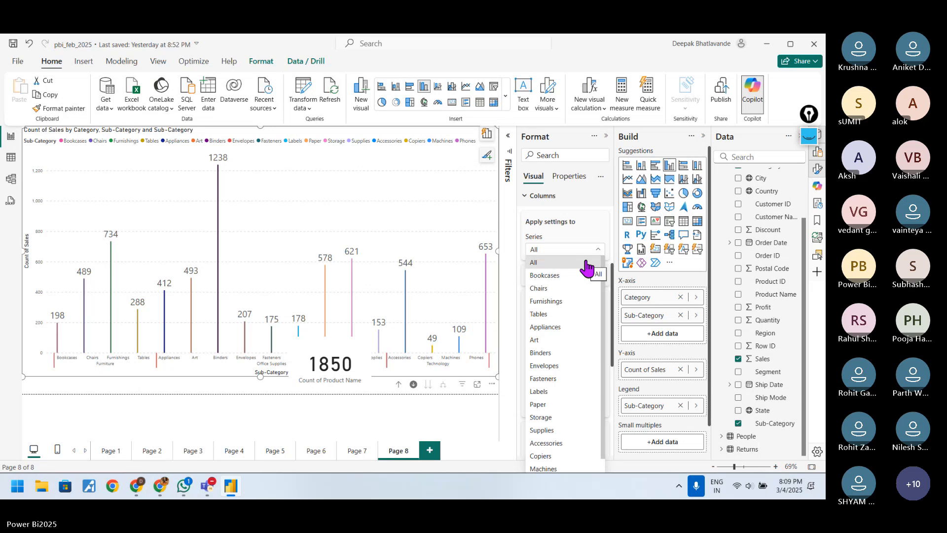
{"action": "left_click", "coordinate": [587, 268]}
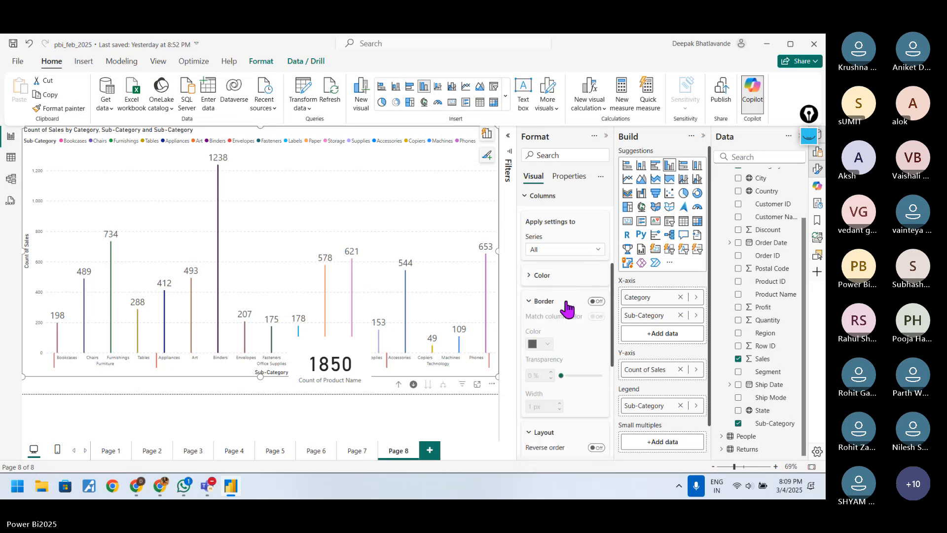
{"action": "scroll", "coordinate": [567, 308], "scroll_direction": "down", "scroll_amount": 3}
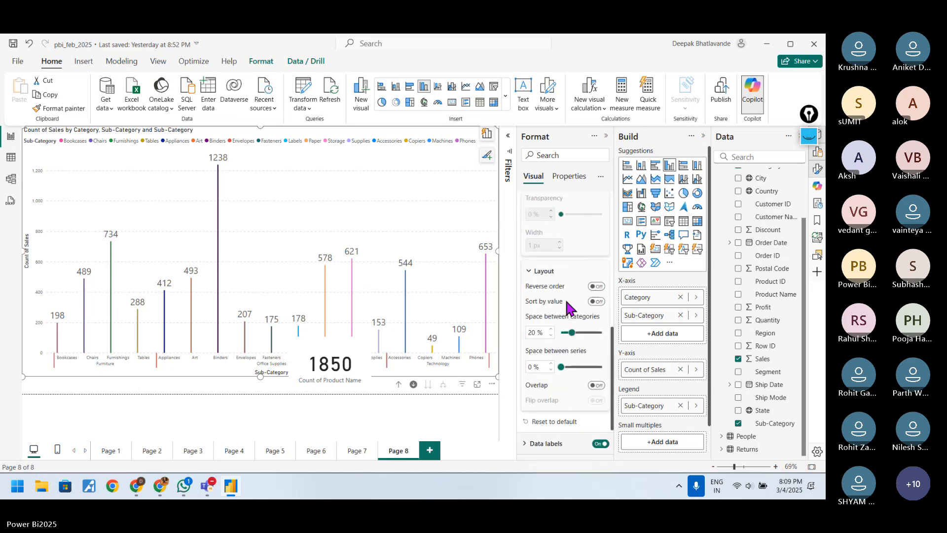
{"action": "scroll", "coordinate": [570, 308], "scroll_direction": "down", "scroll_amount": 1}
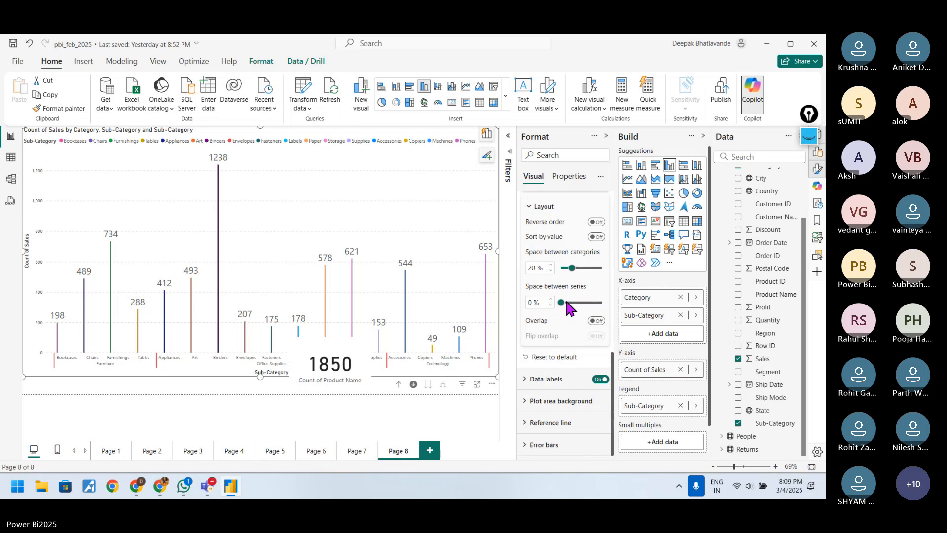
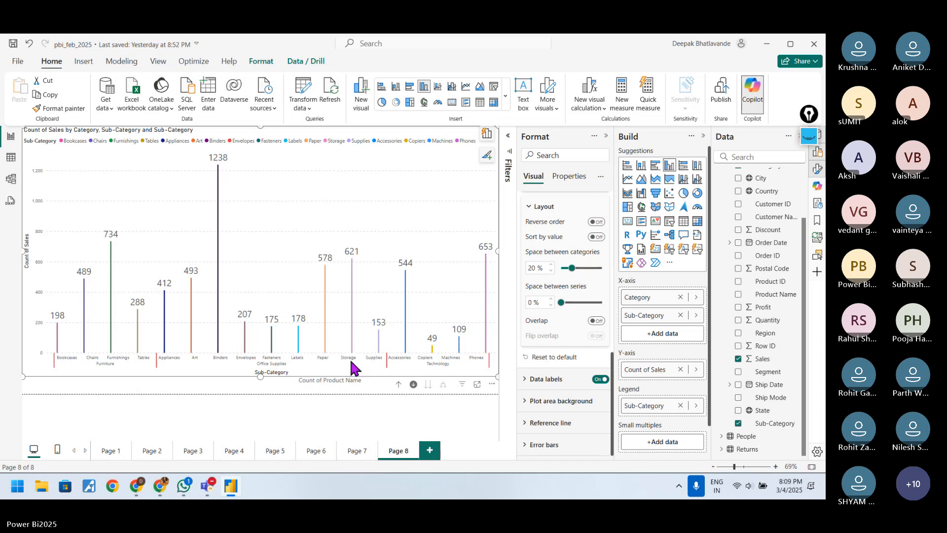
Step: Remove the Count of Product Name card from the report page
{"action": "left_click", "coordinate": [339, 392]}
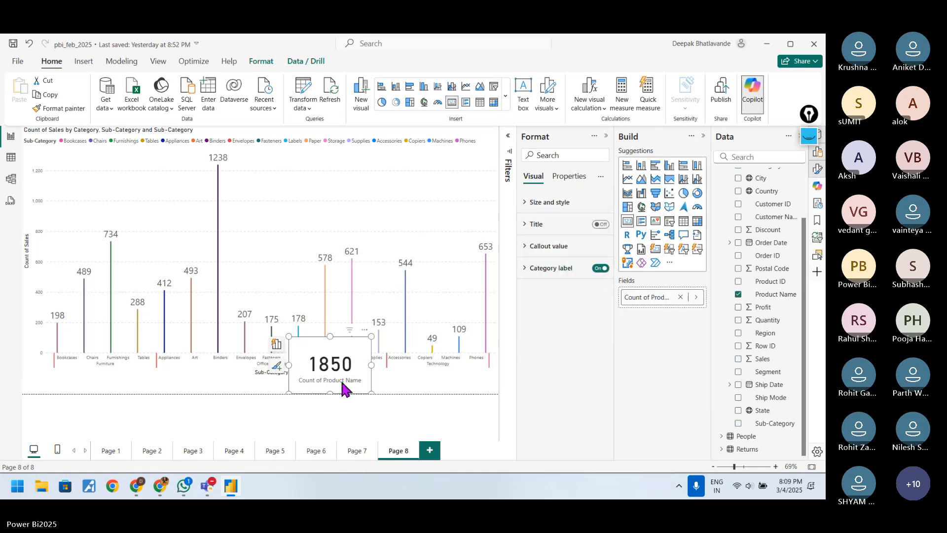
{"action": "left_click", "coordinate": [365, 337]}
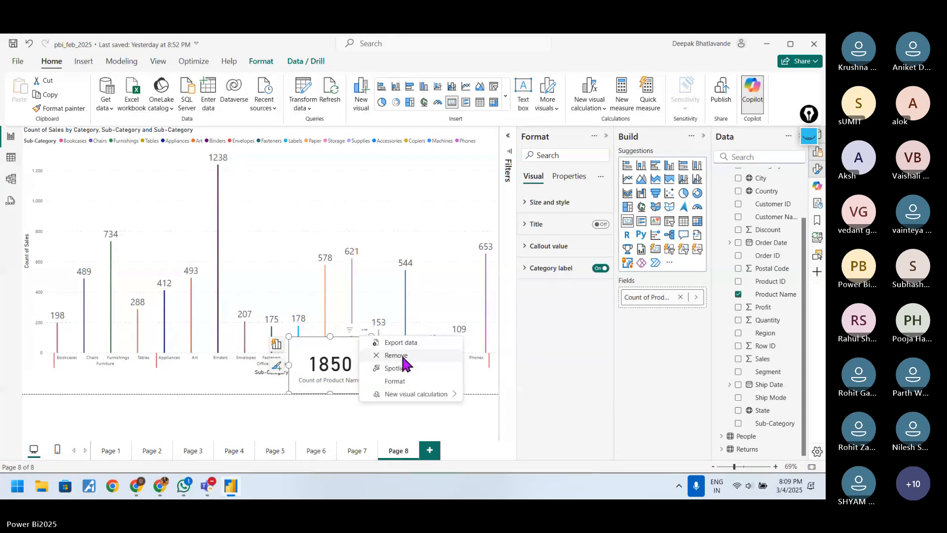
{"action": "left_click", "coordinate": [397, 366]}
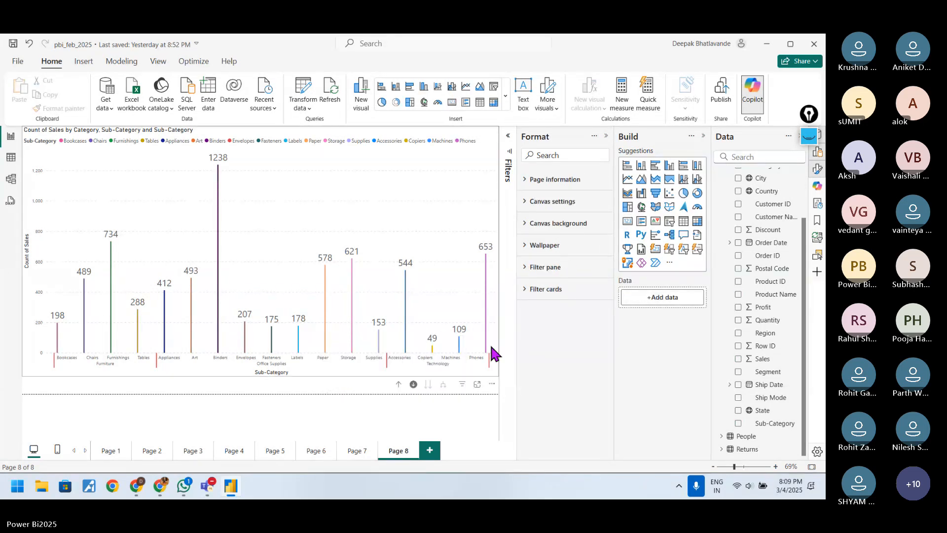
Step: Look through the column chart's Legend position and text options, and collapse the Legend settings
{"action": "left_click", "coordinate": [479, 382]}
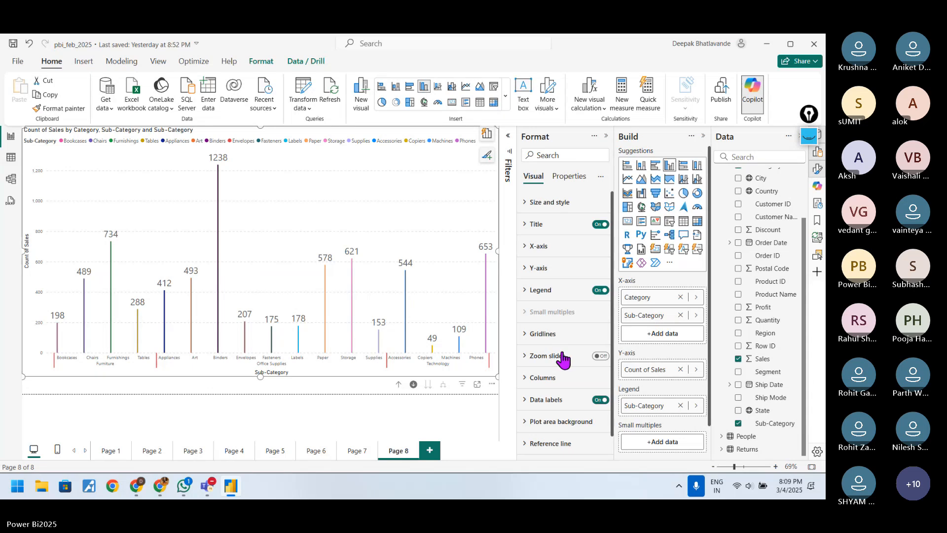
{"action": "scroll", "coordinate": [563, 360], "scroll_direction": "down", "scroll_amount": 1}
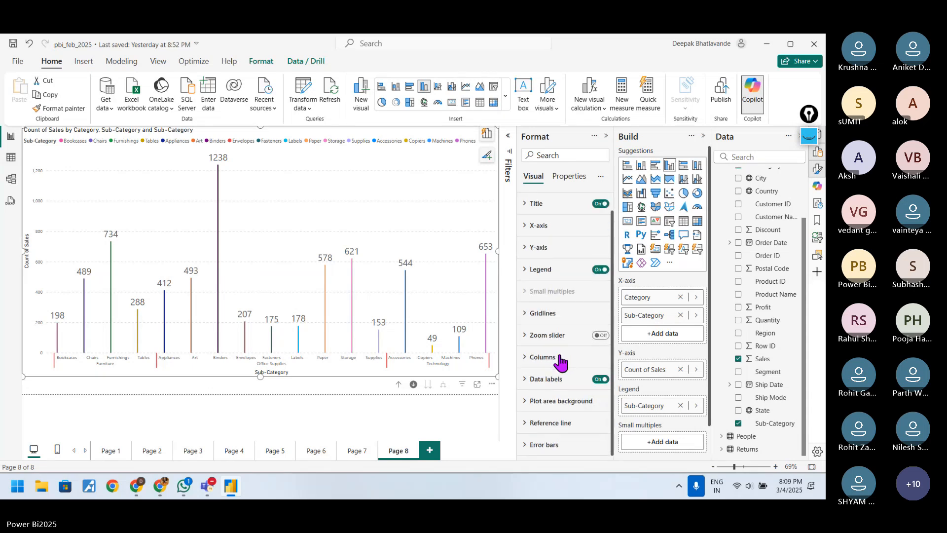
{"action": "scroll", "coordinate": [557, 350], "scroll_direction": "up", "scroll_amount": 1}
{"action": "left_click", "coordinate": [541, 290]}
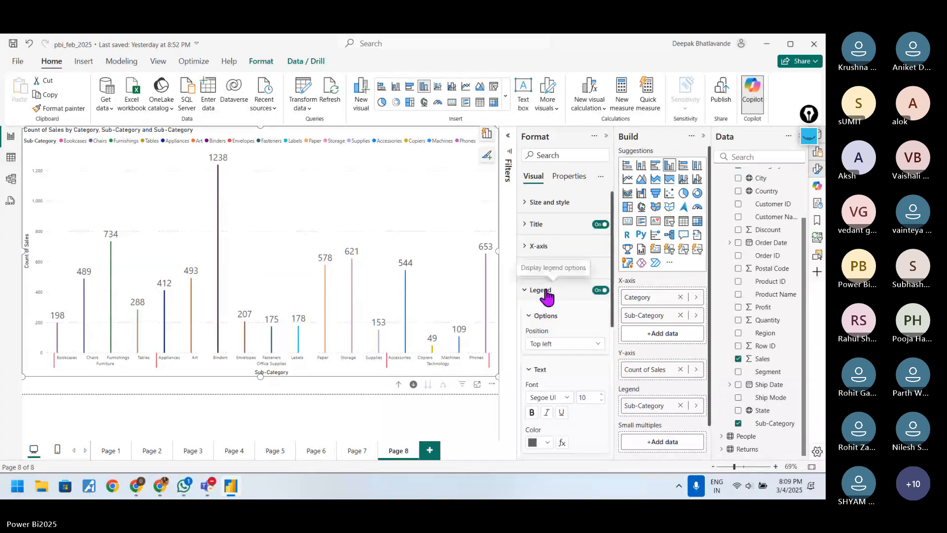
{"action": "scroll", "coordinate": [546, 328], "scroll_direction": "down", "scroll_amount": 4}
{"action": "scroll", "coordinate": [545, 311], "scroll_direction": "up", "scroll_amount": 4}
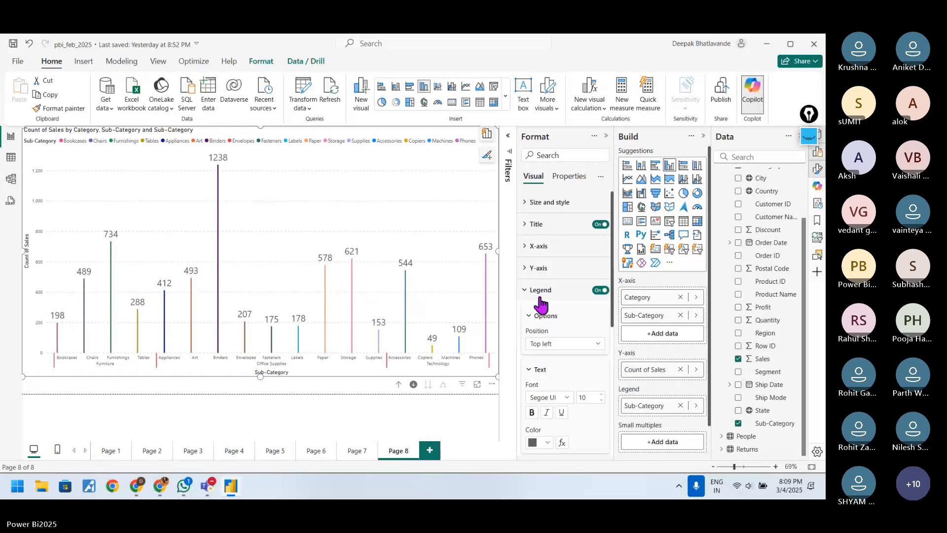
{"action": "left_click", "coordinate": [540, 294]}
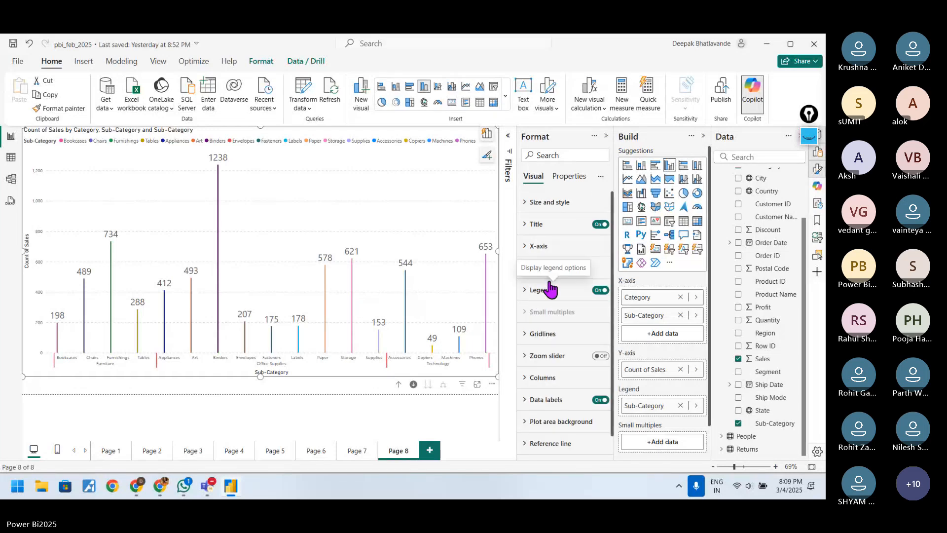
Step: Set the color of the column chart's X-axis values to blue #118DFF
{"action": "left_click", "coordinate": [540, 247]}
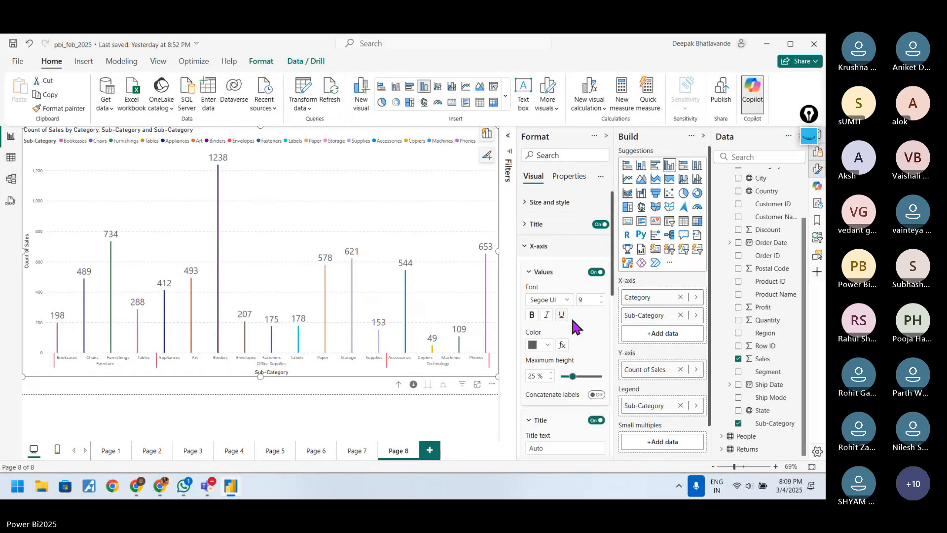
{"action": "scroll", "coordinate": [570, 316], "scroll_direction": "down", "scroll_amount": 1}
{"action": "left_click", "coordinate": [549, 294]}
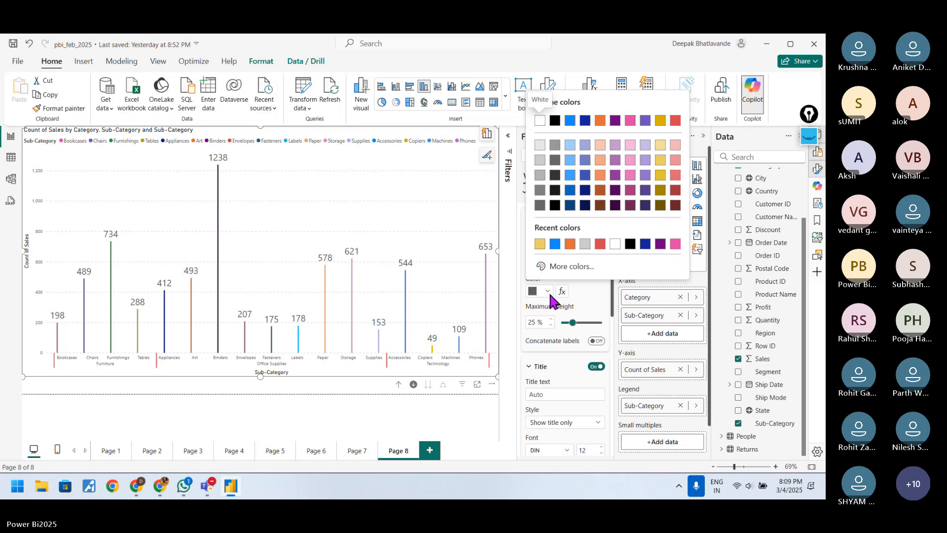
{"action": "left_click", "coordinate": [592, 294]}
{"action": "scroll", "coordinate": [594, 301], "scroll_direction": "up", "scroll_amount": 1}
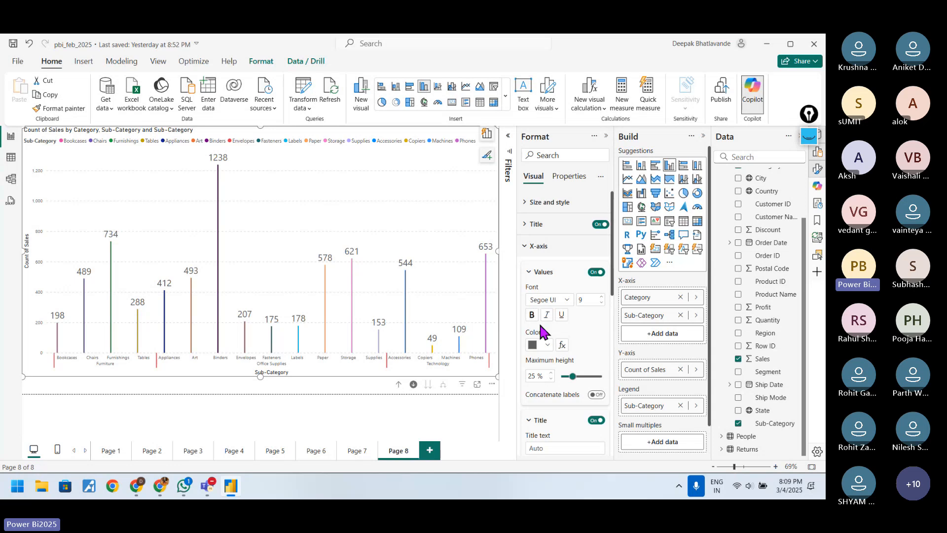
{"action": "left_click", "coordinate": [552, 343]}
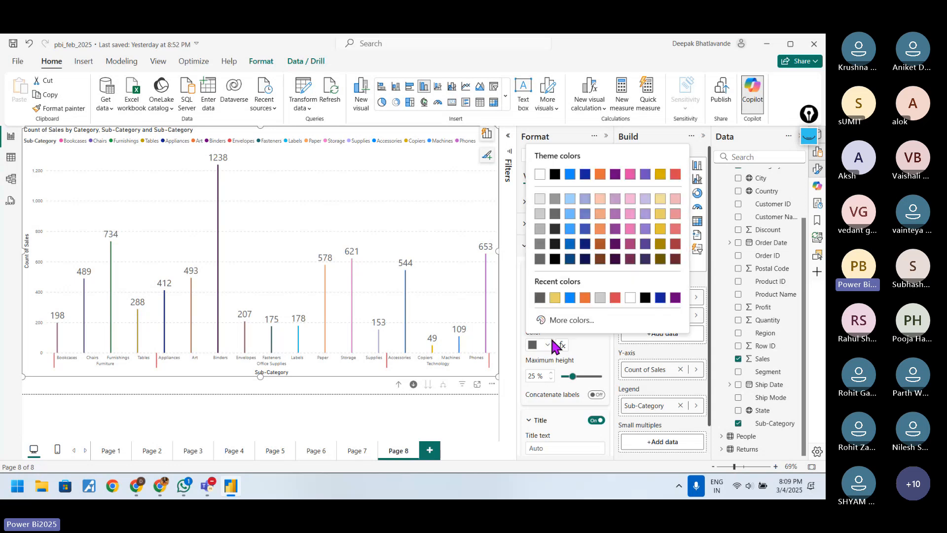
{"action": "left_click", "coordinate": [570, 298]}
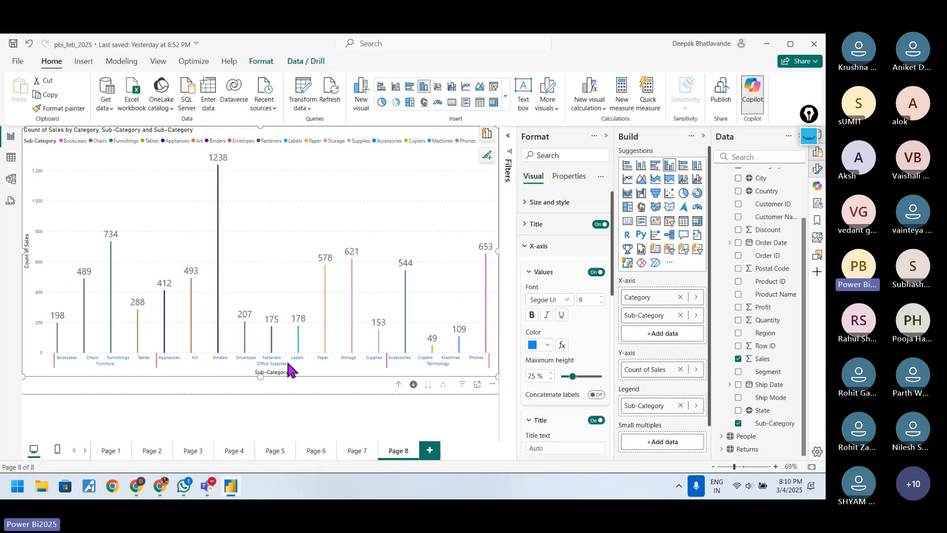
Step: Set the X-axis values of the column chart to orange with font size 12
{"action": "left_click", "coordinate": [546, 345]}
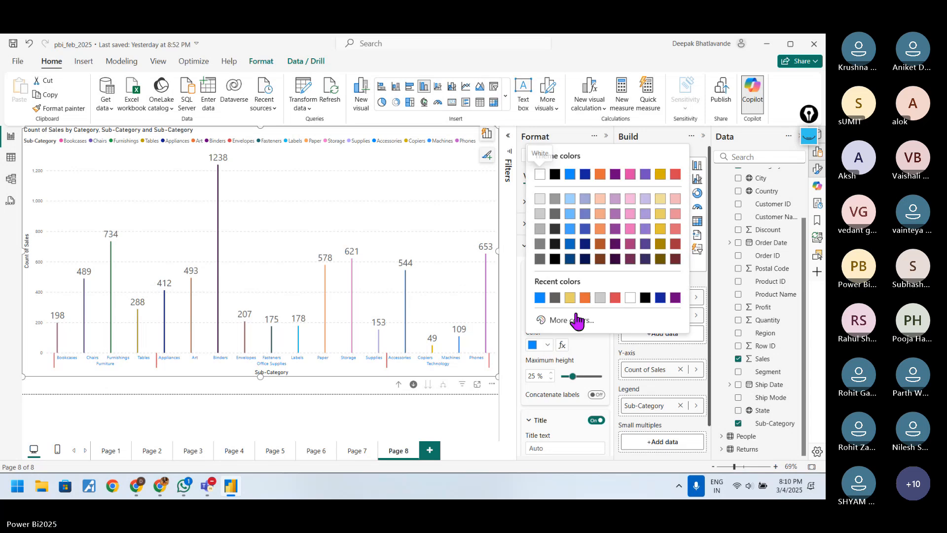
{"action": "left_click", "coordinate": [585, 297]}
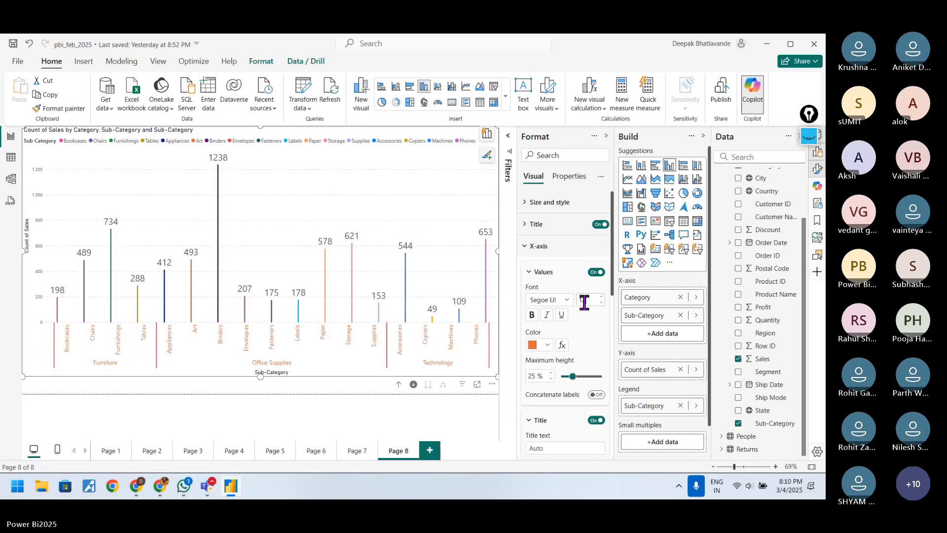
{"action": "left_click", "coordinate": [584, 301]}
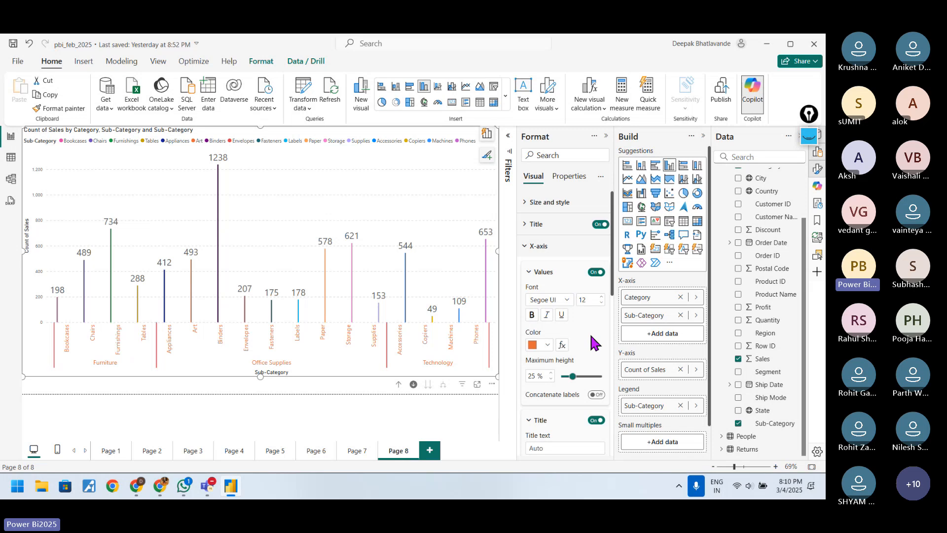
{"action": "scroll", "coordinate": [594, 339], "scroll_direction": "down", "scroll_amount": 3}
{"action": "scroll", "coordinate": [567, 316], "scroll_direction": "up", "scroll_amount": 3}
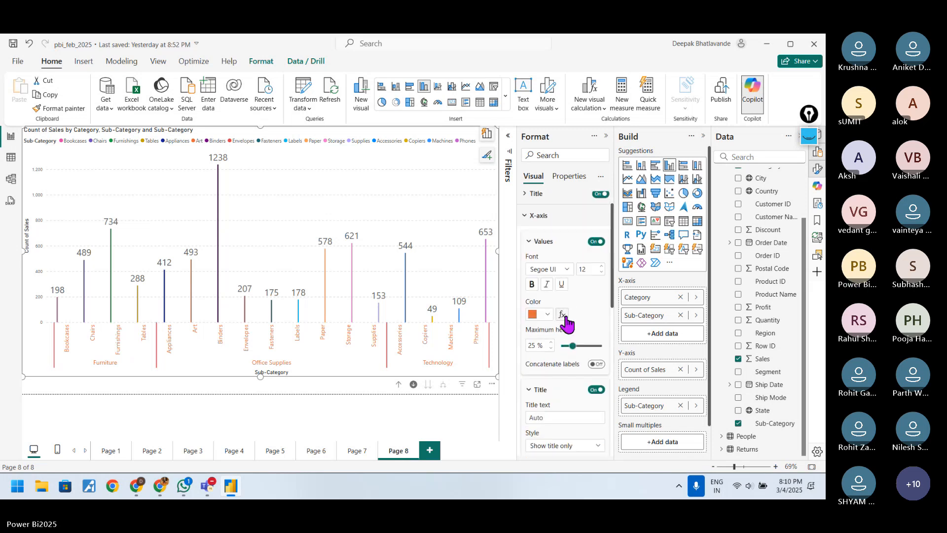
Step: Color the X-axis title of the column chart the same orange as its values, and collapse the title settings
{"action": "left_click", "coordinate": [540, 273]}
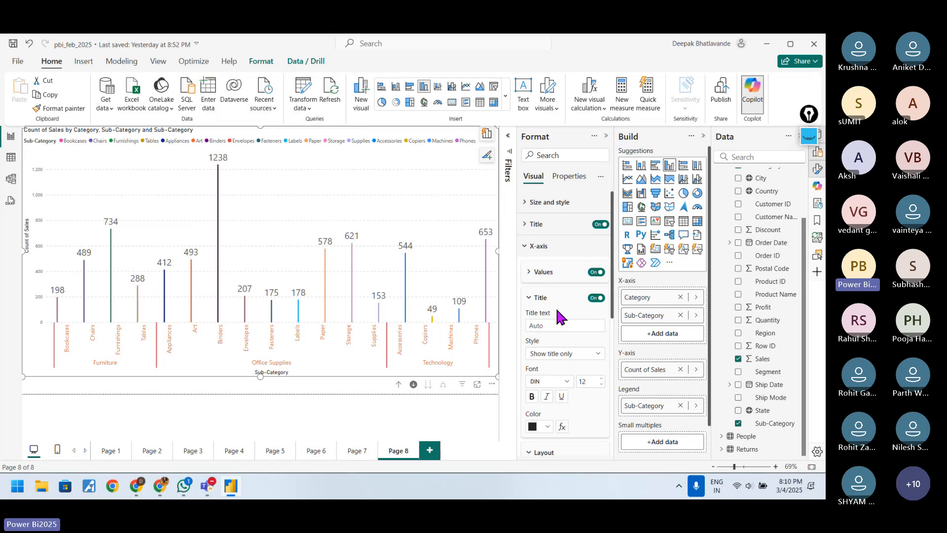
{"action": "scroll", "coordinate": [562, 341], "scroll_direction": "down", "scroll_amount": 2}
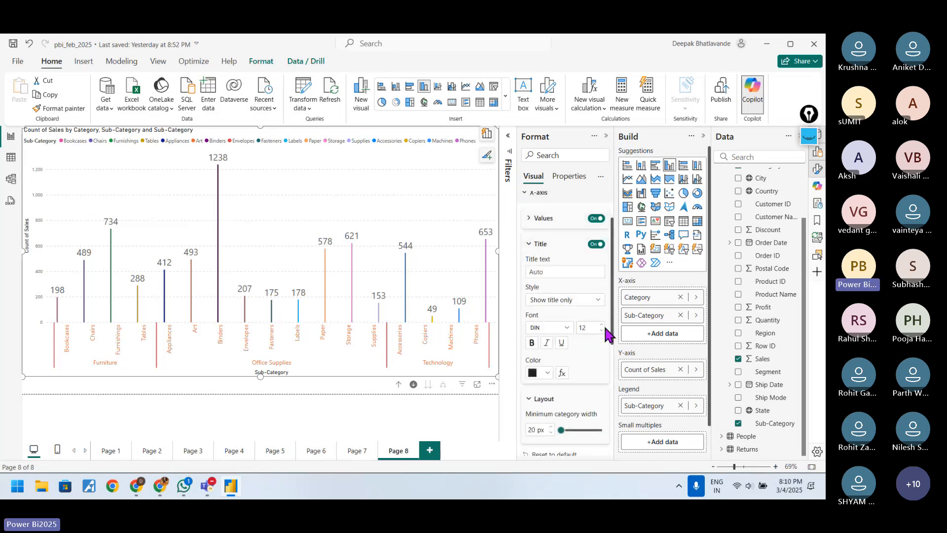
{"action": "scroll", "coordinate": [610, 334], "scroll_direction": "down", "scroll_amount": 2}
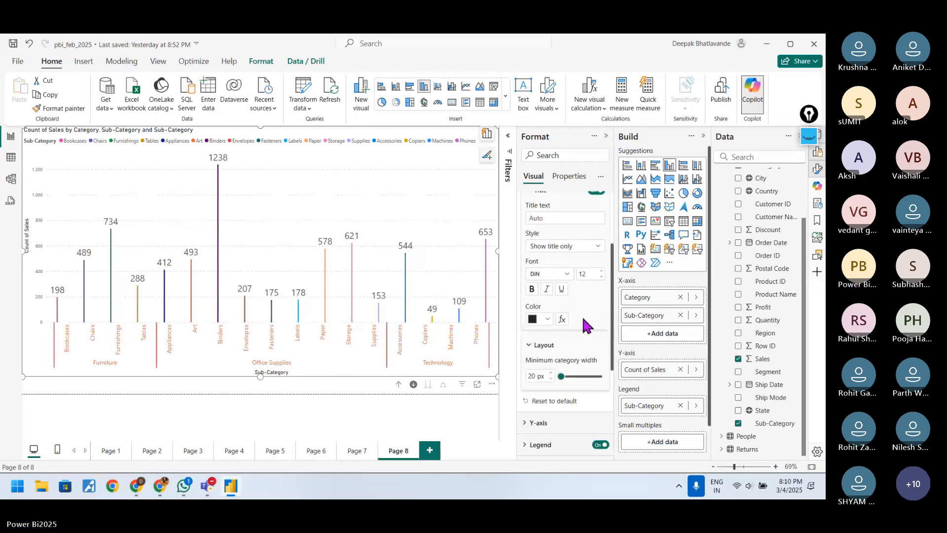
{"action": "left_click", "coordinate": [548, 319]}
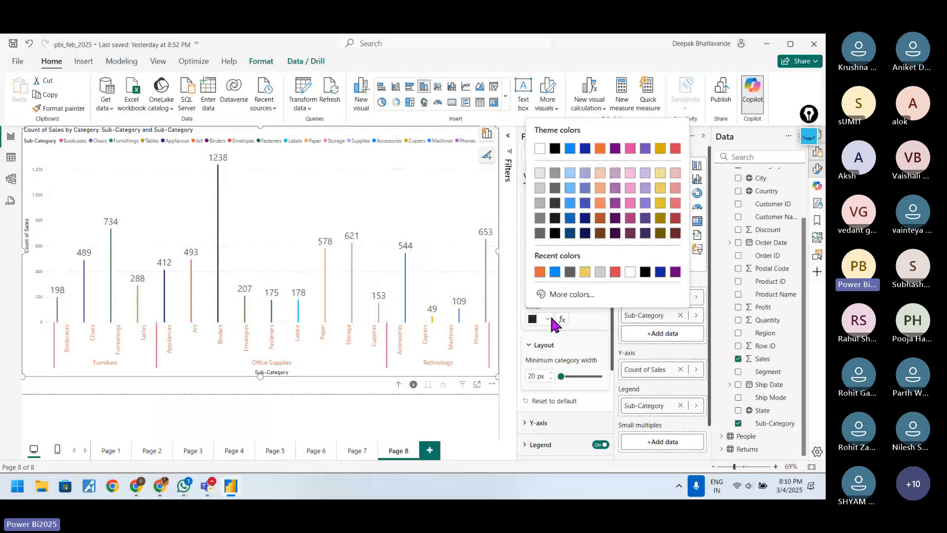
{"action": "left_click", "coordinate": [540, 272]}
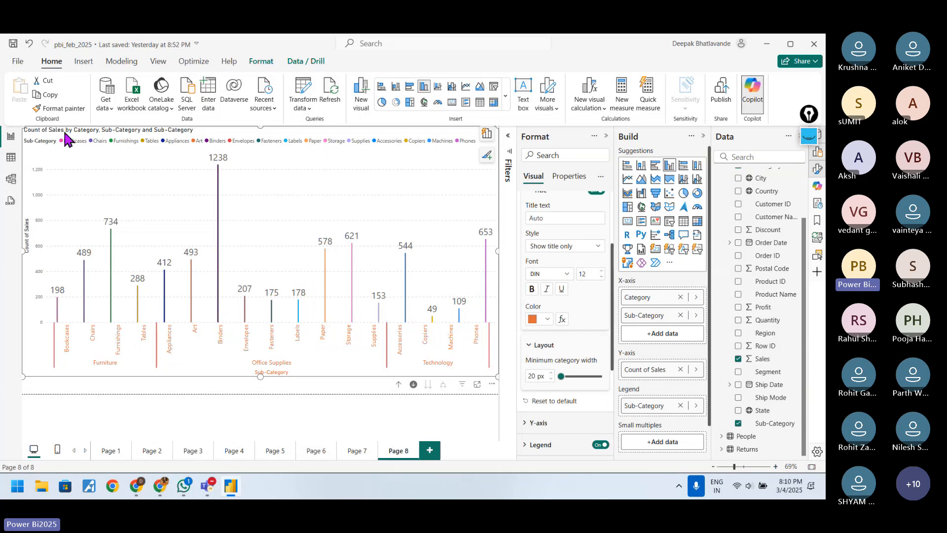
{"action": "scroll", "coordinate": [573, 305], "scroll_direction": "up", "scroll_amount": 3}
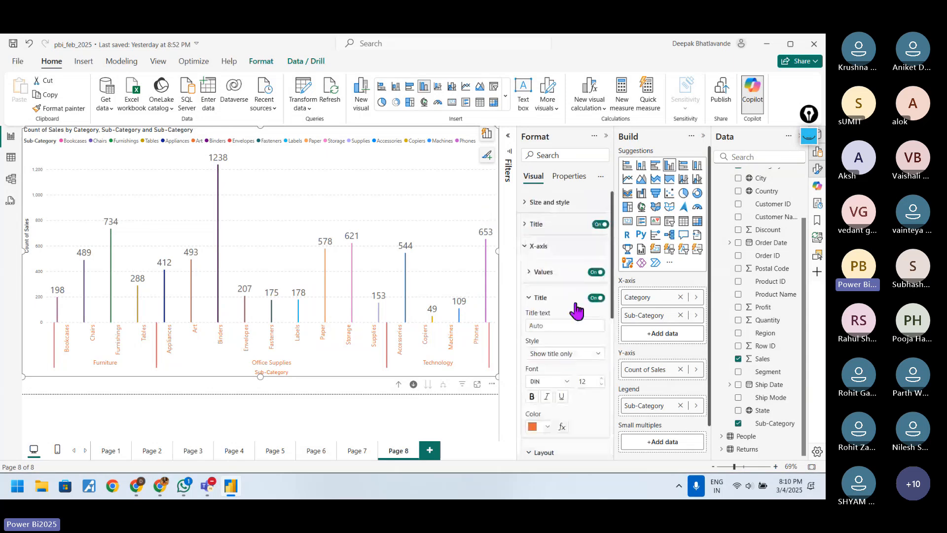
{"action": "left_click", "coordinate": [539, 300]}
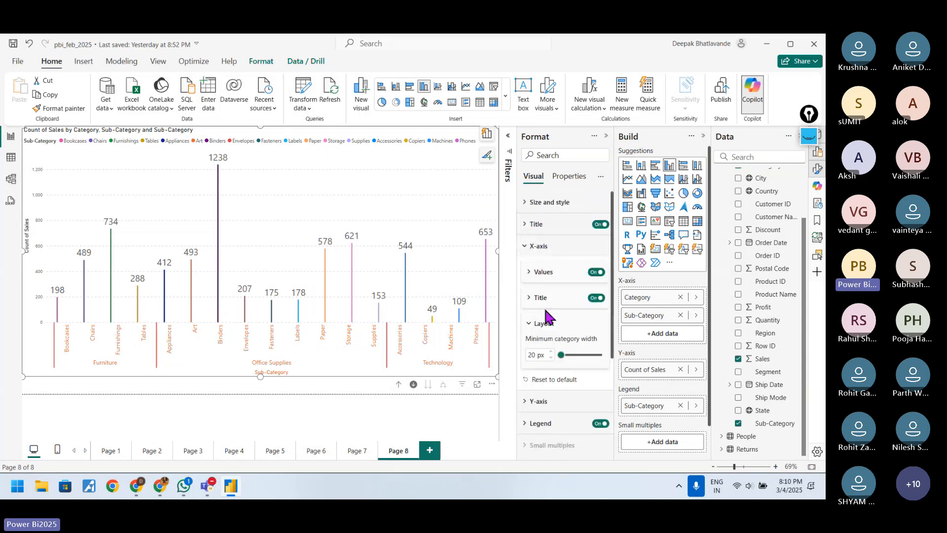
Step: Check the X-axis title's Style options, switch the title off and back on, and collapse the X-axis settings
{"action": "left_click", "coordinate": [542, 303]}
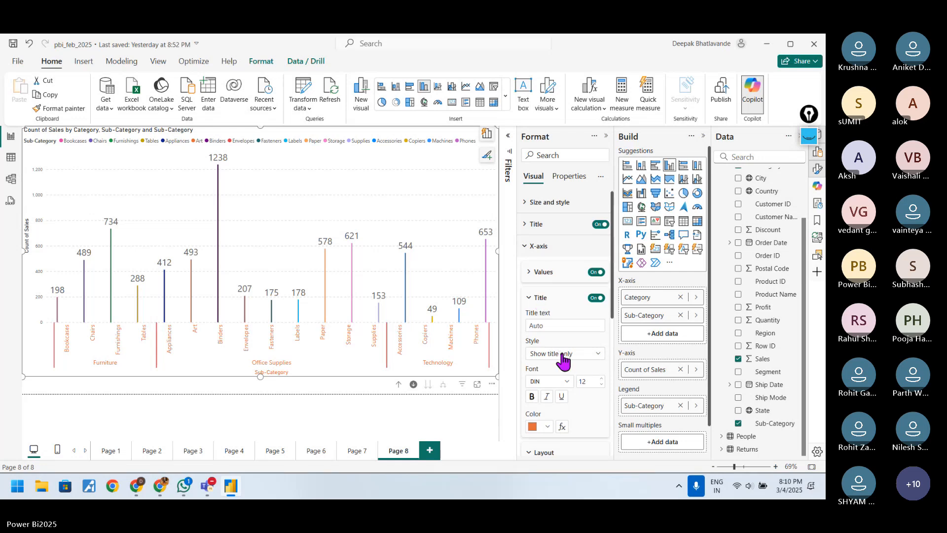
{"action": "left_click", "coordinate": [584, 354]}
{"action": "left_click", "coordinate": [584, 354]}
{"action": "left_click", "coordinate": [596, 299]}
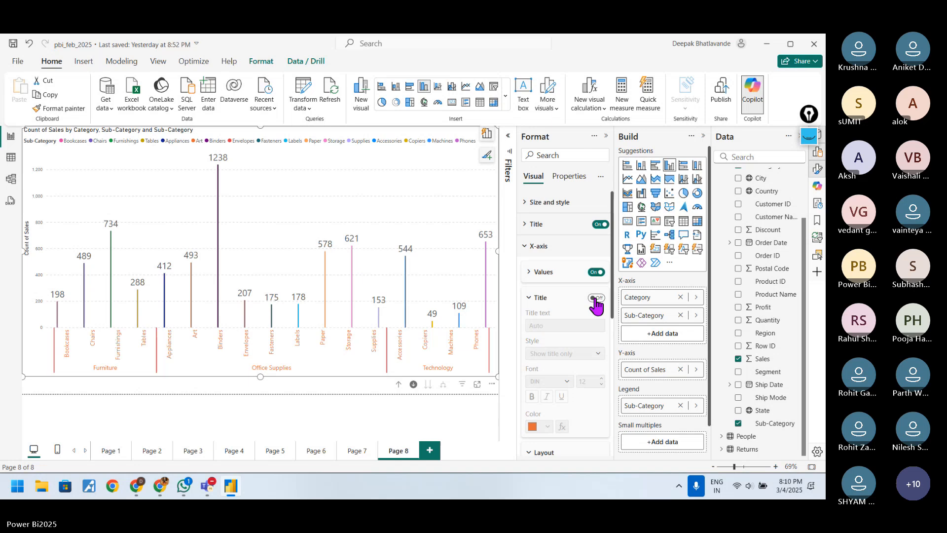
{"action": "left_click", "coordinate": [596, 299]}
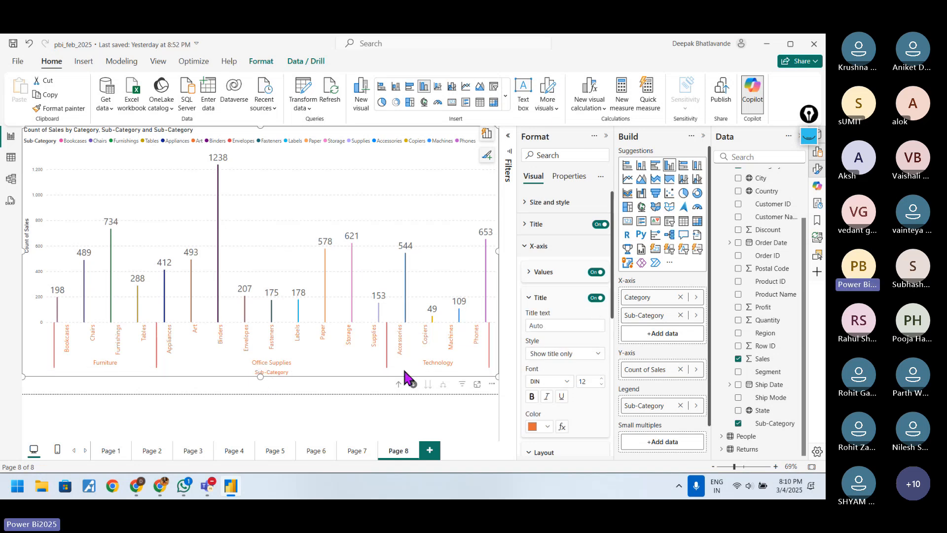
{"action": "left_click", "coordinate": [541, 298]}
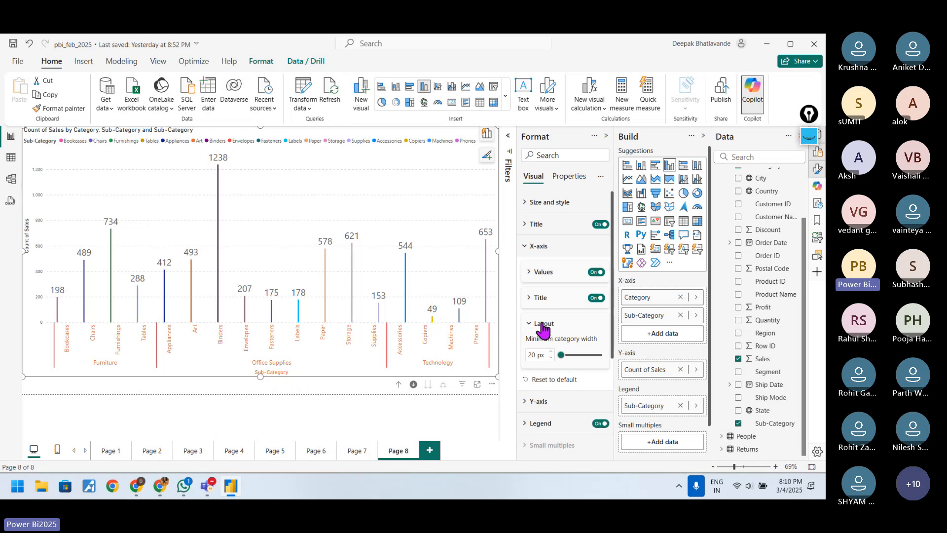
{"action": "left_click", "coordinate": [537, 252]}
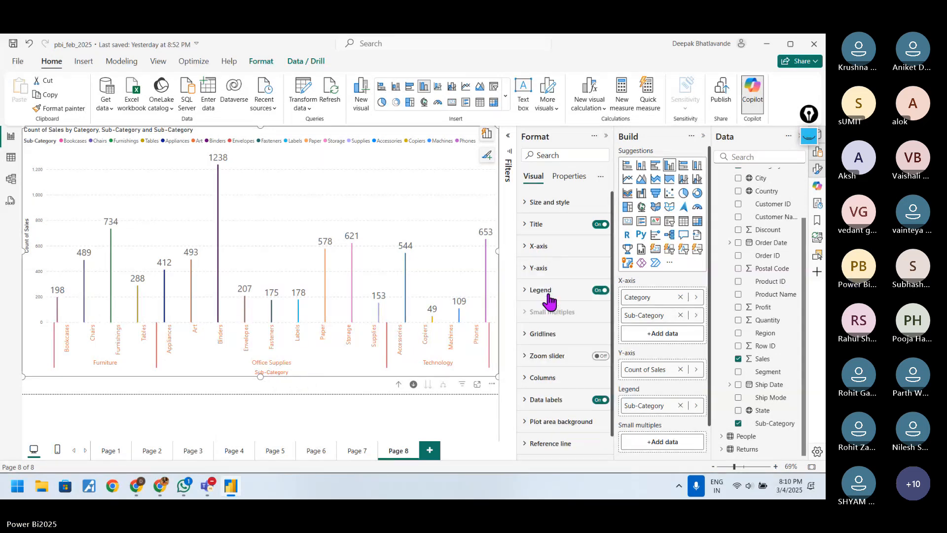
Step: Review the Columns settings again, including the Series choices and the Color, Border and Layout options
{"action": "scroll", "coordinate": [556, 374], "scroll_direction": "down", "scroll_amount": 1}
{"action": "left_click", "coordinate": [554, 359]}
{"action": "scroll", "coordinate": [554, 370], "scroll_direction": "down", "scroll_amount": 3}
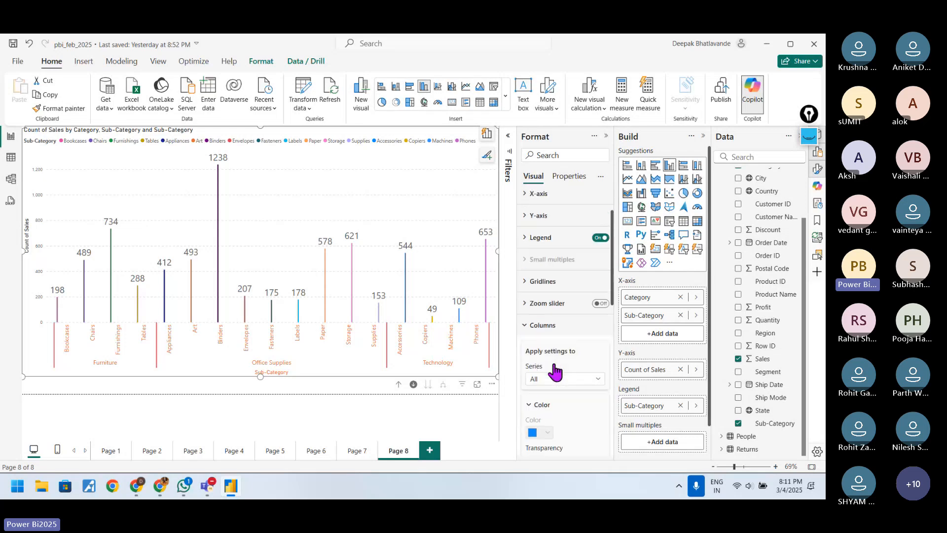
{"action": "left_click", "coordinate": [599, 305]}
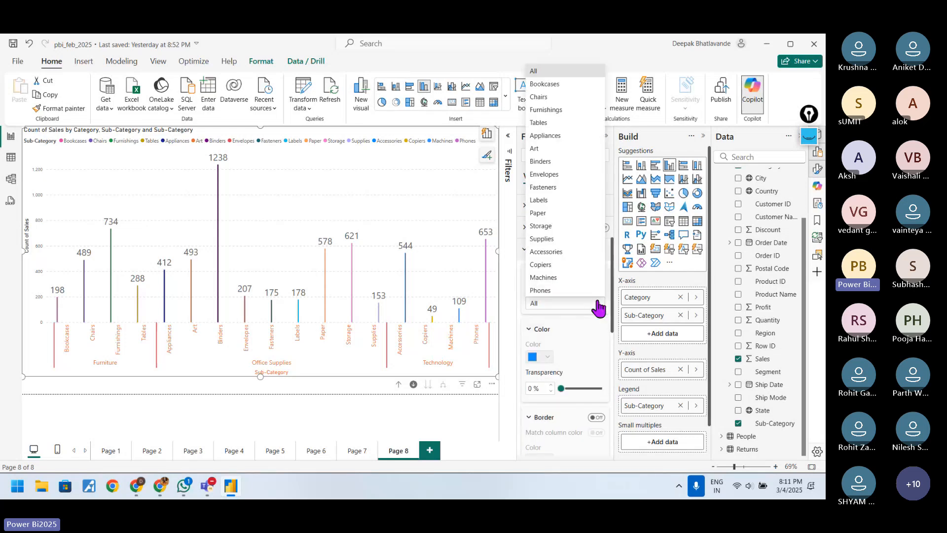
{"action": "left_click", "coordinate": [599, 308]}
{"action": "scroll", "coordinate": [575, 349], "scroll_direction": "down", "scroll_amount": 2}
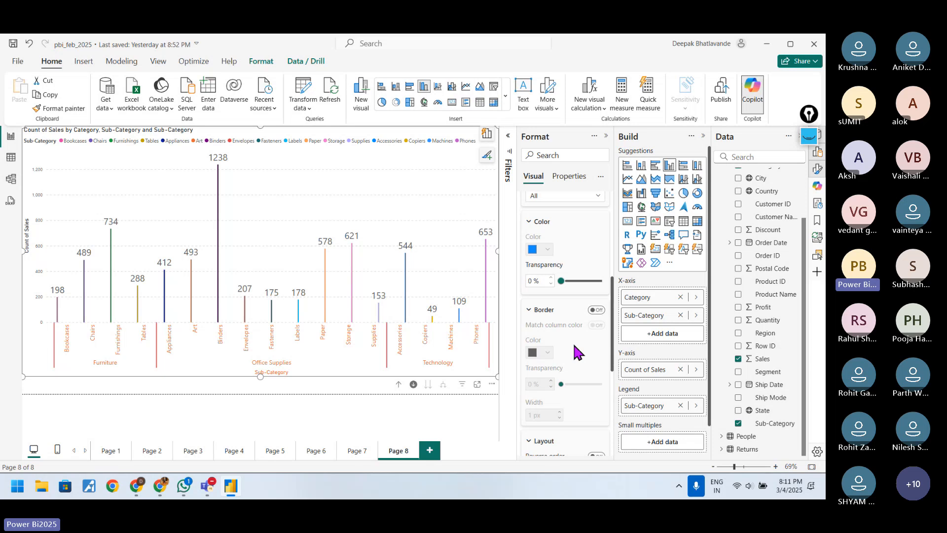
{"action": "scroll", "coordinate": [577, 351], "scroll_direction": "down", "scroll_amount": 3}
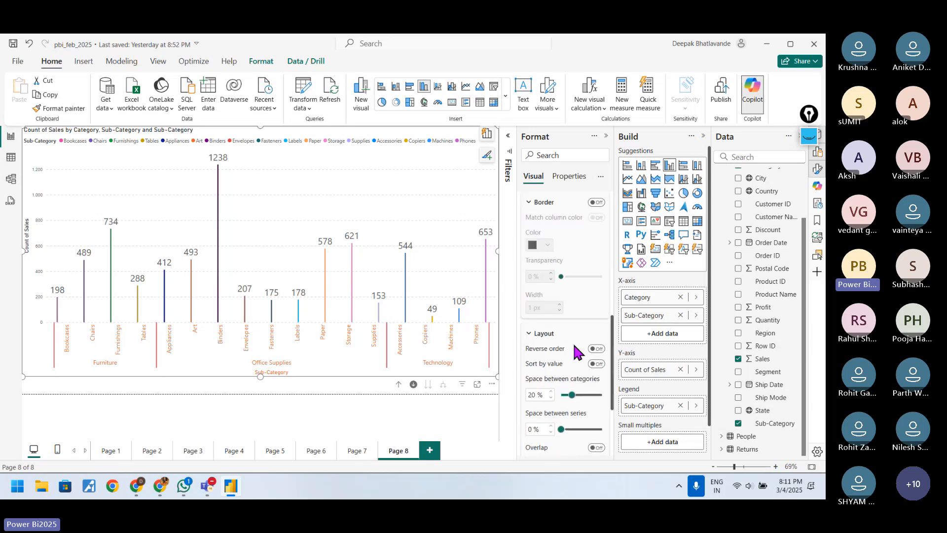
{"action": "scroll", "coordinate": [577, 352], "scroll_direction": "down", "scroll_amount": 1}
{"action": "scroll", "coordinate": [577, 351], "scroll_direction": "up", "scroll_amount": 10}
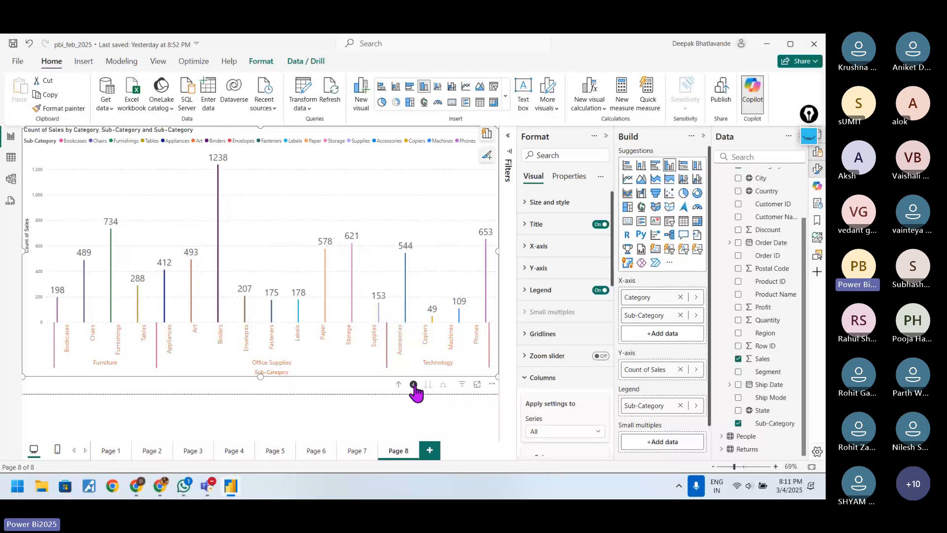
Step: Shrink the column chart by pulling its lower-right corner inward
{"action": "left_click_drag", "start_coordinate": [494, 374], "coordinate": [430, 354]}
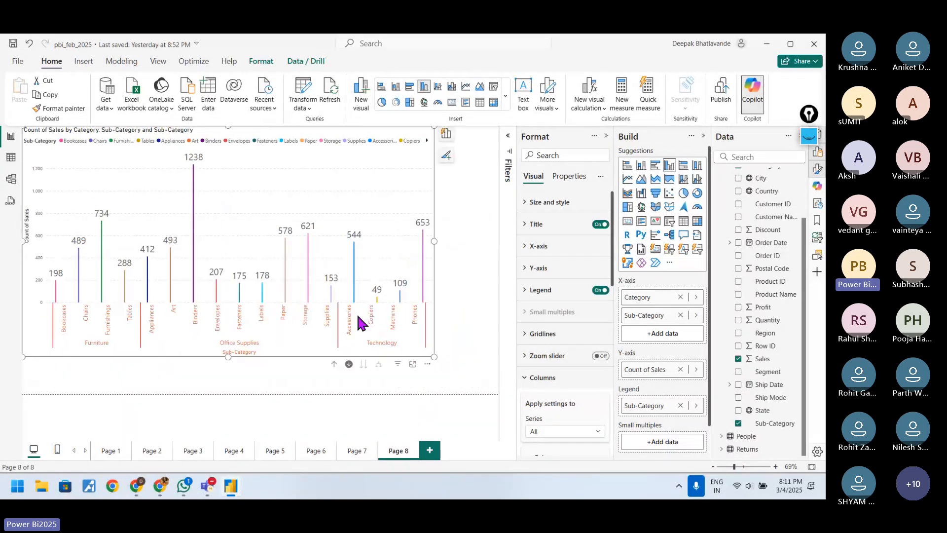
Step: Drill the column chart up to the Category level and remove Sub-Category from its legend
{"action": "left_click", "coordinate": [334, 364]}
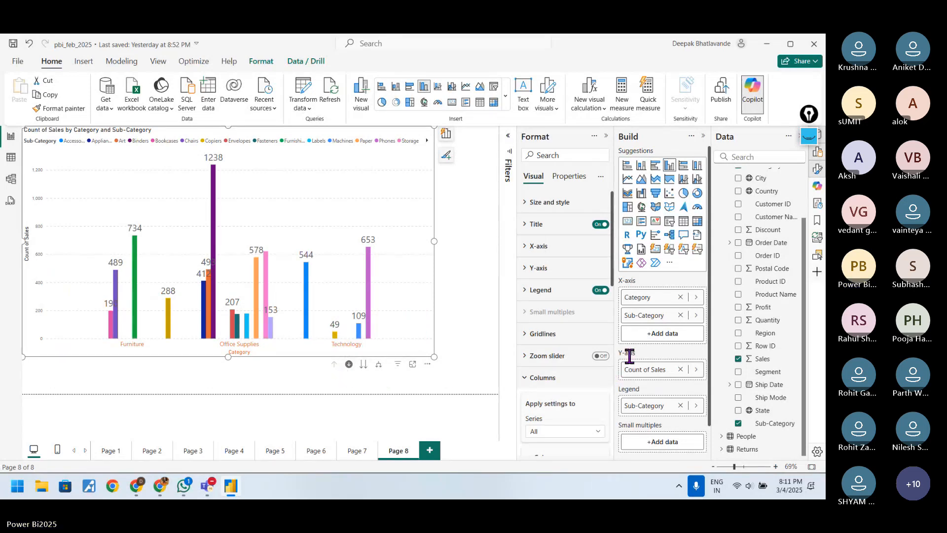
{"action": "left_click", "coordinate": [680, 406]}
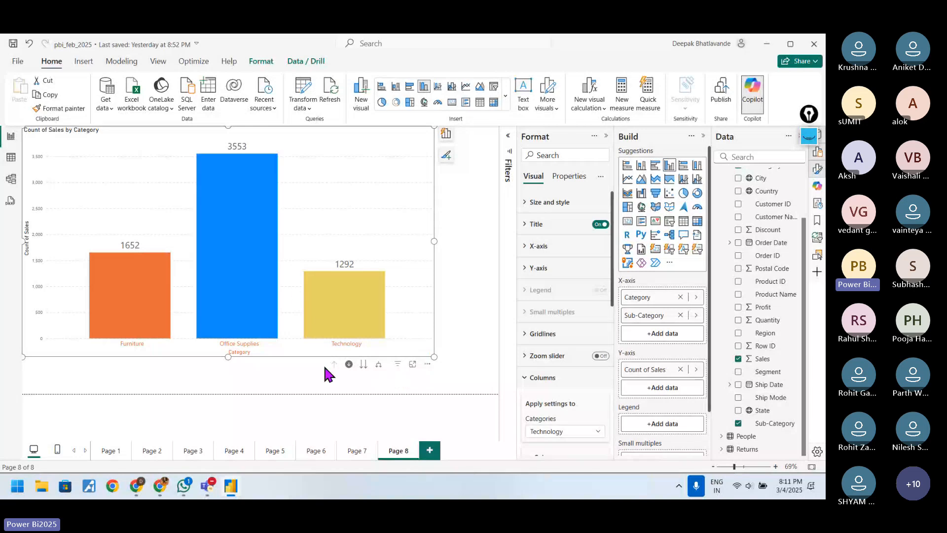
Step: Show the chart at Sub-Category level only, return to Category, and expand the hierarchy to show both levels together
{"action": "left_click", "coordinate": [364, 366]}
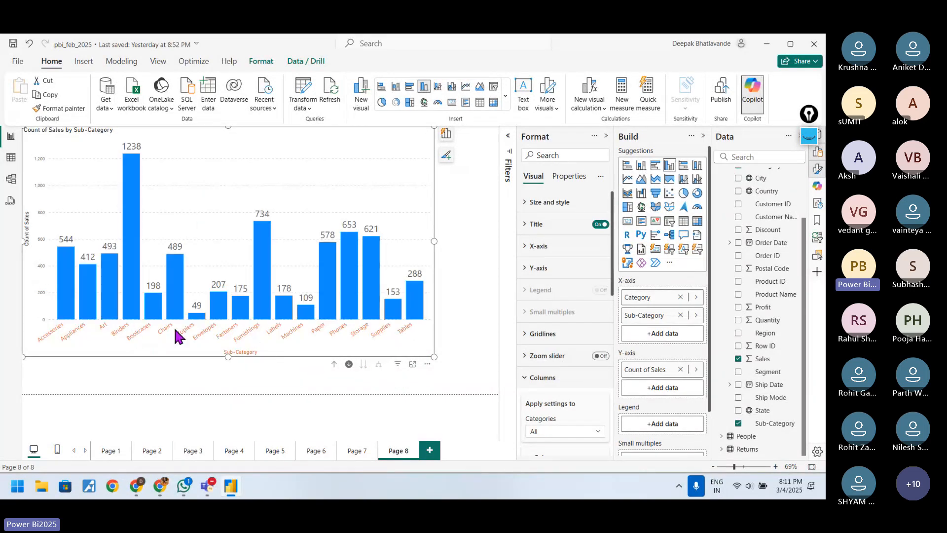
{"action": "left_click", "coordinate": [335, 365]}
{"action": "left_click", "coordinate": [378, 365]}
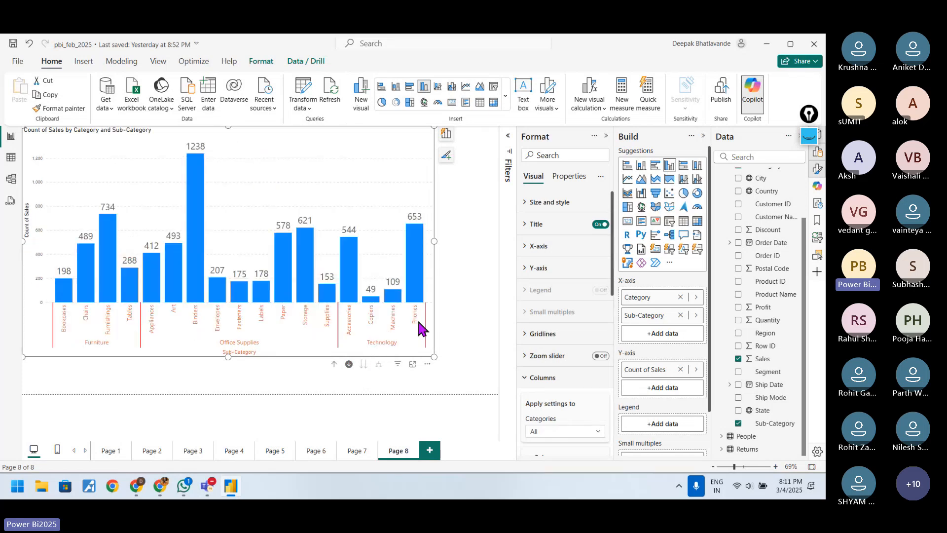
Step: Shrink the column chart to under half its width in the page's upper corner and drill it up to Category level
{"action": "left_click_drag", "start_coordinate": [434, 356], "coordinate": [218, 240]}
{"action": "left_click", "coordinate": [330, 170]}
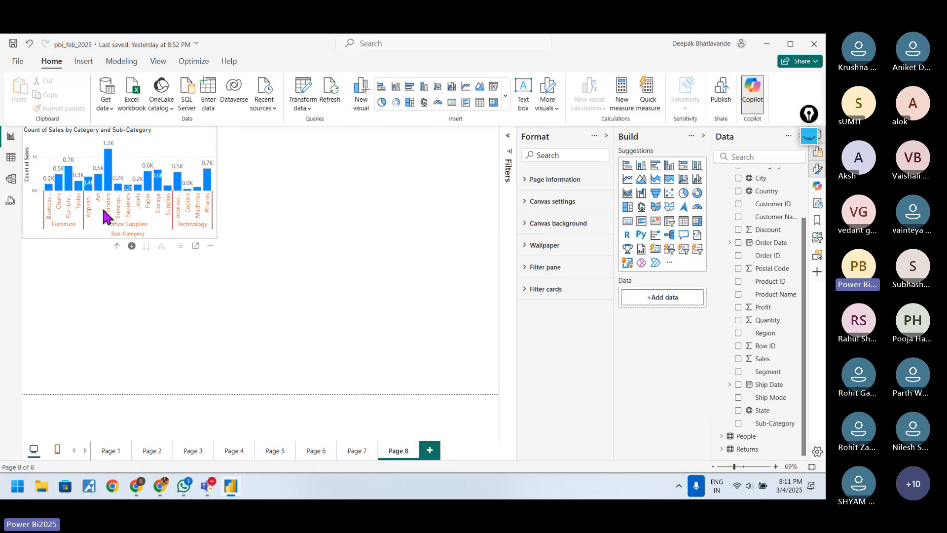
{"action": "left_click", "coordinate": [116, 246]}
{"action": "left_click", "coordinate": [378, 190]}
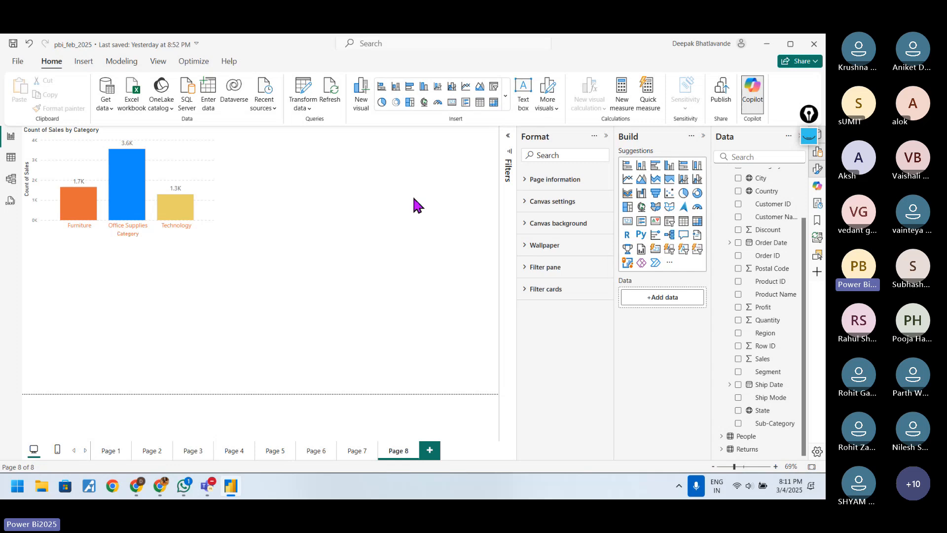
Step: Add a clustered column chart beside the first one, plotting Quantity with Category and Sub-Category on the X-axis
{"action": "left_click", "coordinate": [671, 168]}
{"action": "left_click_drag", "start_coordinate": [137, 258], "coordinate": [331, 141]}
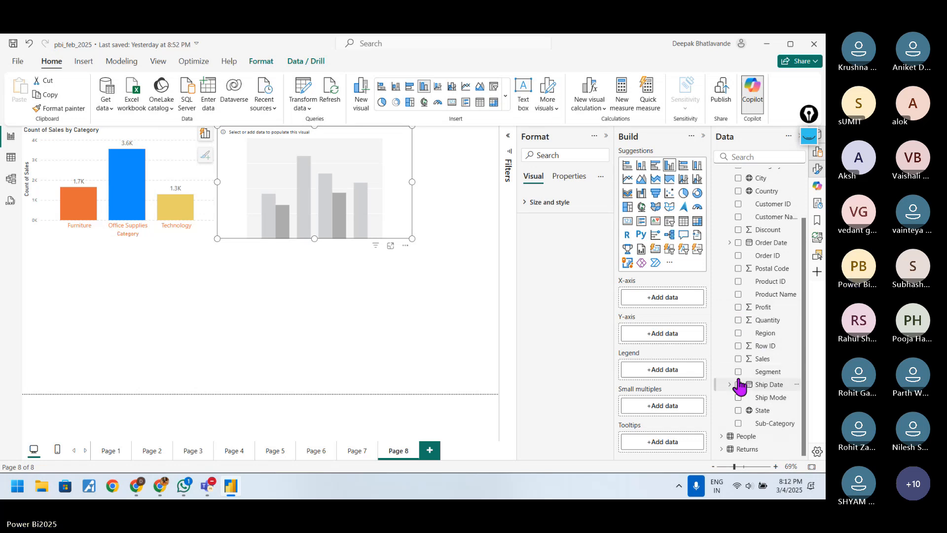
{"action": "left_click", "coordinate": [739, 320]}
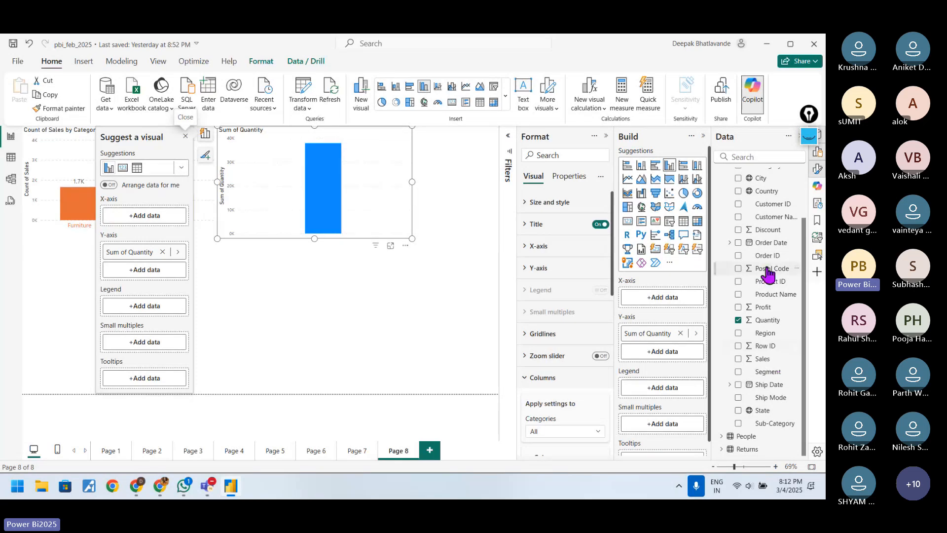
{"action": "scroll", "coordinate": [750, 232], "scroll_direction": "up", "scroll_amount": 1}
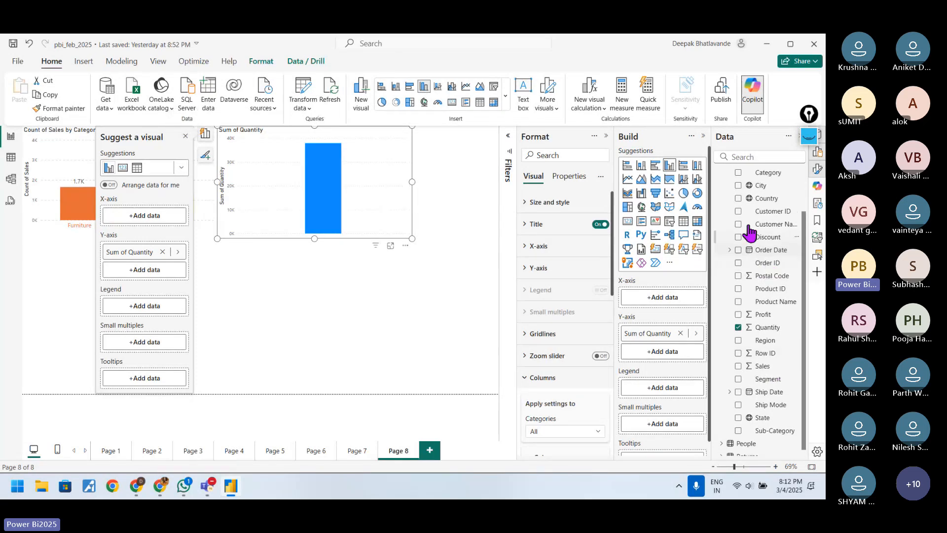
{"action": "left_click", "coordinate": [738, 173]}
{"action": "left_click", "coordinate": [738, 431]}
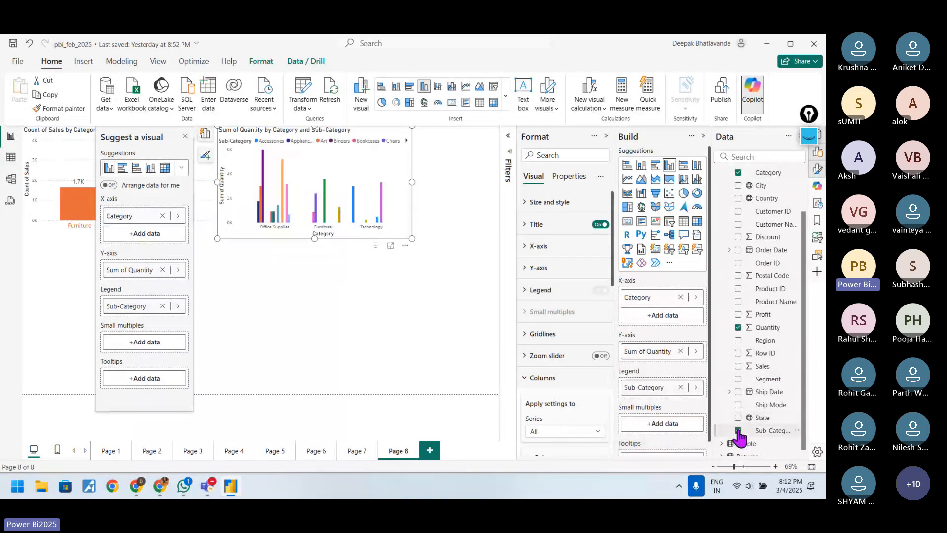
{"action": "left_click", "coordinate": [264, 306]}
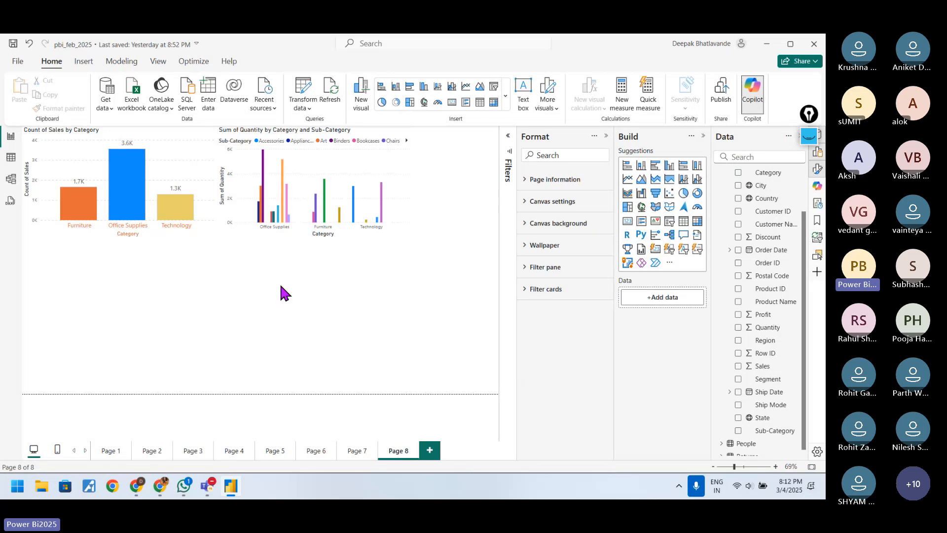
{"action": "left_click", "coordinate": [408, 160]}
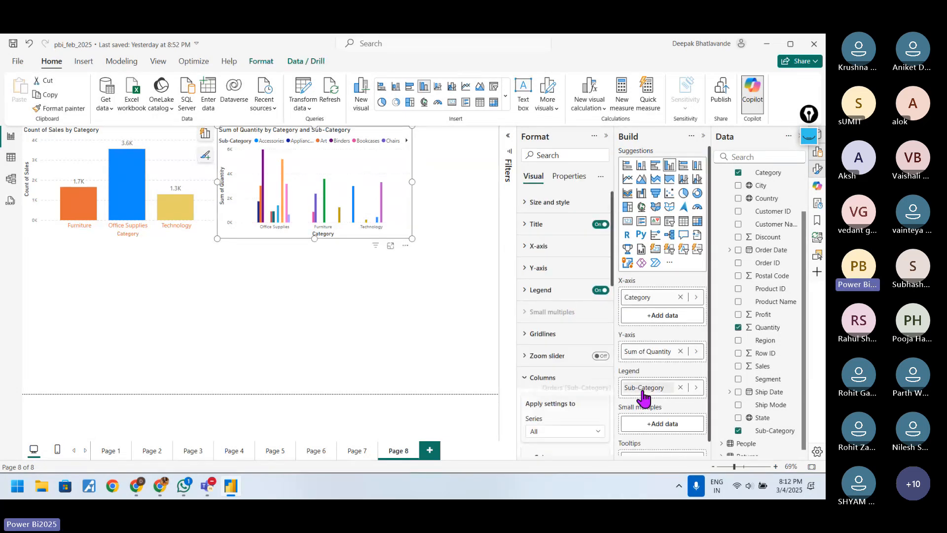
{"action": "left_click_drag", "start_coordinate": [642, 398], "coordinate": [647, 318]}
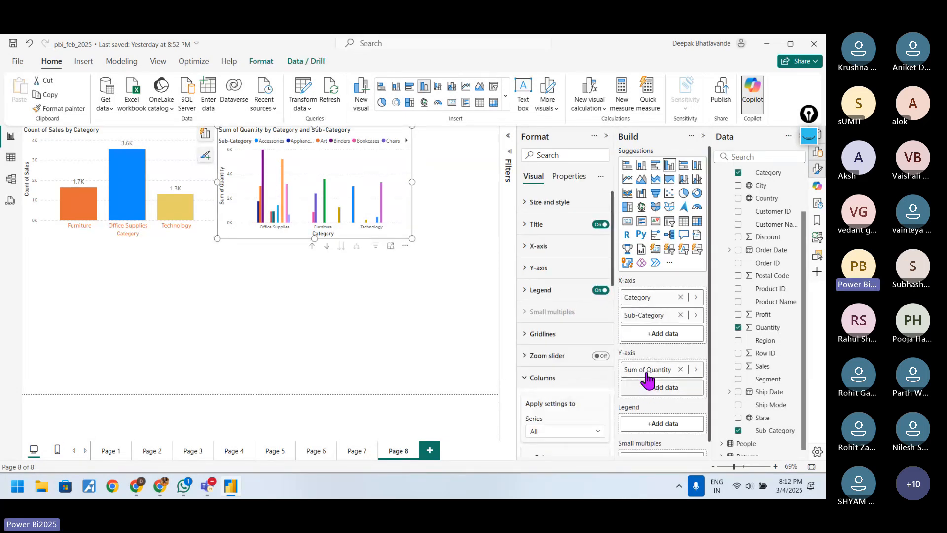
Step: Copy the Count of Sales chart's formatting onto the Quantity chart with Format painter, and drill the Quantity chart up to Category level
{"action": "left_click", "coordinate": [157, 165]}
{"action": "left_click", "coordinate": [45, 108]}
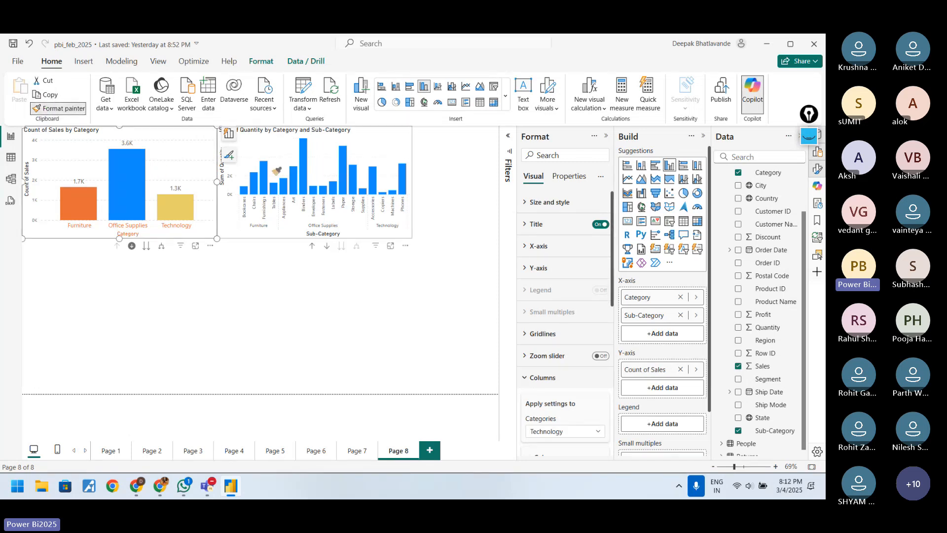
{"action": "left_click", "coordinate": [315, 188]}
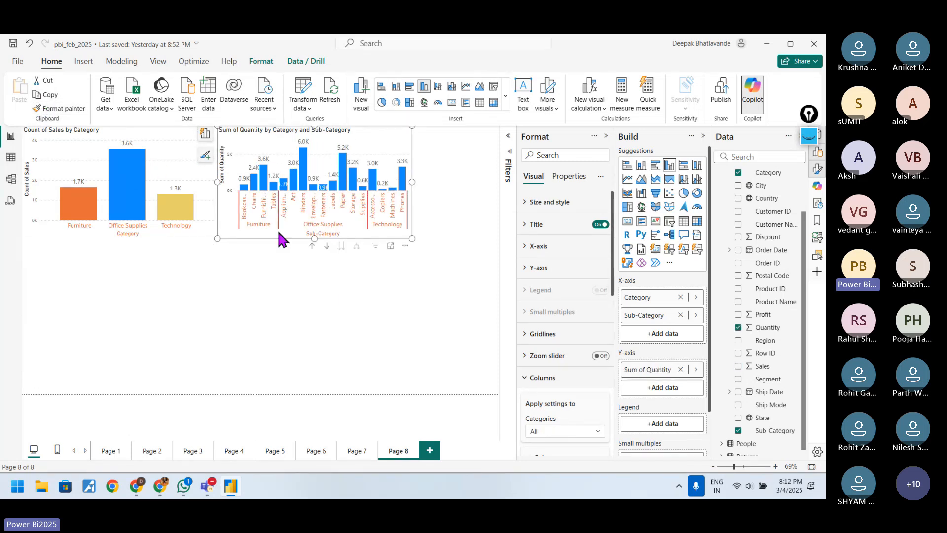
{"action": "left_click", "coordinate": [311, 245]}
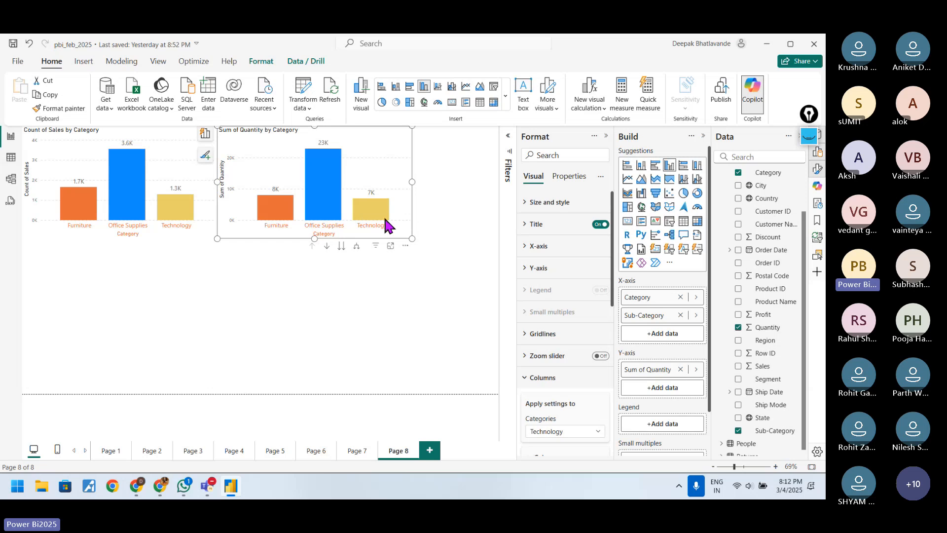
Step: Compare the columns of the two charts and remove the Sum of Quantity chart from the page
{"action": "left_click", "coordinate": [194, 233]}
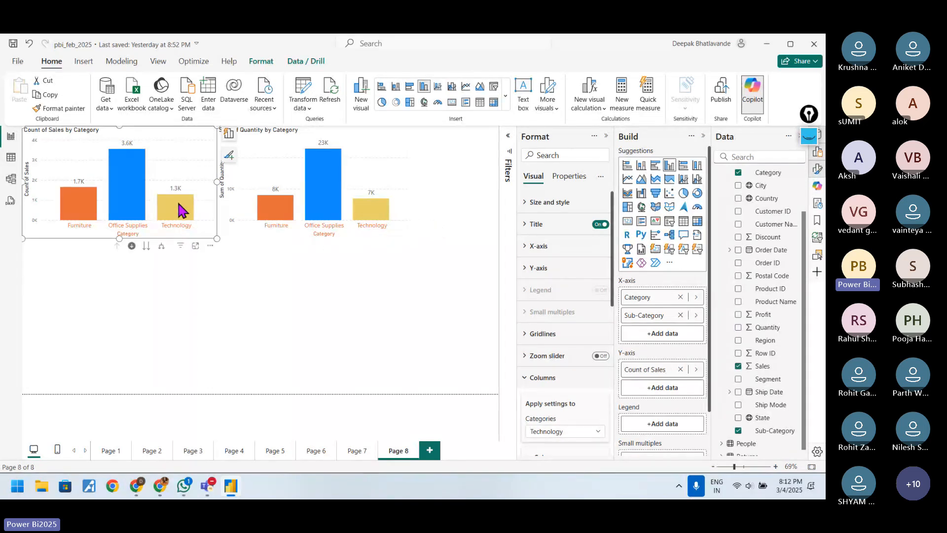
{"action": "mouse_move", "coordinate": [180, 210]}
{"action": "mouse_move", "coordinate": [100, 167]}
{"action": "left_click", "coordinate": [402, 190]}
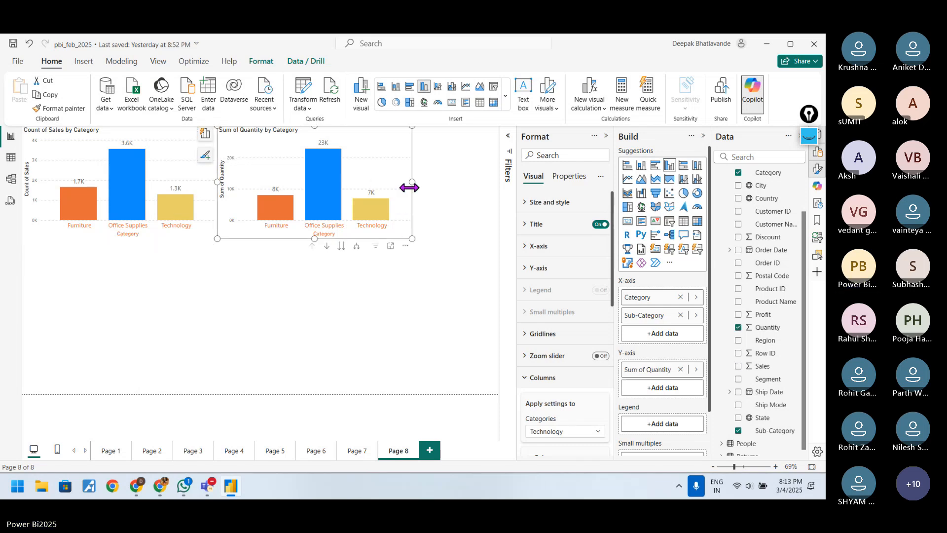
{"action": "left_click", "coordinate": [406, 245]}
{"action": "left_click", "coordinate": [435, 291]}
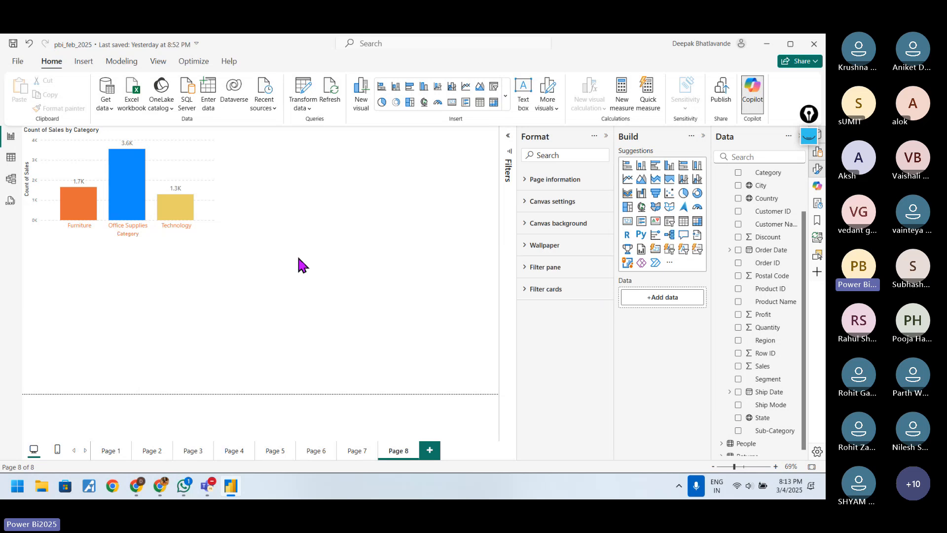
Step: Stretch the Count of Sales chart downward and place an empty stacked column chart beside it at the same height
{"action": "left_click", "coordinate": [211, 143]}
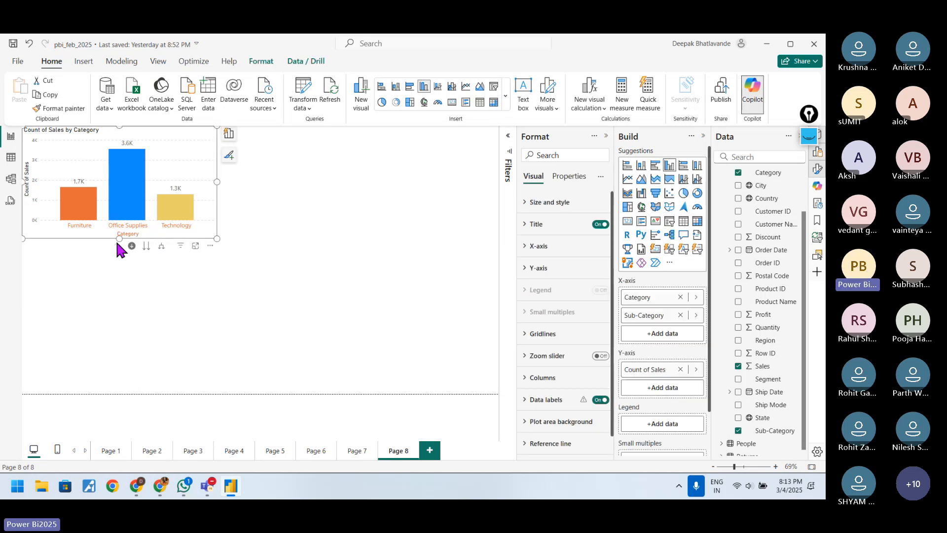
{"action": "left_click_drag", "start_coordinate": [121, 237], "coordinate": [120, 334]}
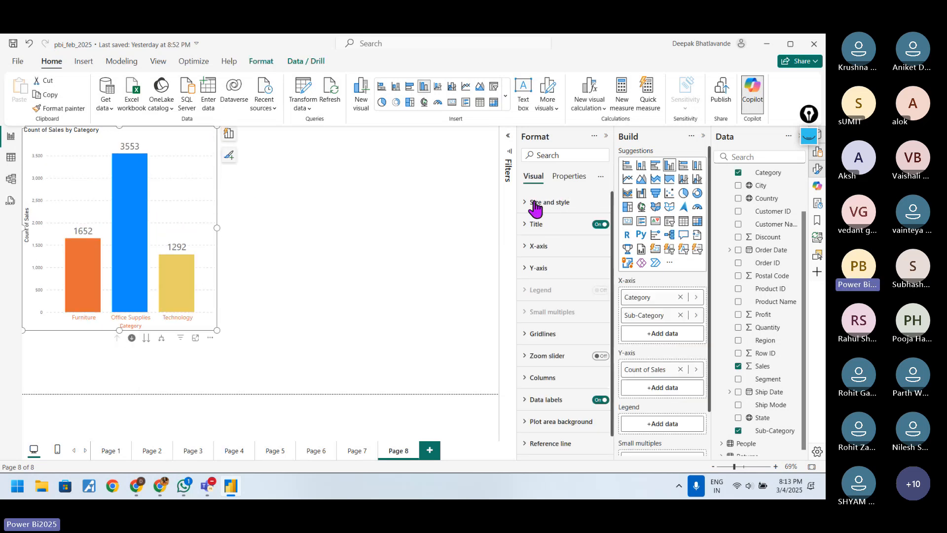
{"action": "left_click", "coordinate": [418, 201]}
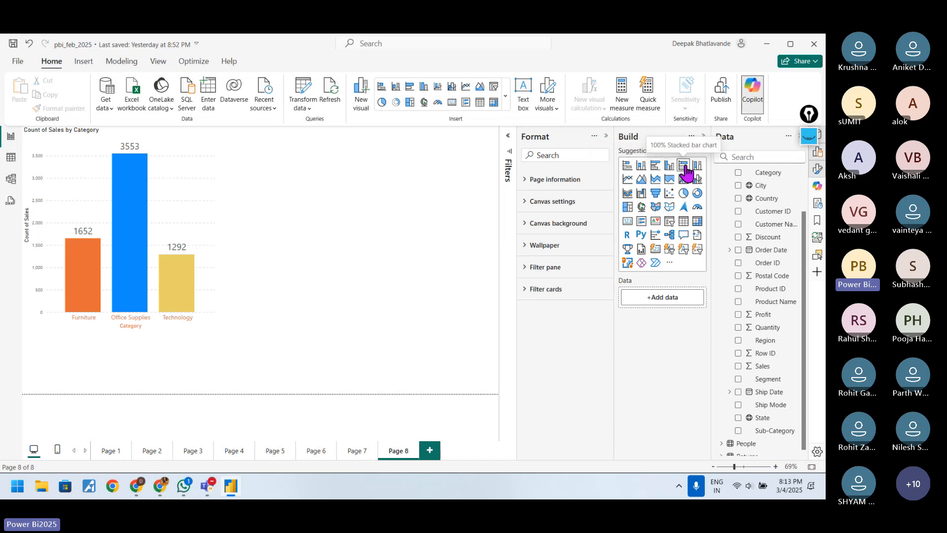
{"action": "left_click", "coordinate": [643, 173]}
{"action": "left_click_drag", "start_coordinate": [194, 349], "coordinate": [376, 137]}
{"action": "left_click_drag", "start_coordinate": [414, 184], "coordinate": [386, 331]}
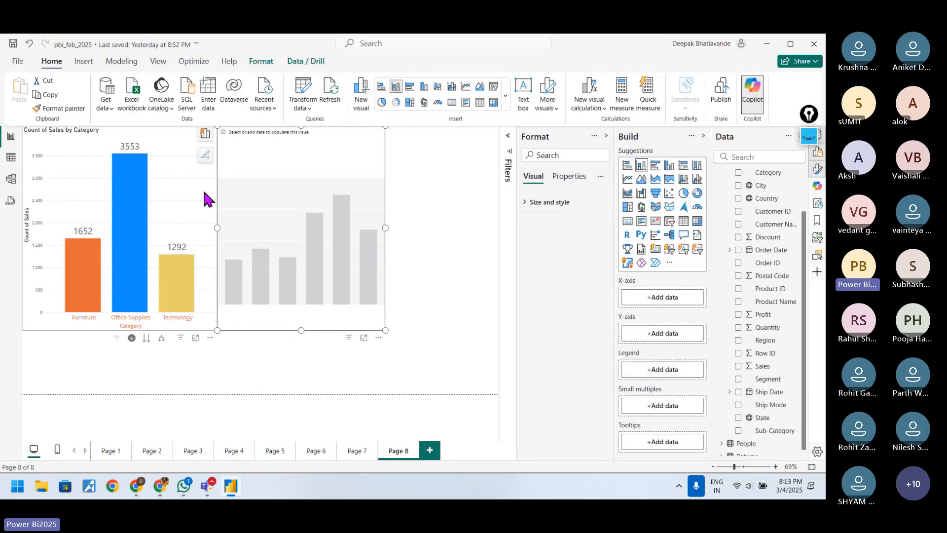
Step: Add Sub-Category to the Count of Sales chart's legend and remove it from the X-axis
{"action": "left_click", "coordinate": [175, 133]}
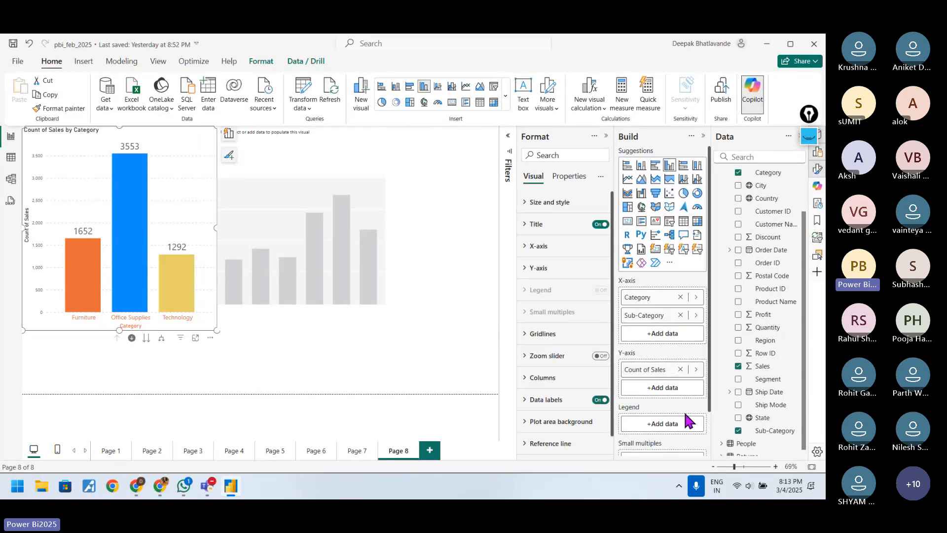
{"action": "scroll", "coordinate": [763, 408], "scroll_direction": "down", "scroll_amount": 1}
{"action": "left_click_drag", "start_coordinate": [770, 423], "coordinate": [681, 430]}
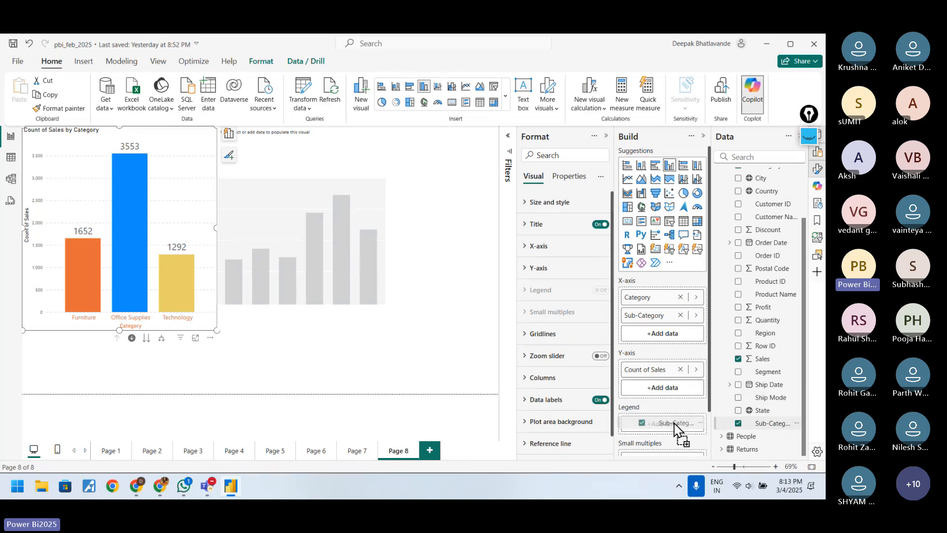
{"action": "left_click", "coordinate": [679, 317]}
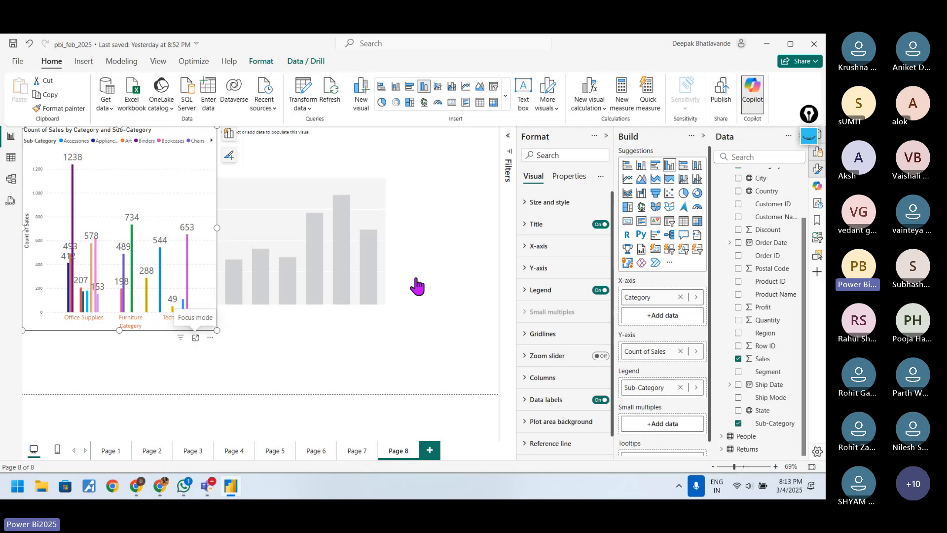
Step: Examine the Sub-Category columns of the Count of Sales chart in focus mode, and return to the report page
{"action": "left_click", "coordinate": [808, 136]}
{"action": "left_click", "coordinate": [809, 185]}
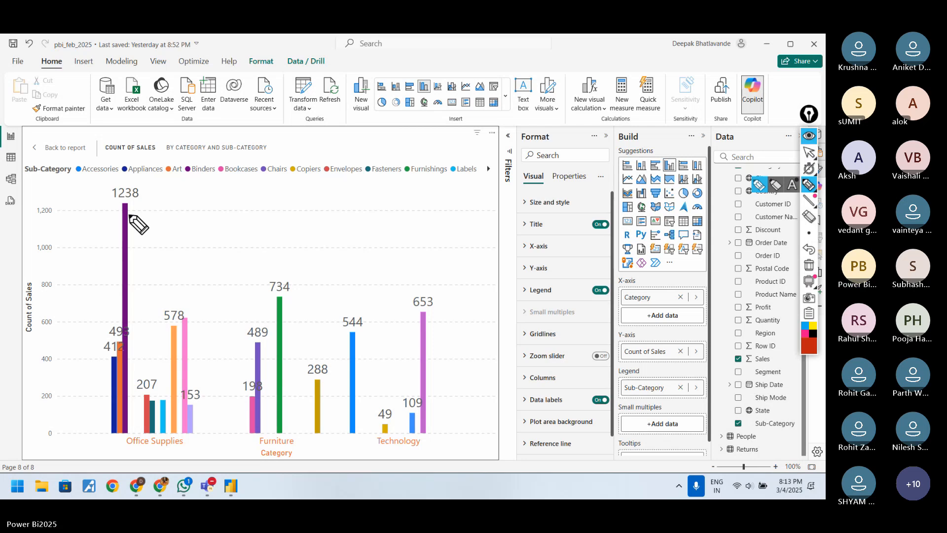
{"action": "left_click", "coordinate": [805, 138]}
{"action": "left_click", "coordinate": [805, 140]}
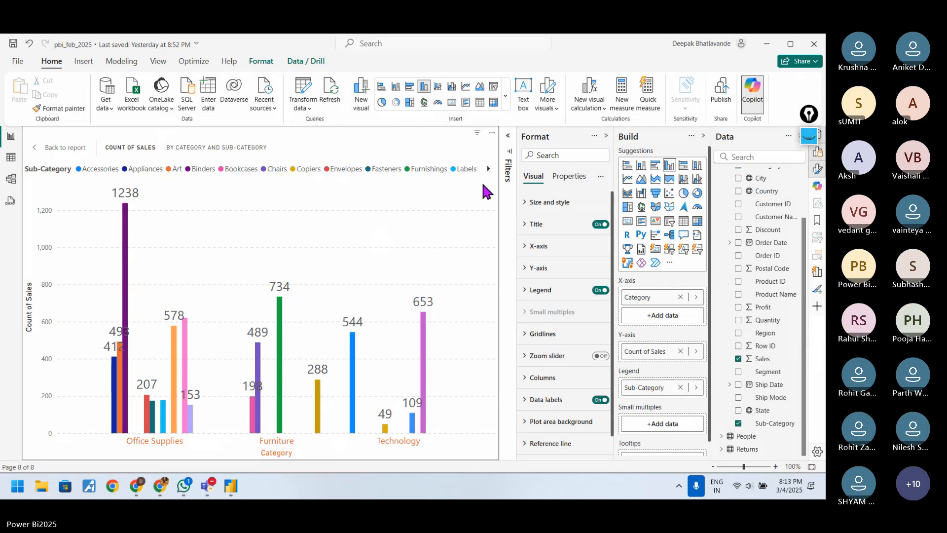
{"action": "left_click", "coordinate": [491, 133]}
{"action": "left_click", "coordinate": [491, 134]}
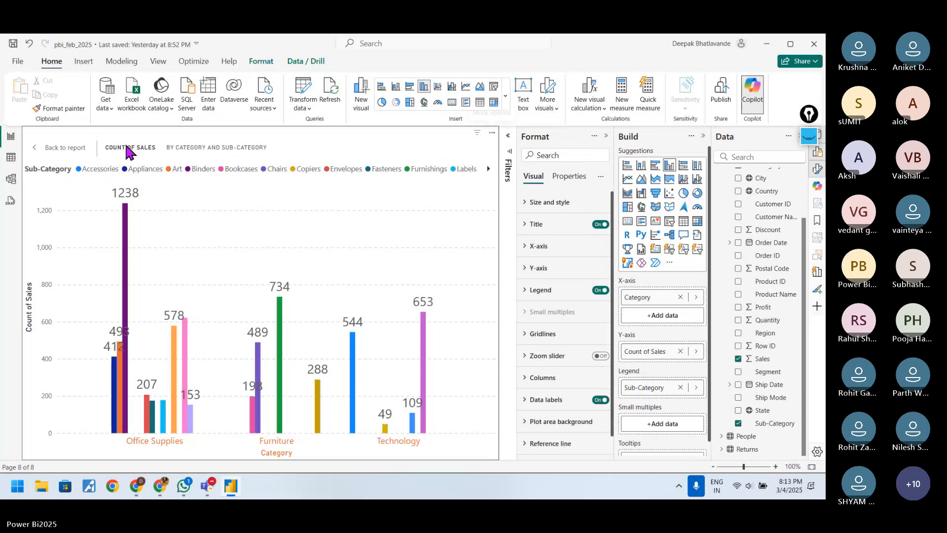
{"action": "left_click", "coordinate": [58, 148]}
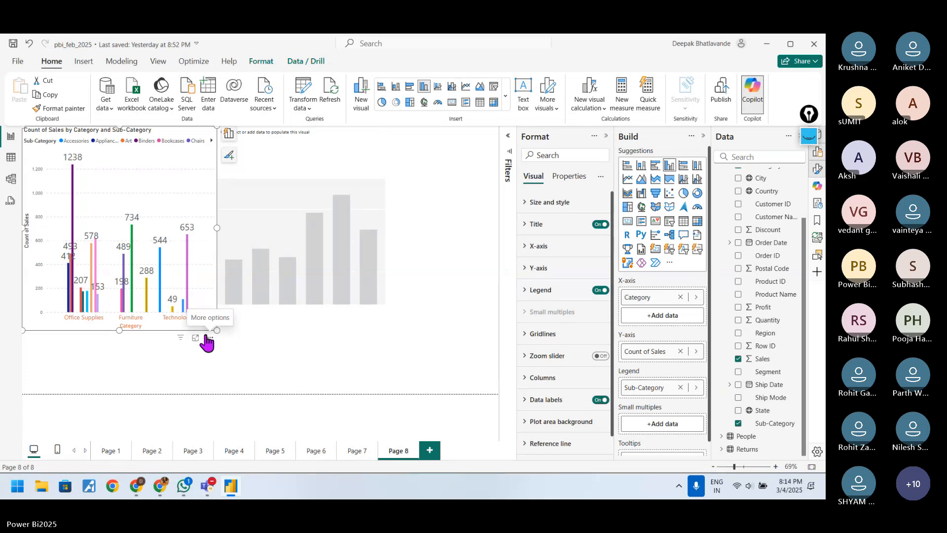
Step: Remove Sub-Category from the Count of Sales chart's legend and handwrite 3553, 1652 and 1292 beneath its columns
{"action": "left_click", "coordinate": [680, 387]}
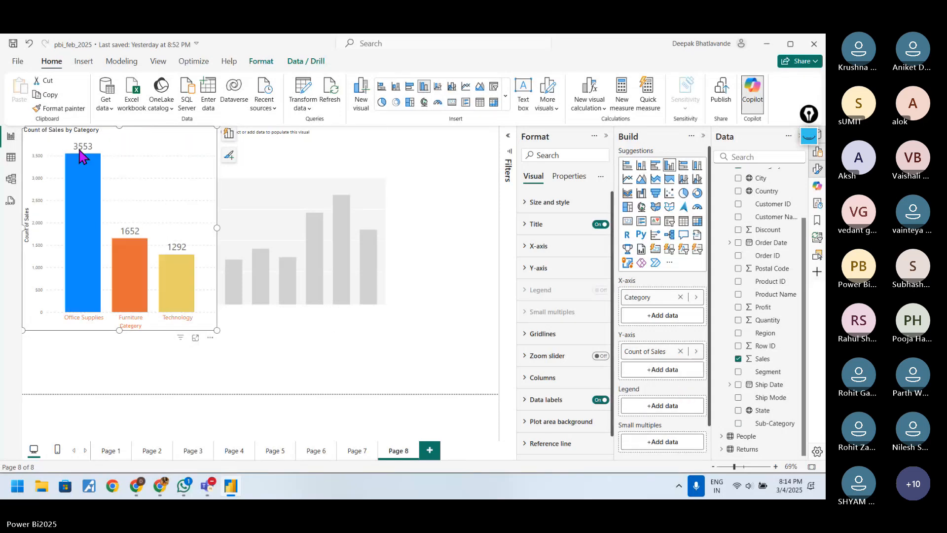
{"action": "left_click", "coordinate": [809, 140]}
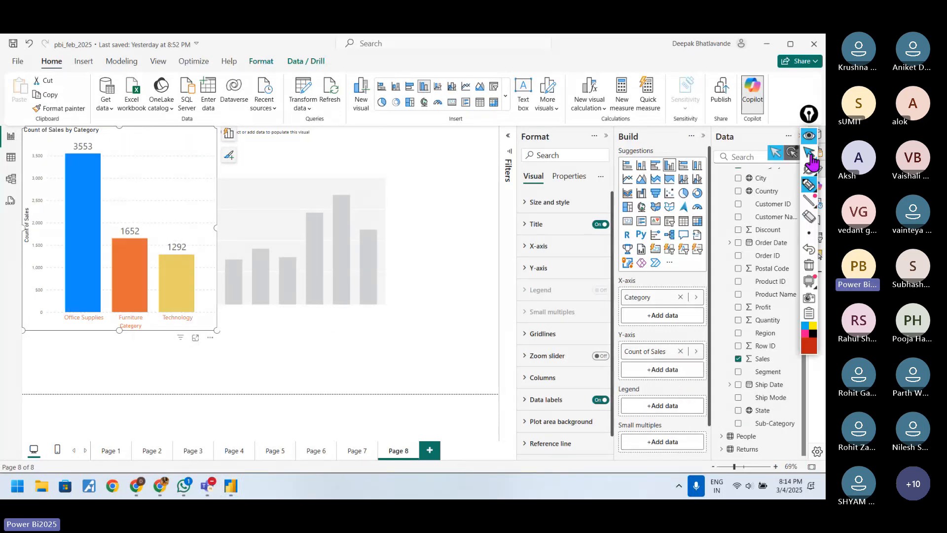
{"action": "left_click", "coordinate": [808, 186]}
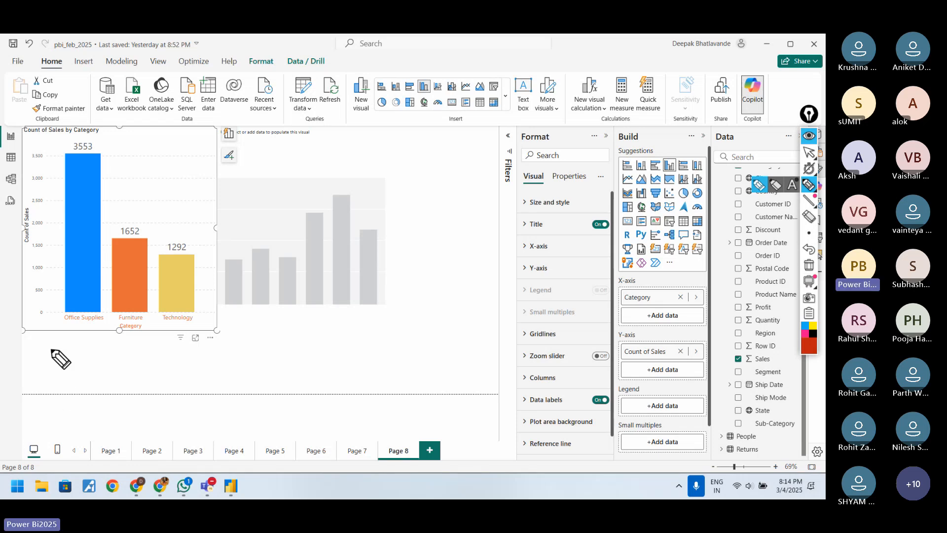
{"action": "mouse_move", "coordinate": [47, 352]}
{"action": "left_mouse_down"}
{"action": "mouse_move", "coordinate": [56, 363]}
{"action": "mouse_move", "coordinate": [77, 351]}
{"action": "mouse_move", "coordinate": [118, 362]}
{"action": "mouse_move", "coordinate": [148, 352]}
{"action": "mouse_move", "coordinate": [212, 360]}
{"action": "left_mouse_up"}
{"action": "left_click_drag", "start_coordinate": [213, 355], "coordinate": [220, 354]}
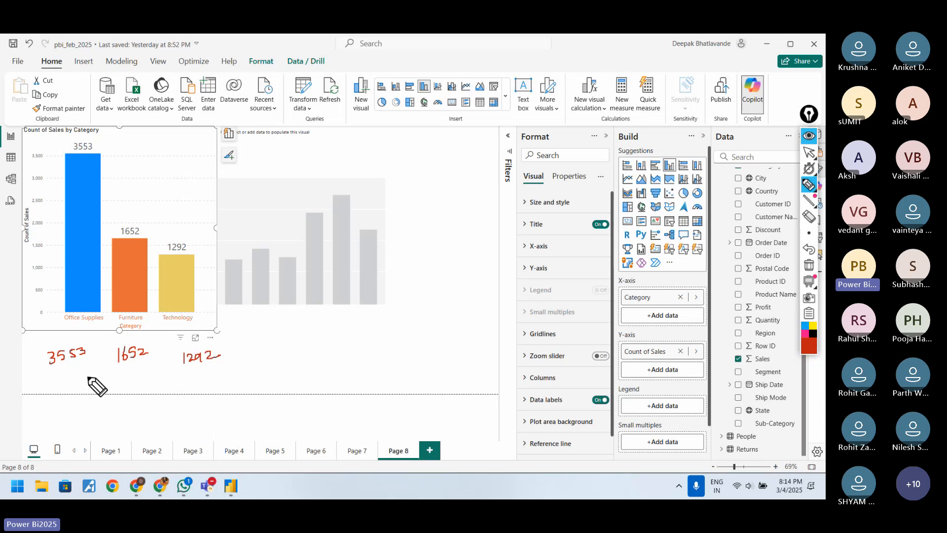
Step: Handwrite 2.30m under the handwritten column values and switch the annotation tool back to the pointer
{"action": "left_click_drag", "start_coordinate": [84, 382], "coordinate": [105, 389]}
{"action": "left_click", "coordinate": [102, 385]}
{"action": "left_click_drag", "start_coordinate": [116, 379], "coordinate": [133, 377]}
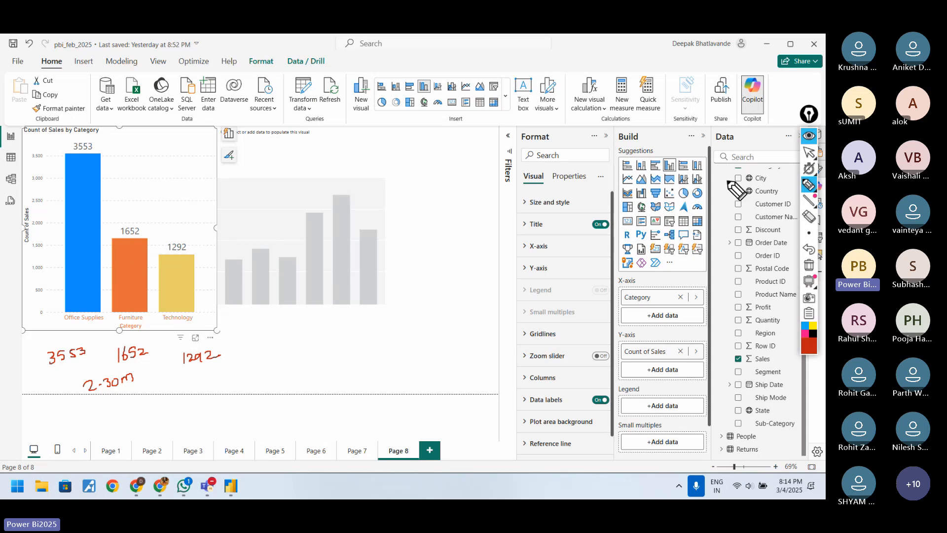
{"action": "left_click", "coordinate": [810, 154]}
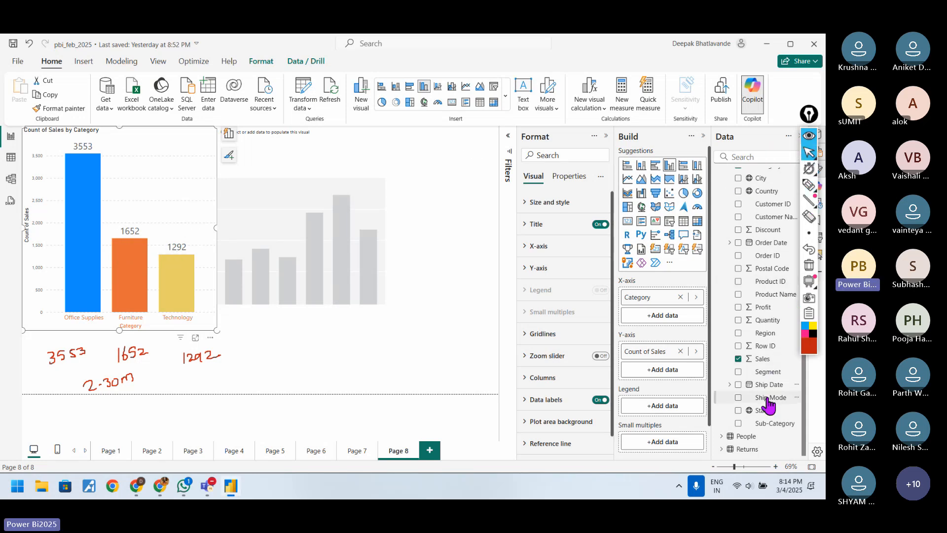
Step: Add Sub-Category to the Count of Sales chart's legend, underline Office Supplies and draw an arrow from it to the handwritten 3553
{"action": "left_click_drag", "start_coordinate": [762, 422], "coordinate": [691, 406]}
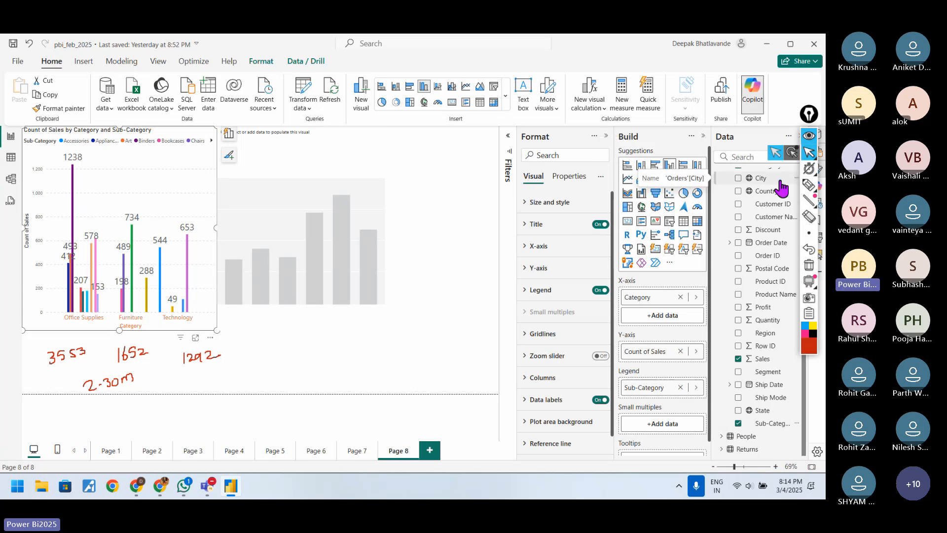
{"action": "left_click", "coordinate": [809, 185]}
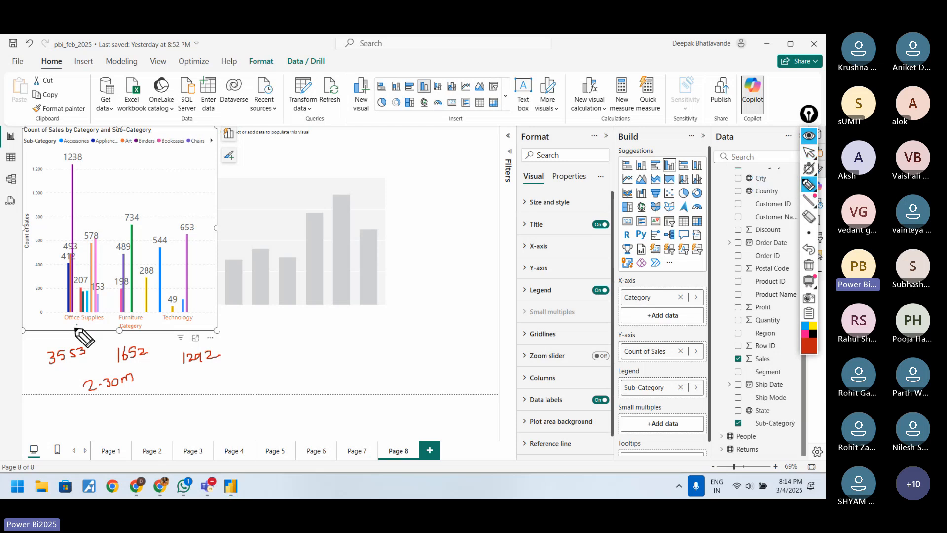
{"action": "mouse_move", "coordinate": [76, 324]}
{"action": "left_mouse_down"}
{"action": "mouse_move", "coordinate": [73, 340]}
{"action": "mouse_move", "coordinate": [103, 322]}
{"action": "left_mouse_up"}
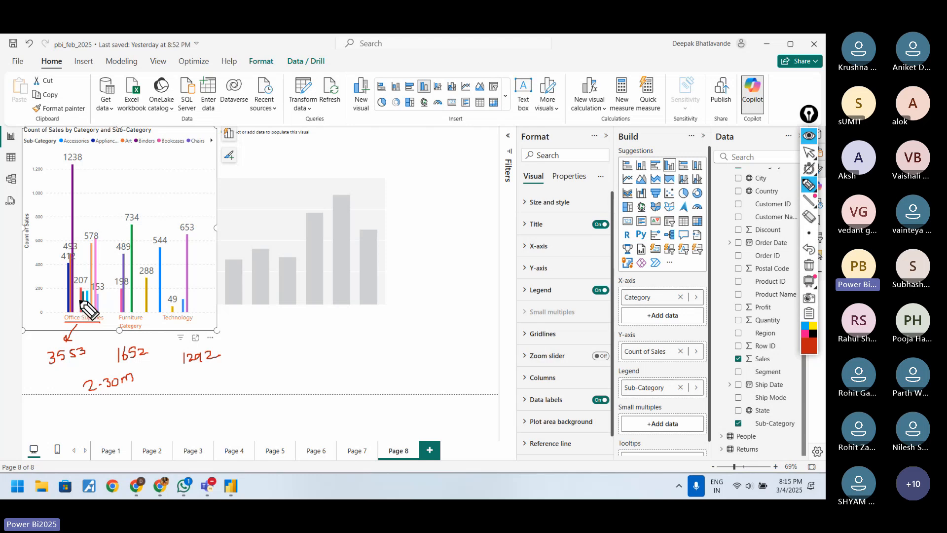
Step: Underline the sub-category data labels above the Office Supplies columns and double-underline the handwritten 3553
{"action": "left_click_drag", "start_coordinate": [90, 292], "coordinate": [108, 292]}
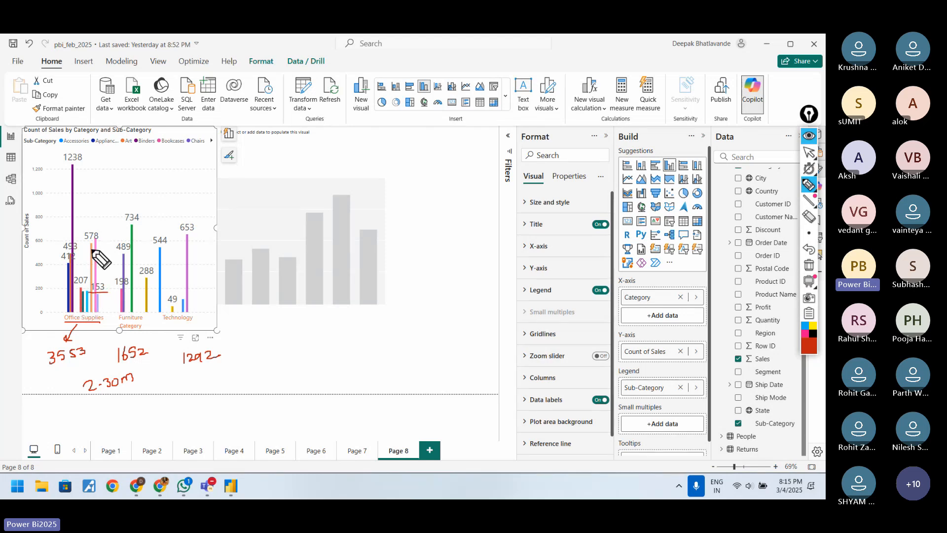
{"action": "mouse_move", "coordinate": [83, 240]}
{"action": "left_mouse_down"}
{"action": "mouse_move", "coordinate": [103, 240]}
{"action": "mouse_move", "coordinate": [84, 250]}
{"action": "left_mouse_up"}
{"action": "left_click_drag", "start_coordinate": [73, 285], "coordinate": [88, 284]}
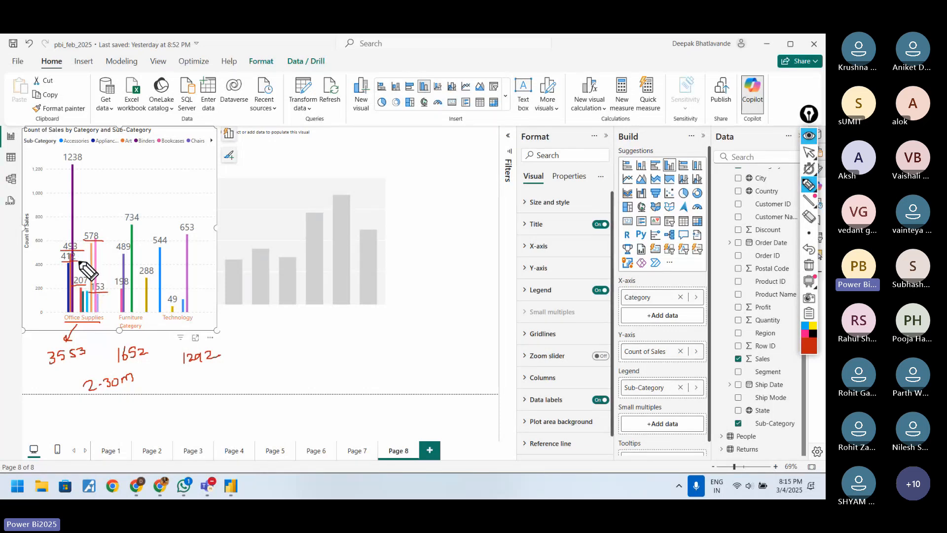
{"action": "left_click_drag", "start_coordinate": [64, 164], "coordinate": [89, 163]}
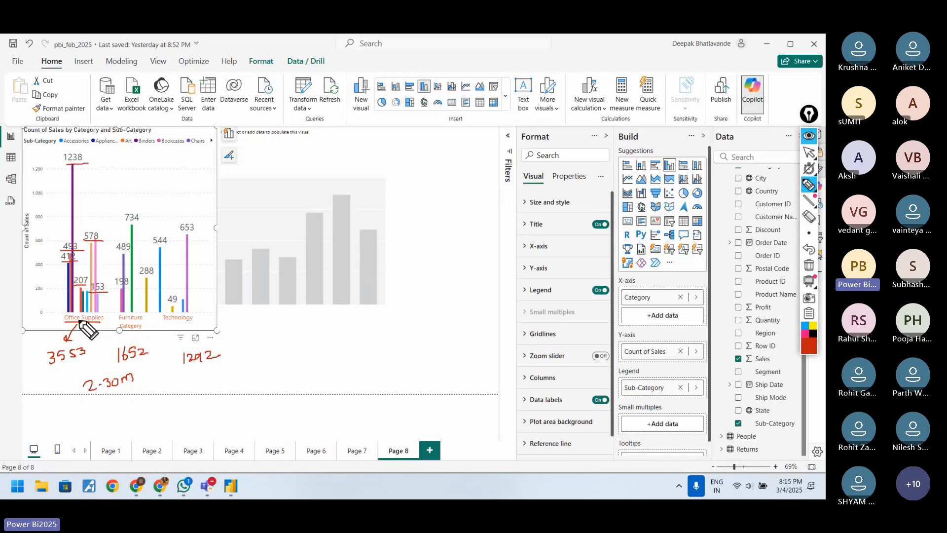
{"action": "left_click_drag", "start_coordinate": [49, 364], "coordinate": [83, 359]}
{"action": "left_click_drag", "start_coordinate": [55, 372], "coordinate": [79, 368]}
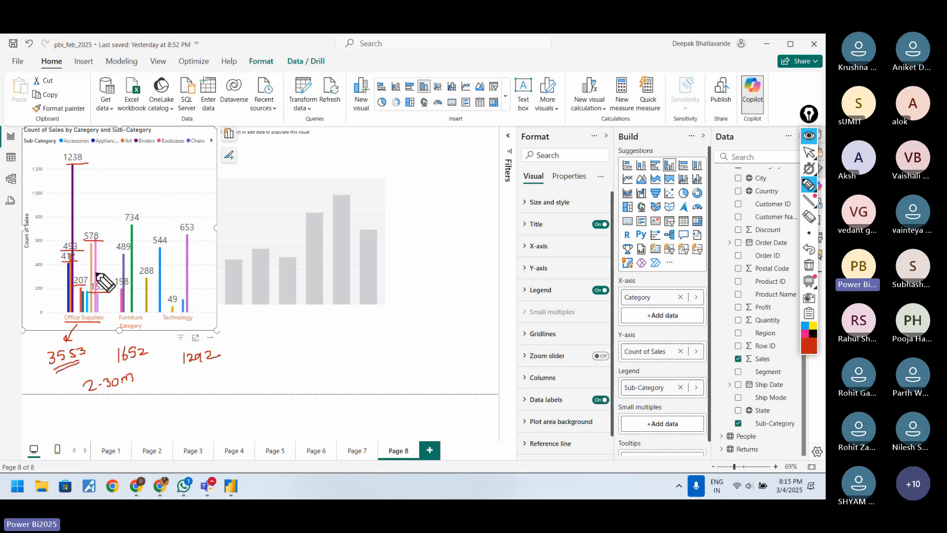
Step: Draw a curved arrow beside the Office Supplies columns, mark the Count of Sales axis title and return to the pointer
{"action": "mouse_move", "coordinate": [65, 310]}
{"action": "left_mouse_down"}
{"action": "mouse_move", "coordinate": [45, 303]}
{"action": "mouse_move", "coordinate": [58, 280]}
{"action": "left_mouse_up"}
{"action": "left_click_drag", "start_coordinate": [35, 210], "coordinate": [33, 247]}
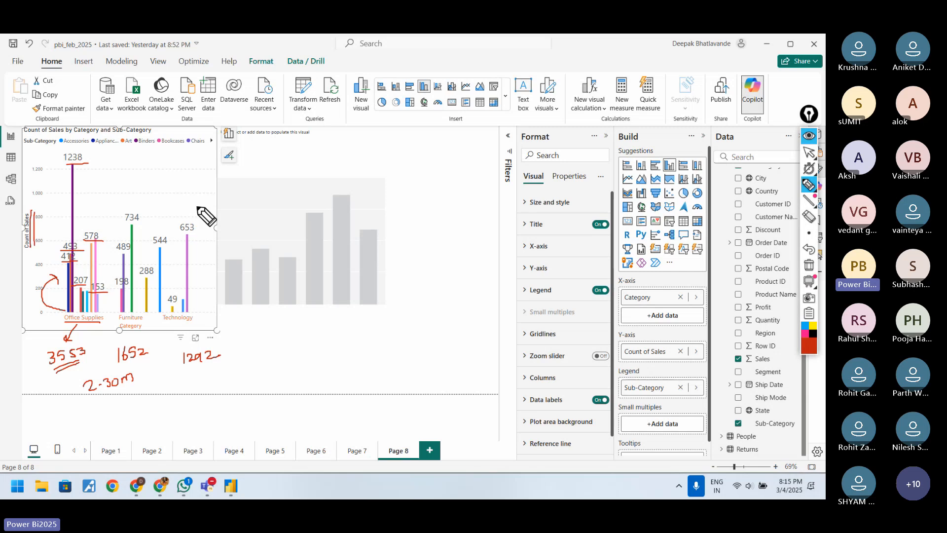
{"action": "left_click", "coordinate": [809, 152]}
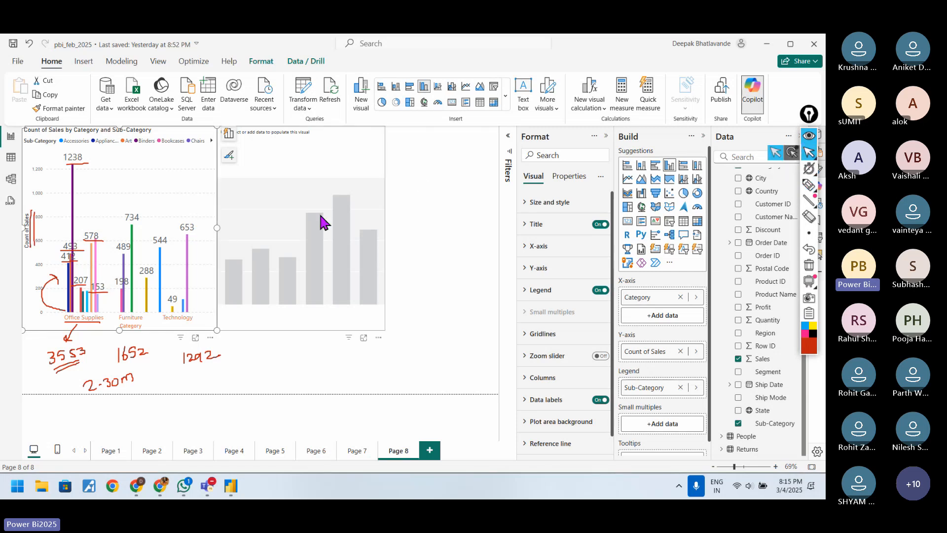
Step: Change the summarization of the chart's Y-axis Sales field to Sum
{"action": "left_click", "coordinate": [696, 351]}
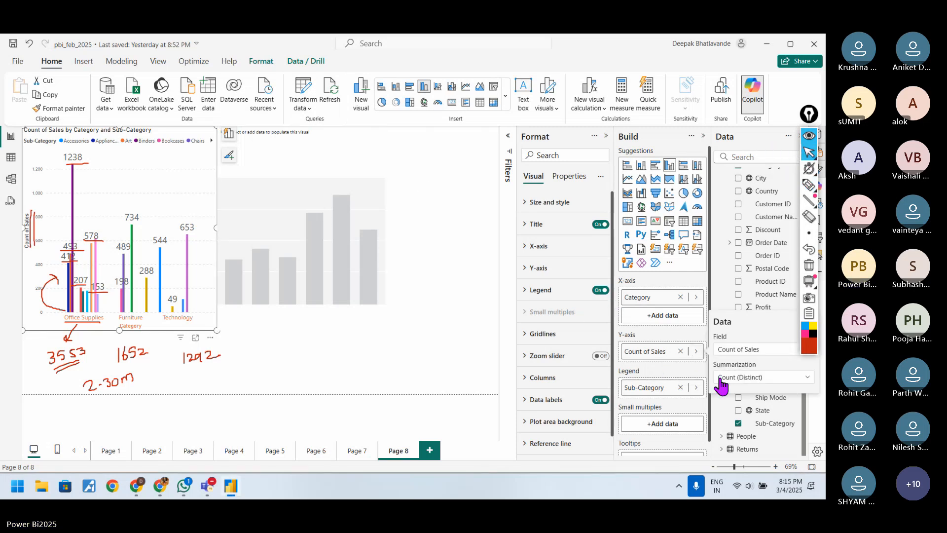
{"action": "left_click", "coordinate": [739, 376]}
{"action": "left_click", "coordinate": [729, 228]}
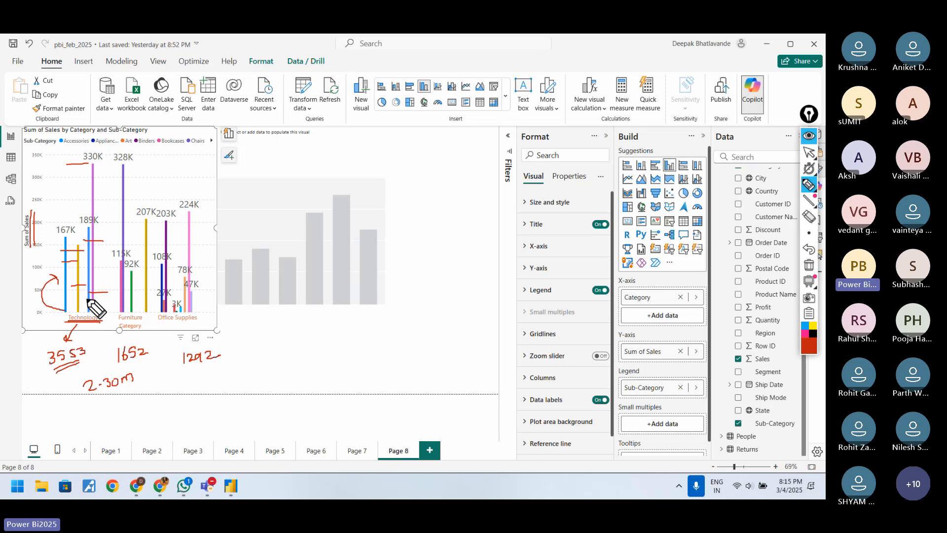
{"action": "left_click_drag", "start_coordinate": [182, 370], "coordinate": [223, 368]}
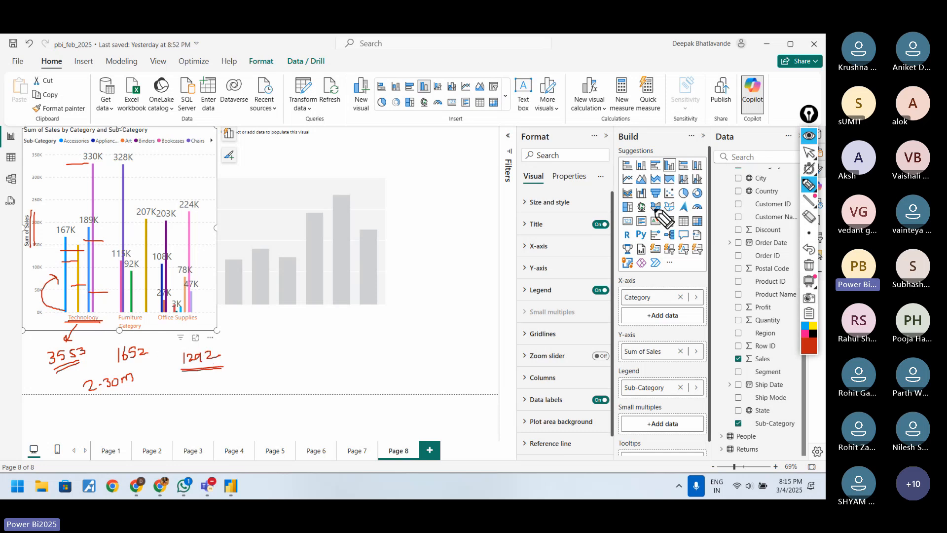
{"action": "left_click", "coordinate": [811, 250]}
{"action": "left_click", "coordinate": [810, 250]}
{"action": "left_click", "coordinate": [806, 234]}
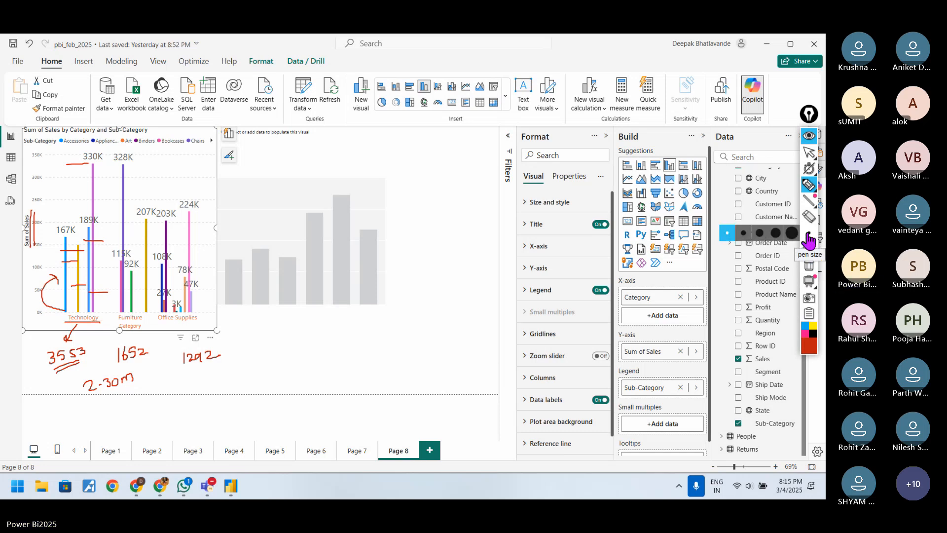
{"action": "left_click", "coordinate": [807, 186]}
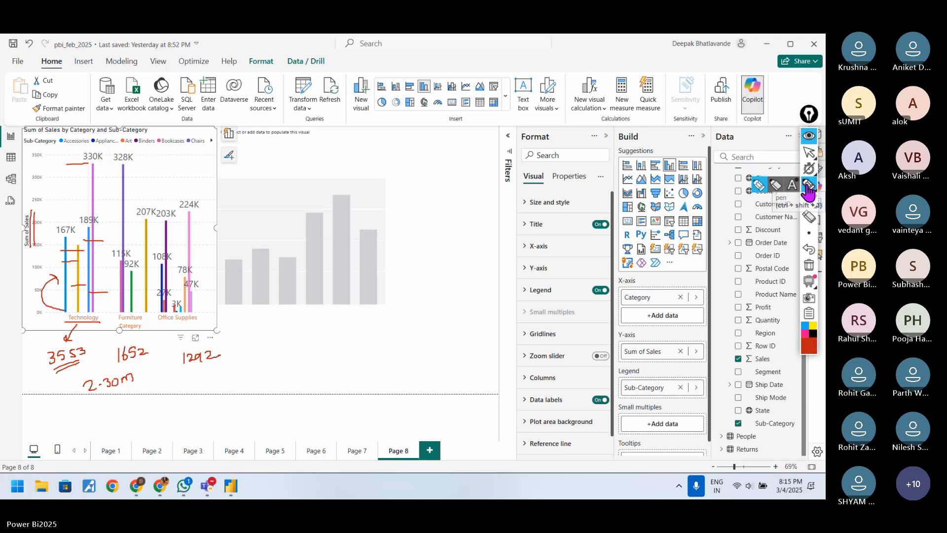
{"action": "left_click", "coordinate": [807, 155]}
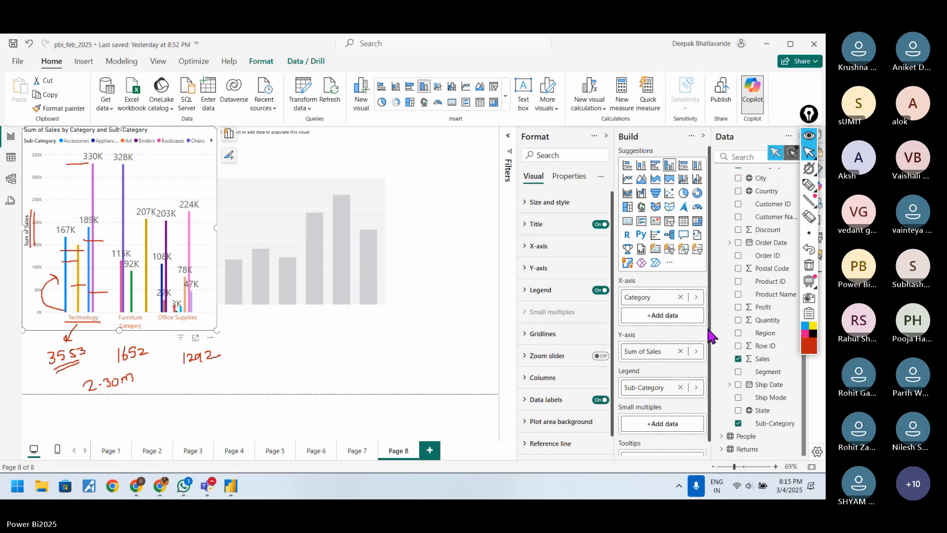
Step: Remove Sub-Category from the Sum of Sales chart's legend and clear all the pen annotations
{"action": "left_click", "coordinate": [680, 387]}
{"action": "left_click", "coordinate": [810, 249]}
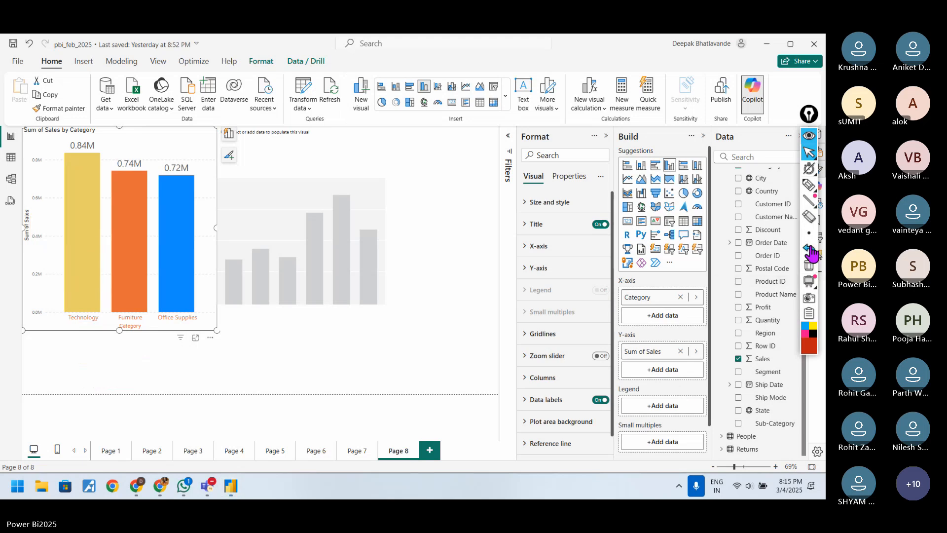
Step: Handwrite 840K, 740K and 720 beneath the Technology, Furniture and Office Supplies columns
{"action": "left_click", "coordinate": [809, 185]}
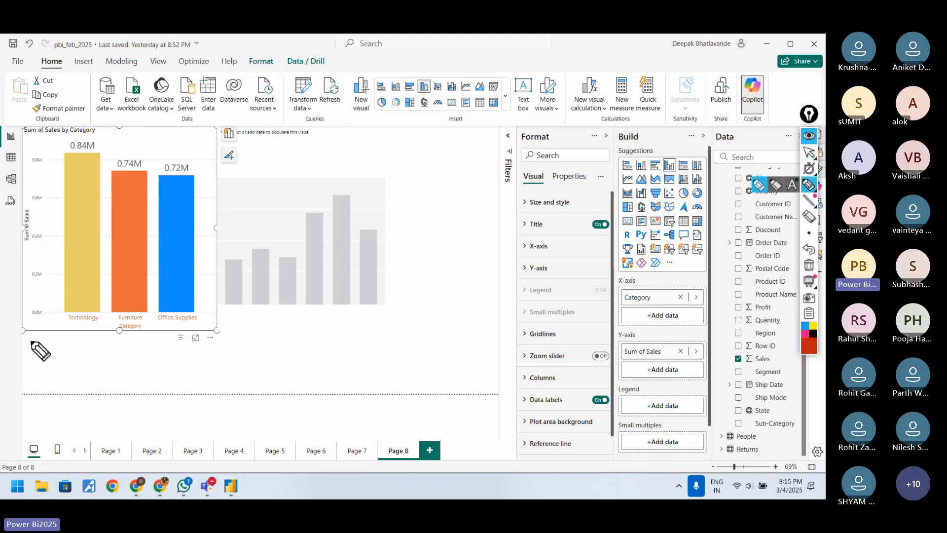
{"action": "mouse_move", "coordinate": [43, 352]}
{"action": "left_mouse_down"}
{"action": "mouse_move", "coordinate": [37, 358]}
{"action": "mouse_move", "coordinate": [68, 358]}
{"action": "left_mouse_up"}
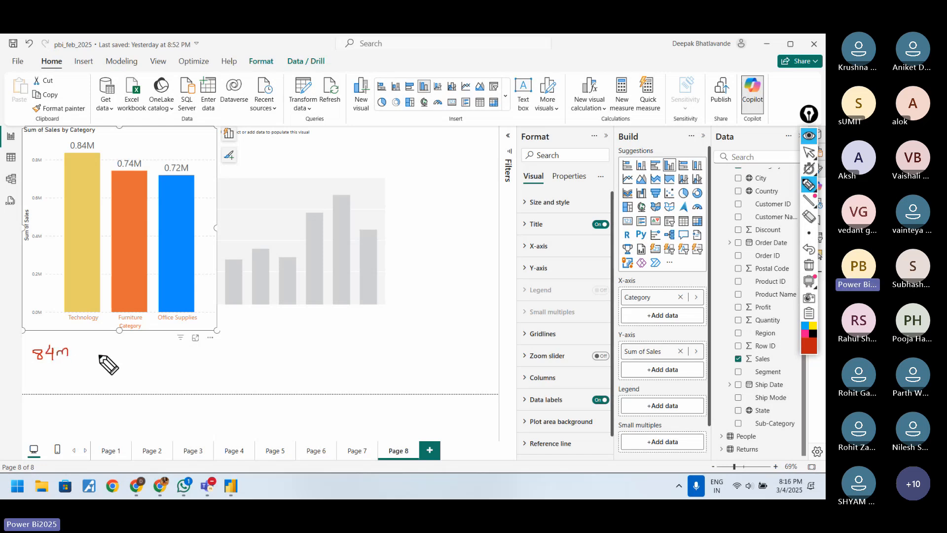
{"action": "left_click", "coordinate": [809, 249]}
{"action": "left_click_drag", "start_coordinate": [58, 346], "coordinate": [64, 352]}
{"action": "left_click_drag", "start_coordinate": [64, 350], "coordinate": [75, 348]}
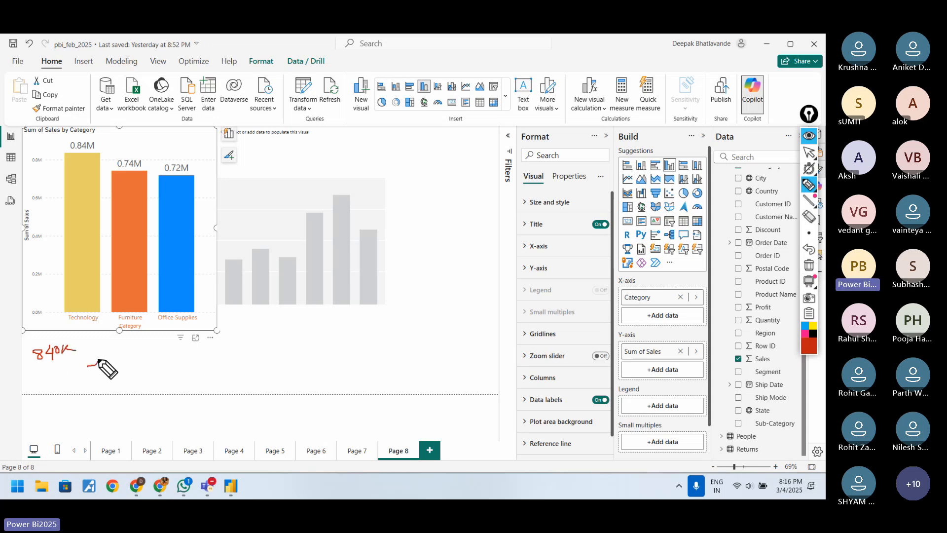
{"action": "mouse_move", "coordinate": [88, 366]}
{"action": "left_mouse_down"}
{"action": "mouse_move", "coordinate": [94, 381]}
{"action": "mouse_move", "coordinate": [136, 365]}
{"action": "left_mouse_up"}
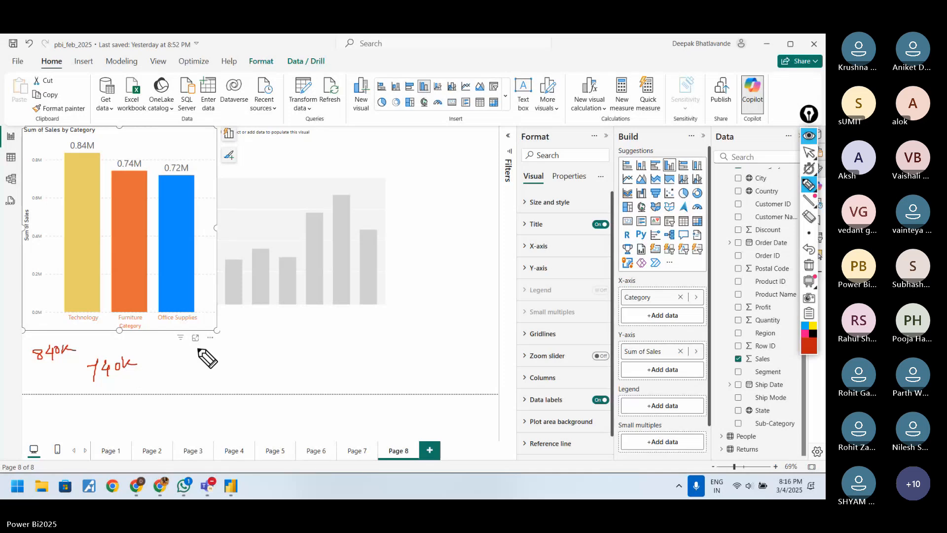
{"action": "left_click_drag", "start_coordinate": [194, 356], "coordinate": [188, 372]}
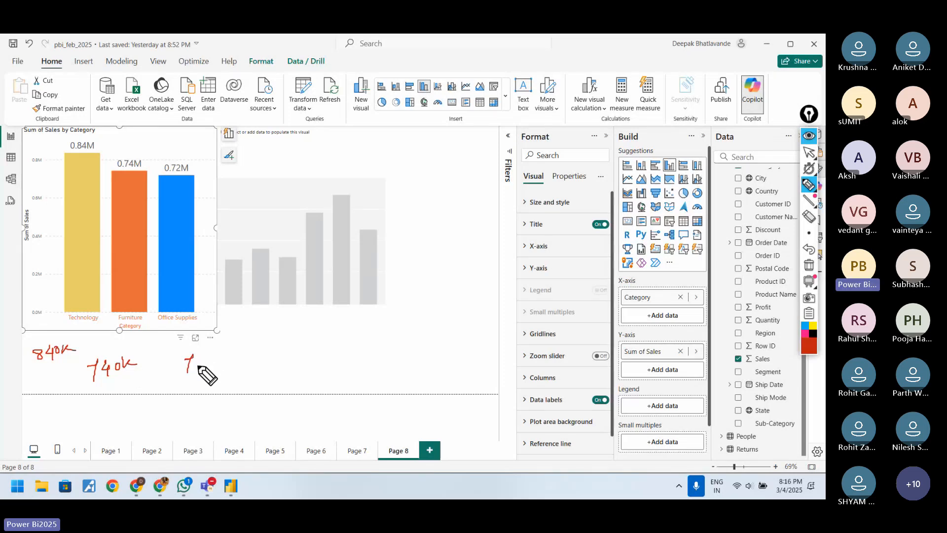
{"action": "left_click_drag", "start_coordinate": [197, 358], "coordinate": [203, 365]}
{"action": "left_click_drag", "start_coordinate": [208, 357], "coordinate": [207, 358]}
Step: Add Sub-Category to the Sum of Sales chart's legend and double-underline the handwritten 840K
{"action": "left_click", "coordinate": [809, 156]}
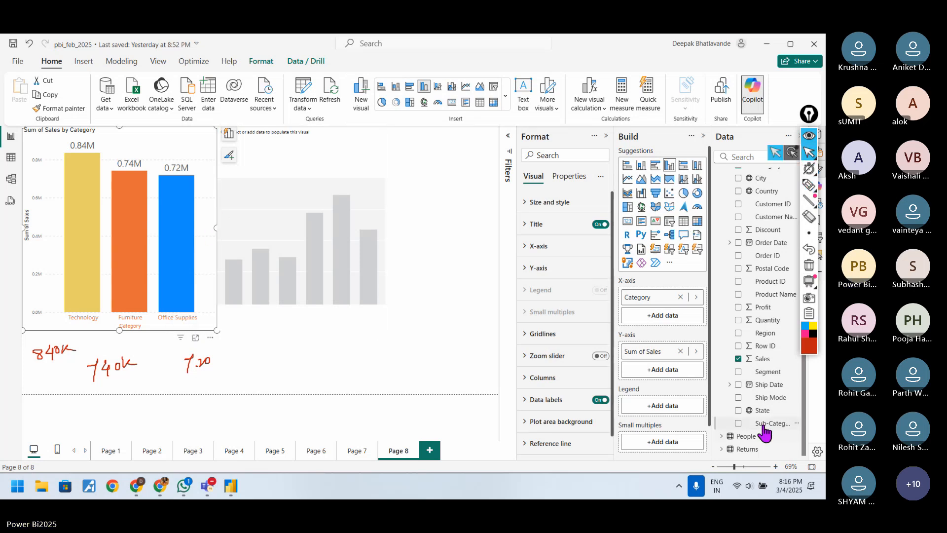
{"action": "left_click_drag", "start_coordinate": [769, 424], "coordinate": [662, 405]}
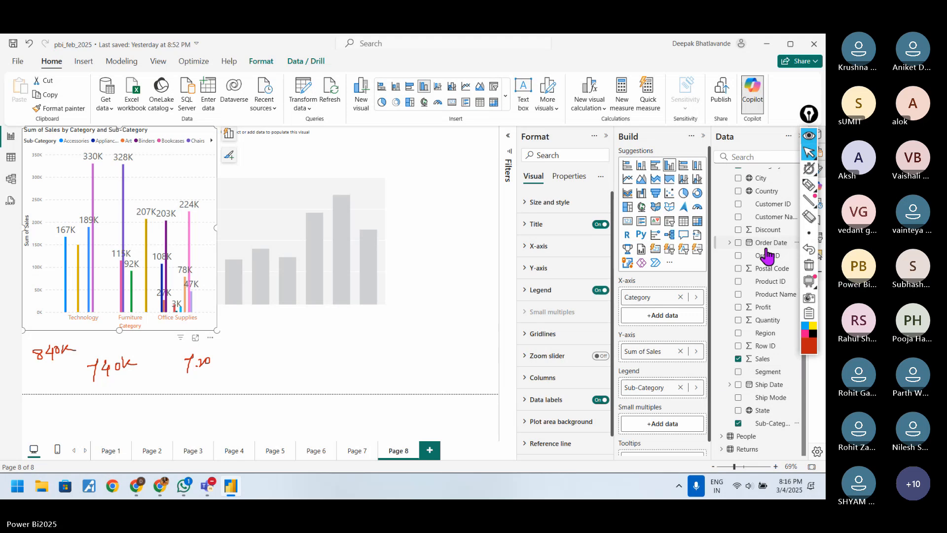
{"action": "left_click", "coordinate": [809, 186]}
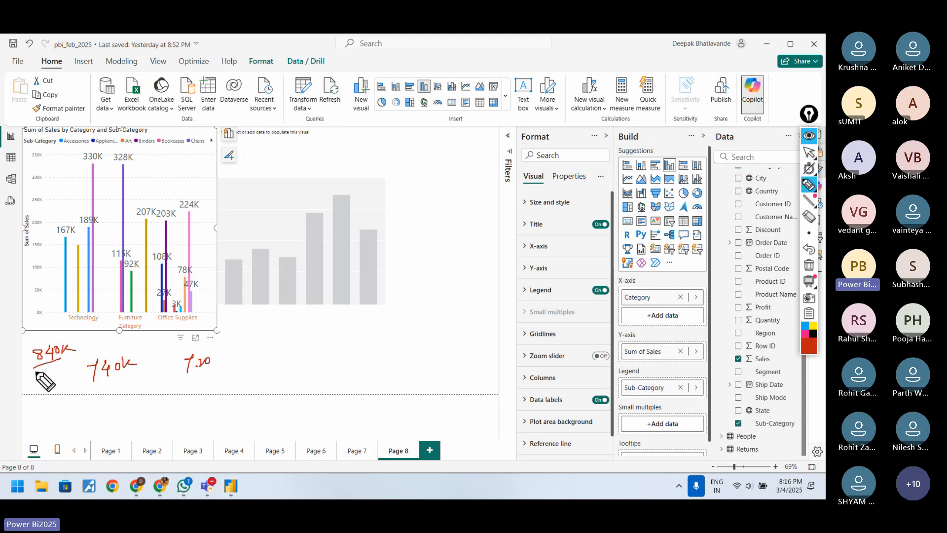
{"action": "left_click_drag", "start_coordinate": [34, 372], "coordinate": [65, 365]}
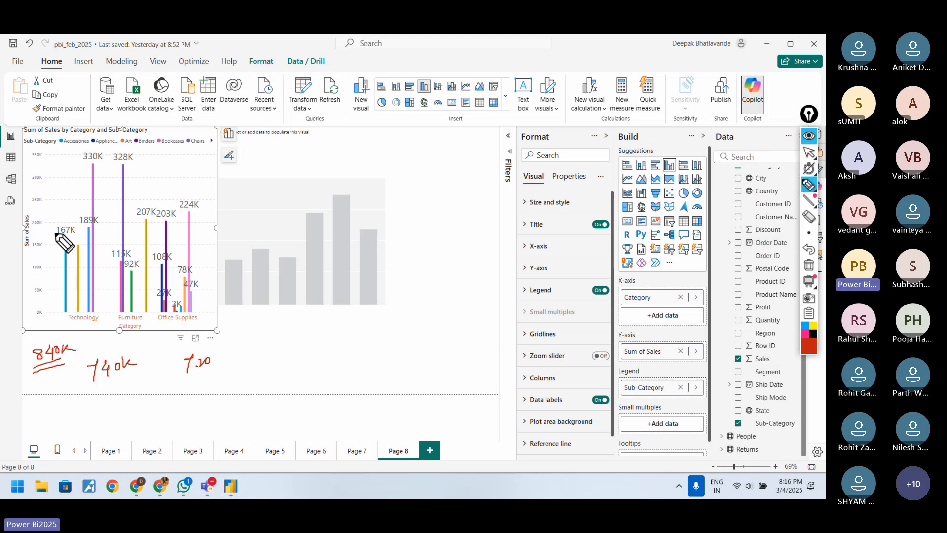
Step: Underline the data labels of the Technology columns and draw a curved arrow to the handwritten 840K
{"action": "left_click_drag", "start_coordinate": [54, 232], "coordinate": [90, 225]}
{"action": "left_click_drag", "start_coordinate": [83, 164], "coordinate": [103, 162]}
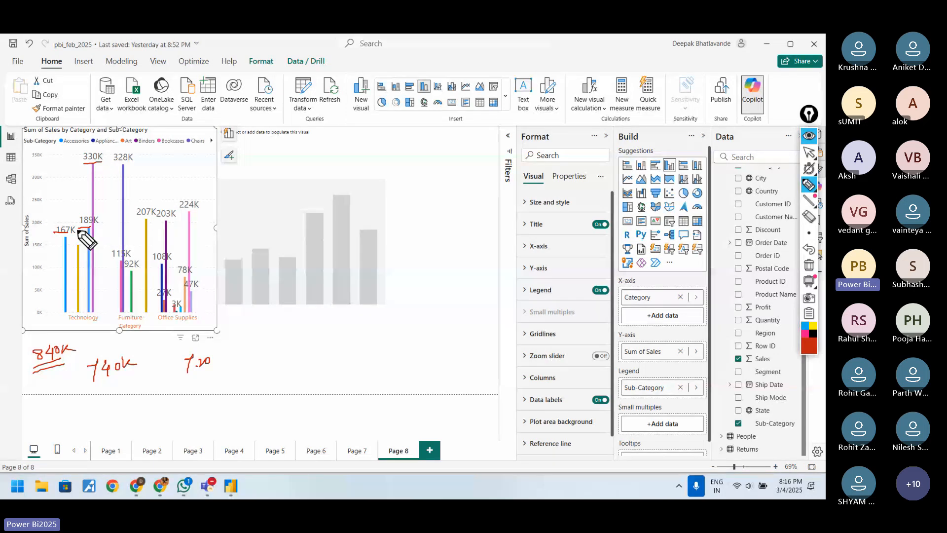
{"action": "left_click_drag", "start_coordinate": [4, 345], "coordinate": [37, 348]}
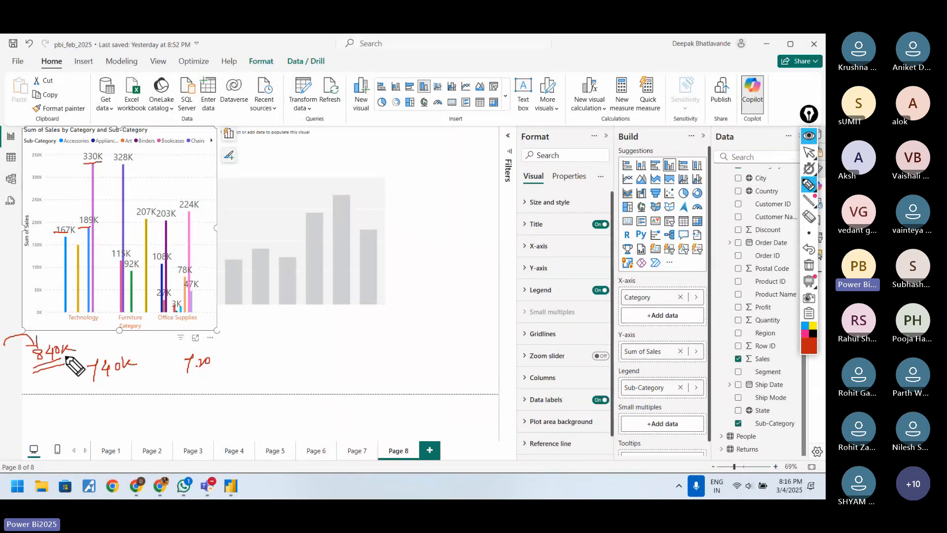
Step: Underline the handwritten 740K and the Furniture columns' data labels, and draw an arrow from Furniture to 740K
{"action": "left_click_drag", "start_coordinate": [102, 378], "coordinate": [129, 374]}
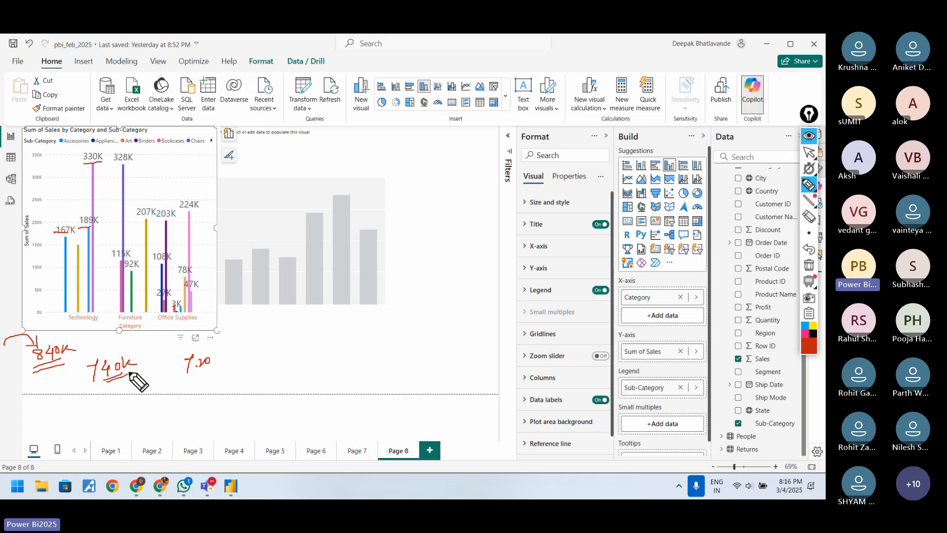
{"action": "left_click_drag", "start_coordinate": [112, 259], "coordinate": [124, 256]}
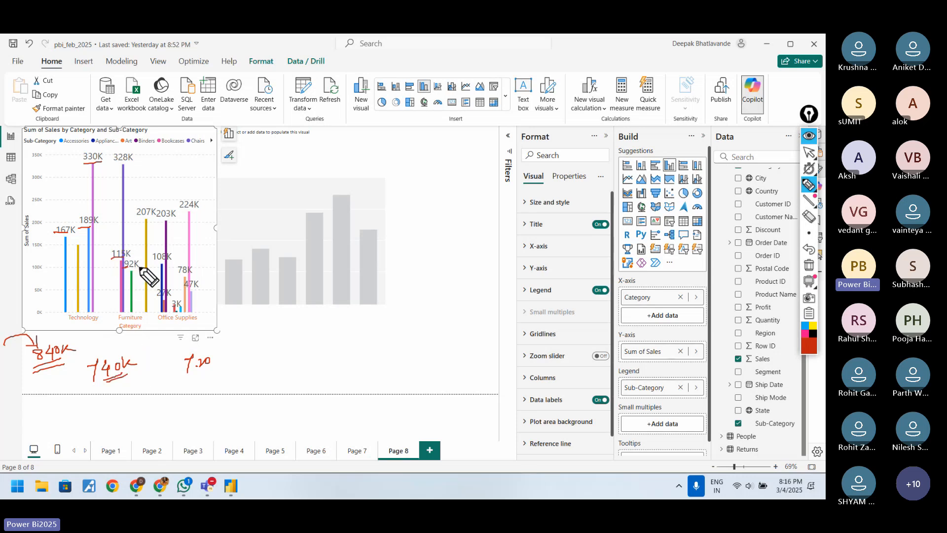
{"action": "left_click_drag", "start_coordinate": [119, 167], "coordinate": [129, 167]}
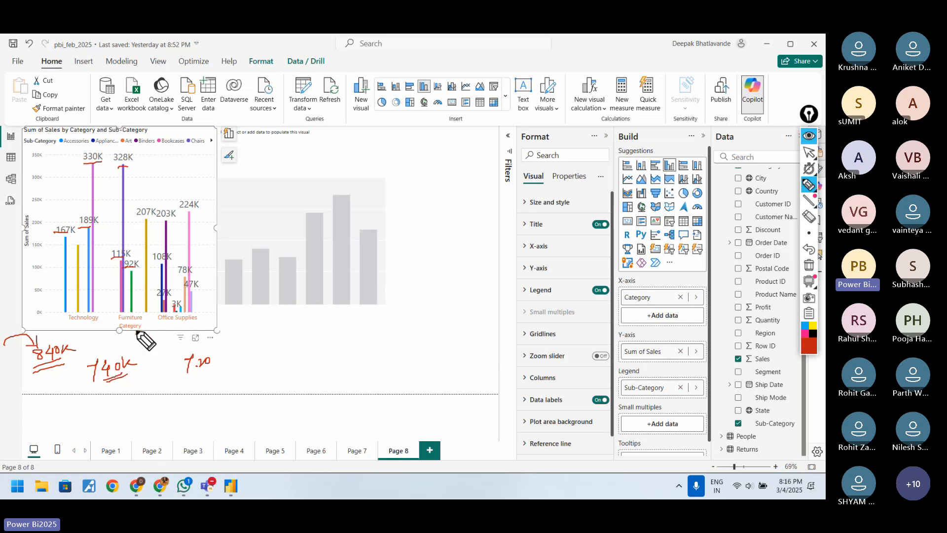
{"action": "left_click_drag", "start_coordinate": [136, 331], "coordinate": [131, 344]}
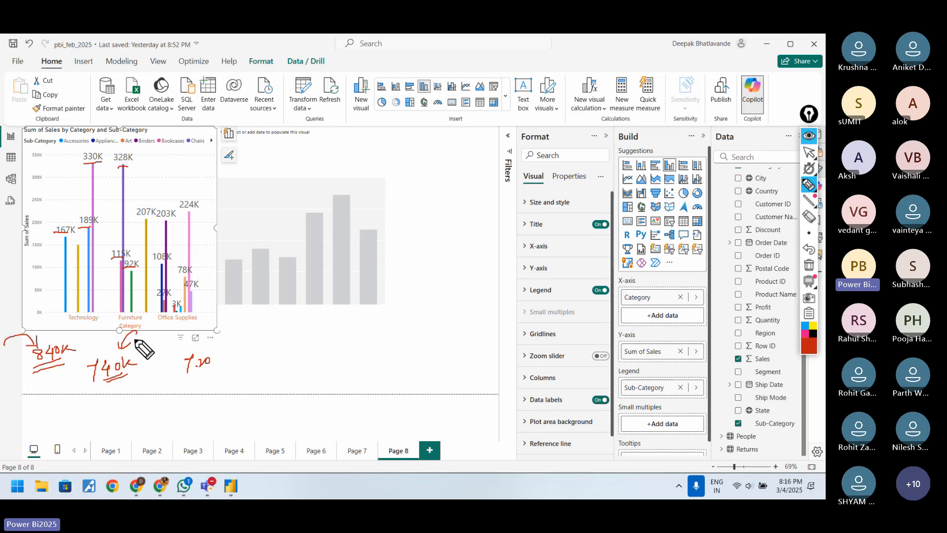
Step: Circle the Technology label and draw horizontal lines from the tops of its columns to the Sum of Sales axis
{"action": "mouse_move", "coordinate": [83, 311]}
{"action": "left_mouse_down"}
{"action": "mouse_move", "coordinate": [74, 317]}
{"action": "mouse_move", "coordinate": [105, 323]}
{"action": "mouse_move", "coordinate": [96, 310]}
{"action": "left_mouse_up"}
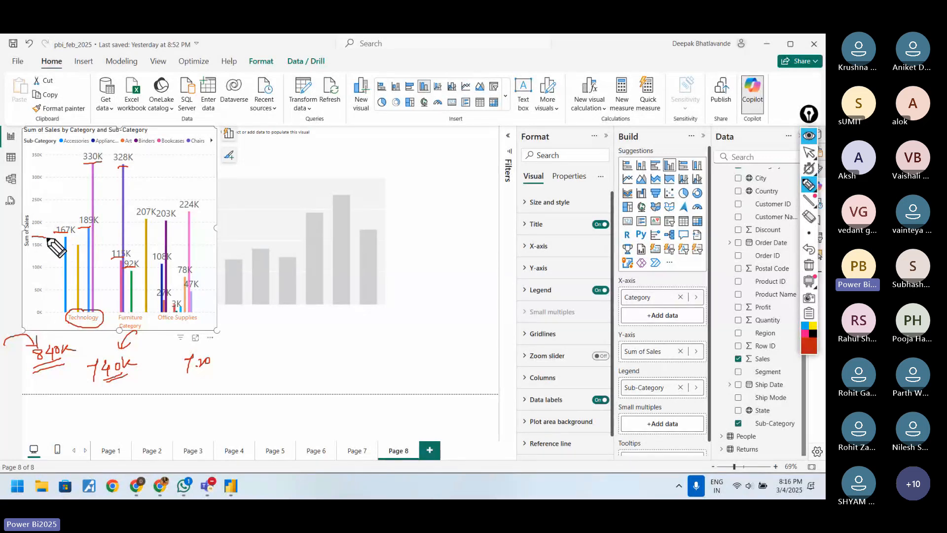
{"action": "mouse_move", "coordinate": [68, 237]}
{"action": "left_mouse_down"}
{"action": "mouse_move", "coordinate": [33, 238]}
{"action": "mouse_move", "coordinate": [79, 245]}
{"action": "left_mouse_up"}
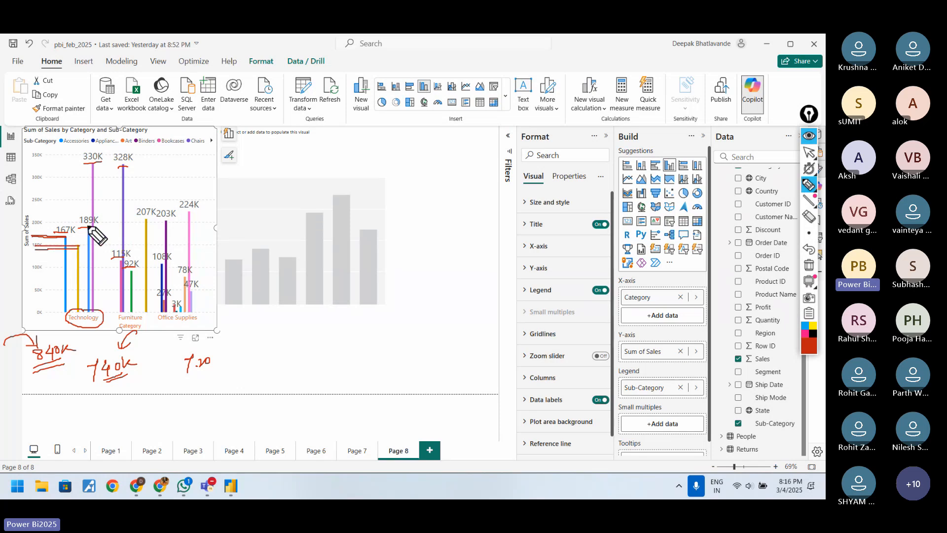
{"action": "left_click_drag", "start_coordinate": [32, 225], "coordinate": [82, 226]}
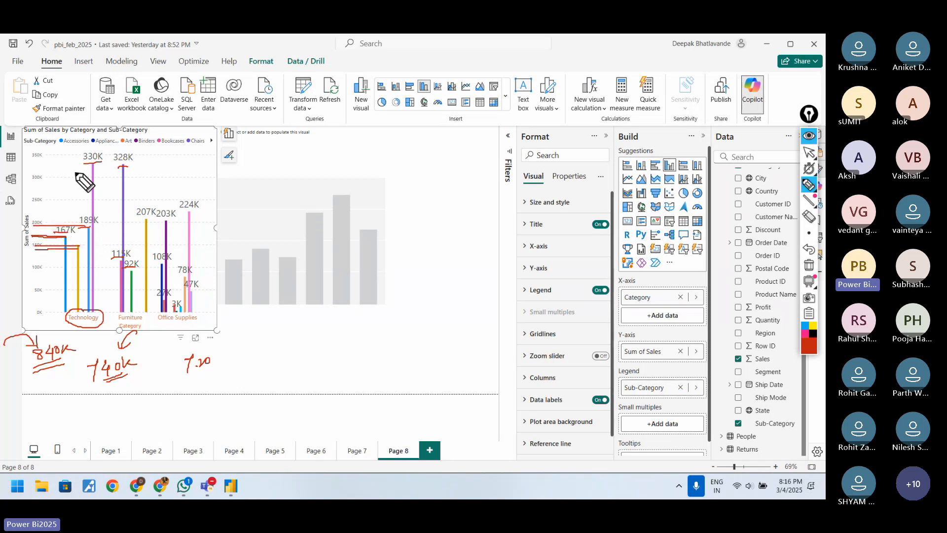
{"action": "left_click_drag", "start_coordinate": [25, 164], "coordinate": [87, 165]}
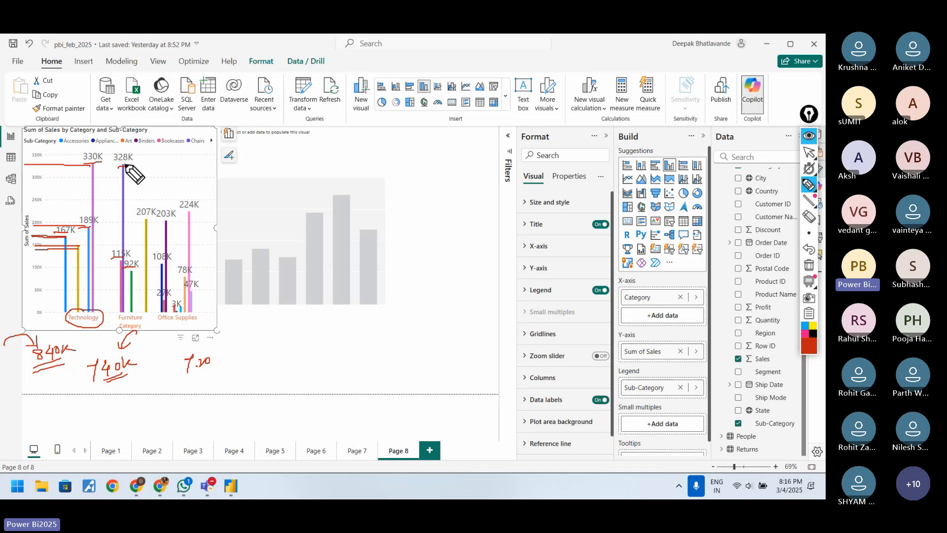
Step: Draw horizontal lines from the tops of the Furniture and Office Supplies columns in the clustered chart
{"action": "mouse_move", "coordinate": [122, 263]}
{"action": "left_mouse_down"}
{"action": "mouse_move", "coordinate": [78, 263]}
{"action": "mouse_move", "coordinate": [75, 275]}
{"action": "left_mouse_up"}
{"action": "mouse_move", "coordinate": [147, 217]}
{"action": "left_mouse_down"}
{"action": "mouse_move", "coordinate": [99, 217]}
{"action": "mouse_move", "coordinate": [125, 221]}
{"action": "left_mouse_up"}
{"action": "left_click_drag", "start_coordinate": [192, 212], "coordinate": [143, 215]}
{"action": "mouse_move", "coordinate": [162, 264]}
{"action": "left_mouse_down"}
{"action": "mouse_move", "coordinate": [137, 266]}
{"action": "mouse_move", "coordinate": [146, 294]}
{"action": "left_mouse_up"}
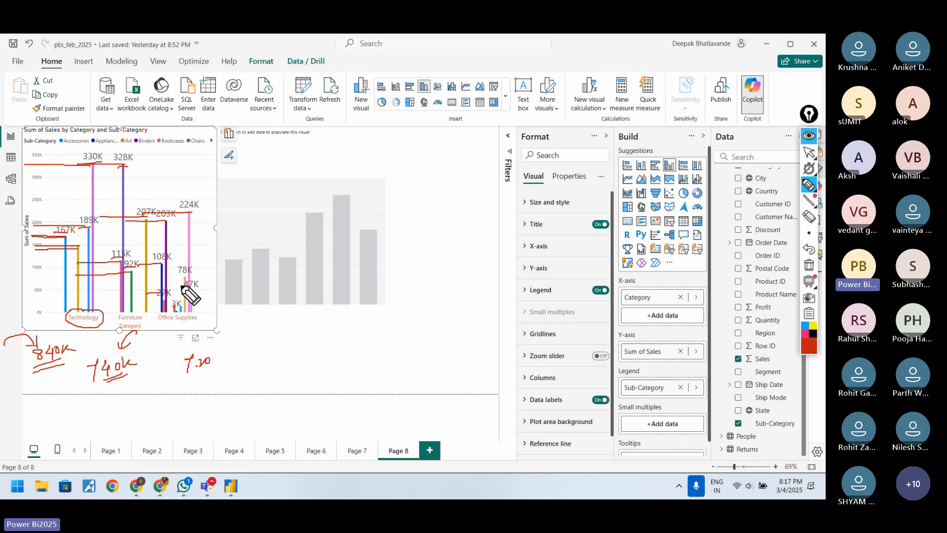
Step: Circle the Office Supplies columns, draw an arrow up to the handwritten 840K, and clear all drawings
{"action": "mouse_move", "coordinate": [198, 196]}
{"action": "left_mouse_down"}
{"action": "mouse_move", "coordinate": [176, 314]}
{"action": "mouse_move", "coordinate": [199, 233]}
{"action": "left_mouse_up"}
{"action": "left_click_drag", "start_coordinate": [53, 394], "coordinate": [69, 374]}
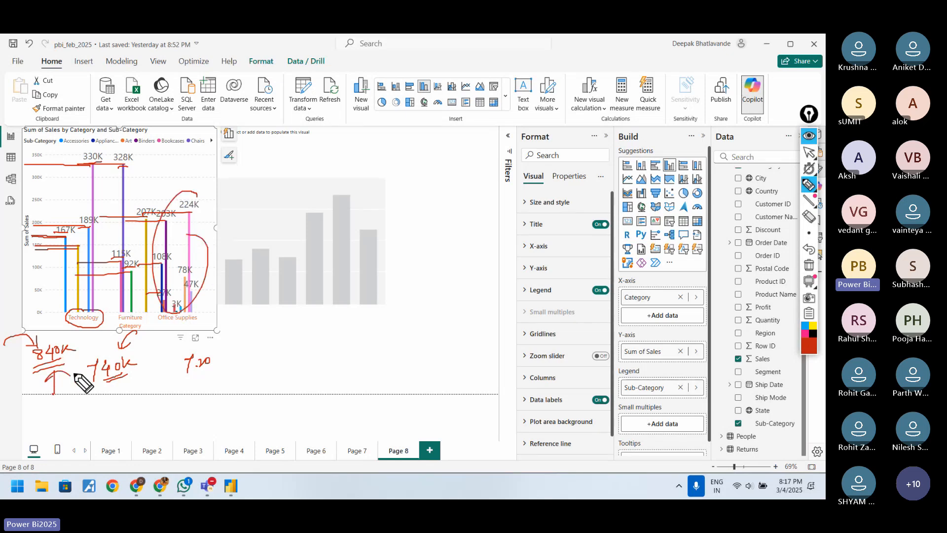
{"action": "left_click", "coordinate": [809, 265]}
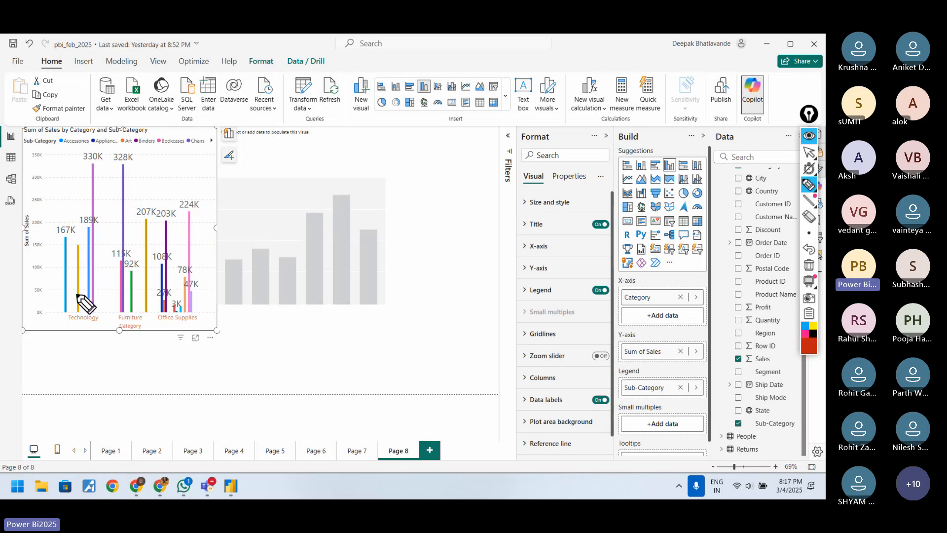
Step: Annotate Technology with an arrow to a handwritten "Total" and lines from its column tops to the axis, then erase the markings
{"action": "mouse_move", "coordinate": [72, 326]}
{"action": "left_mouse_down"}
{"action": "mouse_move", "coordinate": [97, 326]}
{"action": "mouse_move", "coordinate": [86, 365]}
{"action": "mouse_move", "coordinate": [100, 368]}
{"action": "mouse_move", "coordinate": [111, 349]}
{"action": "mouse_move", "coordinate": [109, 379]}
{"action": "left_mouse_up"}
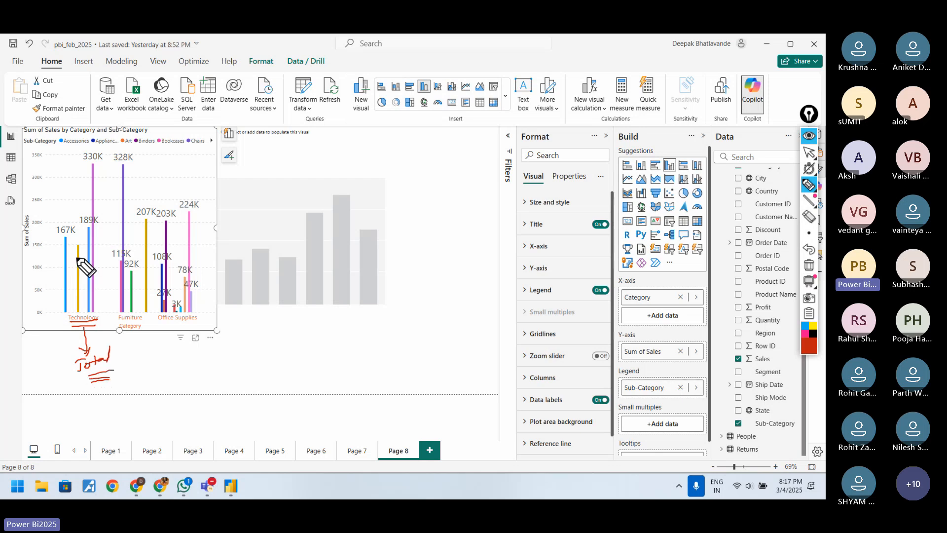
{"action": "left_click_drag", "start_coordinate": [56, 237], "coordinate": [99, 218]}
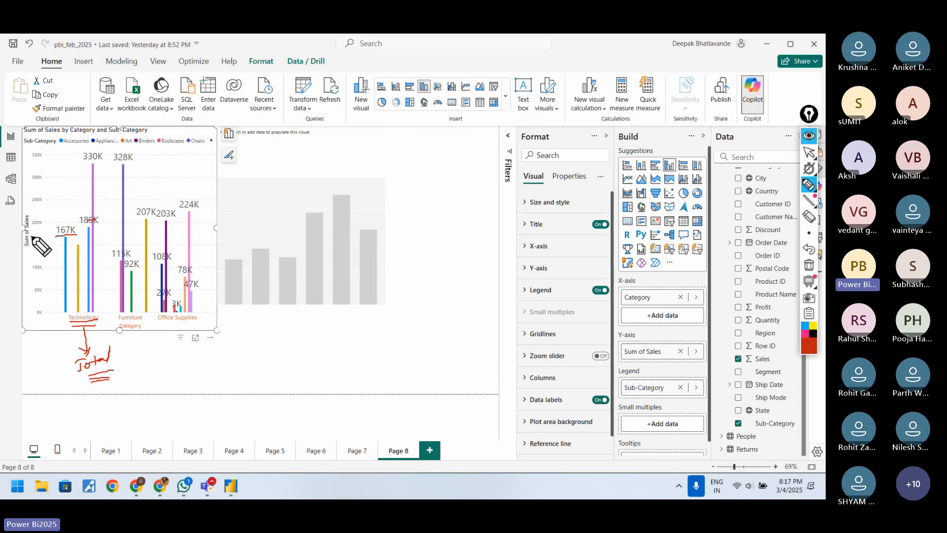
{"action": "mouse_move", "coordinate": [31, 237]}
{"action": "left_mouse_down"}
{"action": "mouse_move", "coordinate": [77, 245]}
{"action": "mouse_move", "coordinate": [88, 226]}
{"action": "left_mouse_up"}
{"action": "left_click_drag", "start_coordinate": [29, 166], "coordinate": [94, 165]}
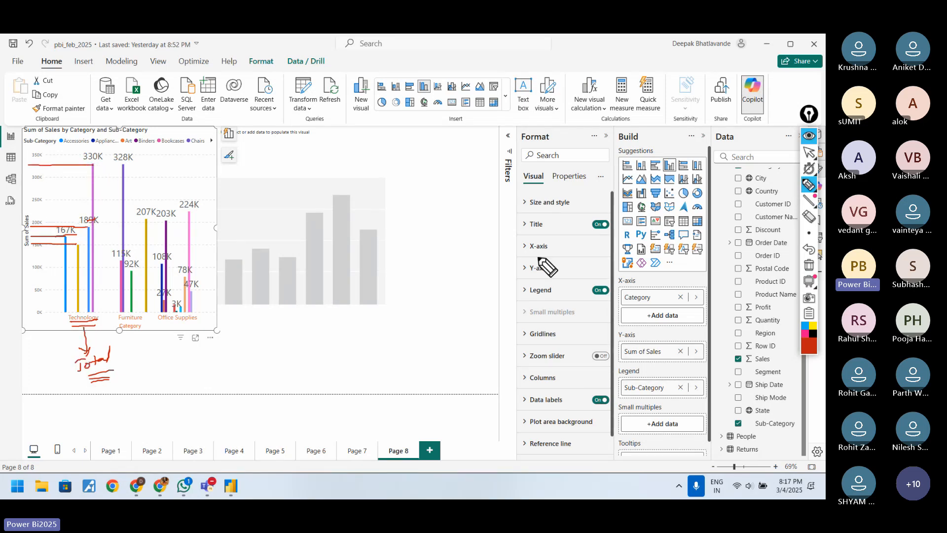
{"action": "left_click", "coordinate": [809, 264]}
{"action": "left_click", "coordinate": [809, 152]}
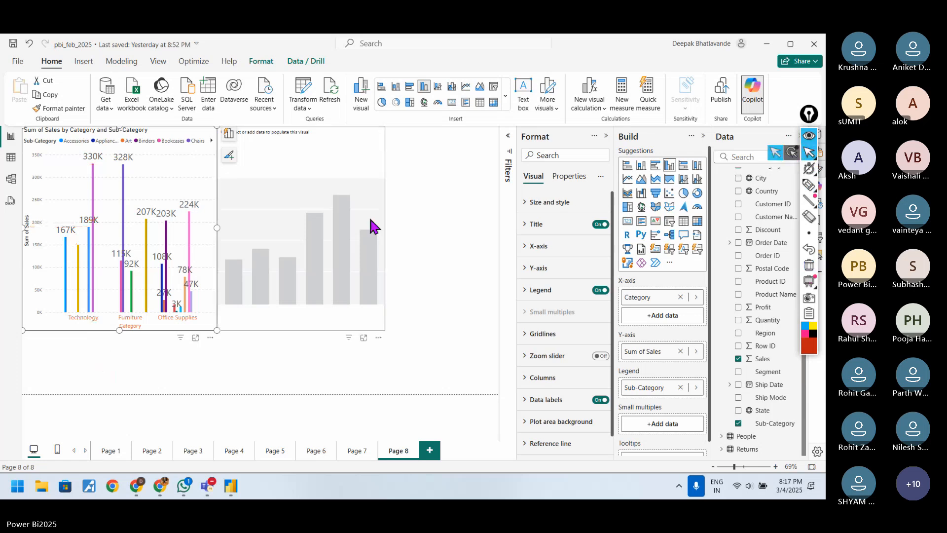
Step: Build the empty stacked column chart with Category on the X-axis, Sales on the Y-axis and Sub-Category as legend
{"action": "left_click", "coordinate": [358, 157]}
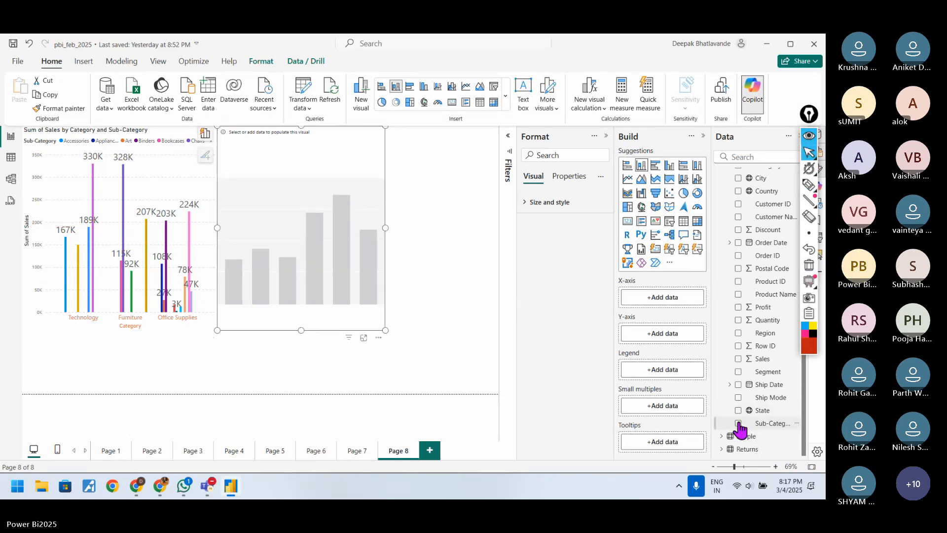
{"action": "left_click_drag", "start_coordinate": [754, 424], "coordinate": [665, 370]}
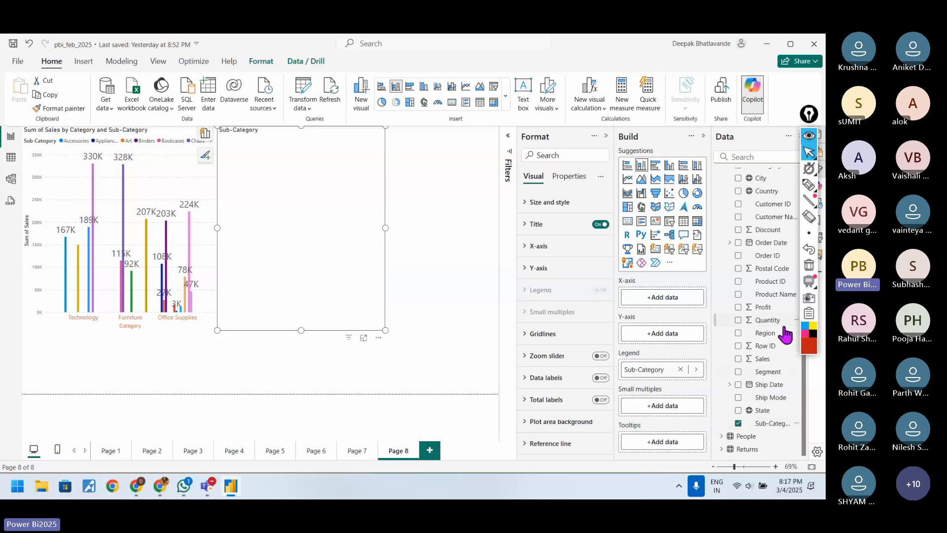
{"action": "left_click_drag", "start_coordinate": [764, 364], "coordinate": [680, 340]}
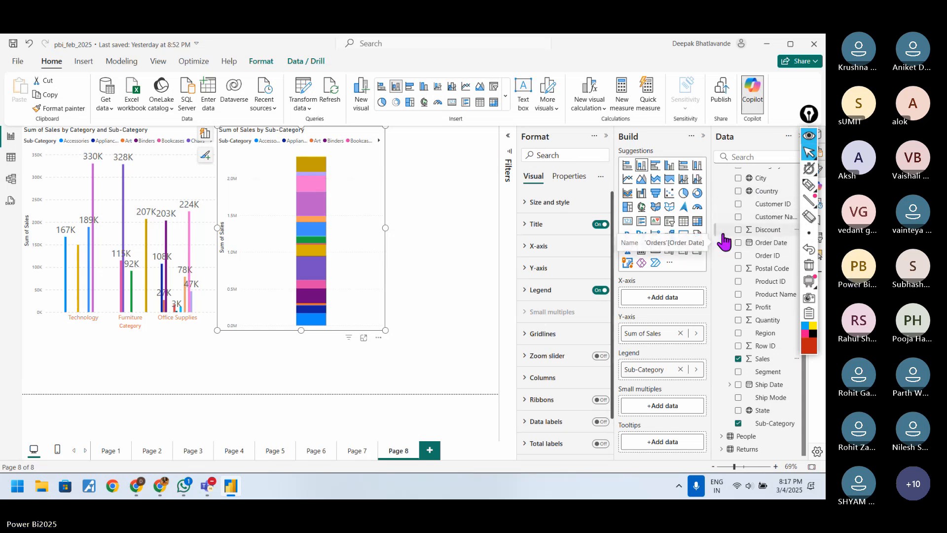
{"action": "scroll", "coordinate": [805, 388], "scroll_direction": "up", "scroll_amount": 2}
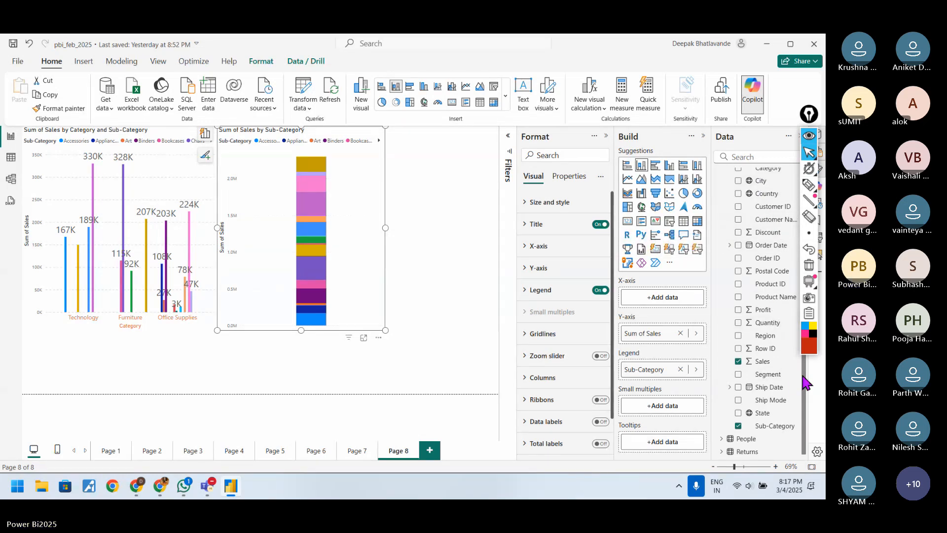
{"action": "left_click_drag", "start_coordinate": [762, 196], "coordinate": [673, 299]}
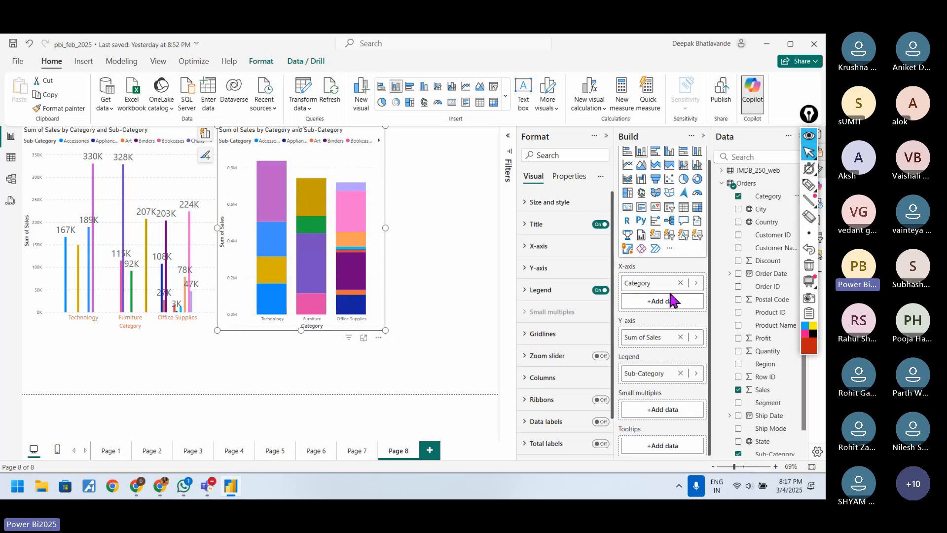
Step: Handwrite the word "Stacked" below the stacked column chart with the pen
{"action": "left_click", "coordinate": [809, 185]}
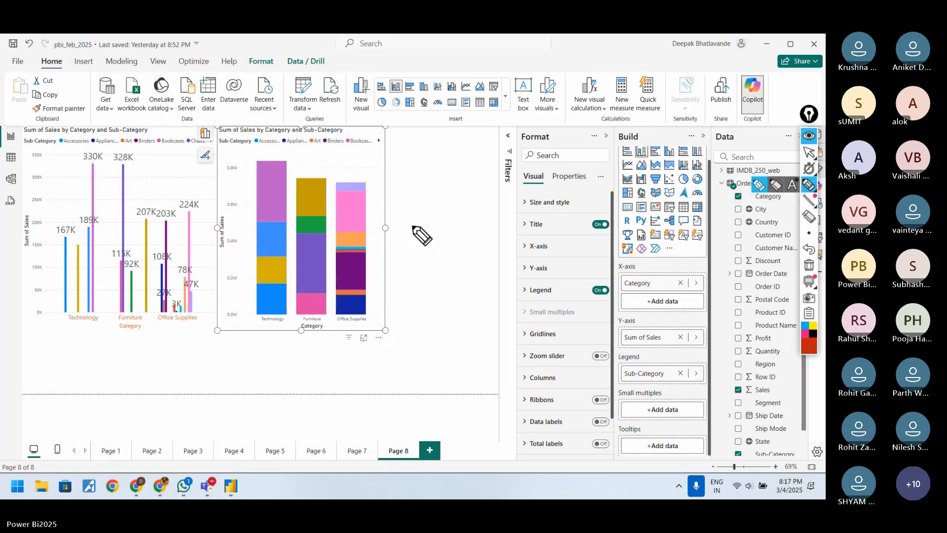
{"action": "mouse_move", "coordinate": [242, 356]}
{"action": "left_mouse_down"}
{"action": "mouse_move", "coordinate": [248, 367]}
{"action": "mouse_move", "coordinate": [279, 348]}
{"action": "left_mouse_up"}
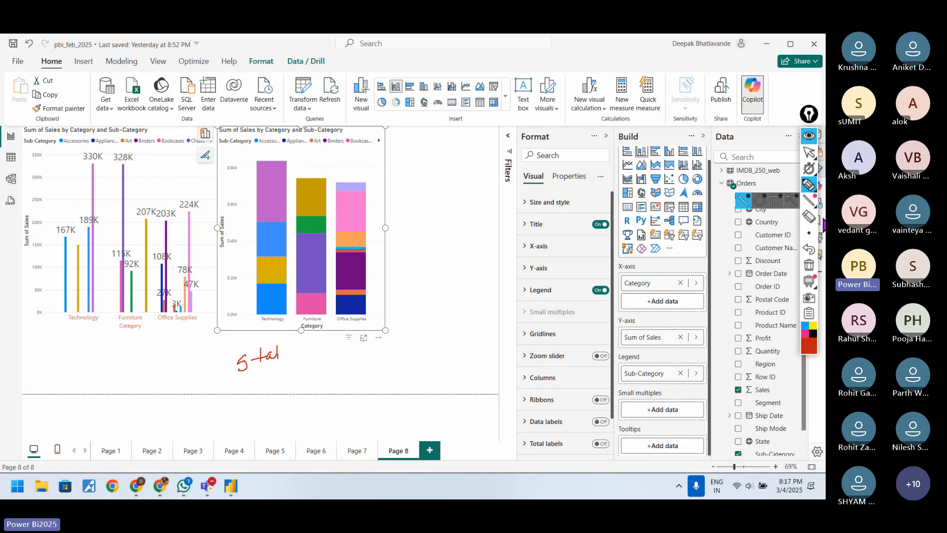
{"action": "key", "text": "ctrl+z"}
{"action": "mouse_move", "coordinate": [279, 359]}
{"action": "left_mouse_down"}
{"action": "mouse_move", "coordinate": [308, 351]}
{"action": "mouse_move", "coordinate": [296, 349]}
{"action": "left_mouse_up"}
Step: Sketch a tower of four stacked boxes with connecting arcs beside the stacked chart, and clear the drawings
{"action": "mouse_move", "coordinate": [411, 336]}
{"action": "left_mouse_down"}
{"action": "mouse_move", "coordinate": [412, 367]}
{"action": "mouse_move", "coordinate": [457, 331]}
{"action": "mouse_move", "coordinate": [460, 369]}
{"action": "mouse_move", "coordinate": [437, 315]}
{"action": "mouse_move", "coordinate": [445, 331]}
{"action": "left_mouse_up"}
{"action": "left_click_drag", "start_coordinate": [419, 296], "coordinate": [419, 314]}
{"action": "left_click_drag", "start_coordinate": [415, 302], "coordinate": [434, 310]}
{"action": "left_click_drag", "start_coordinate": [420, 276], "coordinate": [429, 294]}
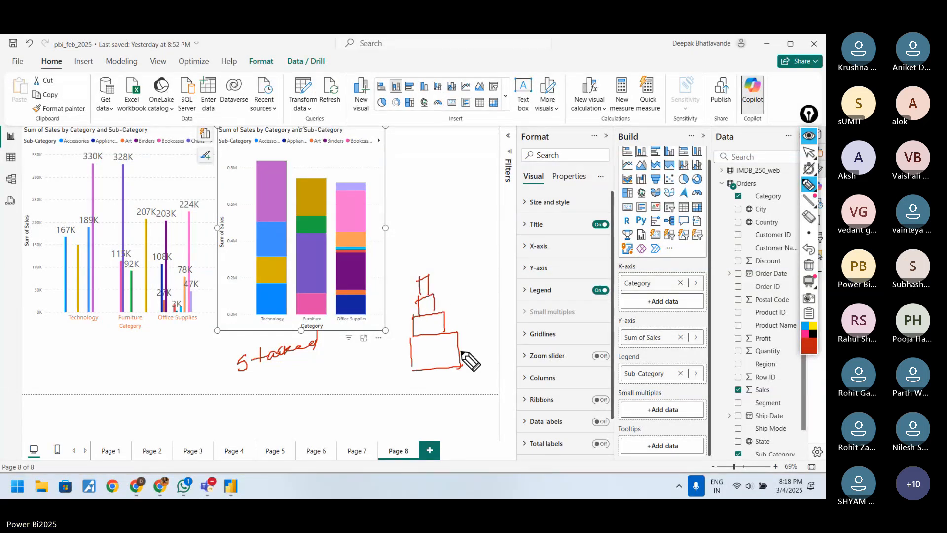
{"action": "left_click_drag", "start_coordinate": [462, 365], "coordinate": [474, 340]}
{"action": "left_click_drag", "start_coordinate": [437, 278], "coordinate": [454, 294]}
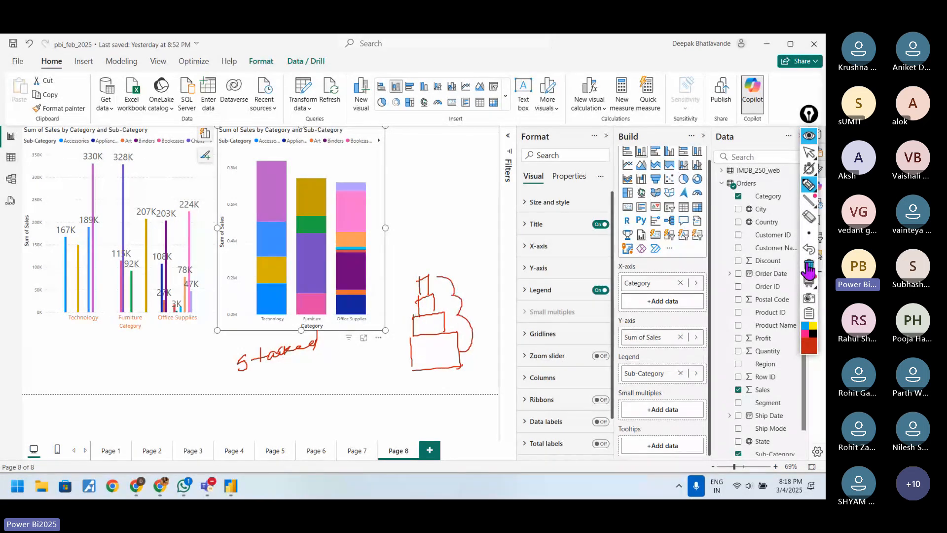
{"action": "left_click", "coordinate": [808, 269]}
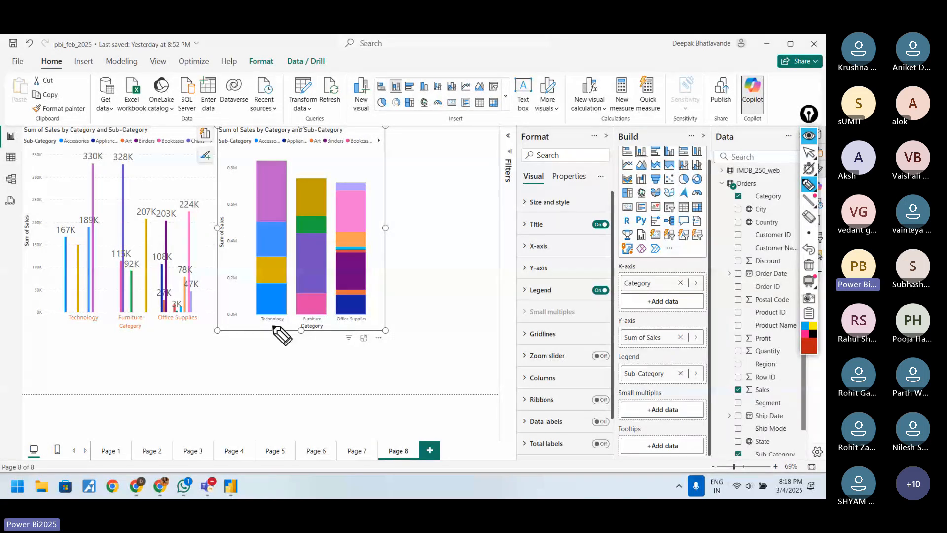
Step: Underline Technology and its 330K label in the clustered chart, and mark each segment of the stacked Technology column
{"action": "left_click_drag", "start_coordinate": [90, 320], "coordinate": [71, 321]}
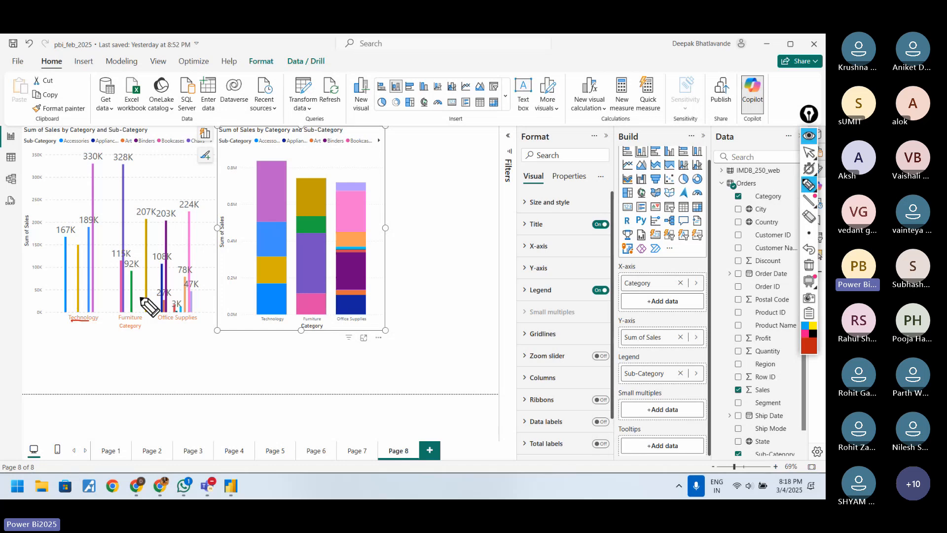
{"action": "left_click_drag", "start_coordinate": [267, 298], "coordinate": [274, 271]}
{"action": "left_click_drag", "start_coordinate": [270, 237], "coordinate": [275, 207]}
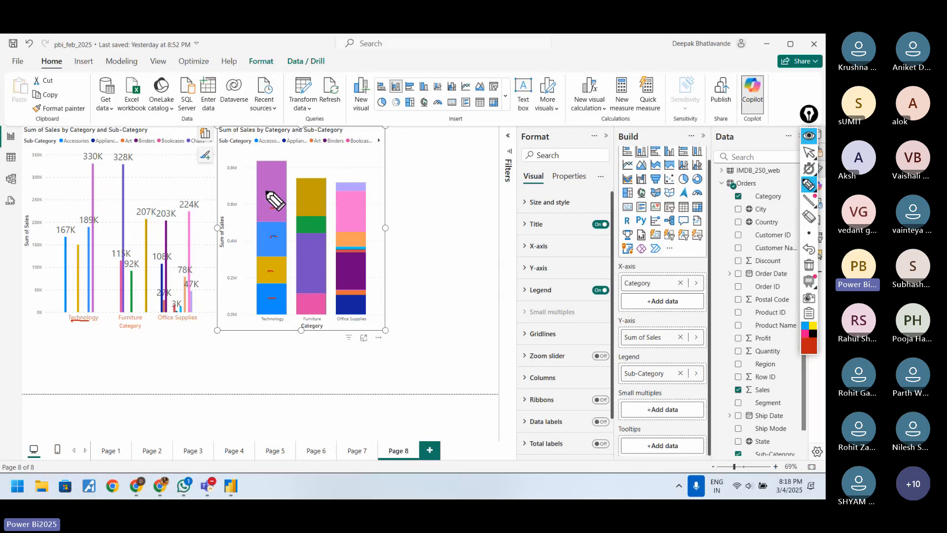
{"action": "left_click_drag", "start_coordinate": [87, 163], "coordinate": [103, 162]}
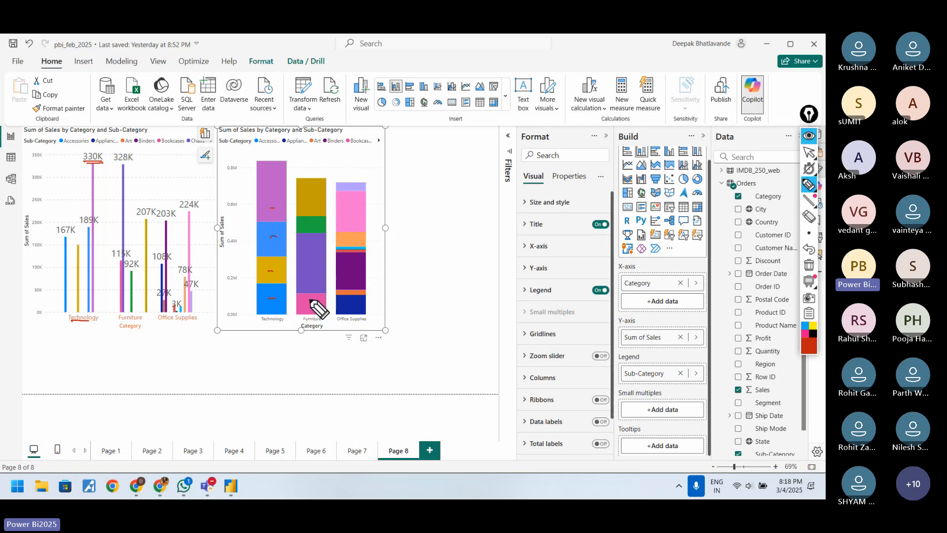
Step: Turn on data labels for the stacked column chart
{"action": "left_click", "coordinate": [805, 154]}
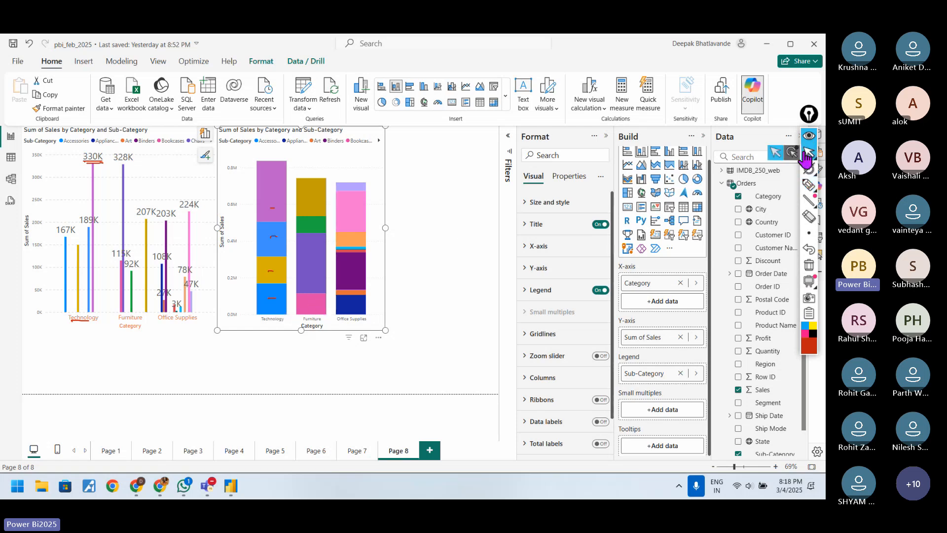
{"action": "left_click", "coordinate": [365, 143]}
{"action": "left_click", "coordinate": [373, 186]}
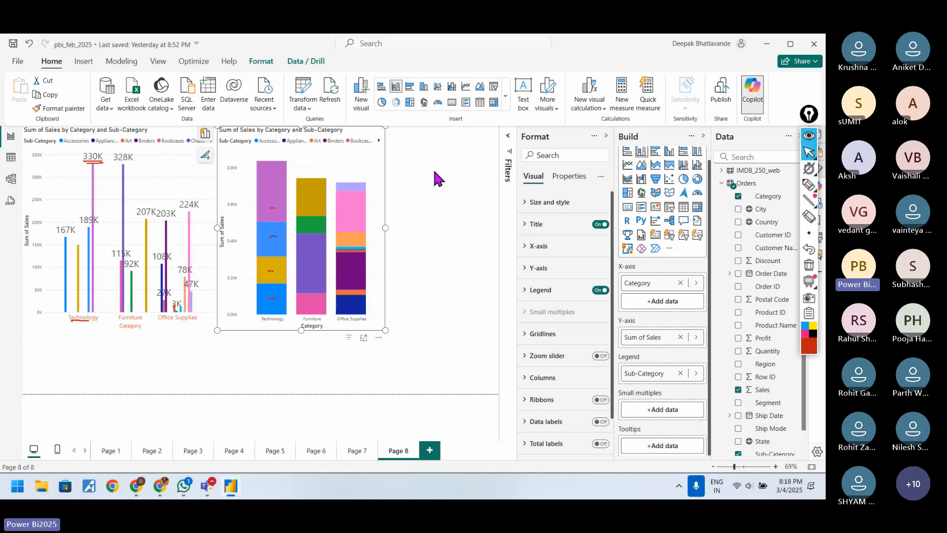
{"action": "left_click", "coordinate": [577, 202]}
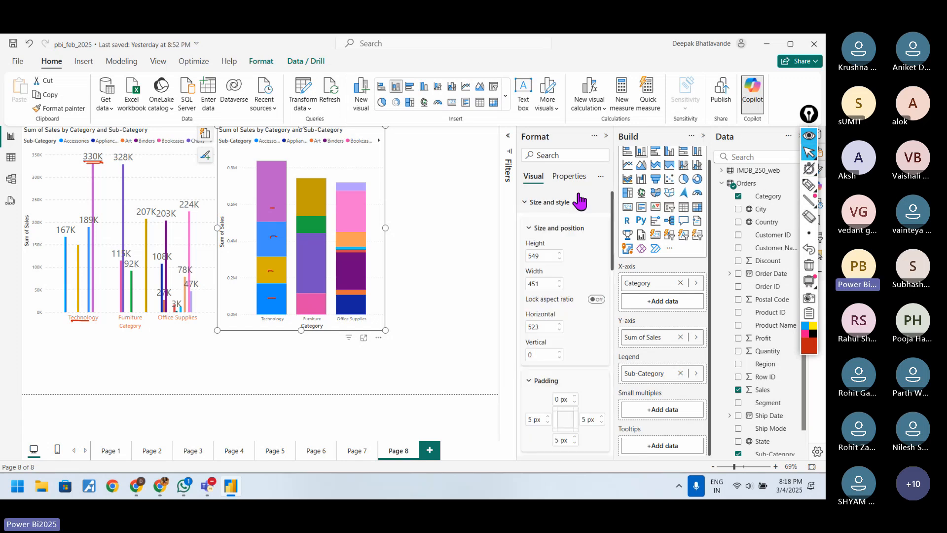
{"action": "left_click", "coordinate": [575, 202]}
{"action": "scroll", "coordinate": [564, 363], "scroll_direction": "down", "scroll_amount": 1}
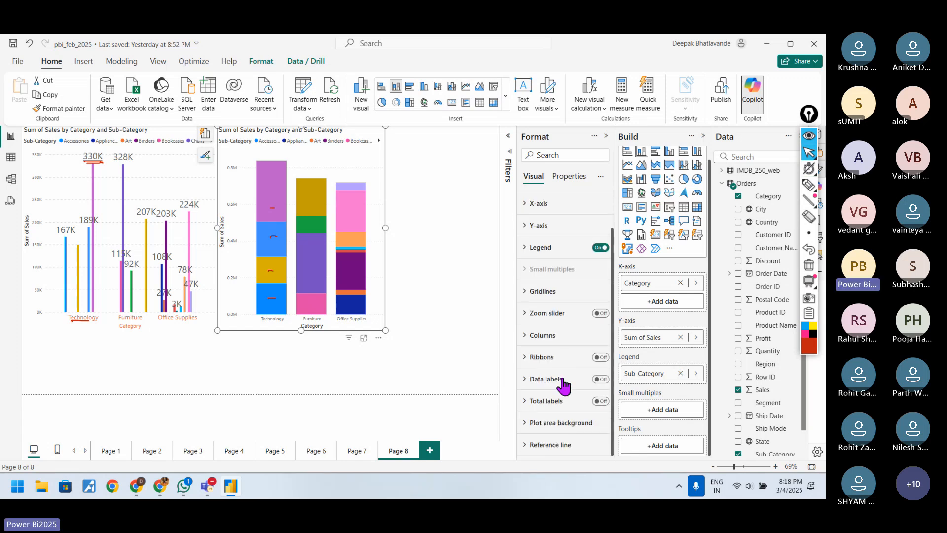
{"action": "left_click", "coordinate": [602, 380]}
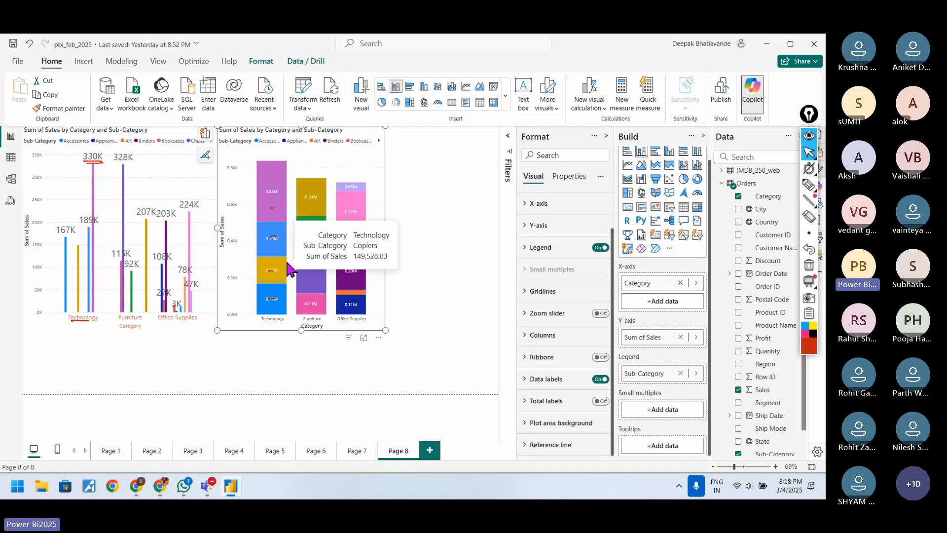
Step: Open the stacked column chart in focus mode and clear the leftover pen marks
{"action": "left_click", "coordinate": [364, 338]}
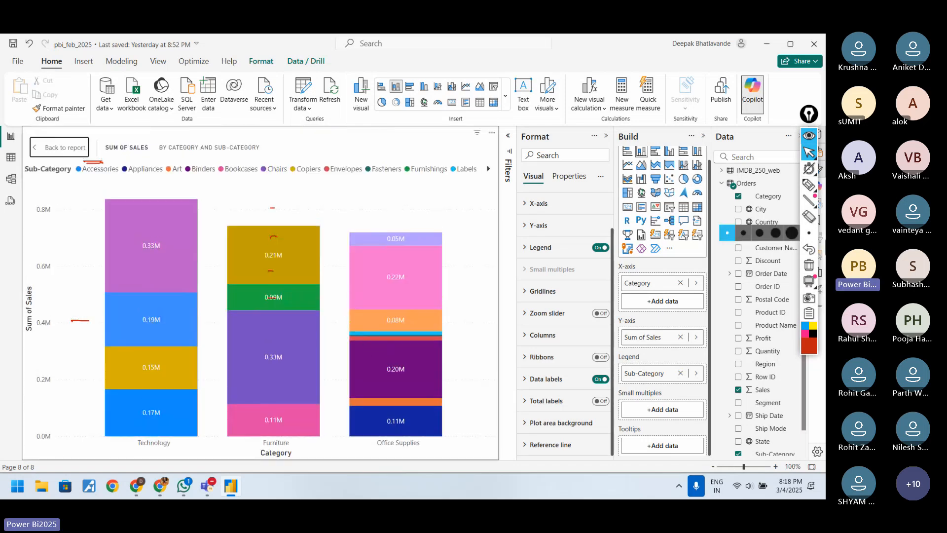
{"action": "left_click", "coordinate": [808, 265]}
{"action": "mouse_move", "coordinate": [432, 245]}
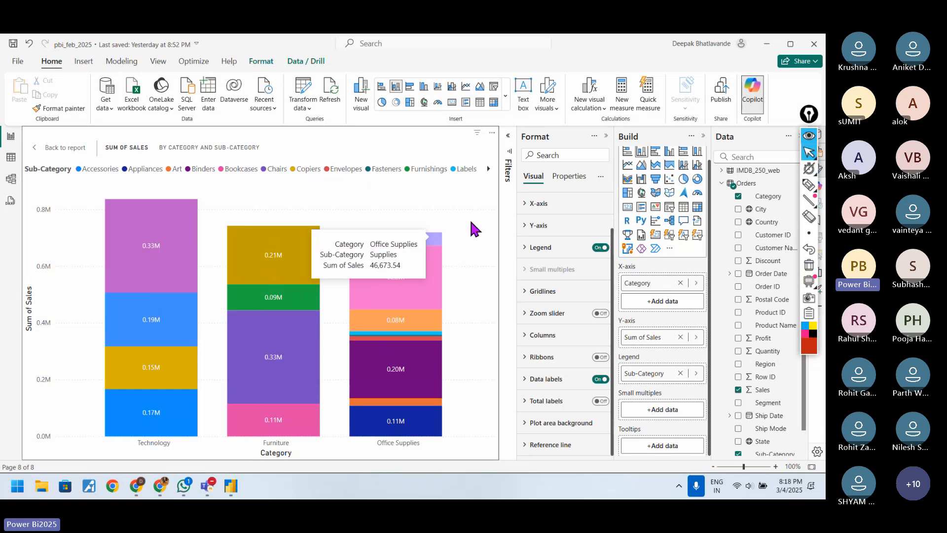
Step: Draw a horizontal line from the top of the stacked Technology column to the Sum of Sales axis and double-underline Technology
{"action": "left_click", "coordinate": [809, 188]}
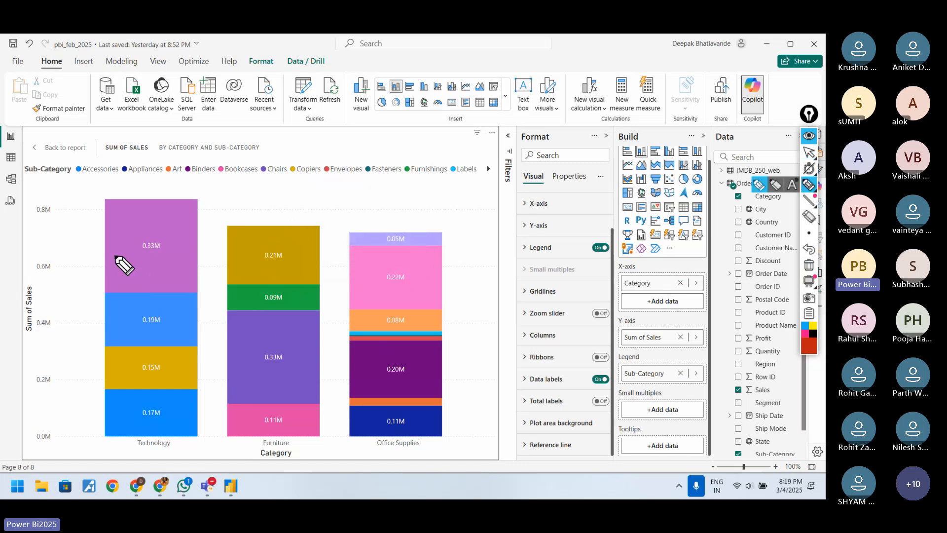
{"action": "left_click_drag", "start_coordinate": [49, 201], "coordinate": [105, 201]}
{"action": "left_click_drag", "start_coordinate": [42, 200], "coordinate": [109, 199]}
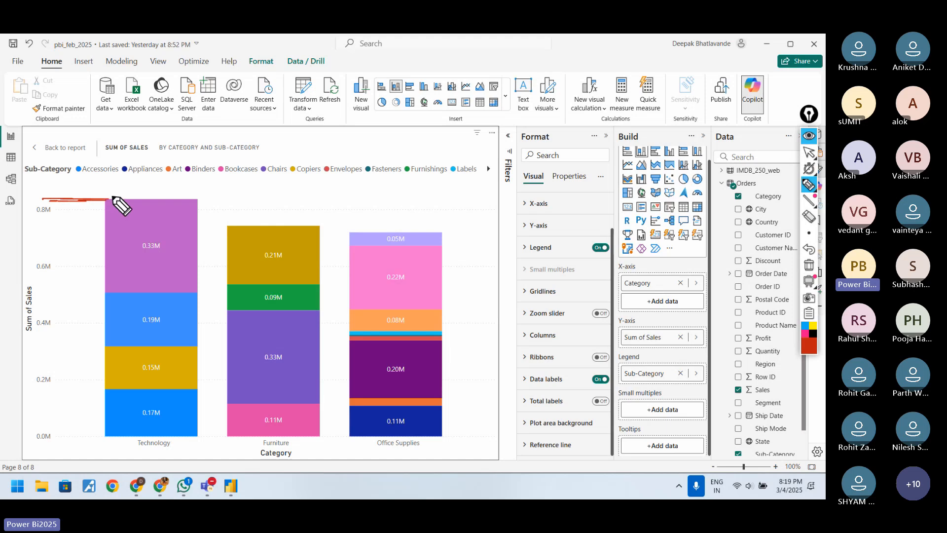
{"action": "left_click_drag", "start_coordinate": [139, 448], "coordinate": [140, 452]}
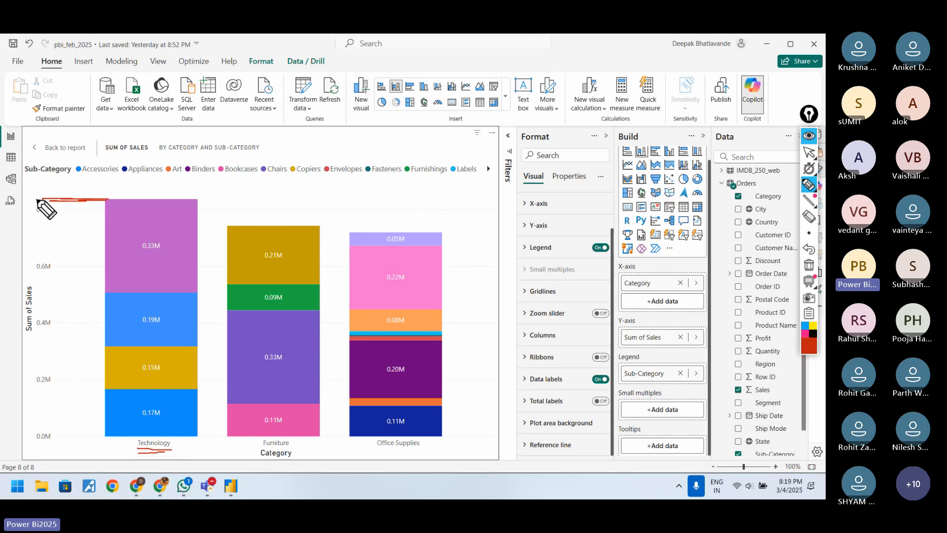
{"action": "left_click_drag", "start_coordinate": [37, 199], "coordinate": [81, 199]}
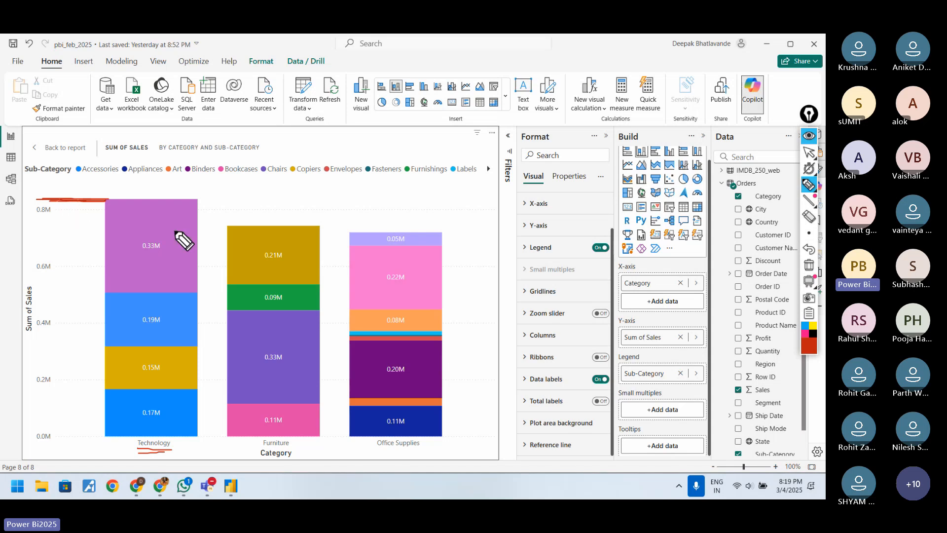
Step: Underline the 0.33M and 0.19M labels and the Bookcases legend entry, circle Technology, and clear the drawings
{"action": "left_click_drag", "start_coordinate": [143, 253], "coordinate": [172, 256]}
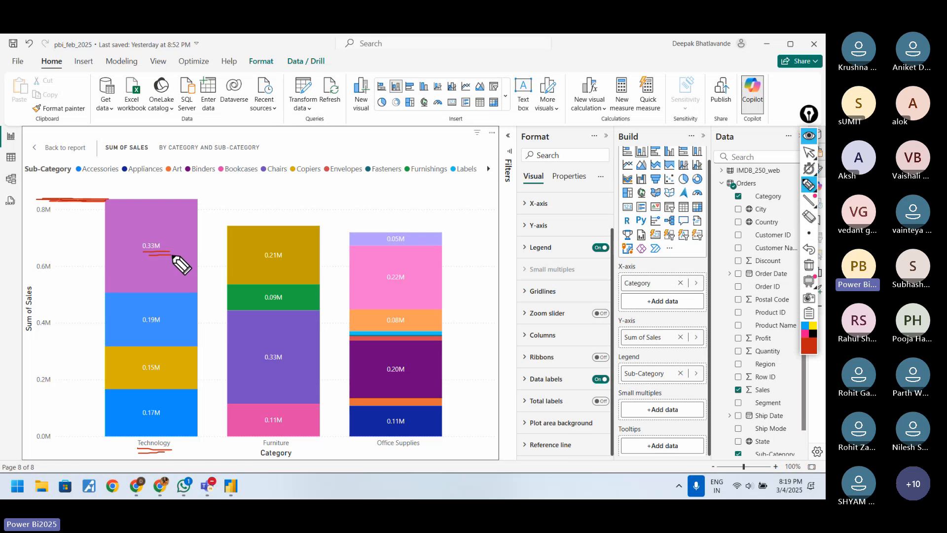
{"action": "left_click_drag", "start_coordinate": [230, 176], "coordinate": [254, 175]}
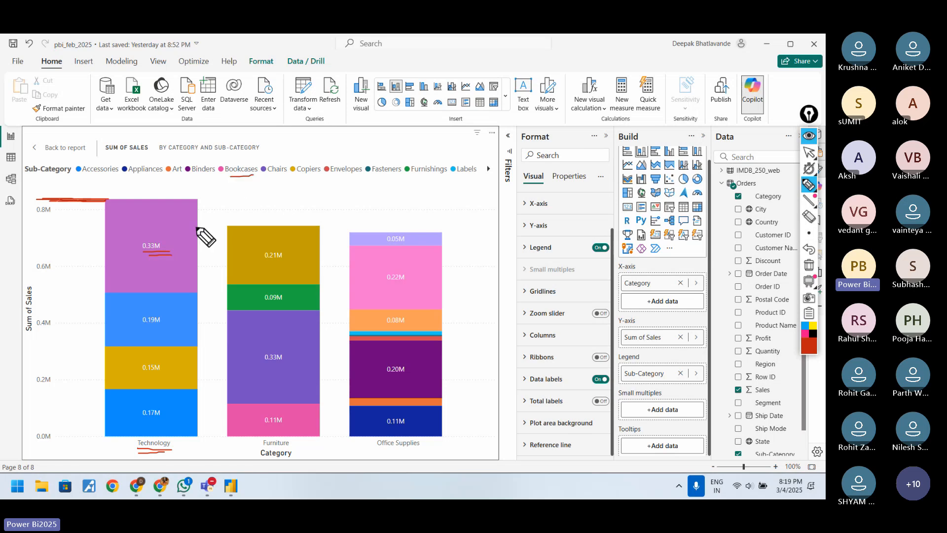
{"action": "left_click_drag", "start_coordinate": [139, 330], "coordinate": [159, 329]}
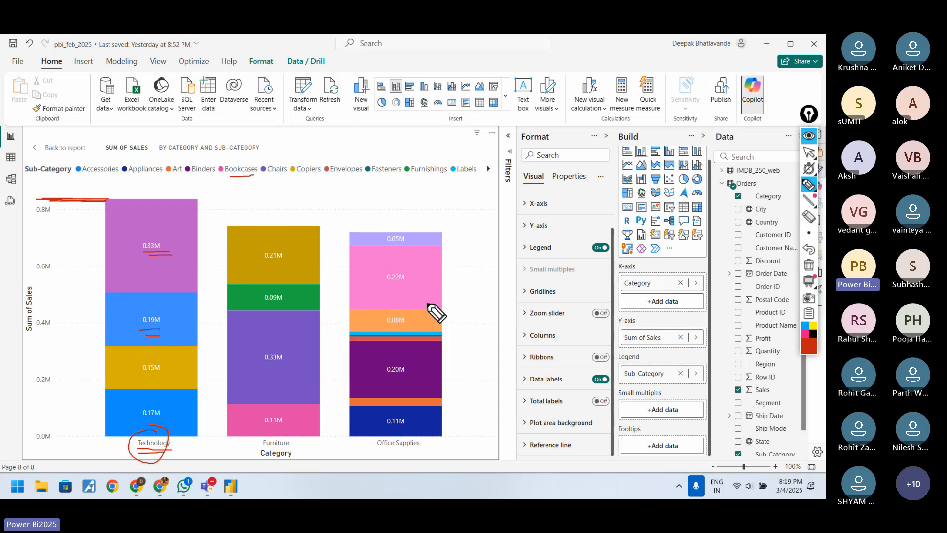
{"action": "left_click", "coordinate": [806, 267]}
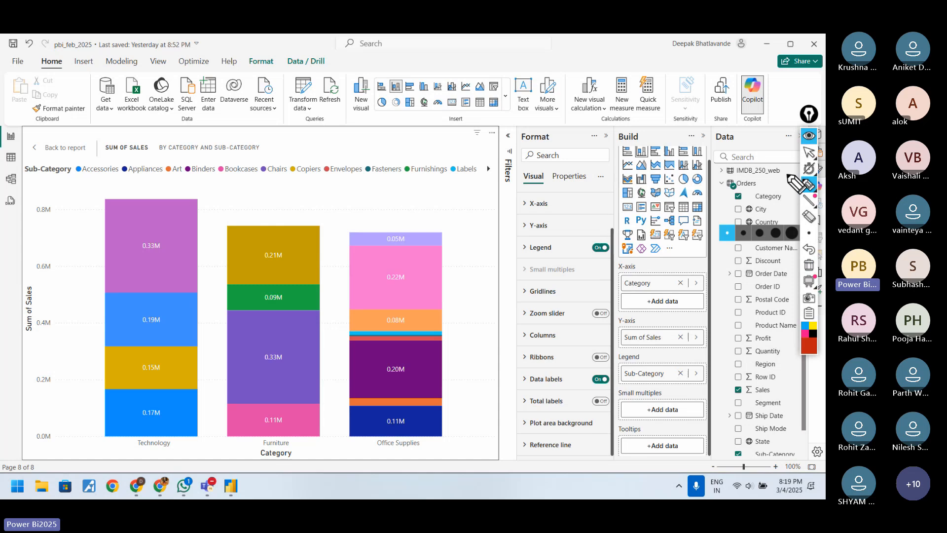
{"action": "left_click", "coordinate": [809, 152]}
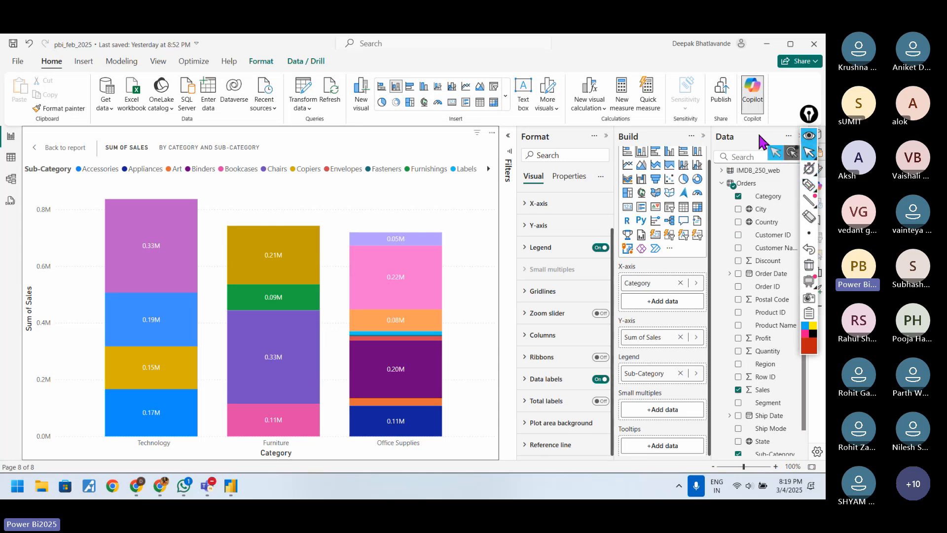
Step: Turn on total labels for the stacked column chart and reopen it in focus mode
{"action": "left_click", "coordinate": [72, 148]}
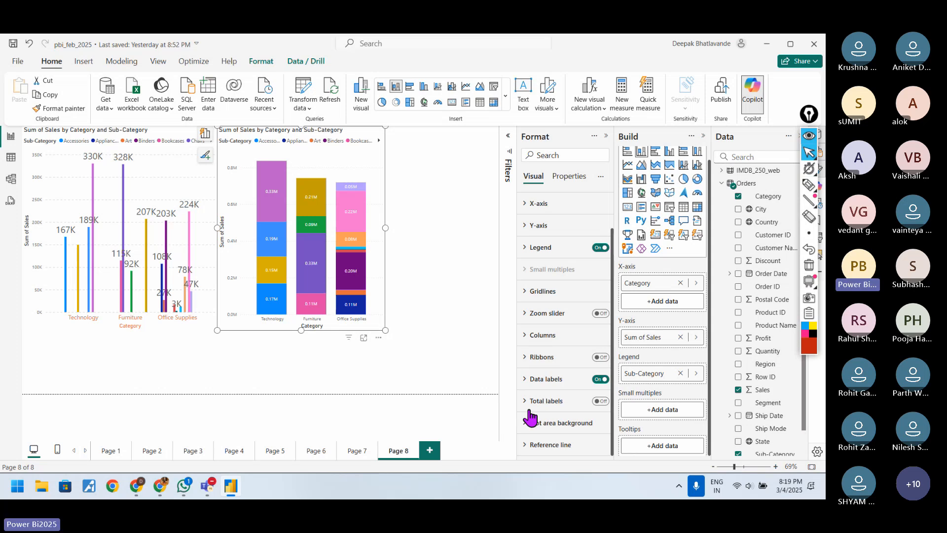
{"action": "left_click", "coordinate": [601, 403]}
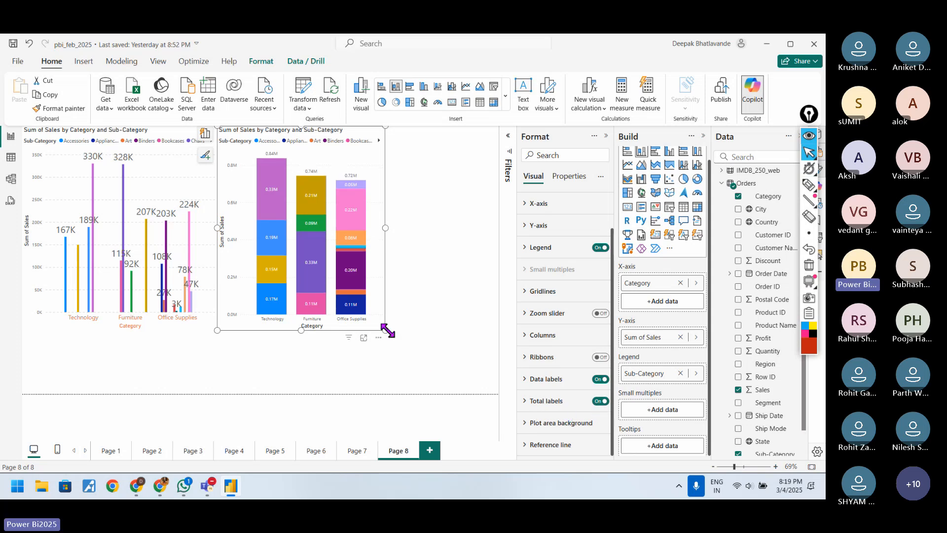
{"action": "left_click", "coordinate": [363, 337]}
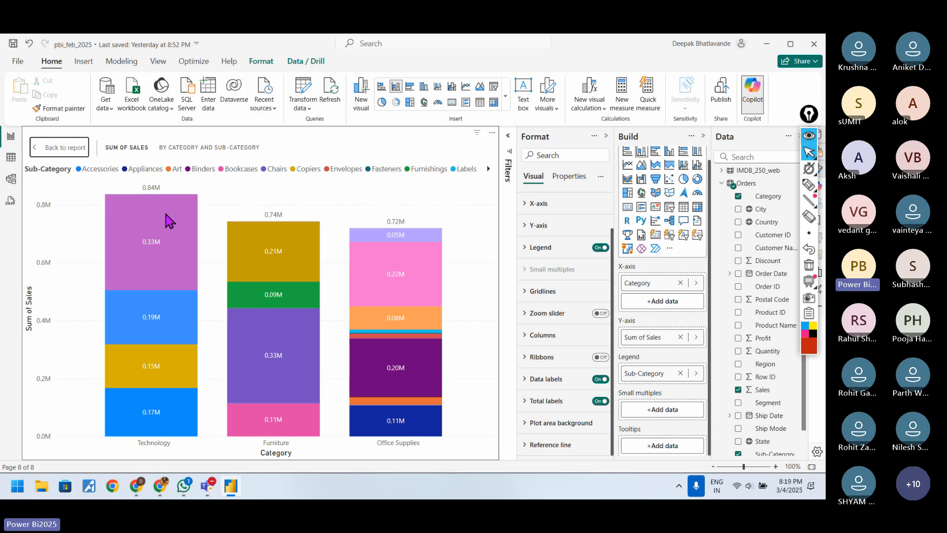
Step: Try None as the display units for the stacked chart's total labels and change them to Thousands
{"action": "left_click", "coordinate": [566, 401]}
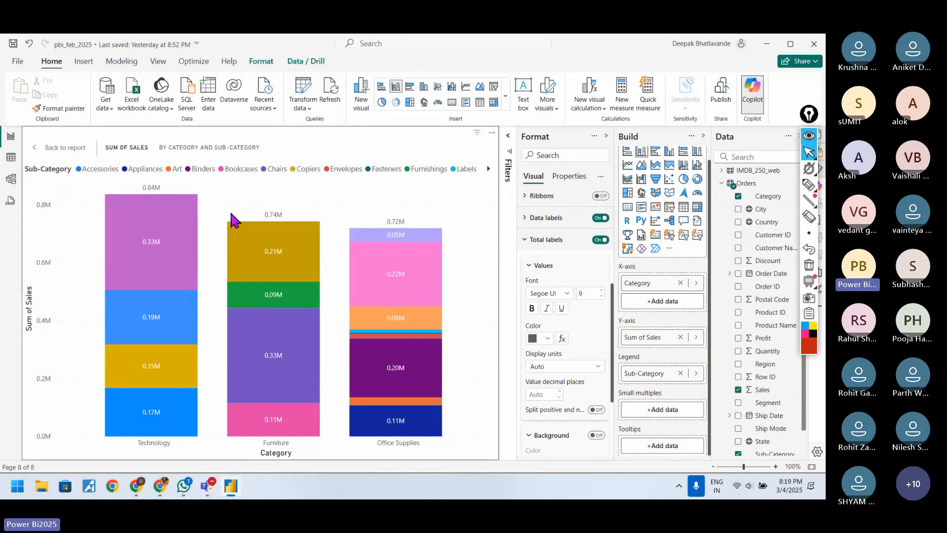
{"action": "left_click", "coordinate": [598, 368]}
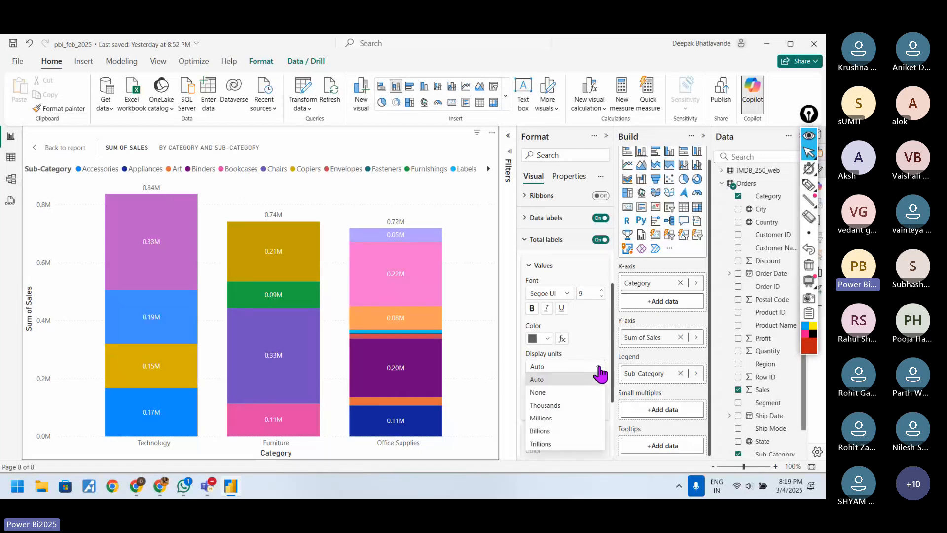
{"action": "left_click", "coordinate": [562, 396]}
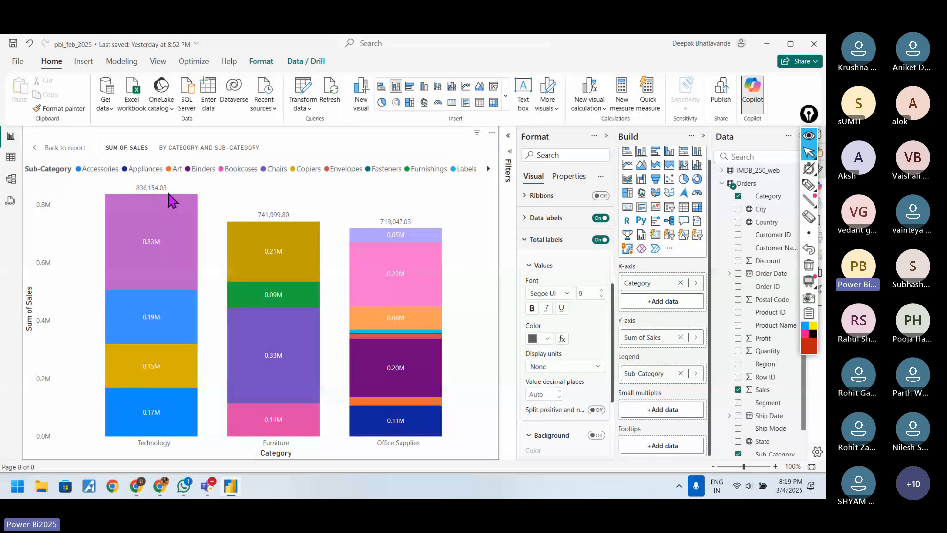
{"action": "left_click", "coordinate": [598, 368]}
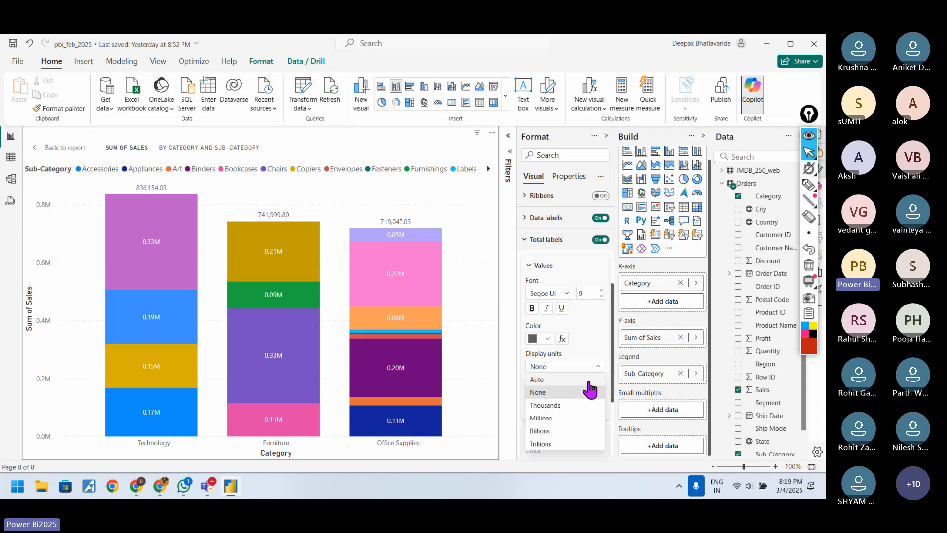
{"action": "left_click", "coordinate": [545, 405]}
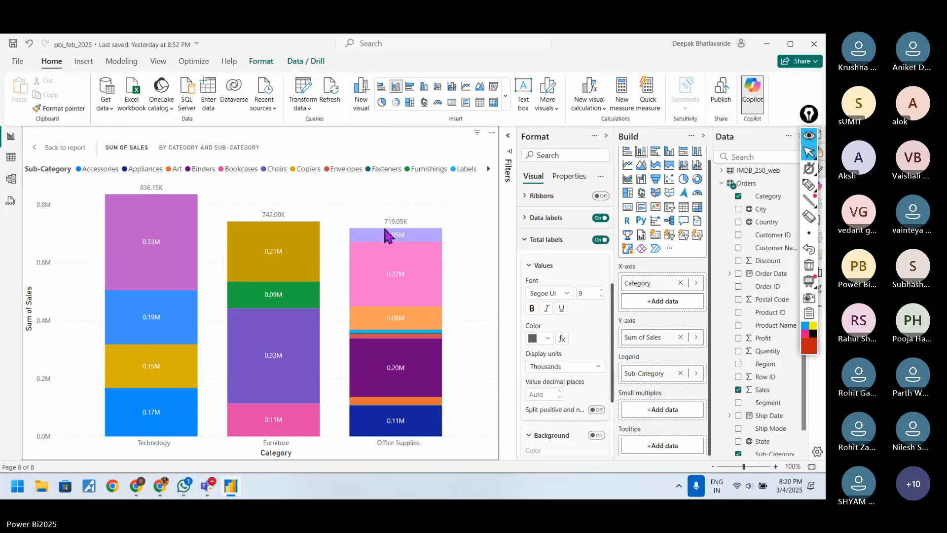
Step: Switch the total labels' display units to Auto and back to Thousands
{"action": "left_click", "coordinate": [590, 367]}
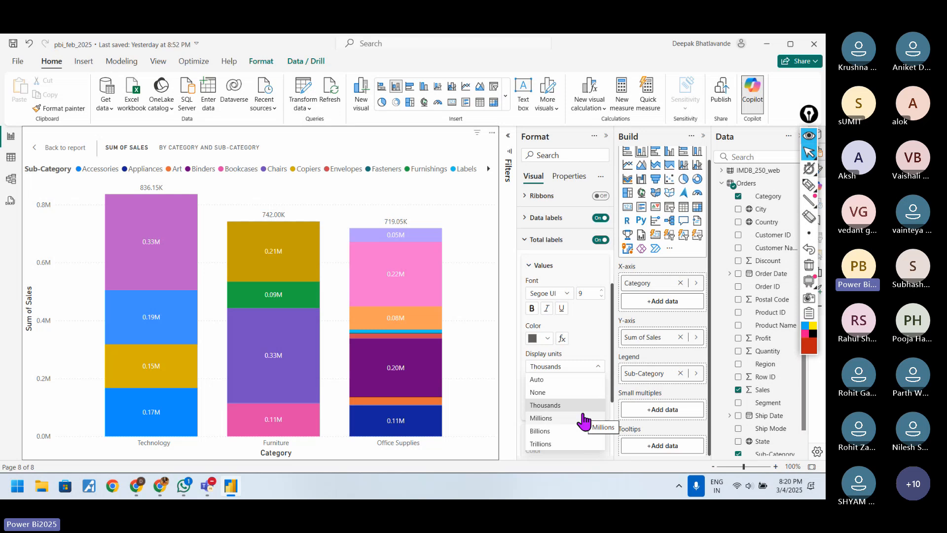
{"action": "left_click", "coordinate": [587, 381]}
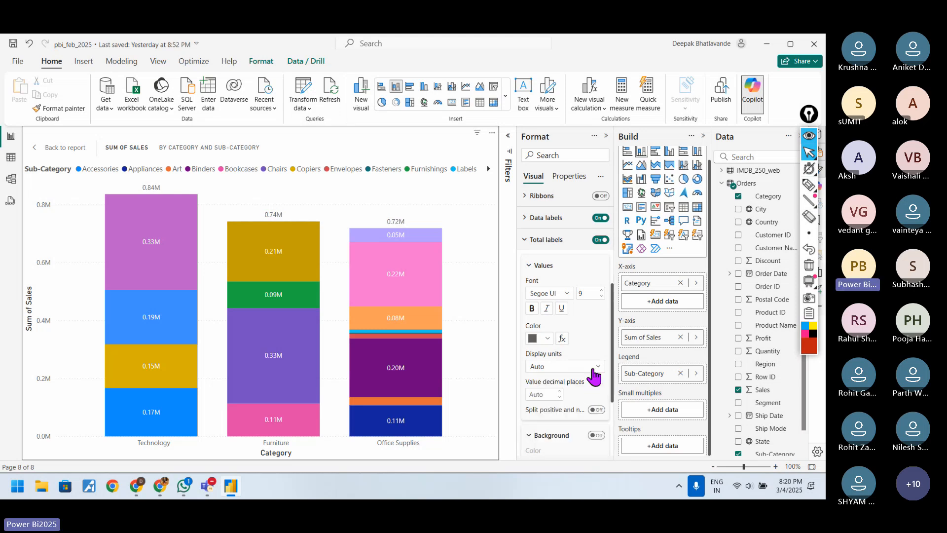
{"action": "left_click", "coordinate": [588, 370]}
{"action": "left_click", "coordinate": [564, 405]}
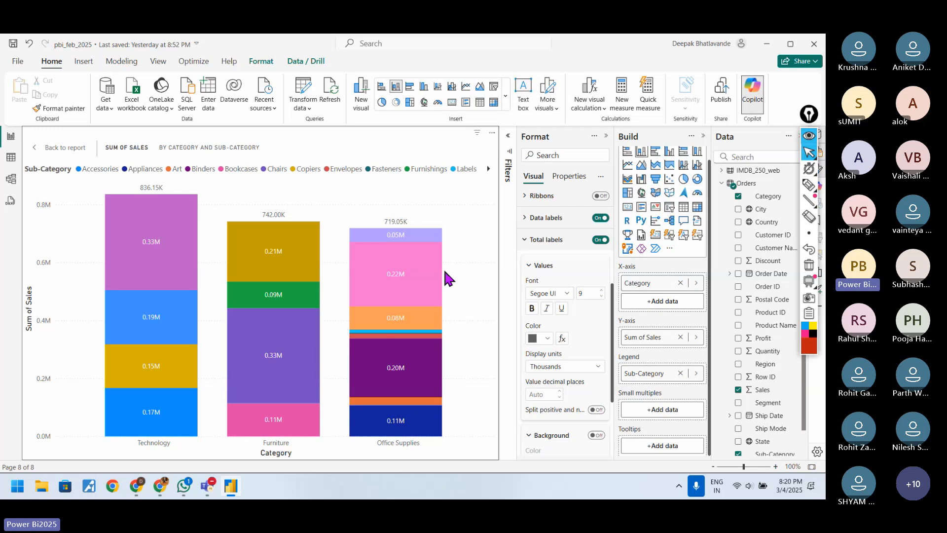
Step: Color the total labels red and set their font size to 12
{"action": "left_click", "coordinate": [547, 338]}
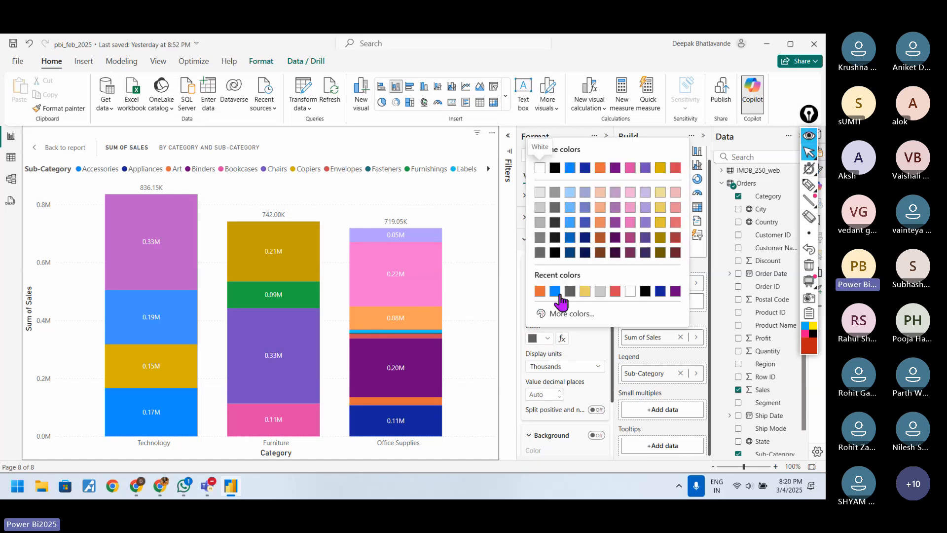
{"action": "left_click", "coordinate": [675, 168]}
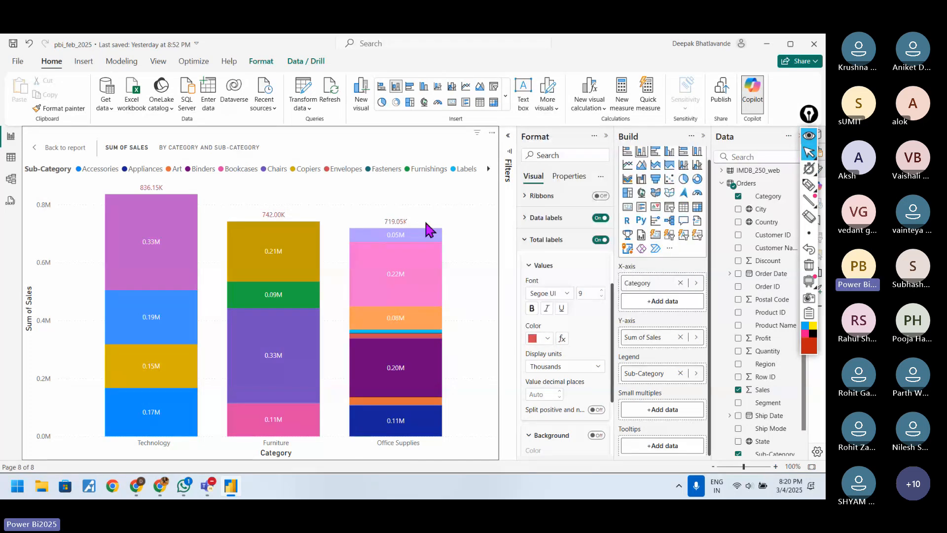
{"action": "left_click", "coordinate": [590, 295]}
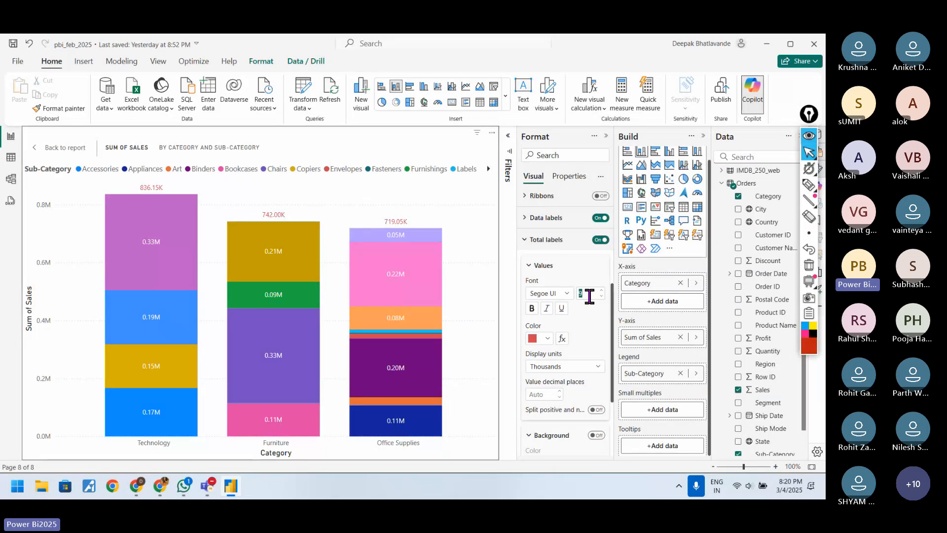
{"action": "type", "text": "12"}
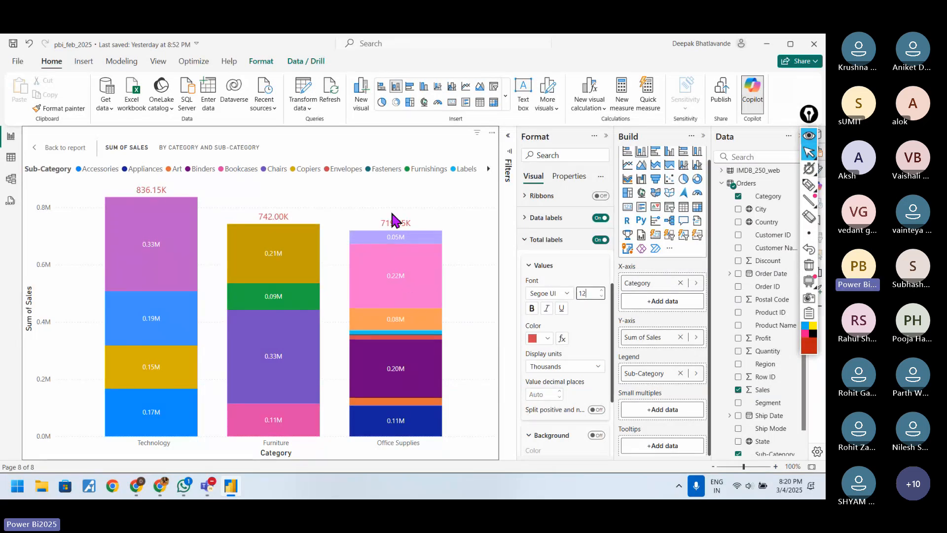
{"action": "mouse_move", "coordinate": [137, 392]}
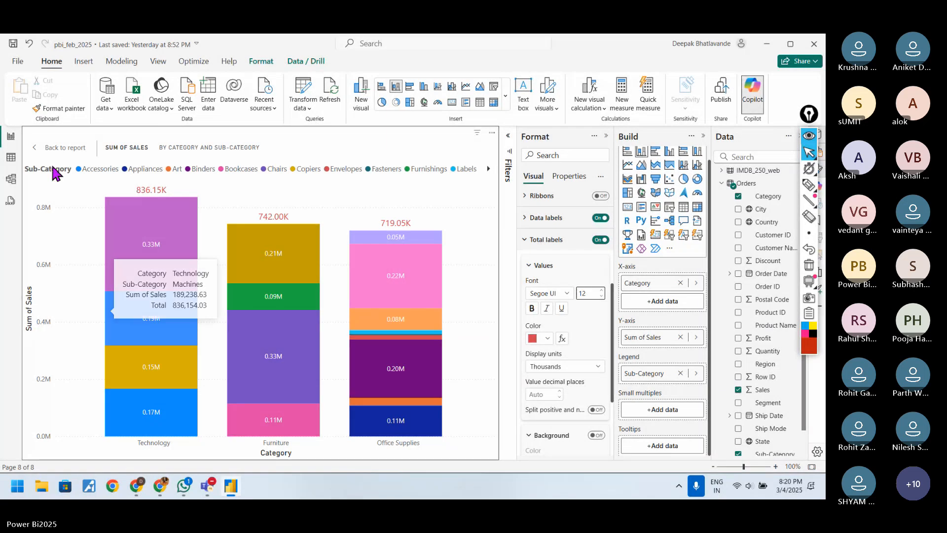
Step: Return to the report page, shrink the stacked column chart and place it low along the page's left edge
{"action": "left_click", "coordinate": [54, 147]}
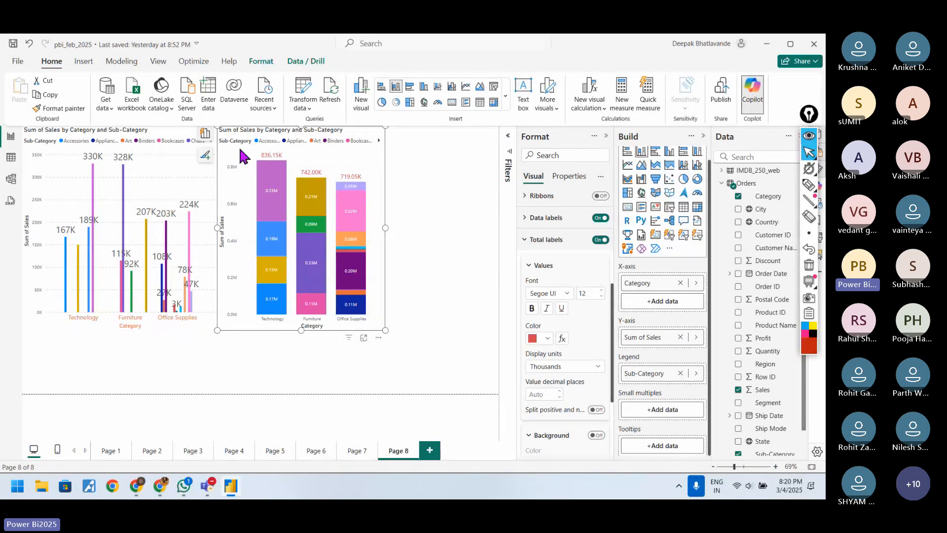
{"action": "left_click_drag", "start_coordinate": [235, 130], "coordinate": [168, 320]}
{"action": "left_click_drag", "start_coordinate": [318, 189], "coordinate": [156, 290]}
Step: Reduce the clustered column chart's height to clear the stacked chart and widen it across most of the page
{"action": "left_click", "coordinate": [214, 293]}
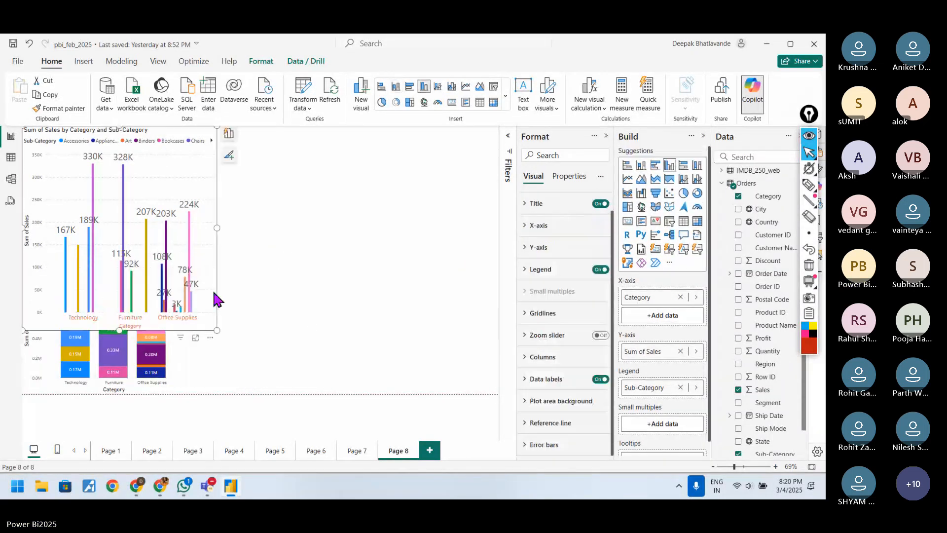
{"action": "left_click_drag", "start_coordinate": [217, 330], "coordinate": [183, 260]}
{"action": "left_click_drag", "start_coordinate": [185, 193], "coordinate": [379, 193]}
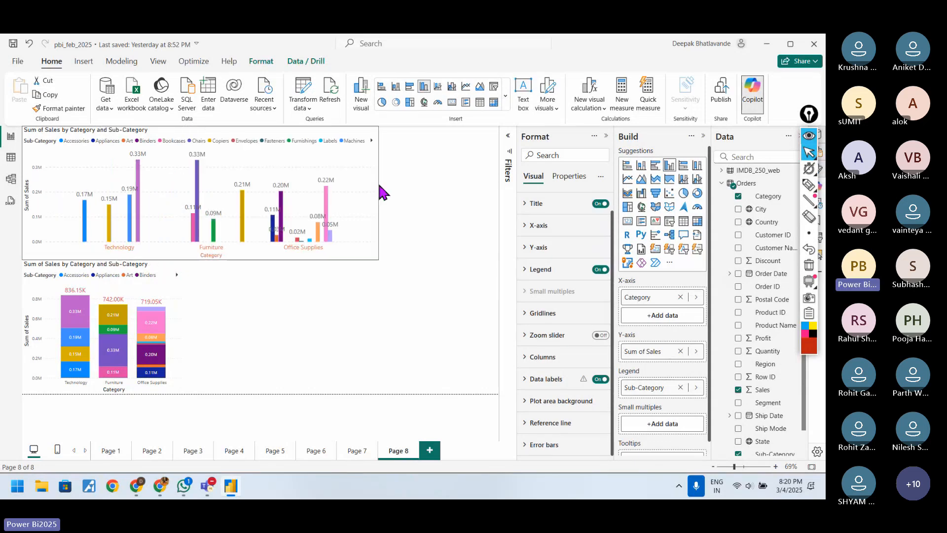
{"action": "left_click", "coordinate": [228, 281]}
Step: Mark the stacked chart with pen arrows and a vertical bracket beside the Sum of Sales axis, and clear the drawings
{"action": "left_click", "coordinate": [809, 185]}
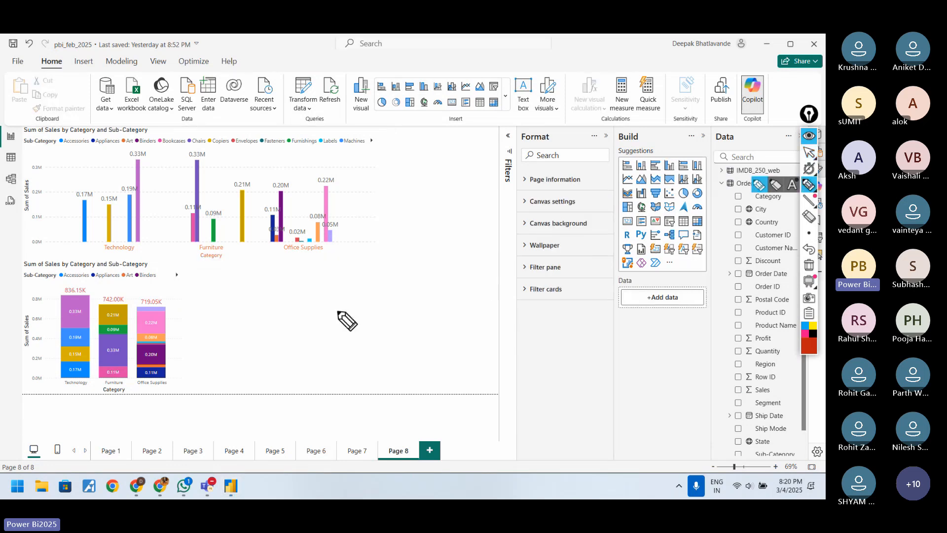
{"action": "left_click", "coordinate": [179, 306]}
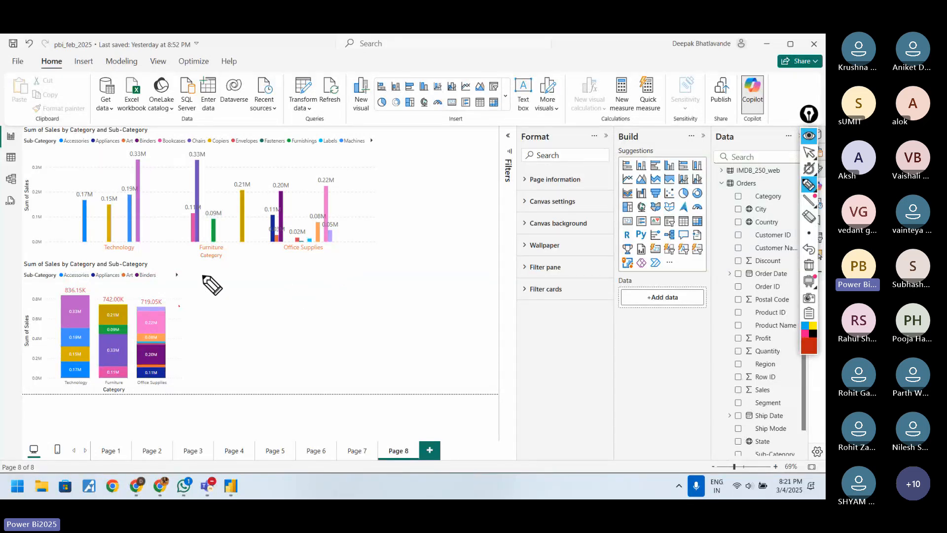
{"action": "left_click_drag", "start_coordinate": [200, 274], "coordinate": [194, 303]}
{"action": "mouse_move", "coordinate": [33, 295]}
{"action": "left_mouse_down"}
{"action": "mouse_move", "coordinate": [50, 296]}
{"action": "mouse_move", "coordinate": [45, 363]}
{"action": "mouse_move", "coordinate": [58, 386]}
{"action": "left_mouse_up"}
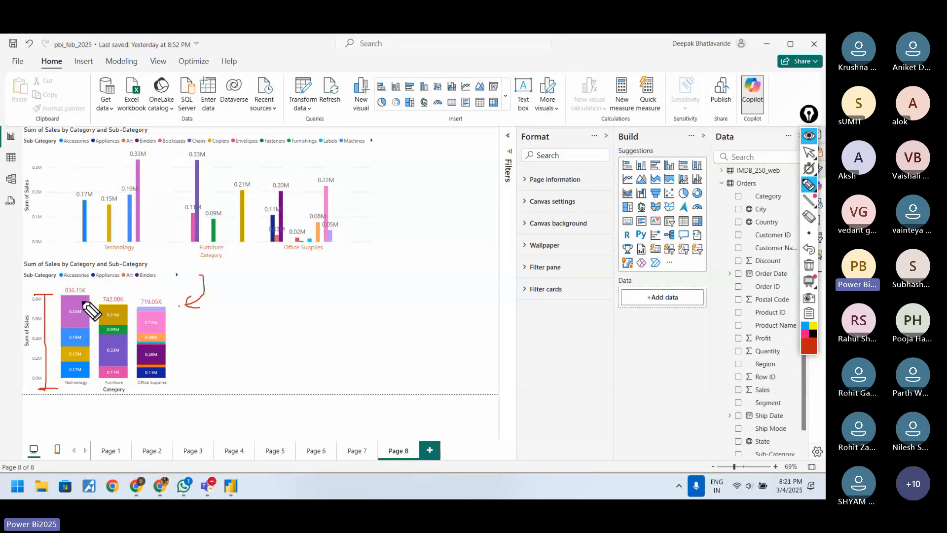
{"action": "left_click_drag", "start_coordinate": [81, 303], "coordinate": [101, 298]}
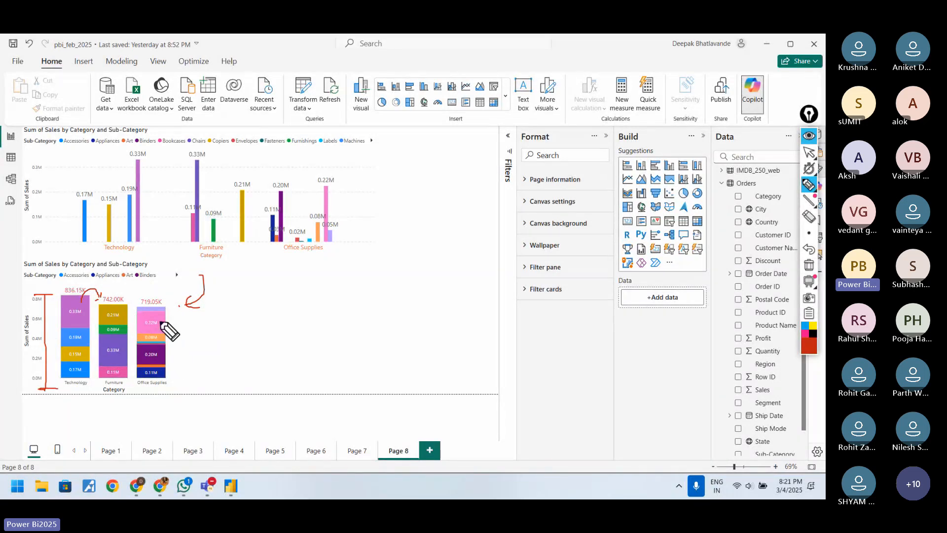
{"action": "left_click", "coordinate": [809, 269]}
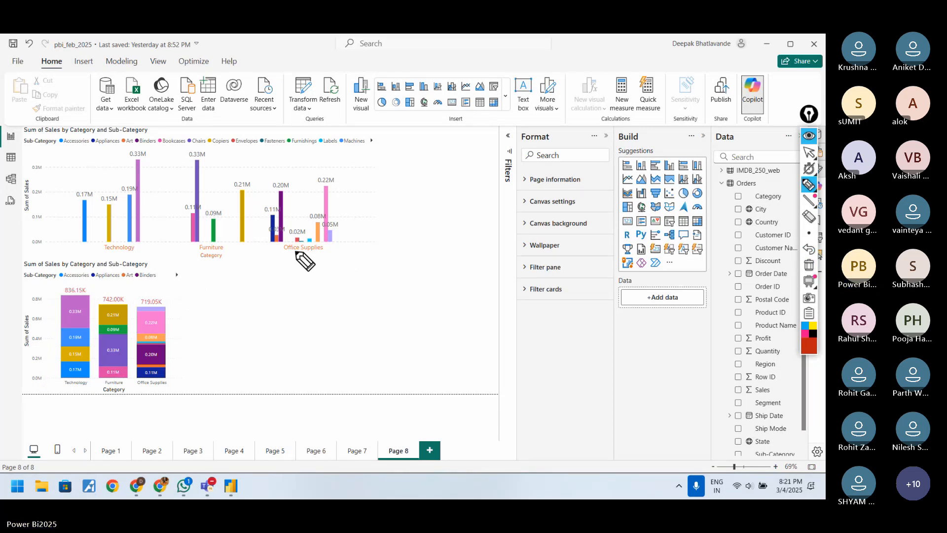
Step: Underline Technology and draw an arrow and a tick beside the clustered chart, clear the marks, and leave the pen tool
{"action": "mouse_move", "coordinate": [146, 256]}
{"action": "left_mouse_down"}
{"action": "mouse_move", "coordinate": [165, 247]}
{"action": "mouse_move", "coordinate": [156, 248]}
{"action": "left_mouse_up"}
{"action": "left_click_drag", "start_coordinate": [92, 251], "coordinate": [140, 253]}
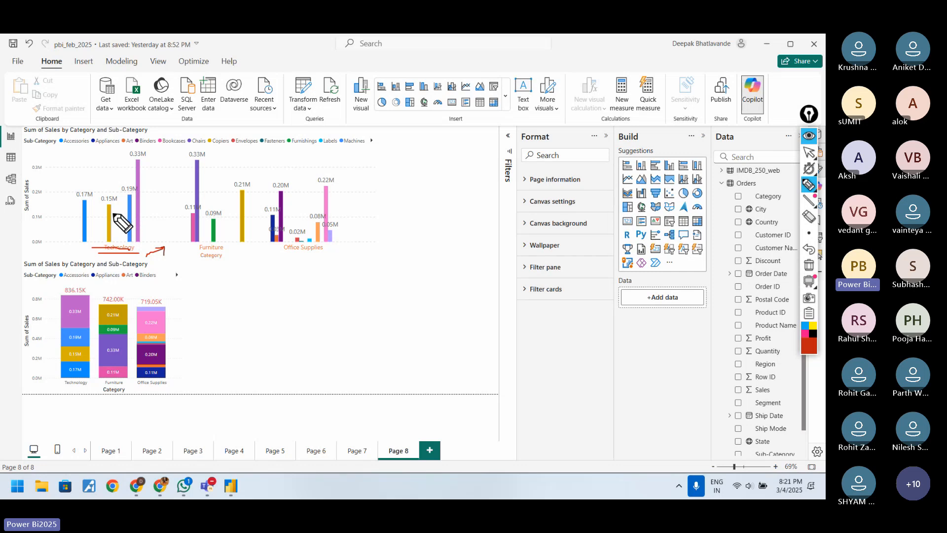
{"action": "left_click_drag", "start_coordinate": [385, 211], "coordinate": [417, 185]}
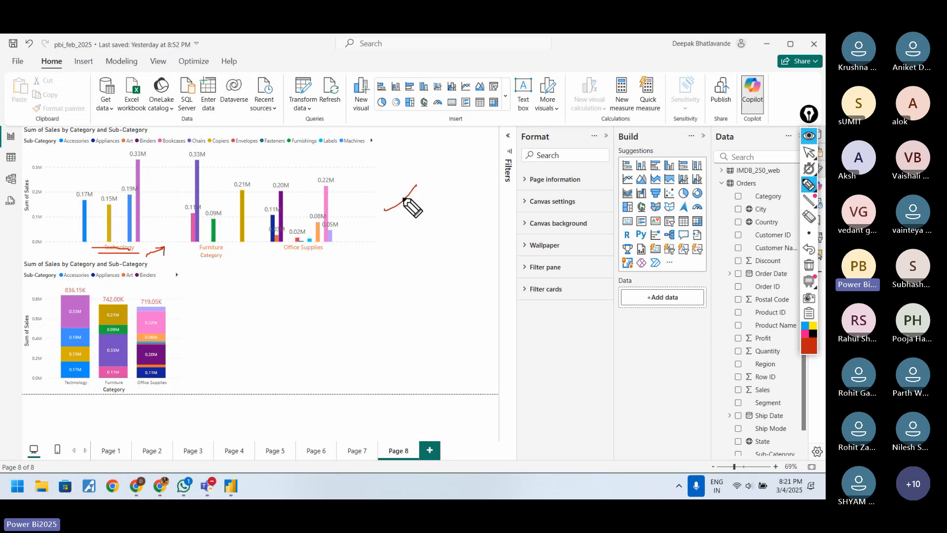
{"action": "left_click", "coordinate": [809, 264]}
{"action": "left_click", "coordinate": [805, 186]}
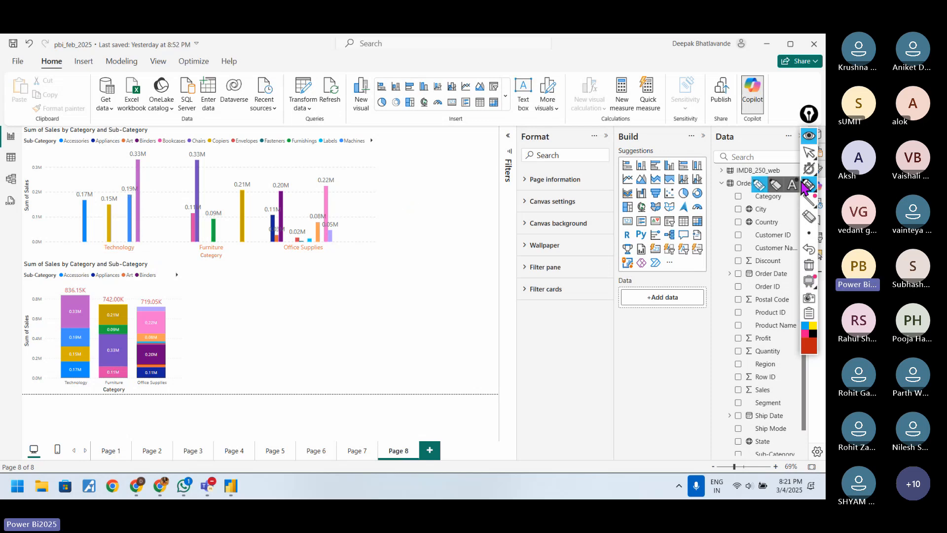
{"action": "left_click", "coordinate": [809, 153]}
Step: Compare the format options of the clustered and stacked column charts, checking which offers Total labels
{"action": "left_click", "coordinate": [374, 155]}
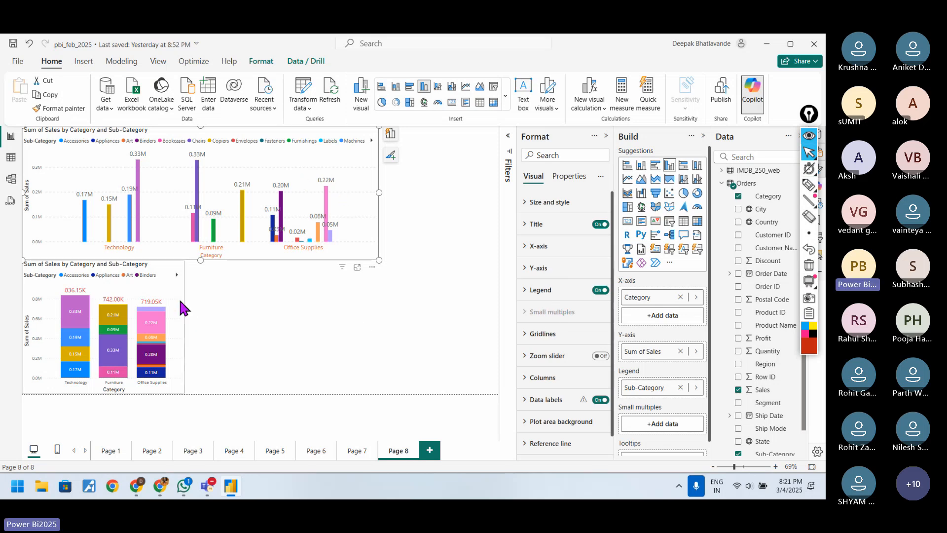
{"action": "scroll", "coordinate": [591, 306], "scroll_direction": "down", "scroll_amount": 1}
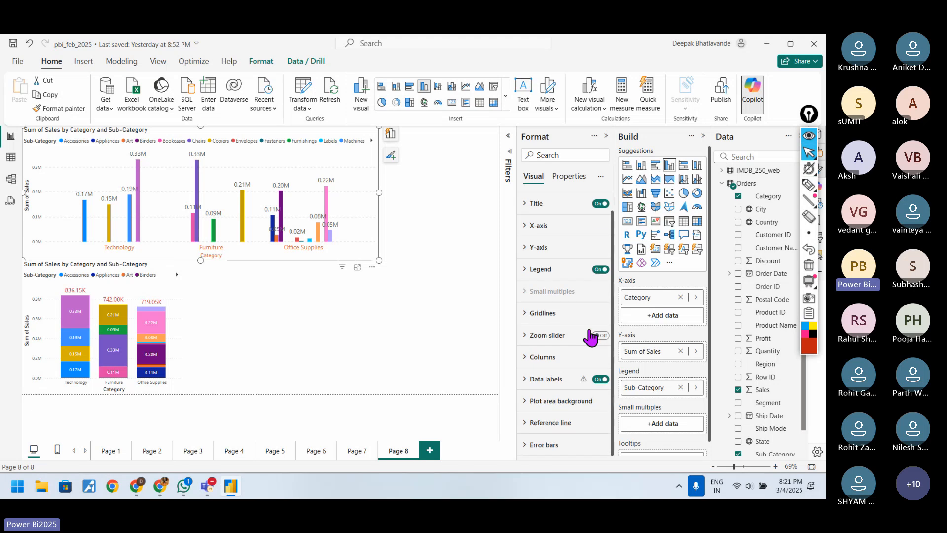
{"action": "scroll", "coordinate": [558, 394], "scroll_direction": "up", "scroll_amount": 1}
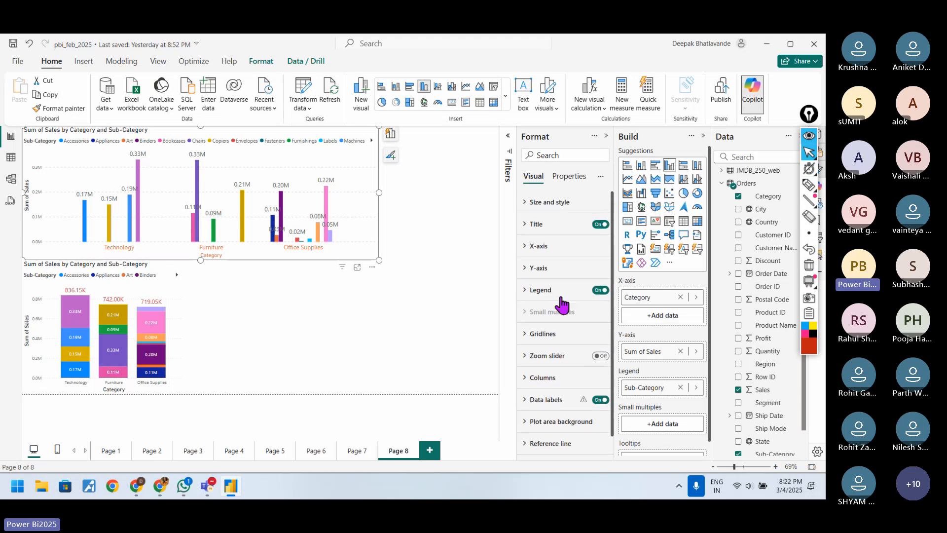
{"action": "left_click", "coordinate": [180, 293]}
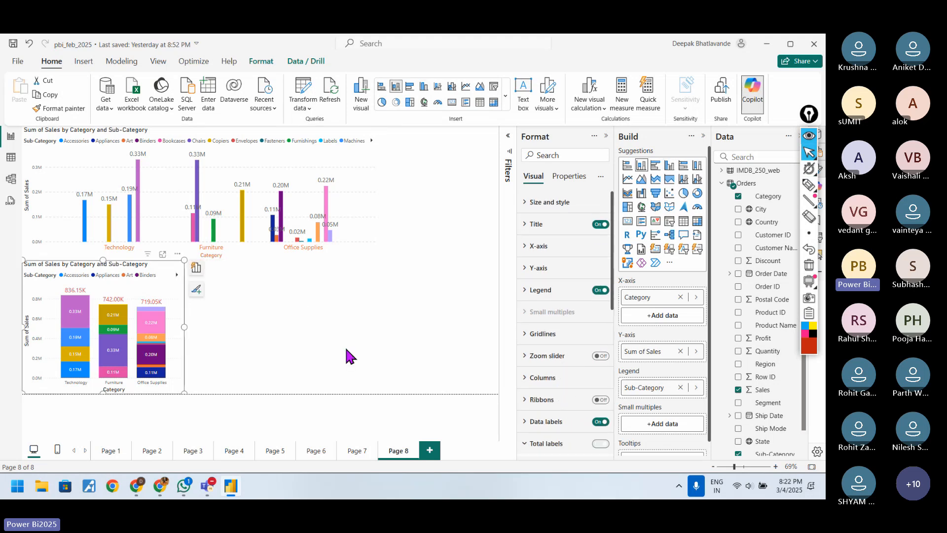
{"action": "left_click", "coordinate": [562, 441]}
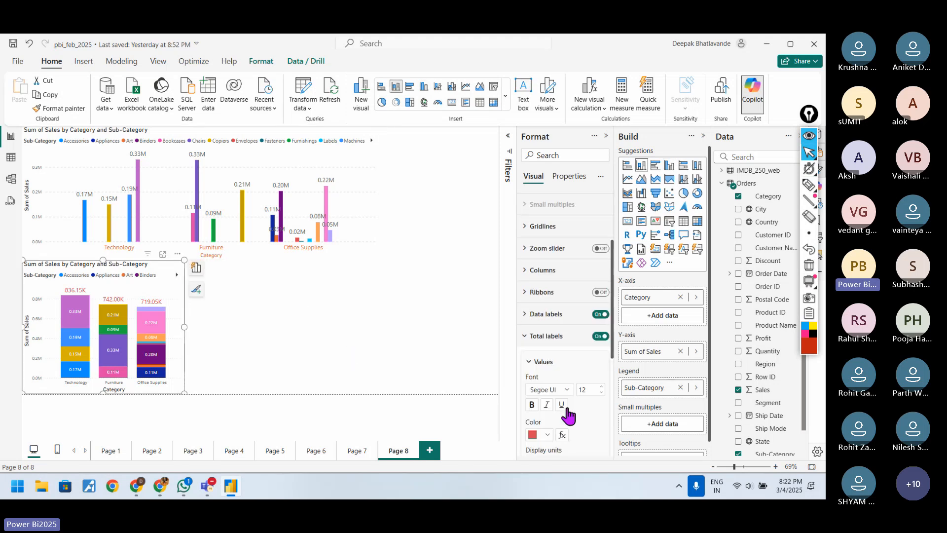
{"action": "left_click", "coordinate": [565, 340]}
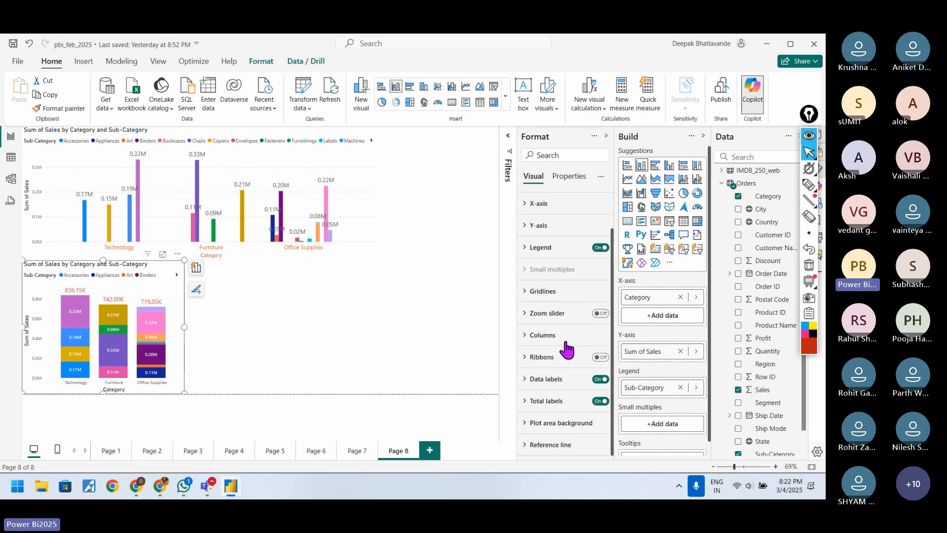
Step: Examine the clustered column chart's data label settings, including the series choice, orientation options, position and label title
{"action": "left_click", "coordinate": [206, 246]}
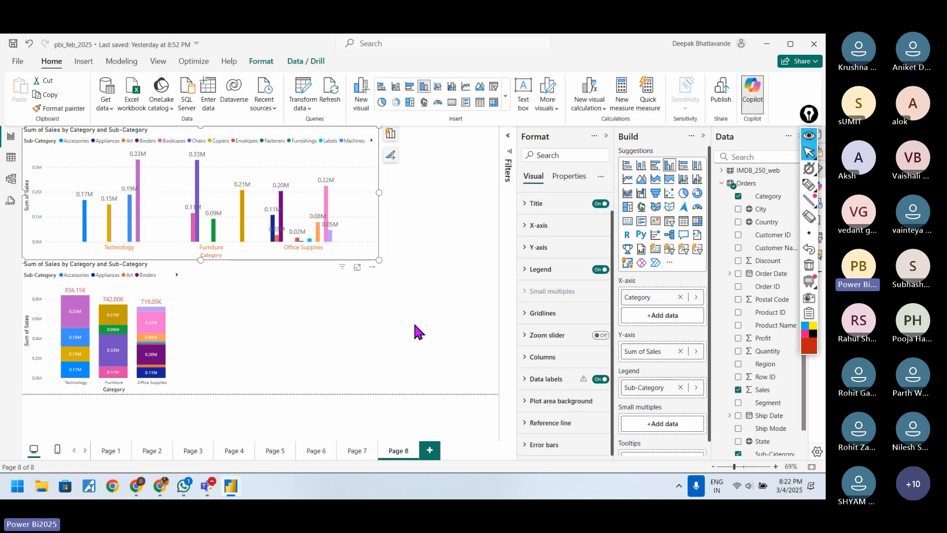
{"action": "left_click", "coordinate": [573, 380]}
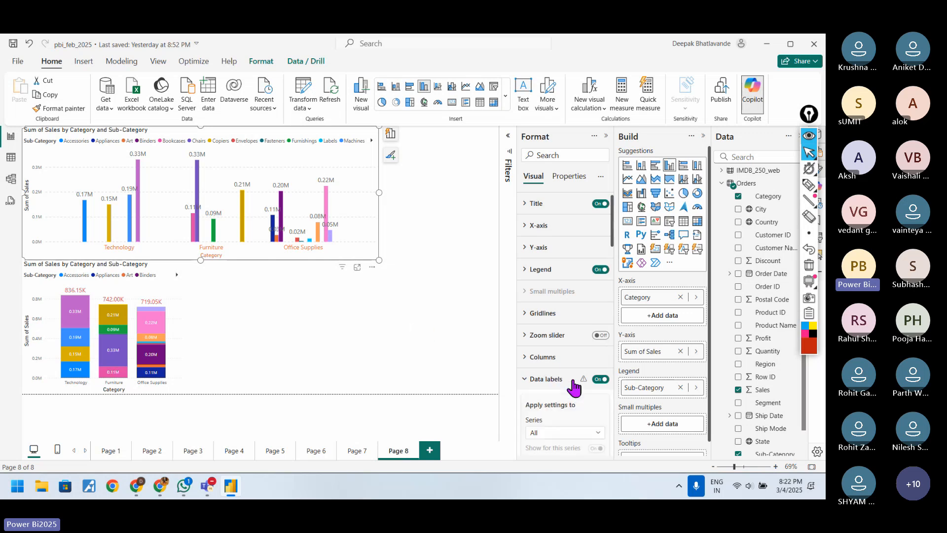
{"action": "scroll", "coordinate": [574, 384], "scroll_direction": "down", "scroll_amount": 5}
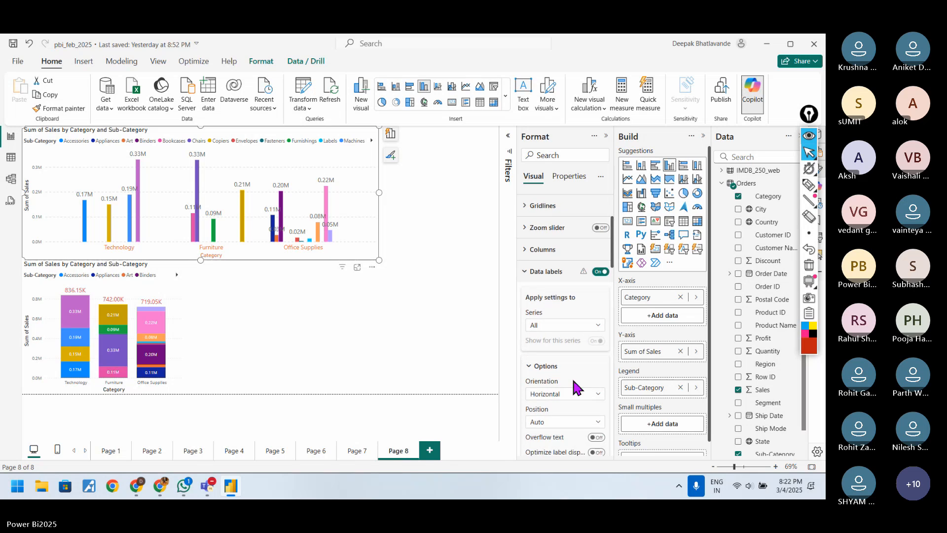
{"action": "left_click", "coordinate": [585, 340]}
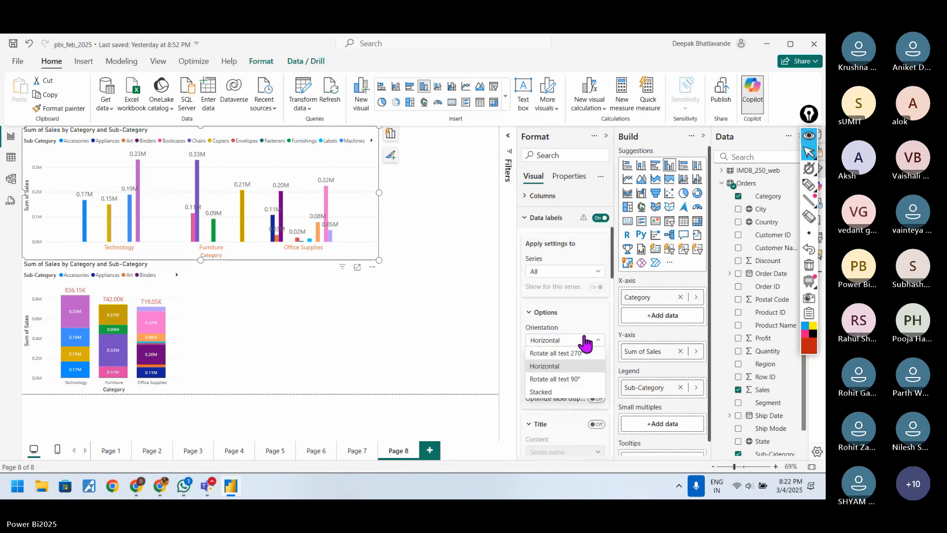
{"action": "left_click", "coordinate": [585, 340]}
{"action": "scroll", "coordinate": [575, 375], "scroll_direction": "down", "scroll_amount": 2}
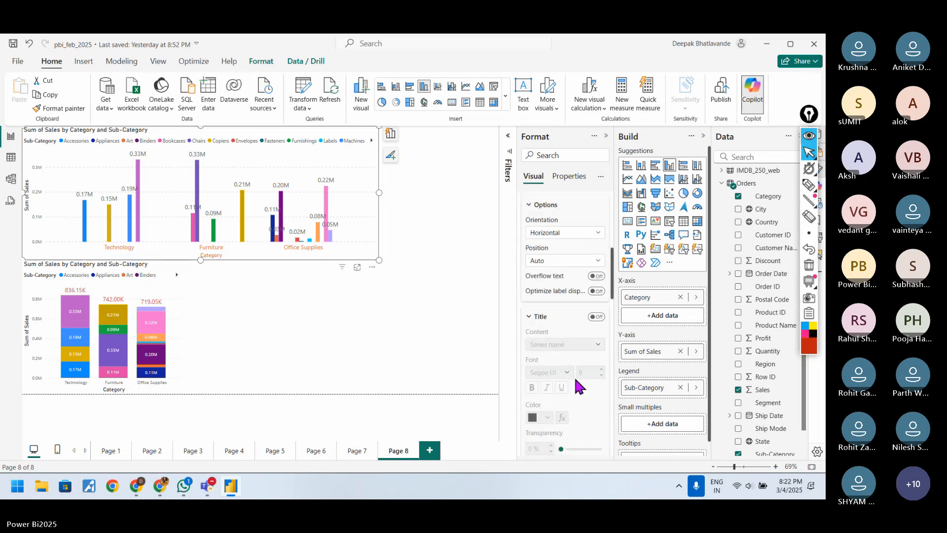
{"action": "left_click", "coordinate": [529, 258]}
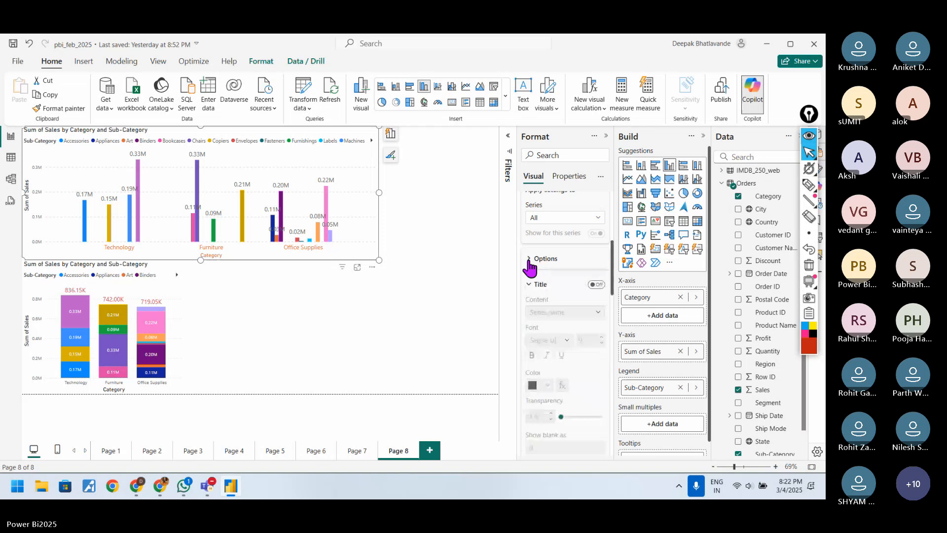
{"action": "left_click", "coordinate": [530, 261]}
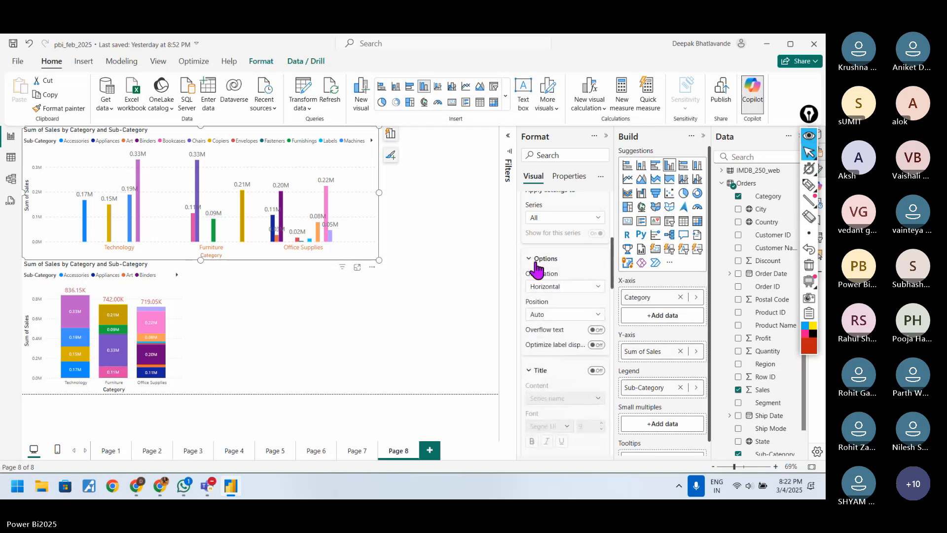
{"action": "scroll", "coordinate": [537, 273], "scroll_direction": "up", "scroll_amount": 5}
{"action": "left_click", "coordinate": [535, 326]}
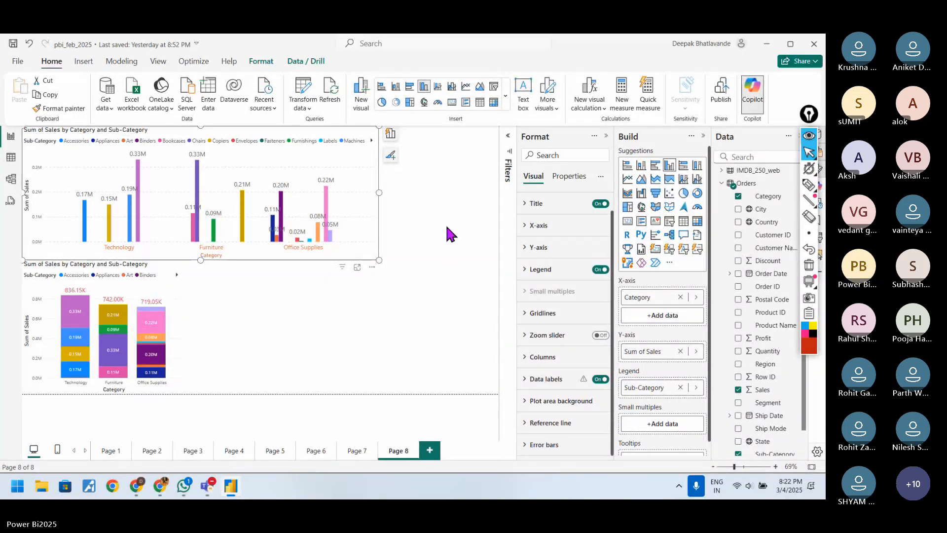
Step: Page the stacked chart's Sub-Category legend forward and compare the format options of both column charts
{"action": "left_click", "coordinate": [320, 271]}
{"action": "left_click", "coordinate": [181, 283]}
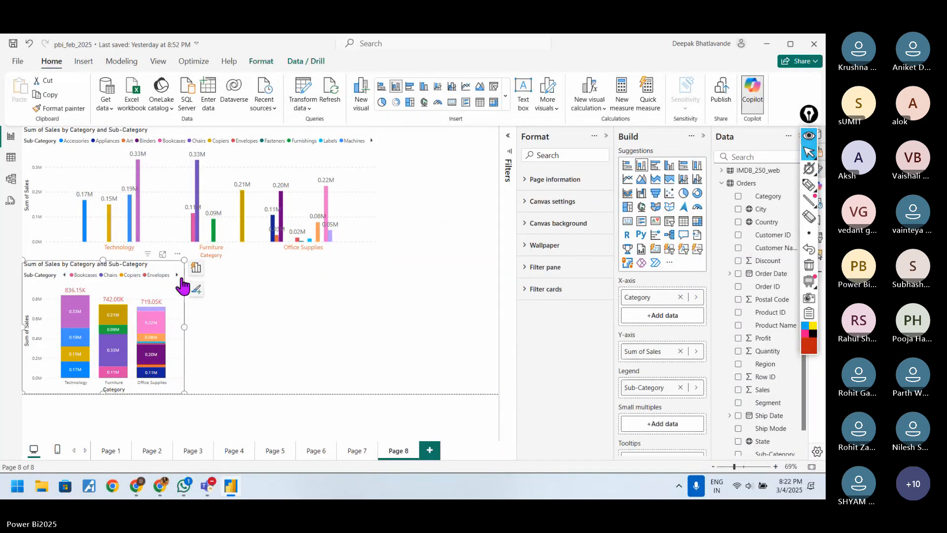
{"action": "left_click", "coordinate": [302, 256]}
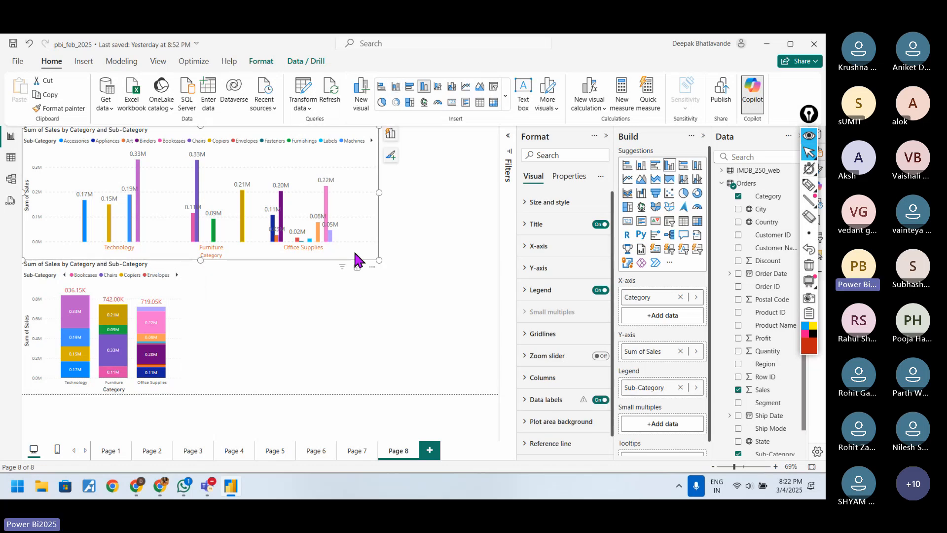
{"action": "left_click", "coordinate": [178, 298]}
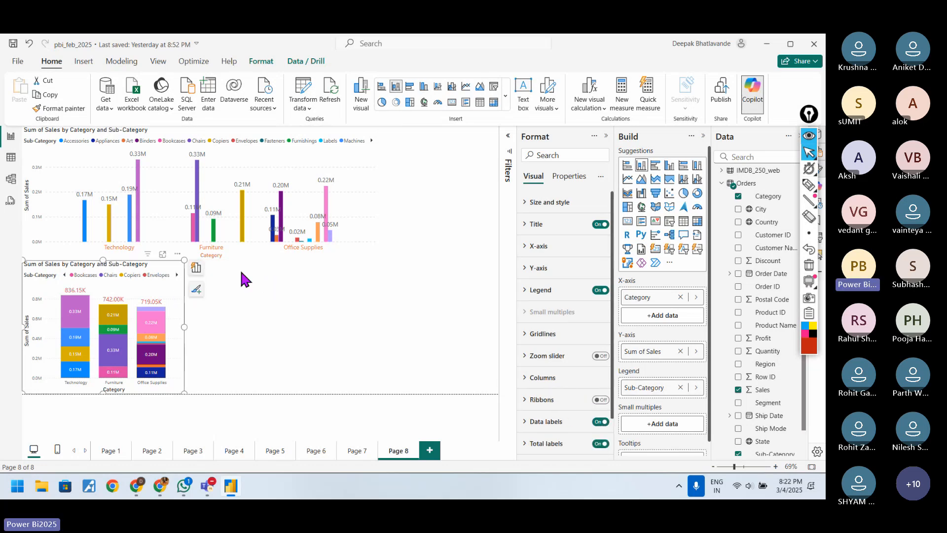
{"action": "left_click", "coordinate": [376, 231]}
Step: Add a 100% stacked column chart with Category on the X-axis, Sum of Sales on the Y-axis and Sub-Category as legend
{"action": "left_click", "coordinate": [419, 313]}
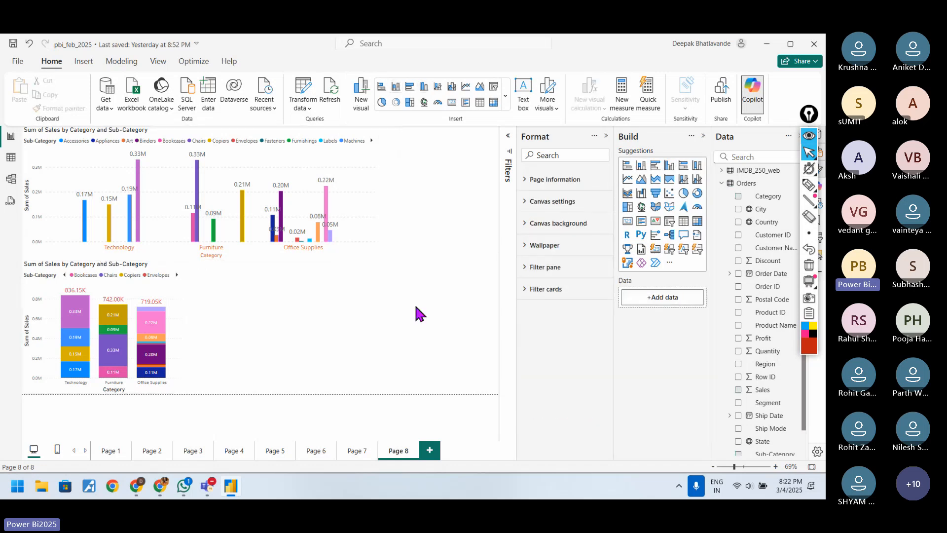
{"action": "left_click", "coordinate": [697, 166]}
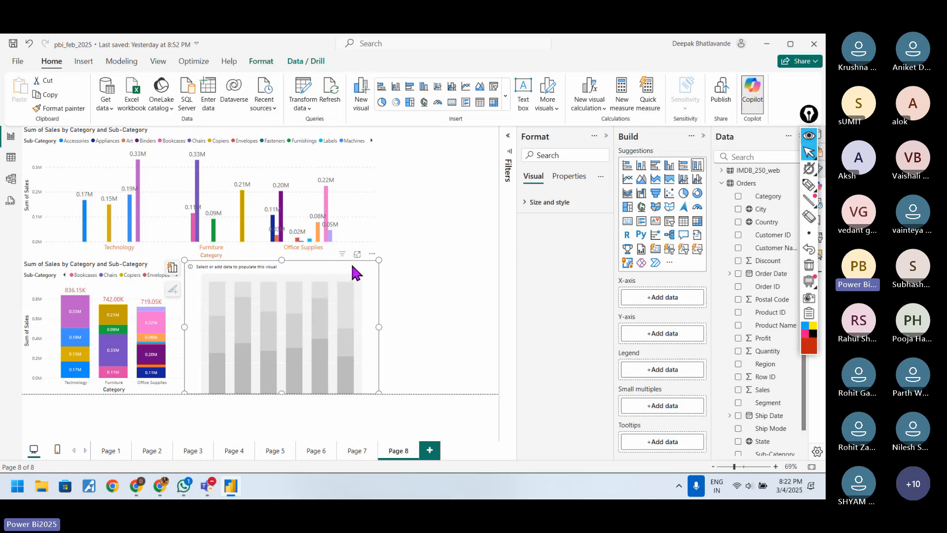
{"action": "left_click_drag", "start_coordinate": [354, 273], "coordinate": [355, 287]}
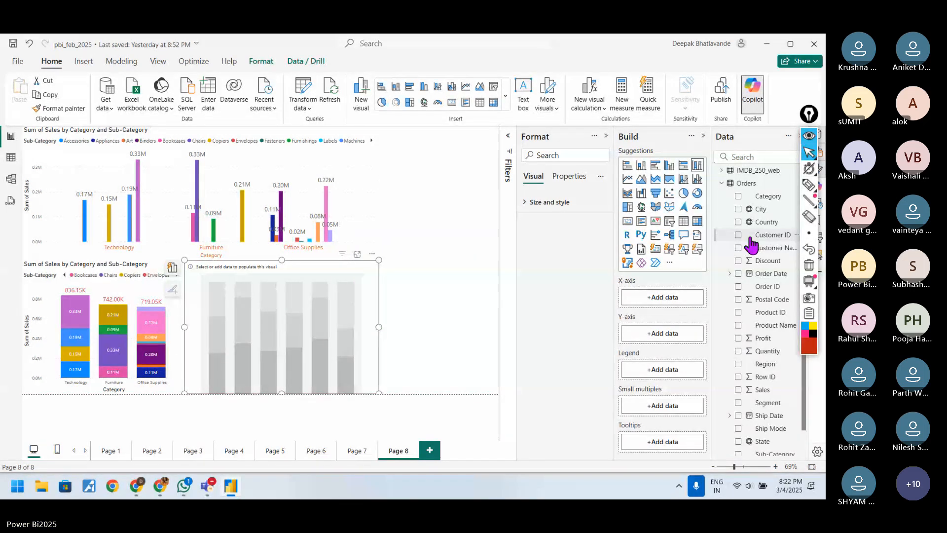
{"action": "left_click", "coordinate": [738, 196]}
{"action": "left_click", "coordinate": [738, 390]}
{"action": "scroll", "coordinate": [739, 415], "scroll_direction": "down", "scroll_amount": 1}
{"action": "left_click", "coordinate": [738, 423]}
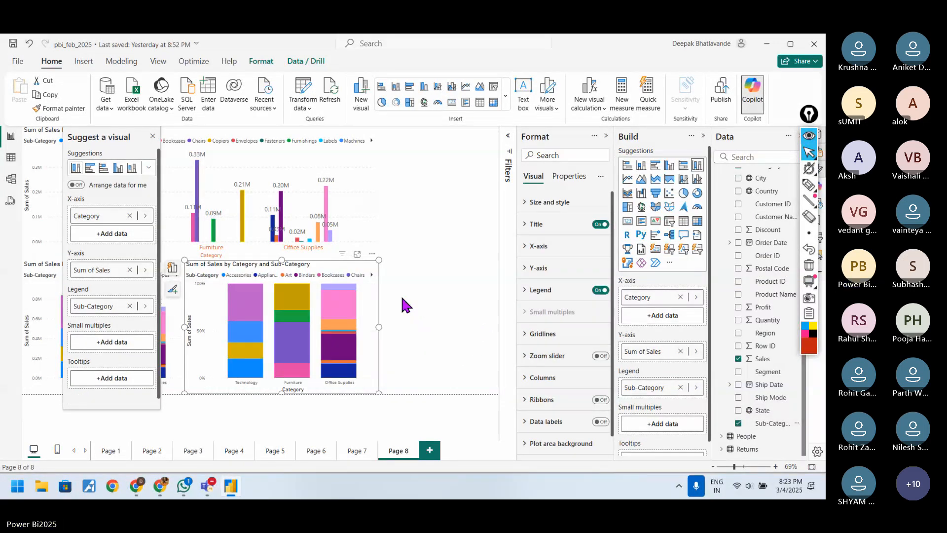
Step: Turn on data labels for the 100% stacked column chart and move it farther right, away from the stacked chart
{"action": "left_click", "coordinate": [600, 422]}
{"action": "scroll", "coordinate": [601, 419], "scroll_direction": "down", "scroll_amount": 1}
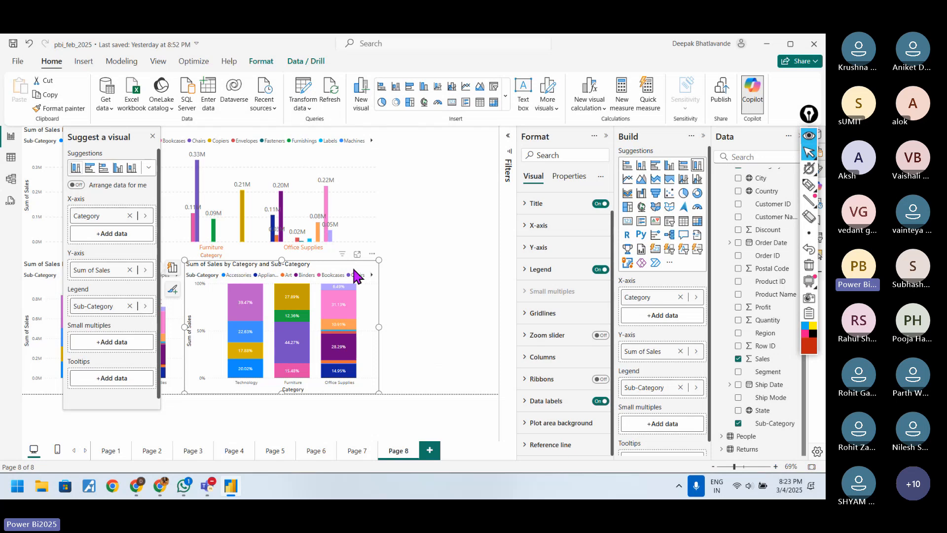
{"action": "left_click_drag", "start_coordinate": [348, 271], "coordinate": [415, 272]}
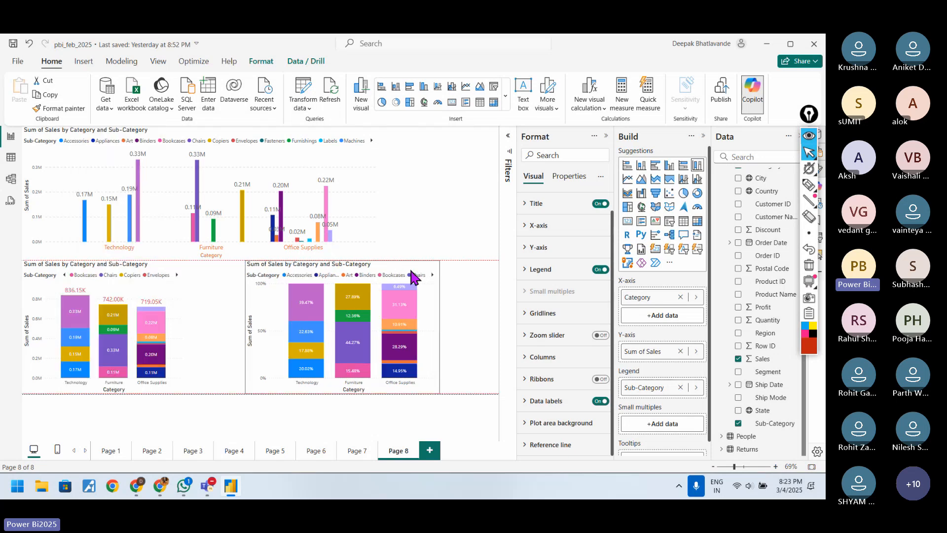
Step: Draw pen arrows between the two stacked charts, mark the 100% level across the column tops, and clear the drawings
{"action": "left_click", "coordinate": [809, 186]}
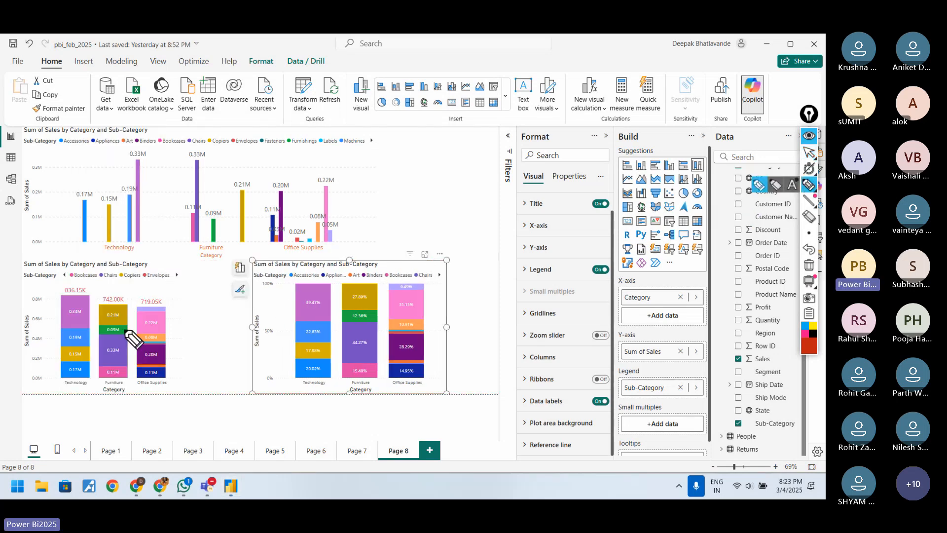
{"action": "mouse_move", "coordinate": [196, 295]}
{"action": "left_mouse_down"}
{"action": "mouse_move", "coordinate": [195, 305]}
{"action": "mouse_move", "coordinate": [237, 323]}
{"action": "left_mouse_up"}
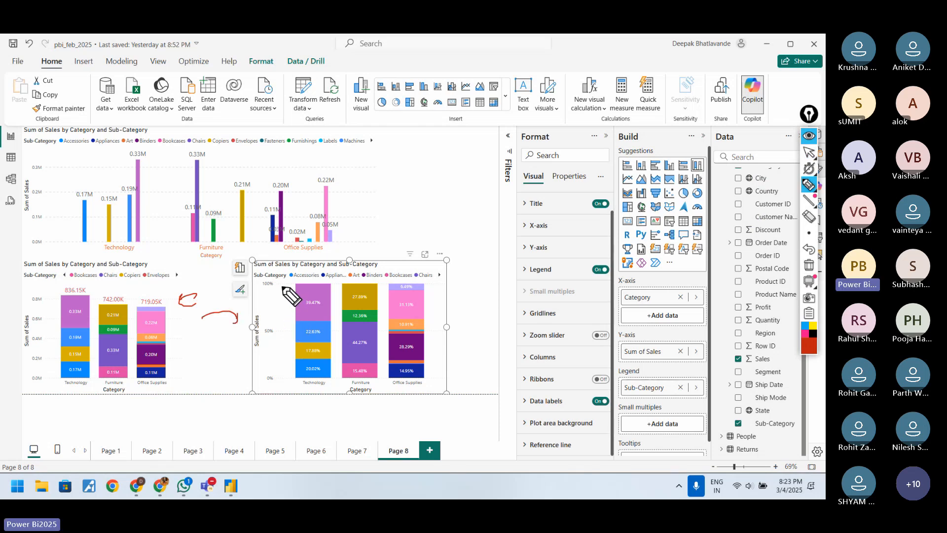
{"action": "left_click_drag", "start_coordinate": [280, 284], "coordinate": [391, 282]}
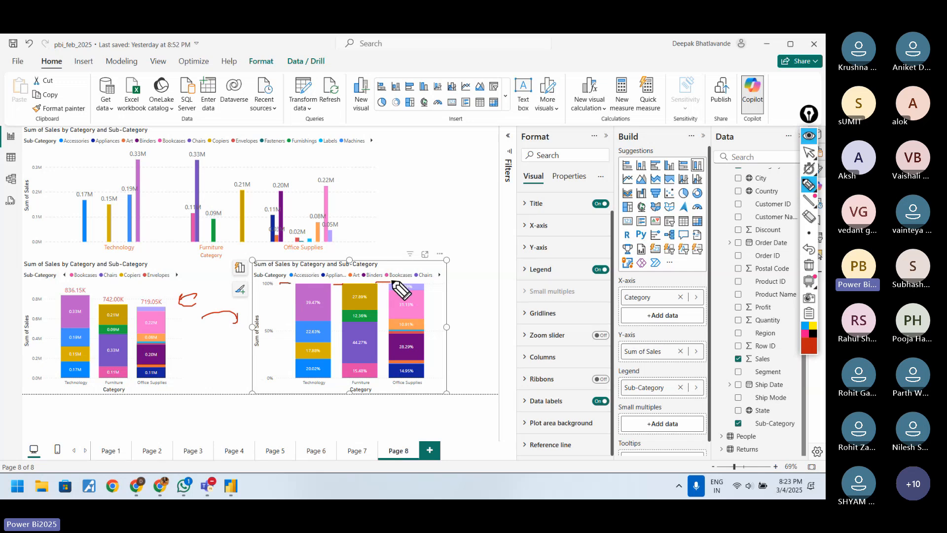
{"action": "left_click", "coordinate": [810, 267]}
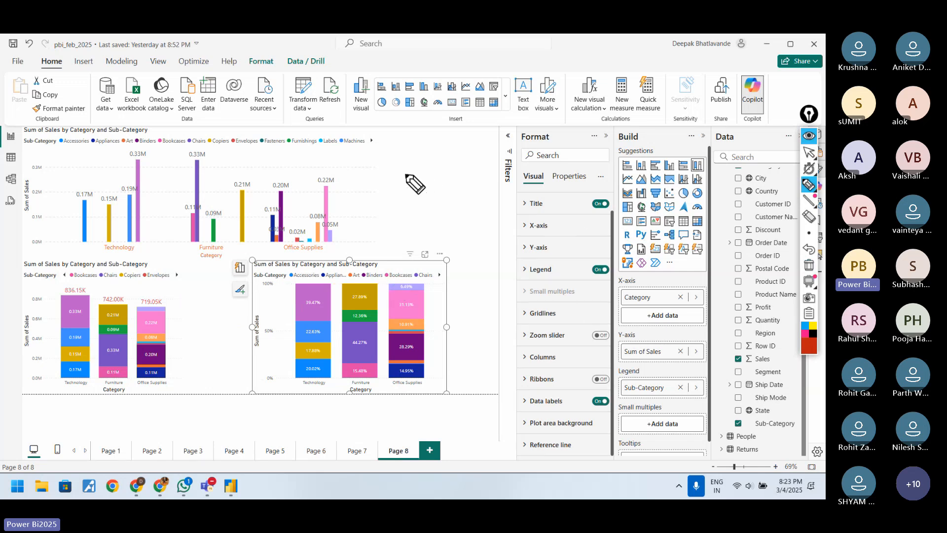
Step: Handwrite 100 with an arrow to 80 beside the clustered chart, underline both numbers, and write 20% beneath
{"action": "mouse_move", "coordinate": [394, 158]}
{"action": "left_mouse_down"}
{"action": "mouse_move", "coordinate": [398, 174]}
{"action": "mouse_move", "coordinate": [403, 159]}
{"action": "mouse_move", "coordinate": [441, 144]}
{"action": "mouse_move", "coordinate": [460, 156]}
{"action": "mouse_move", "coordinate": [469, 147]}
{"action": "left_mouse_up"}
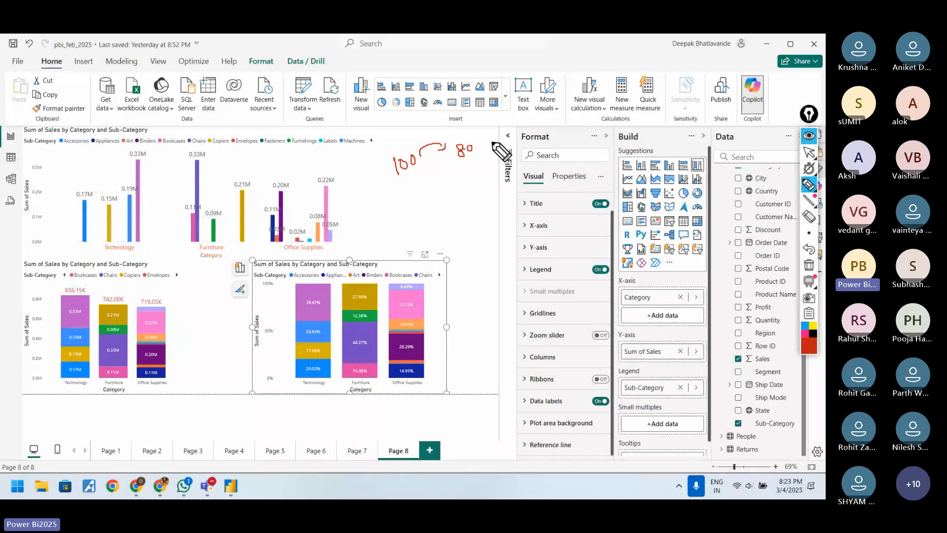
{"action": "left_click_drag", "start_coordinate": [400, 176], "coordinate": [418, 171]}
{"action": "left_click_drag", "start_coordinate": [456, 161], "coordinate": [464, 155]}
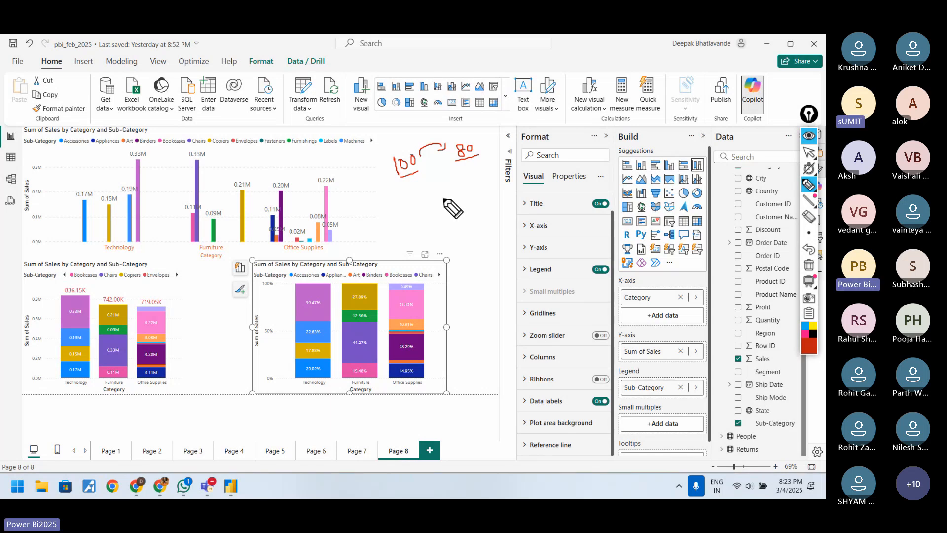
{"action": "left_click_drag", "start_coordinate": [430, 192], "coordinate": [446, 196]}
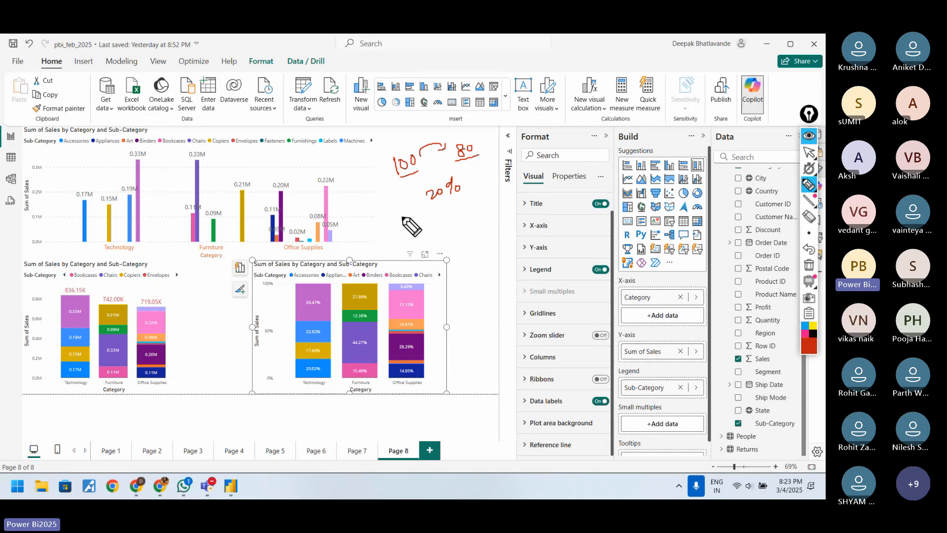
Step: Handwrite 100% with an arrow to 20% below the first example, label the 100 as a value, and add a pointing arrow beside 100%
{"action": "mouse_move", "coordinate": [402, 216]}
{"action": "left_mouse_down"}
{"action": "mouse_move", "coordinate": [434, 229]}
{"action": "mouse_move", "coordinate": [444, 217]}
{"action": "mouse_move", "coordinate": [498, 208]}
{"action": "left_mouse_up"}
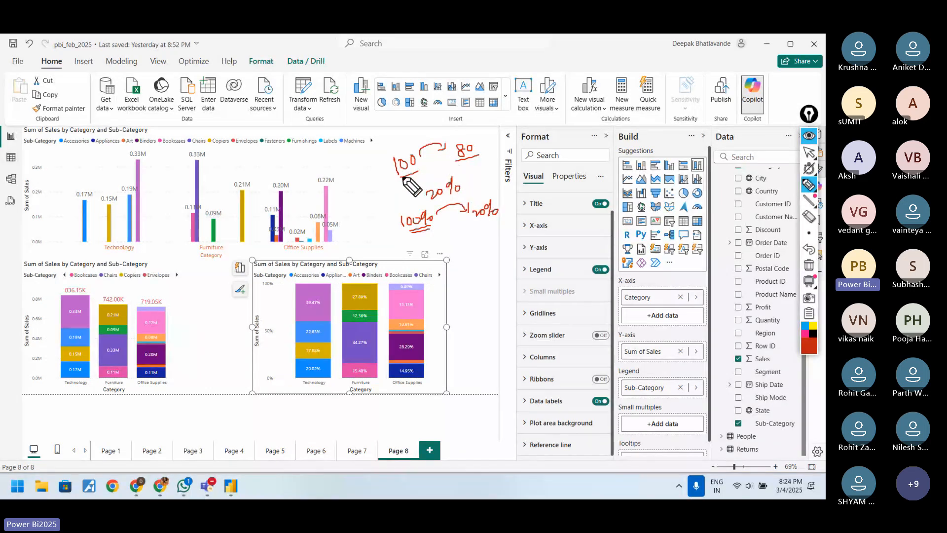
{"action": "mouse_move", "coordinate": [370, 173]}
{"action": "left_mouse_down"}
{"action": "mouse_move", "coordinate": [382, 183]}
{"action": "mouse_move", "coordinate": [395, 170]}
{"action": "left_mouse_up"}
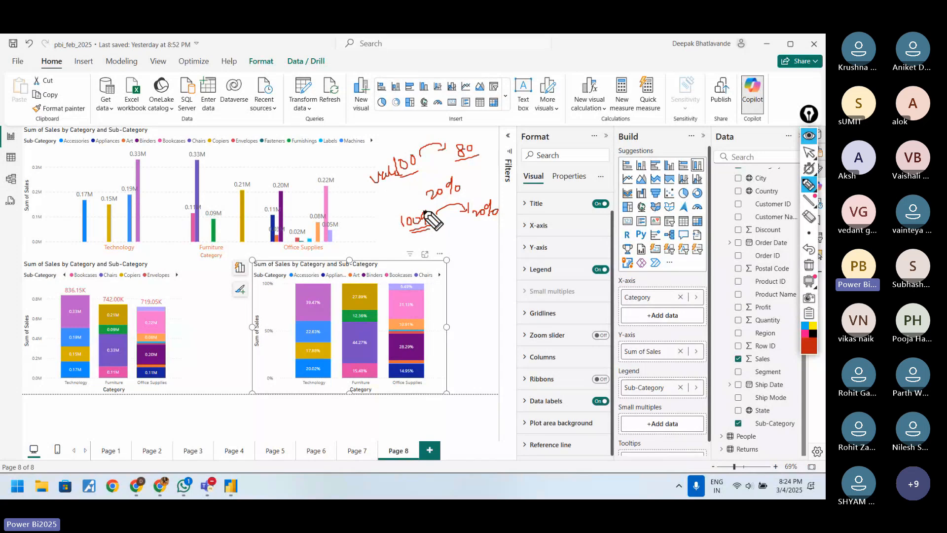
{"action": "left_click_drag", "start_coordinate": [424, 212], "coordinate": [428, 226]}
{"action": "left_click_drag", "start_coordinate": [365, 239], "coordinate": [384, 235]}
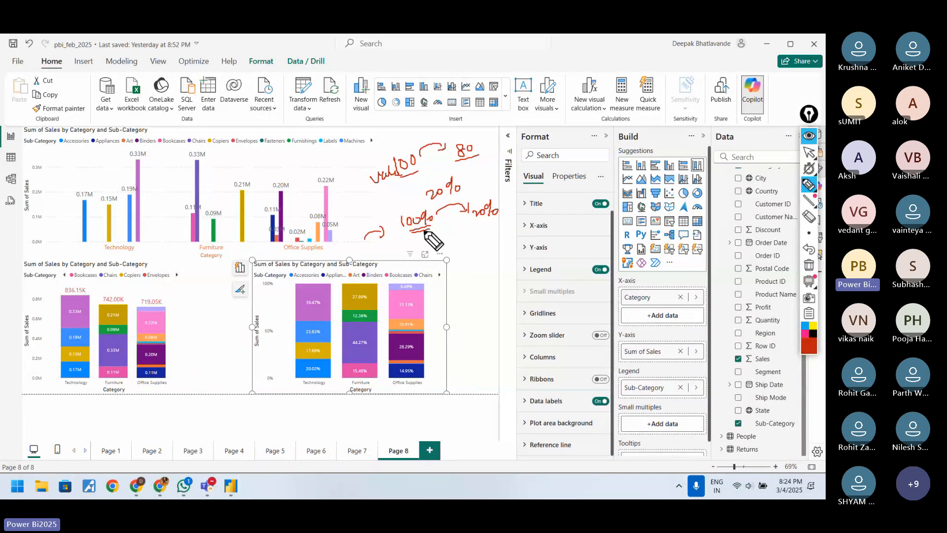
Step: Sketch a tall column between the stacked and 100% stacked charts, divide off its lowest segment, and hatch that segment
{"action": "mouse_move", "coordinate": [195, 283]}
{"action": "left_mouse_down"}
{"action": "mouse_move", "coordinate": [199, 387]}
{"action": "mouse_move", "coordinate": [227, 279]}
{"action": "left_mouse_up"}
{"action": "mouse_move", "coordinate": [226, 277]}
{"action": "left_mouse_down"}
{"action": "mouse_move", "coordinate": [235, 379]}
{"action": "mouse_move", "coordinate": [217, 361]}
{"action": "mouse_move", "coordinate": [235, 358]}
{"action": "left_mouse_up"}
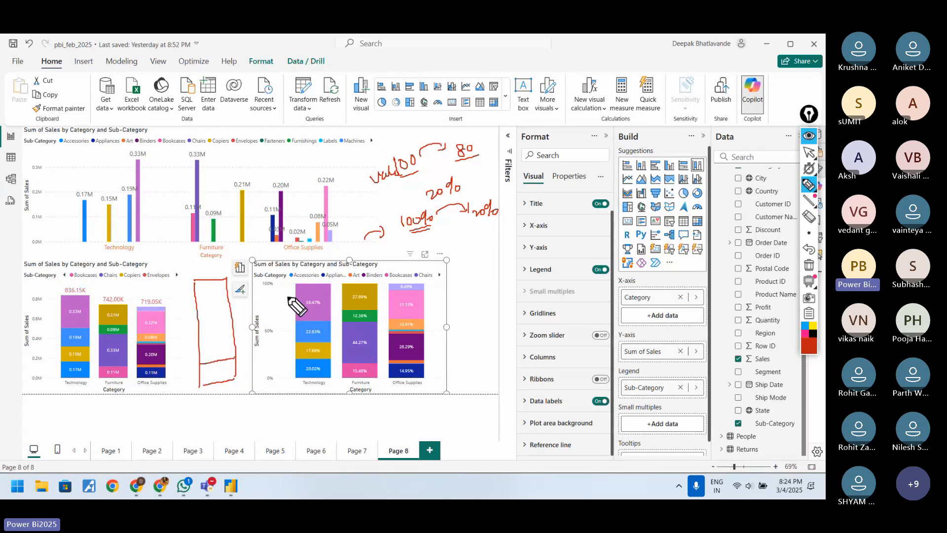
{"action": "left_click", "coordinate": [809, 151]}
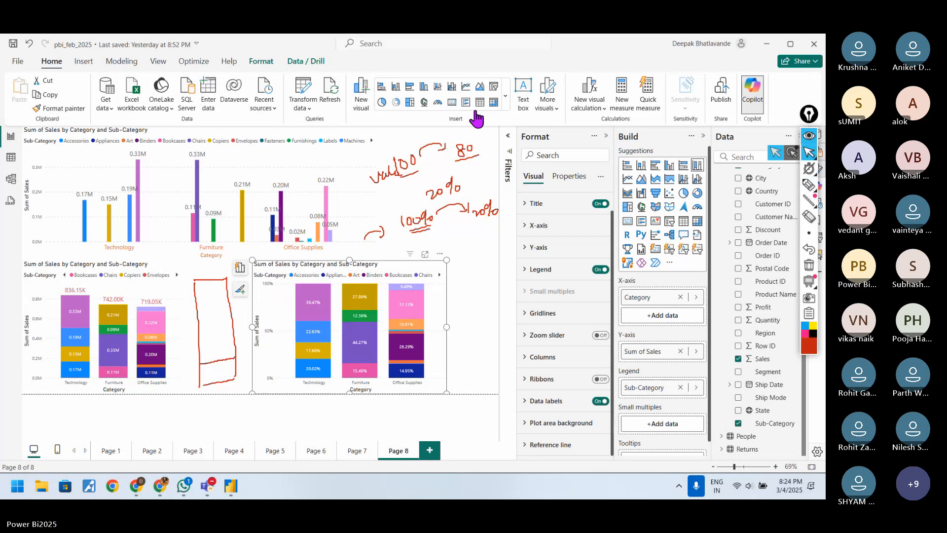
{"action": "left_click", "coordinate": [809, 185]}
{"action": "left_click_drag", "start_coordinate": [206, 365], "coordinate": [205, 375]}
{"action": "left_click_drag", "start_coordinate": [217, 364], "coordinate": [212, 376]}
{"action": "left_click_drag", "start_coordinate": [223, 362], "coordinate": [218, 376]}
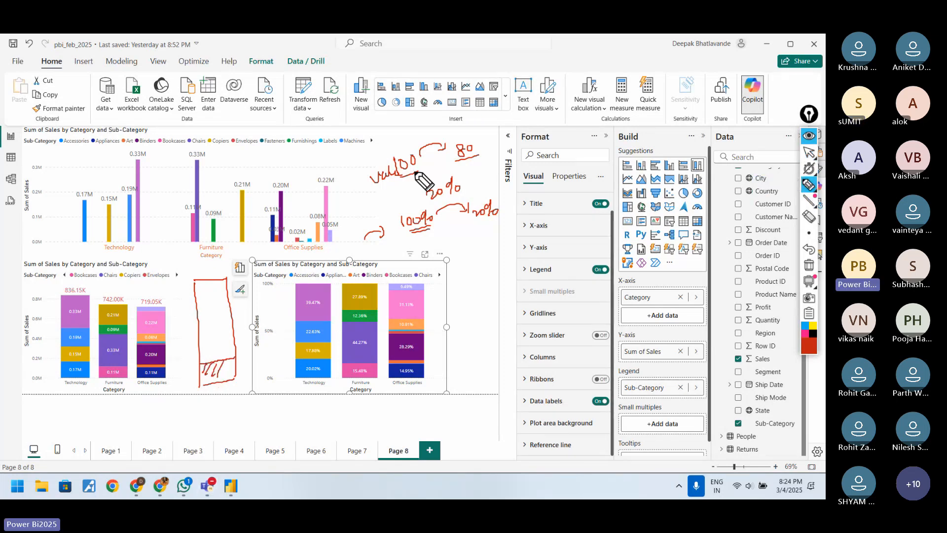
Step: Handwrite a second example beside the 100% stacked chart, with arrows from 10 to 8 and down to 20%
{"action": "mouse_move", "coordinate": [466, 267]}
{"action": "left_mouse_down"}
{"action": "mouse_move", "coordinate": [464, 283]}
{"action": "mouse_move", "coordinate": [494, 255]}
{"action": "left_mouse_up"}
{"action": "mouse_move", "coordinate": [488, 252]}
{"action": "left_mouse_down"}
{"action": "mouse_move", "coordinate": [495, 247]}
{"action": "mouse_move", "coordinate": [503, 270]}
{"action": "mouse_move", "coordinate": [503, 261]}
{"action": "mouse_move", "coordinate": [496, 291]}
{"action": "left_mouse_up"}
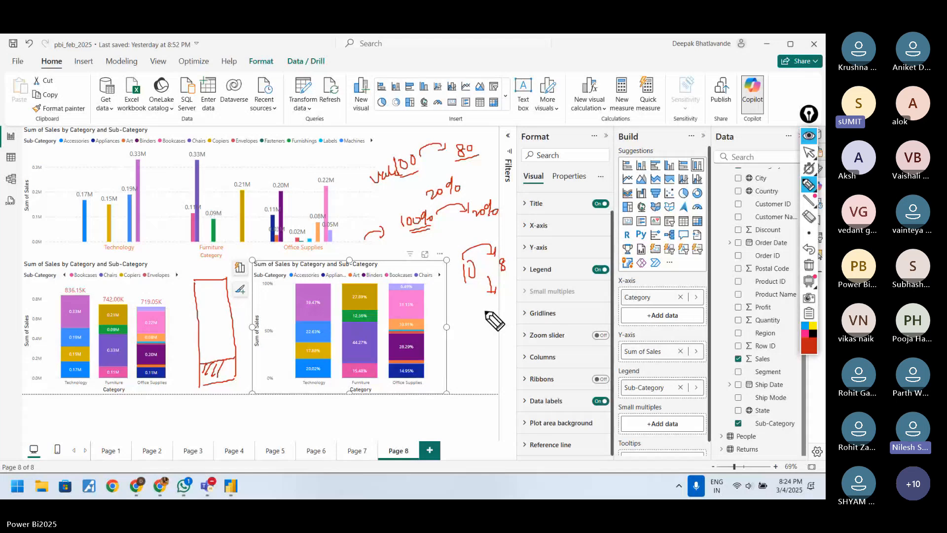
{"action": "left_click_drag", "start_coordinate": [480, 310], "coordinate": [503, 313]}
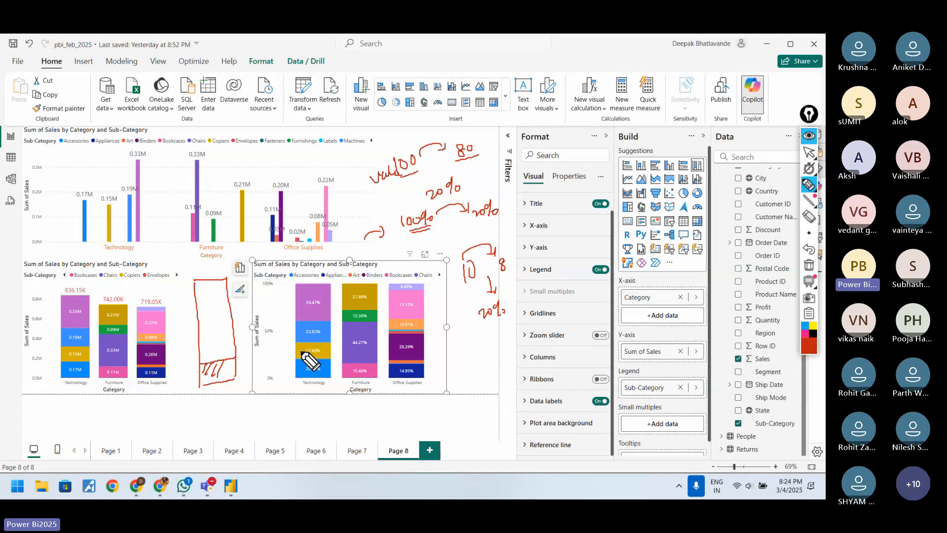
Step: Sketch a second tall column beside the hatched one and underline the handwritten 10
{"action": "left_click_drag", "start_coordinate": [162, 283], "coordinate": [174, 384]}
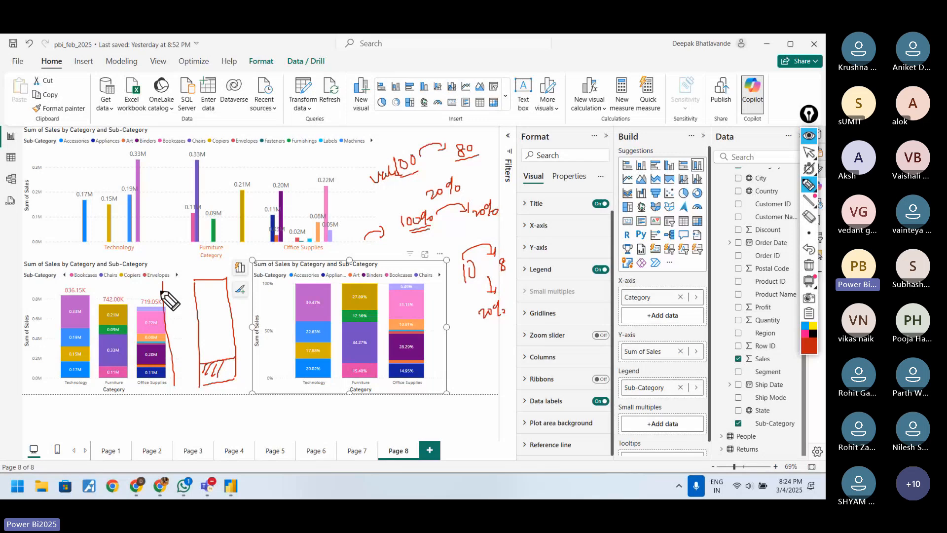
{"action": "mouse_move", "coordinate": [163, 281]}
{"action": "left_mouse_down"}
{"action": "mouse_move", "coordinate": [180, 280]}
{"action": "mouse_move", "coordinate": [188, 383]}
{"action": "left_mouse_up"}
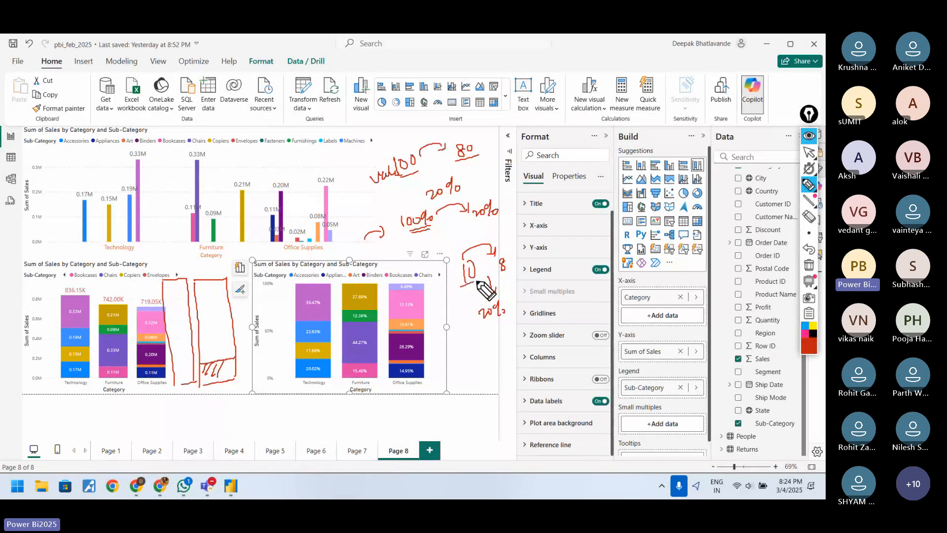
{"action": "left_click_drag", "start_coordinate": [461, 285], "coordinate": [476, 281]}
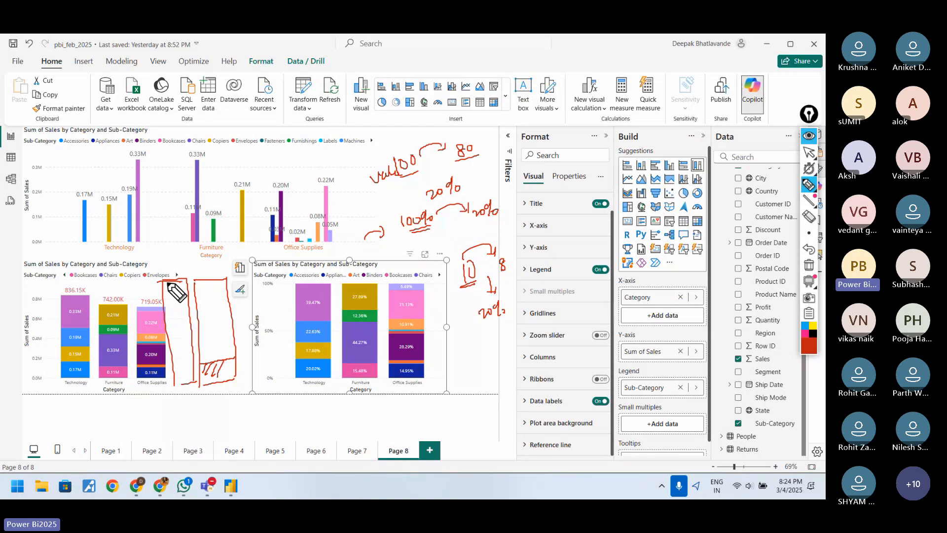
Step: Finish the second tall sketched column beside the hatched one and divide off its lowest segment
{"action": "mouse_move", "coordinate": [165, 281]}
{"action": "left_mouse_down"}
{"action": "mouse_move", "coordinate": [161, 384]}
{"action": "mouse_move", "coordinate": [188, 380]}
{"action": "left_mouse_up"}
{"action": "mouse_move", "coordinate": [167, 382]}
{"action": "left_mouse_down"}
{"action": "mouse_move", "coordinate": [193, 383]}
{"action": "mouse_move", "coordinate": [189, 365]}
{"action": "left_mouse_up"}
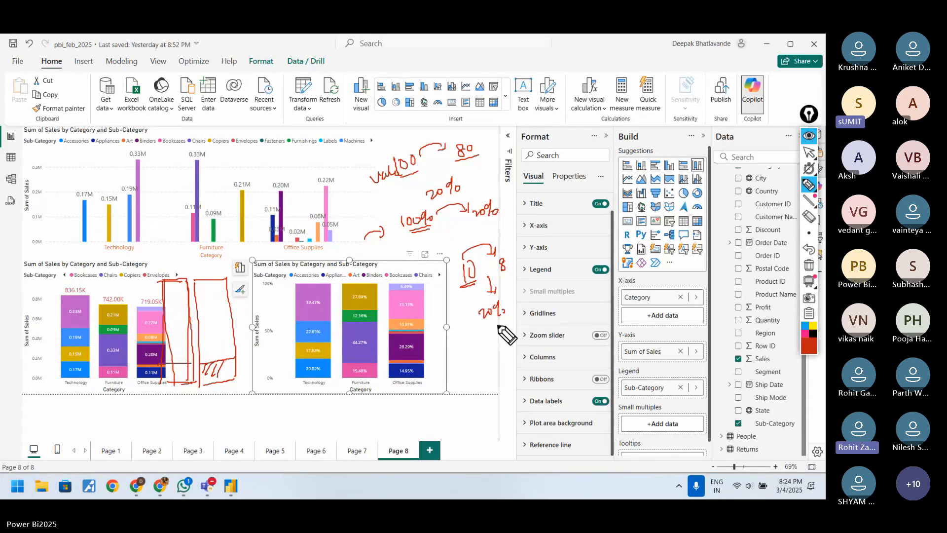
{"action": "key", "text": "ctrl+shift+c"}
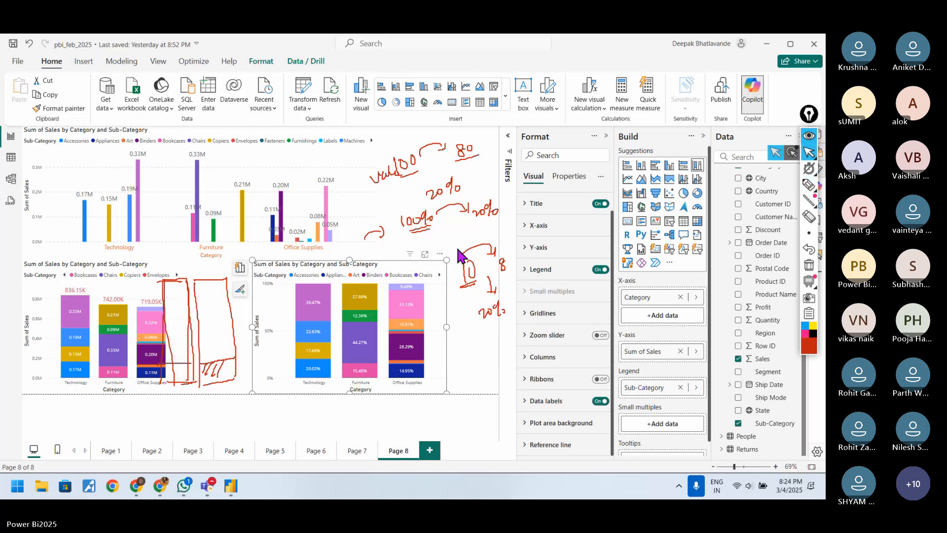
Step: Show the 100% stacked chart in focus mode, clear the drawings, and bracket its value axis from 100% to 0%
{"action": "left_click", "coordinate": [425, 254]}
{"action": "left_click", "coordinate": [809, 265]}
{"action": "left_click", "coordinate": [809, 185]}
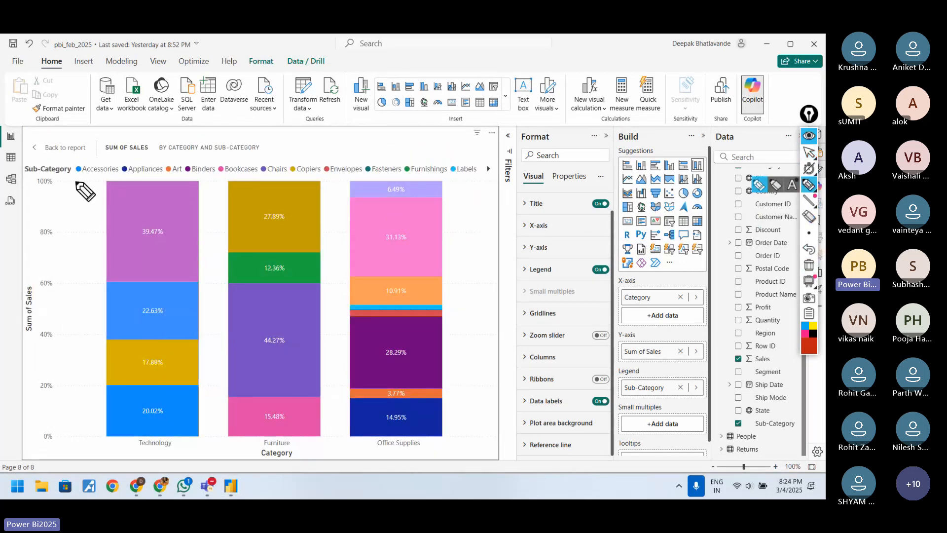
{"action": "mouse_move", "coordinate": [72, 178]}
{"action": "left_mouse_down"}
{"action": "mouse_move", "coordinate": [88, 205]}
{"action": "mouse_move", "coordinate": [88, 426]}
{"action": "left_mouse_up"}
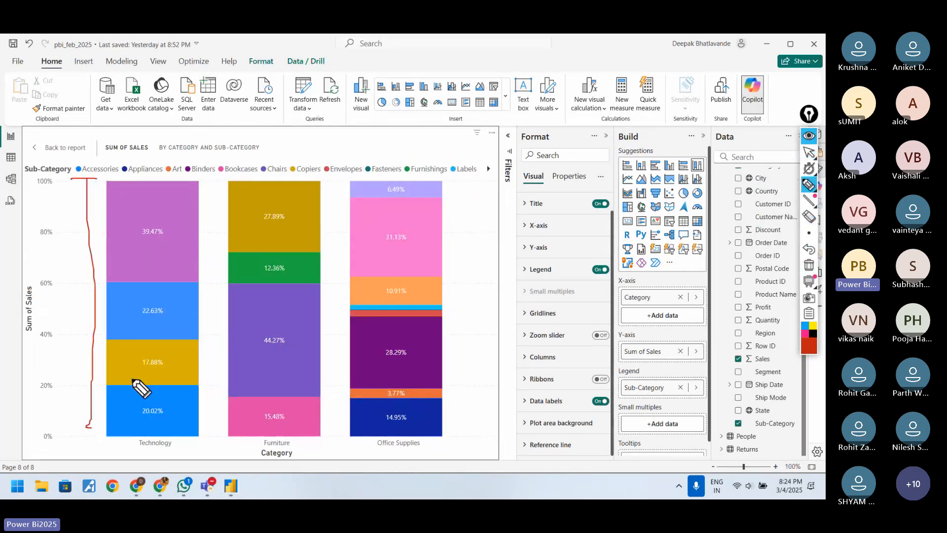
Step: Replace the bracket with a circled 100% axis label, handwritten 10, 100, 1000 and 100%, and a line along the column tops
{"action": "left_click", "coordinate": [807, 267]}
{"action": "mouse_move", "coordinate": [54, 176]}
{"action": "left_mouse_down"}
{"action": "mouse_move", "coordinate": [31, 179]}
{"action": "mouse_move", "coordinate": [60, 181]}
{"action": "mouse_move", "coordinate": [53, 218]}
{"action": "left_mouse_up"}
{"action": "left_click_drag", "start_coordinate": [61, 205], "coordinate": [55, 218]}
{"action": "mouse_move", "coordinate": [200, 212]}
{"action": "left_mouse_down"}
{"action": "mouse_move", "coordinate": [200, 222]}
{"action": "mouse_move", "coordinate": [213, 208]}
{"action": "left_mouse_up"}
{"action": "mouse_move", "coordinate": [461, 202]}
{"action": "left_mouse_down"}
{"action": "mouse_move", "coordinate": [465, 214]}
{"action": "mouse_move", "coordinate": [495, 201]}
{"action": "mouse_move", "coordinate": [458, 217]}
{"action": "mouse_move", "coordinate": [463, 257]}
{"action": "mouse_move", "coordinate": [471, 248]}
{"action": "left_mouse_up"}
{"action": "left_click_drag", "start_coordinate": [475, 246], "coordinate": [477, 246]}
{"action": "left_click_drag", "start_coordinate": [487, 240], "coordinate": [487, 241]}
{"action": "left_click_drag", "start_coordinate": [492, 237], "coordinate": [495, 251]}
{"action": "left_click_drag", "start_coordinate": [92, 181], "coordinate": [370, 181]}
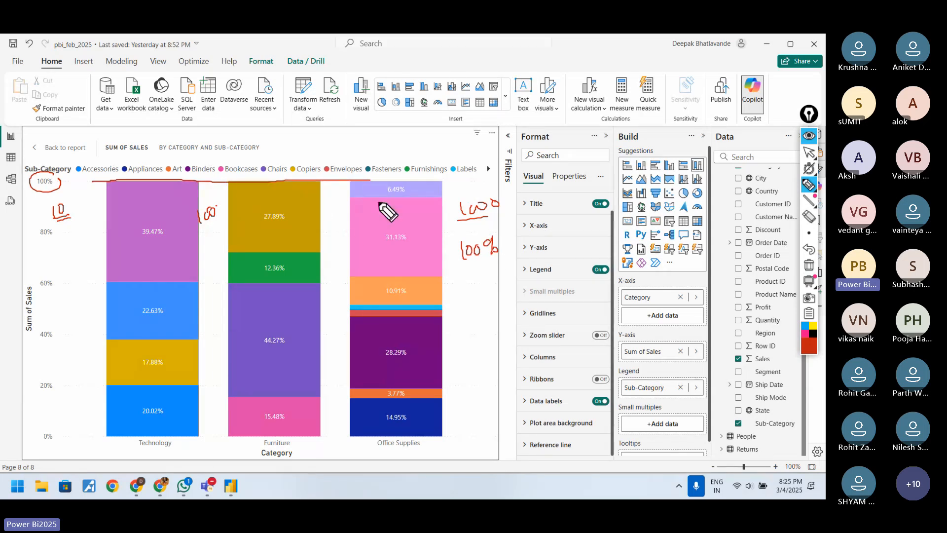
Step: Clear the drawings, handwrite Table with an arrow to the large pink Office Supplies segment, and underline the Data labels setting
{"action": "left_click", "coordinate": [809, 267]}
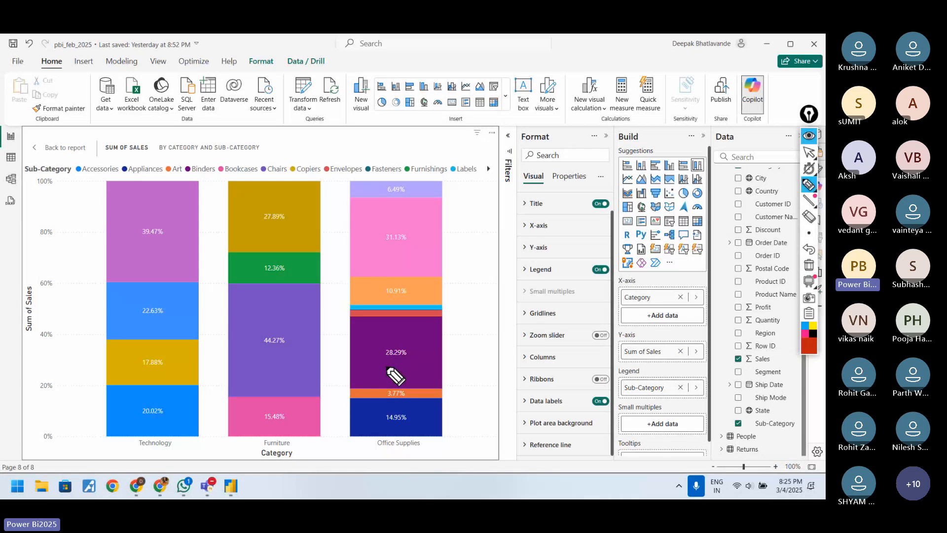
{"action": "mouse_move", "coordinate": [477, 262]}
{"action": "left_mouse_down"}
{"action": "mouse_move", "coordinate": [451, 264]}
{"action": "mouse_move", "coordinate": [478, 236]}
{"action": "mouse_move", "coordinate": [507, 239]}
{"action": "mouse_move", "coordinate": [503, 245]}
{"action": "left_mouse_up"}
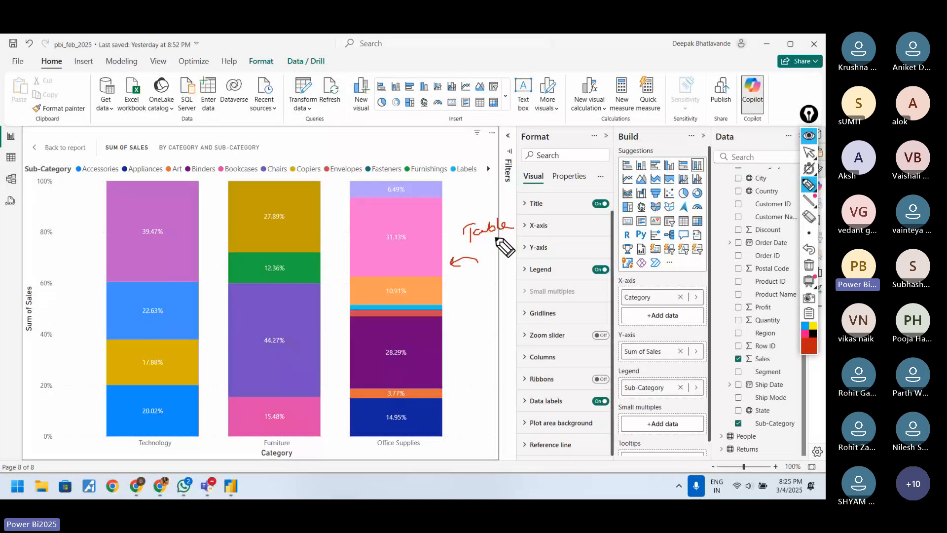
{"action": "left_click_drag", "start_coordinate": [530, 408], "coordinate": [559, 407]}
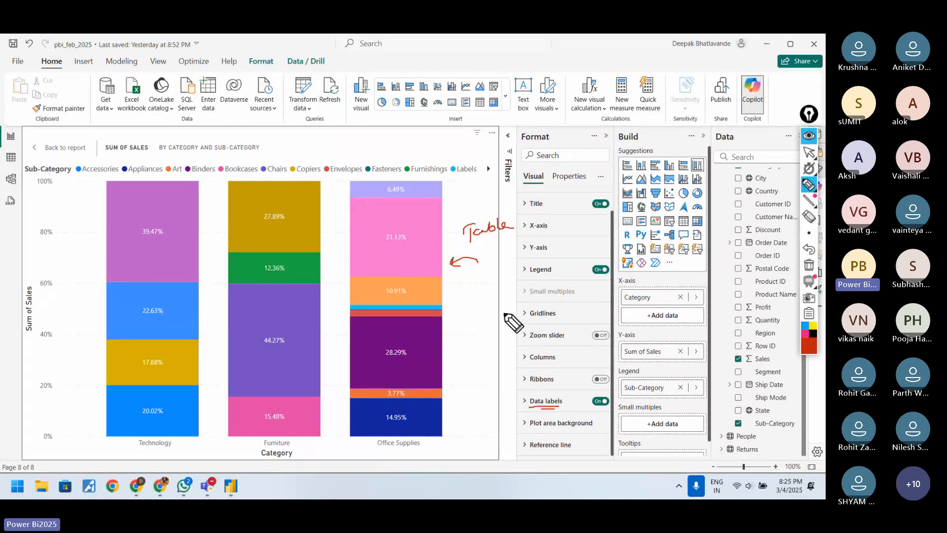
Step: Clear the Table notes and return from focus mode to the report page
{"action": "left_click", "coordinate": [809, 265]}
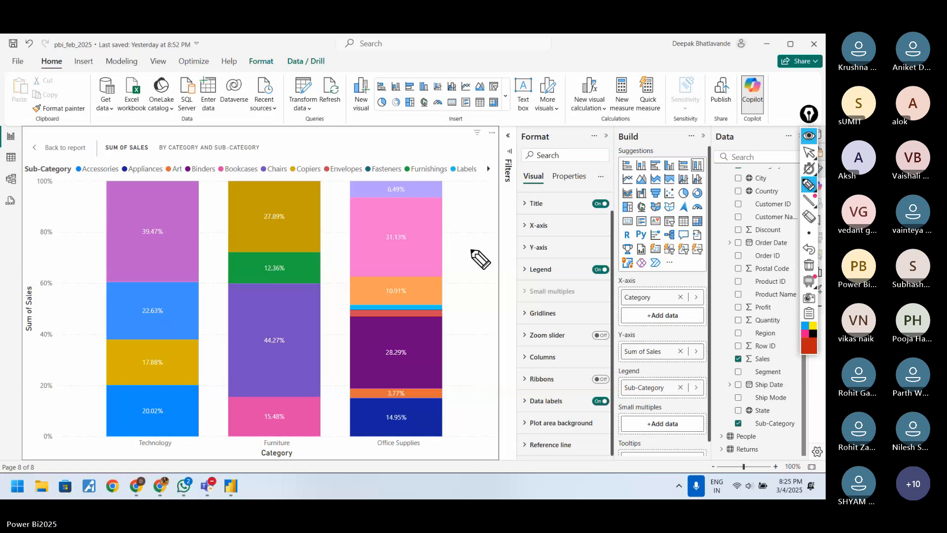
{"action": "left_click", "coordinate": [813, 152]}
{"action": "left_click", "coordinate": [63, 148]}
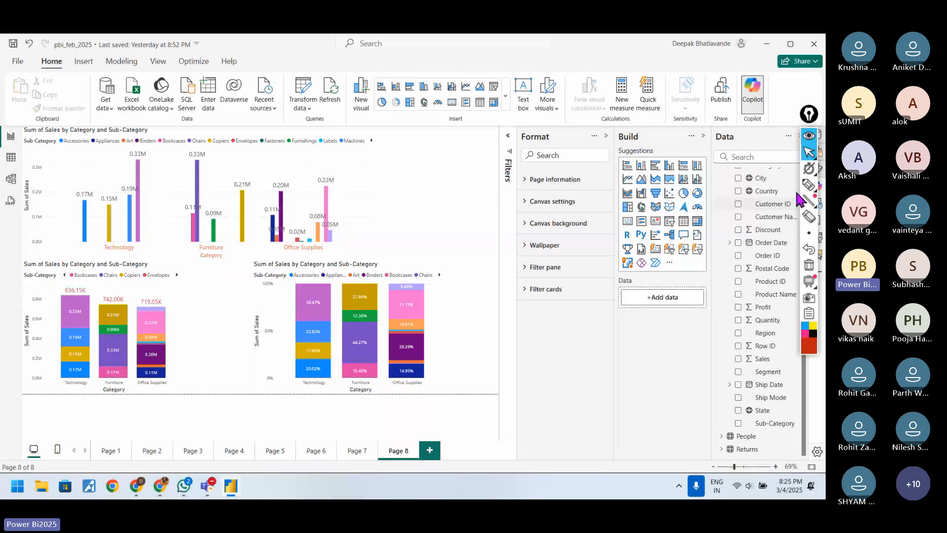
Step: Draw a check mark beside the clustered column chart and erase it
{"action": "left_click", "coordinate": [809, 185]}
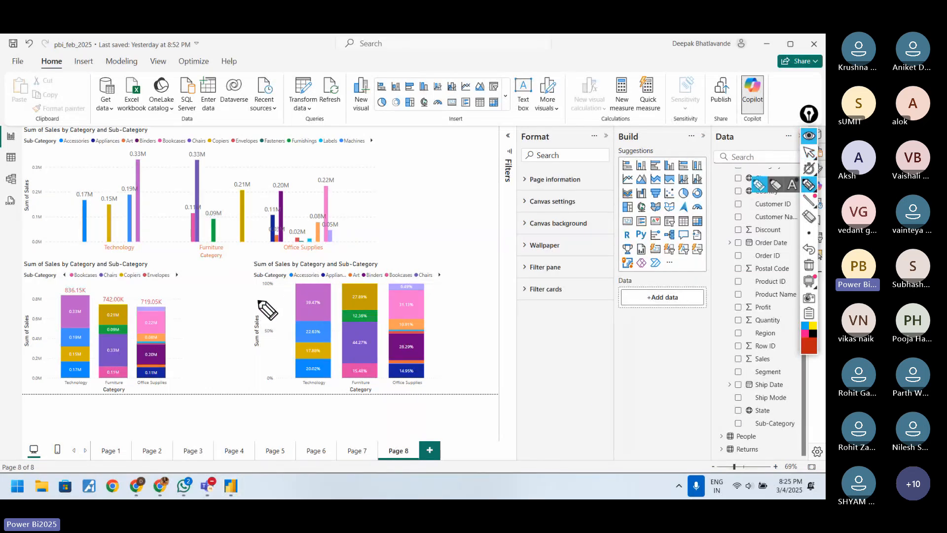
{"action": "left_click_drag", "start_coordinate": [361, 203], "coordinate": [402, 184]}
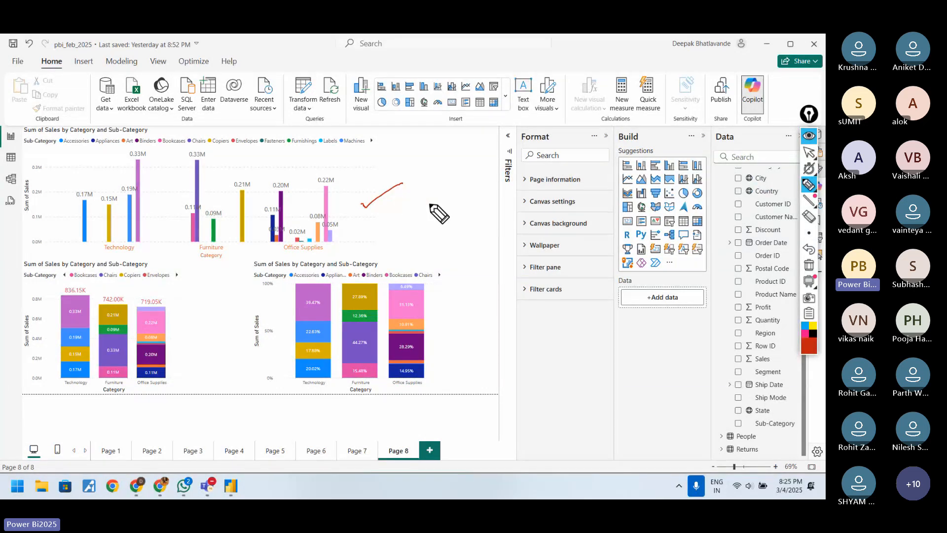
{"action": "left_click", "coordinate": [809, 265]}
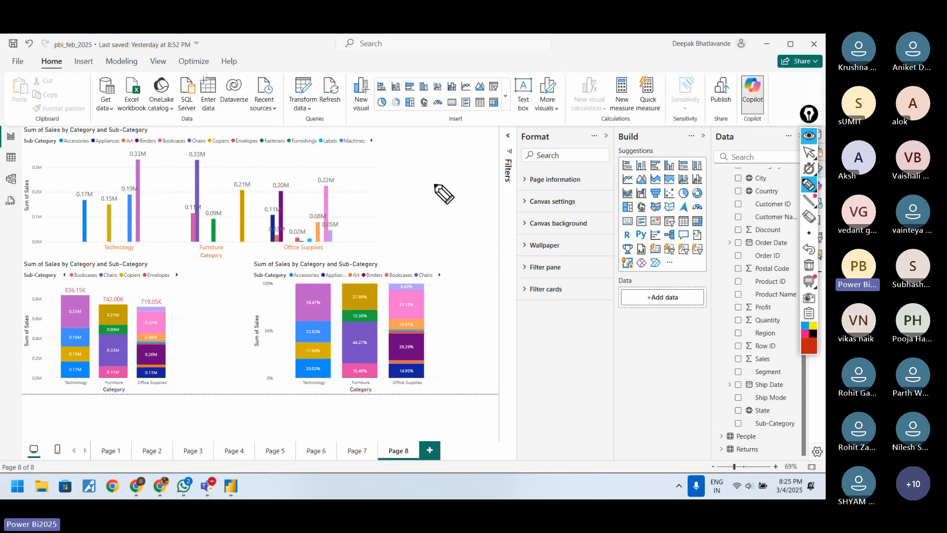
Step: Handwrite A, B and C linked by arrows beside the clustered chart, underline each letter, and write an underlined category note below
{"action": "left_click", "coordinate": [438, 152]}
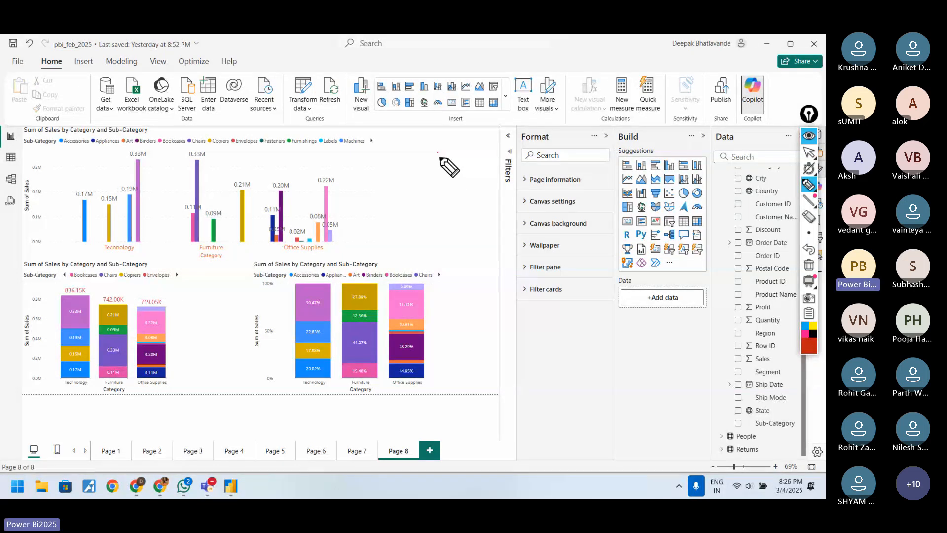
{"action": "mouse_move", "coordinate": [430, 165]}
{"action": "left_mouse_down"}
{"action": "mouse_move", "coordinate": [463, 138]}
{"action": "mouse_move", "coordinate": [465, 149]}
{"action": "mouse_move", "coordinate": [509, 135]}
{"action": "mouse_move", "coordinate": [508, 158]}
{"action": "left_mouse_up"}
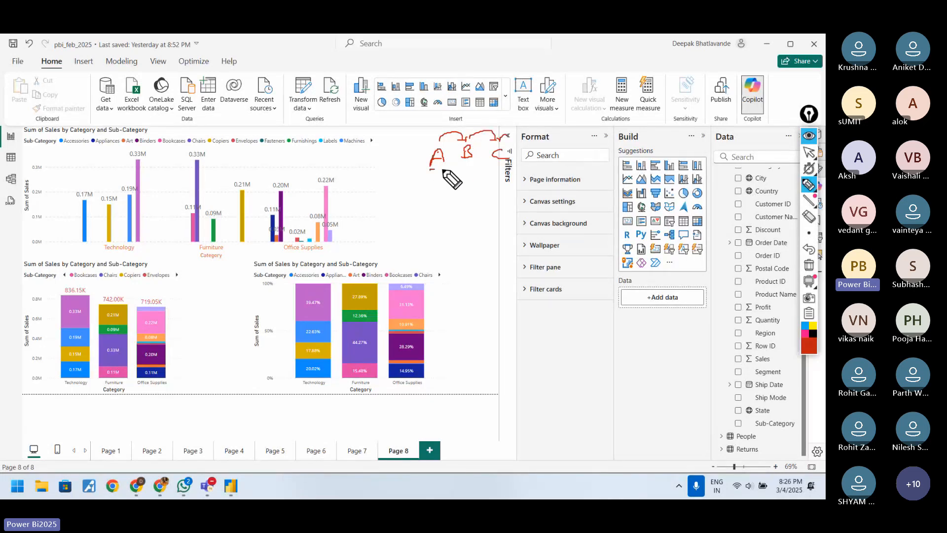
{"action": "left_click_drag", "start_coordinate": [430, 169], "coordinate": [445, 170]}
{"action": "left_click_drag", "start_coordinate": [461, 165], "coordinate": [502, 166]}
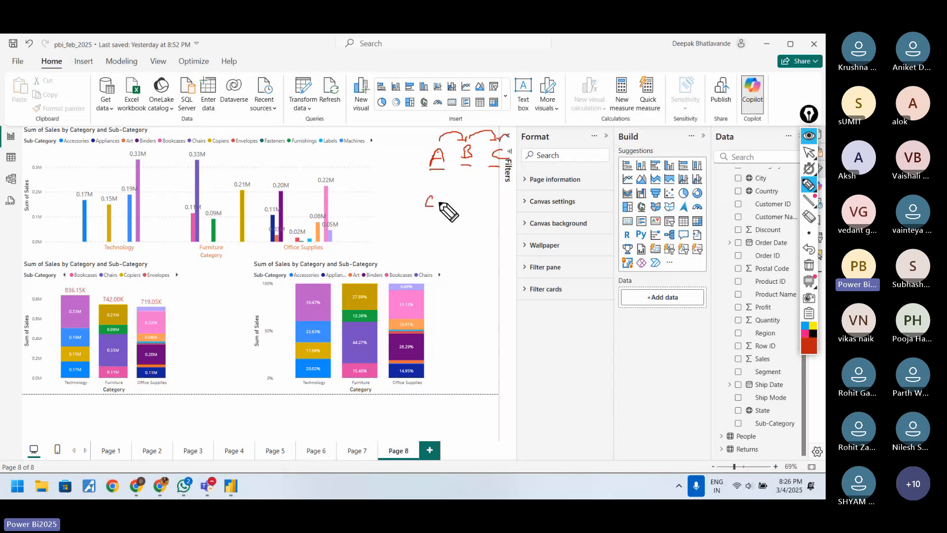
{"action": "mouse_move", "coordinate": [433, 198]}
{"action": "left_mouse_down"}
{"action": "mouse_move", "coordinate": [457, 210]}
{"action": "mouse_move", "coordinate": [473, 197]}
{"action": "mouse_move", "coordinate": [466, 203]}
{"action": "left_mouse_up"}
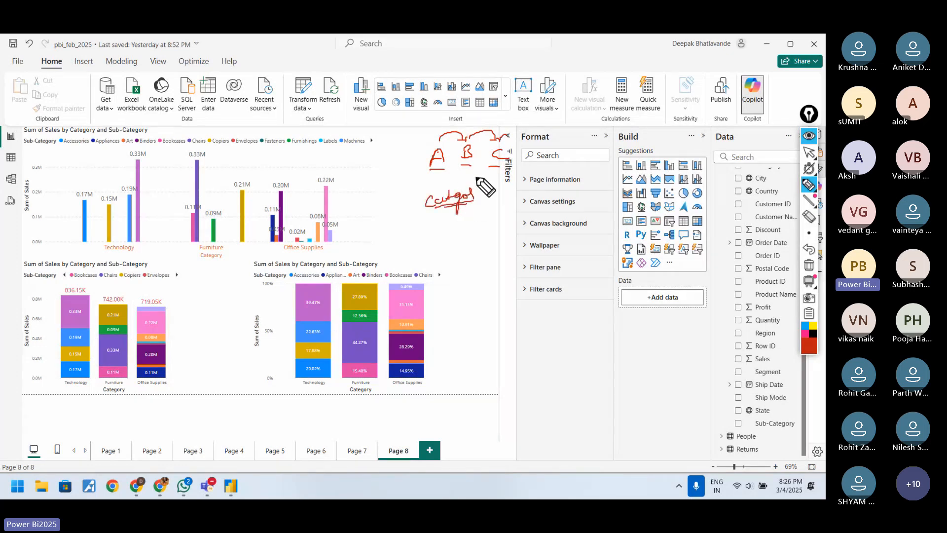
Step: Draw a large circle below the category note, write the digits 1 to 7 beneath it, and underline several digits
{"action": "mouse_move", "coordinate": [483, 222]}
{"action": "left_mouse_down"}
{"action": "mouse_move", "coordinate": [452, 247]}
{"action": "mouse_move", "coordinate": [499, 309]}
{"action": "mouse_move", "coordinate": [551, 252]}
{"action": "mouse_move", "coordinate": [494, 214]}
{"action": "mouse_move", "coordinate": [480, 234]}
{"action": "left_mouse_up"}
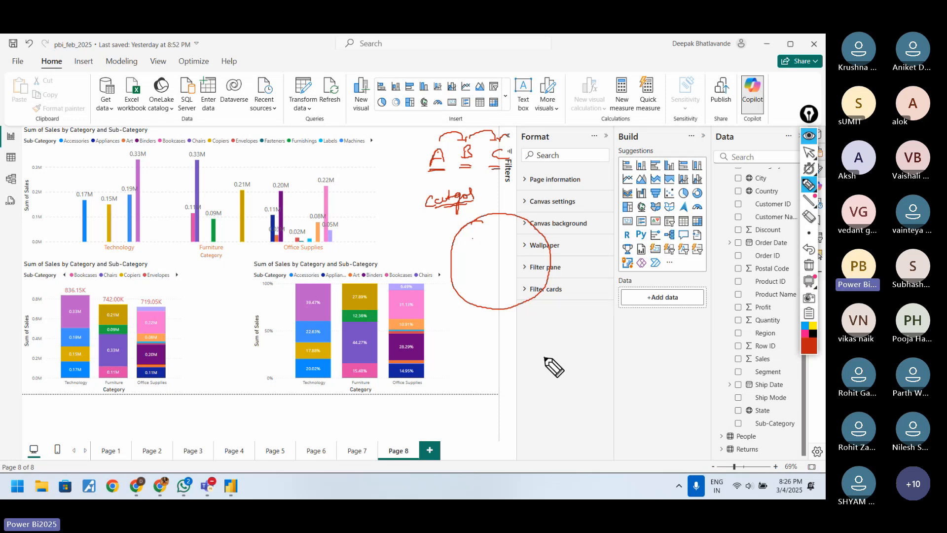
{"action": "mouse_move", "coordinate": [544, 357]}
{"action": "left_mouse_down"}
{"action": "mouse_move", "coordinate": [542, 371]}
{"action": "mouse_move", "coordinate": [589, 358]}
{"action": "left_mouse_up"}
{"action": "mouse_move", "coordinate": [608, 346]}
{"action": "left_mouse_down"}
{"action": "mouse_move", "coordinate": [606, 354]}
{"action": "mouse_move", "coordinate": [623, 357]}
{"action": "left_mouse_up"}
{"action": "left_click_drag", "start_coordinate": [538, 376], "coordinate": [557, 373]}
{"action": "left_click_drag", "start_coordinate": [565, 369], "coordinate": [626, 355]}
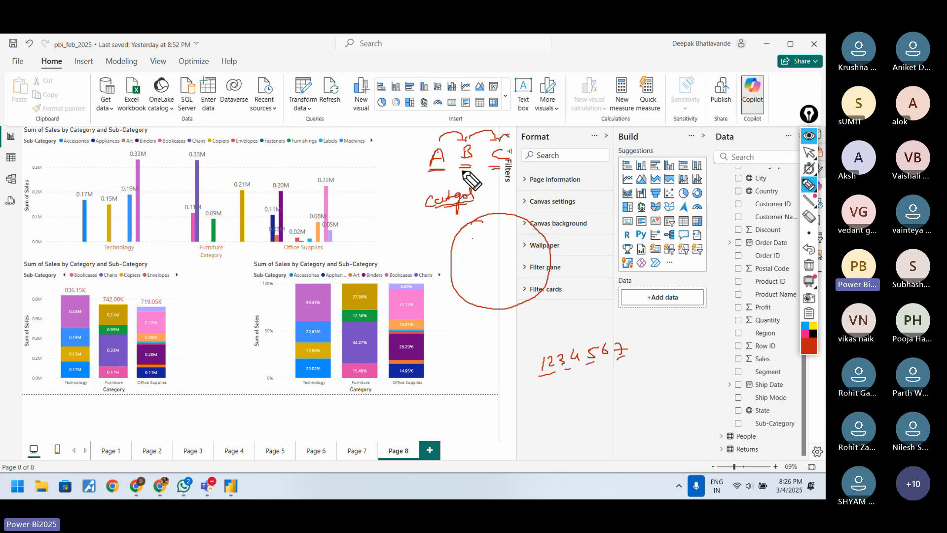
Step: Circle the handwritten 2 with a line up toward C, and draw three circles labelled A, B and C inside the large circle
{"action": "left_click_drag", "start_coordinate": [435, 173], "coordinate": [443, 172]}
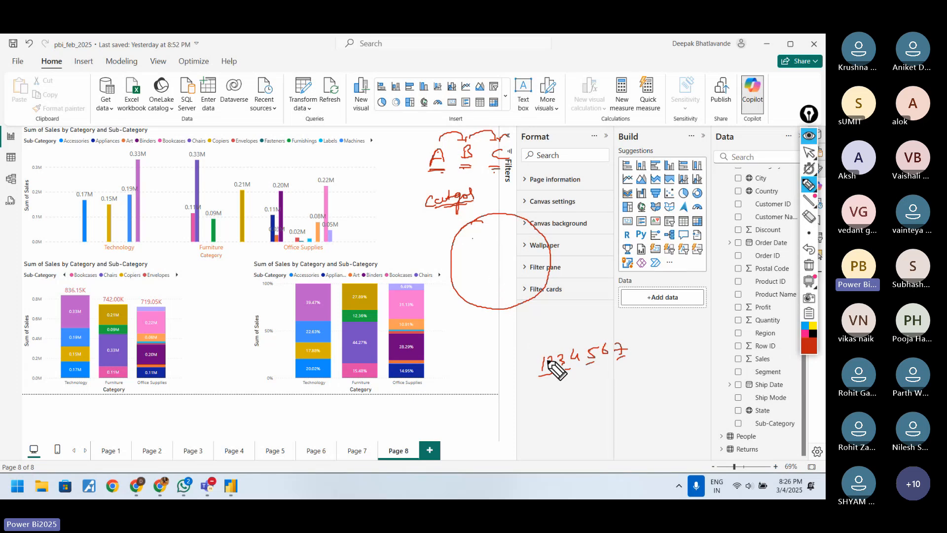
{"action": "mouse_move", "coordinate": [552, 352]}
{"action": "left_mouse_down"}
{"action": "mouse_move", "coordinate": [544, 371]}
{"action": "mouse_move", "coordinate": [556, 369]}
{"action": "mouse_move", "coordinate": [571, 296]}
{"action": "mouse_move", "coordinate": [557, 247]}
{"action": "mouse_move", "coordinate": [516, 181]}
{"action": "left_mouse_up"}
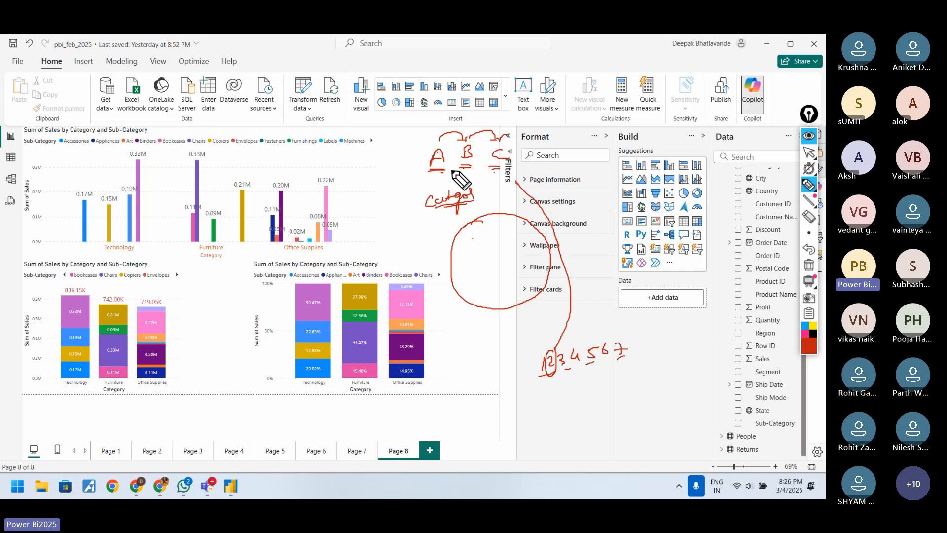
{"action": "left_click", "coordinate": [478, 233]}
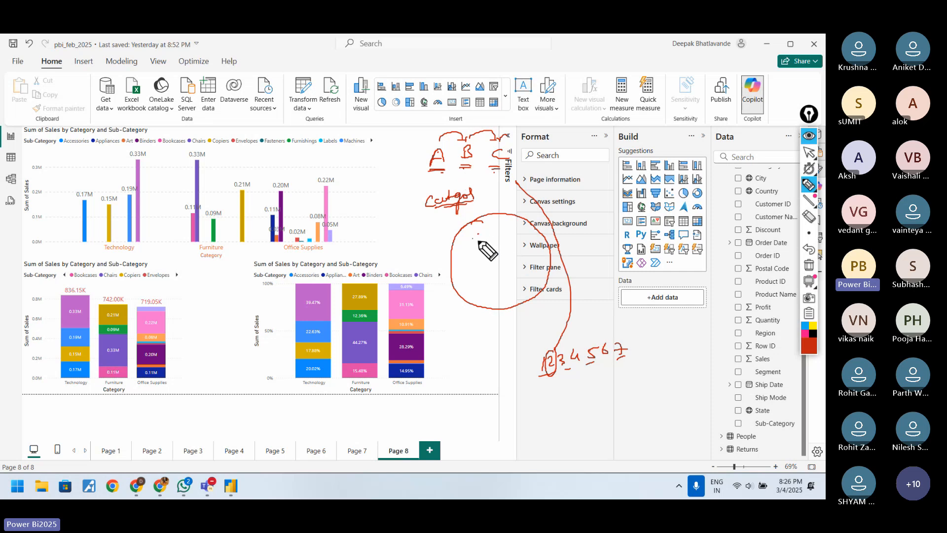
{"action": "mouse_move", "coordinate": [477, 241]}
{"action": "left_mouse_down"}
{"action": "mouse_move", "coordinate": [493, 236]}
{"action": "mouse_move", "coordinate": [488, 226]}
{"action": "mouse_move", "coordinate": [473, 266]}
{"action": "mouse_move", "coordinate": [493, 232]}
{"action": "mouse_move", "coordinate": [524, 250]}
{"action": "left_mouse_up"}
{"action": "mouse_move", "coordinate": [523, 236]}
{"action": "left_mouse_down"}
{"action": "mouse_move", "coordinate": [525, 250]}
{"action": "mouse_move", "coordinate": [504, 235]}
{"action": "mouse_move", "coordinate": [534, 233]}
{"action": "left_mouse_up"}
{"action": "mouse_move", "coordinate": [489, 283]}
{"action": "left_mouse_down"}
{"action": "mouse_move", "coordinate": [490, 291]}
{"action": "mouse_move", "coordinate": [497, 264]}
{"action": "left_mouse_up"}
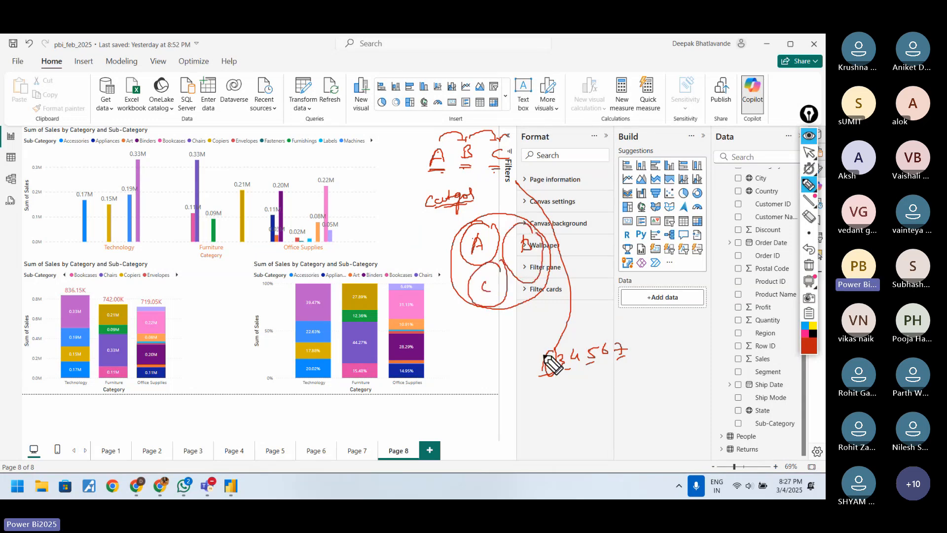
Step: Draw lines from the handwritten 2, 3, 4 and 7 up toward the lettered circles
{"action": "mouse_move", "coordinate": [547, 353]}
{"action": "left_mouse_down"}
{"action": "mouse_move", "coordinate": [461, 319]}
{"action": "mouse_move", "coordinate": [458, 272]}
{"action": "left_mouse_up"}
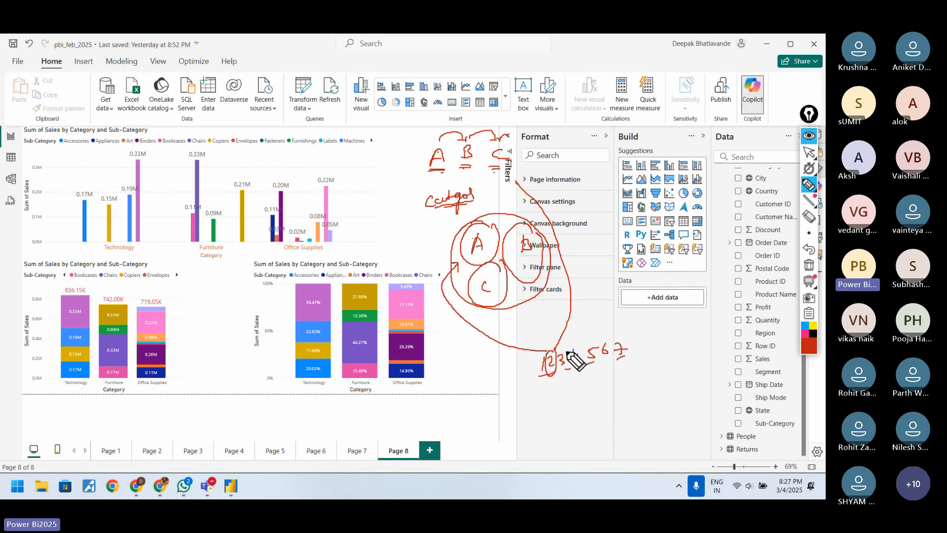
{"action": "mouse_move", "coordinate": [565, 351]}
{"action": "left_mouse_down"}
{"action": "mouse_move", "coordinate": [553, 319]}
{"action": "mouse_move", "coordinate": [522, 298]}
{"action": "left_mouse_up"}
{"action": "left_click_drag", "start_coordinate": [576, 345], "coordinate": [568, 278]}
{"action": "mouse_move", "coordinate": [616, 340]}
{"action": "left_mouse_down"}
{"action": "mouse_move", "coordinate": [617, 322]}
{"action": "mouse_move", "coordinate": [548, 226]}
{"action": "left_mouse_up"}
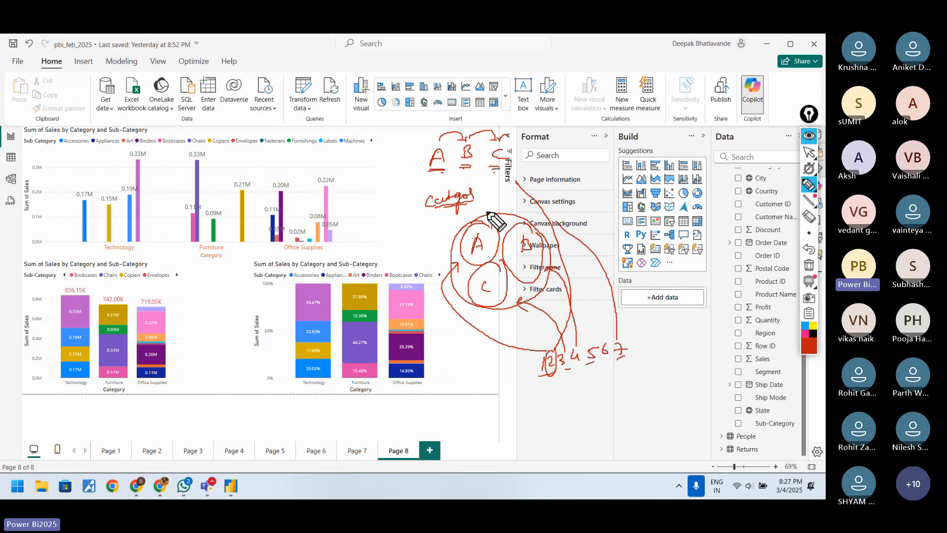
Step: Underline the handwritten A and the Technology label, and circle the Technology, Furniture and Office Supplies column groups in the clustered chart
{"action": "left_click_drag", "start_coordinate": [429, 171], "coordinate": [455, 172]}
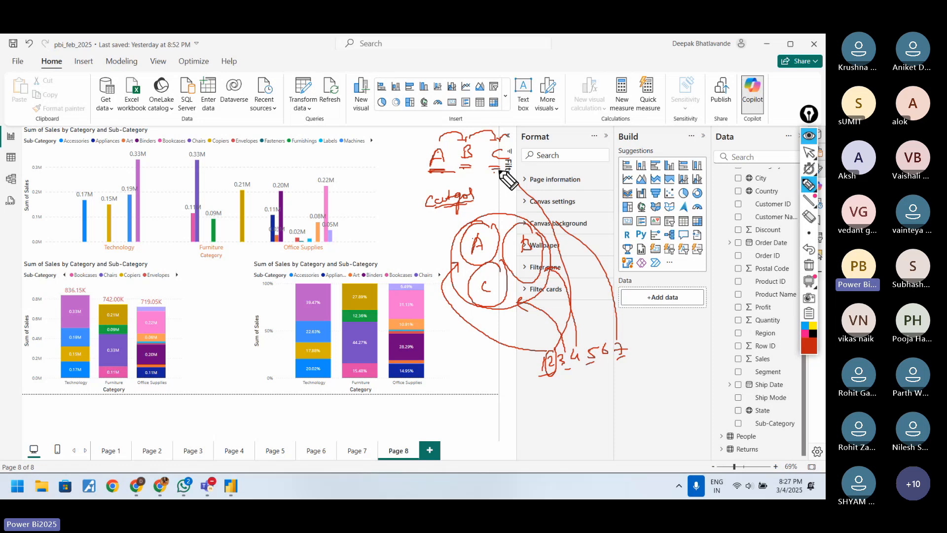
{"action": "left_click_drag", "start_coordinate": [104, 250], "coordinate": [138, 254]}
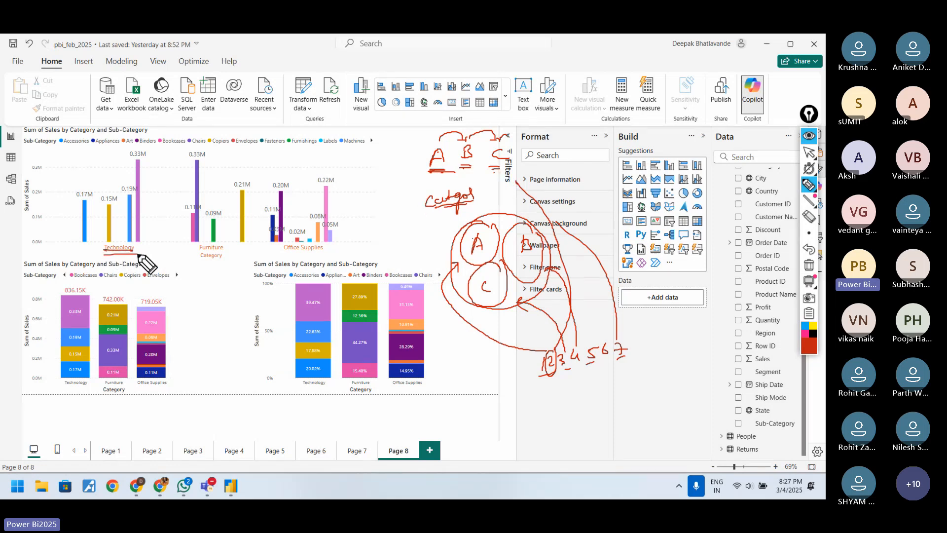
{"action": "mouse_move", "coordinate": [153, 171]}
{"action": "left_mouse_down"}
{"action": "mouse_move", "coordinate": [101, 162]}
{"action": "mouse_move", "coordinate": [157, 174]}
{"action": "left_mouse_up"}
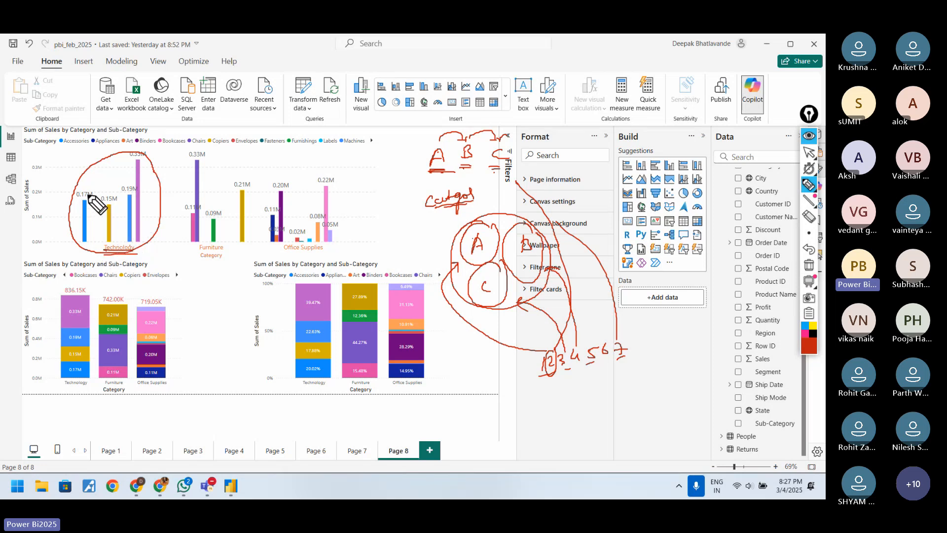
{"action": "mouse_move", "coordinate": [95, 205]}
{"action": "left_mouse_down"}
{"action": "mouse_move", "coordinate": [96, 251]}
{"action": "mouse_move", "coordinate": [162, 197]}
{"action": "mouse_move", "coordinate": [130, 164]}
{"action": "mouse_move", "coordinate": [77, 202]}
{"action": "left_mouse_up"}
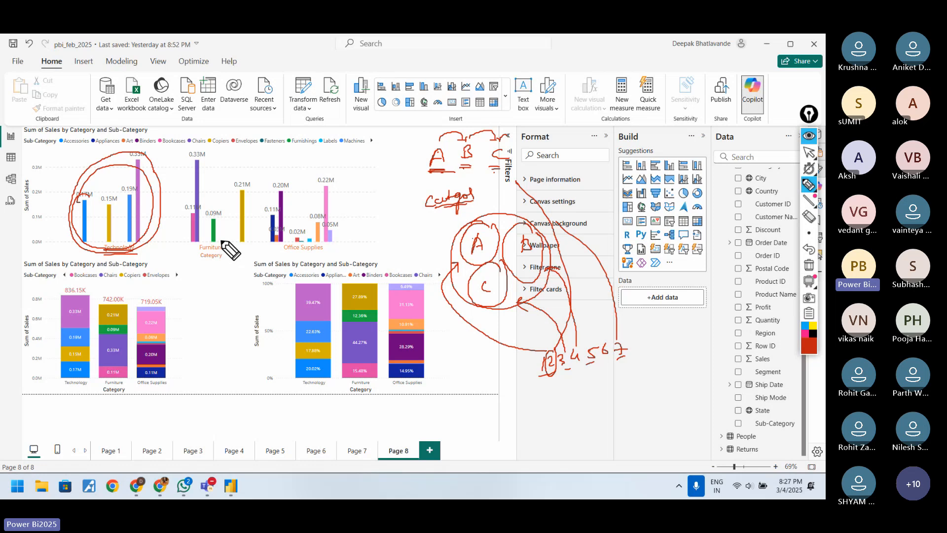
{"action": "mouse_move", "coordinate": [244, 184]}
{"action": "left_mouse_down"}
{"action": "mouse_move", "coordinate": [207, 172]}
{"action": "mouse_move", "coordinate": [263, 206]}
{"action": "mouse_move", "coordinate": [259, 230]}
{"action": "mouse_move", "coordinate": [305, 254]}
{"action": "left_mouse_up"}
{"action": "mouse_move", "coordinate": [299, 176]}
{"action": "left_mouse_down"}
{"action": "mouse_move", "coordinate": [264, 220]}
{"action": "mouse_move", "coordinate": [351, 234]}
{"action": "mouse_move", "coordinate": [290, 187]}
{"action": "left_mouse_up"}
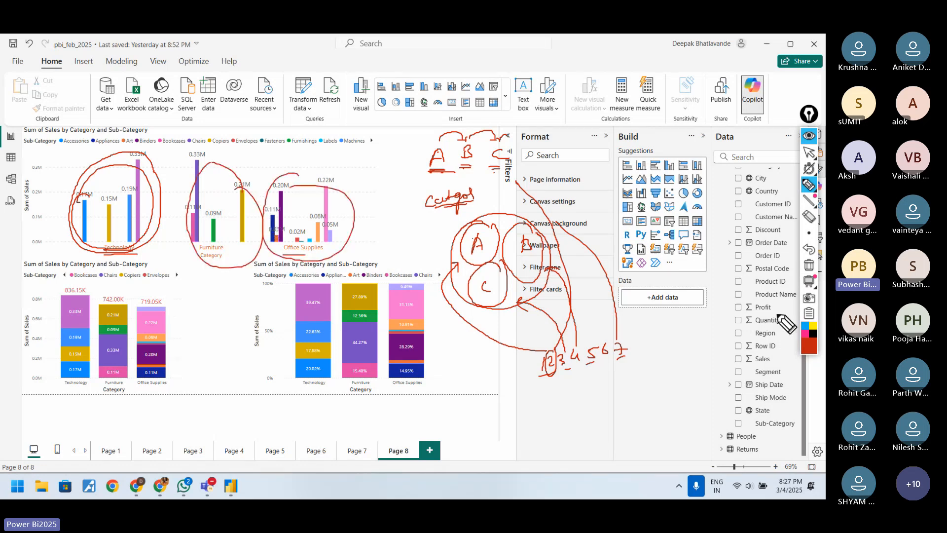
Step: Clear all drawings from the report page and leave drawing mode
{"action": "left_click", "coordinate": [809, 265]}
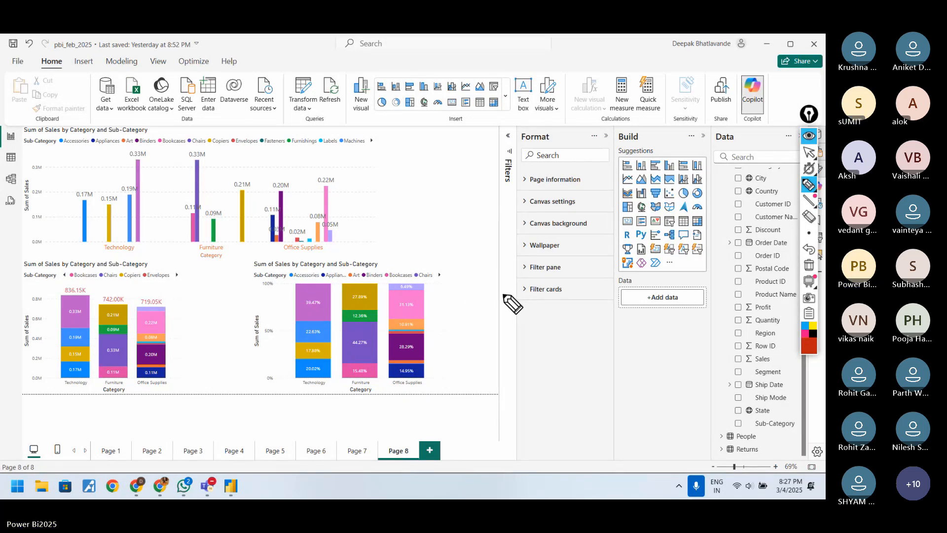
{"action": "left_click", "coordinate": [809, 152]}
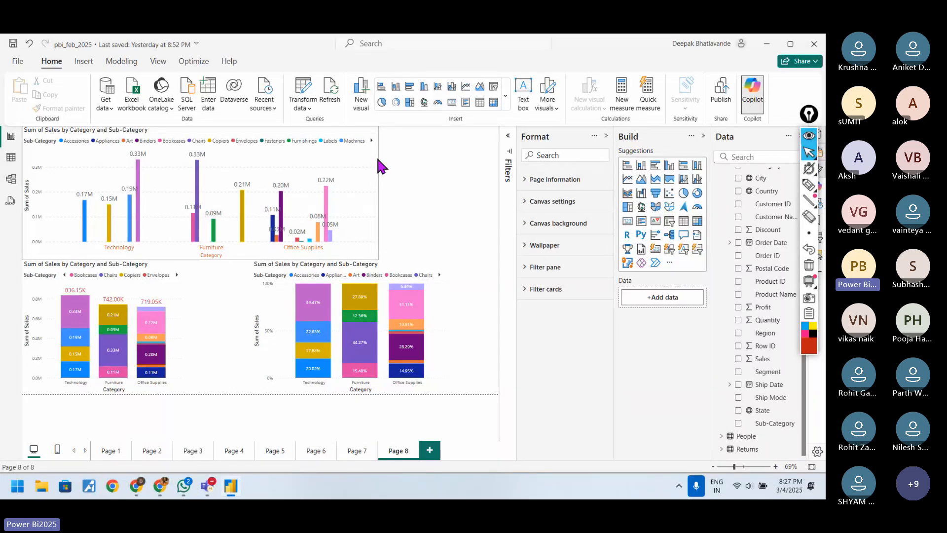
{"action": "left_click", "coordinate": [378, 166]}
{"action": "left_click", "coordinate": [416, 184]}
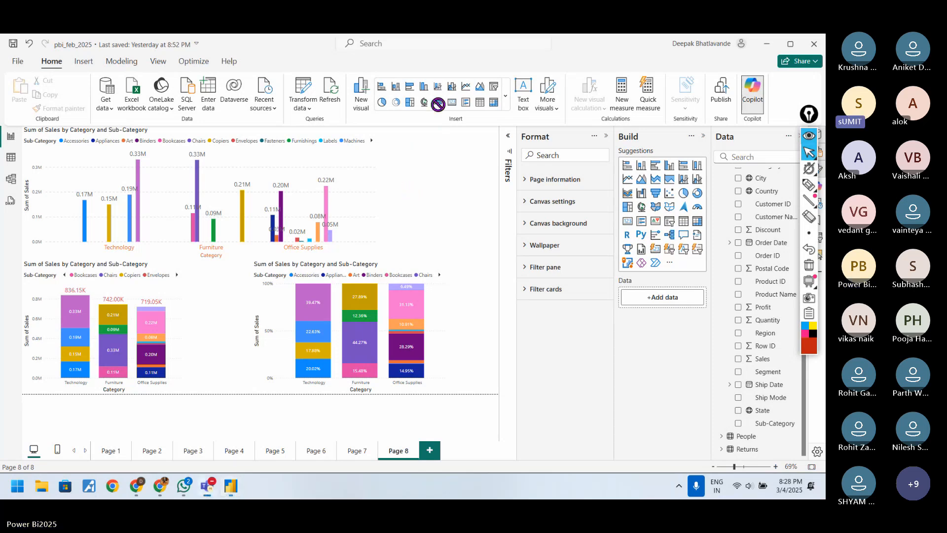
{"action": "left_click", "coordinate": [809, 185]}
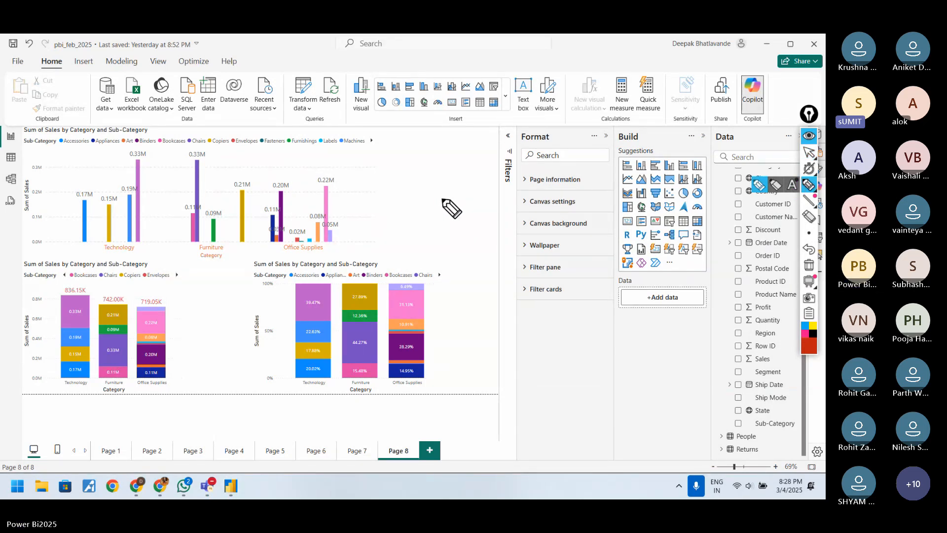
{"action": "mouse_move", "coordinate": [808, 154]}
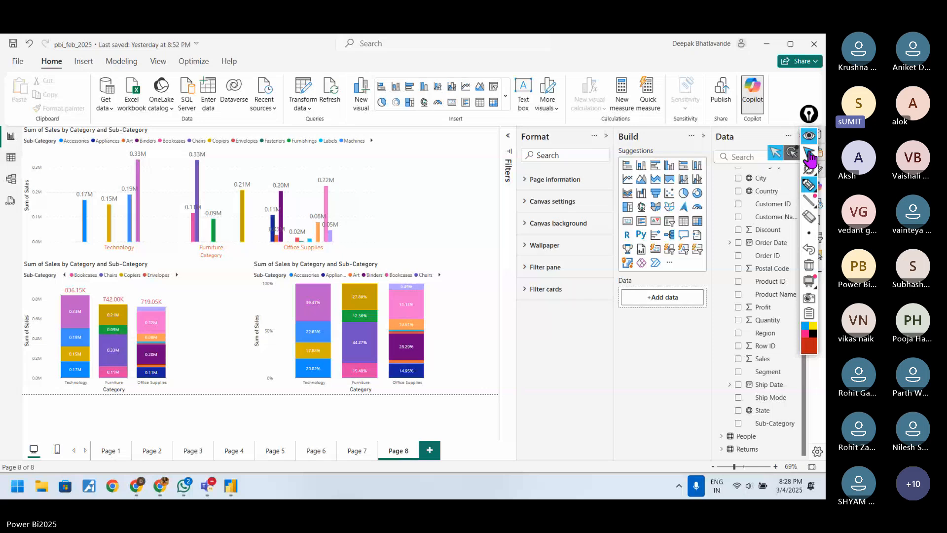
Step: Switch the annotation tool back to pointer mode and briefly select the clustered column chart
{"action": "left_click", "coordinate": [809, 153]}
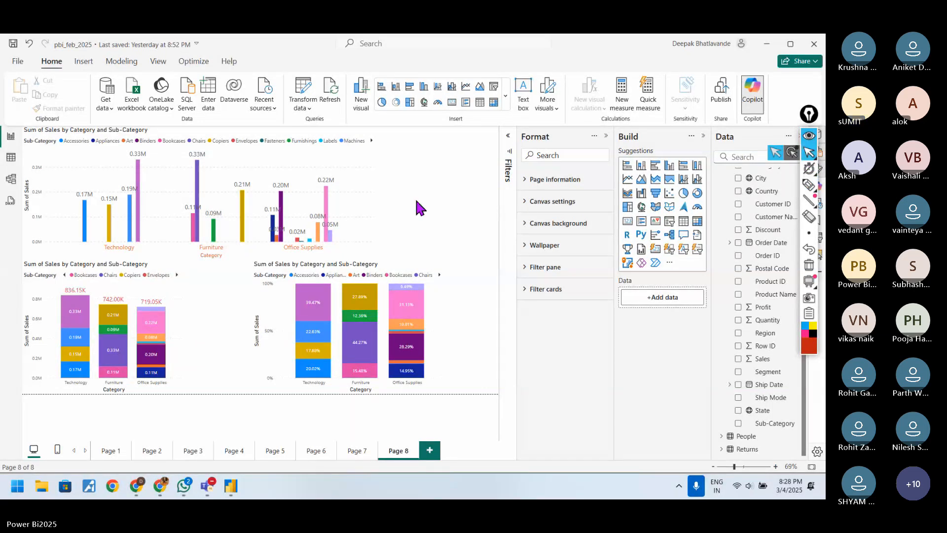
{"action": "left_click", "coordinate": [374, 178]}
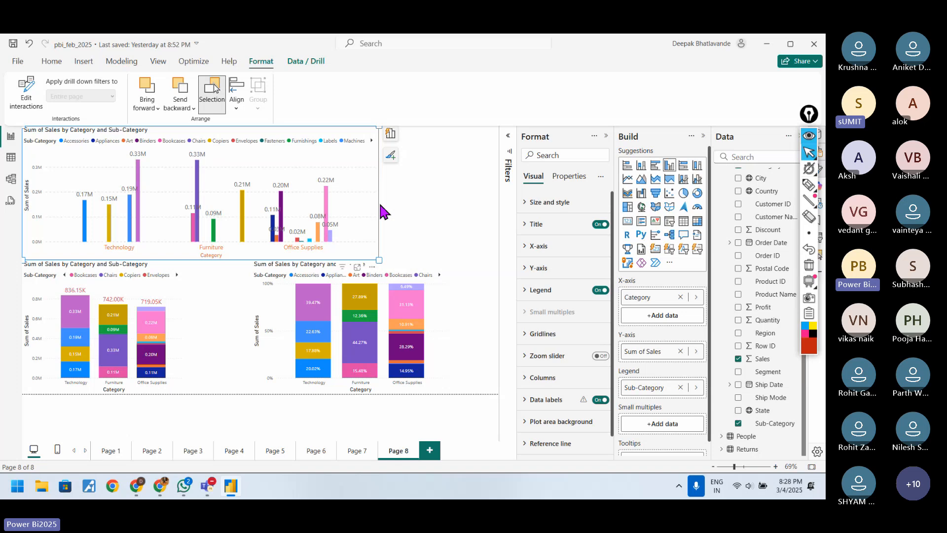
{"action": "left_click", "coordinate": [391, 241]}
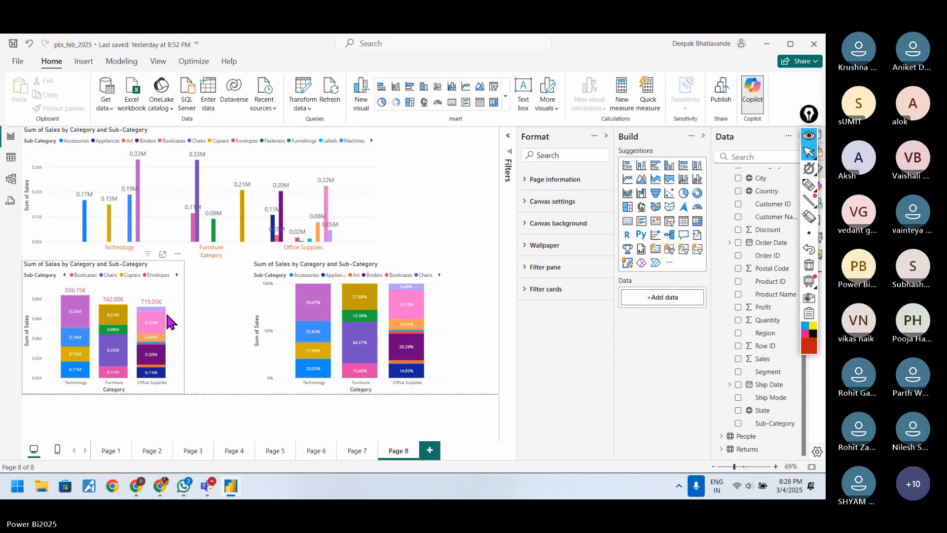
Step: Sort the axis of the stacked column chart by Category
{"action": "left_click", "coordinate": [182, 282]}
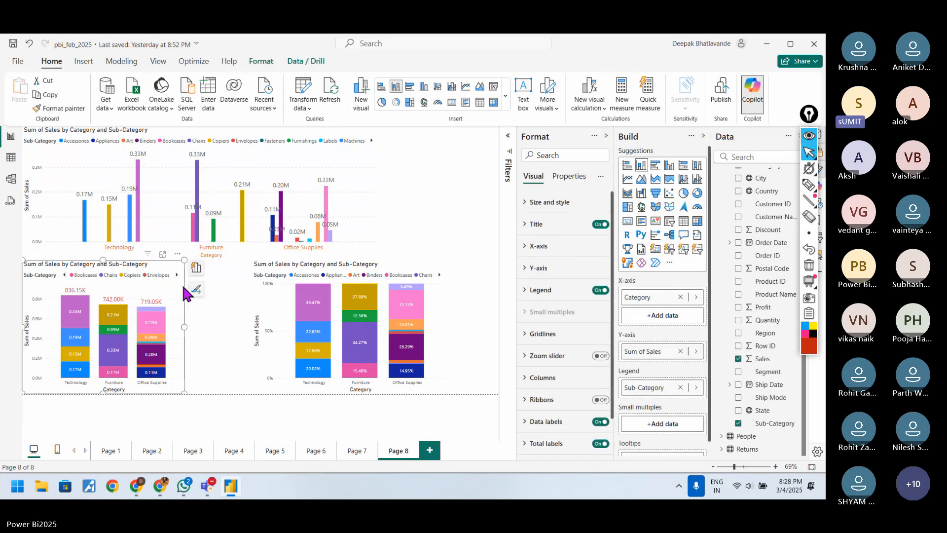
{"action": "left_click", "coordinate": [177, 255]}
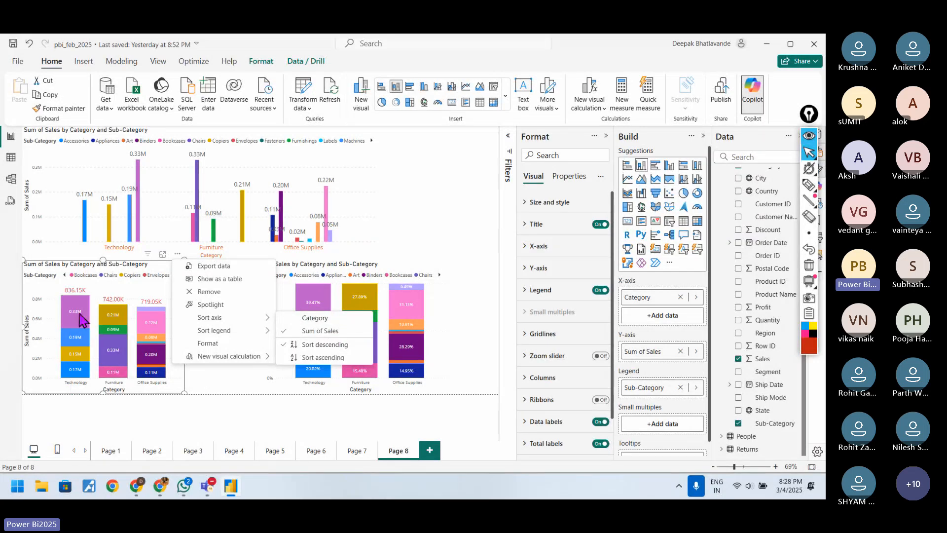
{"action": "left_click", "coordinate": [313, 319]}
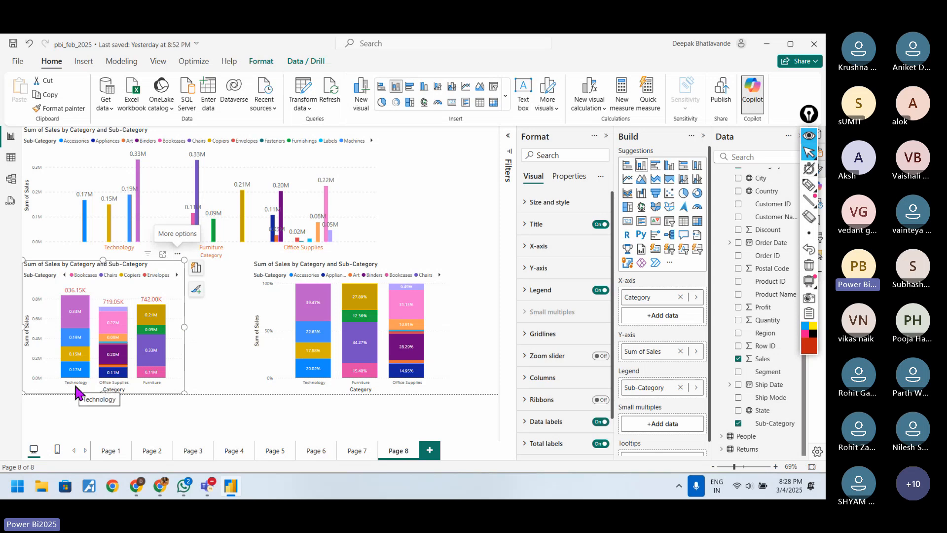
Step: Change the stacked column chart's Category axis sort order to ascending
{"action": "left_click", "coordinate": [177, 253]}
{"action": "mouse_move", "coordinate": [205, 331]}
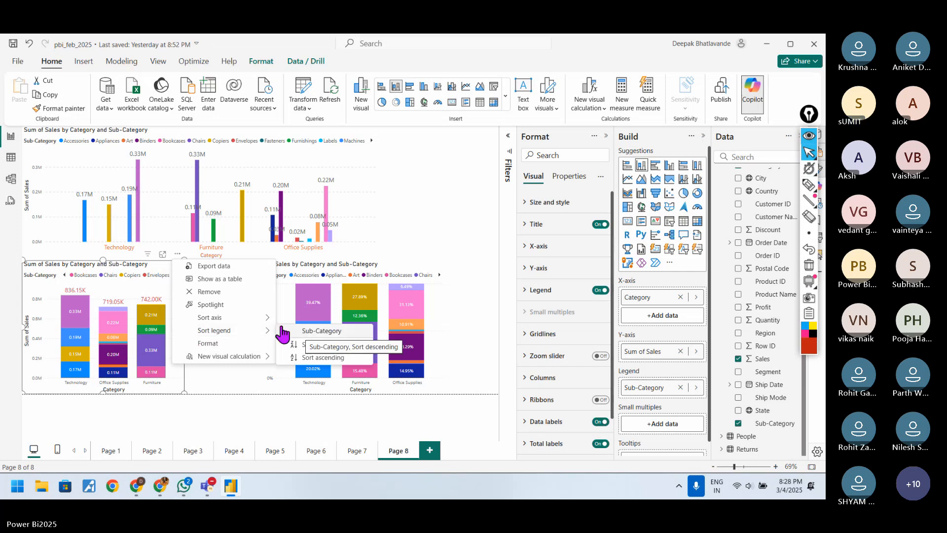
{"action": "mouse_move", "coordinate": [270, 317]}
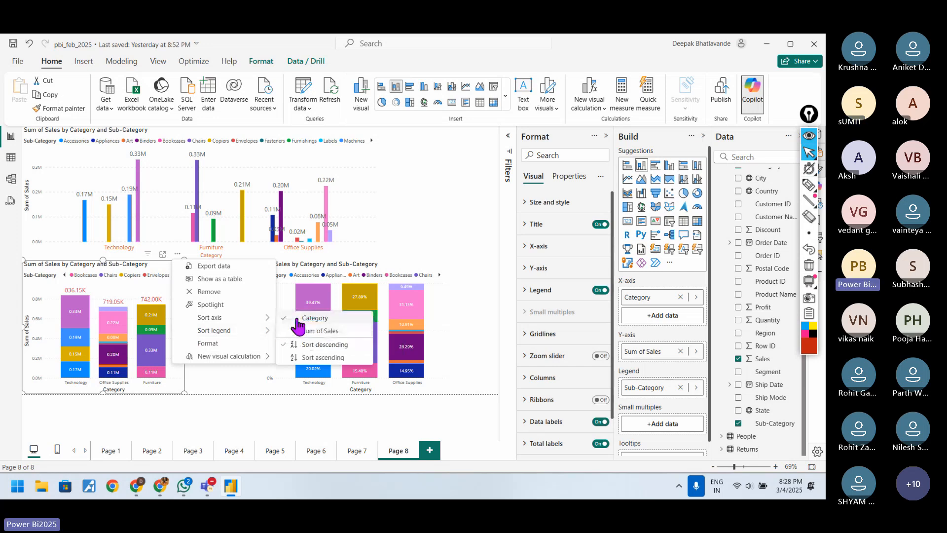
{"action": "left_click", "coordinate": [314, 357]}
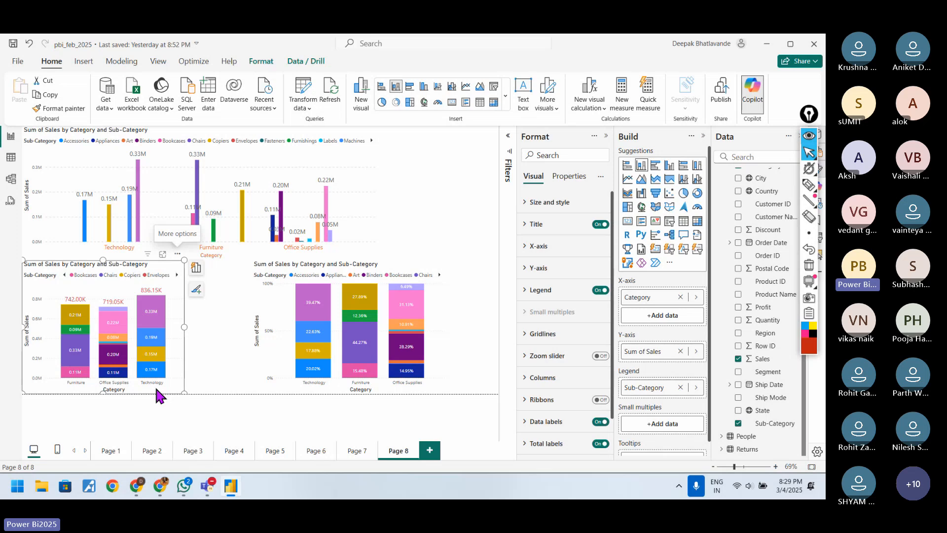
Step: Sort the stacked column chart's axis by Sum of Sales in descending order
{"action": "left_click", "coordinate": [177, 253]}
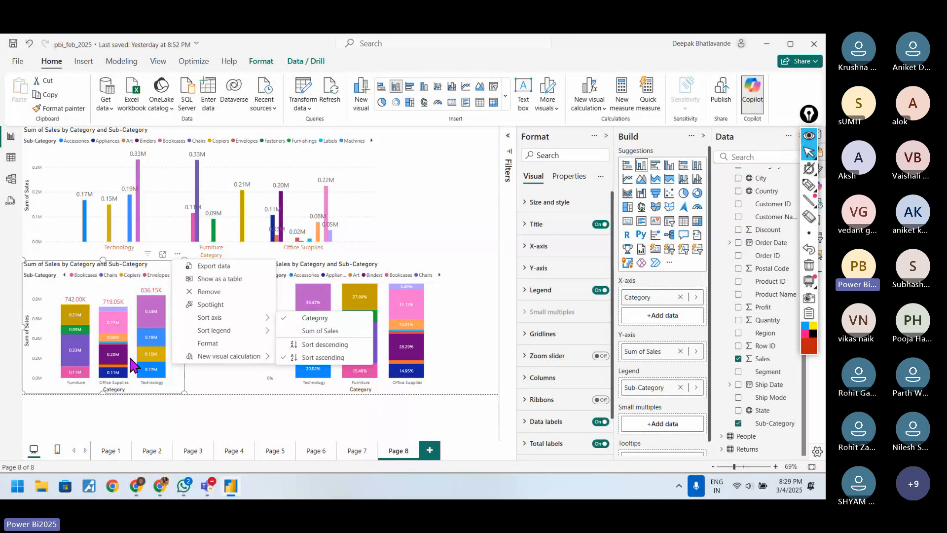
{"action": "left_click", "coordinate": [331, 335]}
{"action": "left_click", "coordinate": [177, 254]}
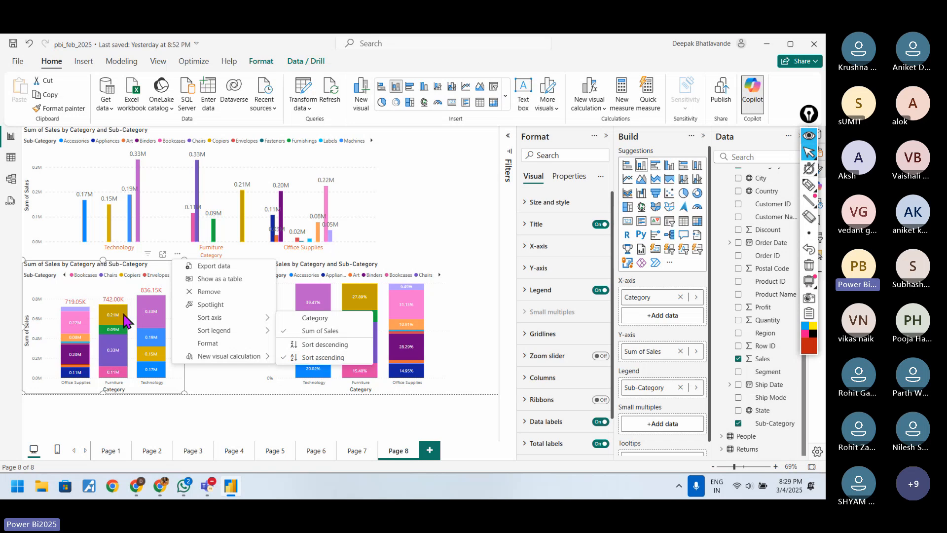
{"action": "left_click", "coordinate": [311, 344]}
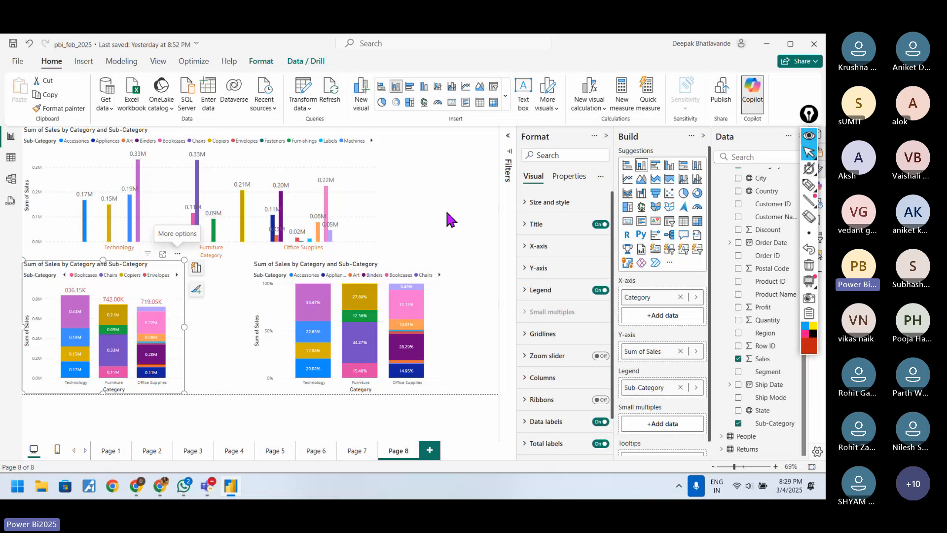
{"action": "left_click", "coordinate": [815, 488]}
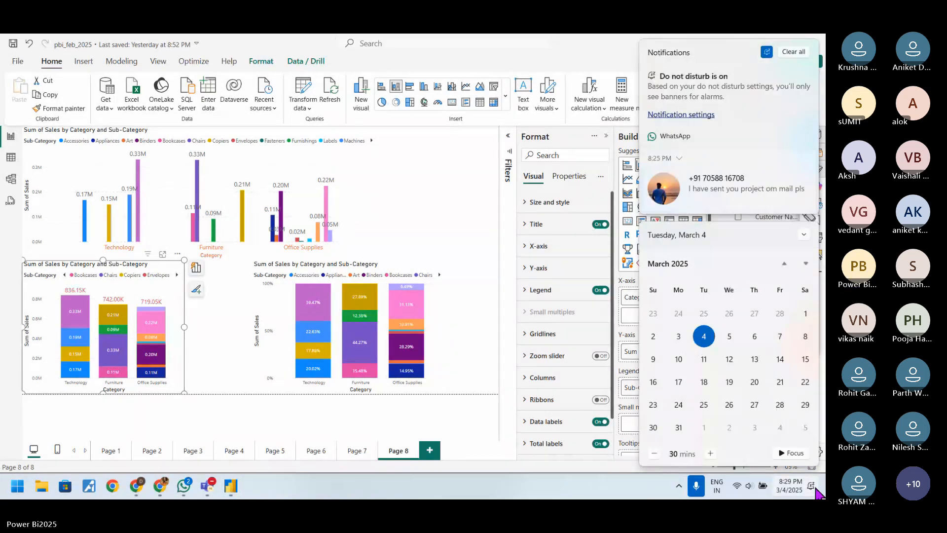
{"action": "left_click", "coordinate": [816, 488]}
{"action": "left_click", "coordinate": [498, 253]}
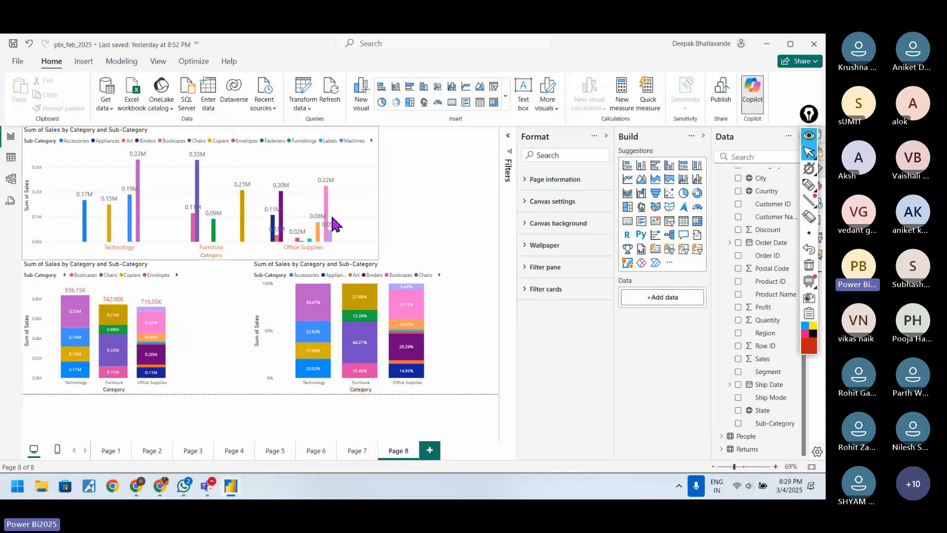
{"action": "left_click", "coordinate": [377, 147]}
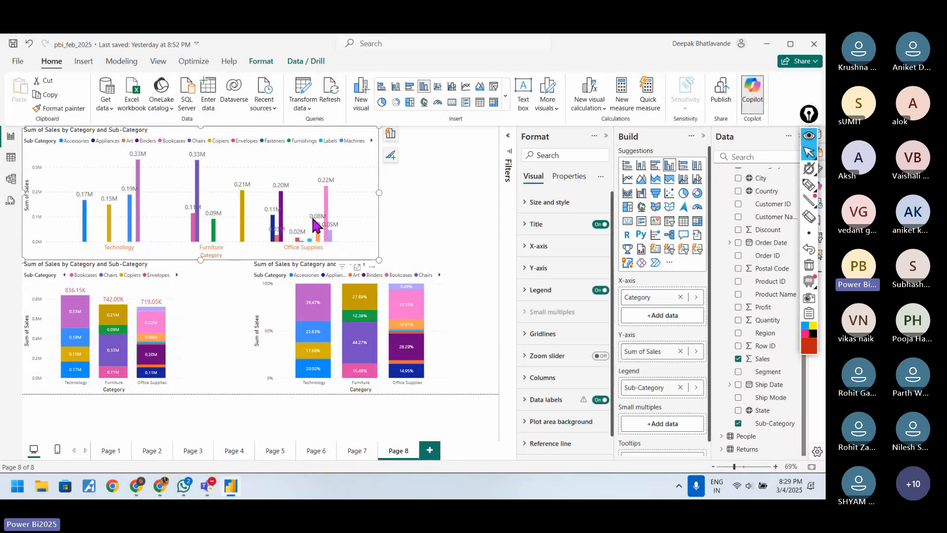
{"action": "left_click", "coordinate": [445, 238]}
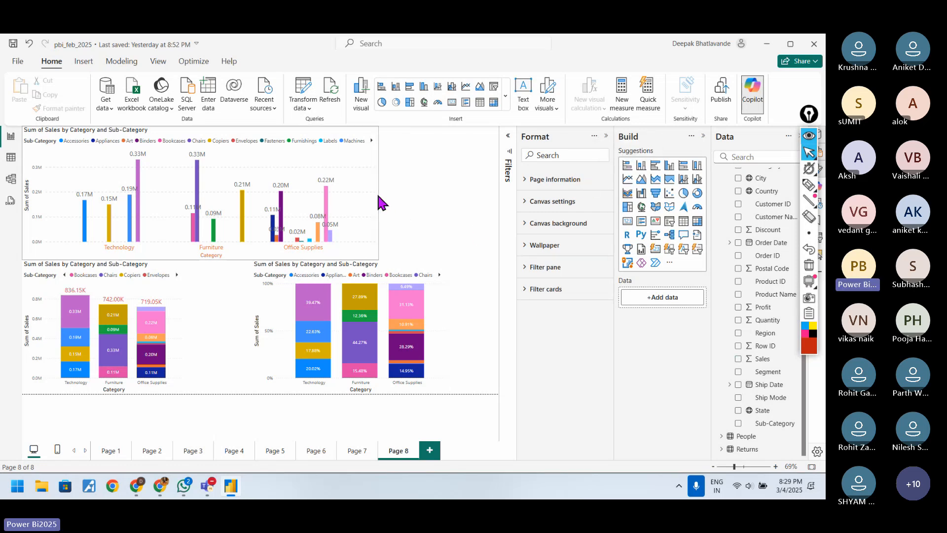
Step: Move the 100% stacked column chart directly beside the stacked column chart and deselect it
{"action": "left_click_drag", "start_coordinate": [408, 268], "coordinate": [339, 271]}
{"action": "left_click", "coordinate": [413, 224]}
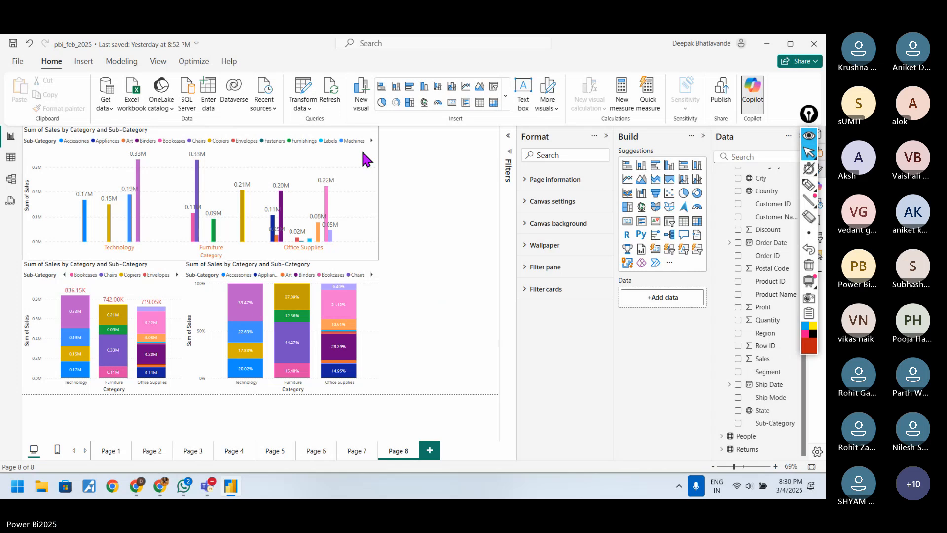
Step: Convert the clustered column chart of sales by Category and Sub-Category to a clustered bar chart
{"action": "left_click", "coordinate": [291, 253]}
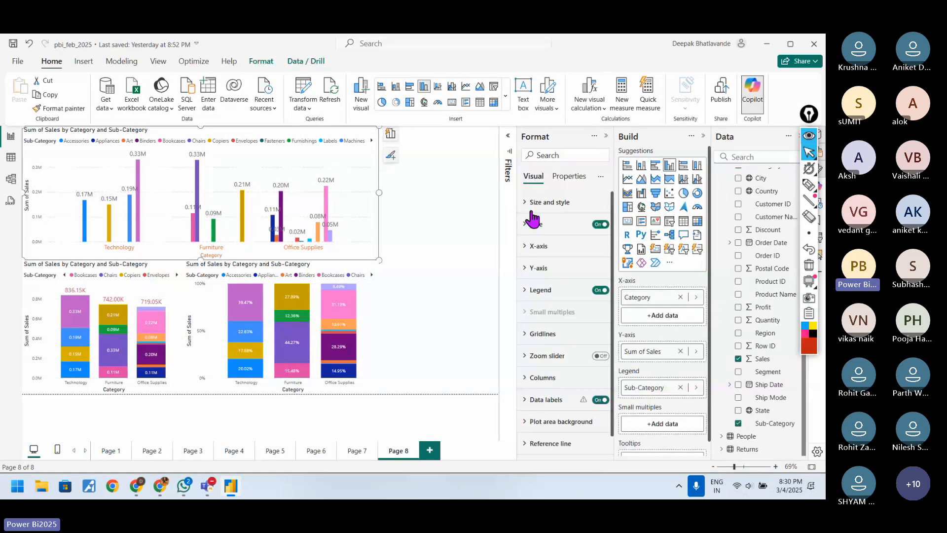
{"action": "left_click", "coordinate": [656, 168]}
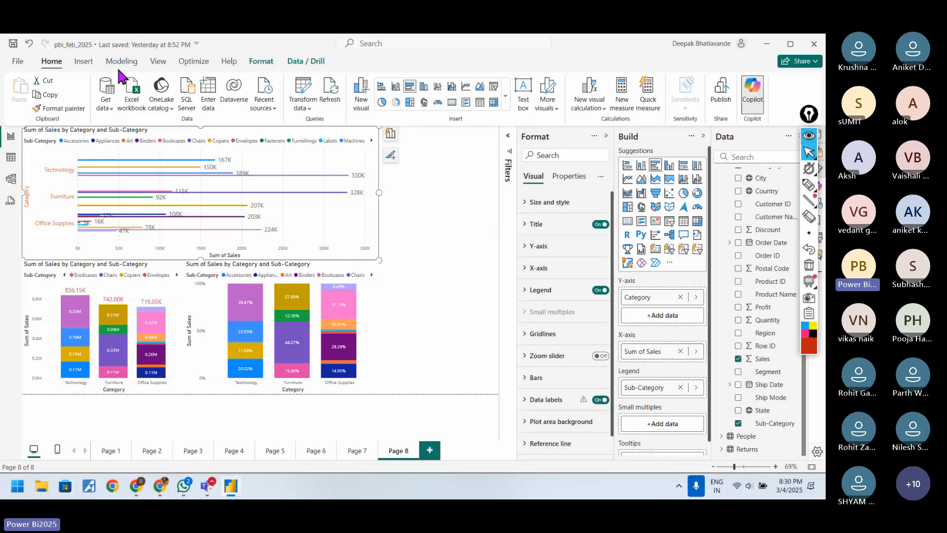
Step: Undo the conversion of the column chart to a clustered bar chart and deselect the visual
{"action": "left_click", "coordinate": [28, 44]}
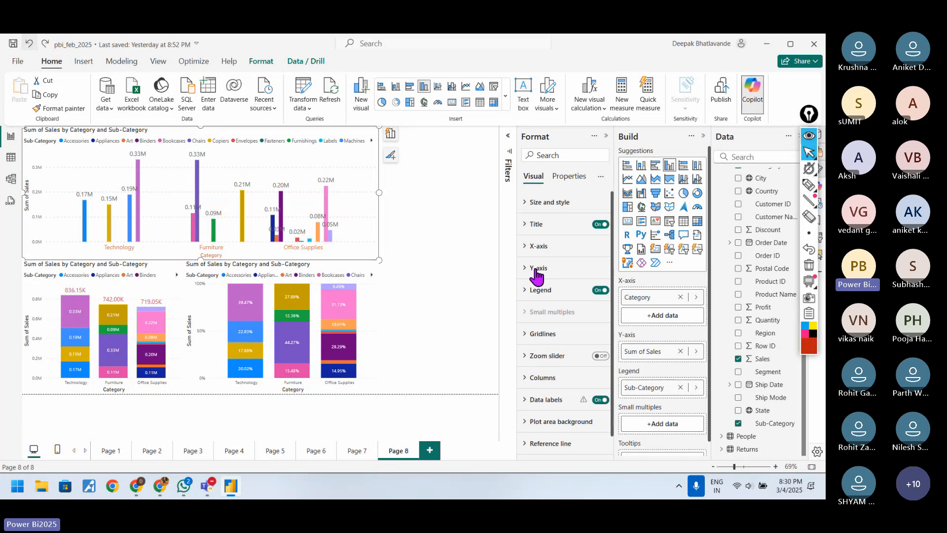
{"action": "left_click", "coordinate": [454, 298]}
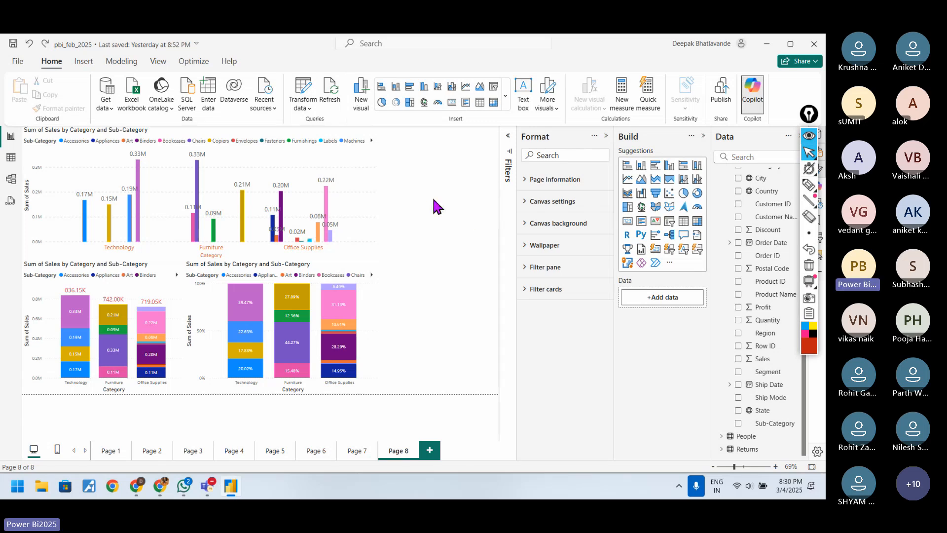
Step: Add a tall clustered bar chart of Sales by Sub-Category in the empty space beside the existing charts
{"action": "left_click", "coordinate": [655, 171]}
{"action": "left_click_drag", "start_coordinate": [439, 260], "coordinate": [423, 394]}
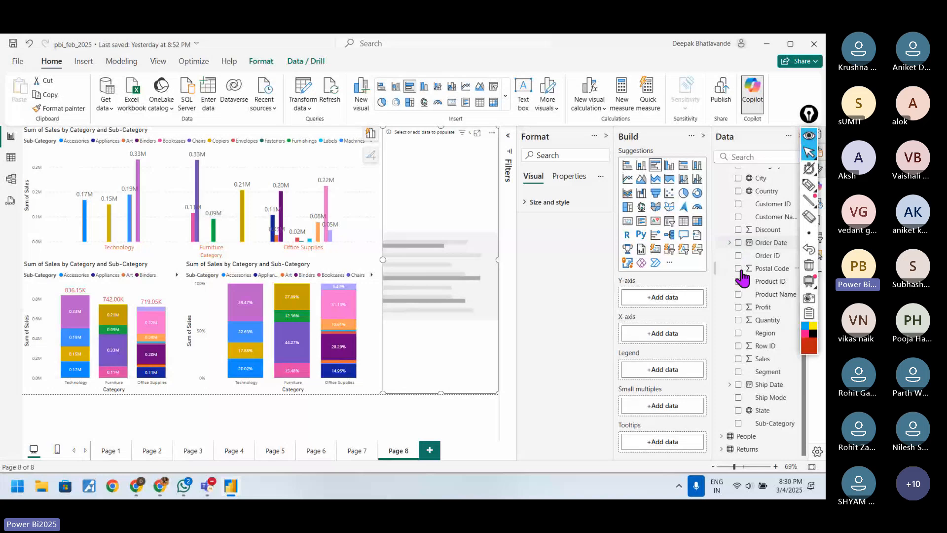
{"action": "left_click", "coordinate": [738, 359]}
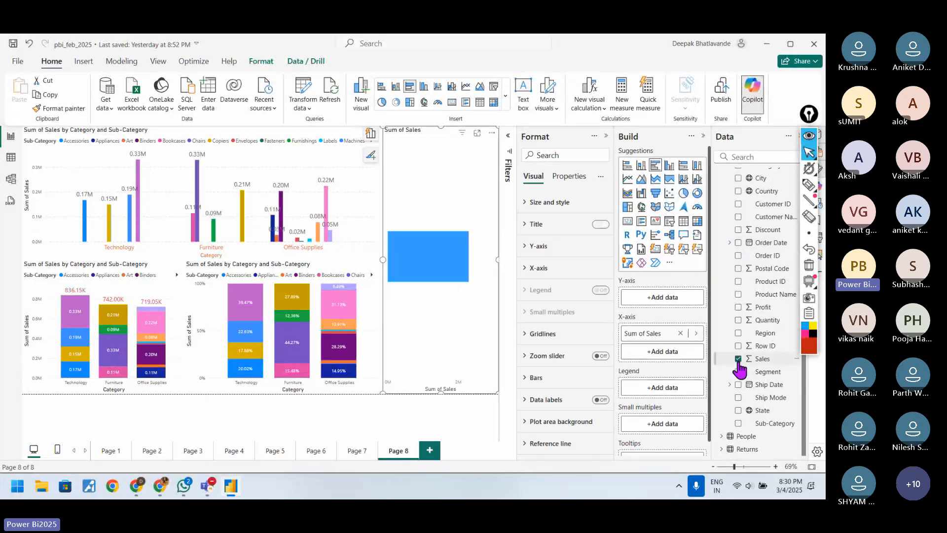
{"action": "left_click", "coordinate": [738, 424]}
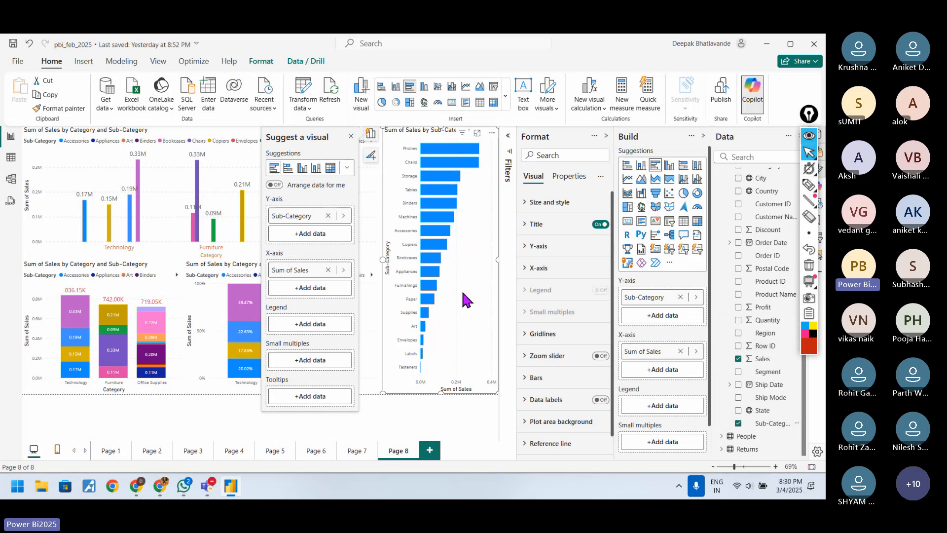
Step: Mark the bar chart's edges, its Phones and Chairs bars and the column chart's X-axis with red pen strokes, and clear the marks
{"action": "left_click", "coordinate": [809, 185]}
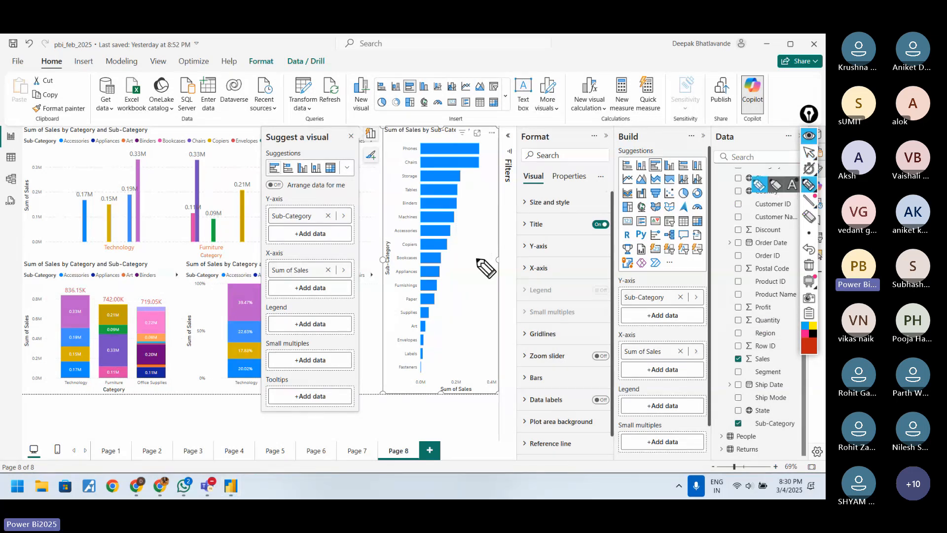
{"action": "left_click_drag", "start_coordinate": [362, 357], "coordinate": [385, 357]}
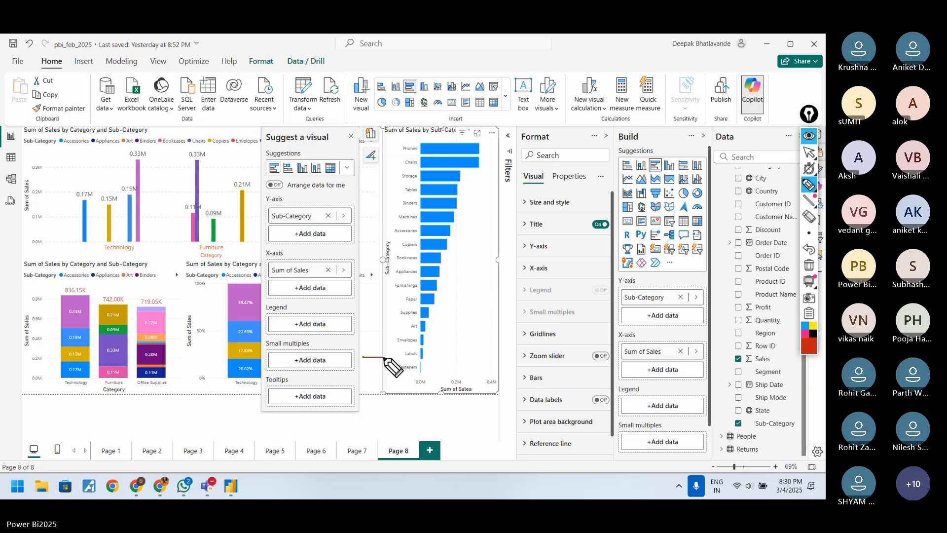
{"action": "left_click_drag", "start_coordinate": [496, 354], "coordinate": [518, 354]}
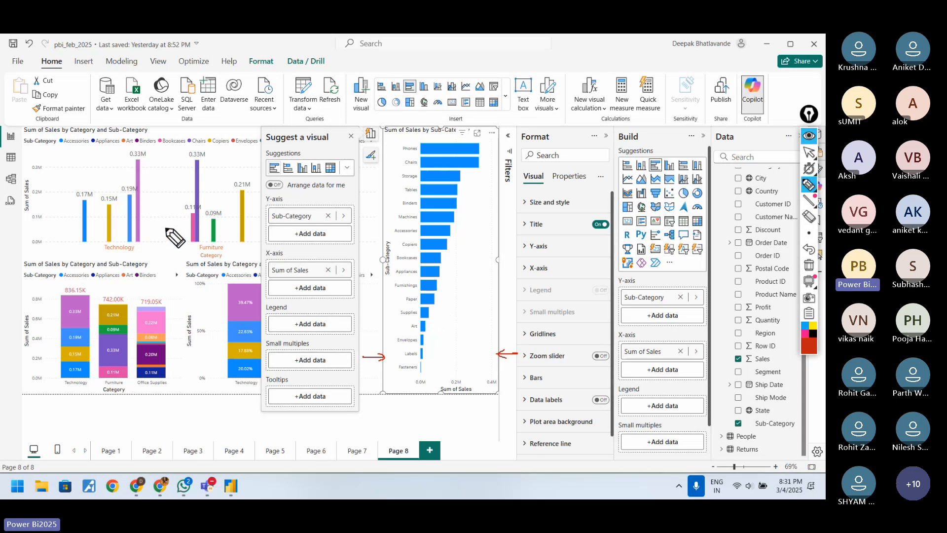
{"action": "mouse_move", "coordinate": [53, 249]}
{"action": "left_mouse_down"}
{"action": "mouse_move", "coordinate": [83, 248]}
{"action": "mouse_move", "coordinate": [60, 252]}
{"action": "left_mouse_up"}
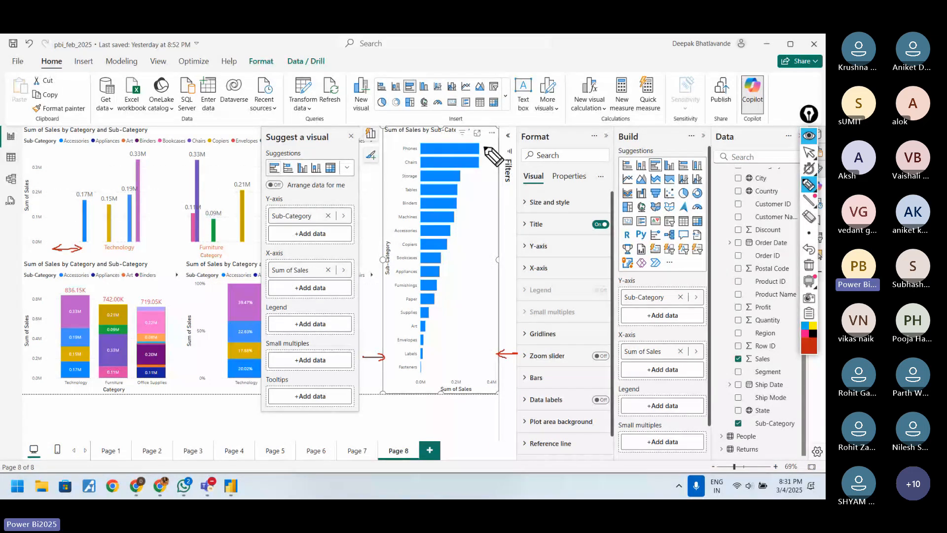
{"action": "left_click_drag", "start_coordinate": [484, 147], "coordinate": [490, 146]}
{"action": "left_click_drag", "start_coordinate": [482, 162], "coordinate": [491, 159]}
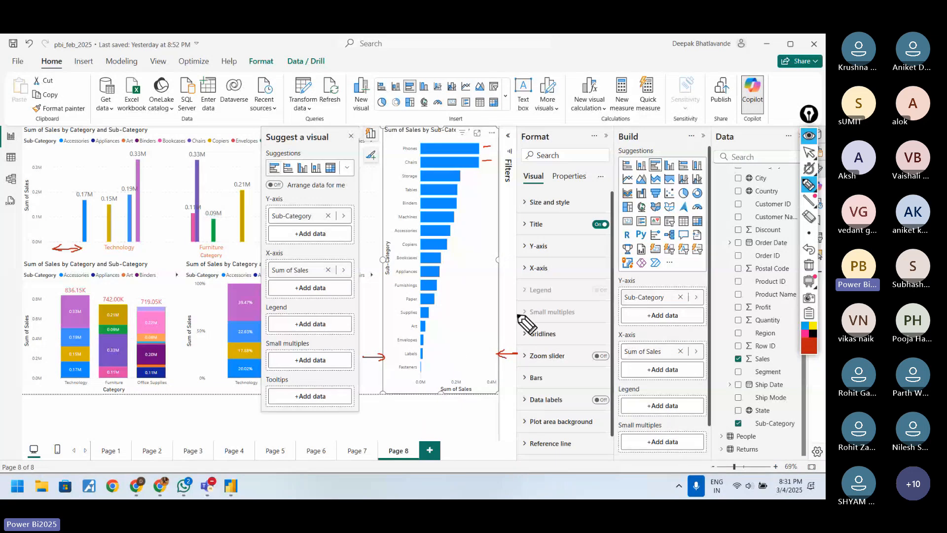
{"action": "left_click", "coordinate": [811, 272]}
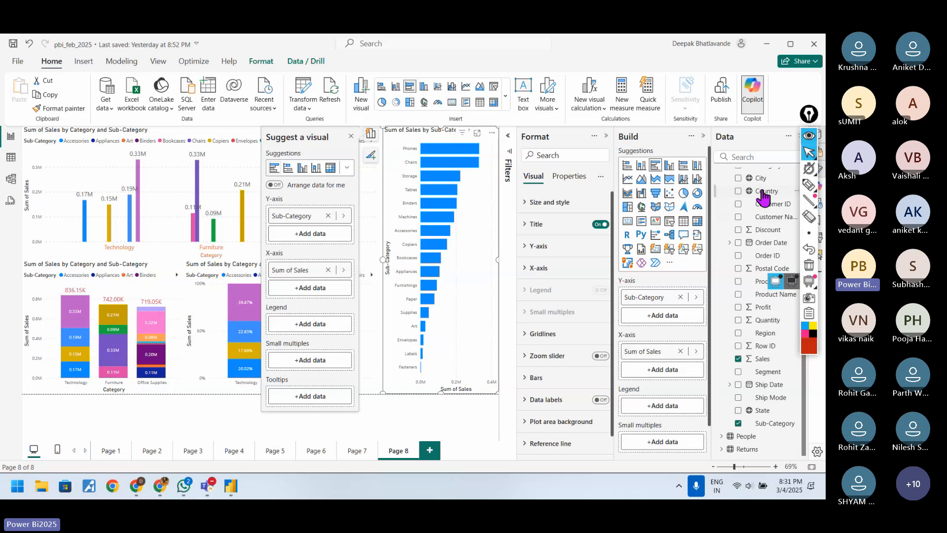
{"action": "left_click", "coordinate": [809, 184]}
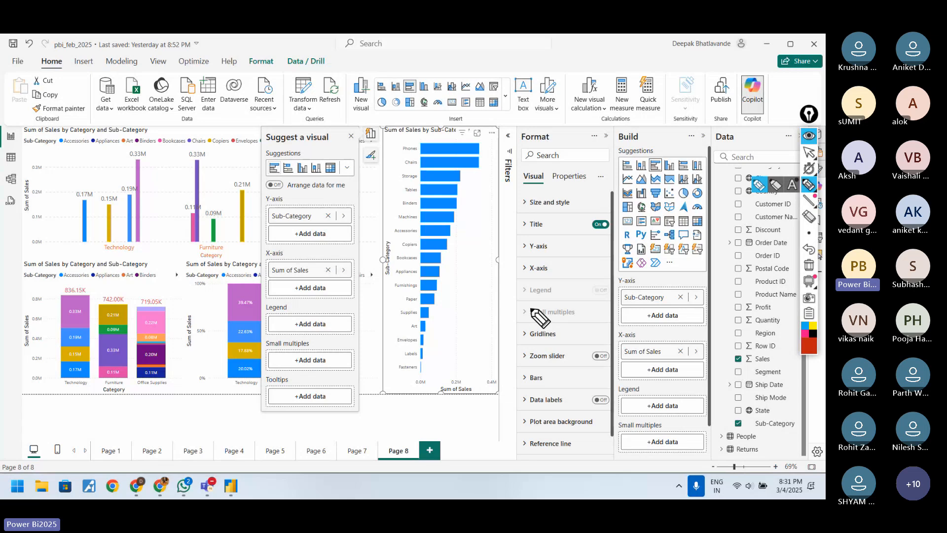
{"action": "left_click", "coordinate": [809, 152]}
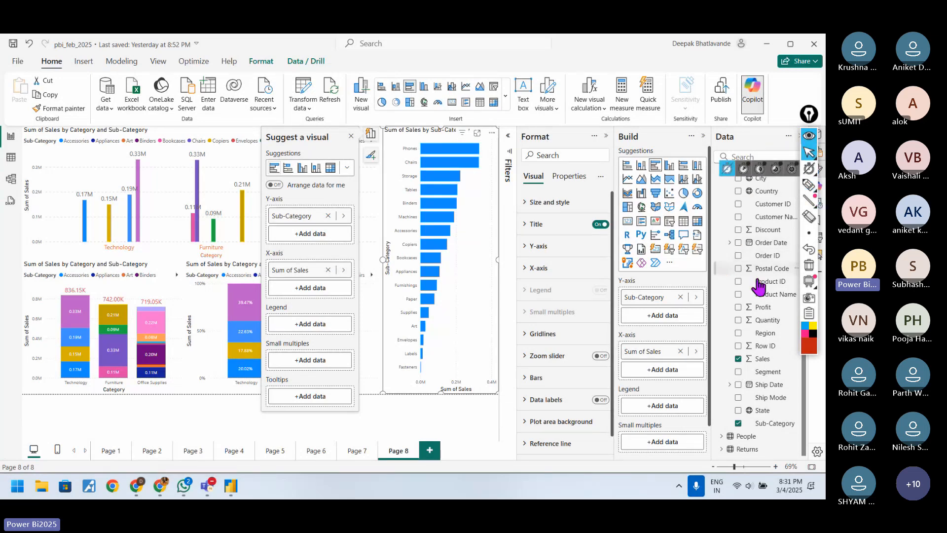
Step: Add Category as the legend of the new bar chart and underline its Furniture legend entry in red pen
{"action": "scroll", "coordinate": [770, 250], "scroll_direction": "up", "scroll_amount": 2}
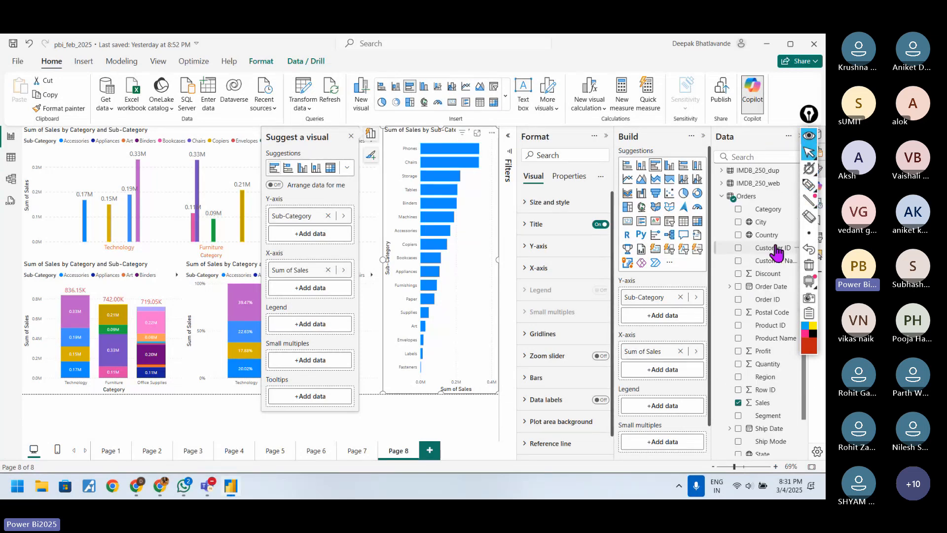
{"action": "left_click_drag", "start_coordinate": [771, 211], "coordinate": [681, 405]}
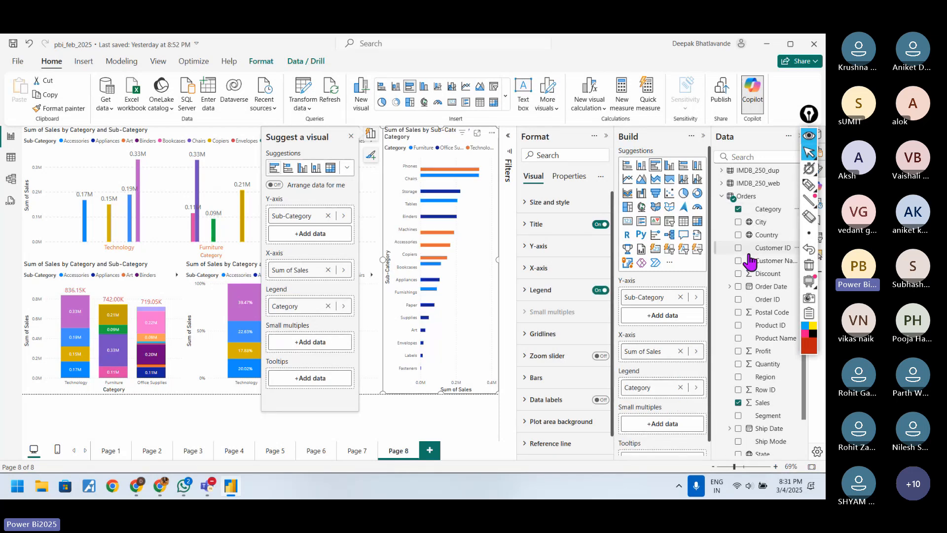
{"action": "left_click", "coordinate": [809, 185]}
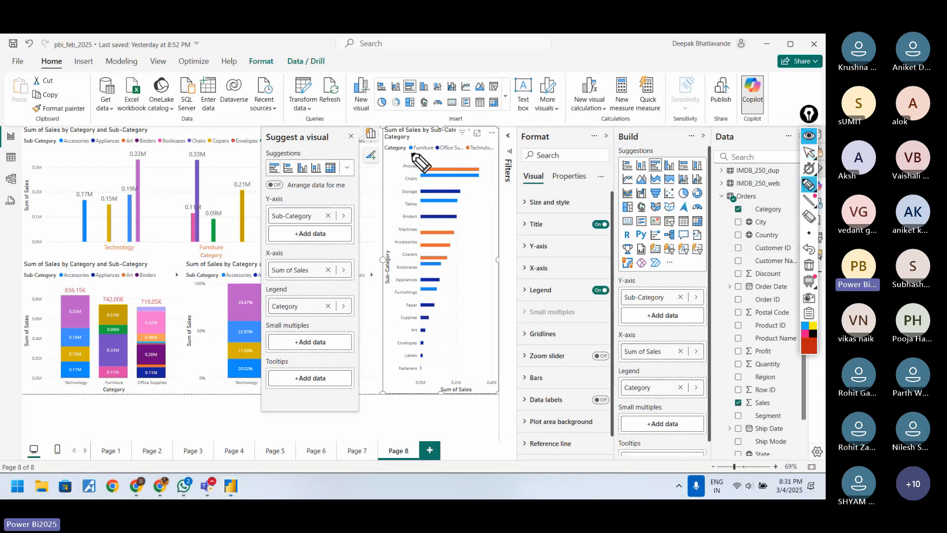
{"action": "left_click_drag", "start_coordinate": [408, 153], "coordinate": [422, 153]}
{"action": "left_click", "coordinate": [809, 154]}
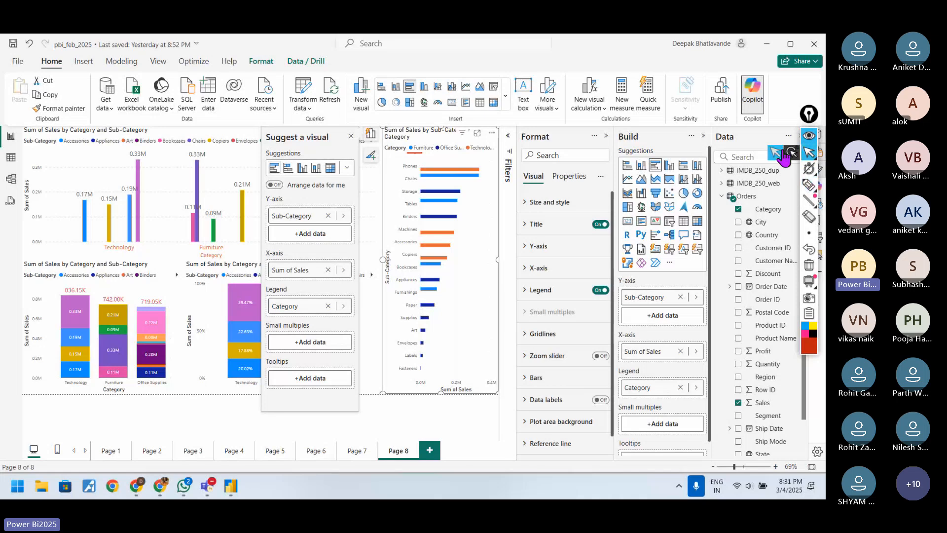
Step: Open the clustered column chart in focus mode and remove Sub-Category from its legend
{"action": "left_click", "coordinate": [168, 133]}
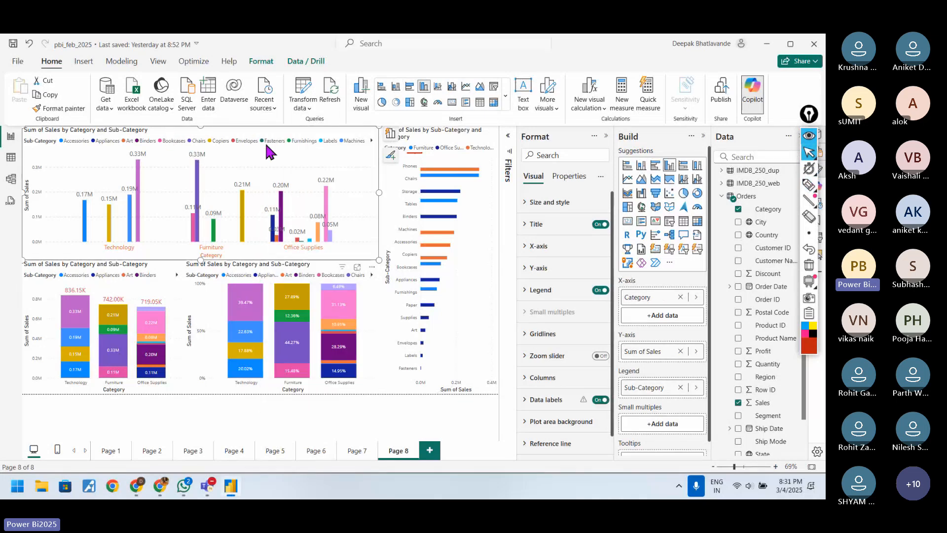
{"action": "left_click", "coordinate": [356, 269]}
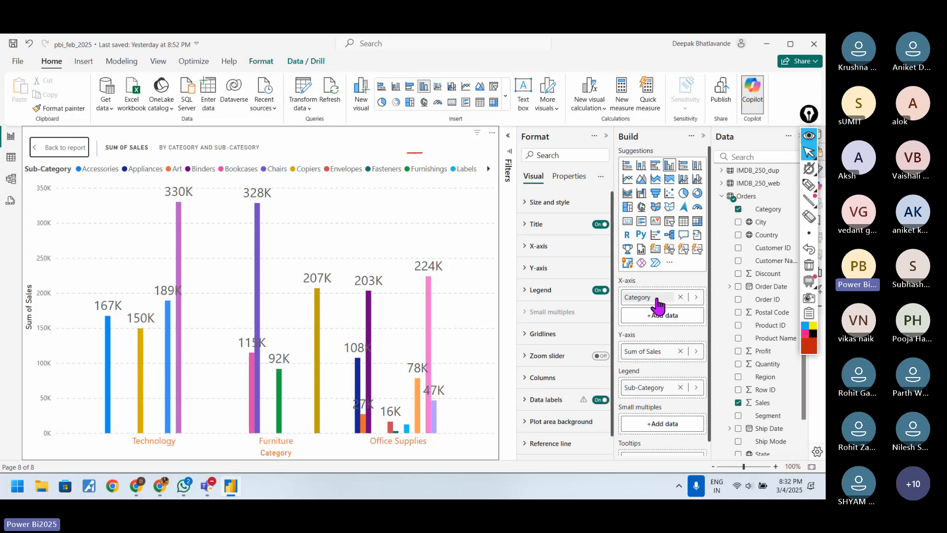
{"action": "left_click_drag", "start_coordinate": [653, 301], "coordinate": [656, 395]}
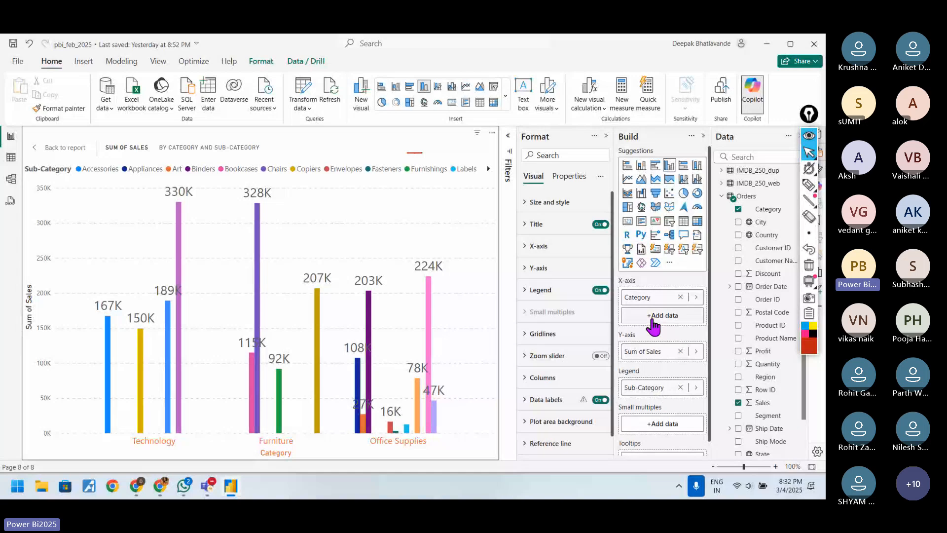
{"action": "left_click_drag", "start_coordinate": [654, 301], "coordinate": [654, 382]}
{"action": "left_click", "coordinate": [680, 388]}
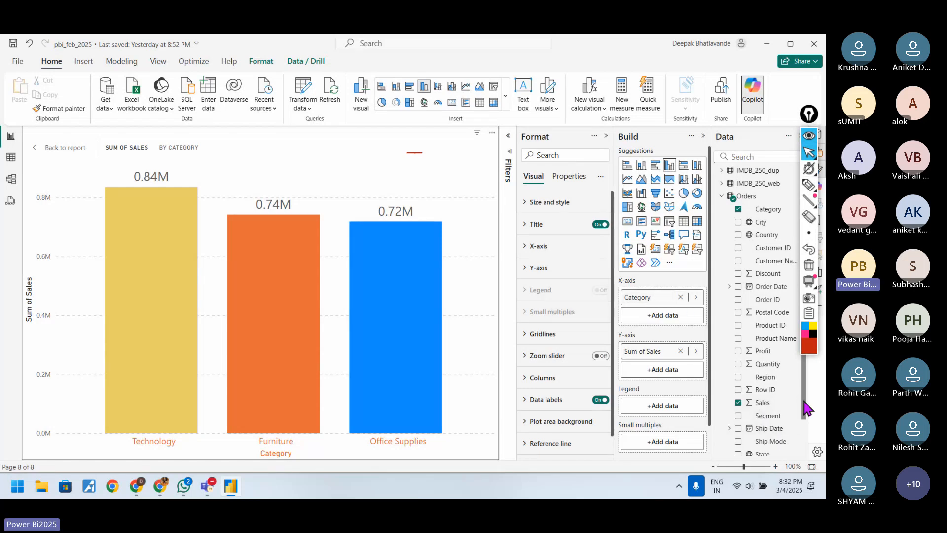
Step: Add Sub-Category below Category on the column chart's X-axis and set Category as its legend
{"action": "scroll", "coordinate": [804, 436], "scroll_direction": "down", "scroll_amount": 1}
{"action": "left_click_drag", "start_coordinate": [801, 432], "coordinate": [691, 328]}
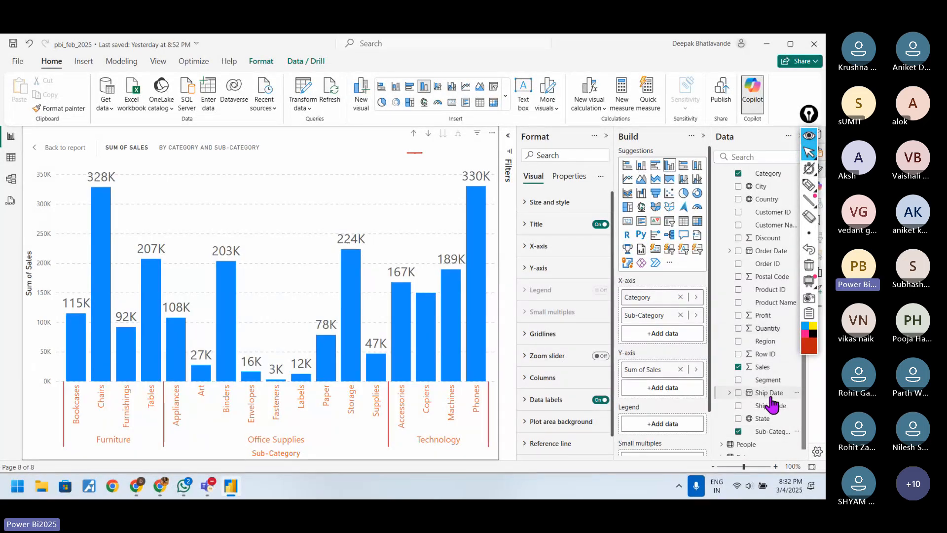
{"action": "scroll", "coordinate": [799, 352], "scroll_direction": "up", "scroll_amount": 1}
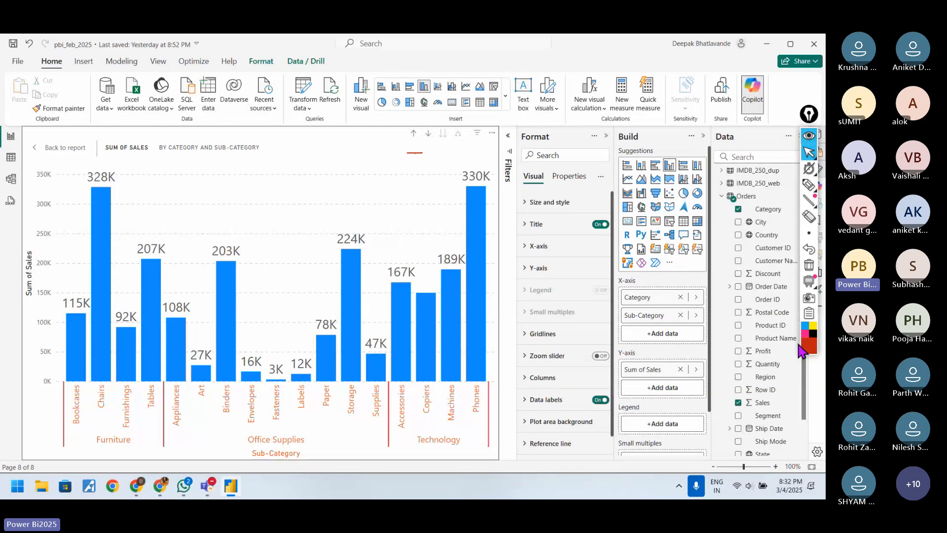
{"action": "scroll", "coordinate": [777, 227], "scroll_direction": "up", "scroll_amount": 1}
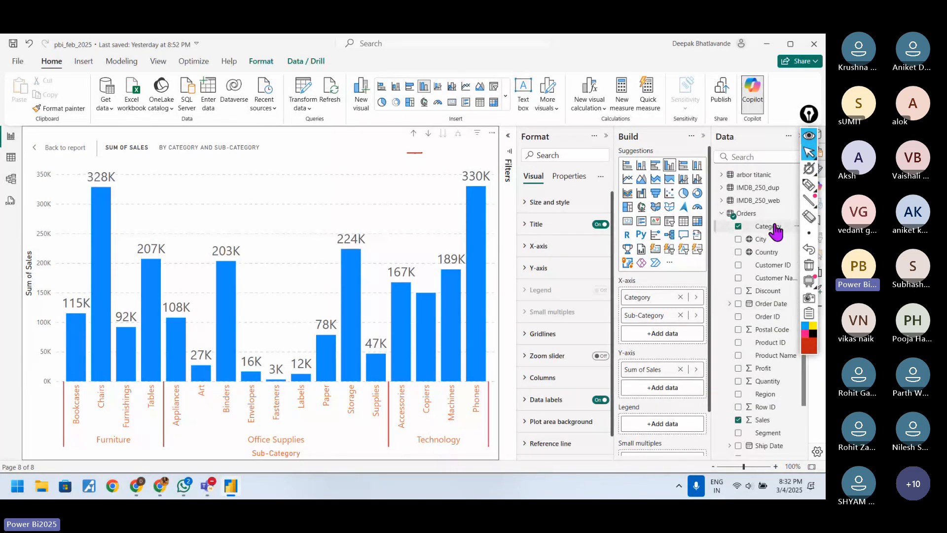
{"action": "left_click_drag", "start_coordinate": [775, 226], "coordinate": [679, 421]}
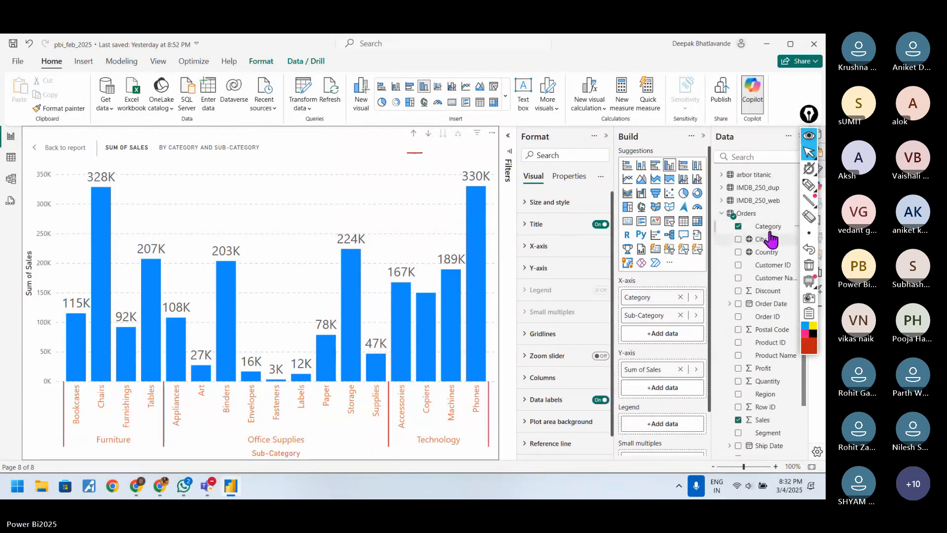
{"action": "left_click_drag", "start_coordinate": [769, 228], "coordinate": [675, 425]}
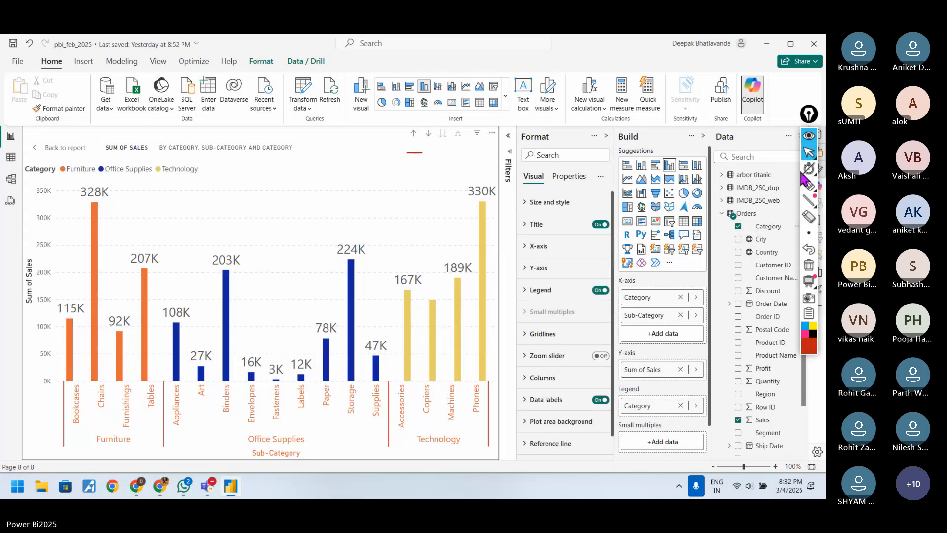
Step: Draw red pen arrows from the Furniture, Office Supplies and Technology axis labels up towards their columns, and clear all the drawings
{"action": "left_click", "coordinate": [809, 185]}
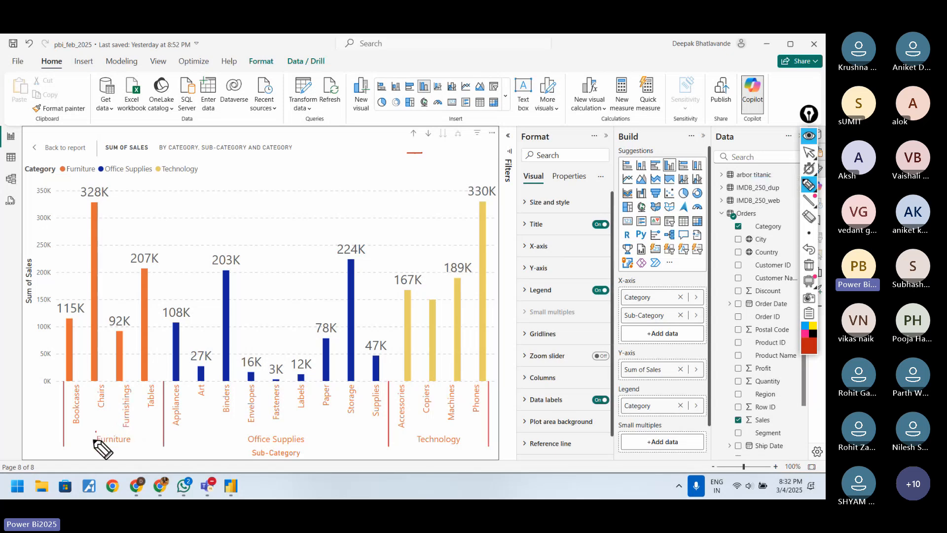
{"action": "left_click_drag", "start_coordinate": [94, 436], "coordinate": [61, 390]}
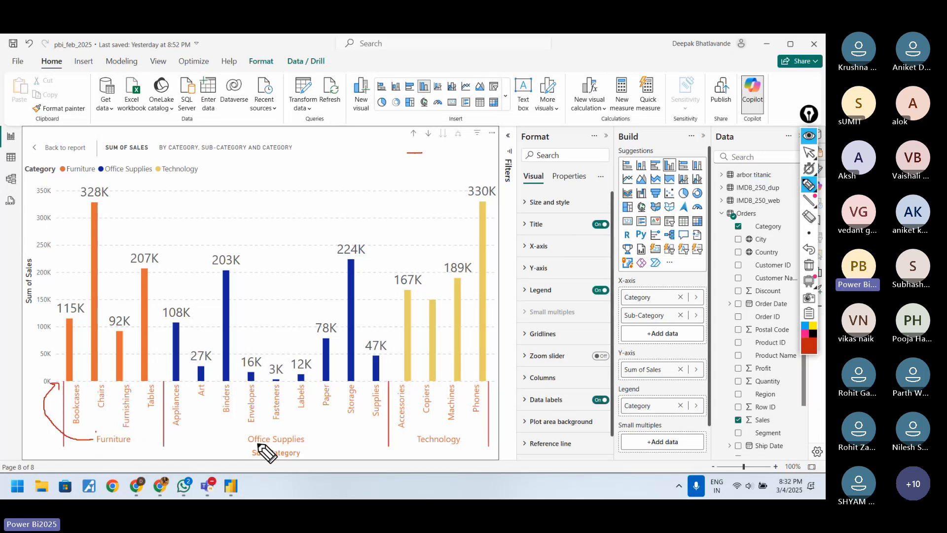
{"action": "left_click_drag", "start_coordinate": [249, 445], "coordinate": [291, 445]}
{"action": "left_click_drag", "start_coordinate": [287, 432], "coordinate": [318, 383]}
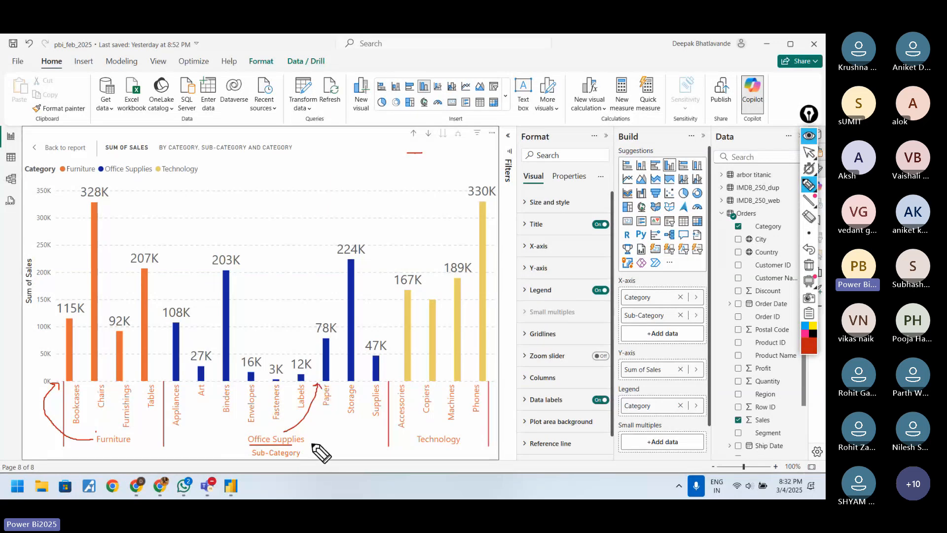
{"action": "left_click_drag", "start_coordinate": [401, 425], "coordinate": [419, 380]}
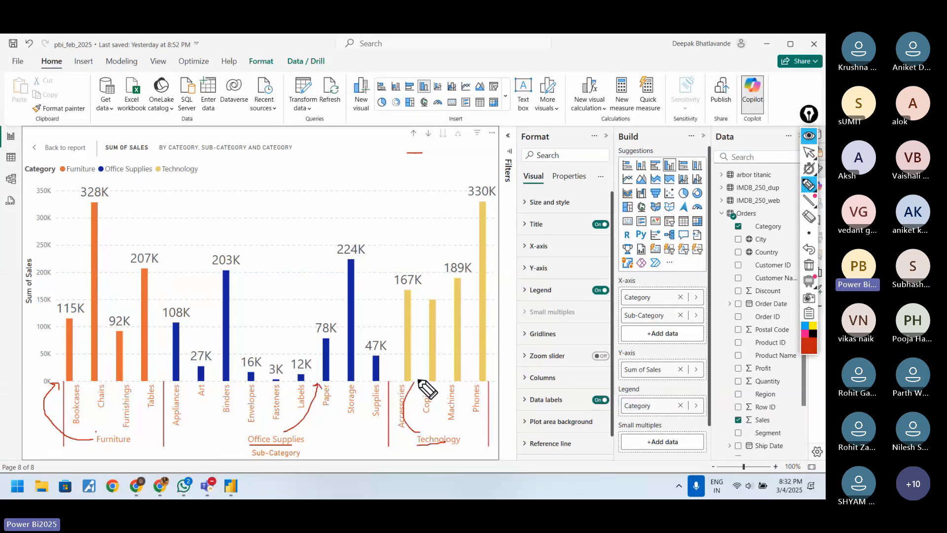
{"action": "left_click", "coordinate": [809, 265]}
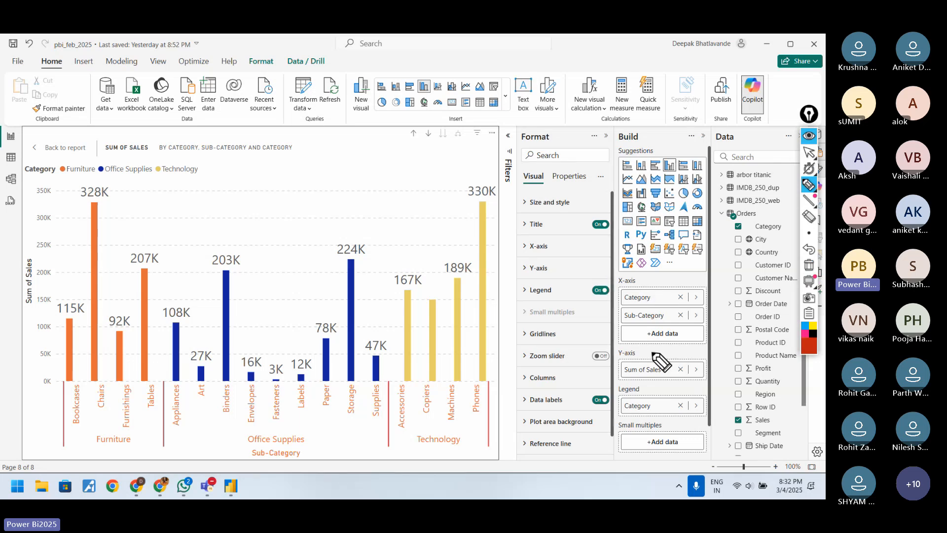
{"action": "left_click", "coordinate": [809, 152]}
Step: Return to the report page and replace the column chart's X-axis fields with Sub-Category alone
{"action": "left_click", "coordinate": [74, 148]}
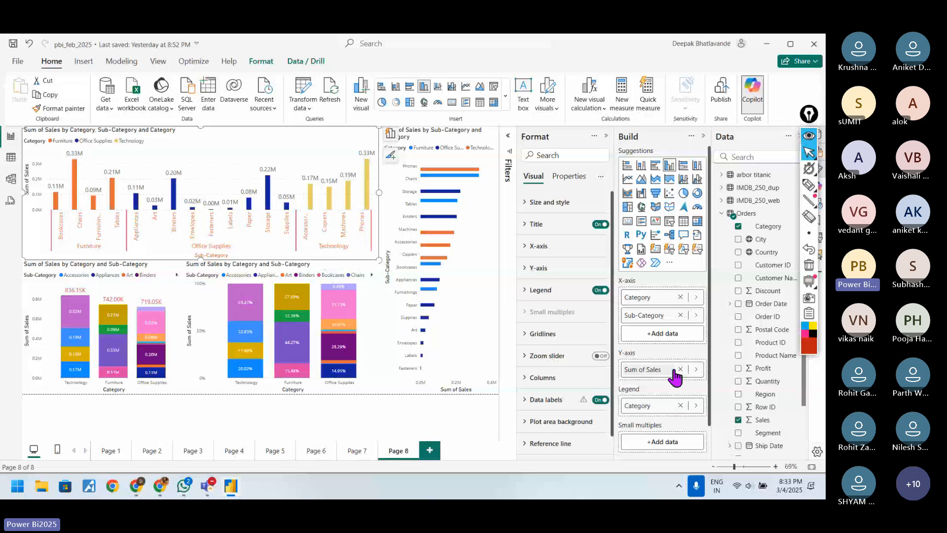
{"action": "left_click", "coordinate": [680, 316]}
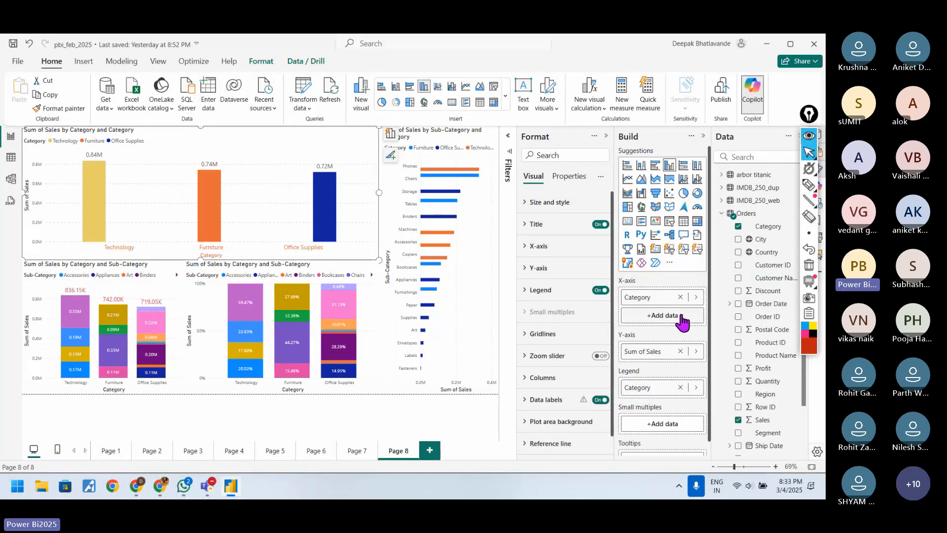
{"action": "left_click", "coordinate": [680, 297]}
{"action": "scroll", "coordinate": [801, 441], "scroll_direction": "down", "scroll_amount": 2}
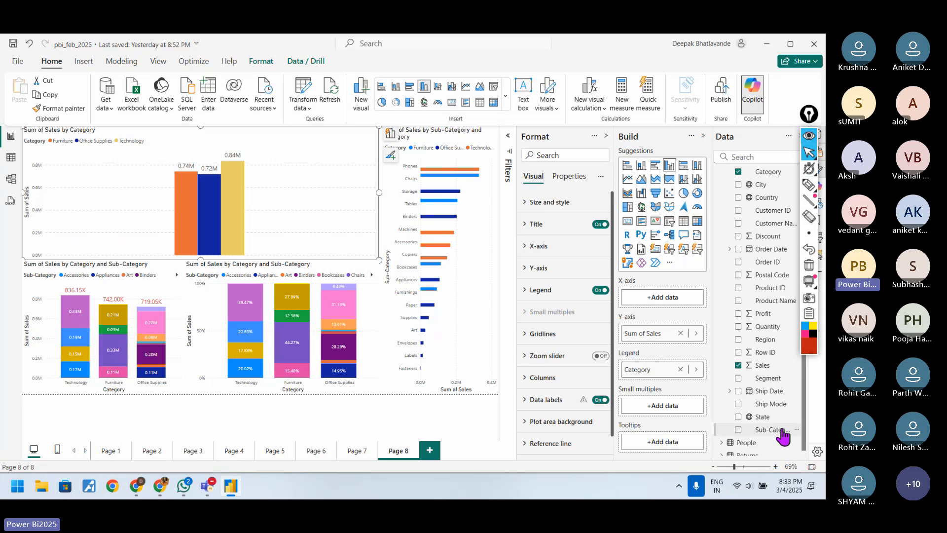
{"action": "left_click_drag", "start_coordinate": [777, 433], "coordinate": [664, 298]}
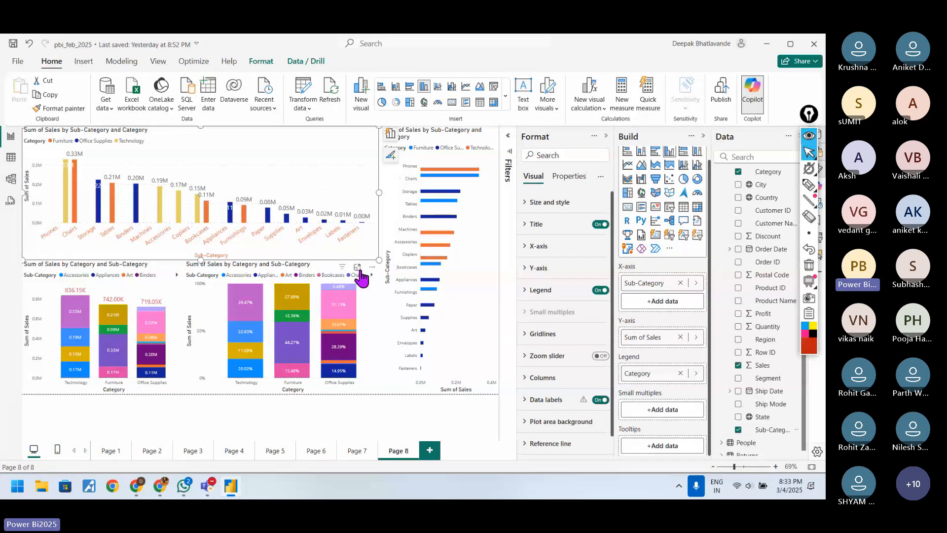
Step: Remove Category from the legends of the clustered column chart and the clustered bar chart
{"action": "left_click", "coordinate": [680, 373]}
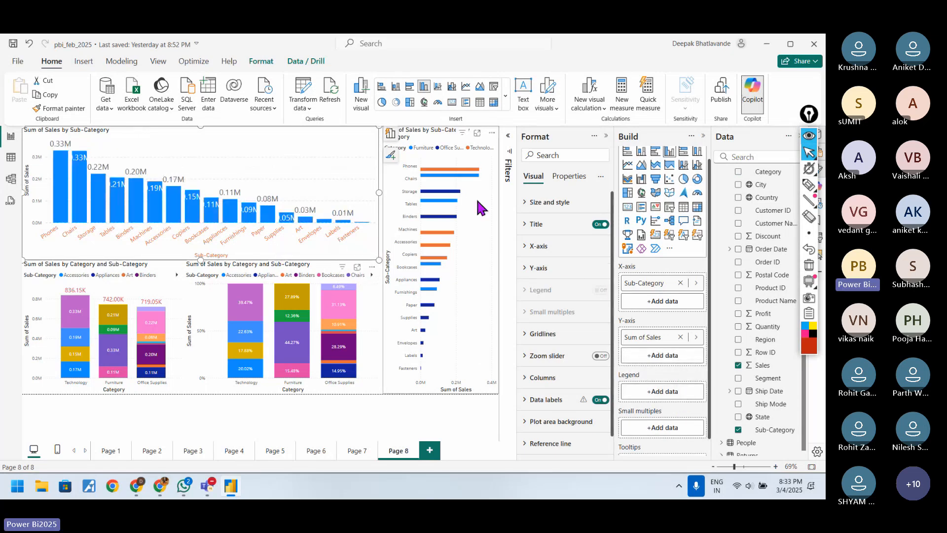
{"action": "left_click", "coordinate": [493, 240]}
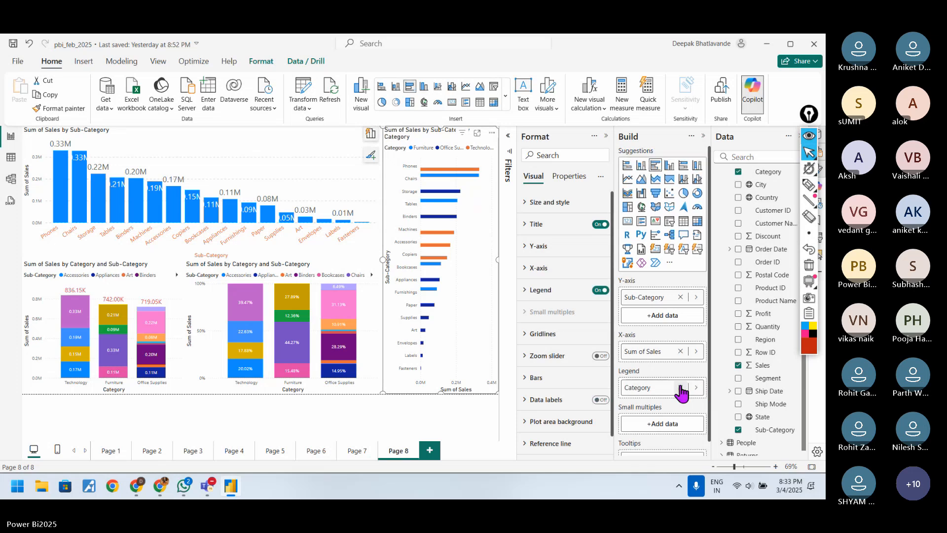
{"action": "left_click", "coordinate": [680, 402]}
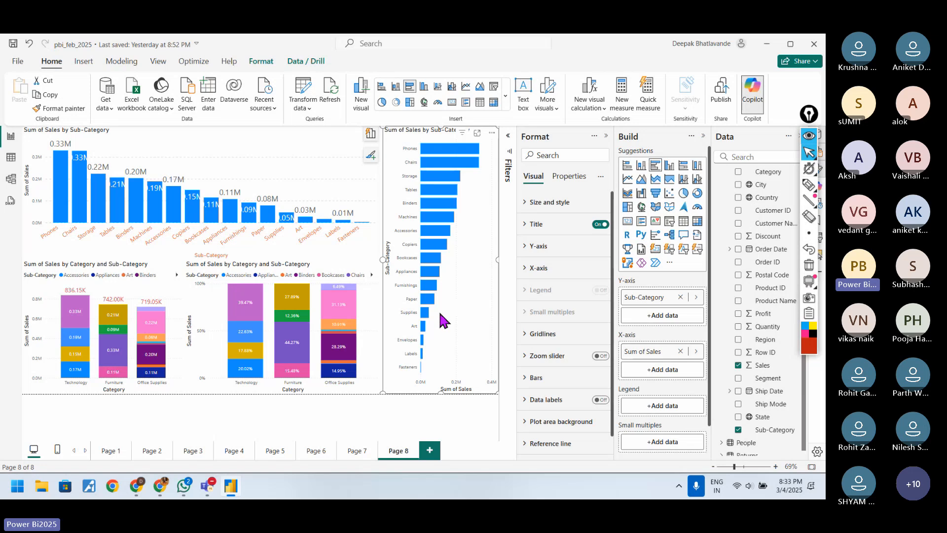
Step: Mark the Phones and Fasteners bars in the bar chart with the red pen, and clear the drawings
{"action": "left_click", "coordinate": [807, 185]}
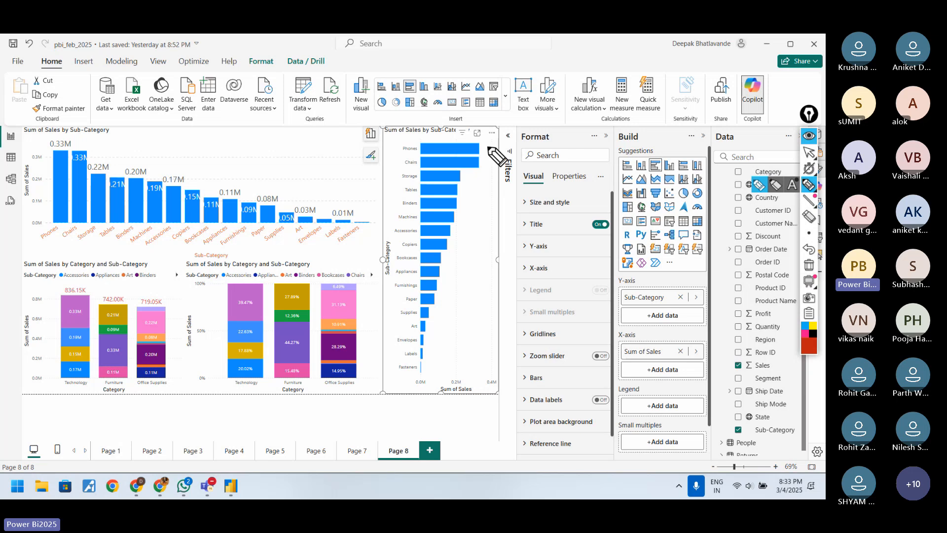
{"action": "left_click_drag", "start_coordinate": [482, 146], "coordinate": [497, 146]}
{"action": "left_click_drag", "start_coordinate": [434, 365], "coordinate": [441, 365]}
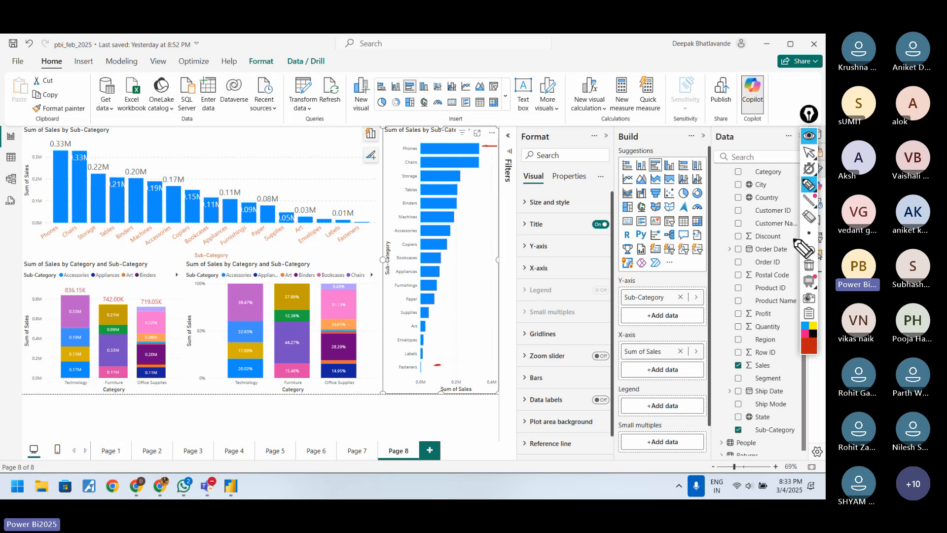
{"action": "left_click", "coordinate": [804, 269]}
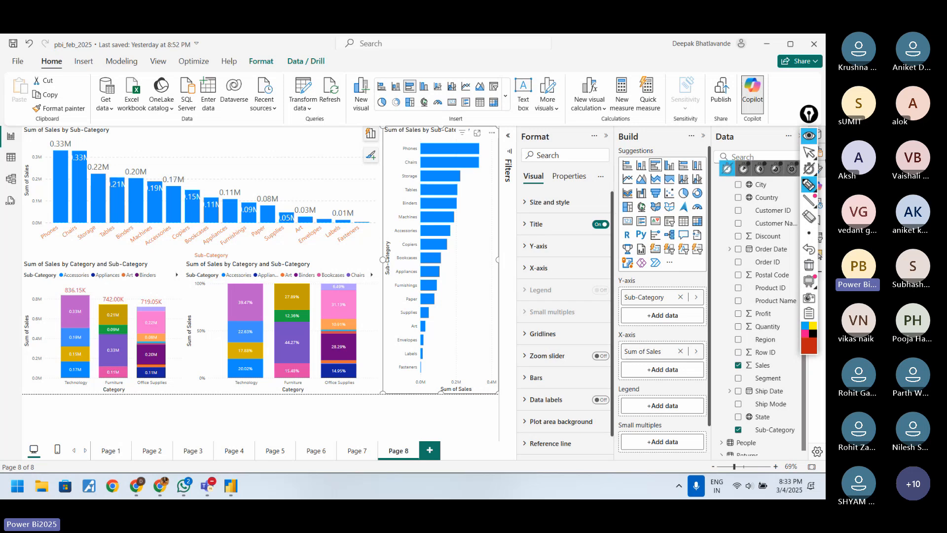
{"action": "left_click", "coordinate": [809, 154]}
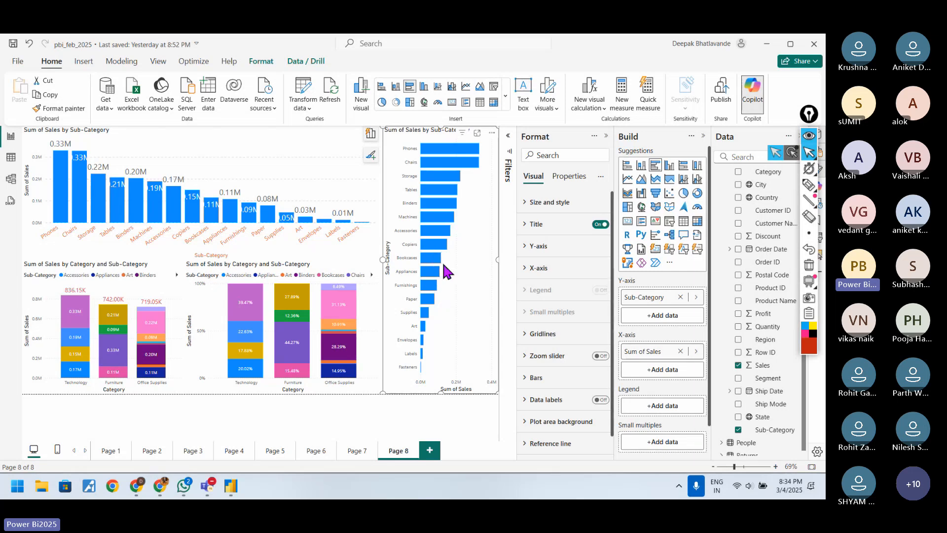
Step: Set Category from the Orders table as the bar chart's legend
{"action": "scroll", "coordinate": [806, 377], "scroll_direction": "up", "scroll_amount": 1}
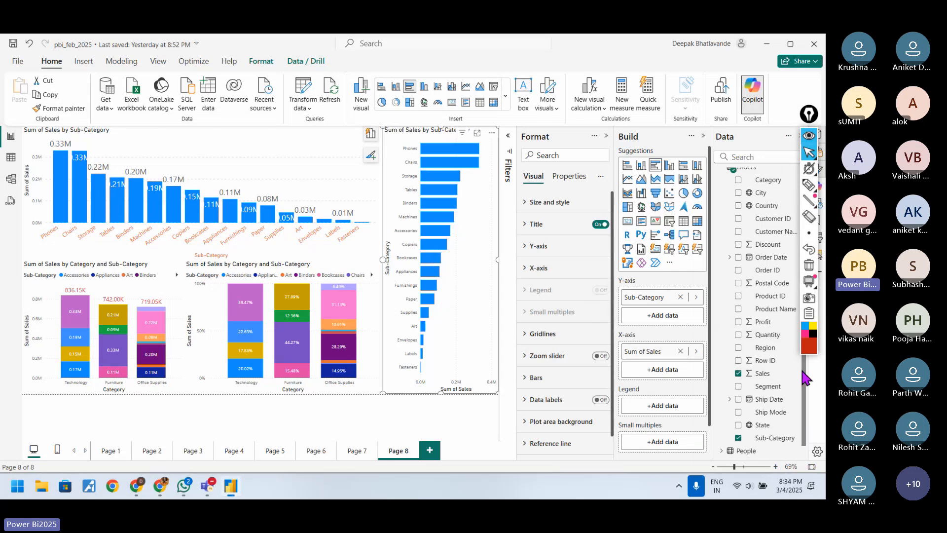
{"action": "scroll", "coordinate": [805, 378], "scroll_direction": "up", "scroll_amount": 1}
{"action": "mouse_move", "coordinate": [767, 214]}
{"action": "left_mouse_down"}
{"action": "mouse_move", "coordinate": [692, 309]}
{"action": "mouse_move", "coordinate": [665, 393]}
{"action": "mouse_move", "coordinate": [672, 402]}
{"action": "mouse_move", "coordinate": [777, 218]}
{"action": "left_mouse_up"}
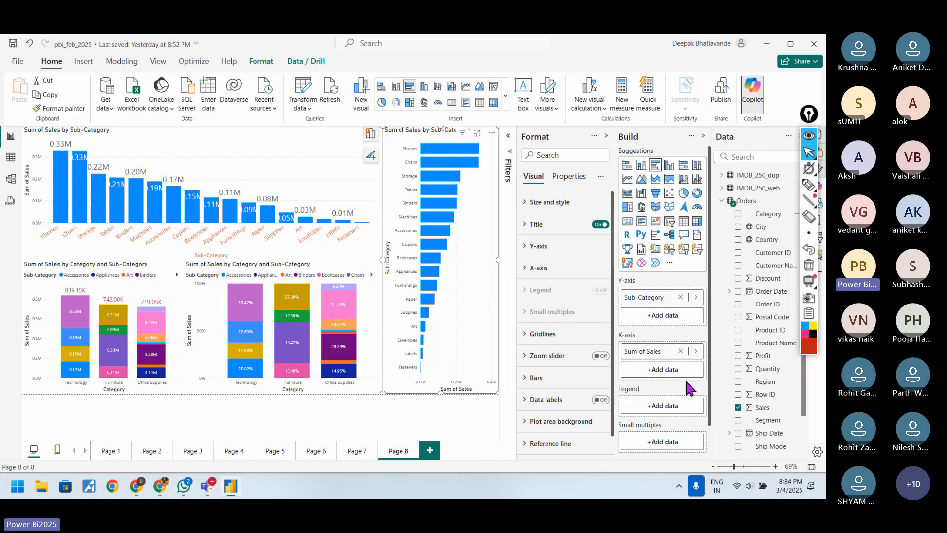
{"action": "left_click_drag", "start_coordinate": [768, 216], "coordinate": [671, 397]}
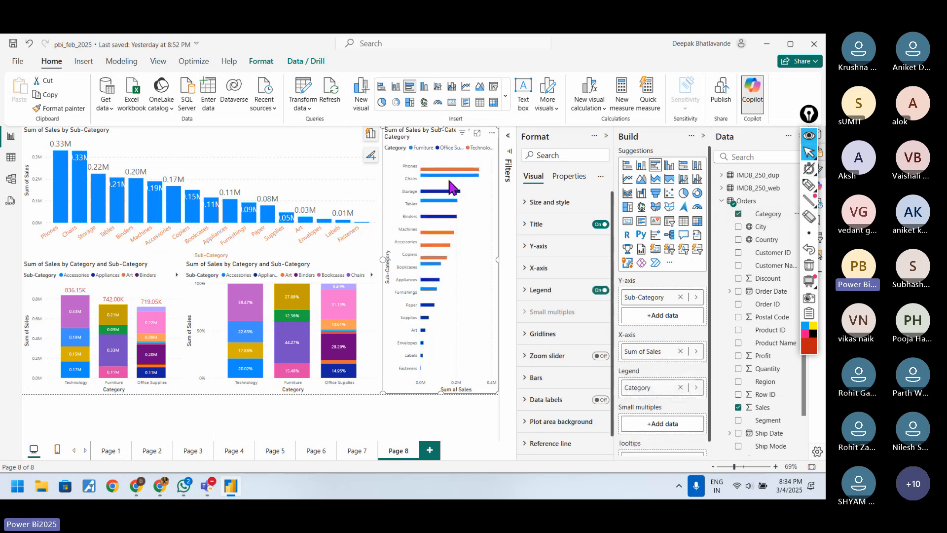
Step: Underline Furniture in the bar chart's legend and mark the Tables bar with the pen
{"action": "left_click", "coordinate": [809, 185]}
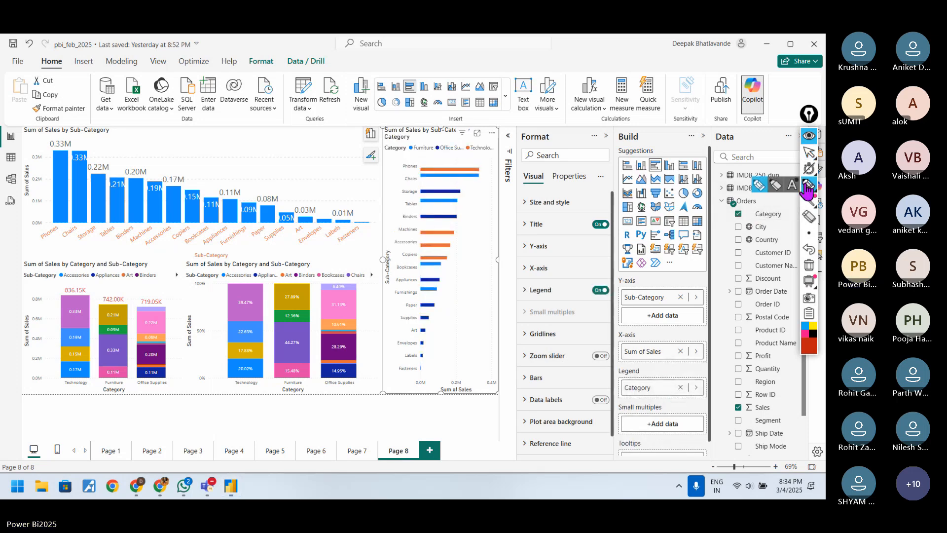
{"action": "left_click_drag", "start_coordinate": [412, 152], "coordinate": [428, 151]}
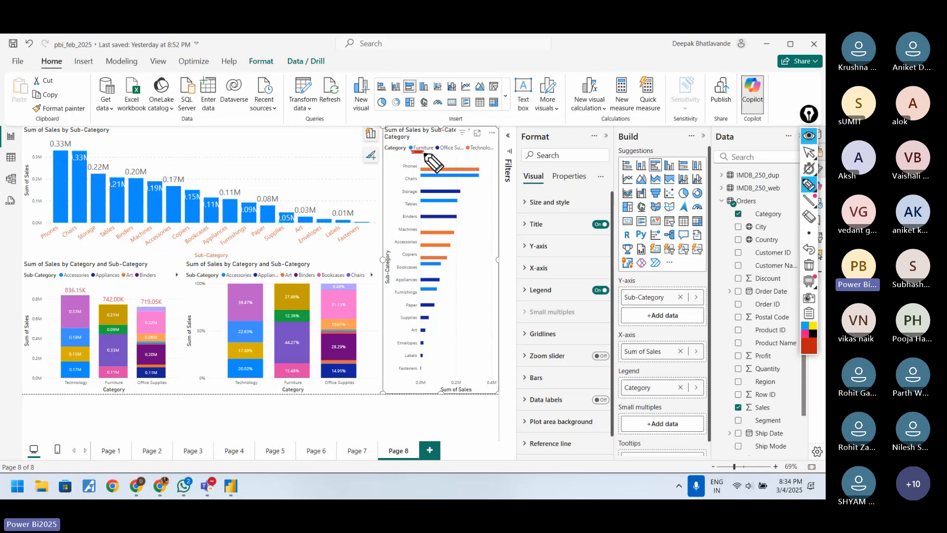
{"action": "left_click_drag", "start_coordinate": [421, 205], "coordinate": [428, 202]}
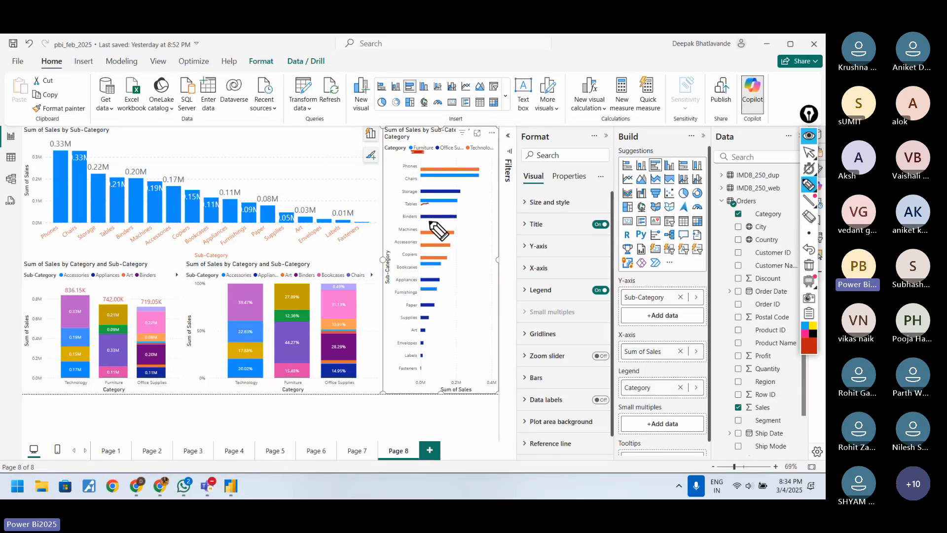
{"action": "left_click", "coordinate": [809, 152]}
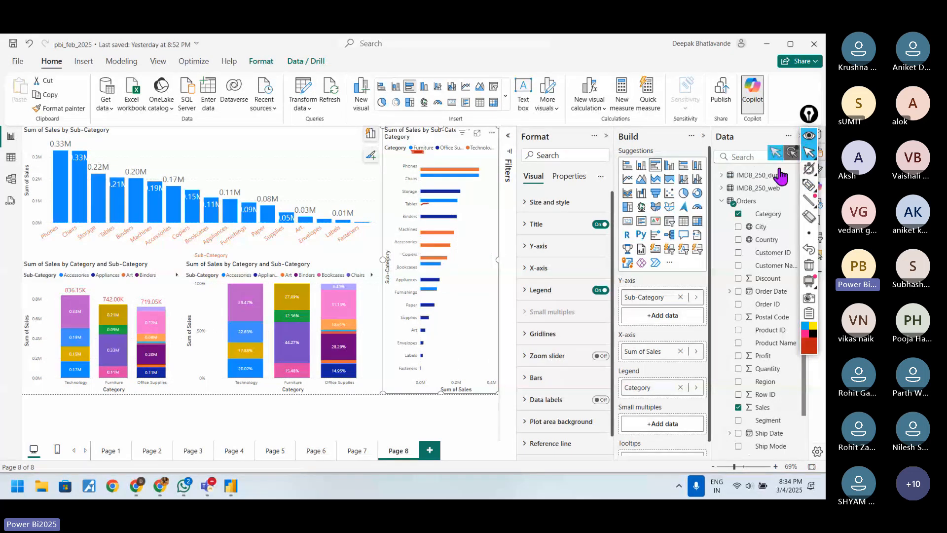
Step: Set Sub-Category as the column chart's legend and view the chart in focus mode before returning to the report
{"action": "left_click", "coordinate": [363, 178]}
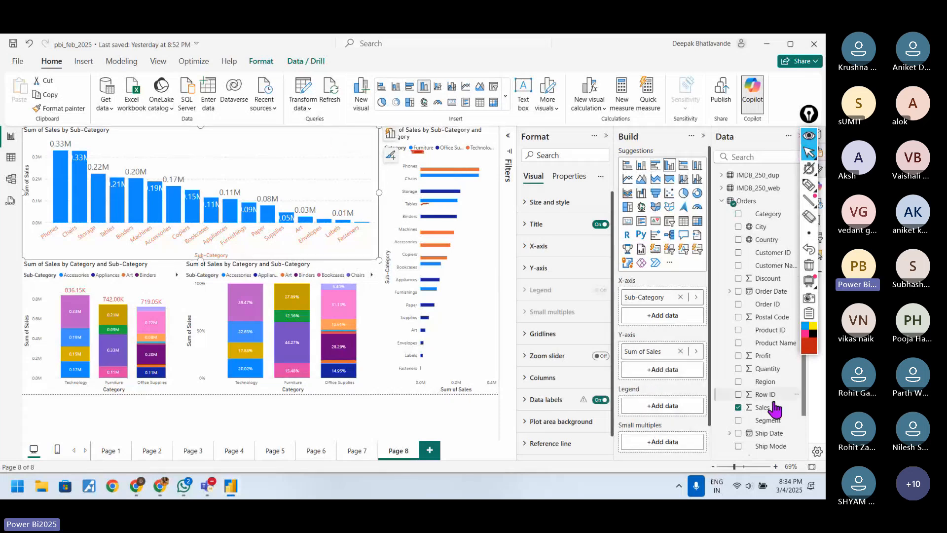
{"action": "scroll", "coordinate": [779, 428], "scroll_direction": "down", "scroll_amount": 2}
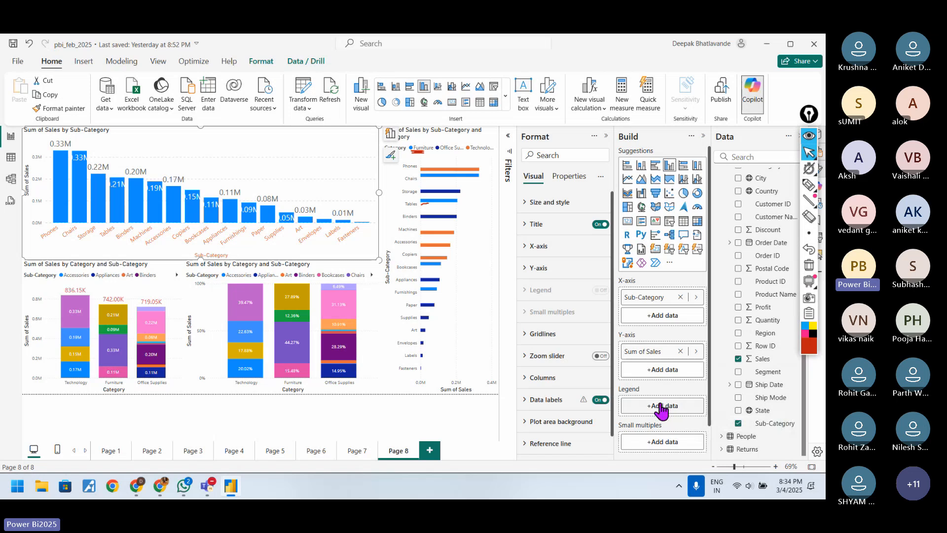
{"action": "left_click_drag", "start_coordinate": [775, 423], "coordinate": [693, 413]}
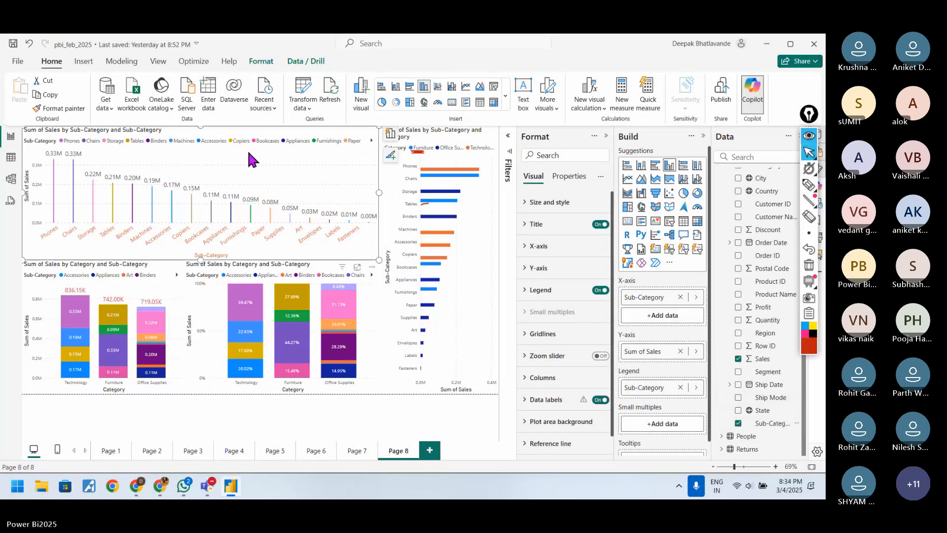
{"action": "left_click", "coordinate": [357, 268]}
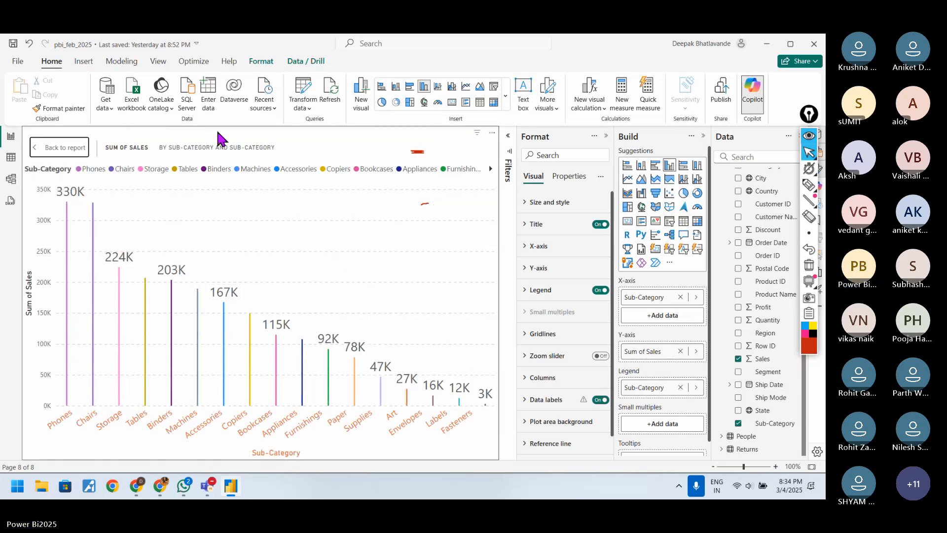
{"action": "left_click", "coordinate": [39, 147]}
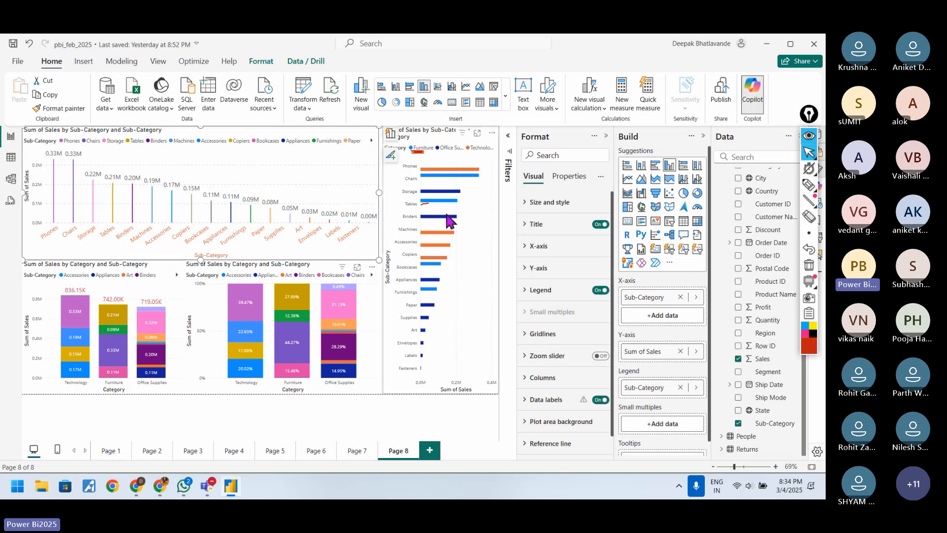
Step: Try placing Category above Sub-Category on the column chart's X-axis, and remove it again
{"action": "left_click", "coordinate": [658, 298]}
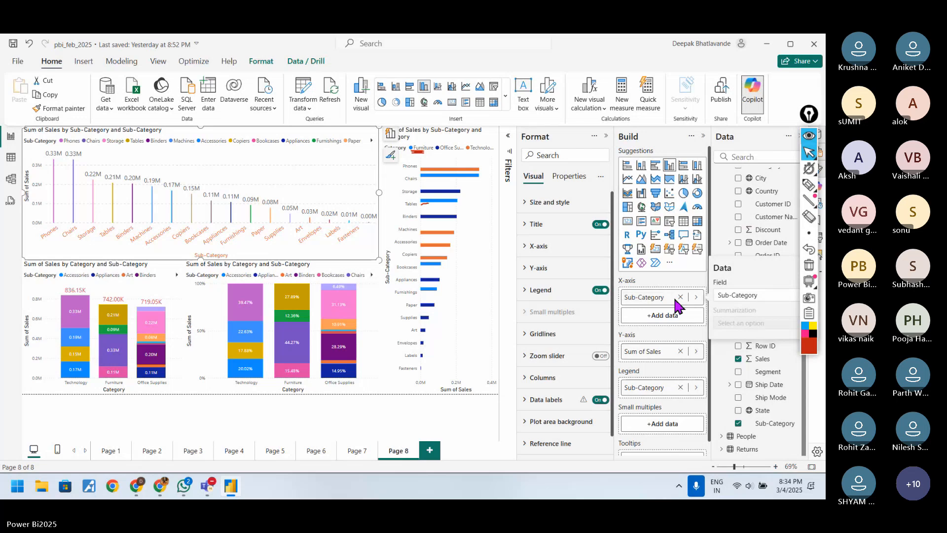
{"action": "left_click", "coordinate": [695, 294]}
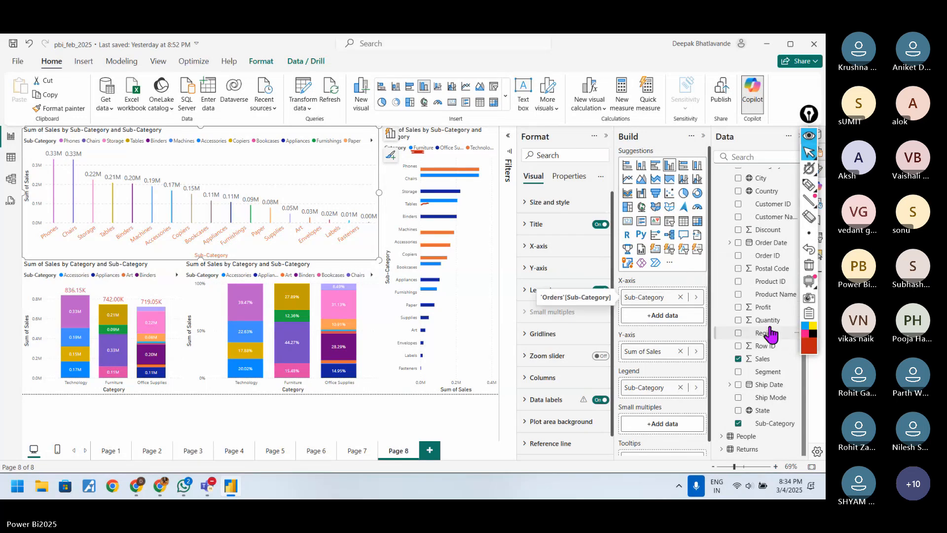
{"action": "scroll", "coordinate": [779, 356], "scroll_direction": "up", "scroll_amount": 2}
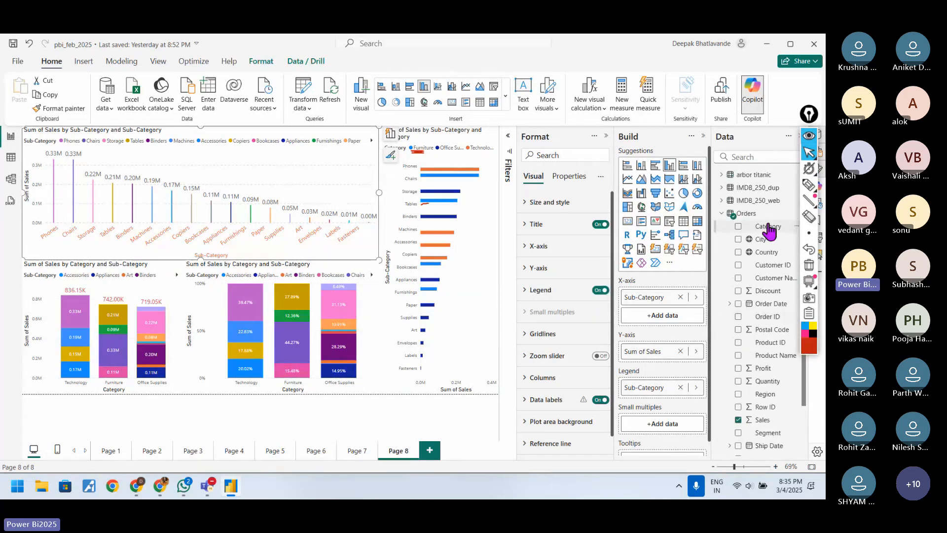
{"action": "left_click_drag", "start_coordinate": [768, 226], "coordinate": [671, 294]}
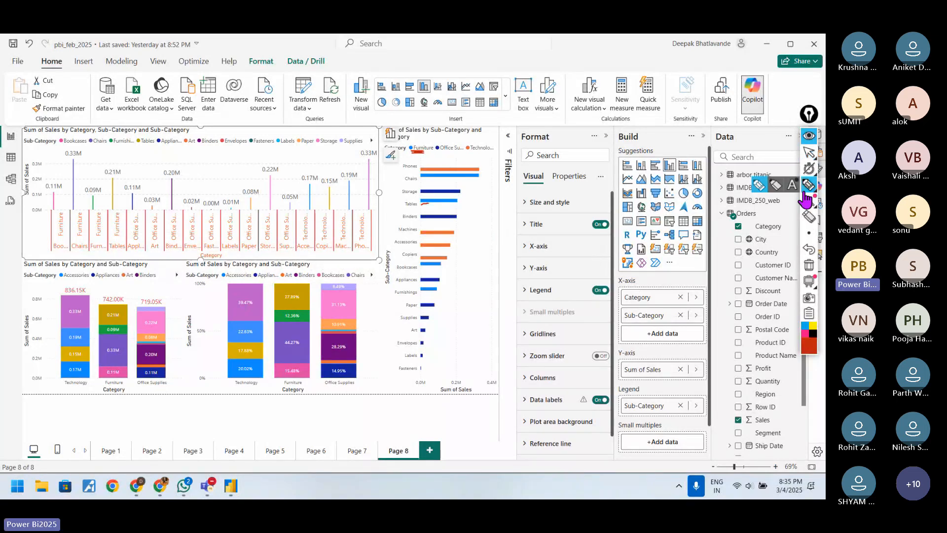
{"action": "left_click", "coordinate": [809, 152]}
{"action": "left_click", "coordinate": [680, 297]}
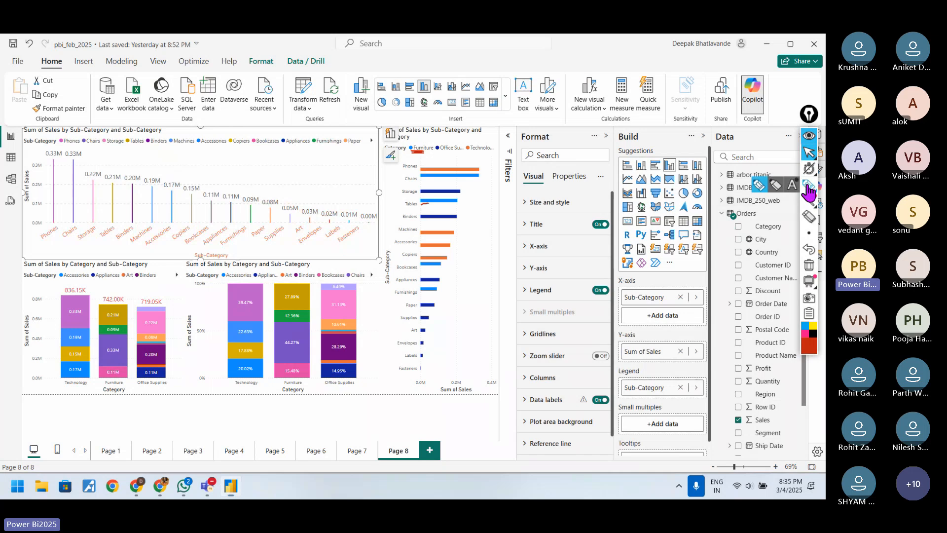
Step: Draw a red pen arrow towards the column chart's X-axis field and underline Sub-Category there
{"action": "left_click", "coordinate": [809, 185]}
{"action": "left_click_drag", "start_coordinate": [583, 317], "coordinate": [602, 310]}
{"action": "left_click_drag", "start_coordinate": [624, 306], "coordinate": [649, 307]}
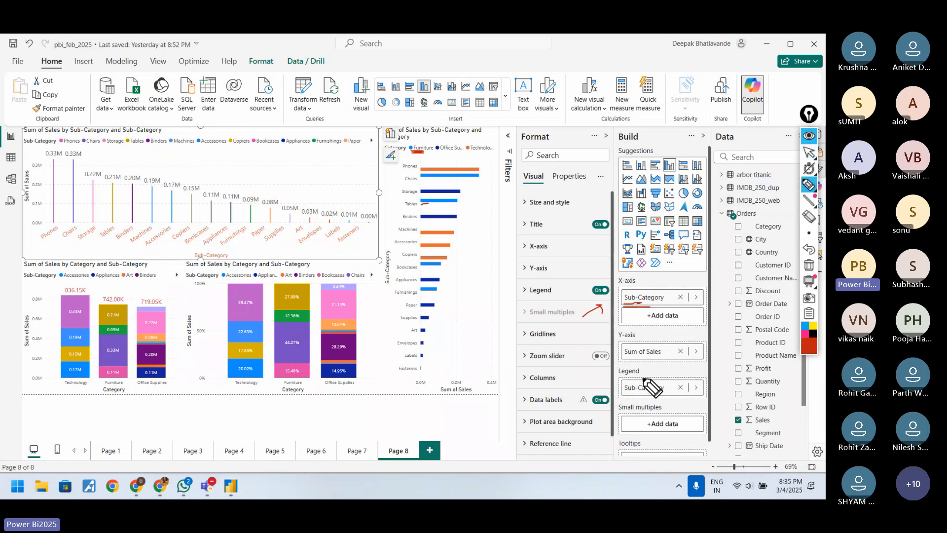
{"action": "left_click", "coordinate": [808, 152]}
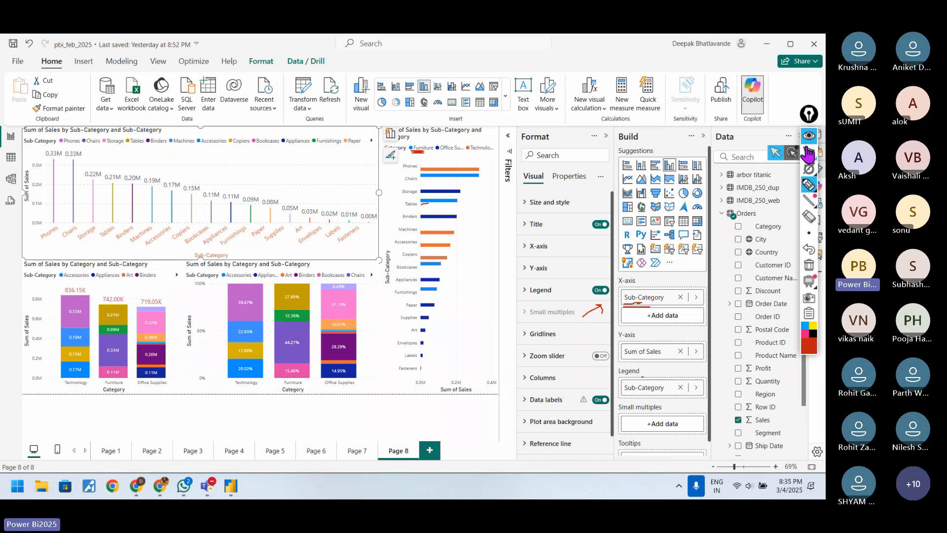
Step: Replace the column chart's Sub-Category legend with Category, and add Category above Sub-Category on its X-axis
{"action": "left_click", "coordinate": [680, 387]}
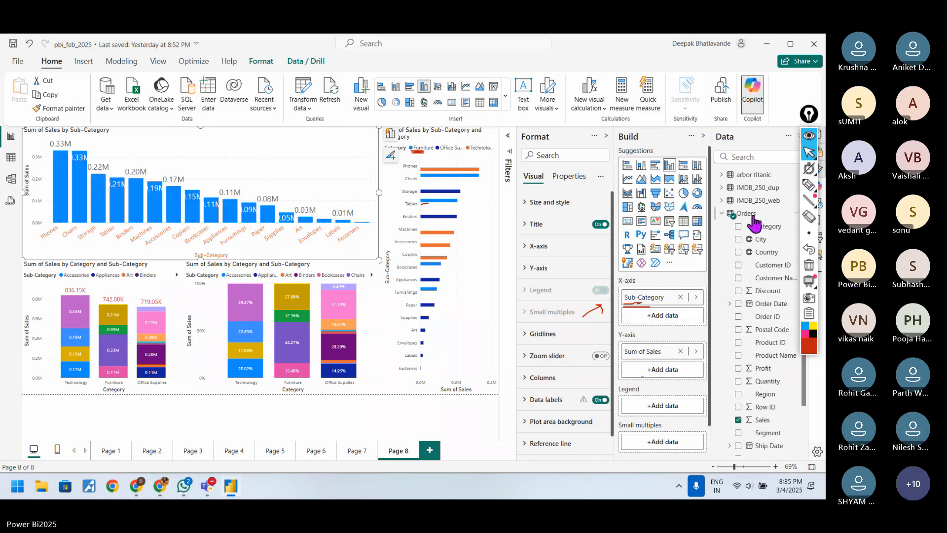
{"action": "left_click_drag", "start_coordinate": [767, 223], "coordinate": [664, 391]}
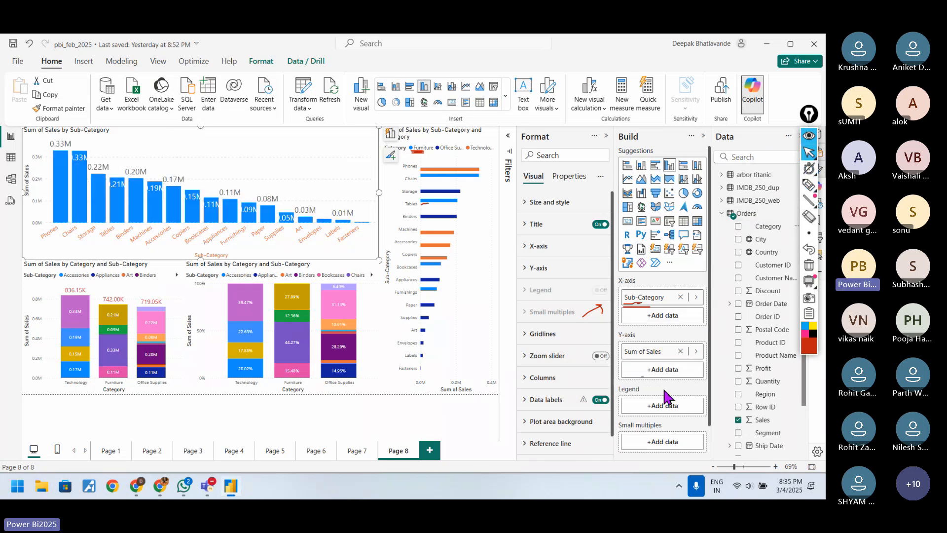
{"action": "left_click_drag", "start_coordinate": [768, 226], "coordinate": [664, 406]}
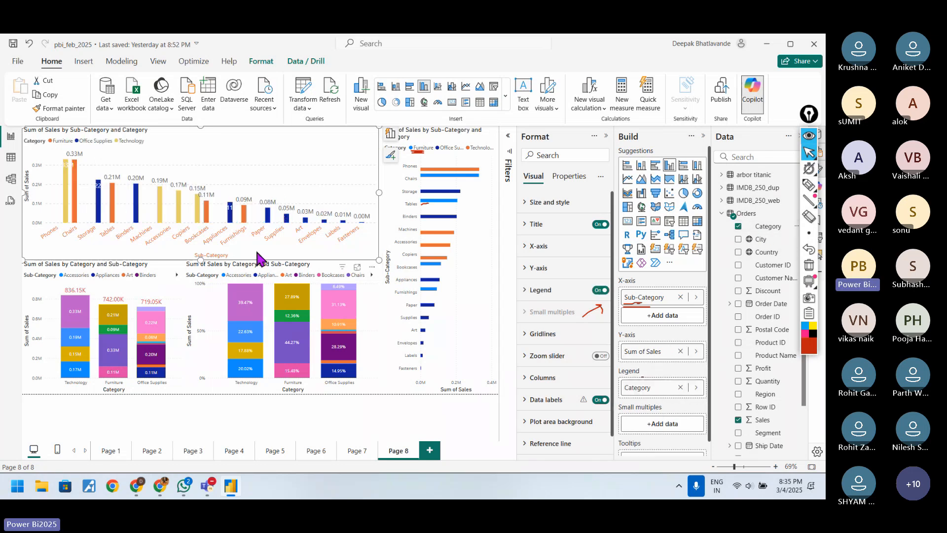
{"action": "mouse_move", "coordinate": [436, 266]}
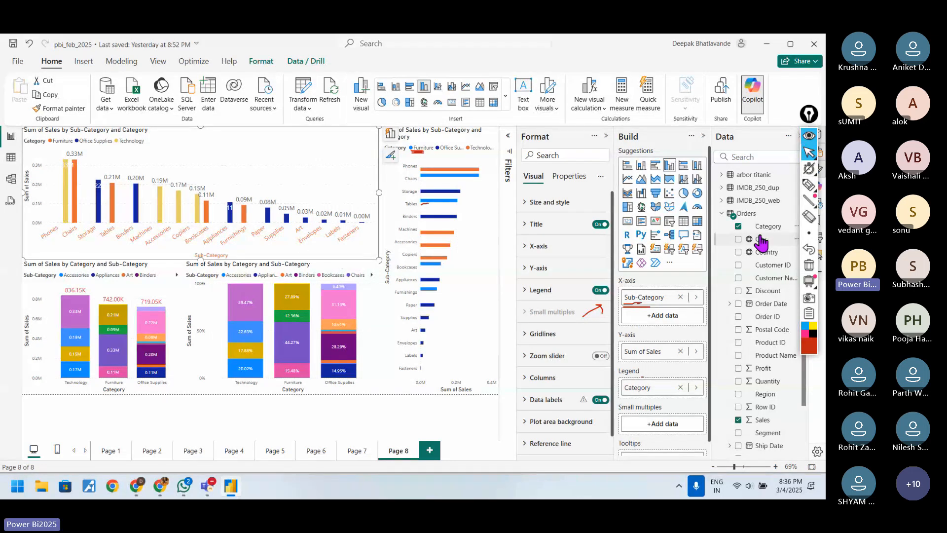
{"action": "left_click_drag", "start_coordinate": [768, 226], "coordinate": [667, 296]}
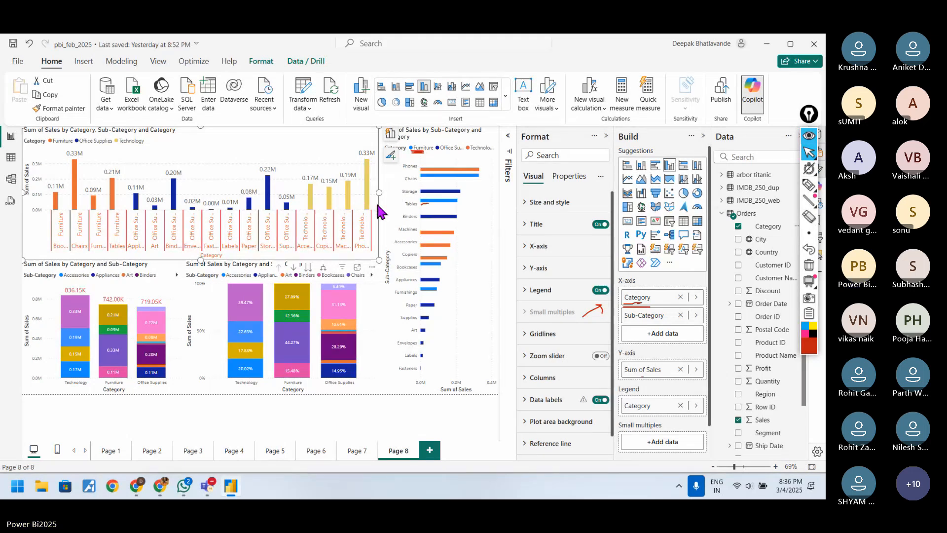
Step: Add Category above Sub-Category on the bar chart's Y-axis, try the next level alone, and expand the hierarchy to both levels
{"action": "left_click", "coordinate": [493, 218]}
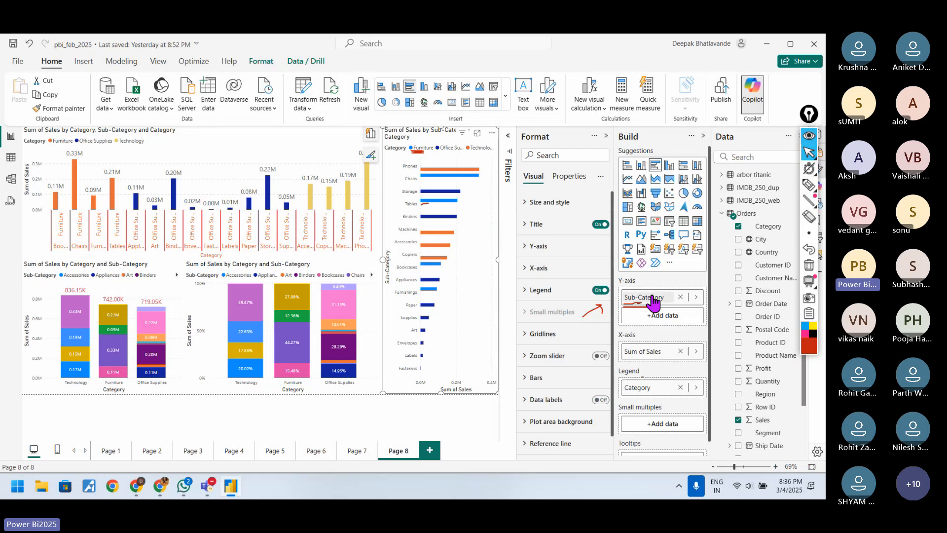
{"action": "left_click_drag", "start_coordinate": [765, 227], "coordinate": [659, 295]}
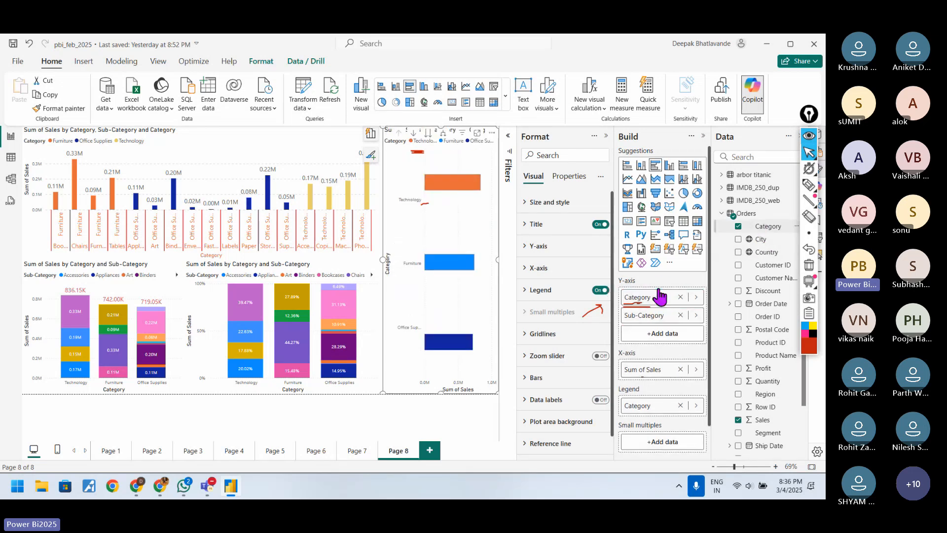
{"action": "left_click", "coordinate": [427, 134]}
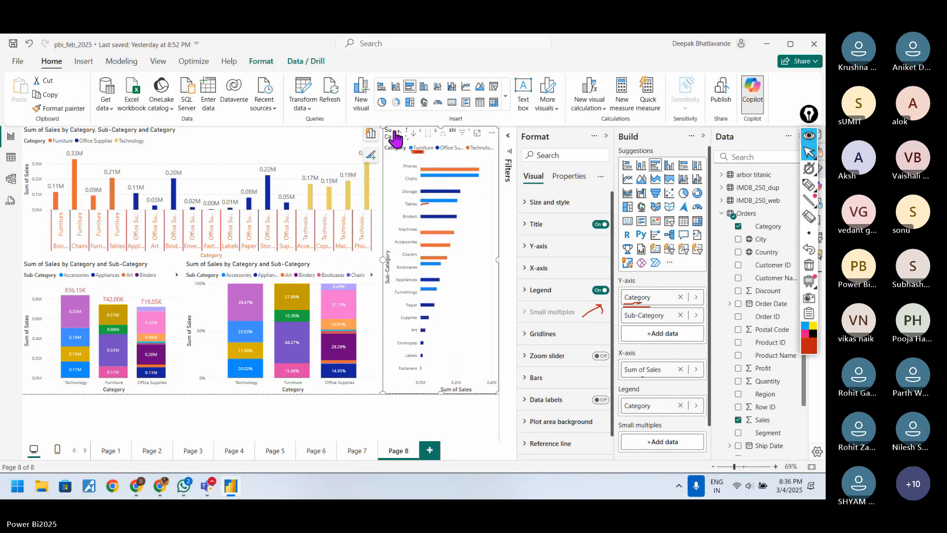
{"action": "left_click", "coordinate": [397, 133]}
{"action": "left_click", "coordinate": [443, 134]}
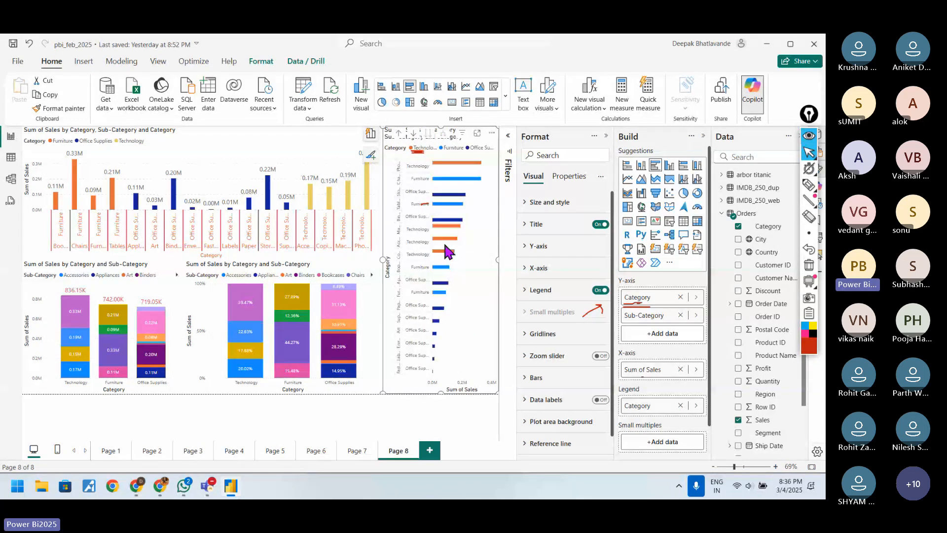
Step: Show the bar chart in focus mode and compare its Category level, both levels expanded, and the Sub-Category level alone
{"action": "left_click", "coordinate": [398, 133]}
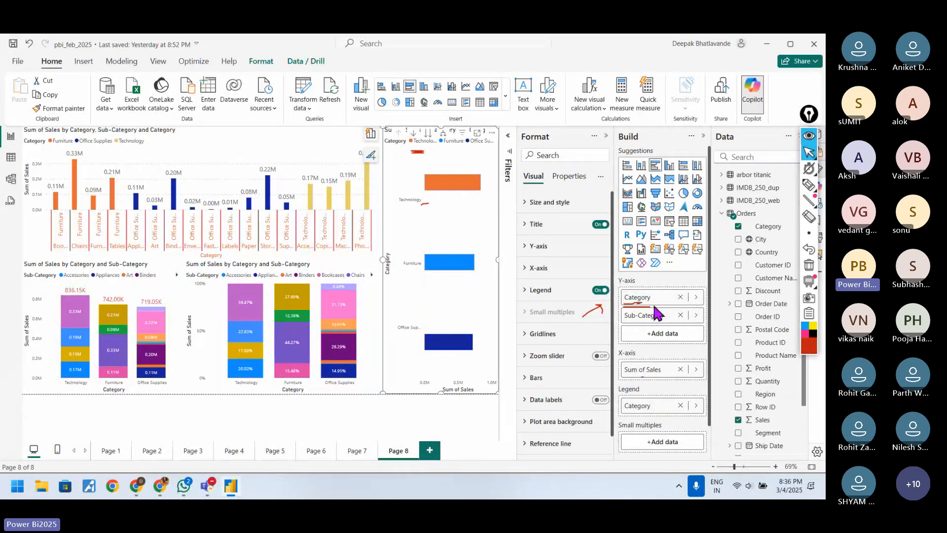
{"action": "left_click", "coordinate": [477, 133]}
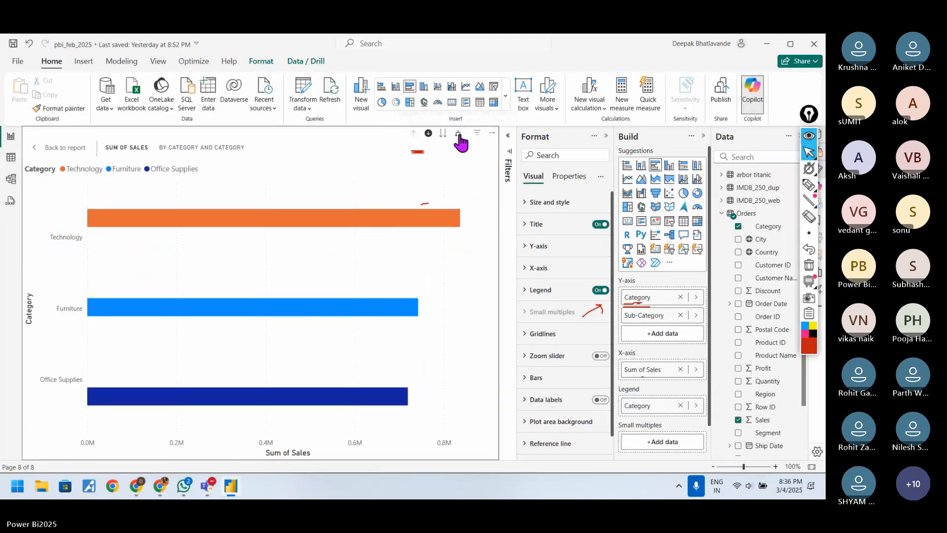
{"action": "left_click", "coordinate": [458, 134]}
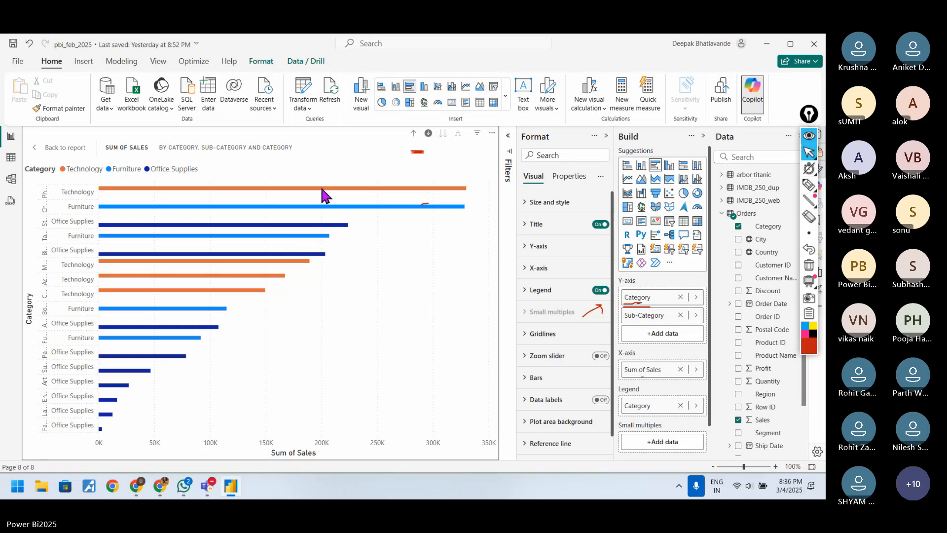
{"action": "left_click", "coordinate": [413, 133]}
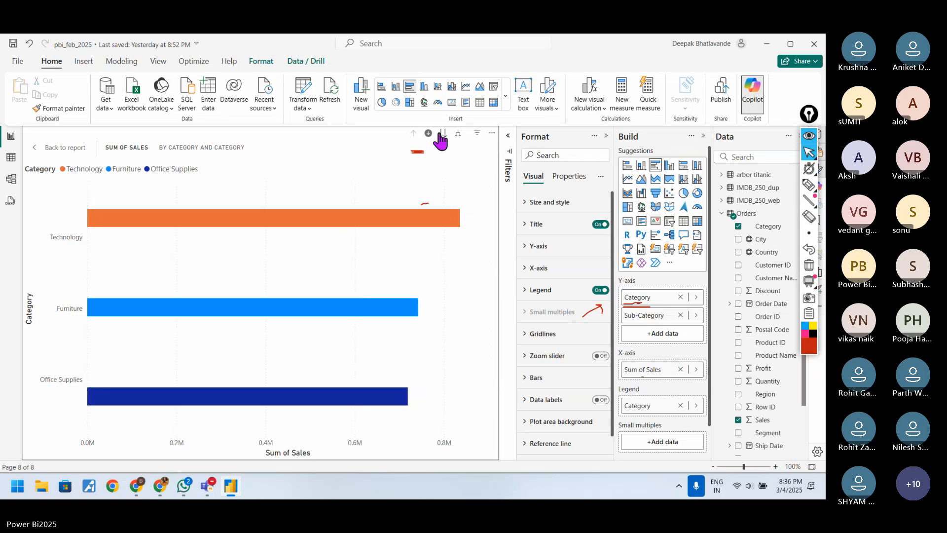
{"action": "left_click", "coordinate": [442, 133]}
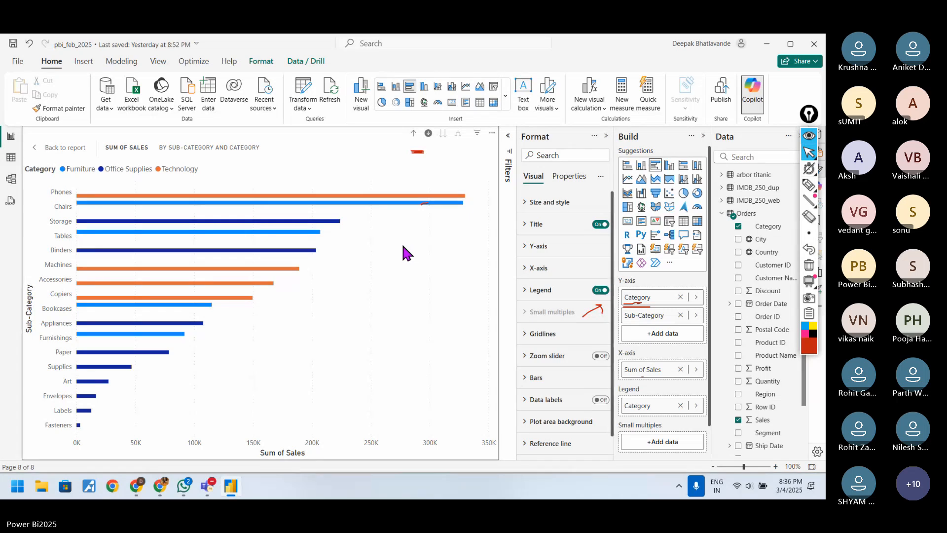
Step: Sort the bar chart's axis by Sub-Category in descending order
{"action": "right_click", "coordinate": [458, 445]}
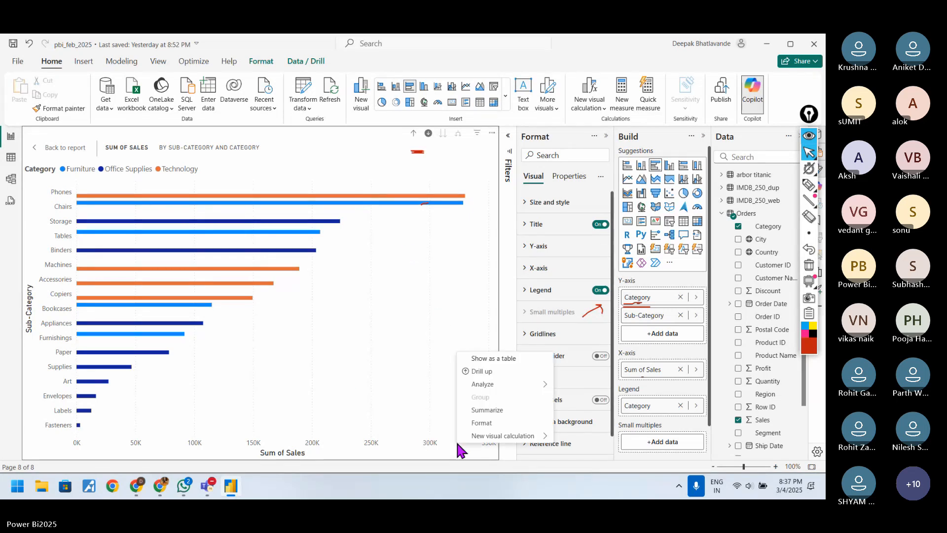
{"action": "left_click", "coordinate": [429, 454]}
{"action": "left_click", "coordinate": [492, 134]}
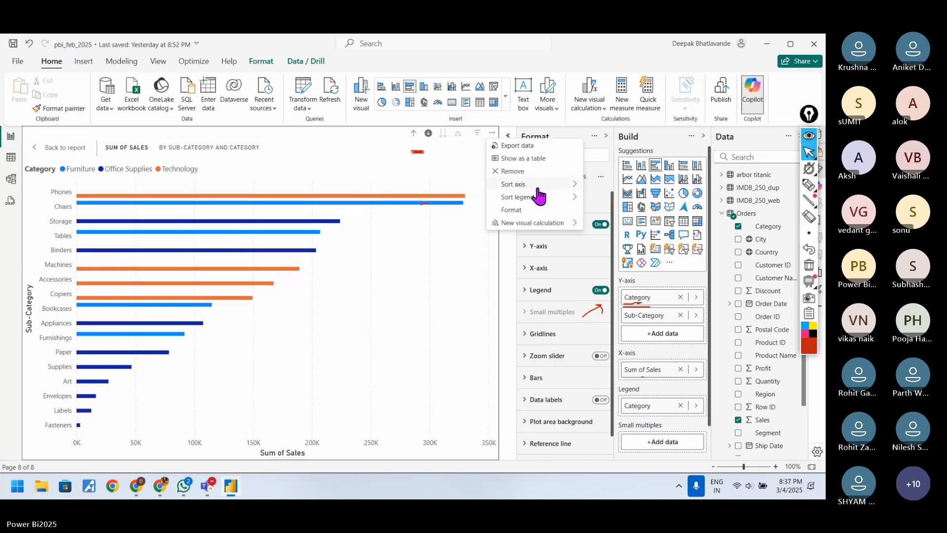
{"action": "mouse_move", "coordinate": [528, 184]}
{"action": "left_click", "coordinate": [600, 184]}
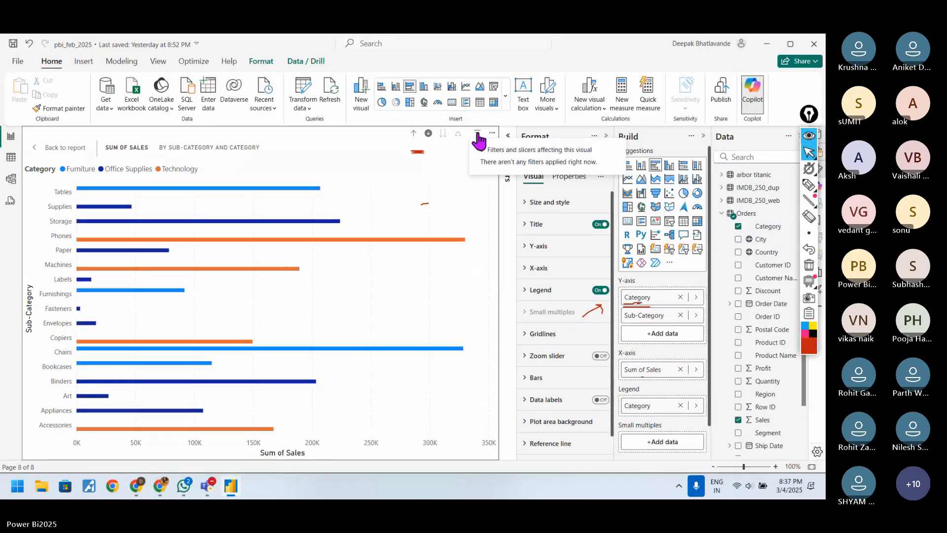
Step: Drill the sorted bar chart up to Category, expand it to both levels, and check the Category field's data options
{"action": "left_click", "coordinate": [414, 133]}
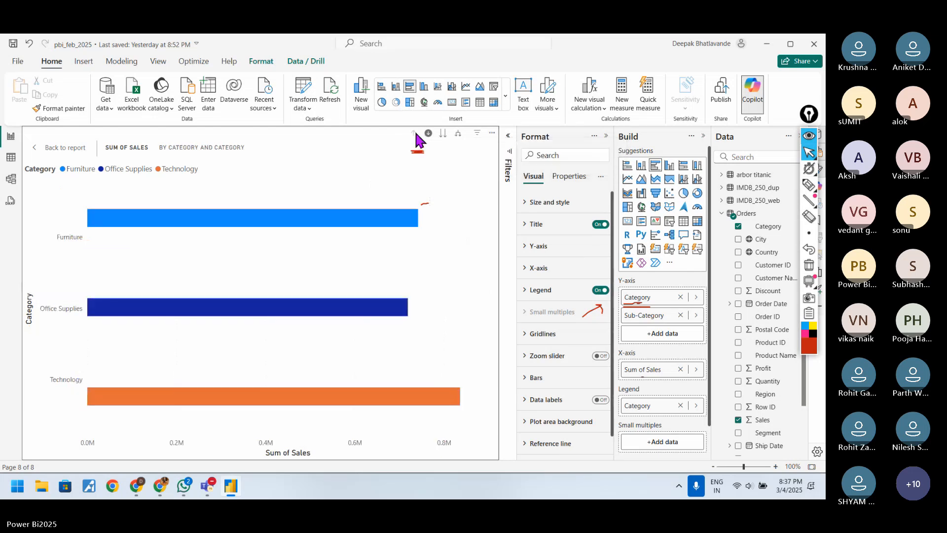
{"action": "left_click", "coordinate": [459, 133]}
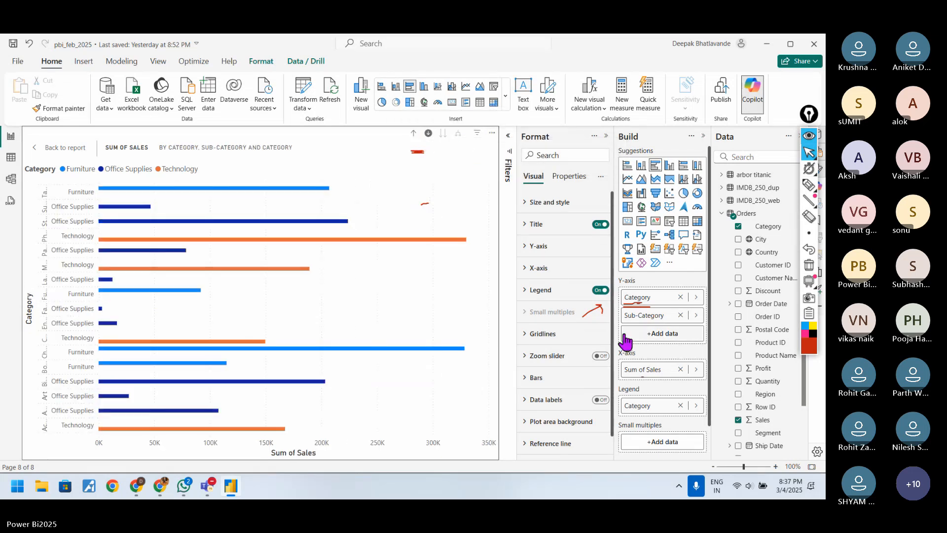
{"action": "left_click", "coordinate": [690, 298]}
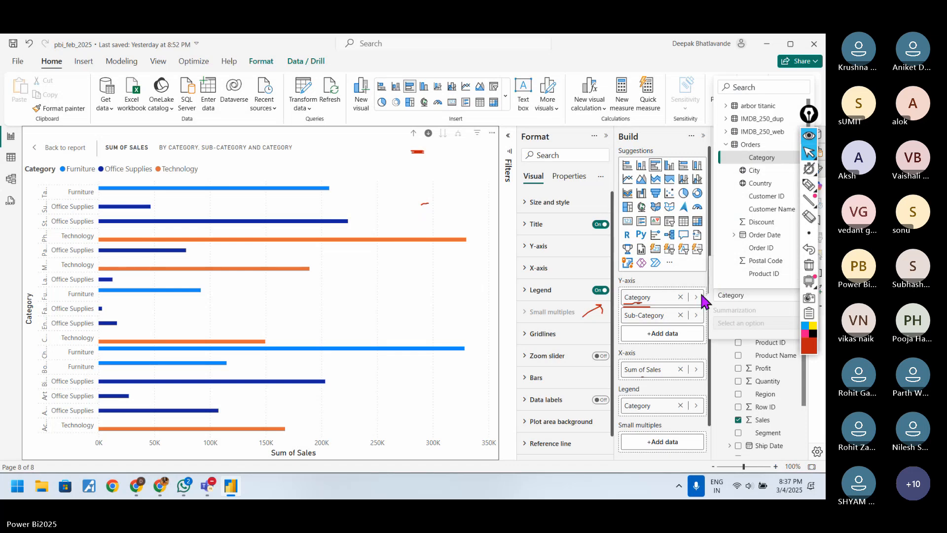
{"action": "left_click", "coordinate": [696, 296]}
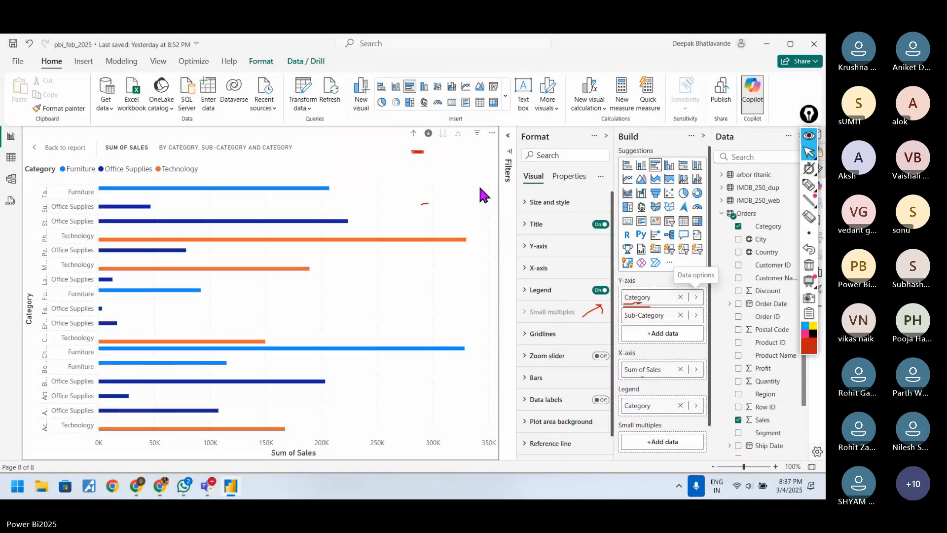
Step: Return to the report, refocus the bar chart, and compare its Category level with the Sub-Category level alone
{"action": "left_click", "coordinate": [59, 146]}
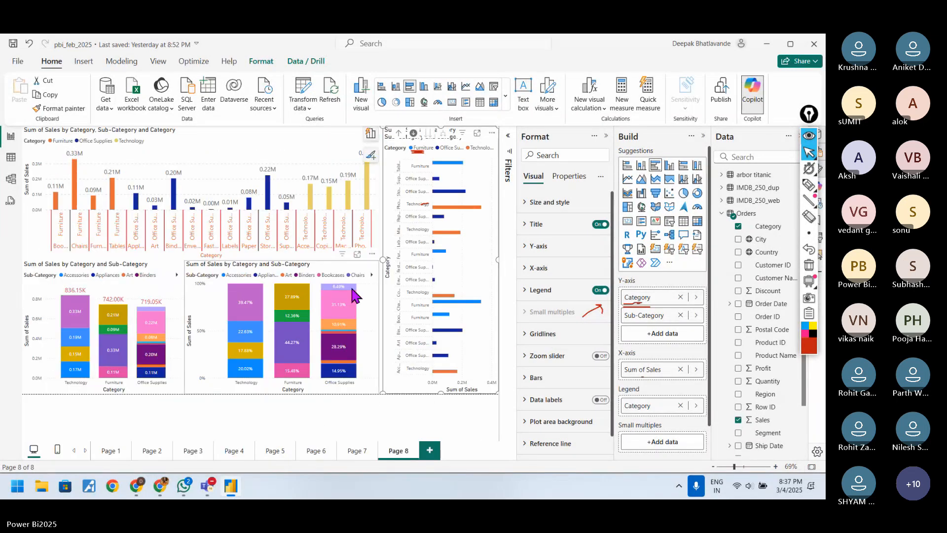
{"action": "left_click", "coordinate": [476, 133]}
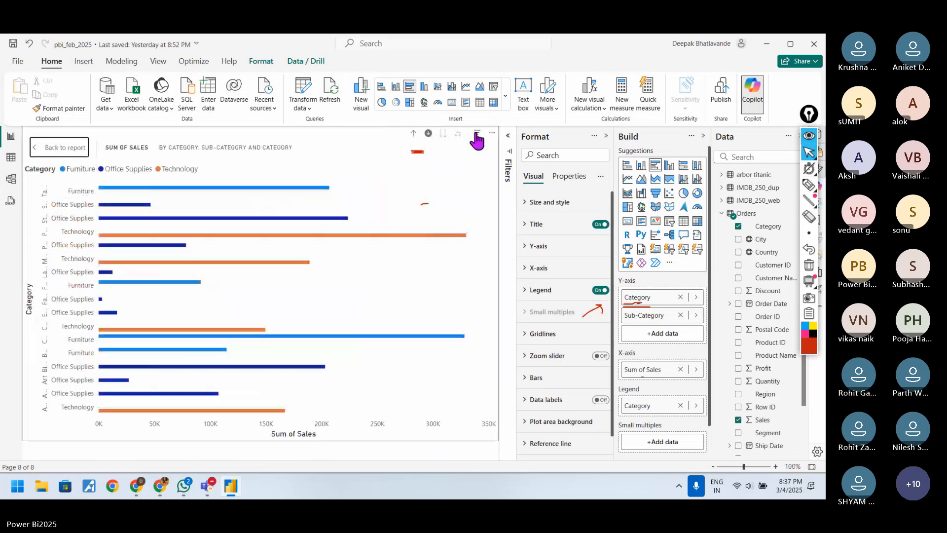
{"action": "left_click", "coordinate": [414, 134]}
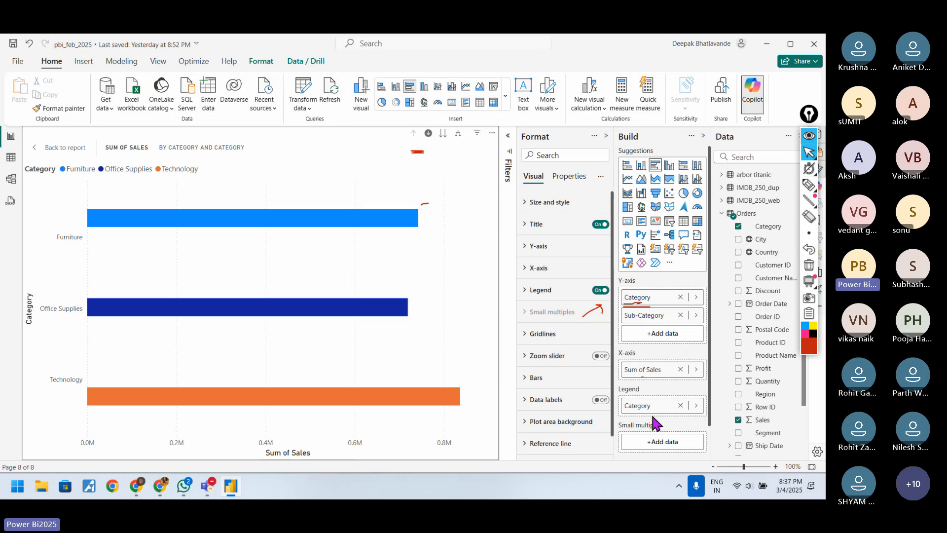
{"action": "scroll", "coordinate": [655, 423], "scroll_direction": "down", "scroll_amount": 1}
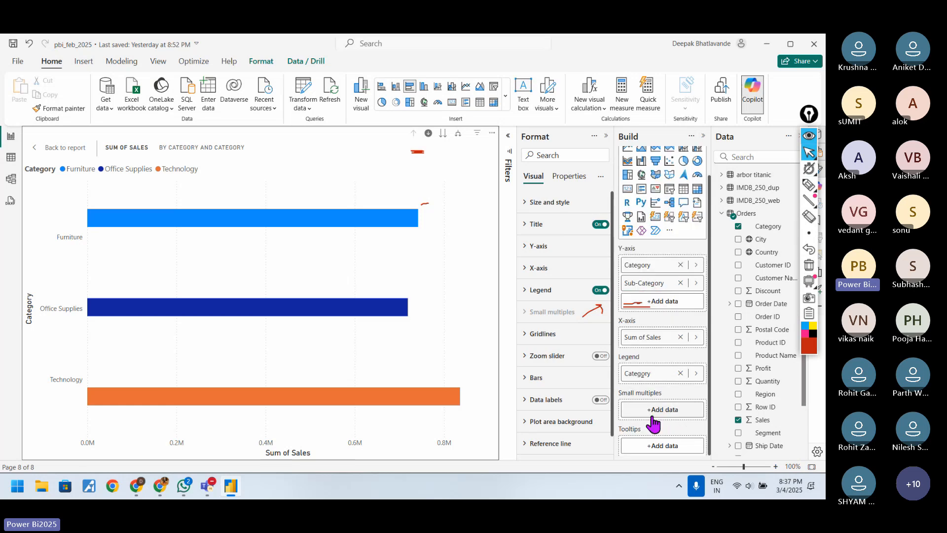
{"action": "scroll", "coordinate": [654, 422], "scroll_direction": "up", "scroll_amount": 1}
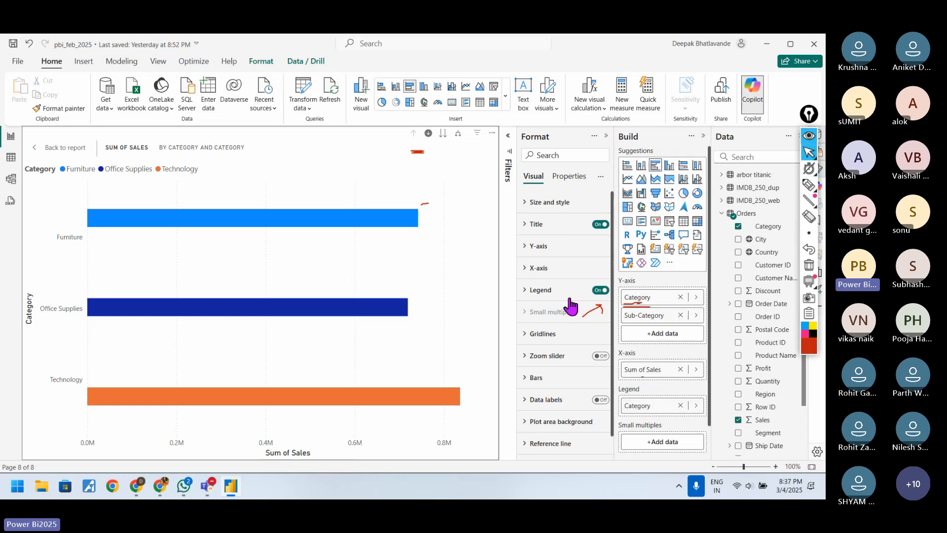
{"action": "left_click", "coordinate": [443, 134]}
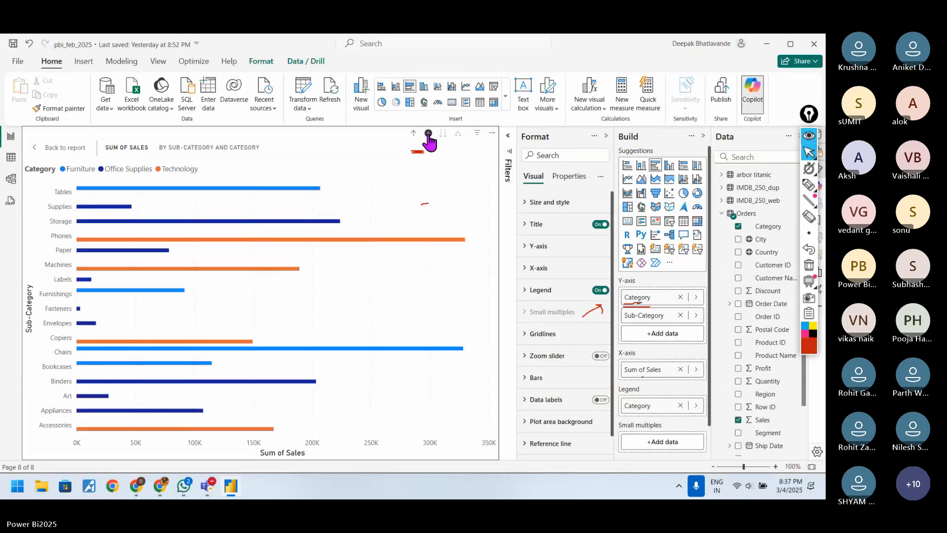
{"action": "left_click", "coordinate": [415, 134]}
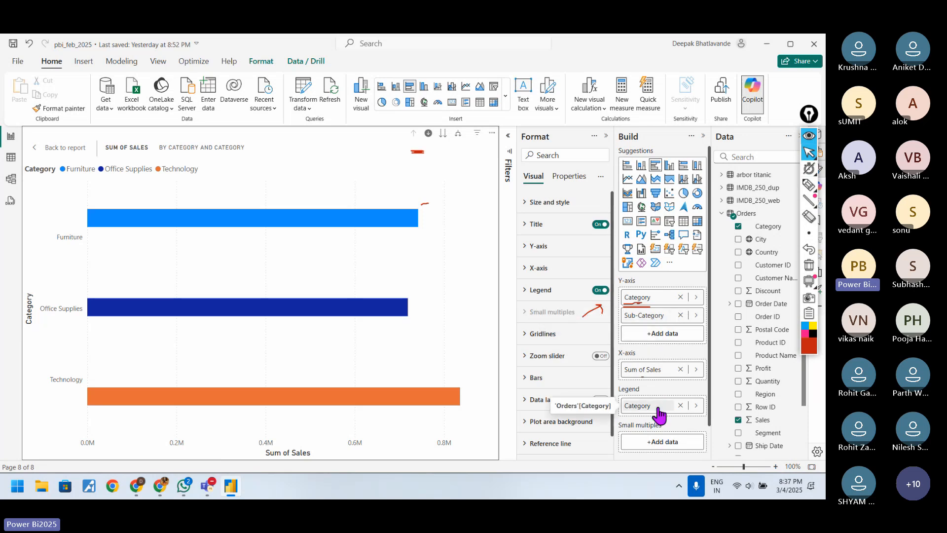
Step: Expand the bar chart's hierarchy to both levels and sort its axis by Sum of Sales
{"action": "left_click", "coordinate": [458, 134]}
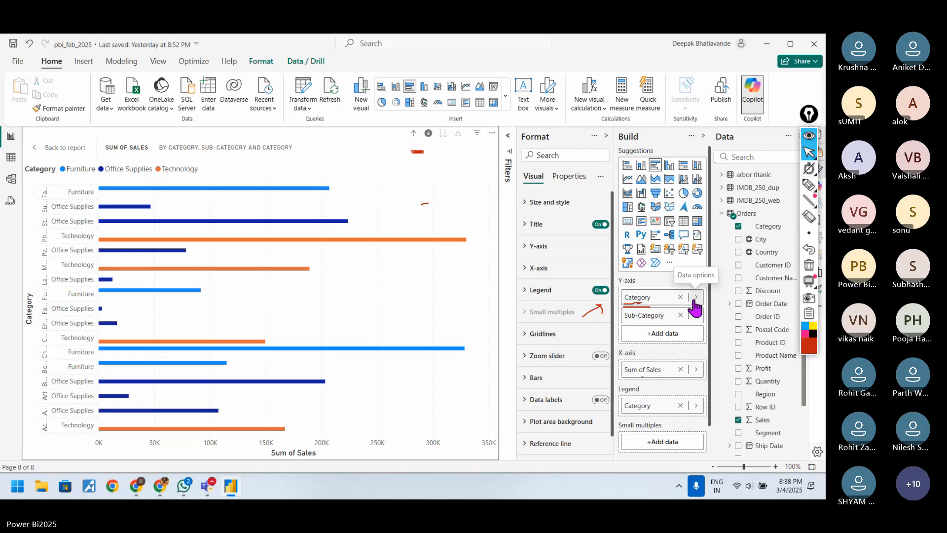
{"action": "left_click", "coordinate": [491, 133]}
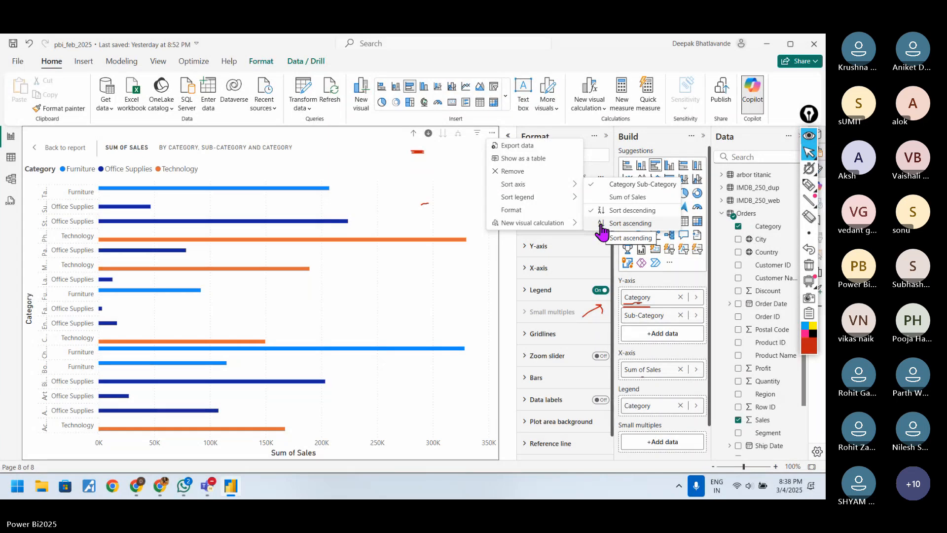
{"action": "left_click", "coordinate": [603, 199]}
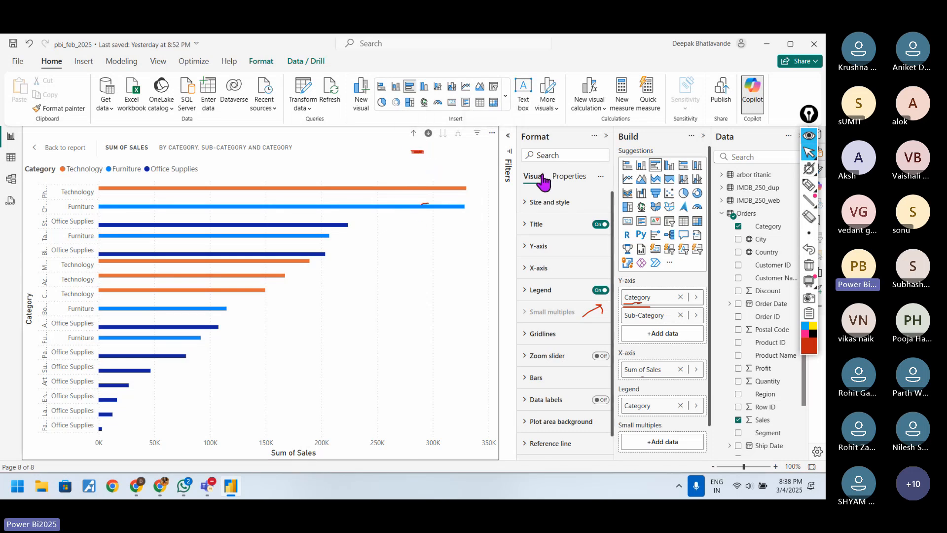
Step: Remove the bar chart from Page 8 and insert an empty clustered bar chart in its place
{"action": "left_click", "coordinate": [492, 134]}
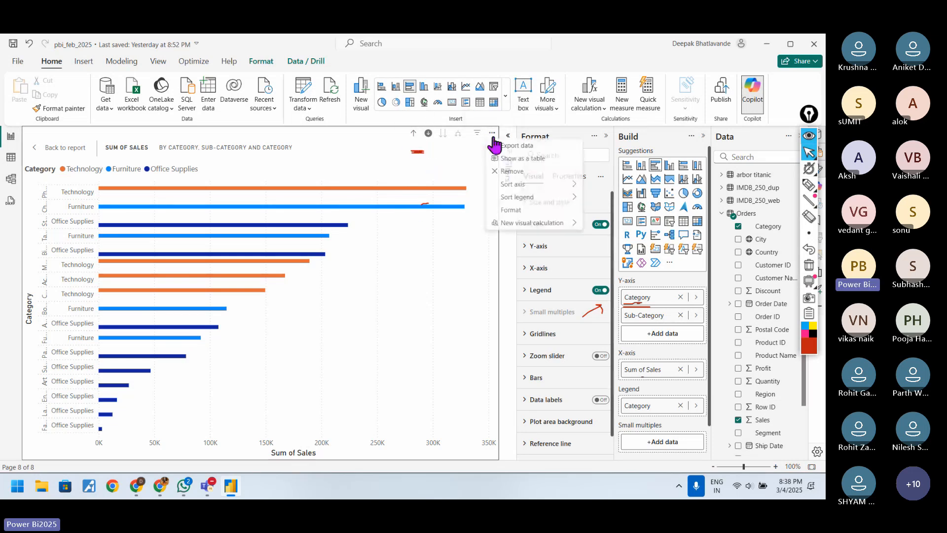
{"action": "left_click", "coordinate": [513, 171]}
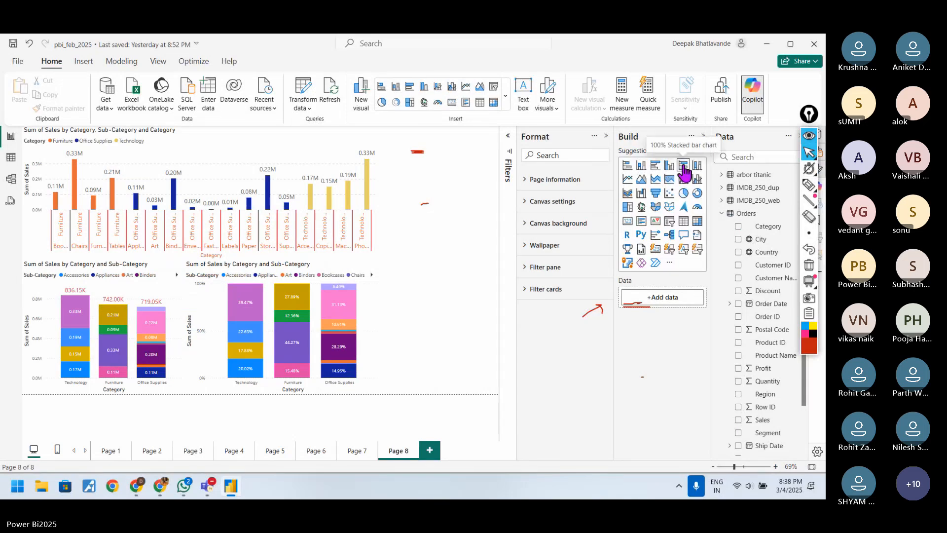
{"action": "left_click", "coordinate": [655, 166]}
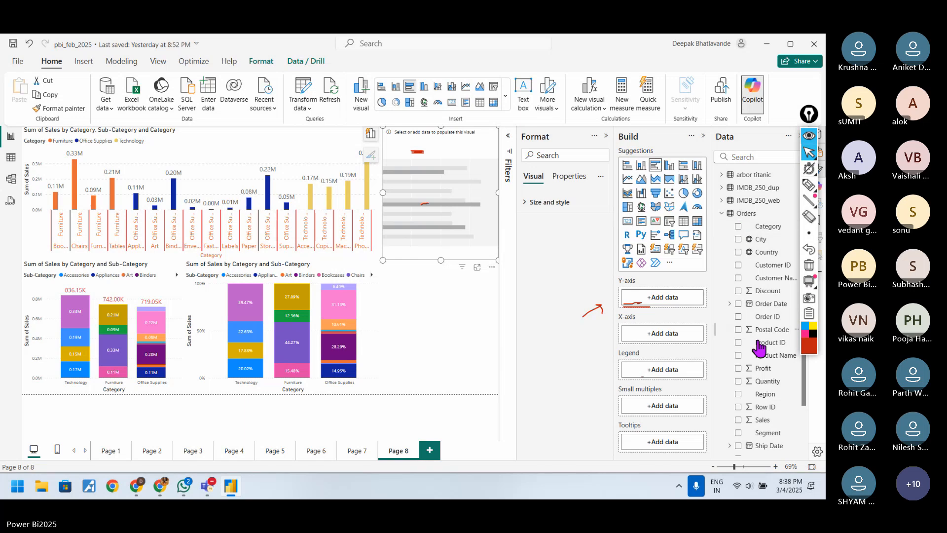
Step: Add Category and, below it, Sub-Category to the new bar chart's Y-axis
{"action": "scroll", "coordinate": [765, 416], "scroll_direction": "down", "scroll_amount": 3}
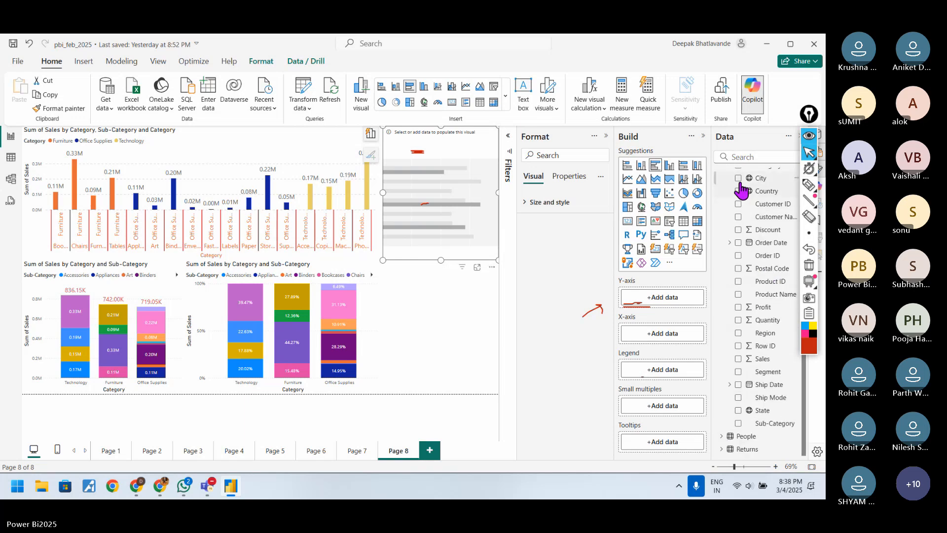
{"action": "scroll", "coordinate": [760, 197], "scroll_direction": "up", "scroll_amount": 3}
{"action": "left_click_drag", "start_coordinate": [763, 223], "coordinate": [669, 301]}
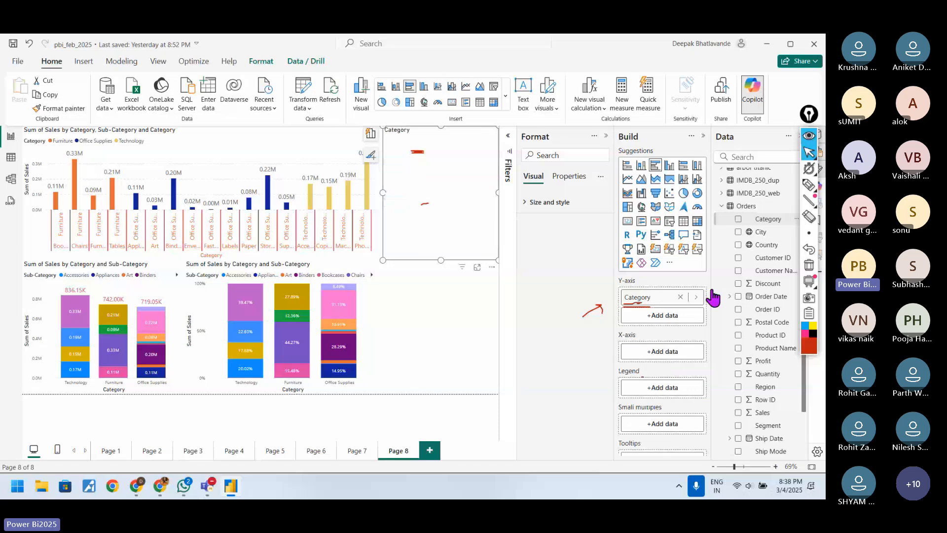
{"action": "scroll", "coordinate": [768, 370], "scroll_direction": "down", "scroll_amount": 3}
{"action": "left_click_drag", "start_coordinate": [771, 423], "coordinate": [675, 314]}
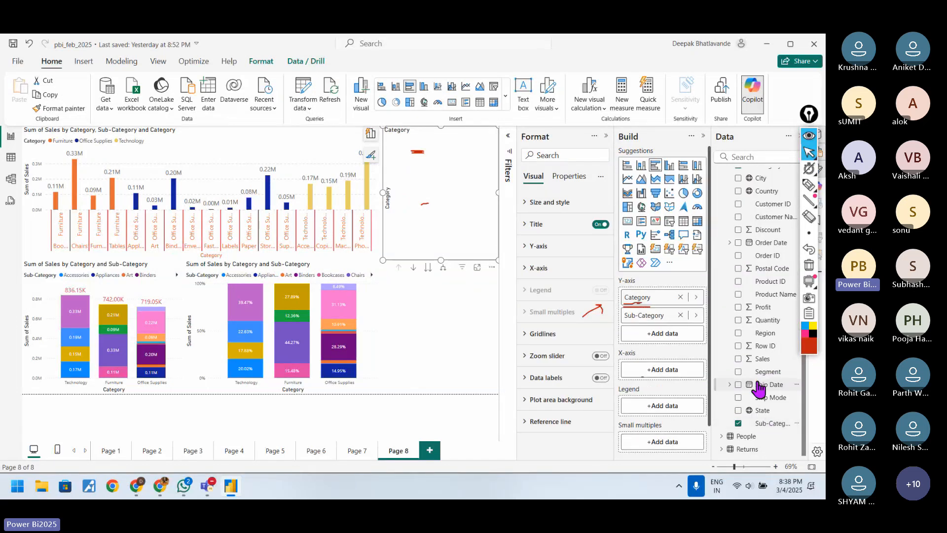
Step: Add Sales to the new bar chart's X-axis and Category to its legend
{"action": "scroll", "coordinate": [759, 393], "scroll_direction": "up", "scroll_amount": 5}
{"action": "scroll", "coordinate": [761, 394], "scroll_direction": "down", "scroll_amount": 4}
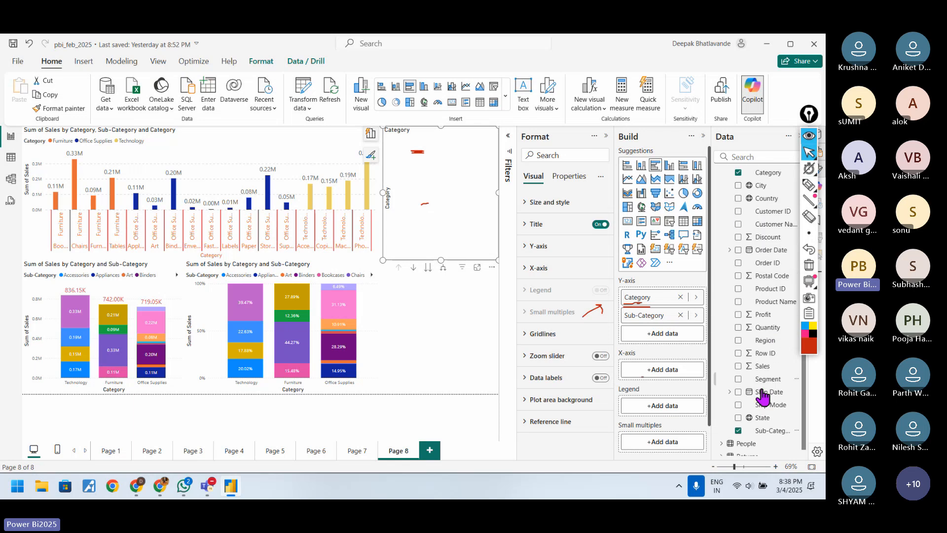
{"action": "left_click", "coordinate": [738, 366]}
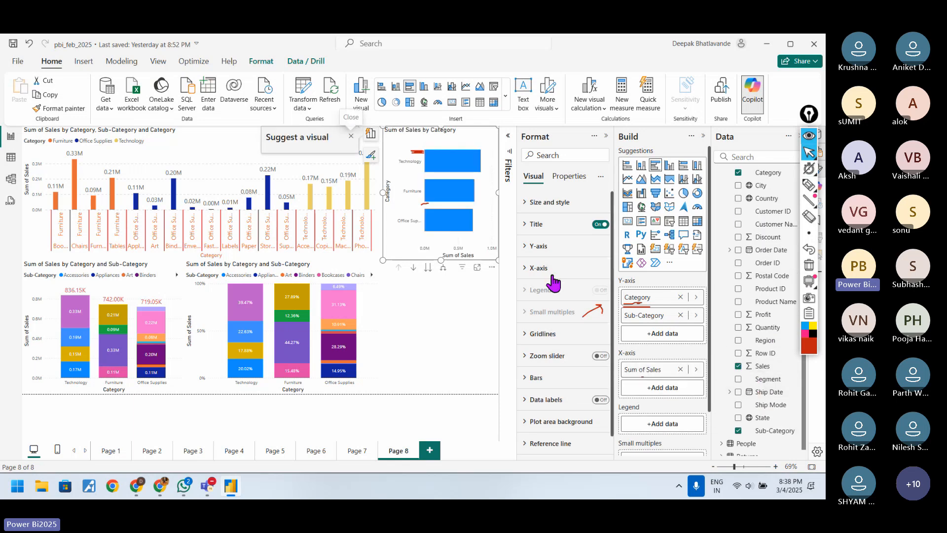
{"action": "left_click", "coordinate": [477, 270]}
{"action": "left_click_drag", "start_coordinate": [776, 230], "coordinate": [681, 425]}
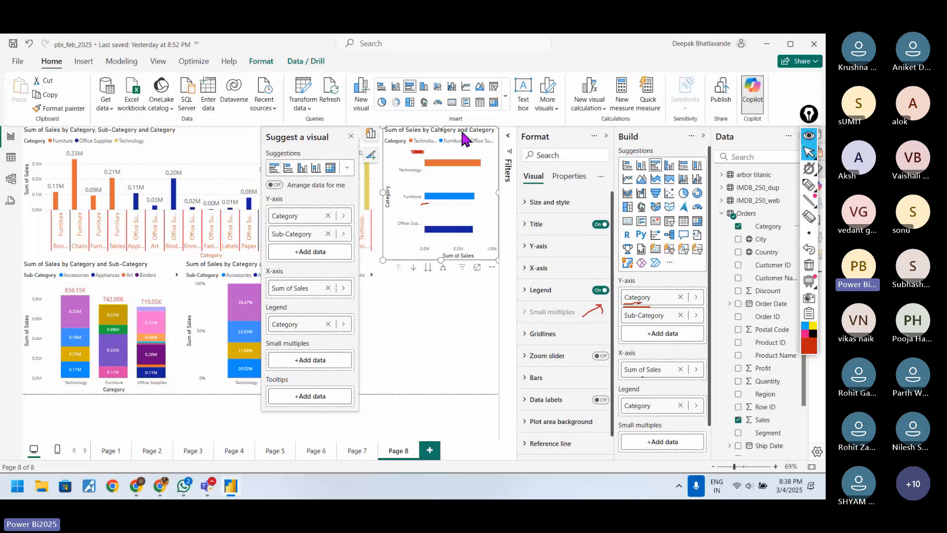
Step: Expand the new bar chart's Y-axis hierarchy to both levels and stretch the chart taller
{"action": "left_click", "coordinate": [444, 267]}
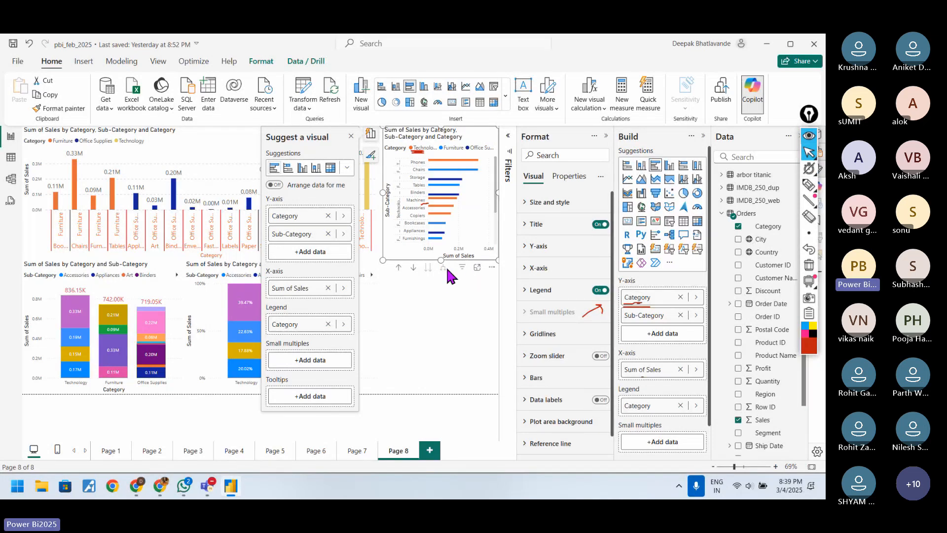
{"action": "left_click_drag", "start_coordinate": [440, 260], "coordinate": [439, 353]}
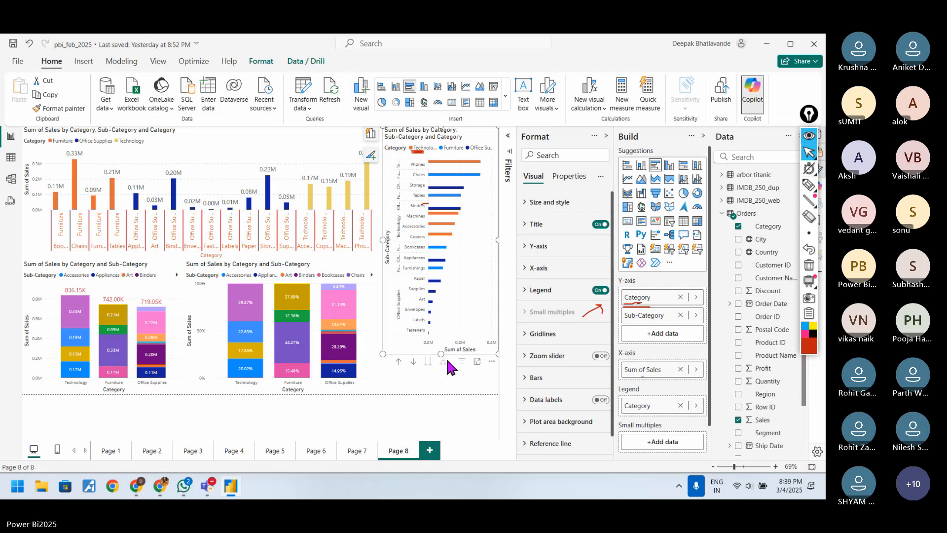
Step: Show the new bar chart in focus mode and look into its Size and style settings
{"action": "left_click", "coordinate": [476, 362]}
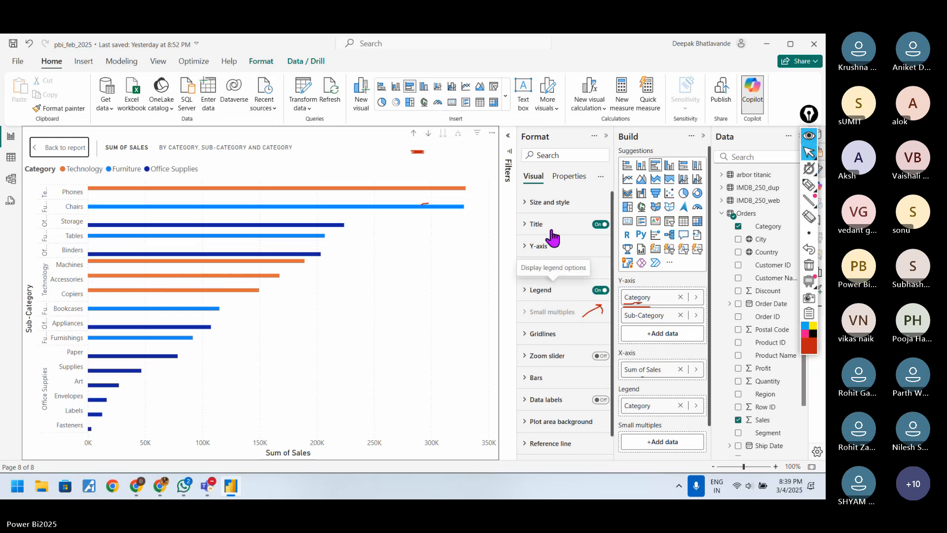
{"action": "left_click", "coordinate": [547, 204]}
{"action": "left_click", "coordinate": [551, 208]}
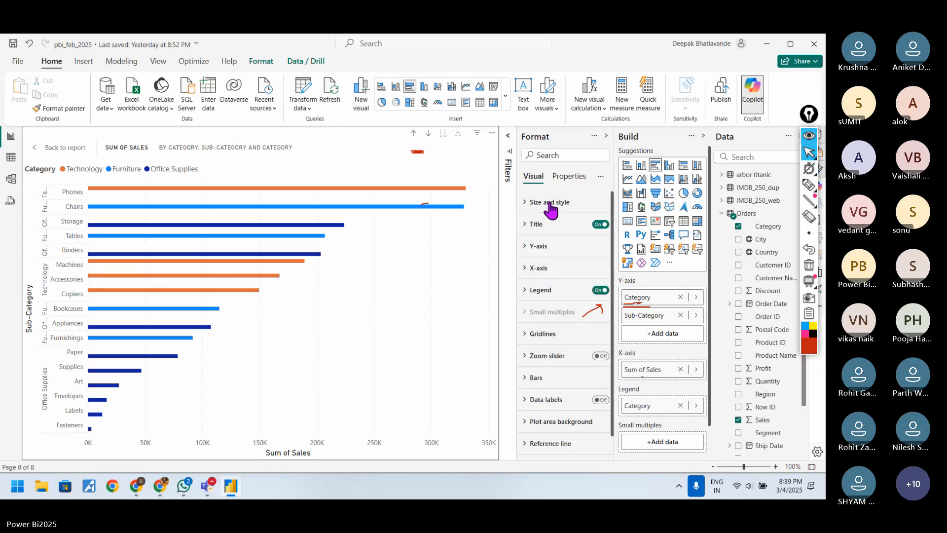
Step: Examine the bar chart's Y-axis settings for values, title and layout, and its X-axis range settings
{"action": "left_click", "coordinate": [547, 251]}
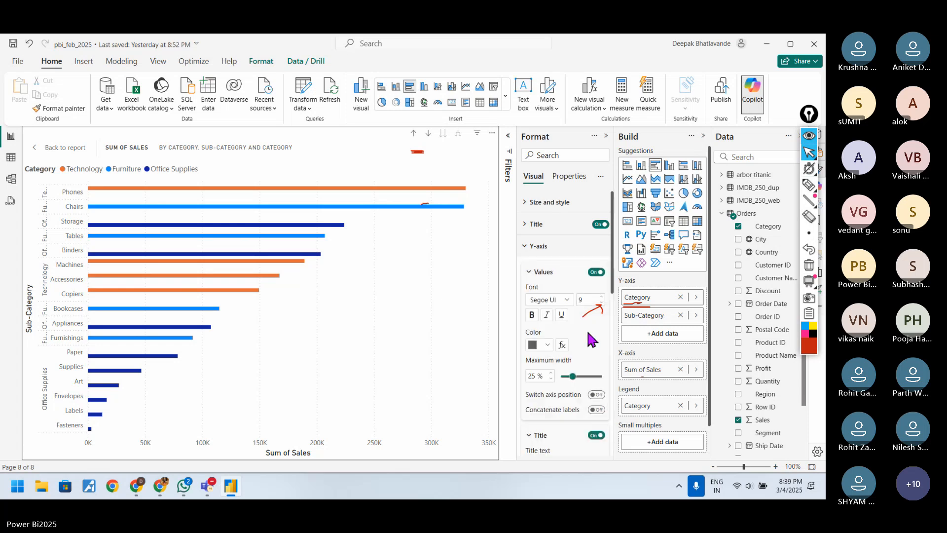
{"action": "scroll", "coordinate": [592, 339], "scroll_direction": "down", "scroll_amount": 2}
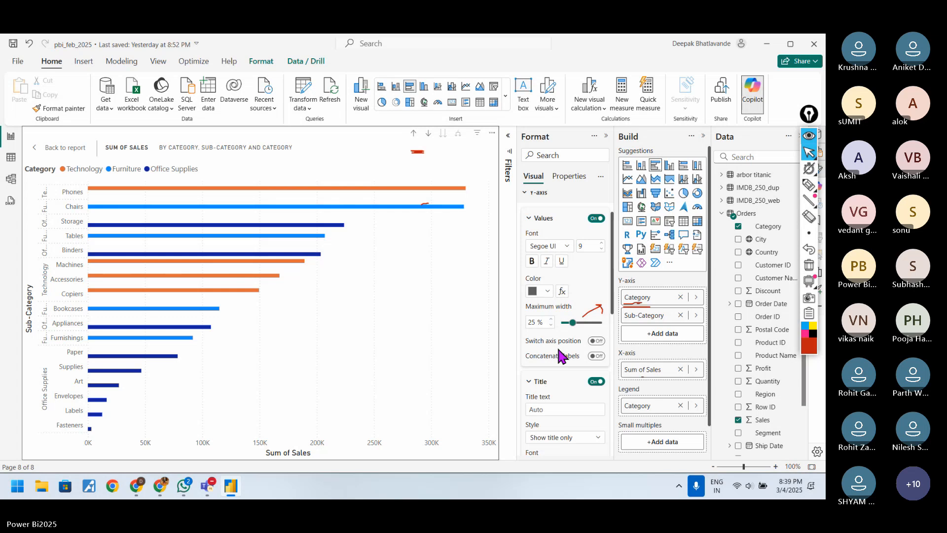
{"action": "scroll", "coordinate": [560, 352], "scroll_direction": "up", "scroll_amount": 2}
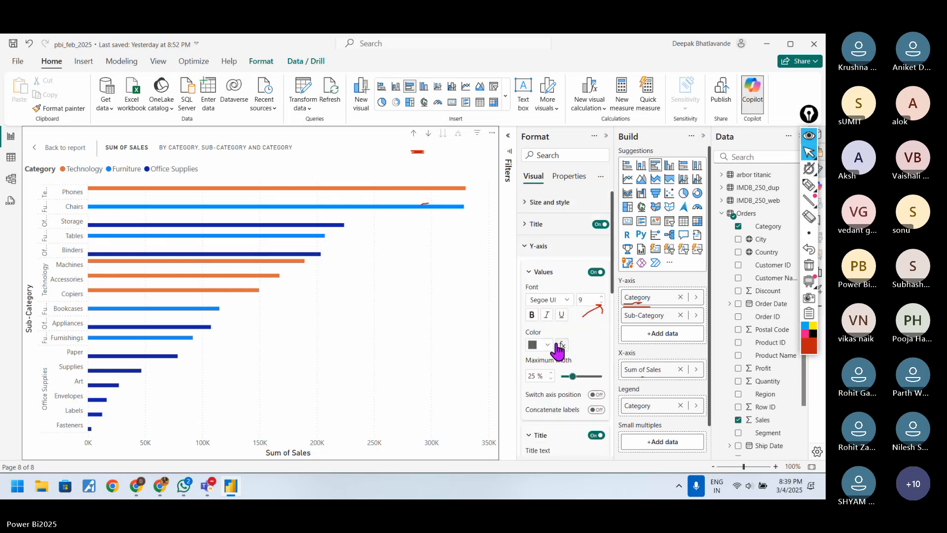
{"action": "left_click", "coordinate": [540, 273]}
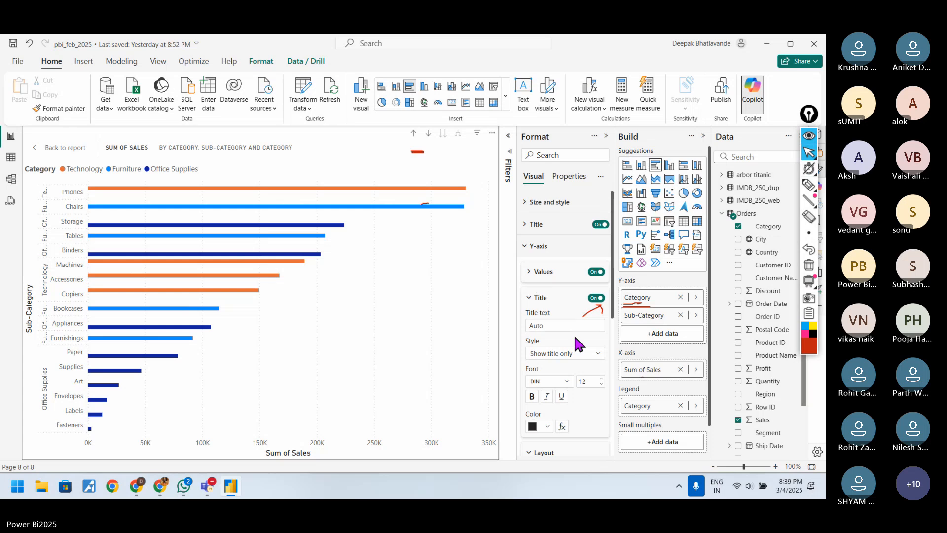
{"action": "scroll", "coordinate": [578, 342], "scroll_direction": "down", "scroll_amount": 2}
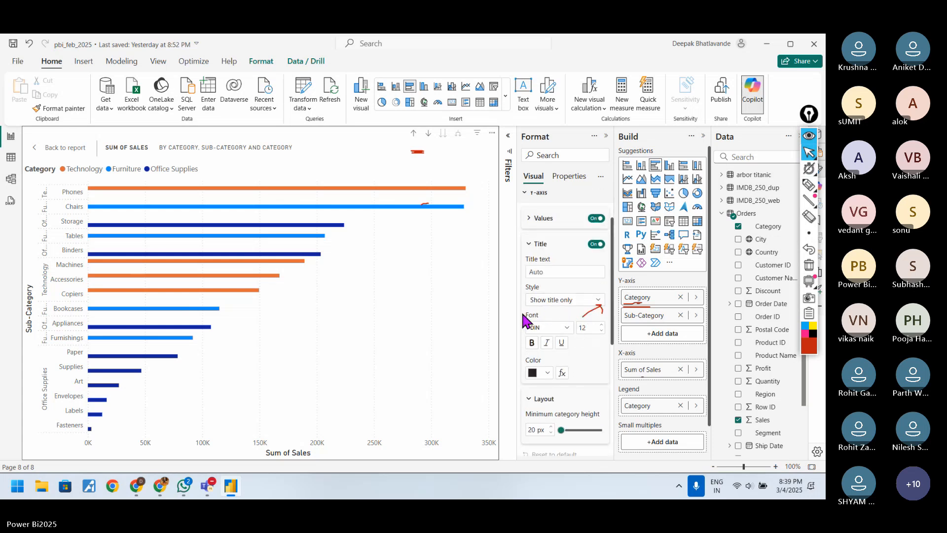
{"action": "left_click", "coordinate": [542, 246]}
{"action": "scroll", "coordinate": [554, 311], "scroll_direction": "down", "scroll_amount": 1}
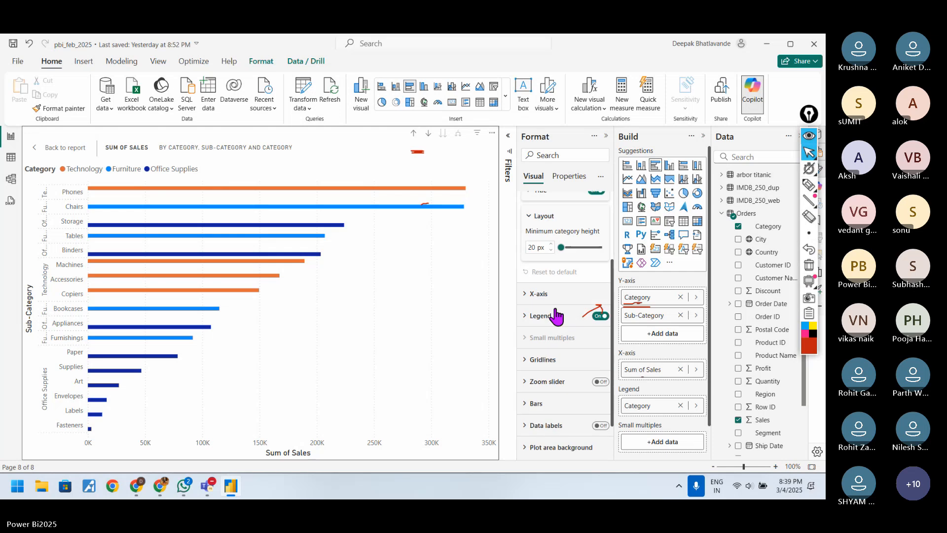
{"action": "left_click", "coordinate": [562, 303]}
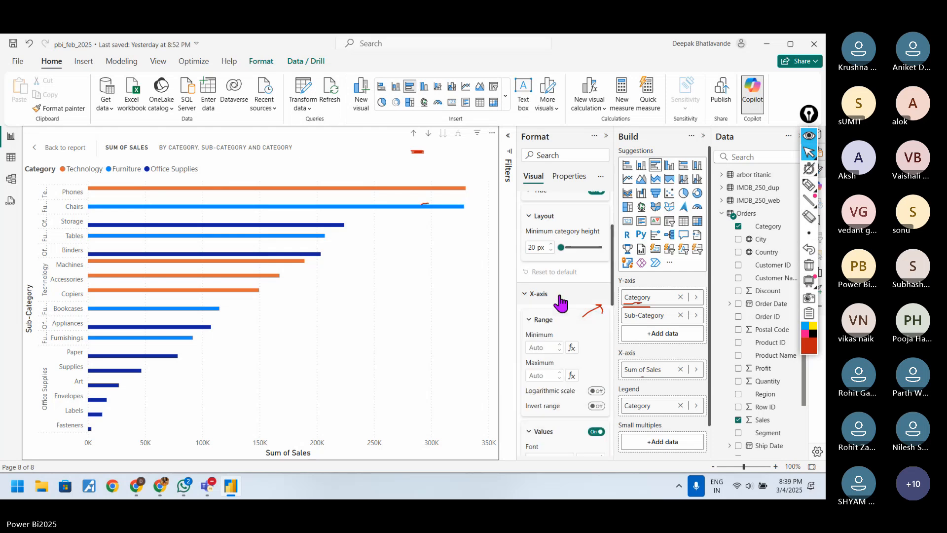
{"action": "left_click", "coordinate": [561, 303]}
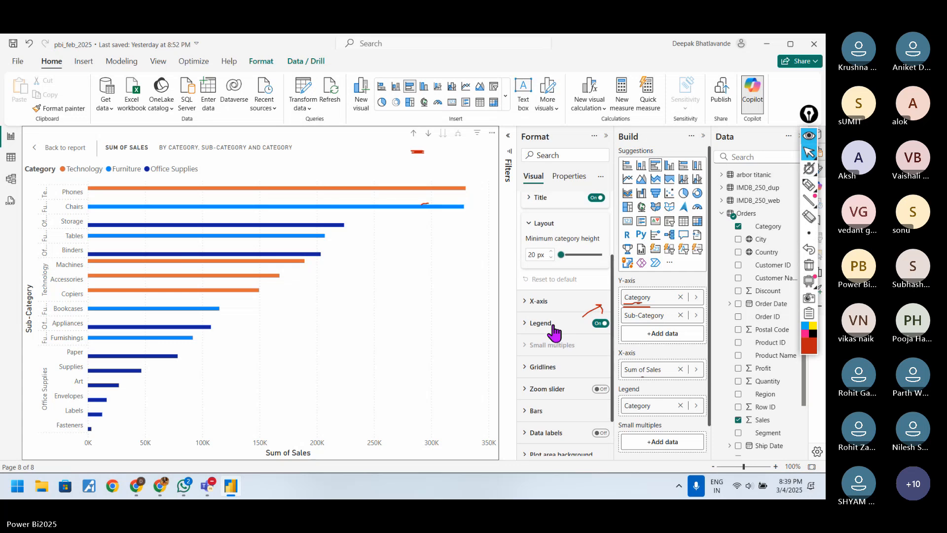
Step: Turn on data labels for the bar chart and collapse the expanded Y-axis settings
{"action": "scroll", "coordinate": [555, 333], "scroll_direction": "down", "scroll_amount": 1}
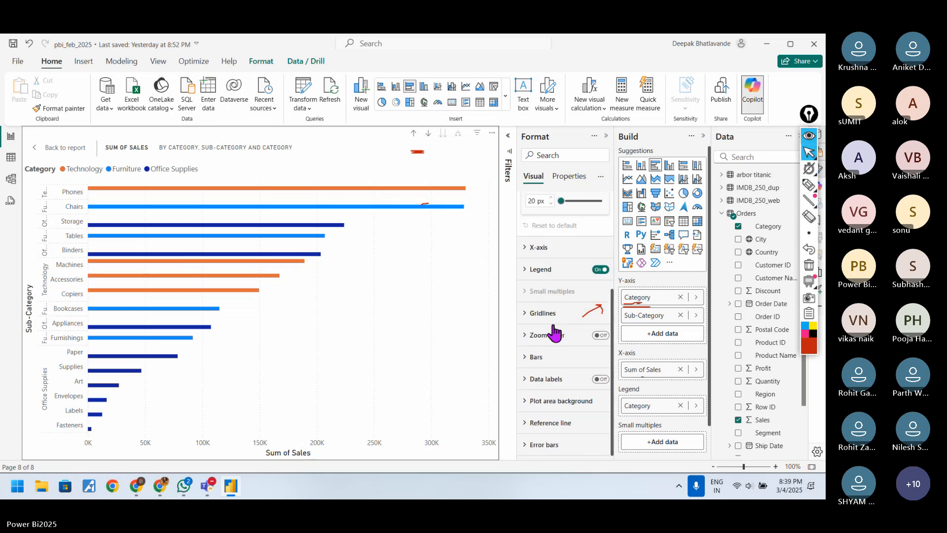
{"action": "left_click", "coordinate": [600, 380]}
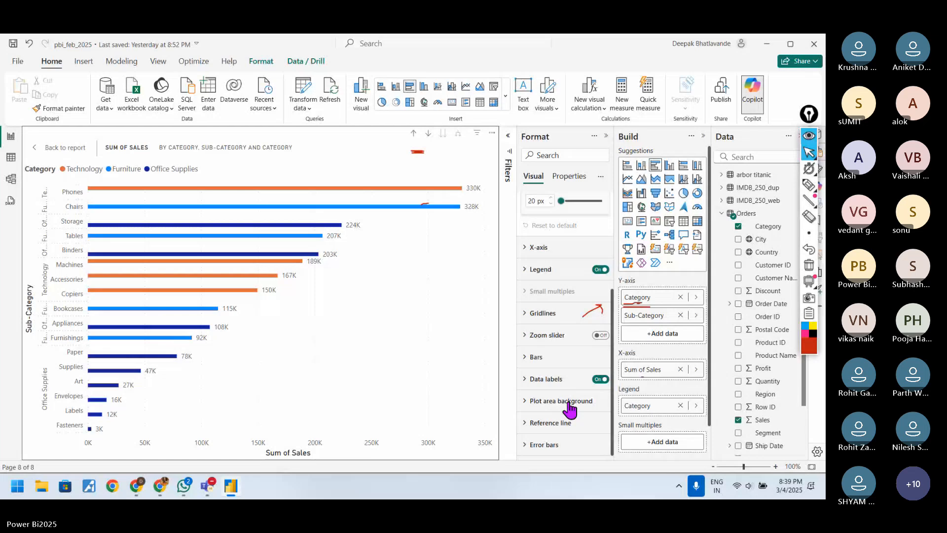
{"action": "scroll", "coordinate": [541, 409], "scroll_direction": "up", "scroll_amount": 2}
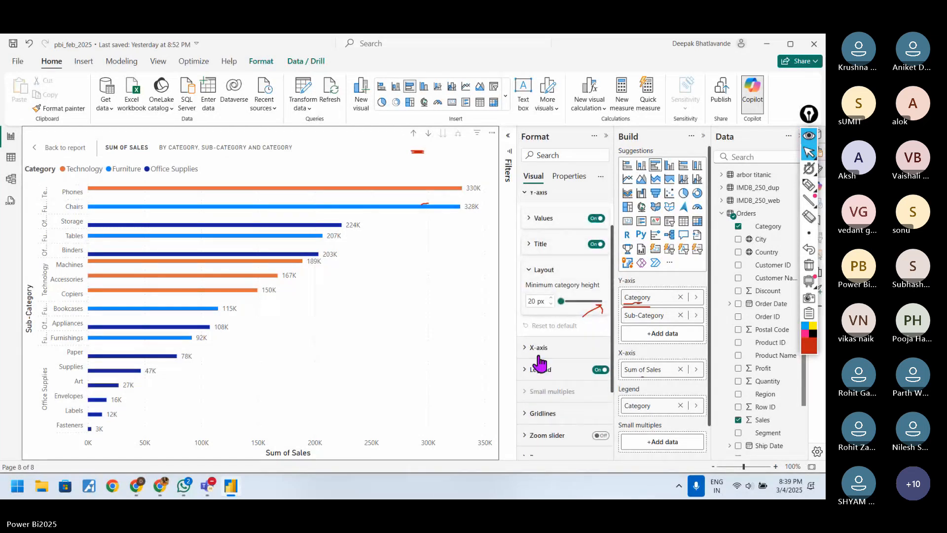
{"action": "scroll", "coordinate": [541, 363], "scroll_direction": "up", "scroll_amount": 3}
{"action": "left_click", "coordinate": [538, 246]}
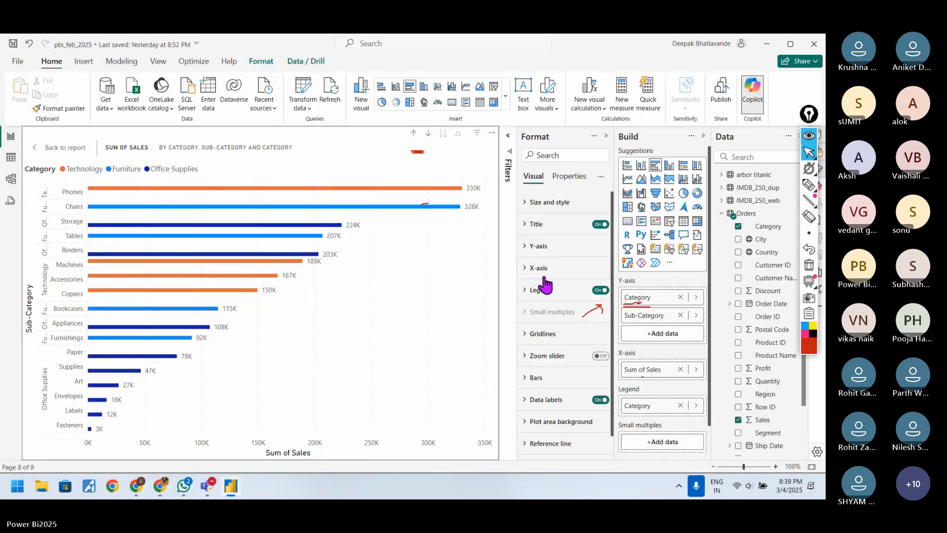
{"action": "left_click", "coordinate": [559, 203]}
{"action": "left_click", "coordinate": [559, 203]}
Step: Drill the bar chart up to the Category level and expand it back down to Sub-Category
{"action": "left_click", "coordinate": [414, 133]}
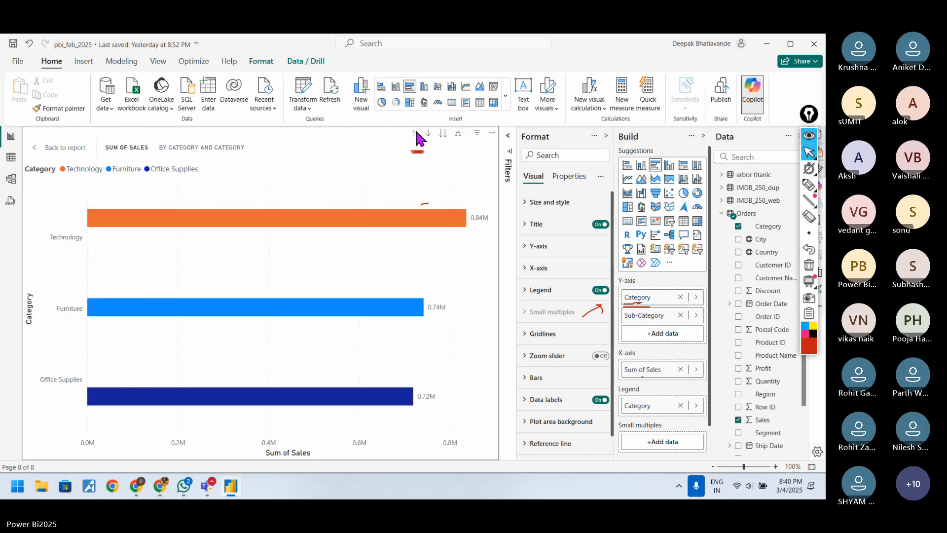
{"action": "left_click", "coordinate": [458, 137]}
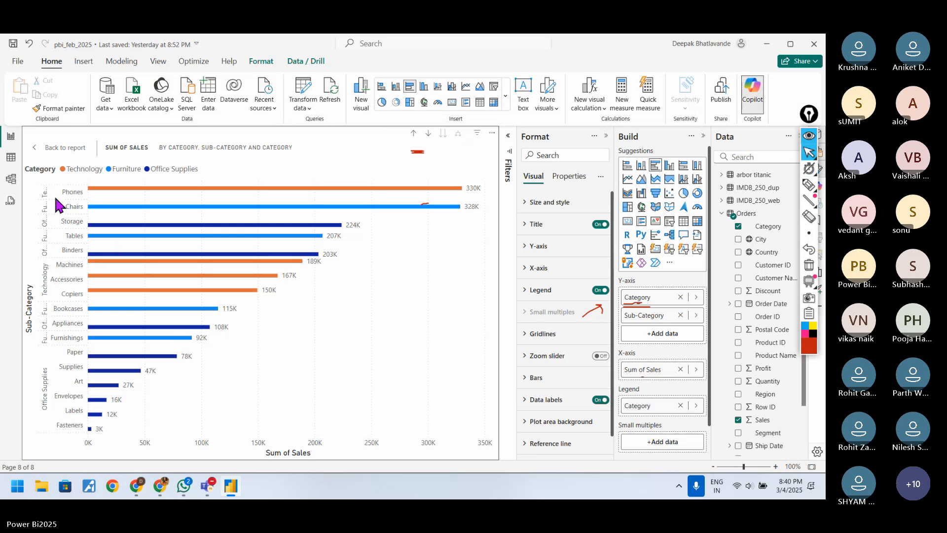
Step: Examine the bar chart's legend settings, including the position choices, text formatting and title text
{"action": "double_click", "coordinate": [45, 230]}
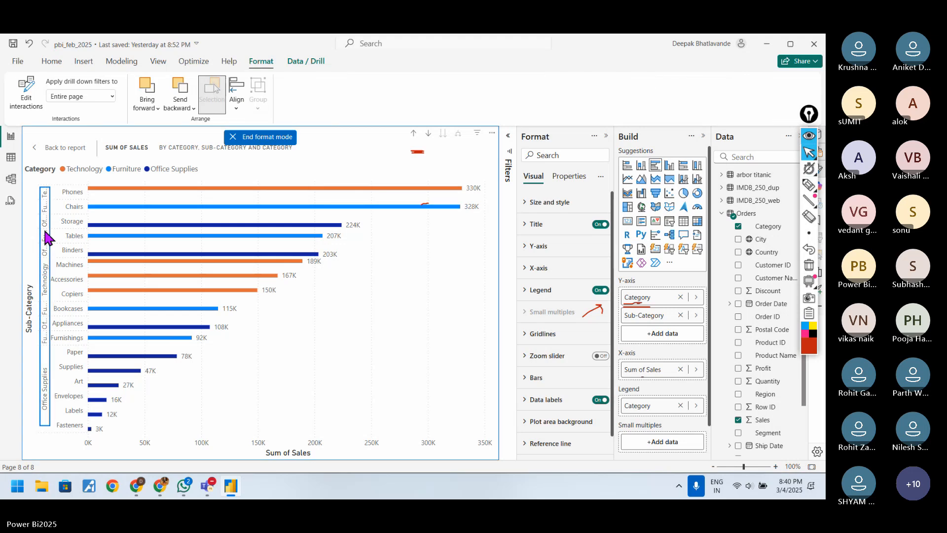
{"action": "left_click", "coordinate": [537, 289]}
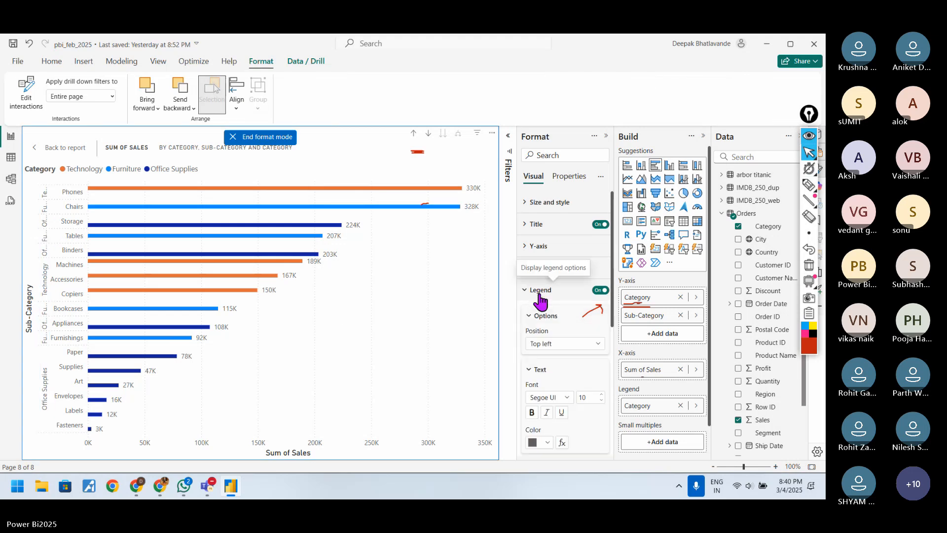
{"action": "left_click", "coordinate": [600, 344]}
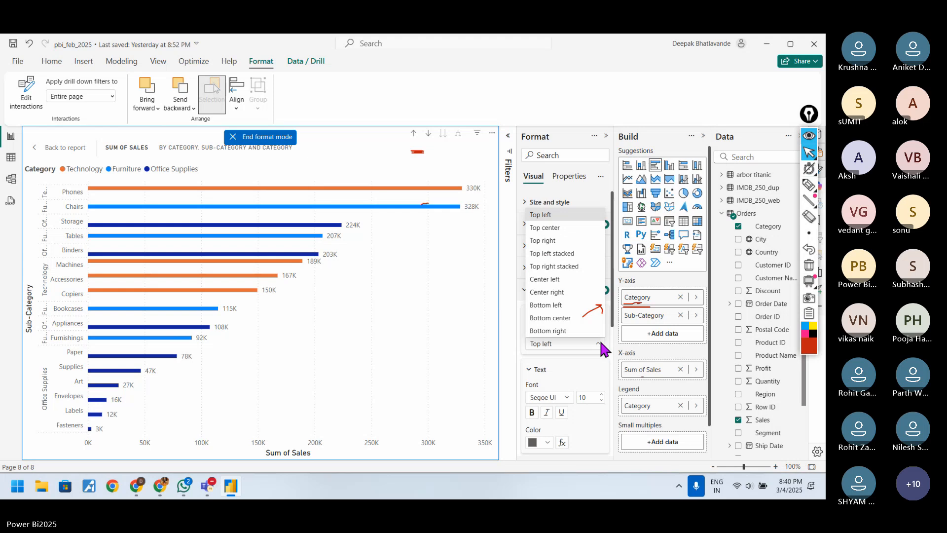
{"action": "left_click", "coordinate": [600, 344]}
{"action": "scroll", "coordinate": [598, 362], "scroll_direction": "down", "scroll_amount": 3}
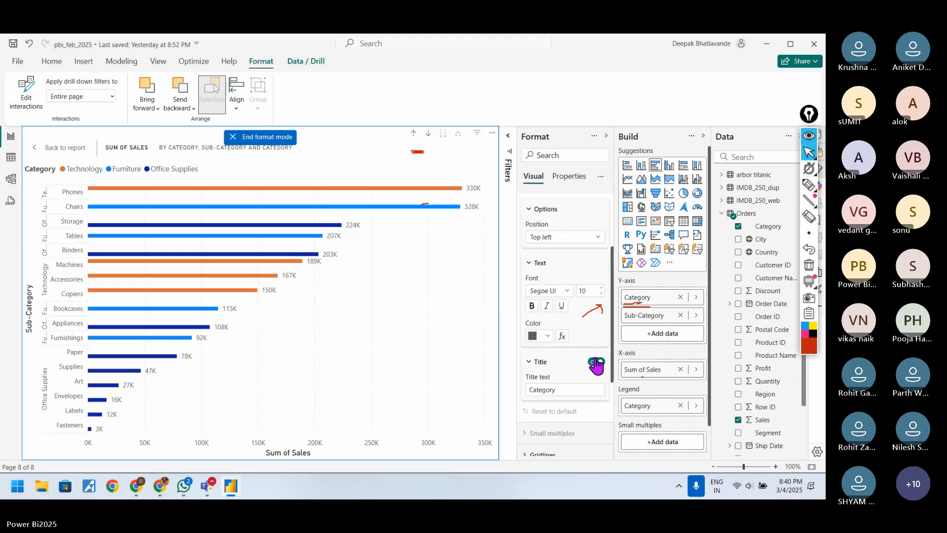
{"action": "scroll", "coordinate": [596, 365], "scroll_direction": "down", "scroll_amount": 2}
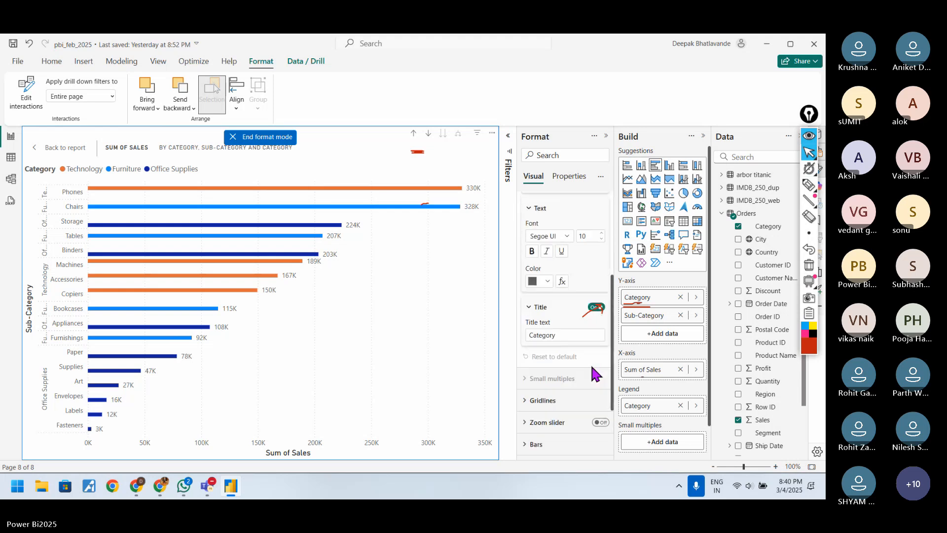
{"action": "scroll", "coordinate": [592, 366], "scroll_direction": "up", "scroll_amount": 4}
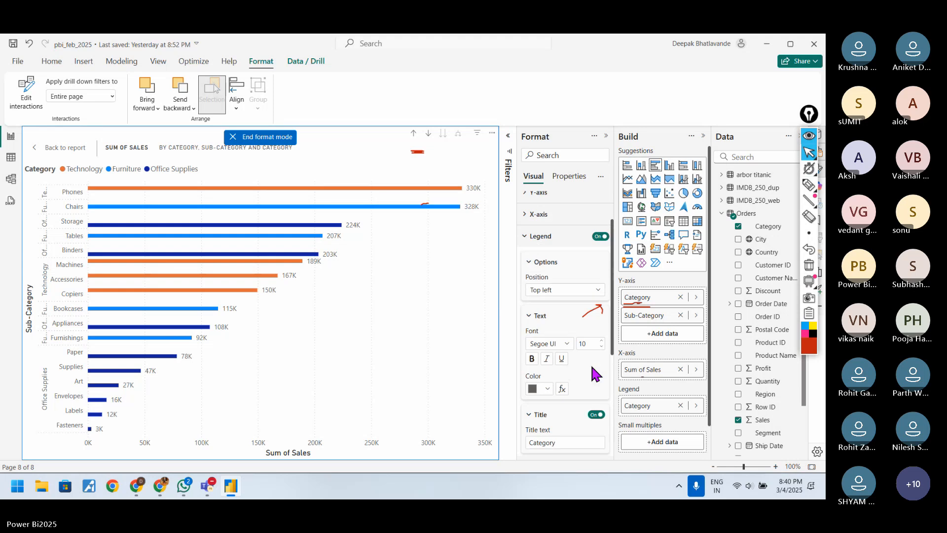
{"action": "left_click", "coordinate": [548, 316]}
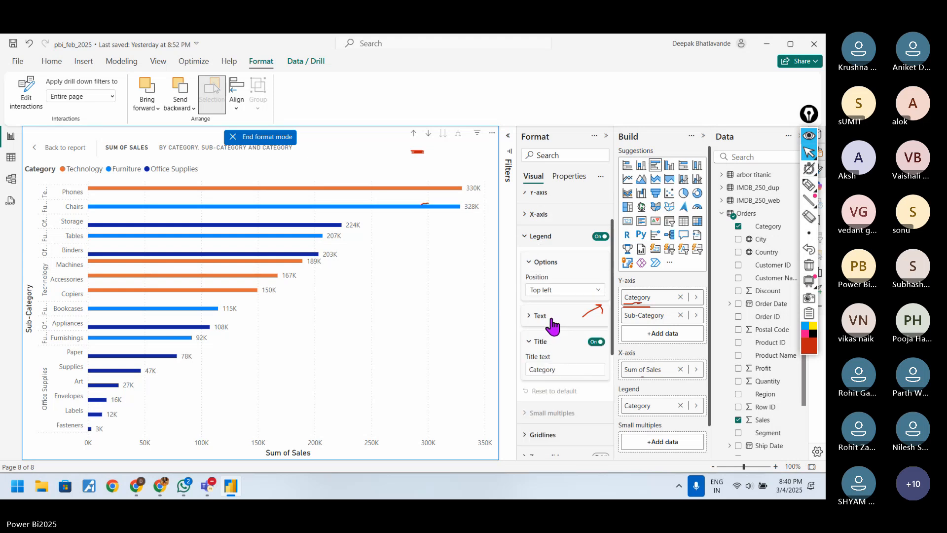
{"action": "left_click", "coordinate": [562, 291]}
{"action": "left_click", "coordinate": [549, 270]}
{"action": "left_click", "coordinate": [549, 272]}
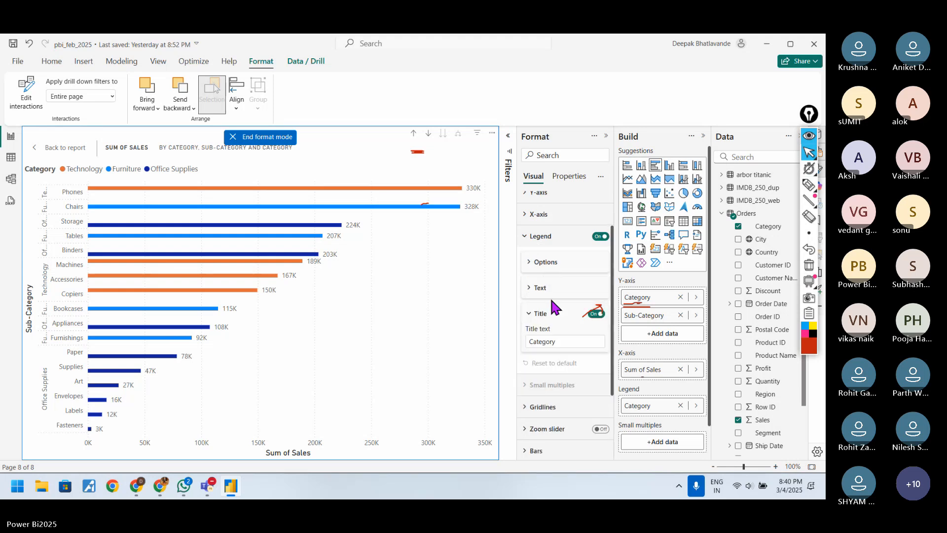
{"action": "scroll", "coordinate": [556, 308], "scroll_direction": "up", "scroll_amount": 2}
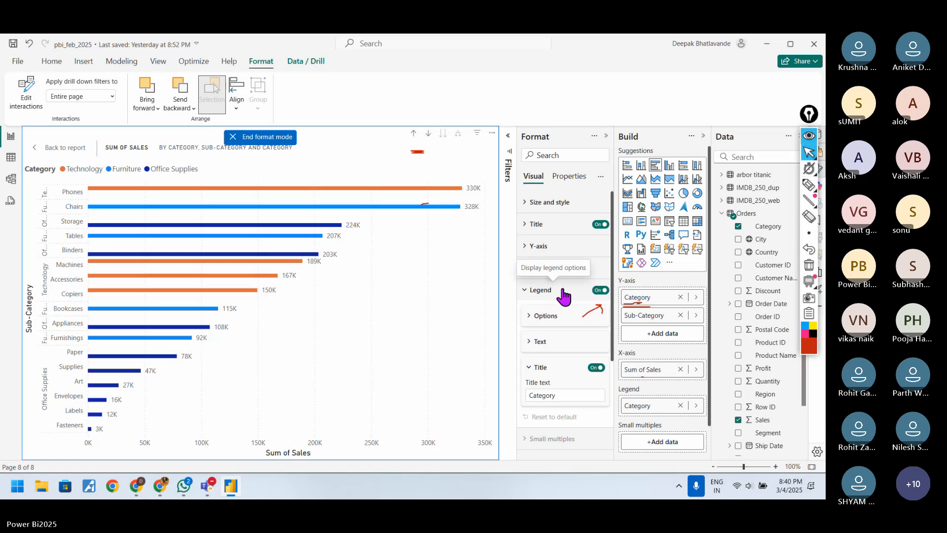
{"action": "left_click", "coordinate": [564, 291]}
{"action": "scroll", "coordinate": [571, 328], "scroll_direction": "down", "scroll_amount": 1}
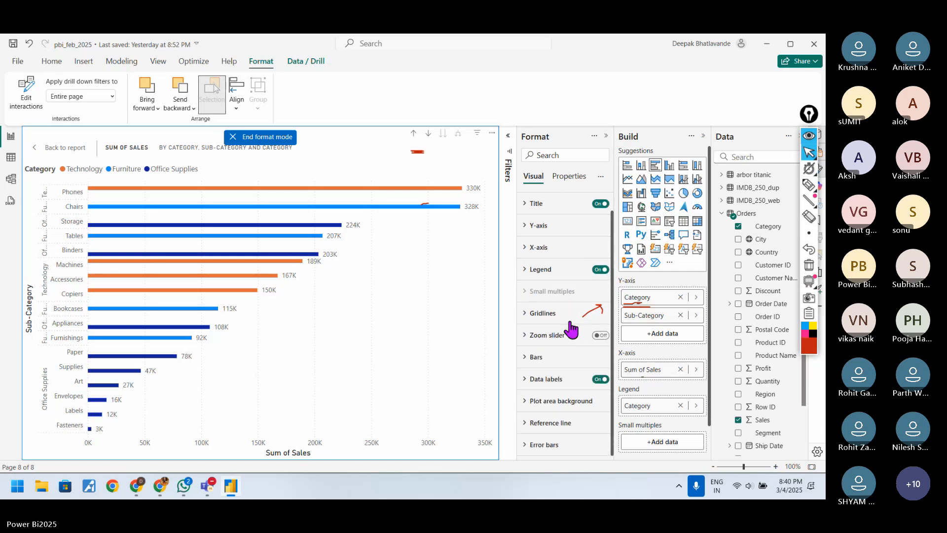
Step: Examine the bar formatting settings, including the series choices, color, transparency and border
{"action": "left_click", "coordinate": [565, 360]}
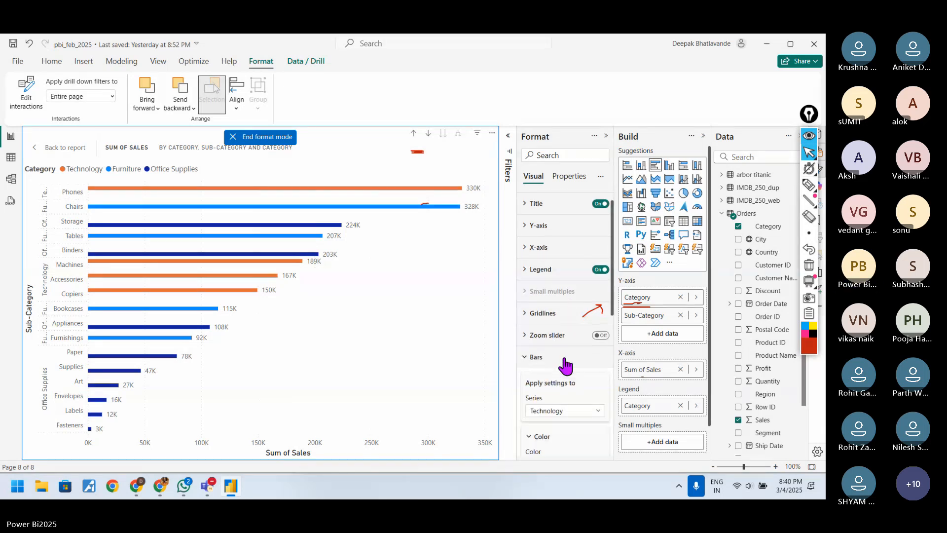
{"action": "scroll", "coordinate": [565, 364], "scroll_direction": "down", "scroll_amount": 2}
{"action": "left_click", "coordinate": [595, 358]}
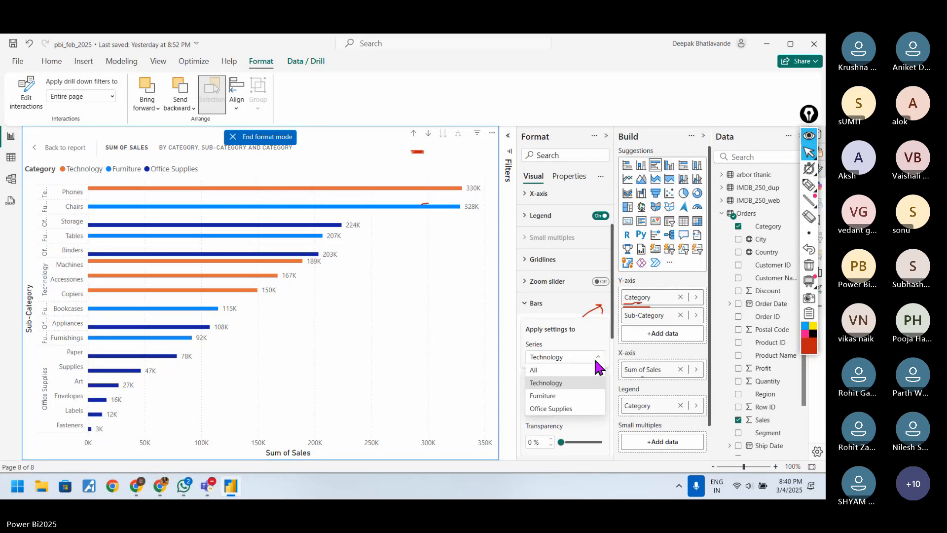
{"action": "scroll", "coordinate": [593, 375], "scroll_direction": "down", "scroll_amount": 3}
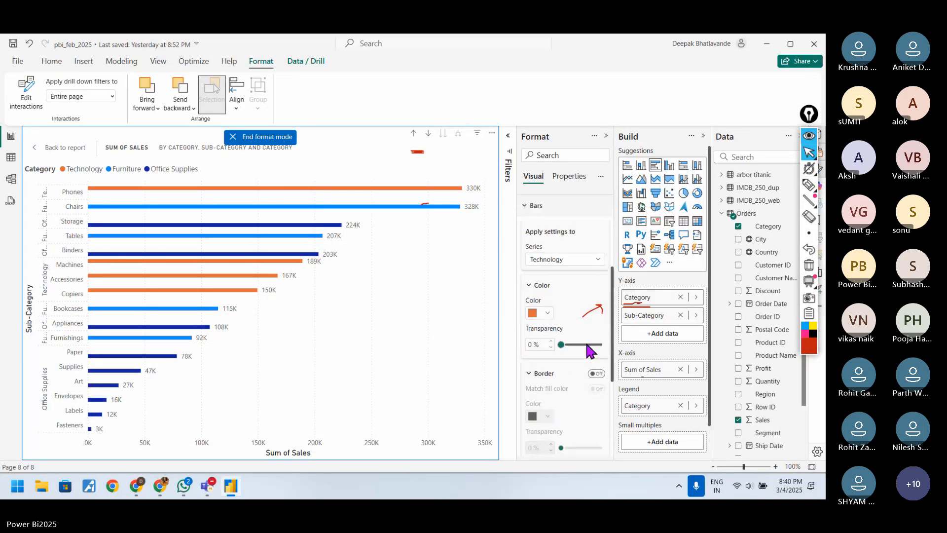
{"action": "scroll", "coordinate": [568, 383], "scroll_direction": "up", "scroll_amount": 6}
{"action": "left_click", "coordinate": [543, 378]}
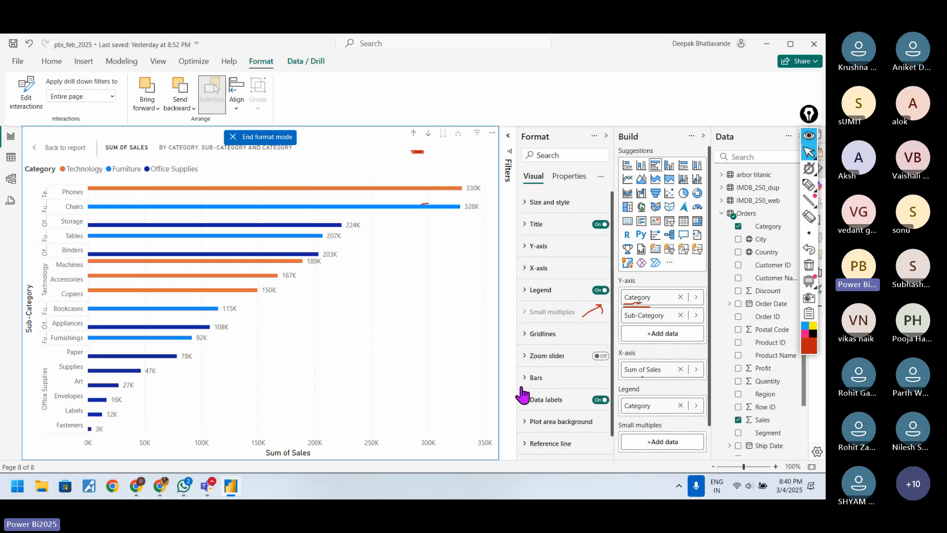
{"action": "scroll", "coordinate": [525, 394], "scroll_direction": "down", "scroll_amount": 1}
{"action": "scroll", "coordinate": [526, 400], "scroll_direction": "up", "scroll_amount": 1}
Step: End format mode, return from focus mode to the report page and deselect the bar chart
{"action": "left_click", "coordinate": [235, 137]}
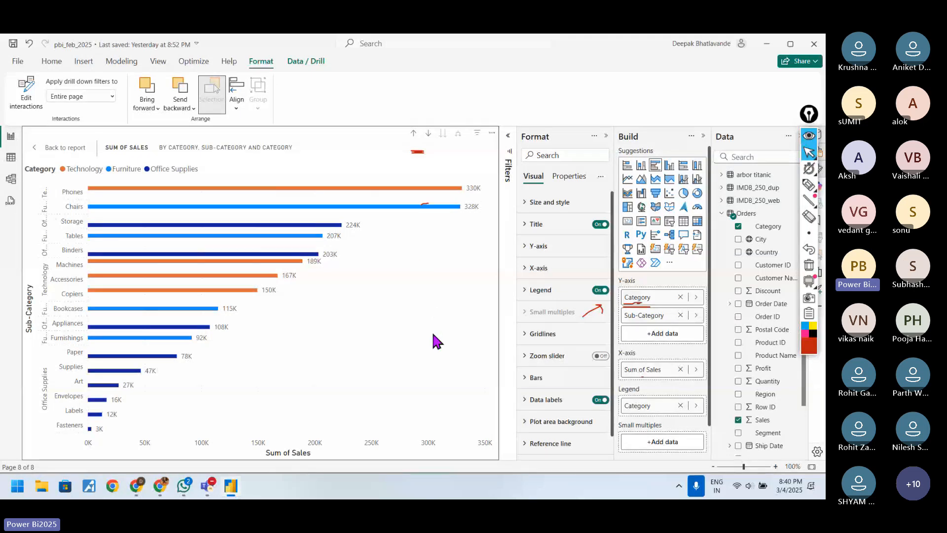
{"action": "left_click", "coordinate": [46, 148]}
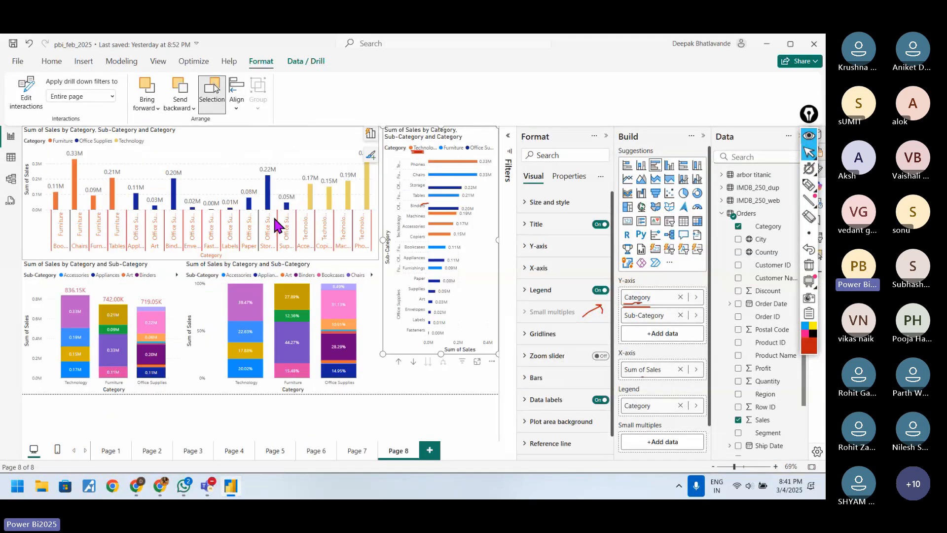
{"action": "left_click", "coordinate": [438, 408]}
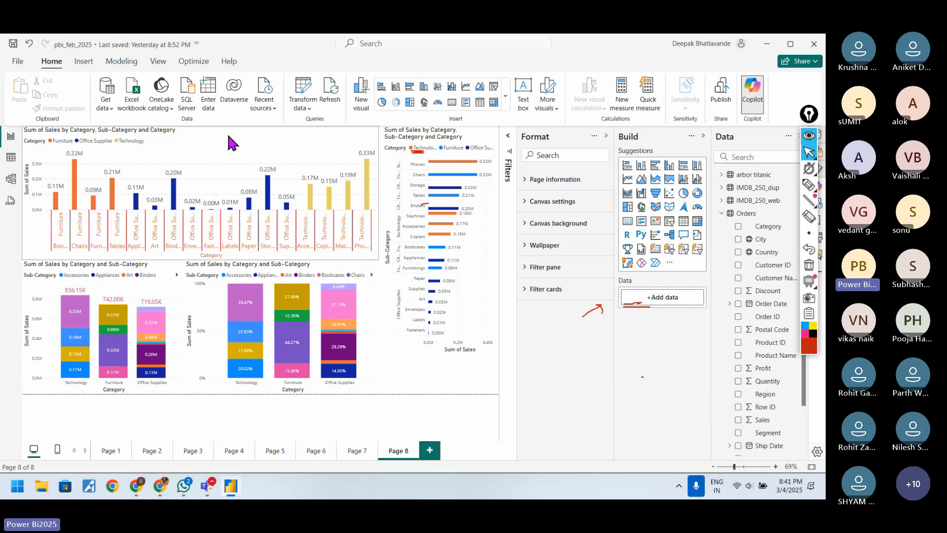
Step: Stretch the Category and Sub-Category bar chart down to the lower edge of the report page
{"action": "left_click", "coordinate": [232, 143]}
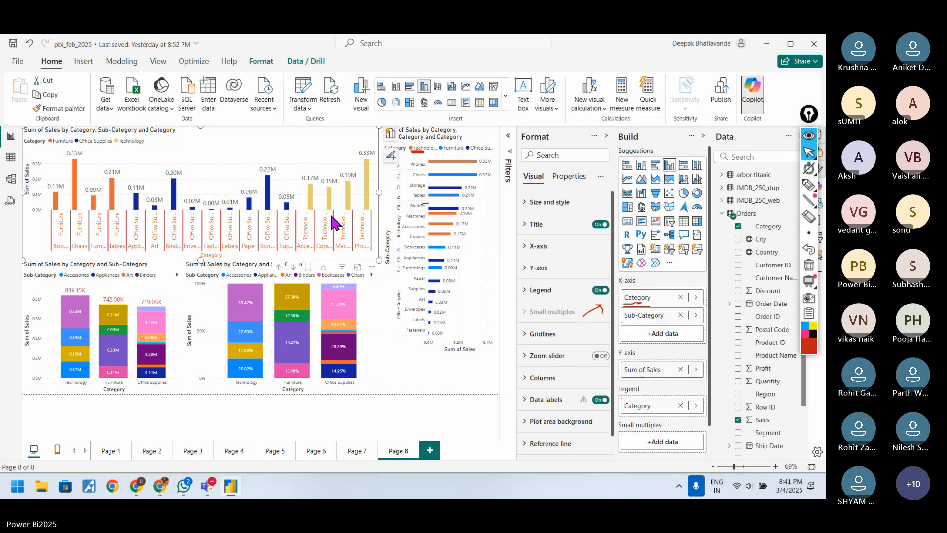
{"action": "left_click", "coordinate": [417, 346]}
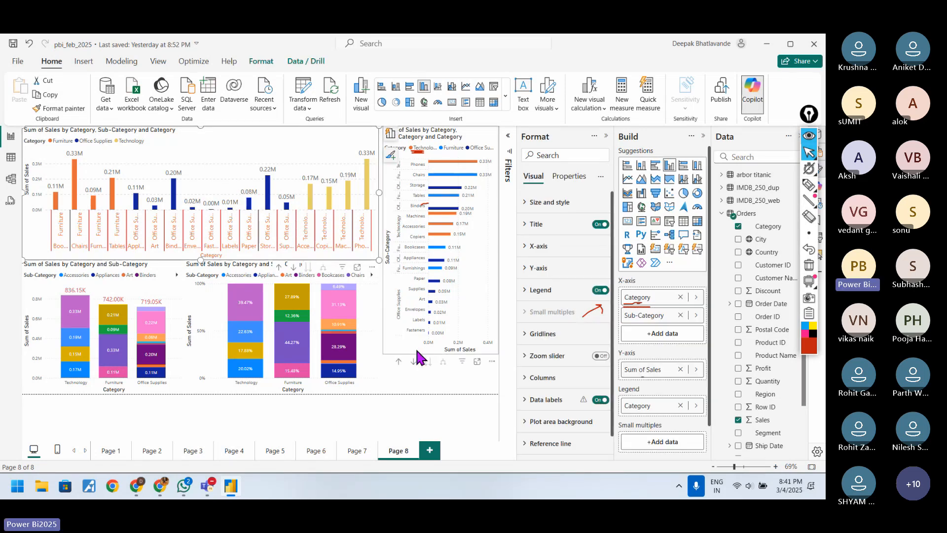
{"action": "left_click_drag", "start_coordinate": [442, 353], "coordinate": [449, 395]}
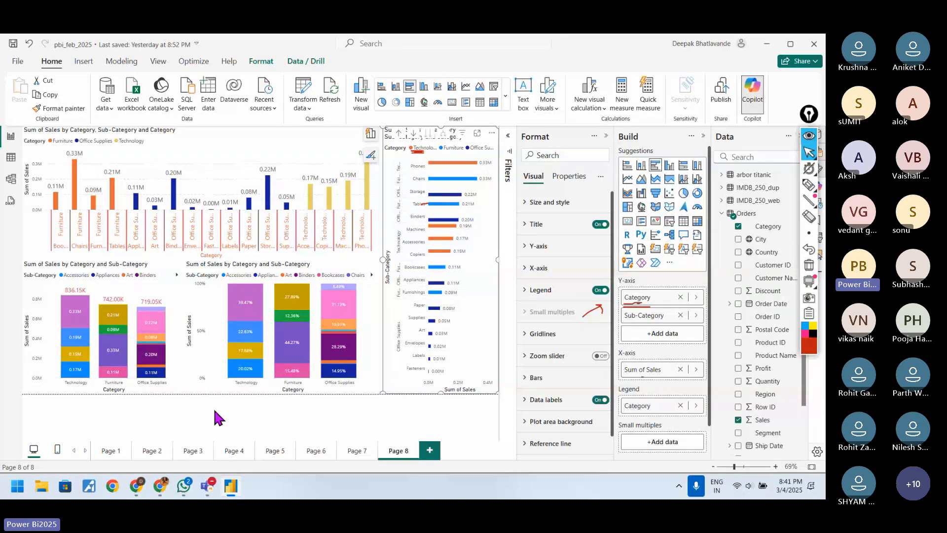
{"action": "left_click", "coordinate": [184, 485]}
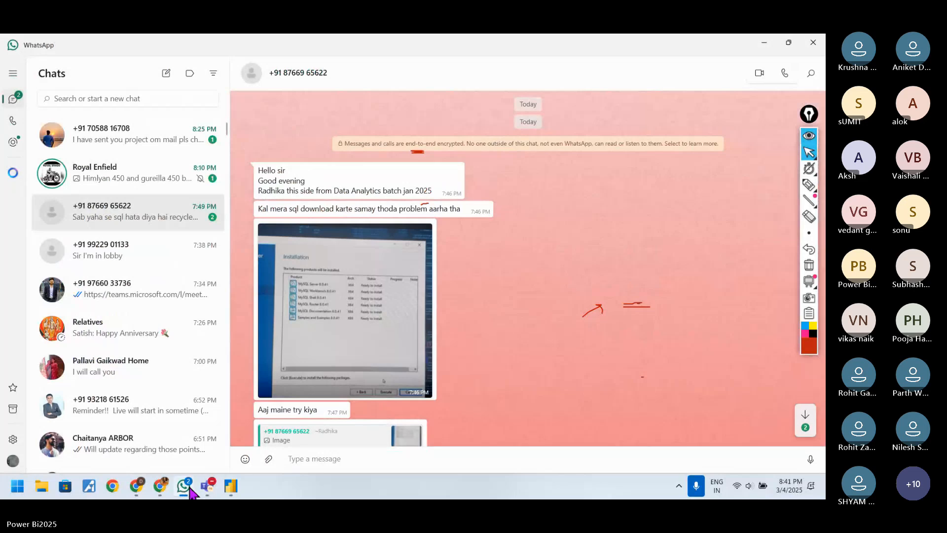
{"action": "left_click", "coordinate": [187, 487]}
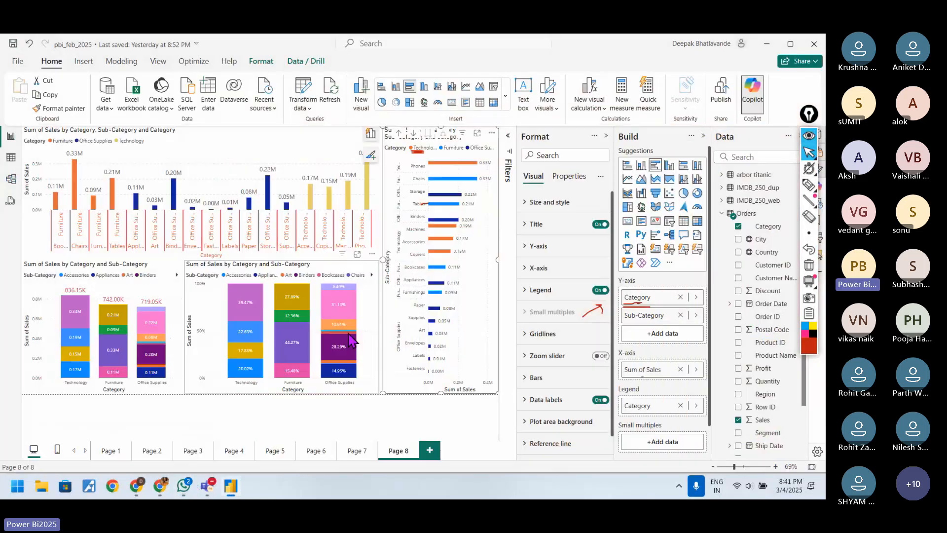
Step: Remove Category from the y-axis of the tall bar chart, keeping Sub-Category on the axis, and deselect the chart
{"action": "left_click", "coordinate": [405, 415]}
{"action": "left_click", "coordinate": [434, 348]}
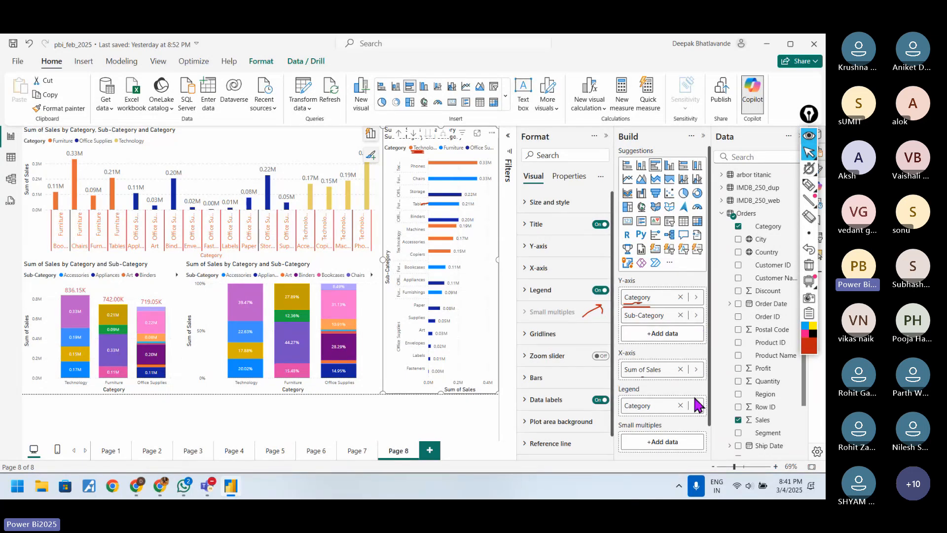
{"action": "left_click_drag", "start_coordinate": [698, 404], "coordinate": [665, 413]}
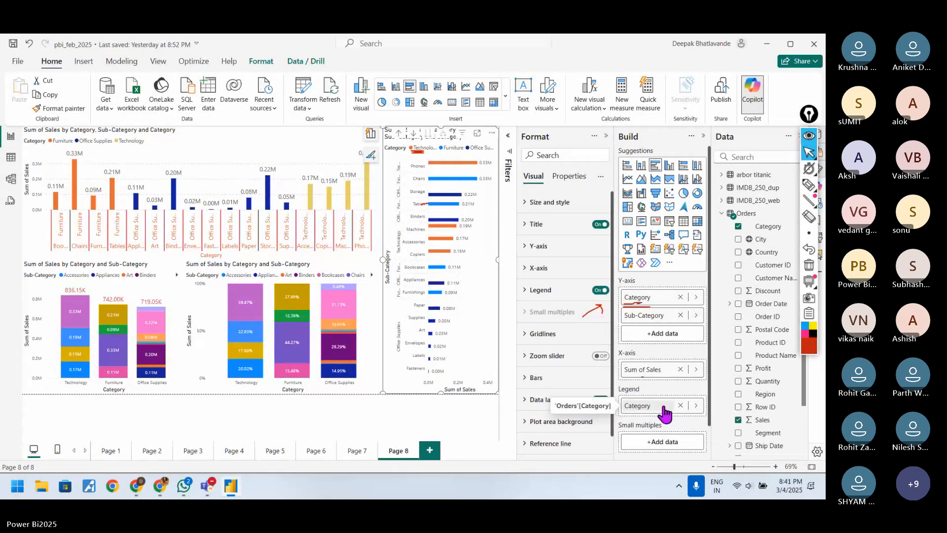
{"action": "left_click", "coordinate": [681, 297]}
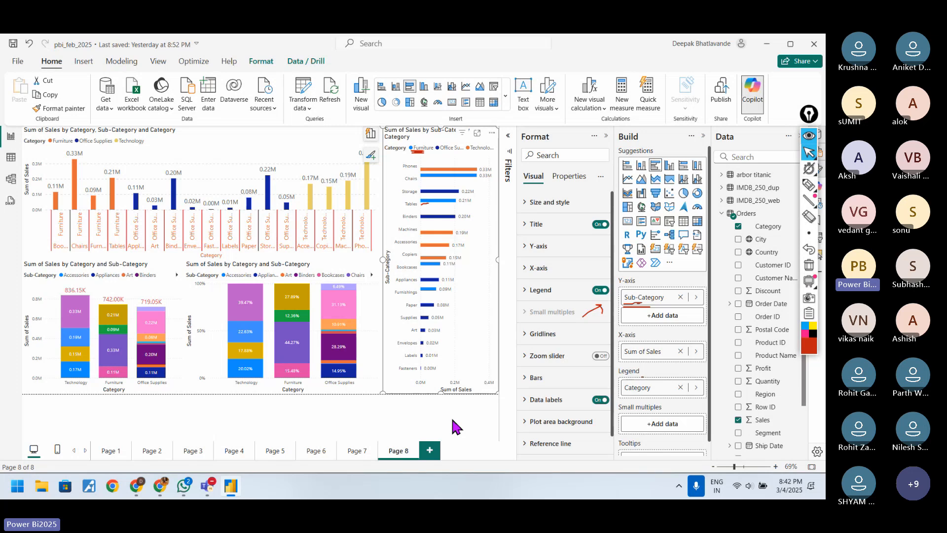
{"action": "left_click", "coordinate": [433, 420]}
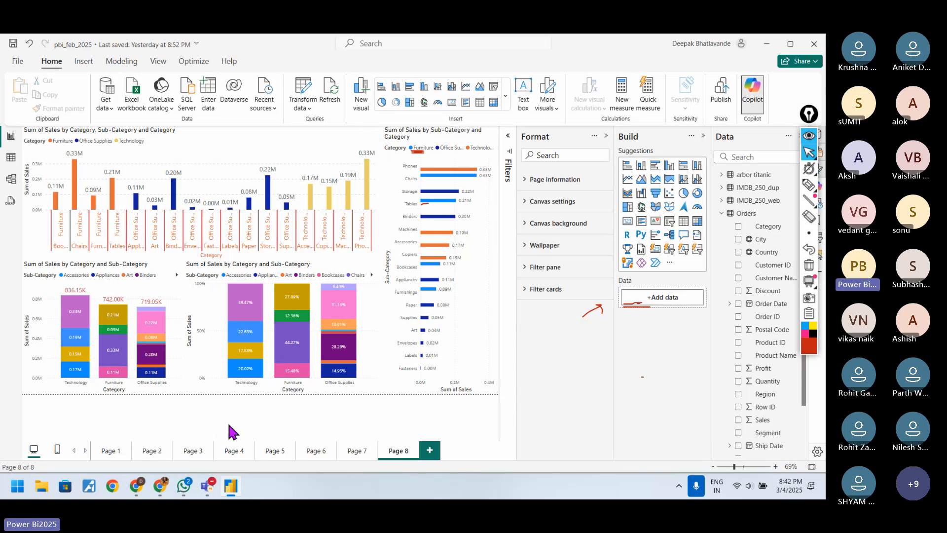
{"action": "left_click", "coordinate": [186, 486]}
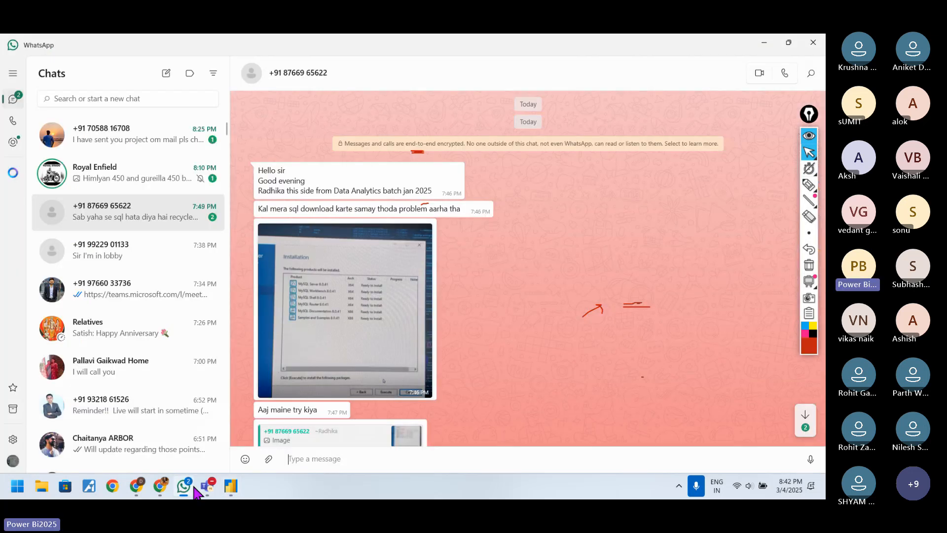
{"action": "left_click", "coordinate": [231, 486]}
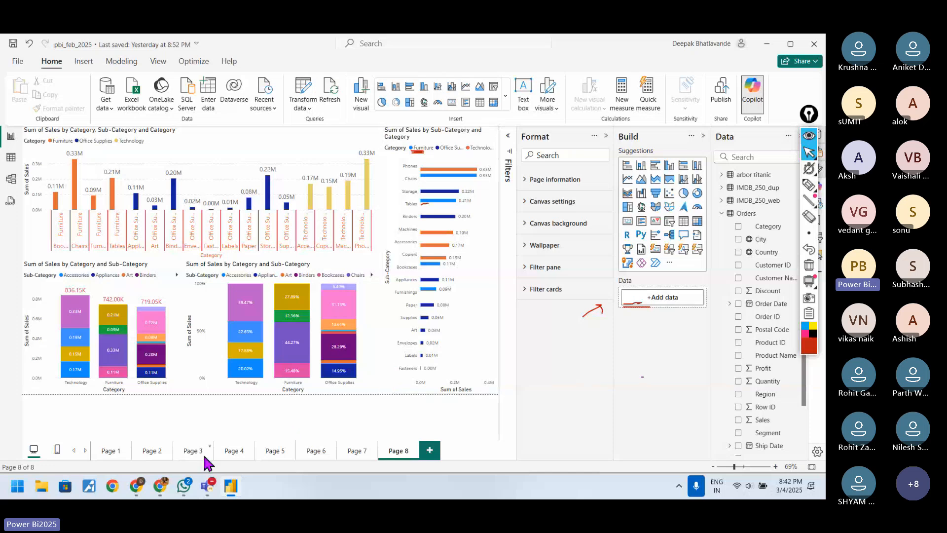
{"action": "left_click", "coordinate": [186, 487]}
{"action": "left_click", "coordinate": [185, 487]}
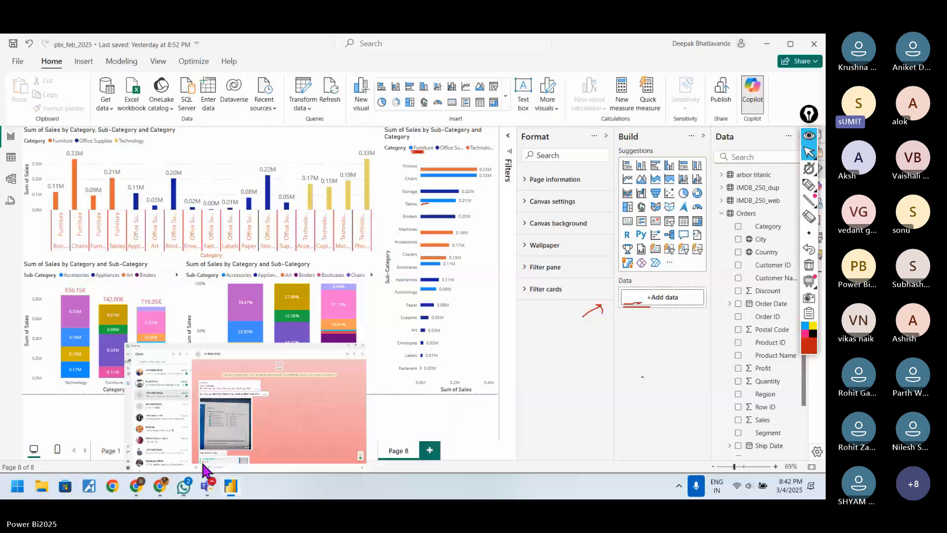
Step: Stop sharing the screen in the online meeting
{"action": "left_click", "coordinate": [464, 54]}
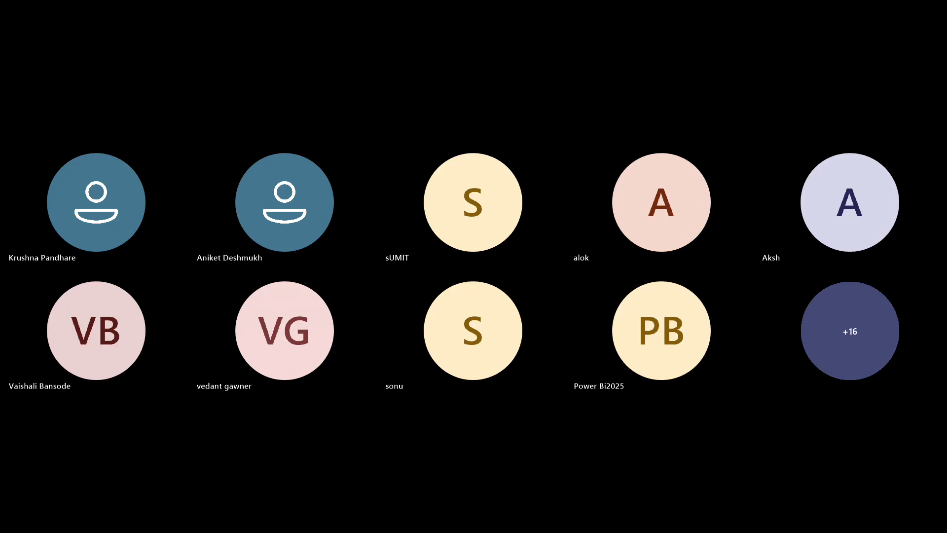